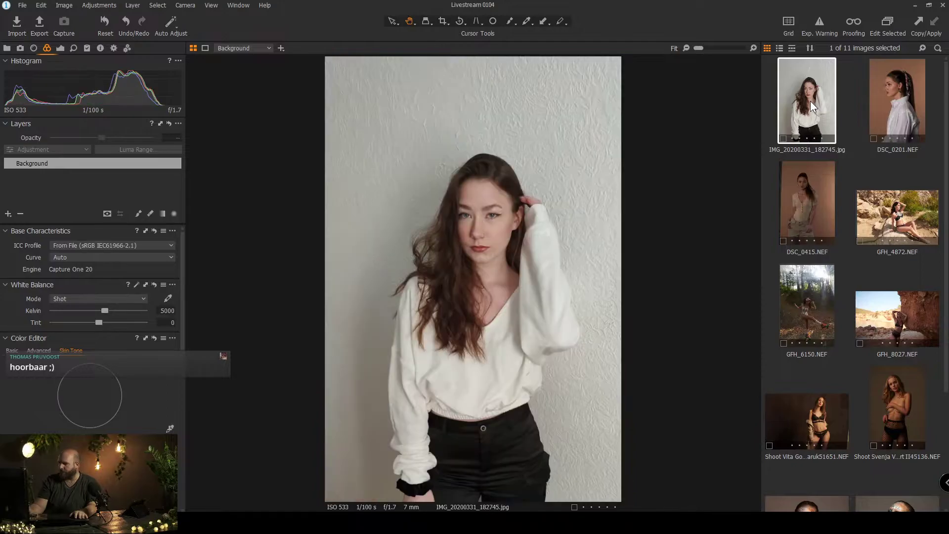
# Look through the session's photos one after another, from the body-paint portraits and fern scene to the outdoor and studio shots
pyautogui.scroll(-3, 838, 324)
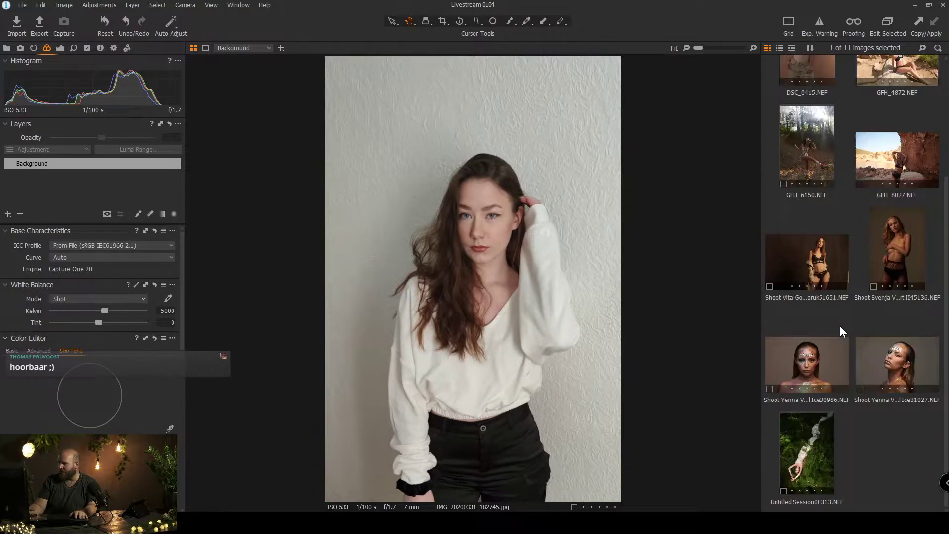
pyautogui.click(809, 370)
pyautogui.click(865, 391)
pyautogui.click(808, 450)
pyautogui.scroll(1, 821, 425)
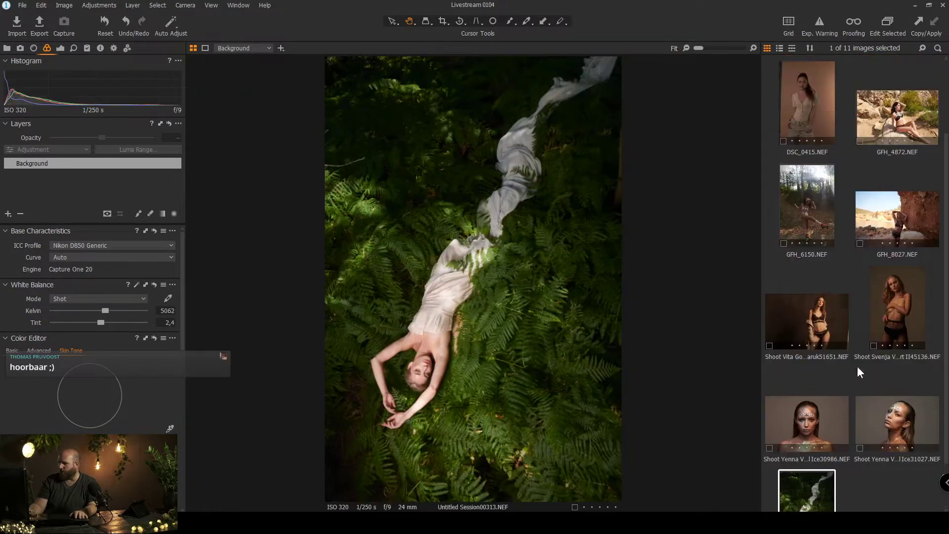
pyautogui.click(904, 231)
pyautogui.click(897, 317)
pyautogui.click(802, 316)
pyautogui.click(821, 197)
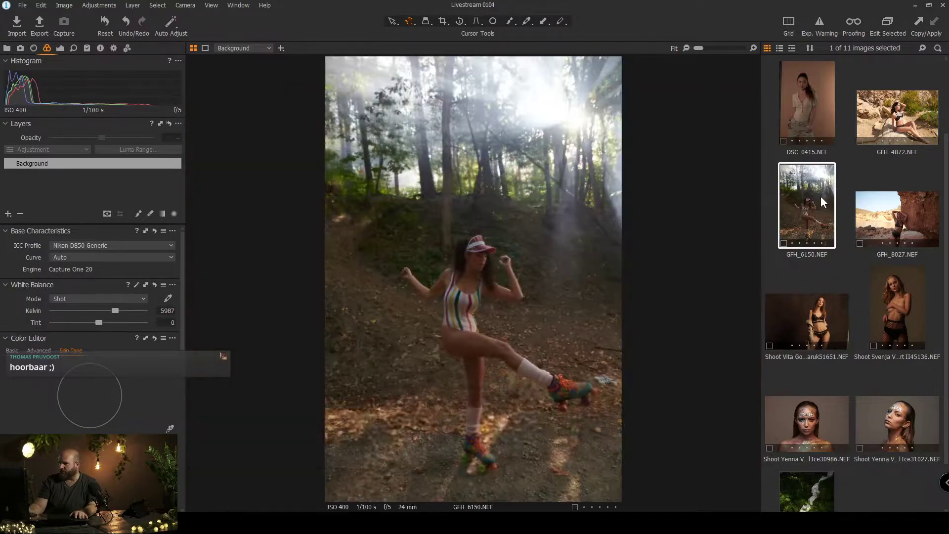
pyautogui.click(893, 119)
pyautogui.click(822, 106)
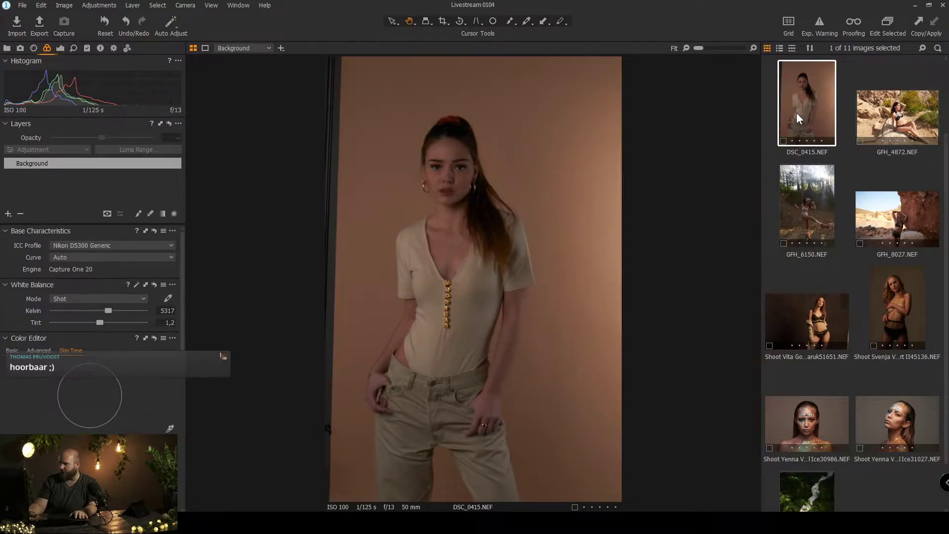
# Compare the studio portraits DSC_0201.NEF and DSC_0415.NEF repeatedly, and view the white-wall portrait IMG_20200331_182745.jpg
pyautogui.scroll(1, 797, 113)
pyautogui.click(889, 114)
pyautogui.click(801, 216)
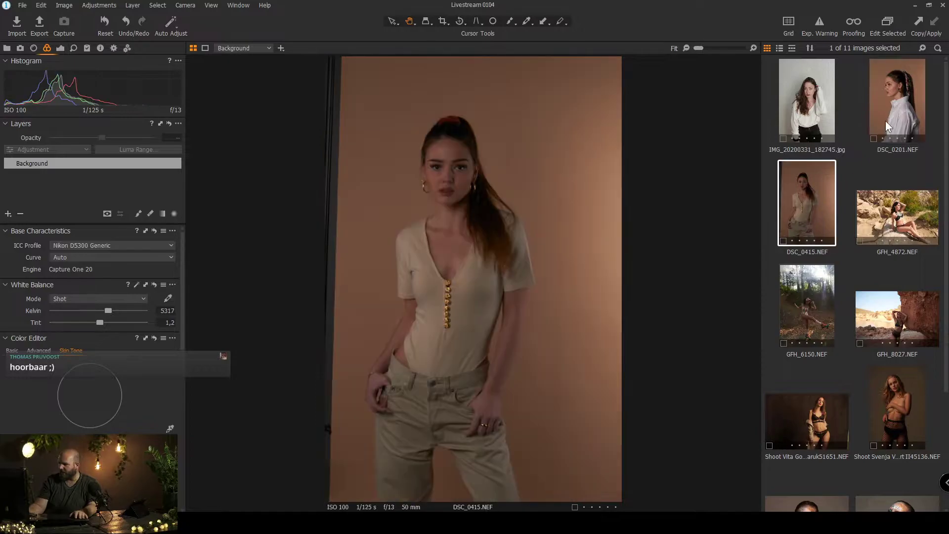
pyautogui.click(886, 121)
pyautogui.click(799, 220)
pyautogui.click(886, 109)
pyautogui.click(816, 198)
pyautogui.click(895, 114)
pyautogui.click(797, 217)
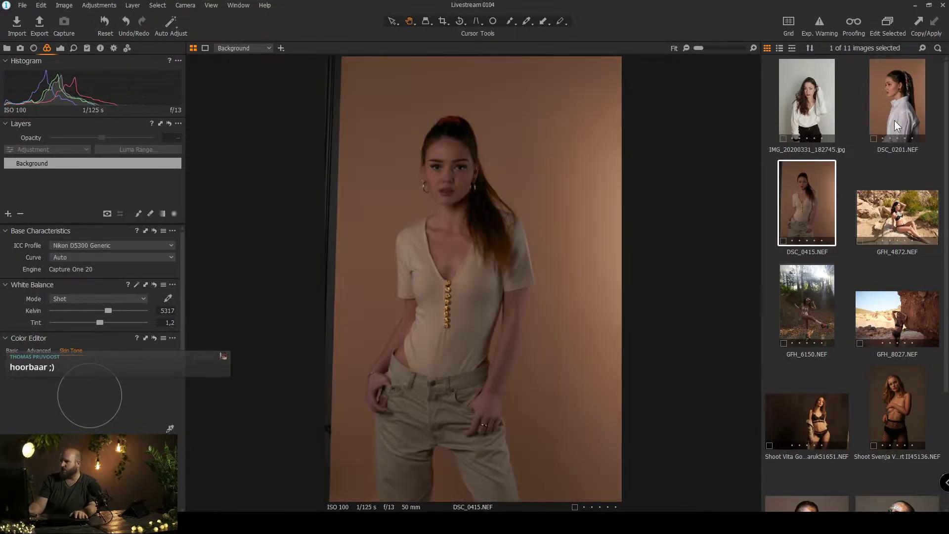
pyautogui.click(895, 120)
pyautogui.click(788, 213)
pyautogui.click(804, 100)
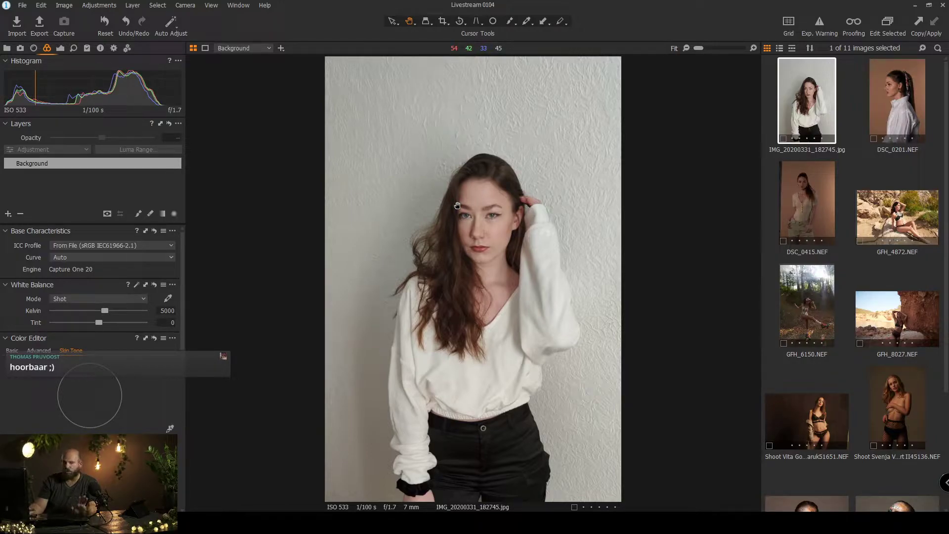
# Select DSC_0415.NEF and set its exposure to 1.1 and contrast to -5
pyautogui.click(794, 217)
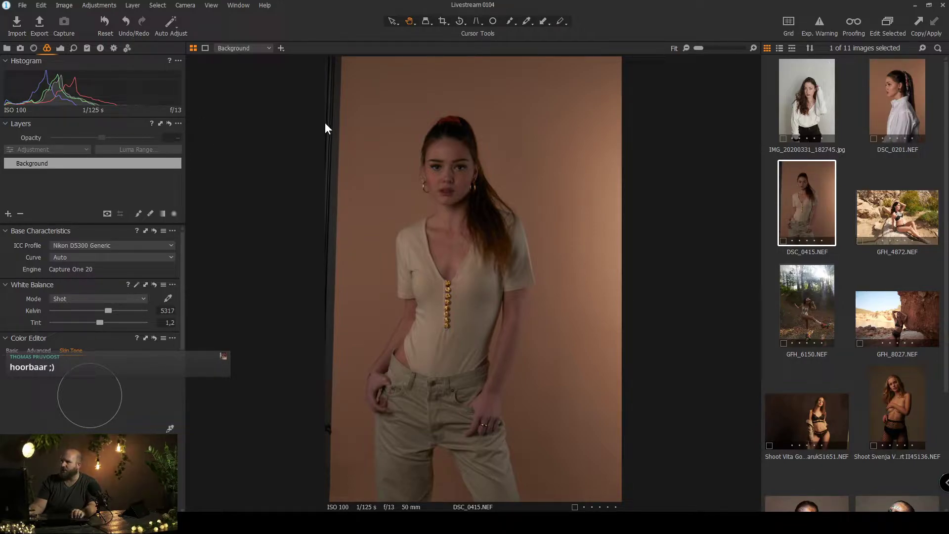
pyautogui.click(60, 47)
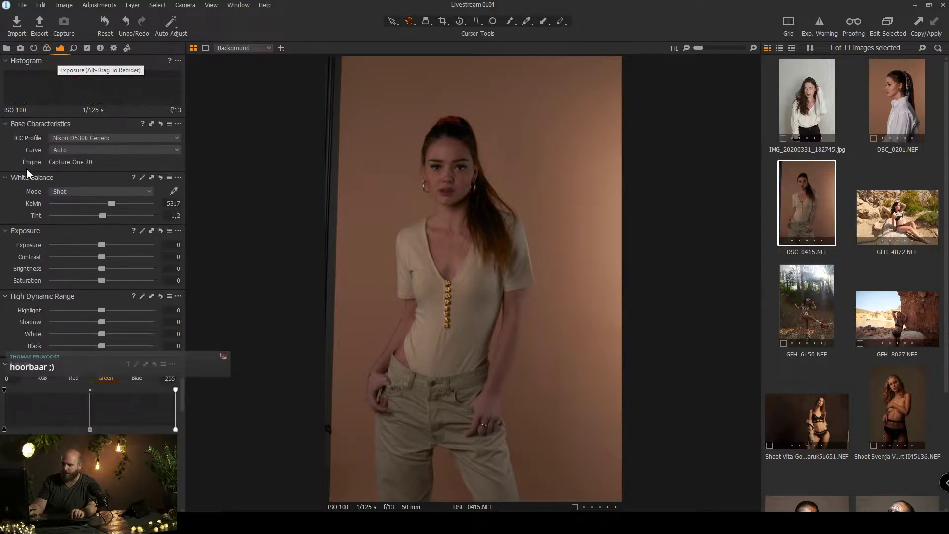
pyautogui.moveTo(101, 243); pyautogui.dragTo(115, 233)
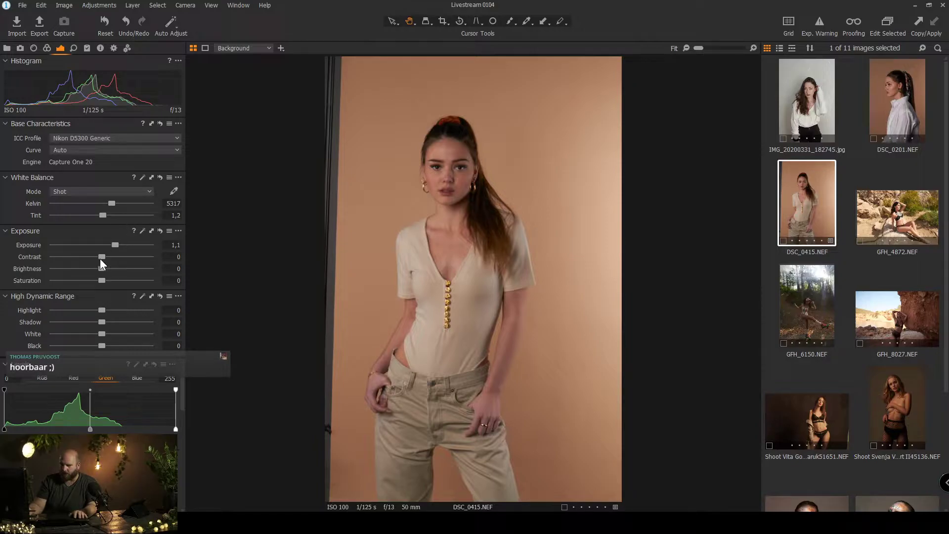
pyautogui.moveTo(100, 258); pyautogui.dragTo(96, 257)
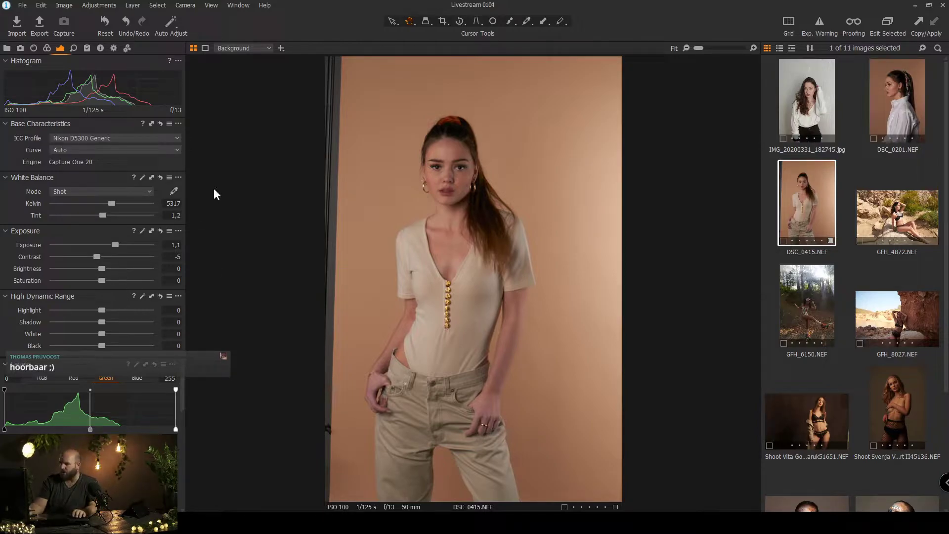
# Check the face up close and raise the portrait's High Dynamic Range shadow value to 6
pyautogui.scroll(2, 455, 181)
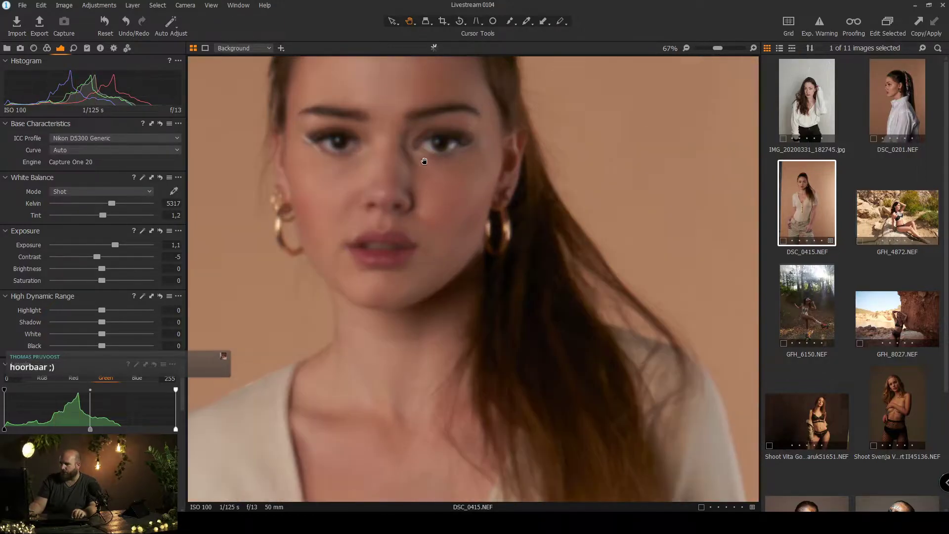
pyautogui.scroll(-2, 378, 168)
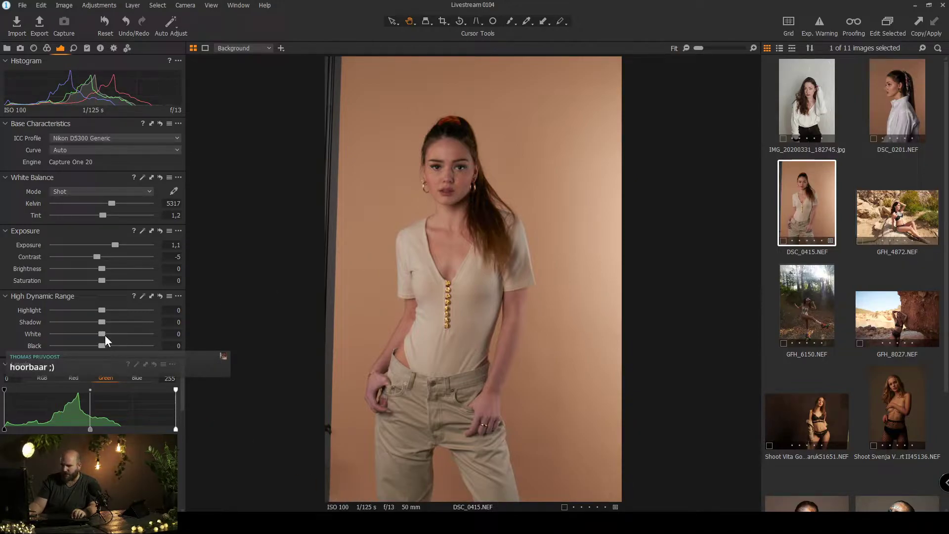
pyautogui.moveTo(104, 322); pyautogui.dragTo(106, 321)
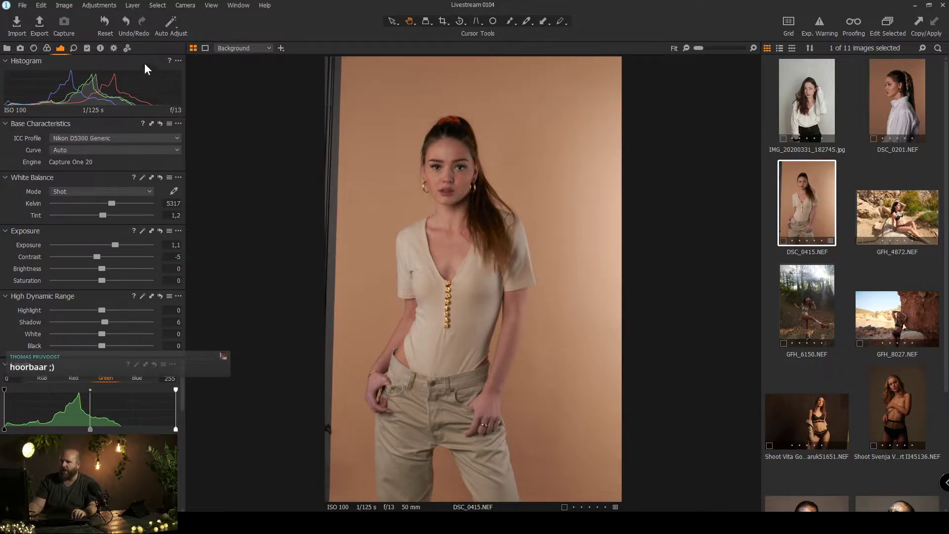
# Process the portrait with the Photoshop 16Bit recipe and start the batch queue so it opens in Photoshop
pyautogui.click(114, 49)
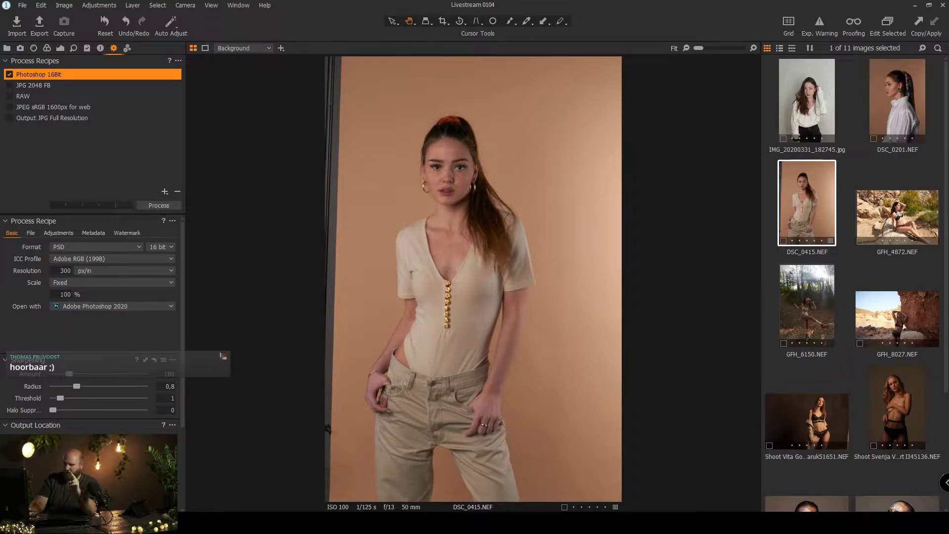
pyautogui.click(159, 205)
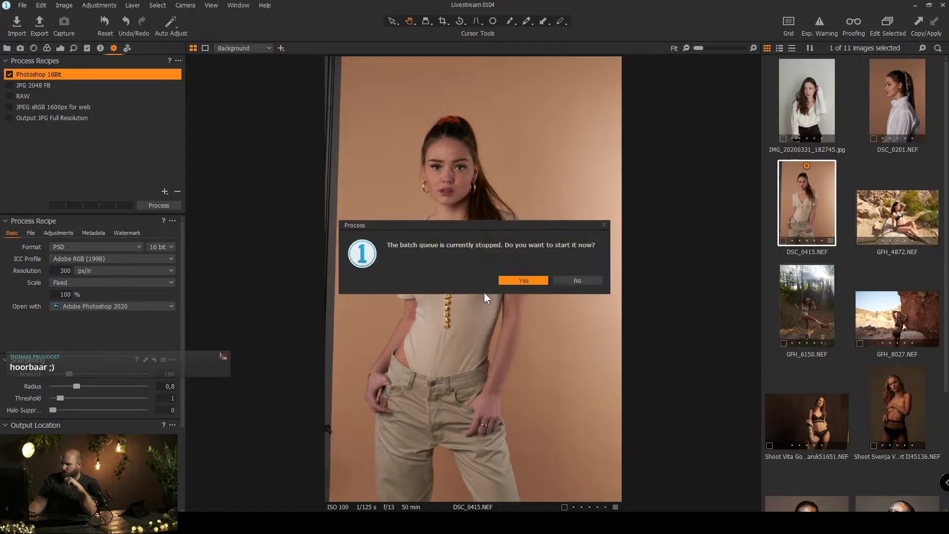
pyautogui.click(520, 280)
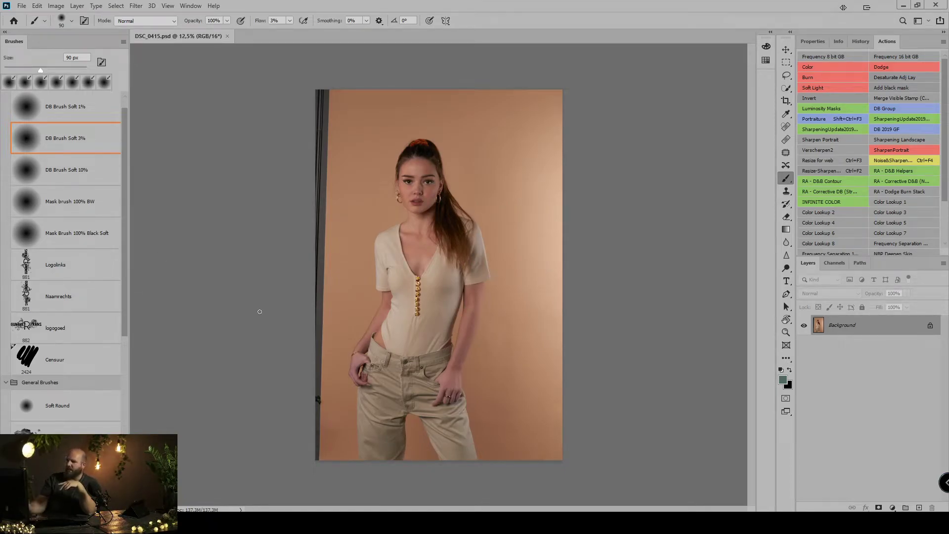
# Shift the photo about 1.42 cm to the right within the crop frame and apply the crop, leaving an empty strip along the left edge
pyautogui.click(813, 41)
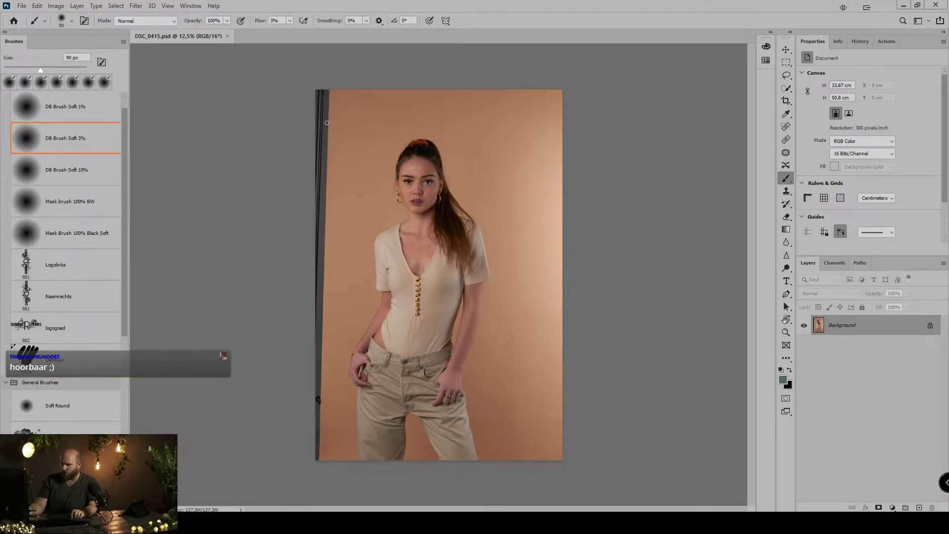
pyautogui.press('c')
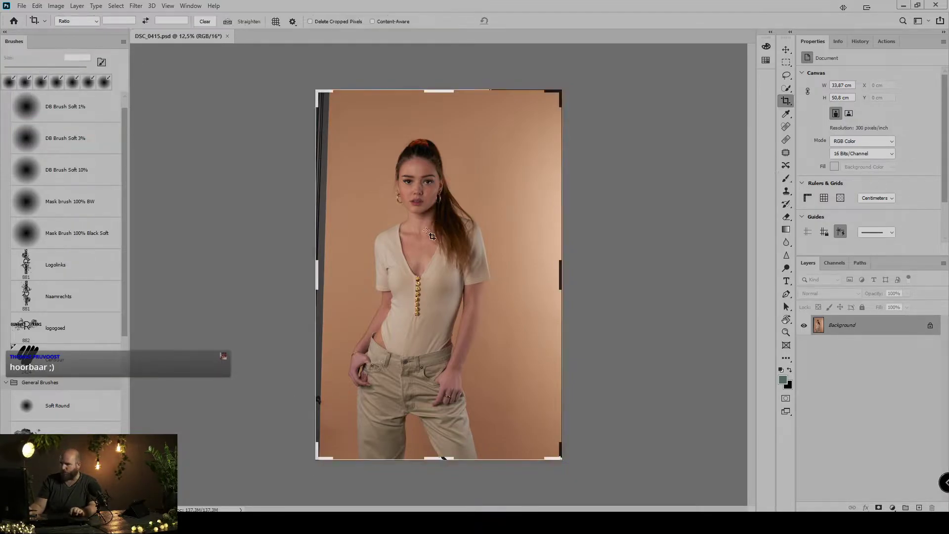
pyautogui.click(437, 291)
pyautogui.moveTo(437, 289); pyautogui.dragTo(449, 289)
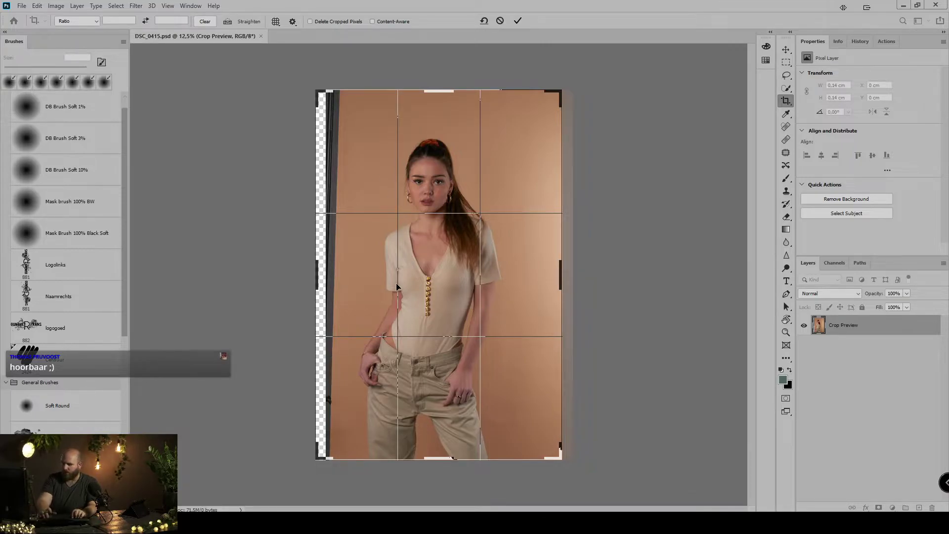
pyautogui.press('Return')
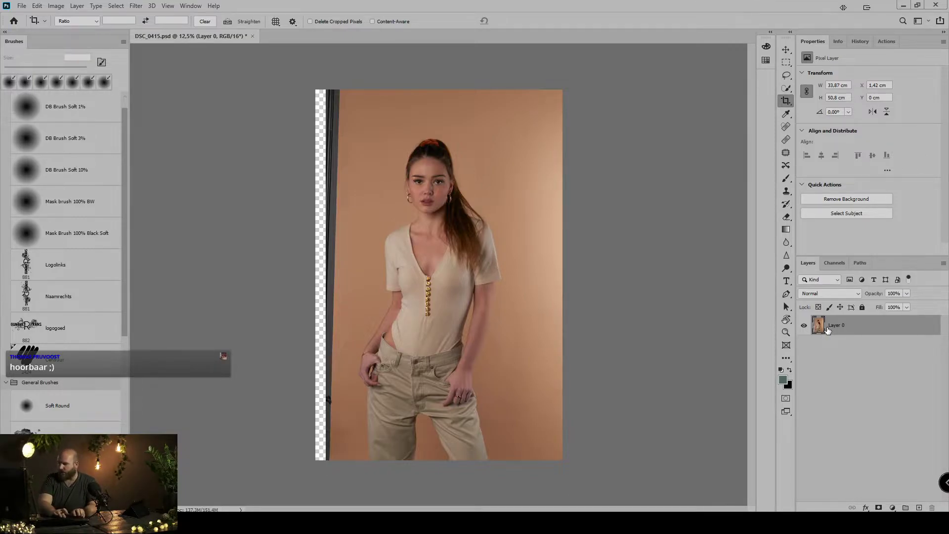
# Duplicate the photo layer and select a full-height strip about 5.57 cm wide along the canvas's left edge
pyautogui.hotkey('ctrl', 'j')
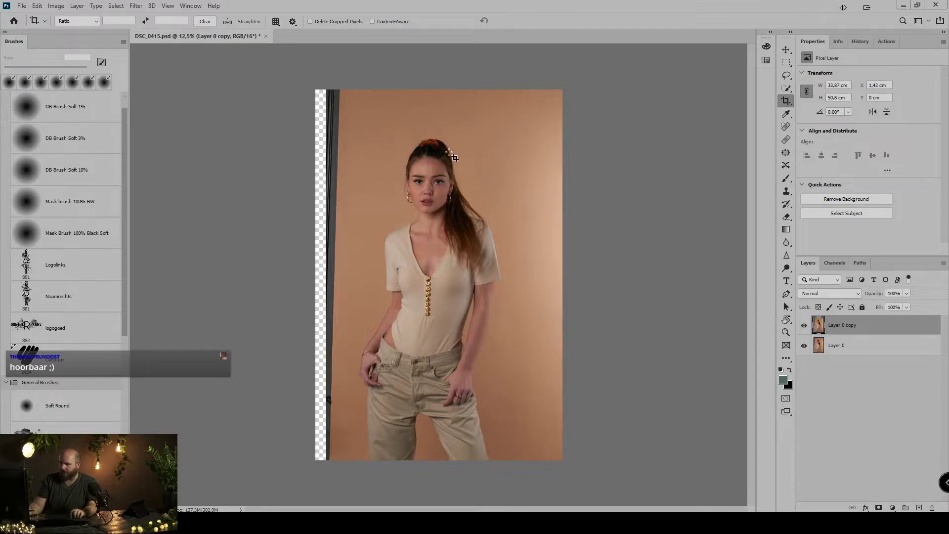
pyautogui.click(788, 63)
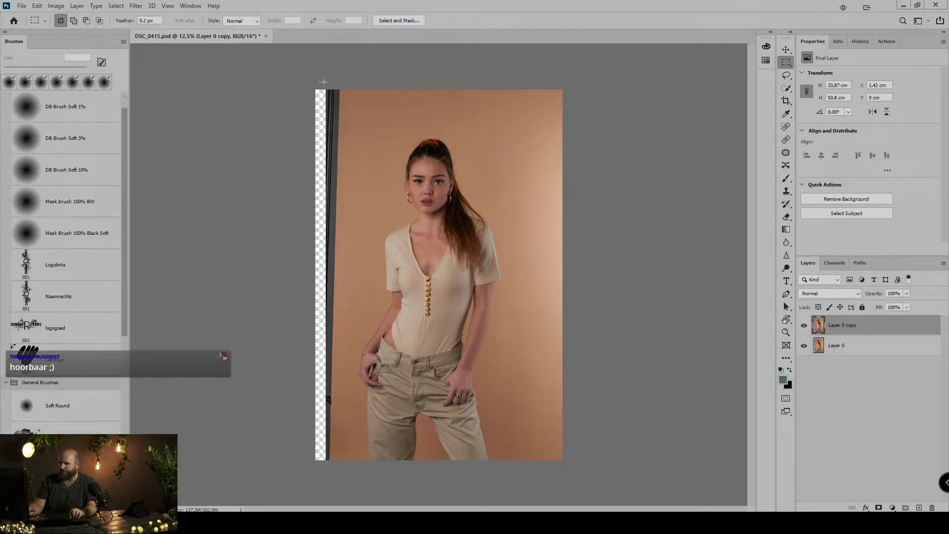
pyautogui.moveTo(324, 82); pyautogui.dragTo(356, 501)
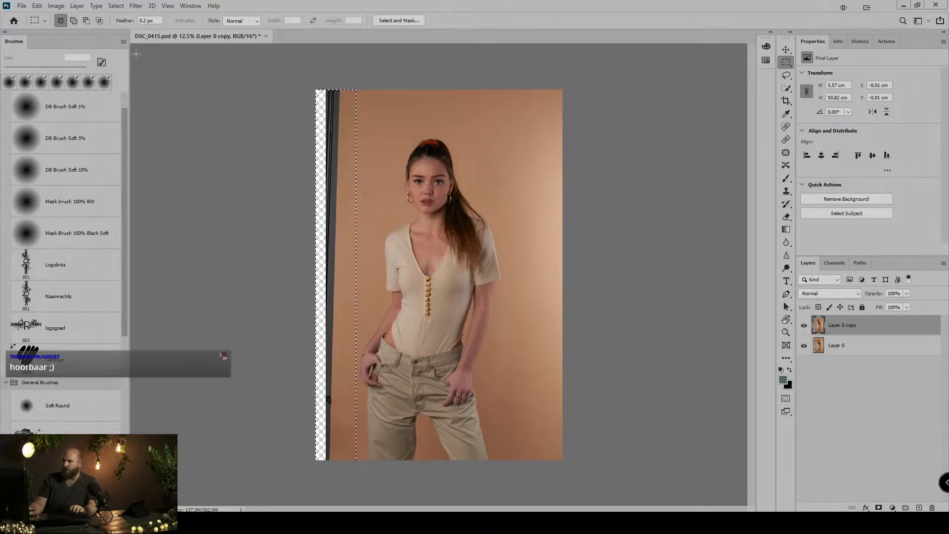
# Stretch the selected strip leftwards to about 9.56 cm wide with Content-Aware Scale, covering the stand and empty area, and deselect
pyautogui.click(38, 6)
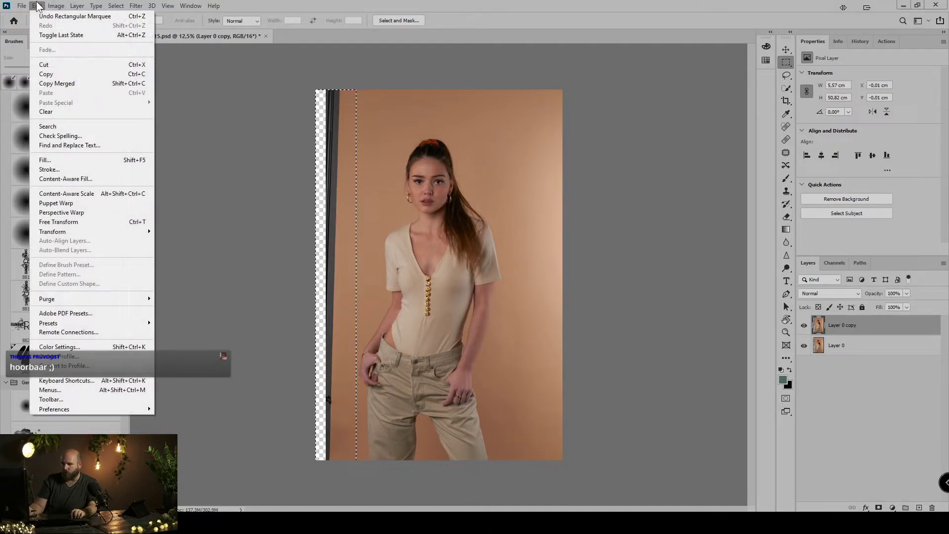
pyautogui.click(61, 194)
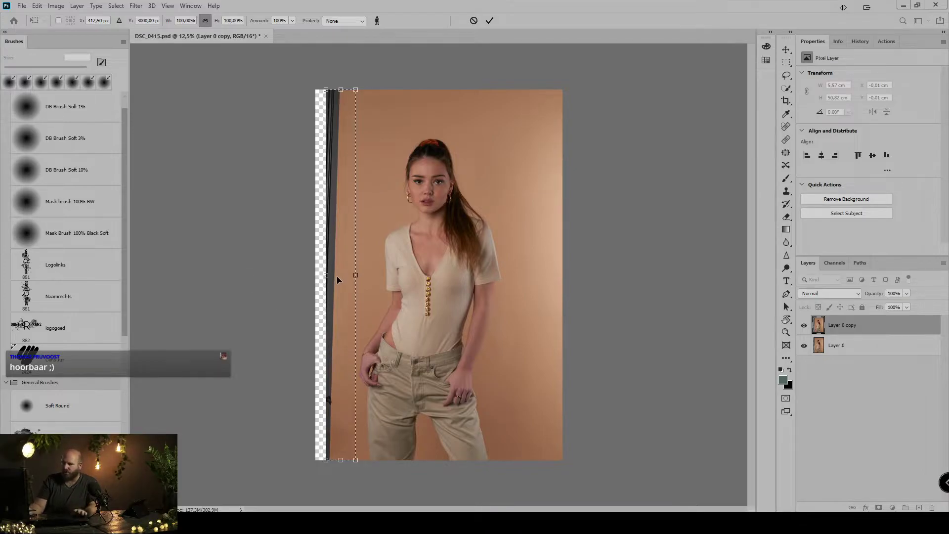
pyautogui.moveTo(329, 276); pyautogui.dragTo(286, 266)
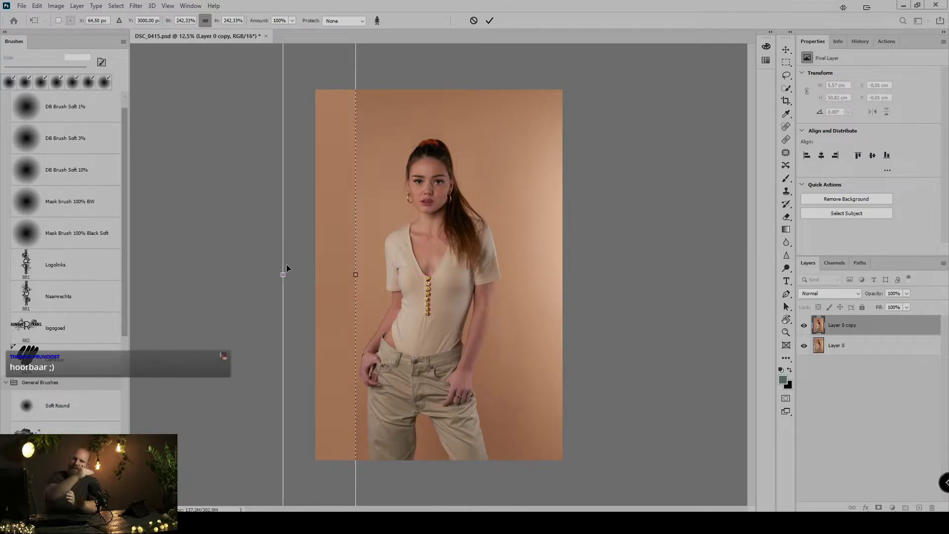
pyautogui.hotkey('ctrl', 'z')
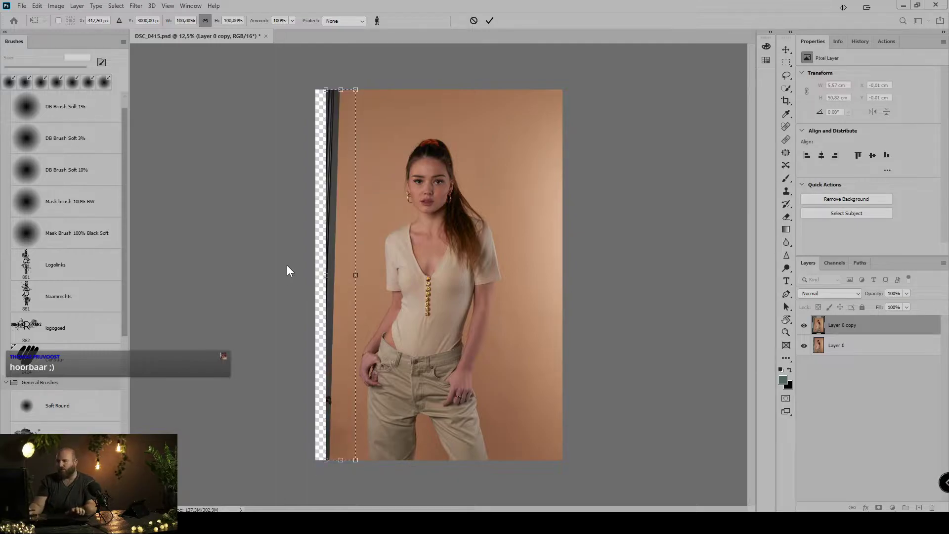
pyautogui.moveTo(326, 277); pyautogui.dragTo(287, 280)
pyautogui.press('Return')
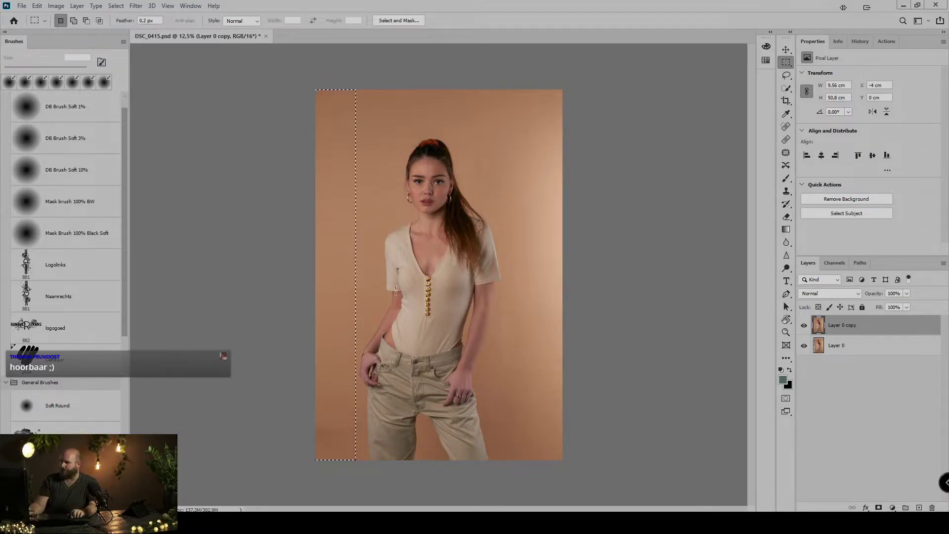
pyautogui.hotkey('ctrl', 'd')
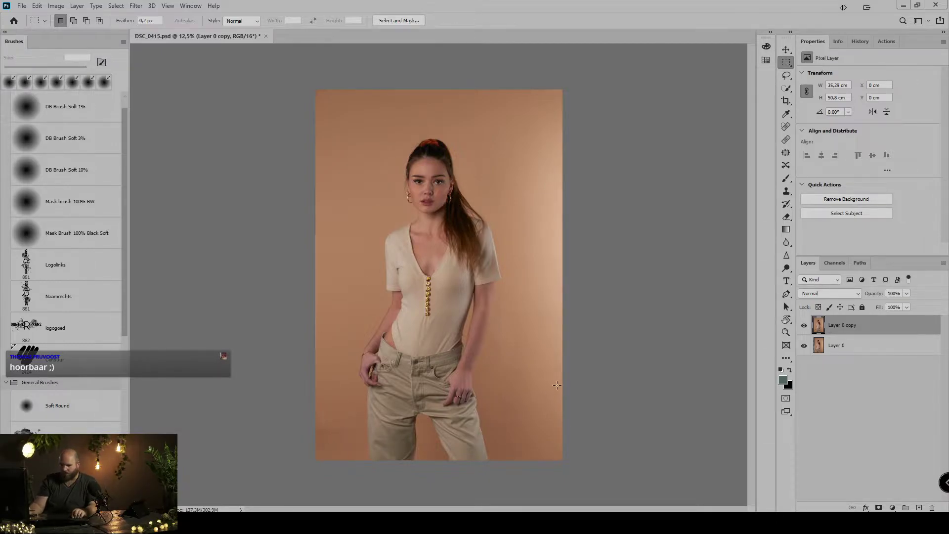
# Paint over the lower-left backdrop with the DB Brush Soft 3% at 814 px, using a colour sampled from the nearby background
pyautogui.press('b')
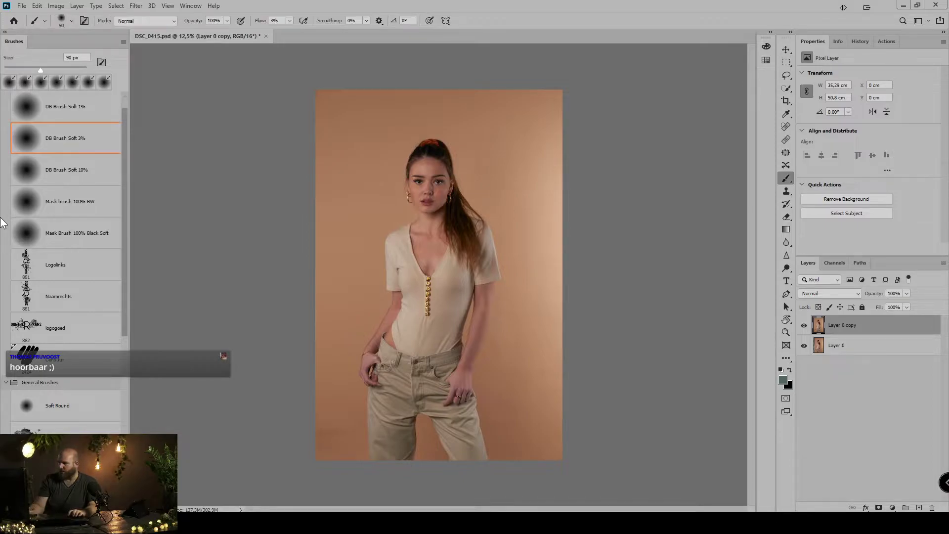
pyautogui.click(72, 141)
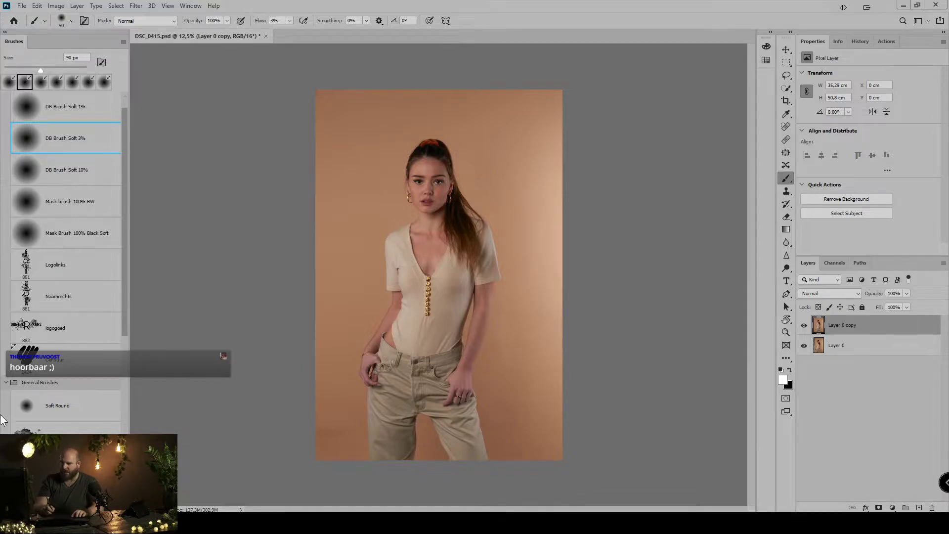
pyautogui.press('alt')
pyautogui.moveTo(337, 402); pyautogui.dragTo(359, 408)
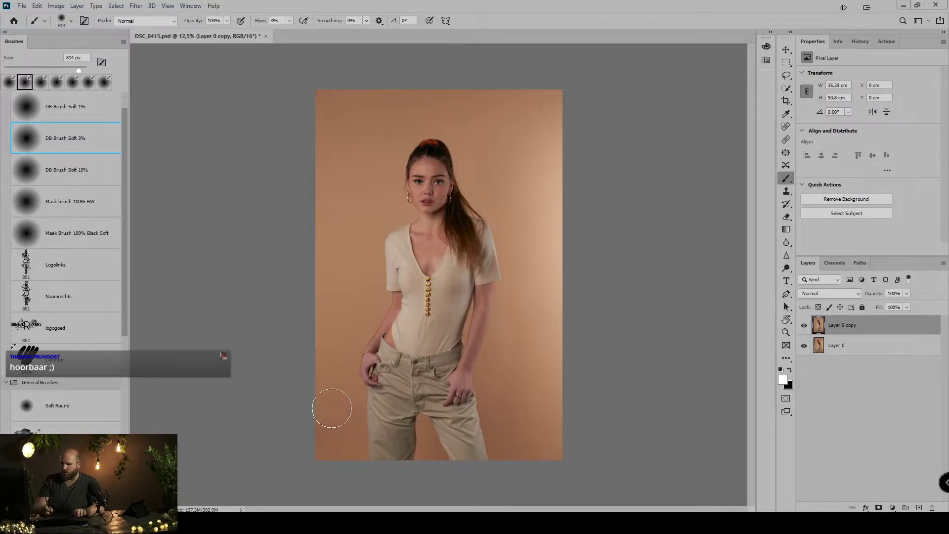
pyautogui.keyDown('alt'); pyautogui.click(344, 394); pyautogui.keyUp('alt')
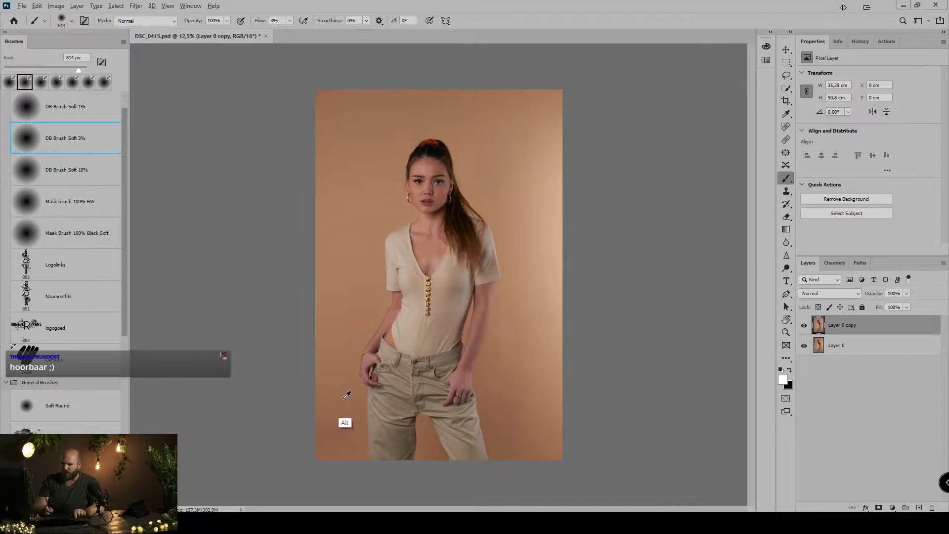
pyautogui.moveTo(348, 438)
pyautogui.mouseDown()
pyautogui.moveTo(306, 446)
pyautogui.moveTo(347, 424)
pyautogui.moveTo(296, 457)
pyautogui.moveTo(335, 434)
pyautogui.mouseUp()
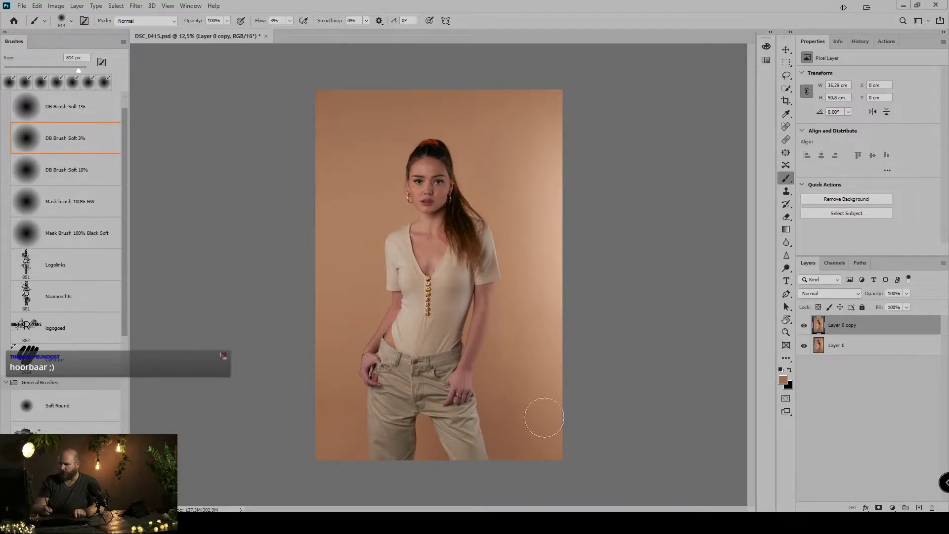
# Paint the right backdrop with the DB Brush Soft 3% at 1440 px, using colours sampled from the nearby background
pyautogui.keyDown('alt'); pyautogui.click(530, 398); pyautogui.keyUp('alt')
pyautogui.moveTo(521, 192)
pyautogui.mouseDown()
pyautogui.moveTo(551, 191)
pyautogui.moveTo(527, 197)
pyautogui.mouseUp()
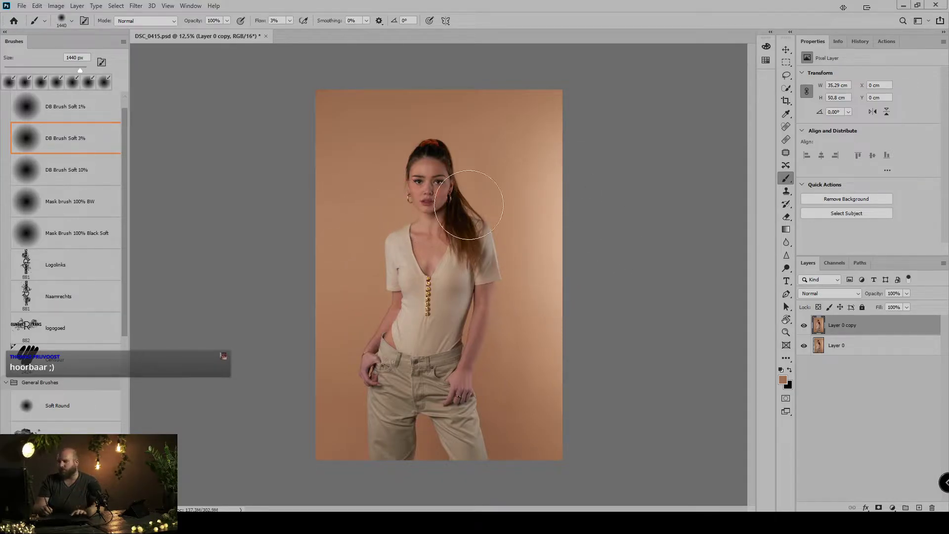
pyautogui.keyDown('alt'); pyautogui.click(513, 158); pyautogui.keyUp('alt')
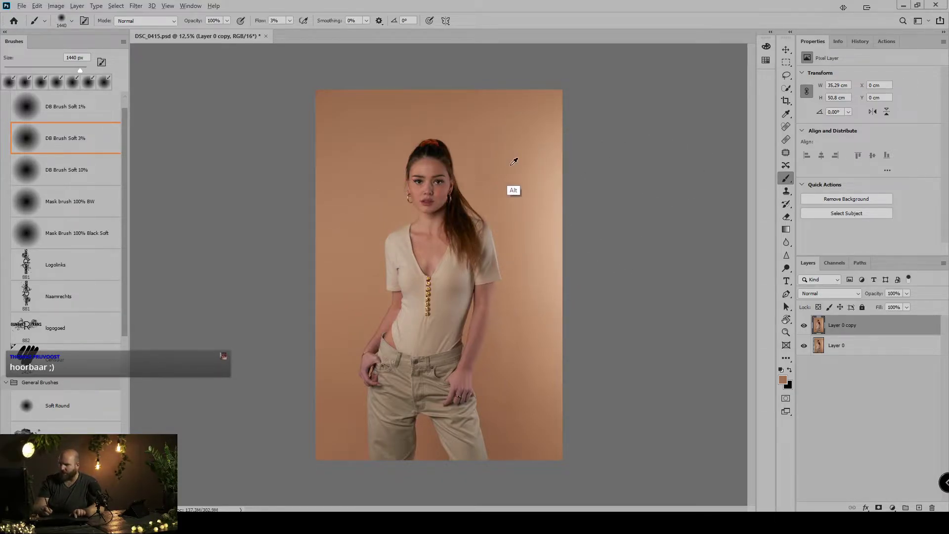
pyautogui.moveTo(517, 162); pyautogui.dragTo(593, 185)
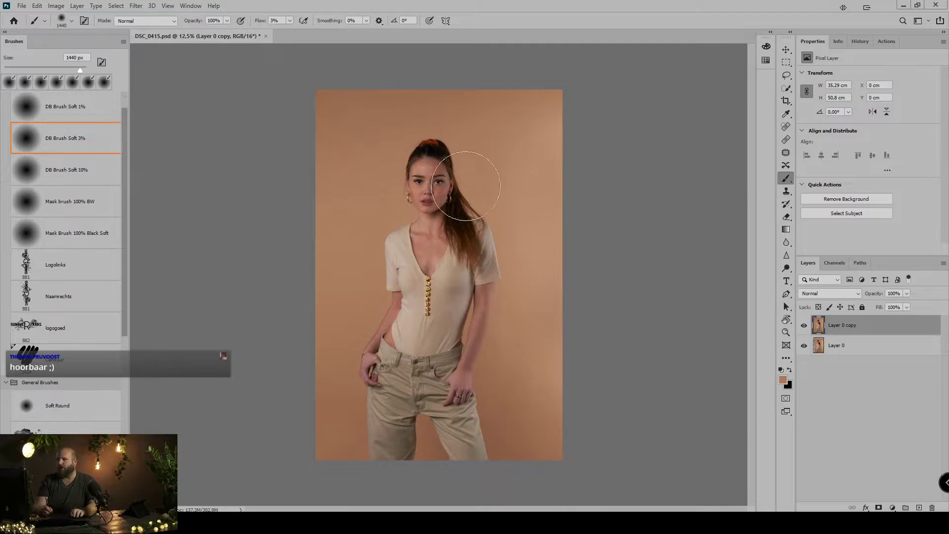
# Crop the photo tighter around the model, trimming about 5.1 cm above and 1.42 cm along the left edge, and apply the crop
pyautogui.press('c')
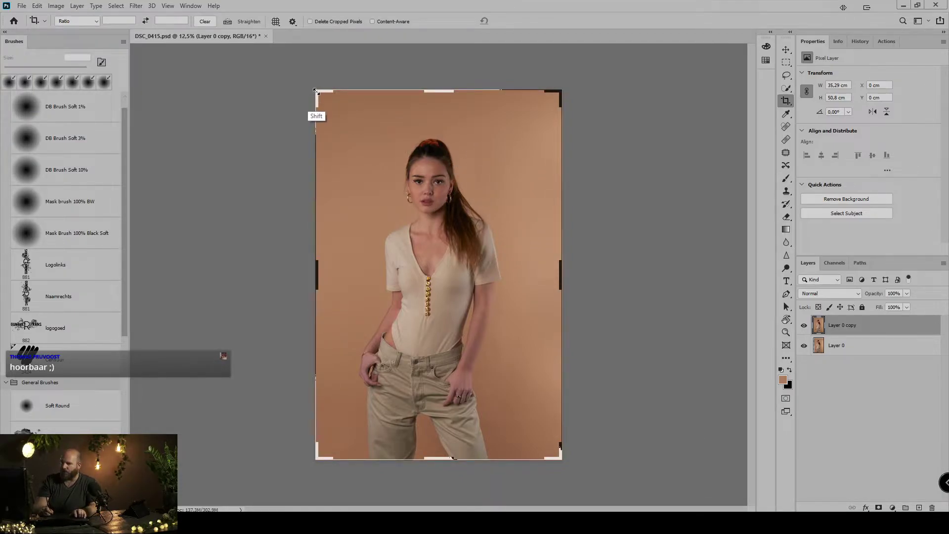
pyautogui.moveTo(316, 91); pyautogui.dragTo(333, 103)
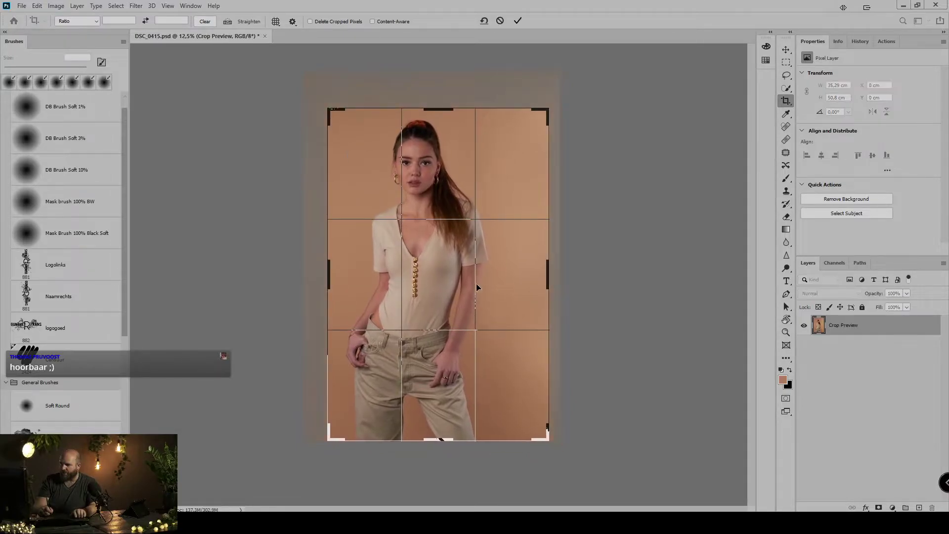
pyautogui.moveTo(450, 281)
pyautogui.mouseDown()
pyautogui.moveTo(462, 283)
pyautogui.moveTo(453, 284)
pyautogui.mouseUp()
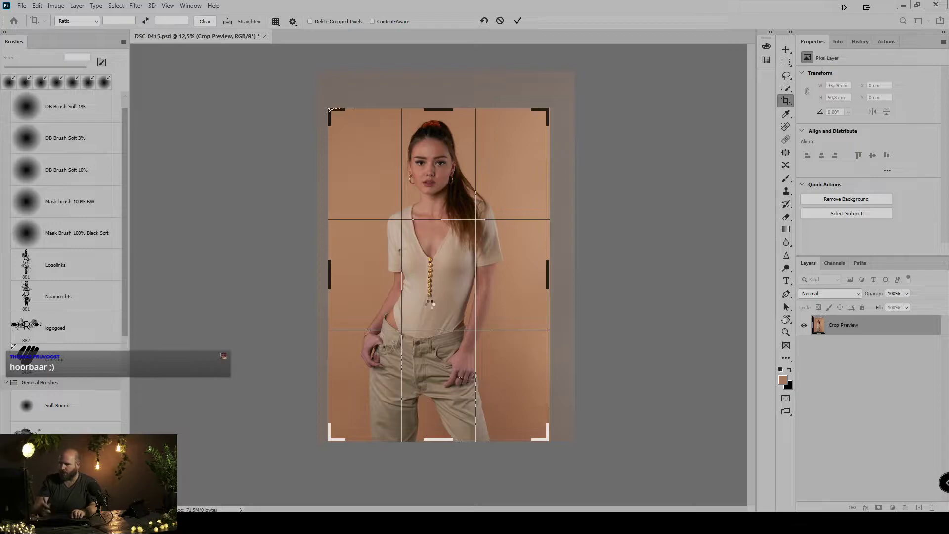
pyautogui.press('Return')
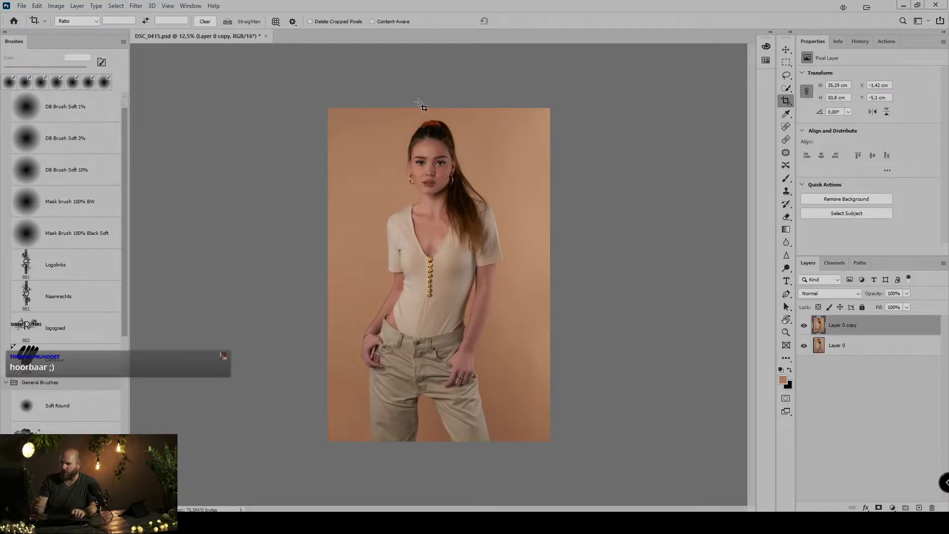
# Set up the Healing Brush with a tip of 37 px for retouching the forehead
pyautogui.press('j')
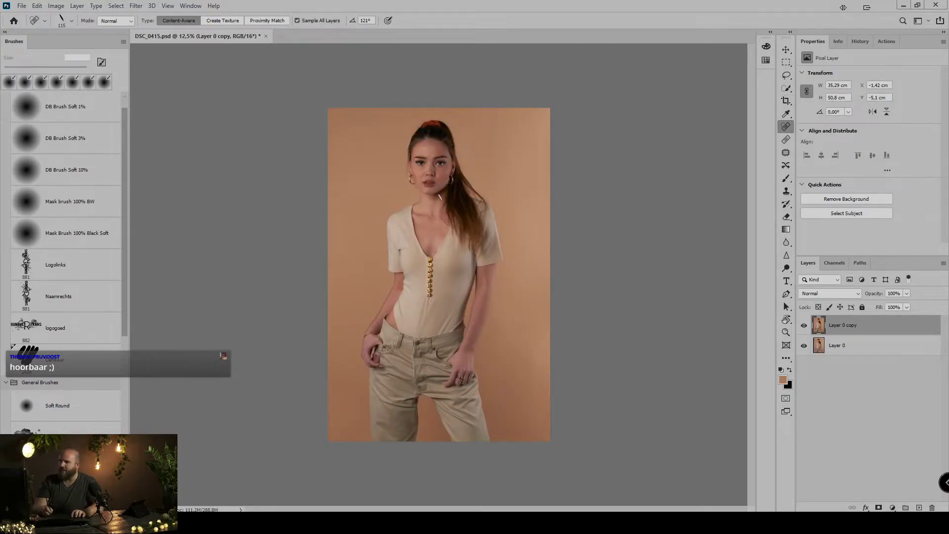
pyautogui.moveTo(420, 151); pyautogui.dragTo(474, 231)
pyautogui.moveTo(545, 188)
pyautogui.mouseDown()
pyautogui.moveTo(470, 218)
pyautogui.moveTo(398, 193)
pyautogui.moveTo(470, 233)
pyautogui.moveTo(430, 210)
pyautogui.moveTo(409, 212)
pyautogui.mouseUp()
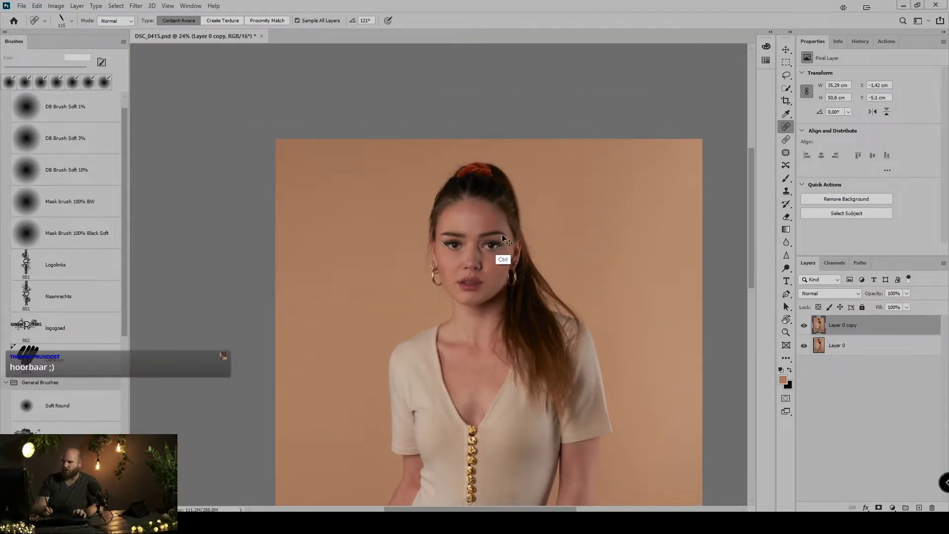
pyautogui.moveTo(471, 201); pyautogui.dragTo(507, 264)
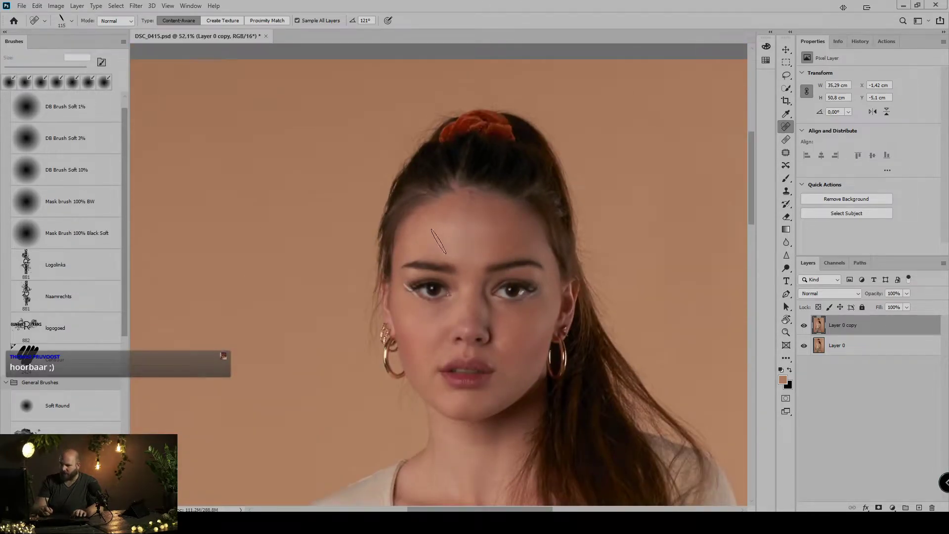
pyautogui.moveTo(462, 227); pyautogui.dragTo(514, 233)
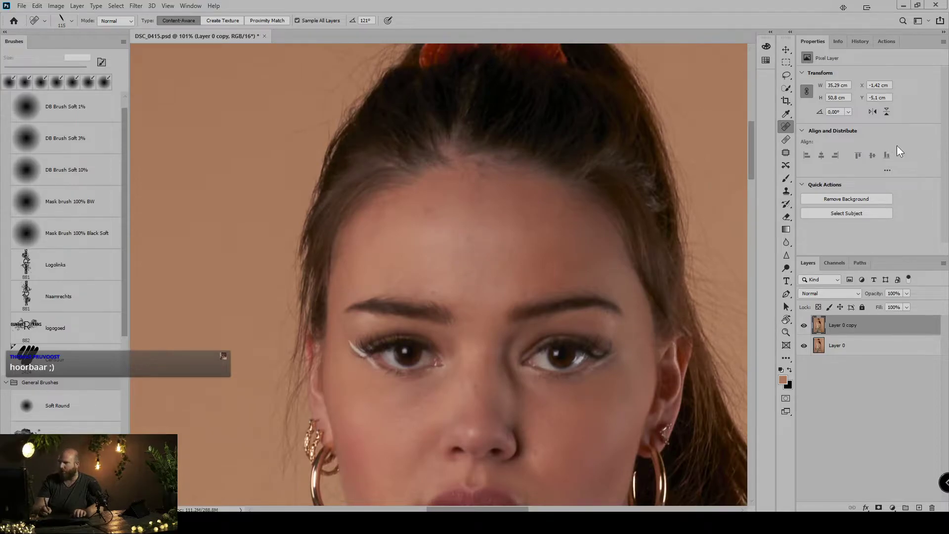
pyautogui.click(787, 140)
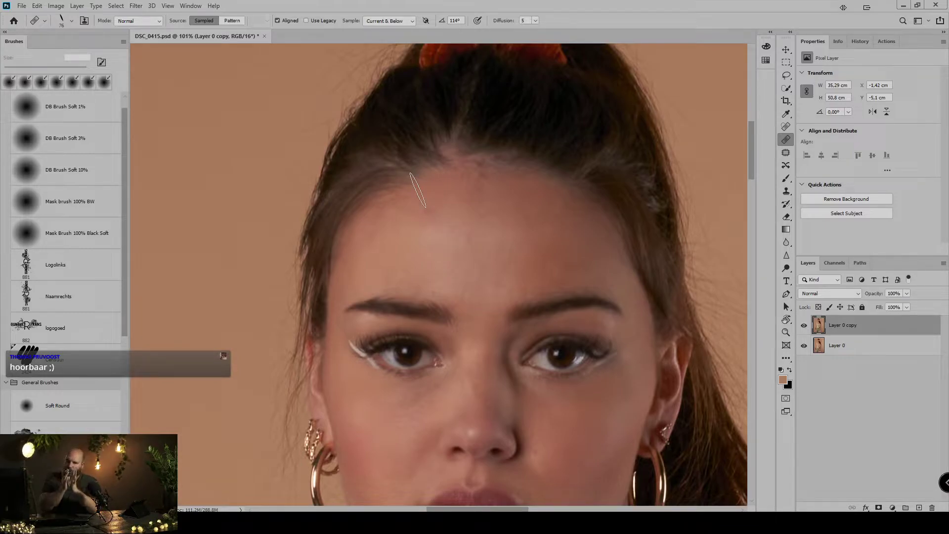
pyautogui.rightClick(430, 237)
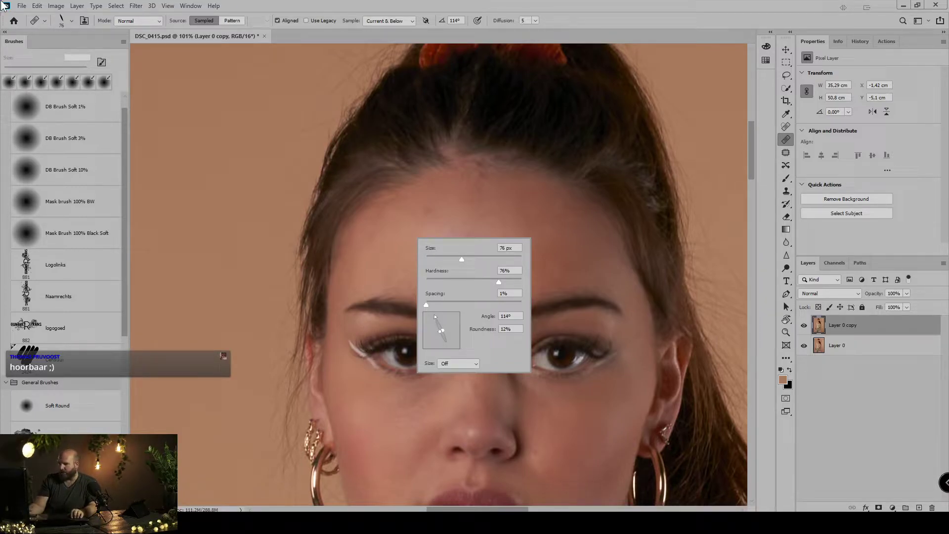
pyautogui.click(454, 197)
pyautogui.click(462, 194)
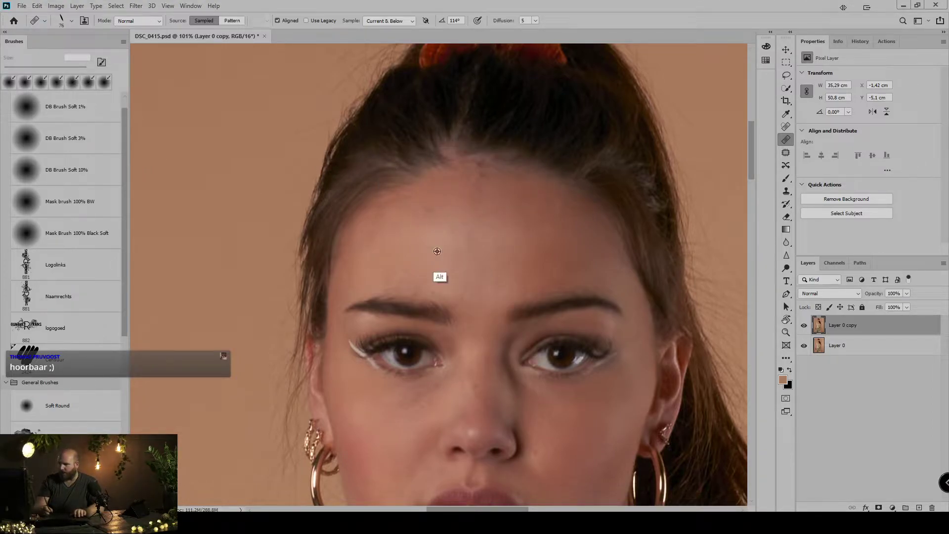
pyautogui.moveTo(439, 252)
pyautogui.mouseDown()
pyautogui.moveTo(414, 253)
pyautogui.moveTo(440, 227)
pyautogui.mouseUp()
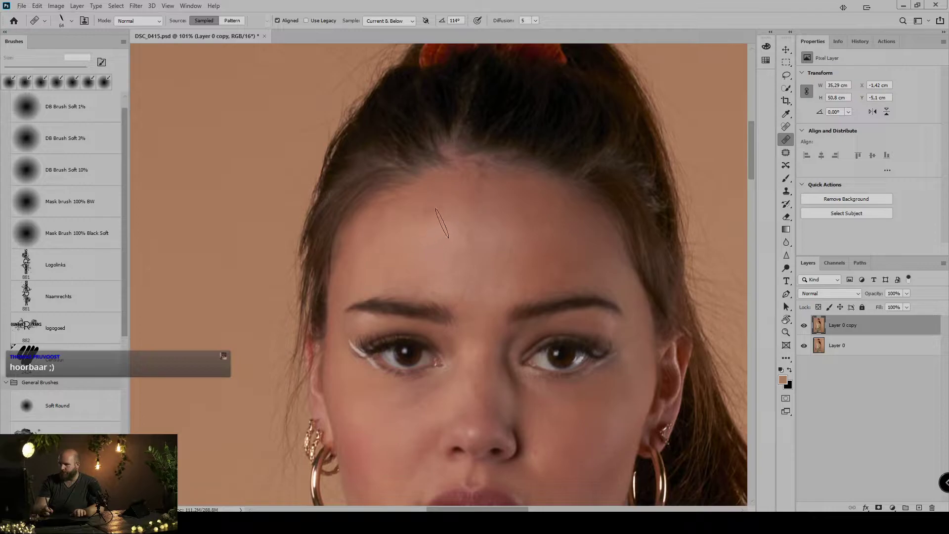
pyautogui.keyDown('alt'); pyautogui.click(444, 211); pyautogui.keyUp('alt')
pyautogui.rightClick(442, 213)
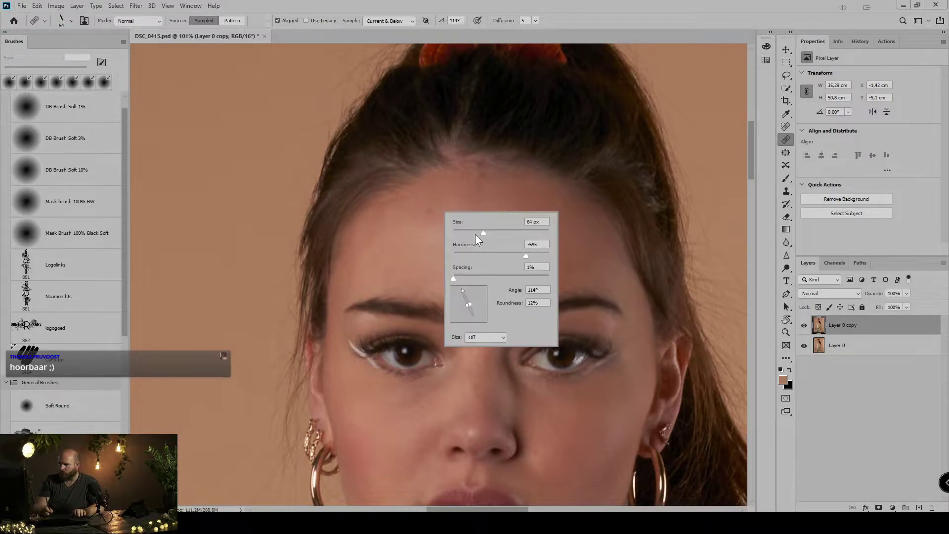
pyautogui.moveTo(482, 235); pyautogui.dragTo(469, 235)
# Heal the small blemishes on the upper forehead with texture sampled from the clean skin nearby
pyautogui.keyDown('alt'); pyautogui.click(412, 223); pyautogui.keyUp('alt')
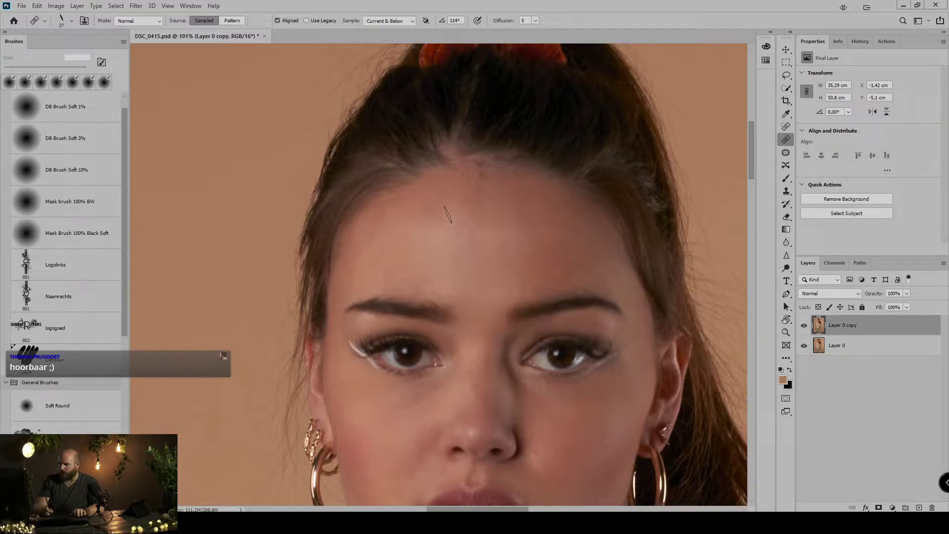
pyautogui.moveTo(420, 221); pyautogui.dragTo(417, 228)
pyautogui.keyDown('alt'); pyautogui.click(396, 222); pyautogui.keyUp('alt')
pyautogui.click(346, 223)
pyautogui.keyDown('alt'); pyautogui.click(451, 214); pyautogui.keyUp('alt')
pyautogui.click(452, 211)
# Heal the spots on the bridge of the nose and below the left-hand eye using nearby sampled skin
pyautogui.moveTo(574, 328); pyautogui.dragTo(435, 197)
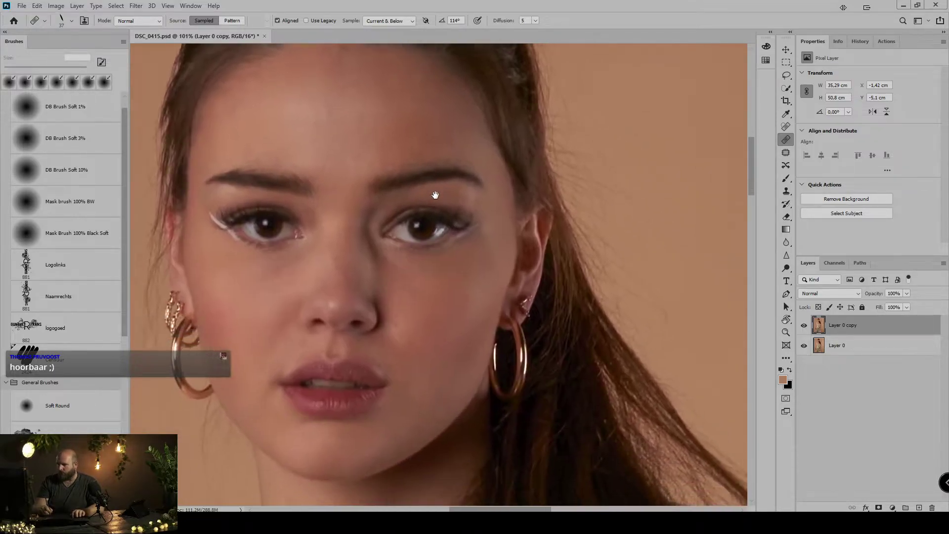
pyautogui.keyDown('alt'); pyautogui.click(312, 274); pyautogui.keyUp('alt')
pyautogui.click(315, 257)
pyautogui.click(231, 269)
pyautogui.keyDown('alt'); pyautogui.click(242, 302); pyautogui.keyUp('alt')
pyautogui.click(235, 296)
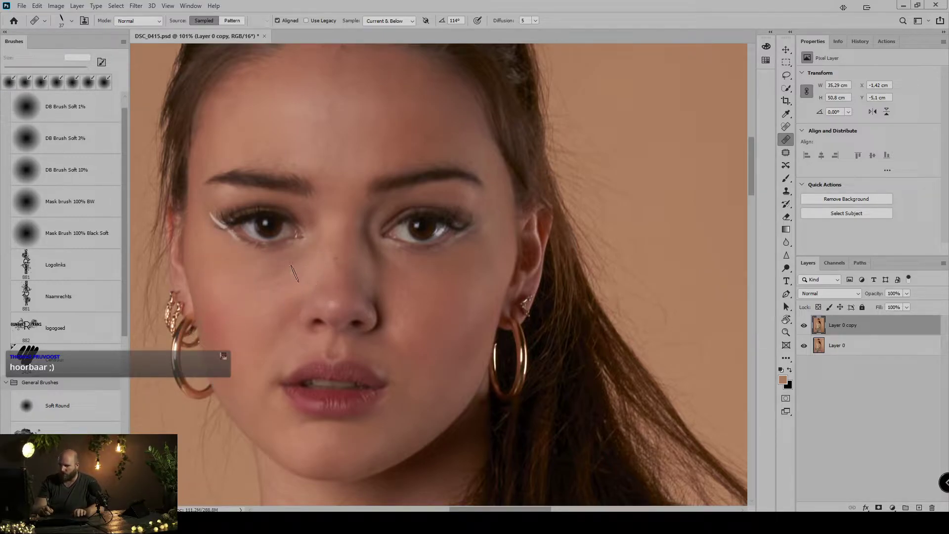
# Heal the remaining marks on the inner cheek and along the side of the nose with the Healing Brush
pyautogui.keyDown('alt'); pyautogui.click(249, 284); pyautogui.keyUp('alt')
pyautogui.click(291, 282)
pyautogui.keyDown('alt'); pyautogui.click(260, 287); pyautogui.keyUp('alt')
pyautogui.click(309, 275)
pyautogui.keyDown('alt'); pyautogui.click(276, 277); pyautogui.keyUp('alt')
pyautogui.keyDown('alt'); pyautogui.click(285, 271); pyautogui.keyUp('alt')
pyautogui.click(313, 264)
pyautogui.moveTo(316, 275); pyautogui.dragTo(306, 275)
pyautogui.moveTo(357, 271); pyautogui.dragTo(319, 275)
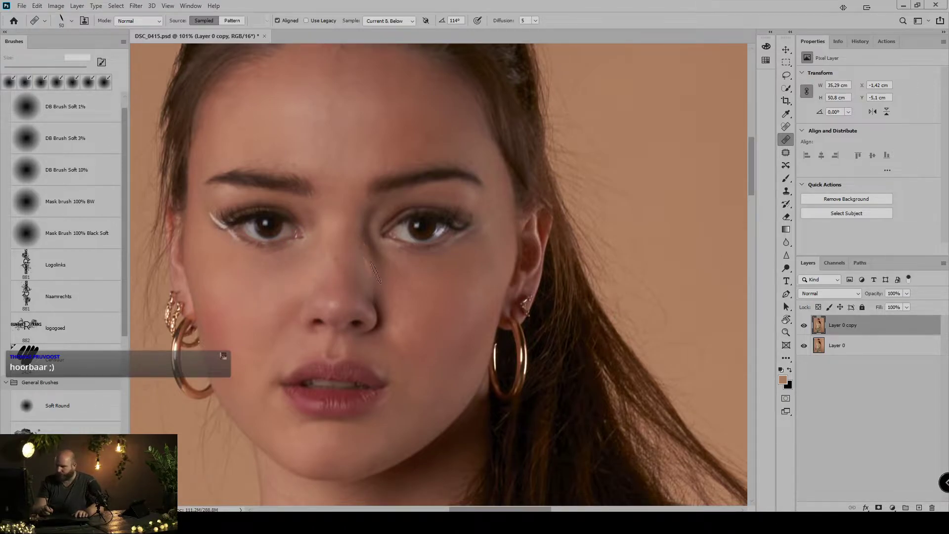
# Examine the face, chest, clothing and hands at close range for remaining blemishes
pyautogui.moveTo(352, 278); pyautogui.dragTo(392, 219)
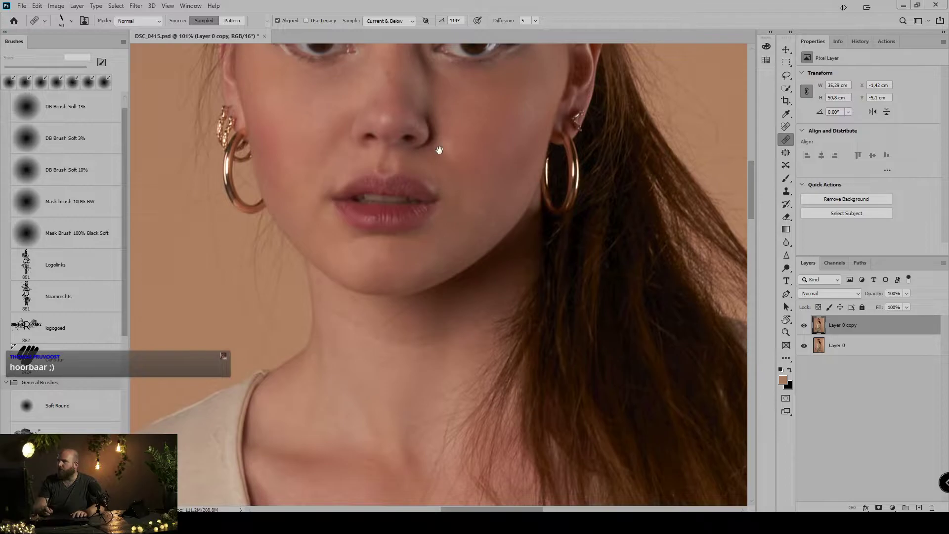
pyautogui.moveTo(438, 151); pyautogui.dragTo(463, 246)
pyautogui.moveTo(419, 168); pyautogui.dragTo(410, 166)
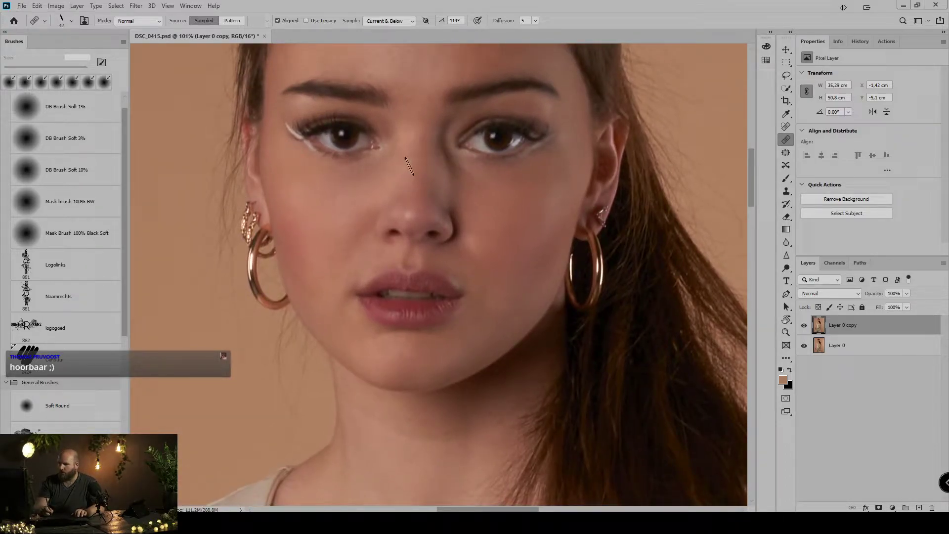
pyautogui.moveTo(423, 106); pyautogui.dragTo(366, 243)
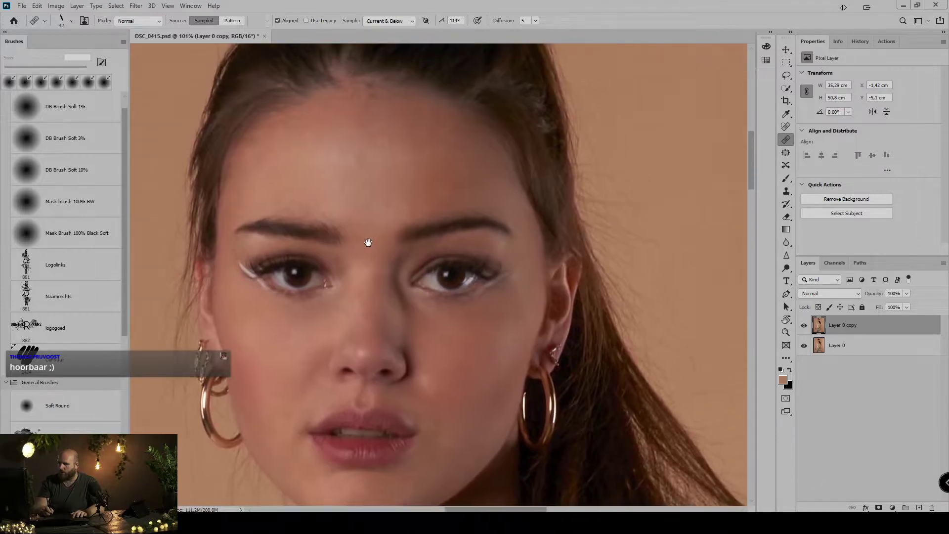
pyautogui.moveTo(370, 376); pyautogui.dragTo(358, 120)
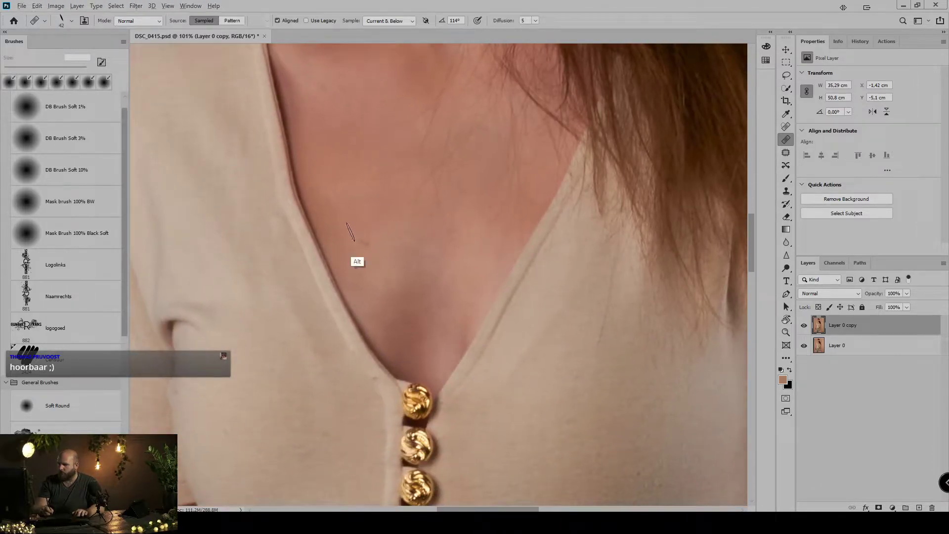
pyautogui.moveTo(389, 283); pyautogui.dragTo(366, 124)
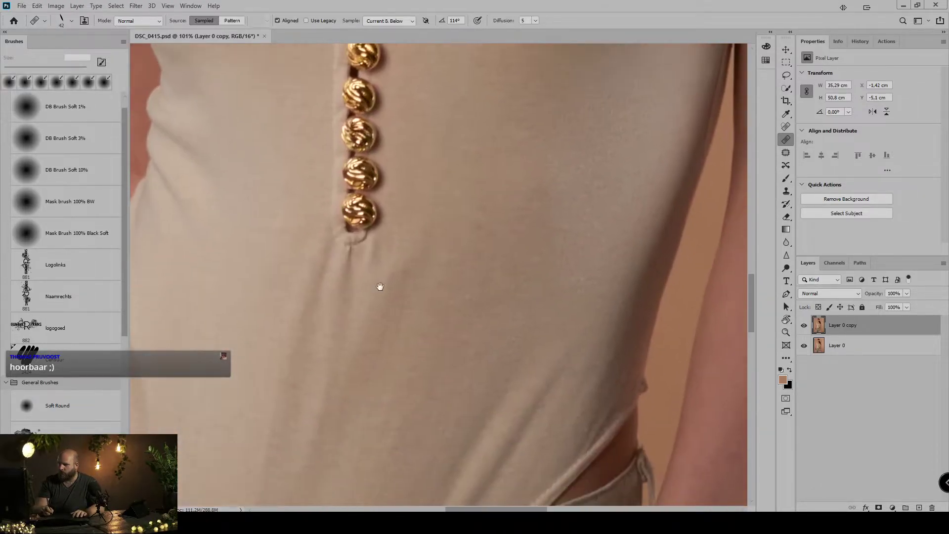
pyautogui.moveTo(430, 347); pyautogui.dragTo(290, 236)
pyautogui.moveTo(494, 297); pyautogui.dragTo(398, 163)
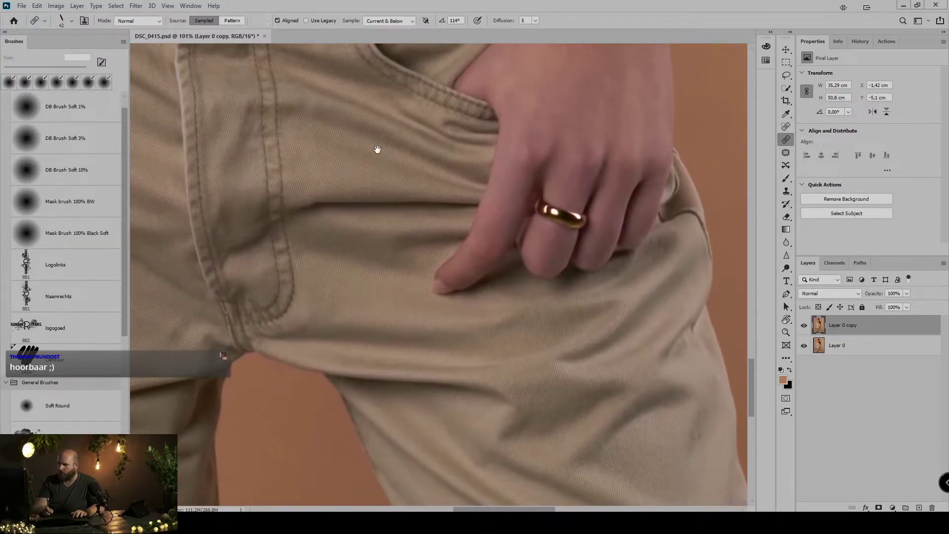
pyautogui.moveTo(212, 193); pyautogui.dragTo(593, 168)
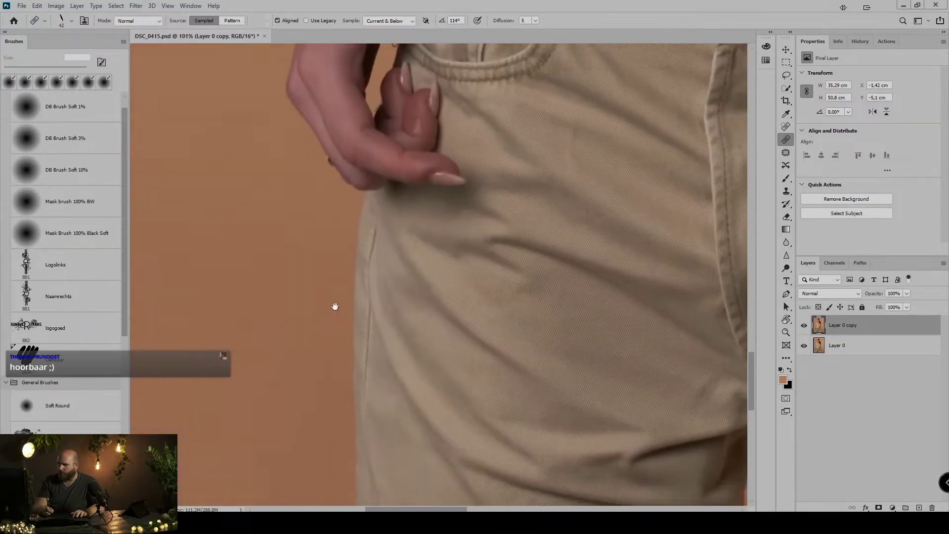
# Heal the small spots on the left-hand forearm and near the elbow with skin sampled beside each one
pyautogui.moveTo(425, 108); pyautogui.dragTo(286, 441)
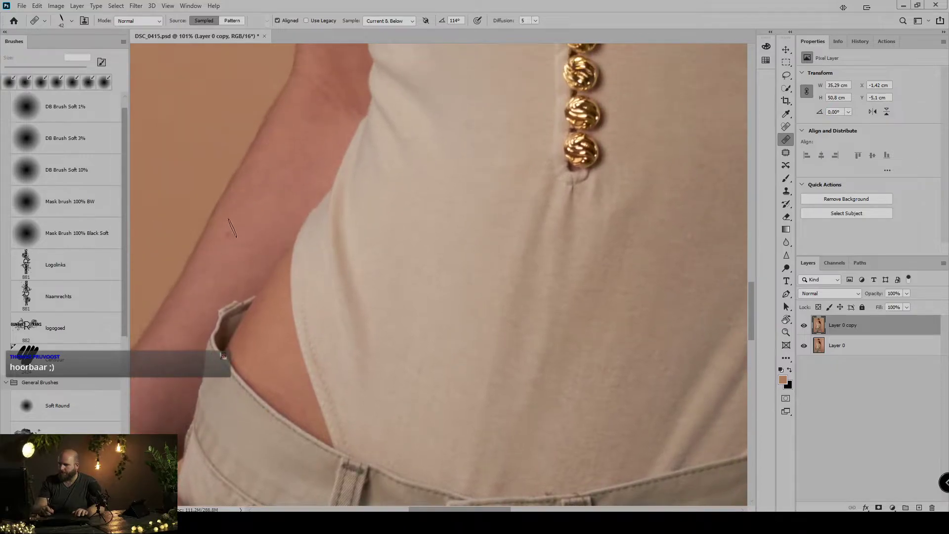
pyautogui.keyDown('alt'); pyautogui.click(233, 230); pyautogui.keyUp('alt')
pyautogui.keyDown('alt'); pyautogui.click(349, 140); pyautogui.keyUp('alt')
pyautogui.keyDown('alt'); pyautogui.click(313, 119); pyautogui.keyUp('alt')
pyautogui.keyDown('alt'); pyautogui.click(317, 111); pyautogui.keyUp('alt')
pyautogui.click(319, 112)
pyautogui.keyDown('alt'); pyautogui.click(222, 186); pyautogui.keyUp('alt')
pyautogui.click(228, 234)
pyautogui.keyDown('alt'); pyautogui.click(235, 219); pyautogui.keyUp('alt')
pyautogui.click(221, 237)
# Run the PHLEARN Frequency Separation 16bit action on the photo, accepting its Gaussian Blur and closing messages
pyautogui.hotkey('ctrl', '0')
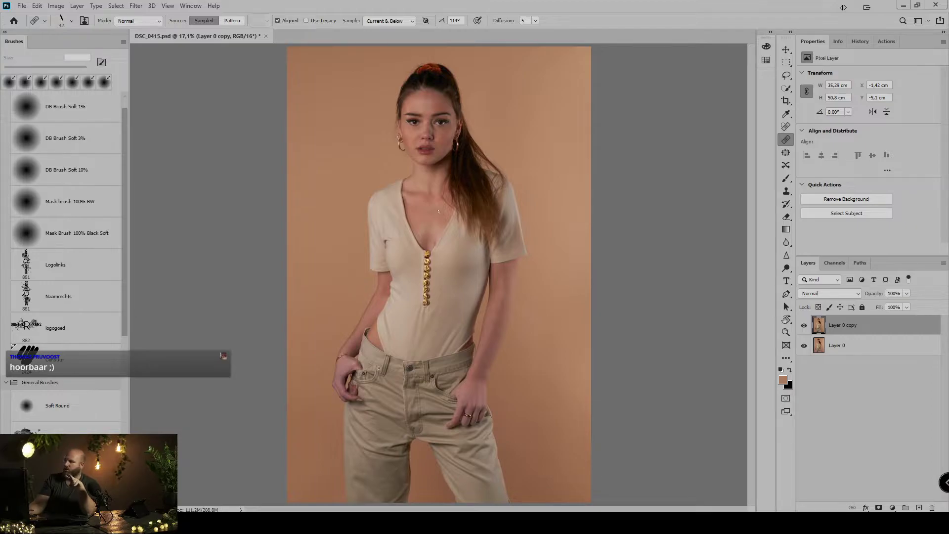
pyautogui.click(885, 43)
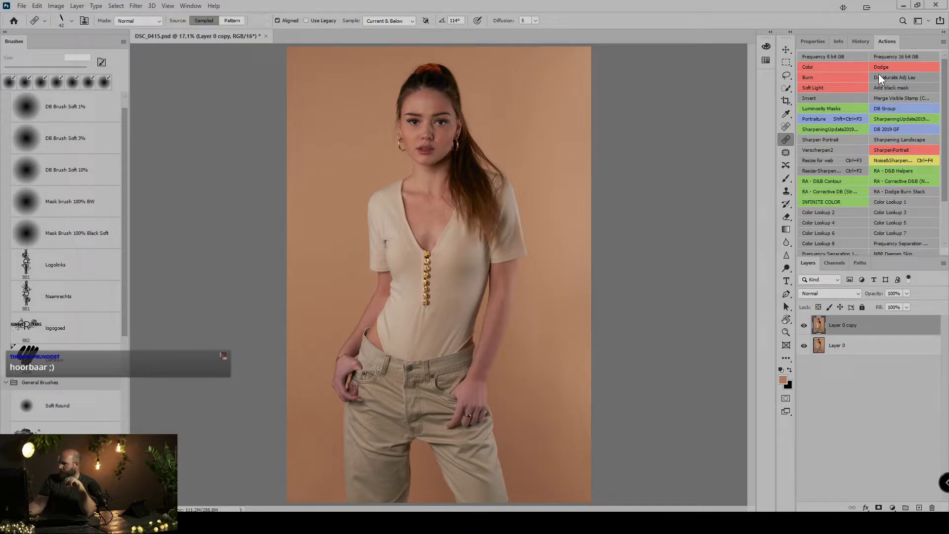
pyautogui.scroll(-4, 828, 208)
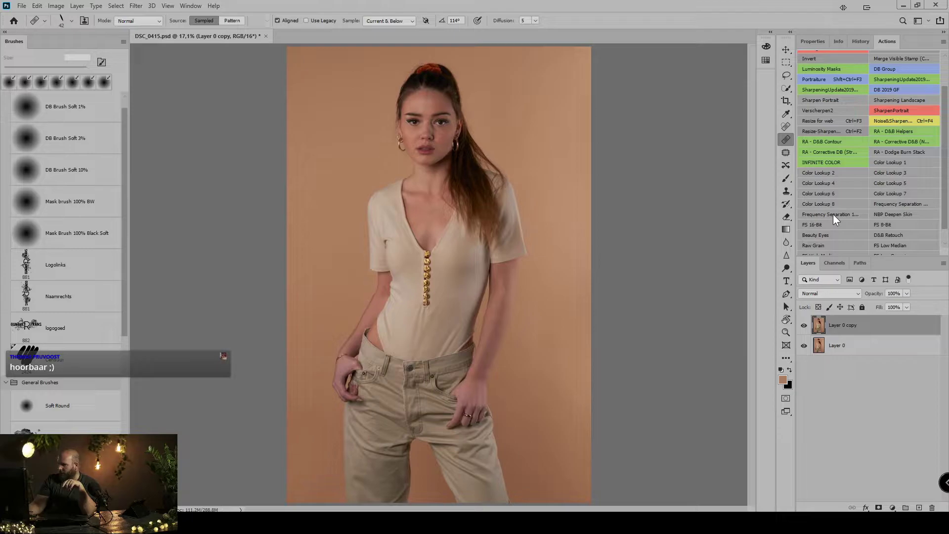
pyautogui.click(833, 215)
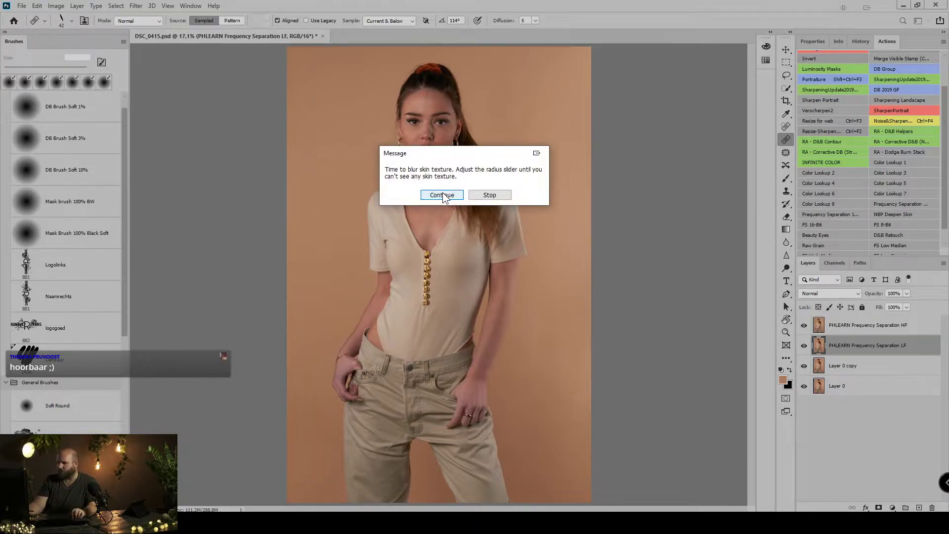
pyautogui.click(442, 196)
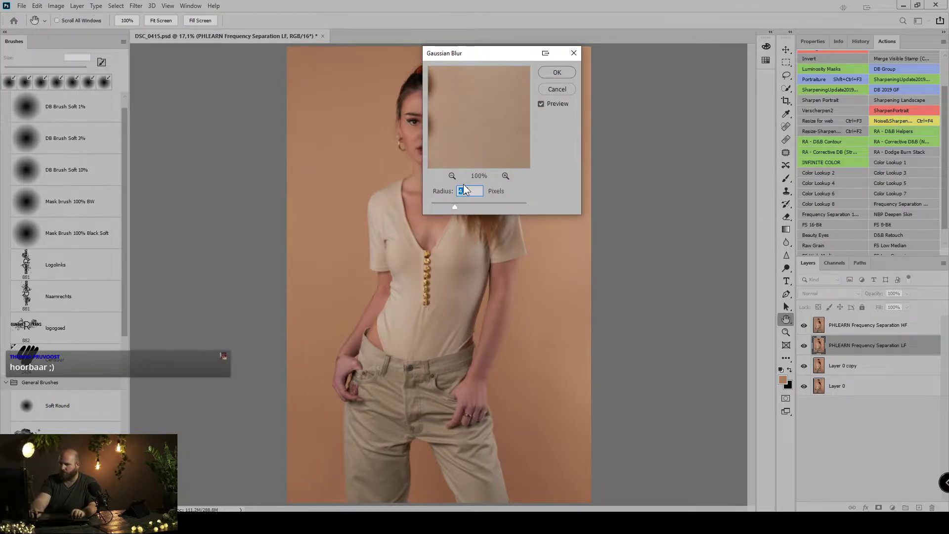
pyautogui.press('Return')
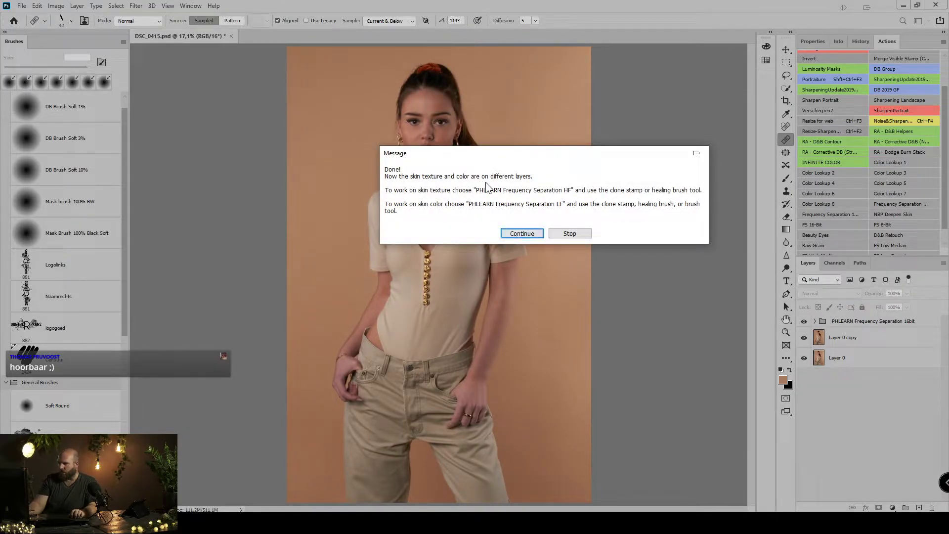
pyautogui.click(513, 236)
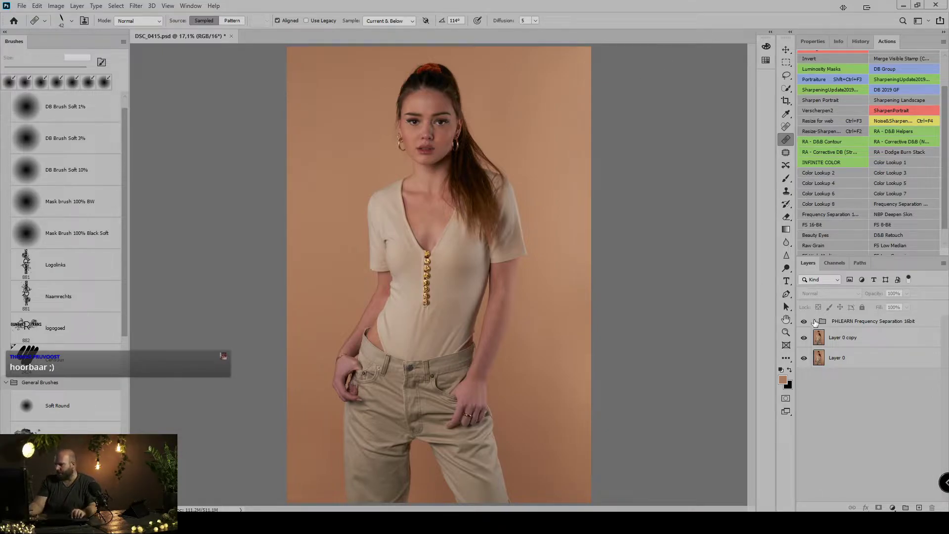
# Expand the frequency separation group and duplicate its PHLEARN Frequency Separation LF layer
pyautogui.click(815, 322)
pyautogui.click(841, 357)
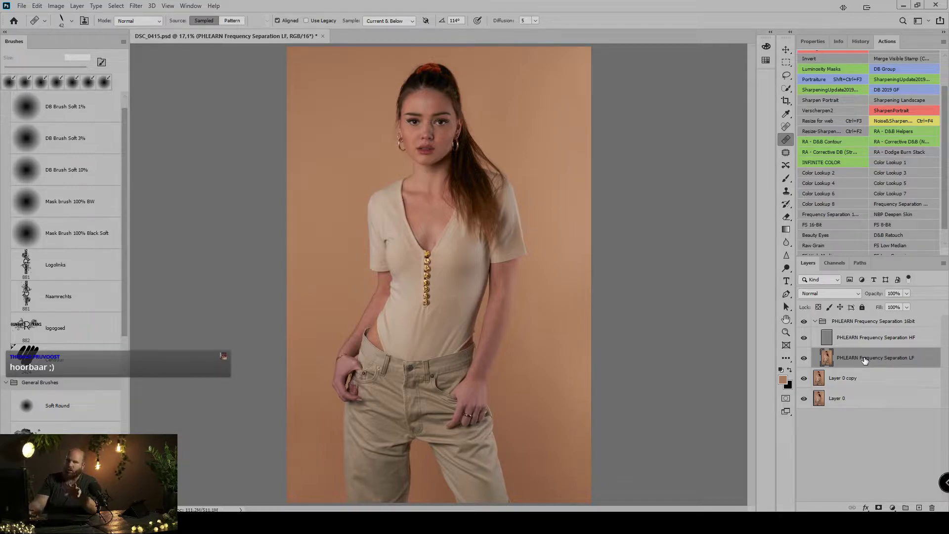
pyautogui.click(877, 338)
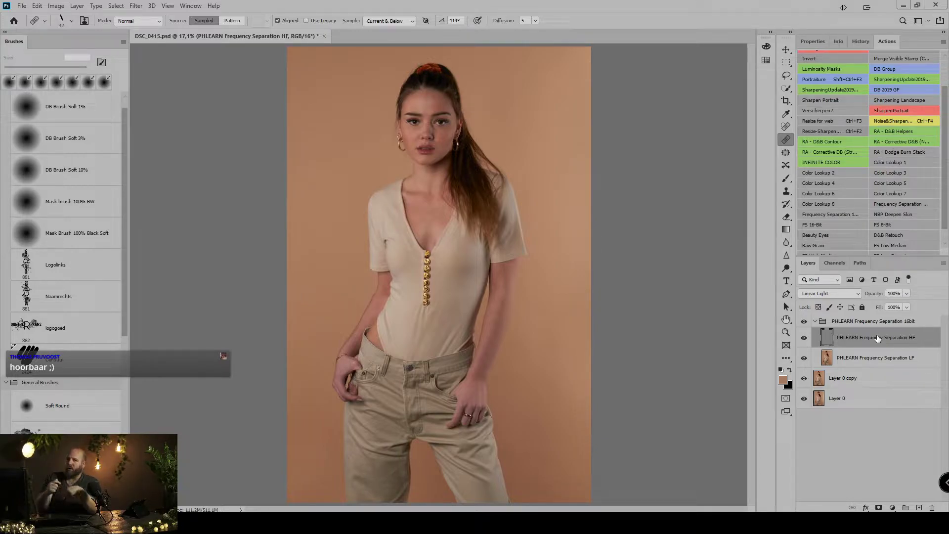
pyautogui.click(873, 361)
pyautogui.hotkey('ctrl', 'j')
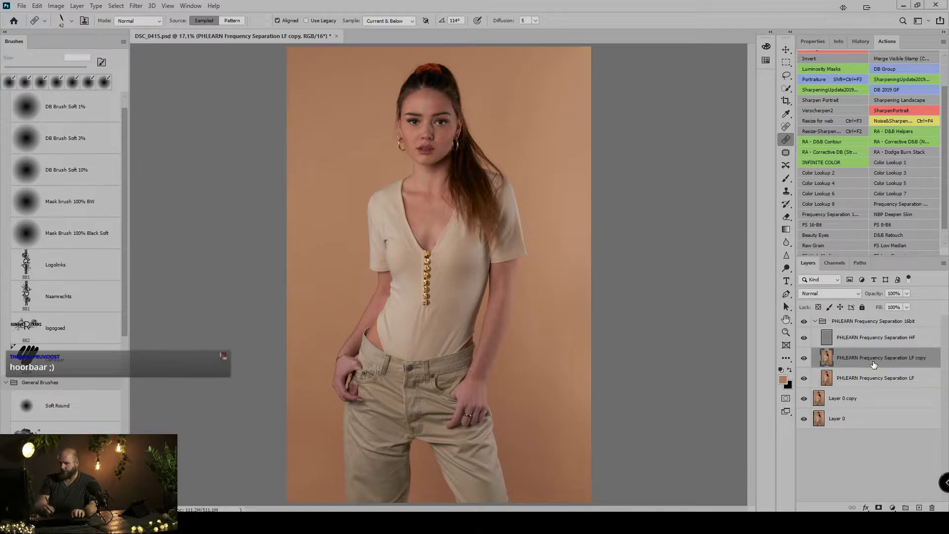
# Even out the forehead tones on the LF copy with the DB Brush Soft 3%, painting with skin colour sampled nearby
pyautogui.moveTo(428, 119); pyautogui.dragTo(480, 170)
pyautogui.moveTo(478, 86)
pyautogui.mouseDown()
pyautogui.moveTo(411, 153)
pyautogui.moveTo(283, 165)
pyautogui.mouseUp()
pyautogui.press('b')
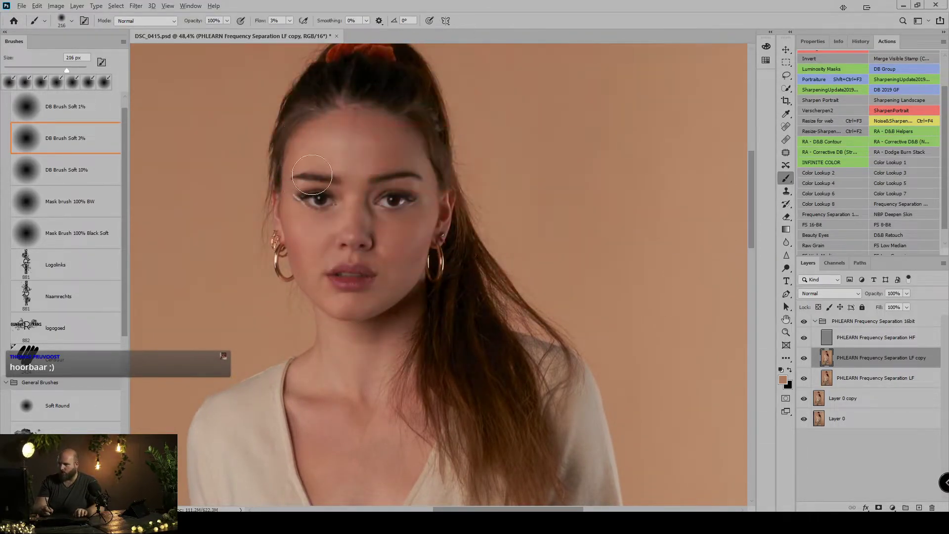
pyautogui.keyDown('alt'); pyautogui.click(374, 141); pyautogui.keyUp('alt')
pyautogui.moveTo(341, 151)
pyautogui.mouseDown()
pyautogui.moveTo(361, 148)
pyautogui.moveTo(363, 134)
pyautogui.moveTo(342, 139)
pyautogui.moveTo(356, 131)
pyautogui.moveTo(376, 136)
pyautogui.moveTo(360, 129)
pyautogui.mouseUp()
pyautogui.keyDown('alt'); pyautogui.click(334, 155); pyautogui.keyUp('alt')
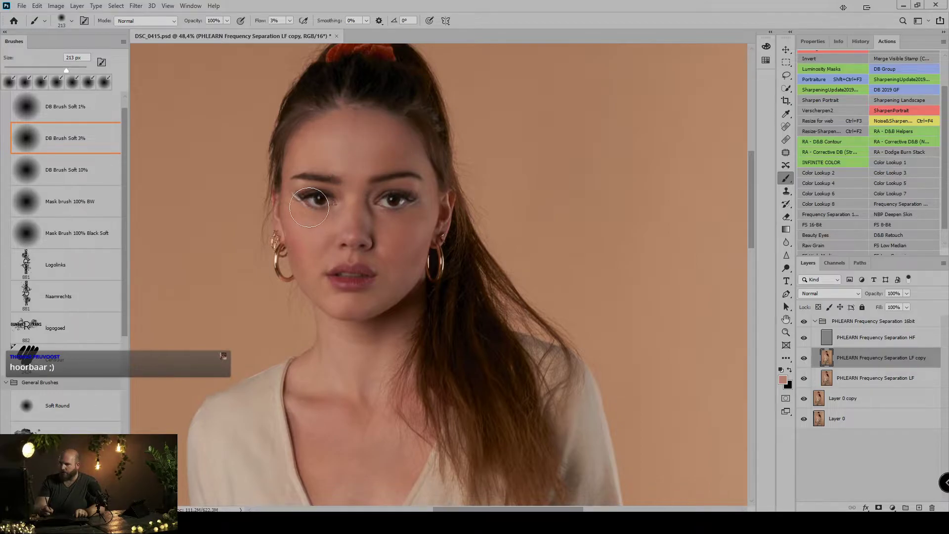
# Soften the tones beneath both eyes with nearby sampled skin colour, using a smaller brush of about 93 px
pyautogui.moveTo(313, 218); pyautogui.dragTo(299, 220)
pyautogui.keyDown('alt'); pyautogui.click(341, 225); pyautogui.keyUp('alt')
pyautogui.keyDown('alt'); pyautogui.click(387, 225); pyautogui.keyUp('alt')
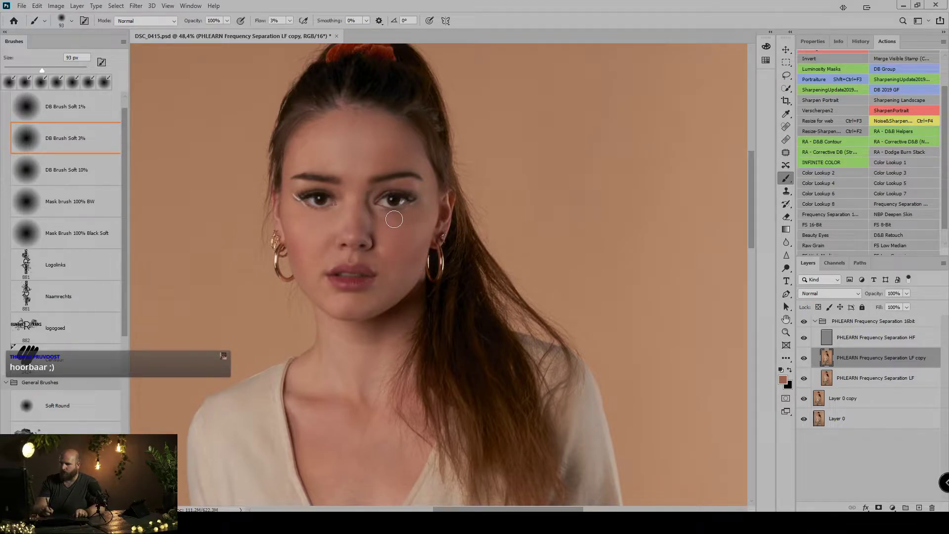
pyautogui.keyDown('alt'); pyautogui.click(393, 222); pyautogui.keyUp('alt')
# Blend the shadow between the image-right inner eye corner and the nose with a 32 px brush and sampled skin tones
pyautogui.scroll(5, 398, 218)
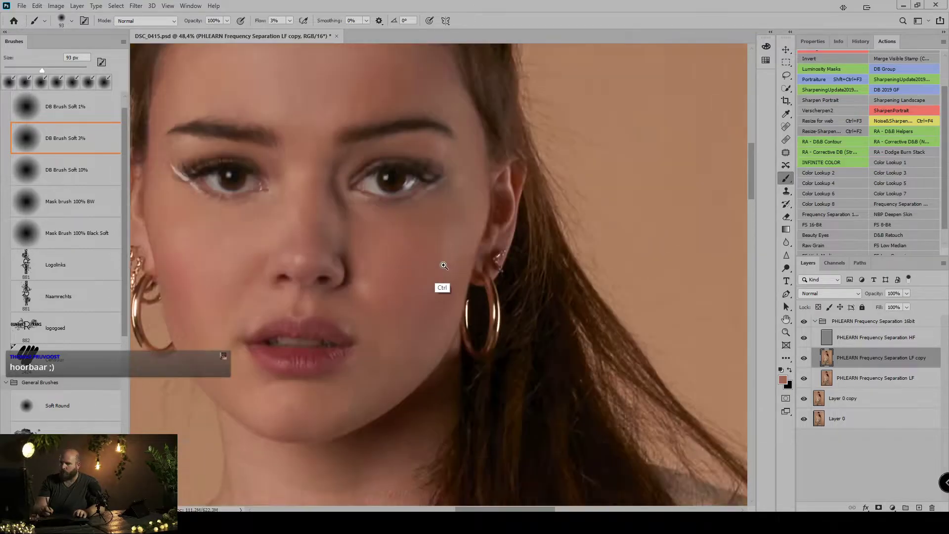
pyautogui.moveTo(377, 222)
pyautogui.mouseDown()
pyautogui.moveTo(413, 244)
pyautogui.moveTo(340, 233)
pyautogui.mouseUp()
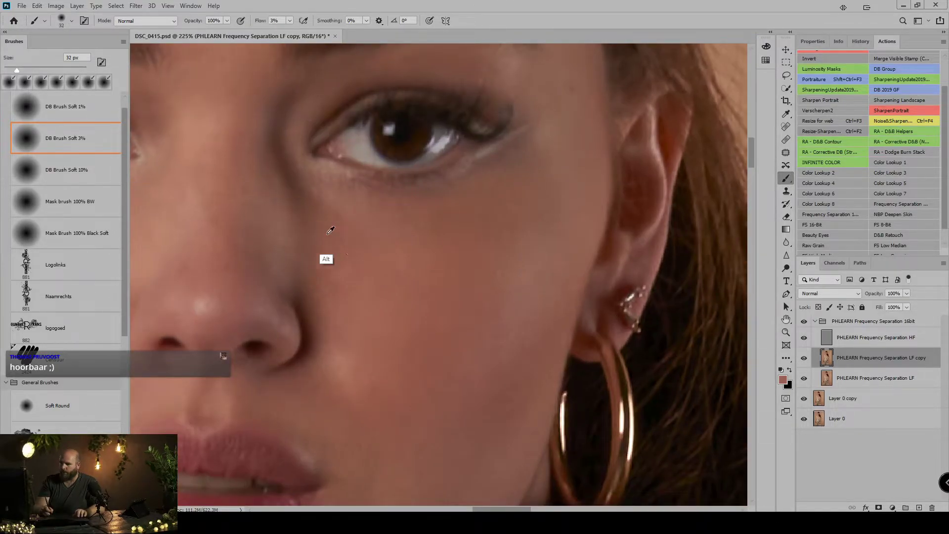
pyautogui.keyDown('alt'); pyautogui.click(329, 231); pyautogui.keyUp('alt')
pyautogui.moveTo(321, 202)
pyautogui.mouseDown()
pyautogui.moveTo(362, 234)
pyautogui.moveTo(322, 203)
pyautogui.moveTo(363, 228)
pyautogui.moveTo(318, 186)
pyautogui.moveTo(372, 203)
pyautogui.moveTo(298, 190)
pyautogui.moveTo(350, 225)
pyautogui.moveTo(352, 238)
pyautogui.moveTo(316, 241)
pyautogui.moveTo(312, 258)
pyautogui.moveTo(303, 195)
pyautogui.moveTo(286, 164)
pyautogui.moveTo(298, 277)
pyautogui.moveTo(282, 176)
pyautogui.moveTo(263, 188)
pyautogui.moveTo(311, 244)
pyautogui.moveTo(276, 256)
pyautogui.moveTo(288, 274)
pyautogui.moveTo(309, 259)
pyautogui.moveTo(297, 190)
pyautogui.moveTo(281, 196)
pyautogui.moveTo(288, 146)
pyautogui.moveTo(301, 221)
pyautogui.moveTo(308, 180)
pyautogui.moveTo(281, 161)
pyautogui.moveTo(277, 194)
pyautogui.moveTo(310, 118)
pyautogui.moveTo(286, 128)
pyautogui.moveTo(254, 232)
pyautogui.moveTo(292, 268)
pyautogui.moveTo(324, 256)
pyautogui.moveTo(305, 161)
pyautogui.moveTo(287, 251)
pyautogui.moveTo(293, 121)
pyautogui.moveTo(265, 229)
pyautogui.moveTo(319, 310)
pyautogui.moveTo(362, 290)
pyautogui.moveTo(250, 201)
pyautogui.mouseUp()
pyautogui.keyDown('alt'); pyautogui.click(319, 245); pyautogui.keyUp('alt')
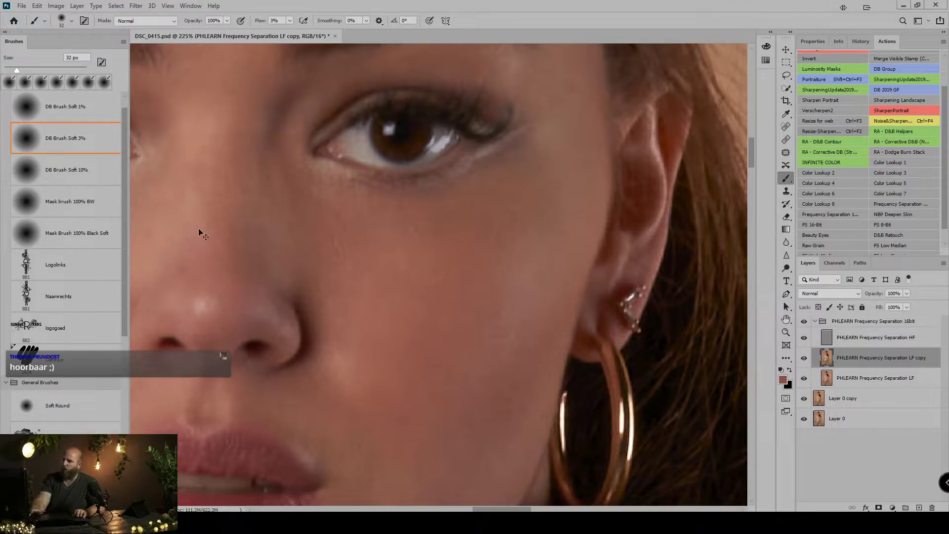
# Smooth the skin tones on the image-right forearm with a larger brush of about 283 px
pyautogui.hotkey('ctrl', '-')
pyautogui.hotkey('ctrl', '-')
pyautogui.hotkey('ctrl', '0')
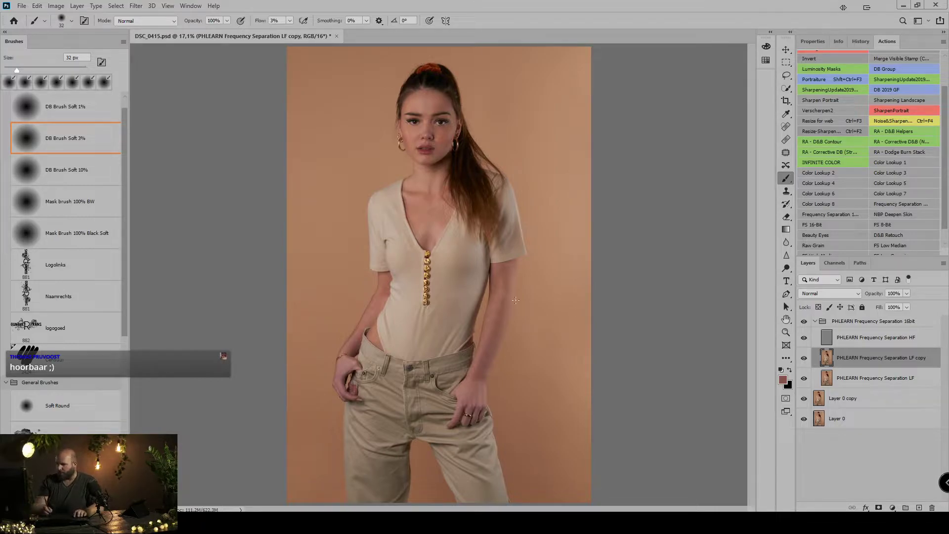
pyautogui.moveTo(445, 304)
pyautogui.mouseDown()
pyautogui.moveTo(458, 304)
pyautogui.moveTo(496, 340)
pyautogui.moveTo(458, 314)
pyautogui.moveTo(494, 337)
pyautogui.moveTo(479, 336)
pyautogui.mouseUp()
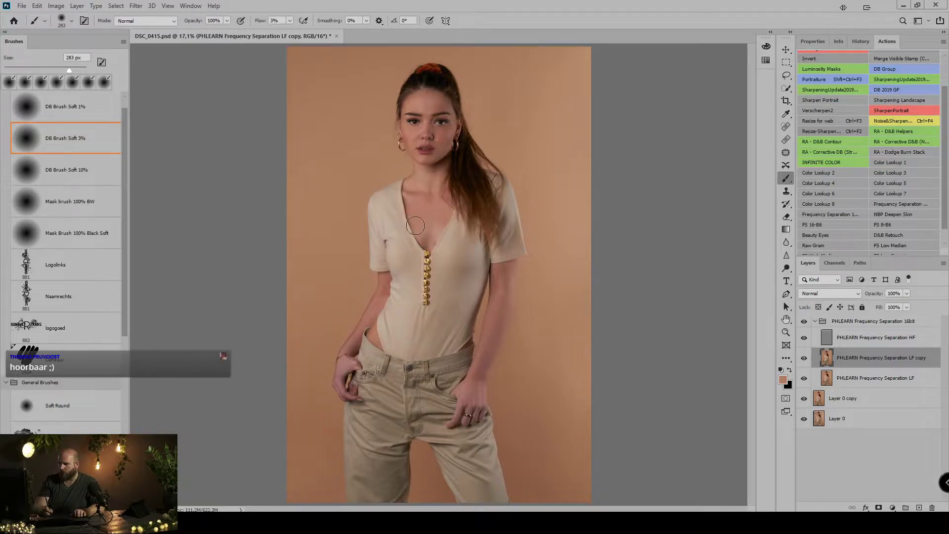
# Blend the forehead tones above the image-right eyebrow with a brush of about 187 px
pyautogui.scroll(5, 433, 153)
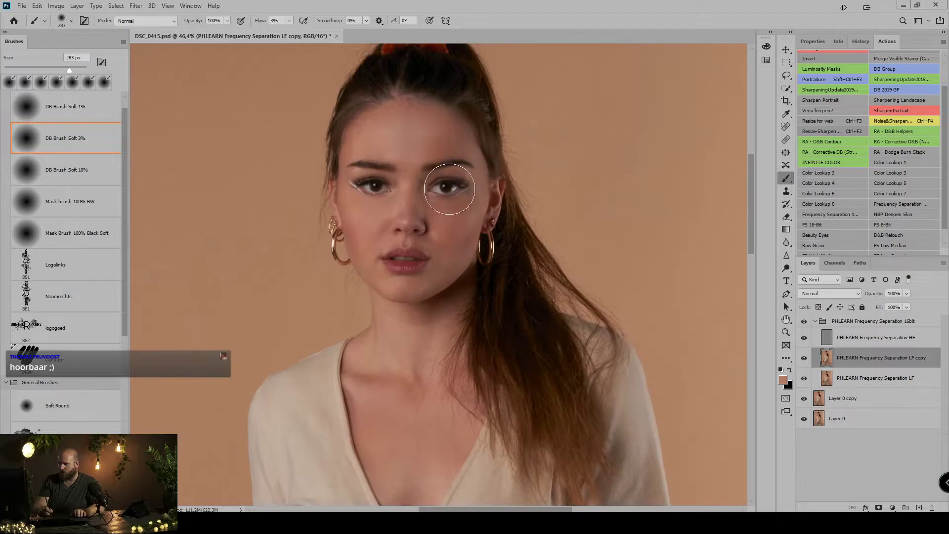
pyautogui.moveTo(431, 156); pyautogui.dragTo(433, 133)
pyautogui.scroll(-3, 435, 327)
pyautogui.hotkey('ctrl', '0')
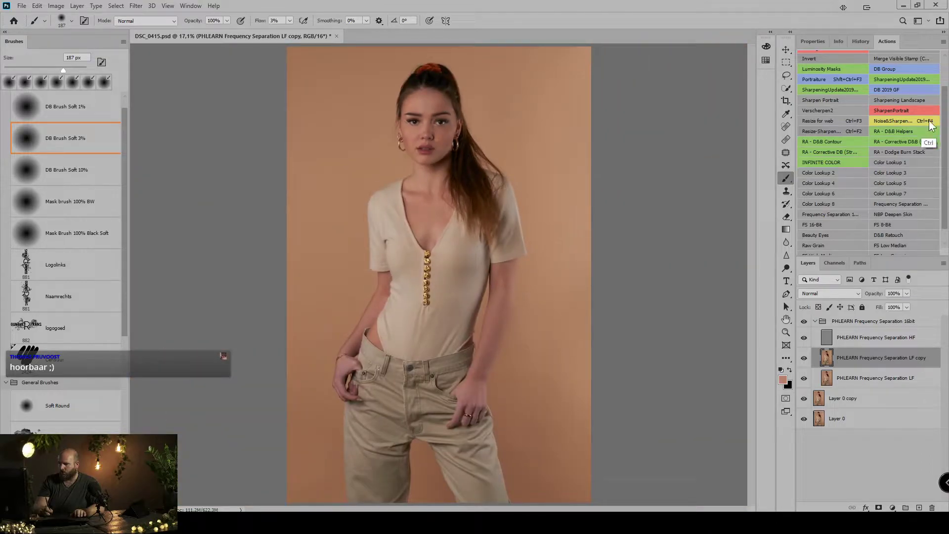
# Even out the skin between the image-right cheek and the mouth corner with a 79 px brush and sampled cheek colour
pyautogui.moveTo(443, 132)
pyautogui.mouseDown()
pyautogui.moveTo(487, 167)
pyautogui.moveTo(543, 188)
pyautogui.mouseUp()
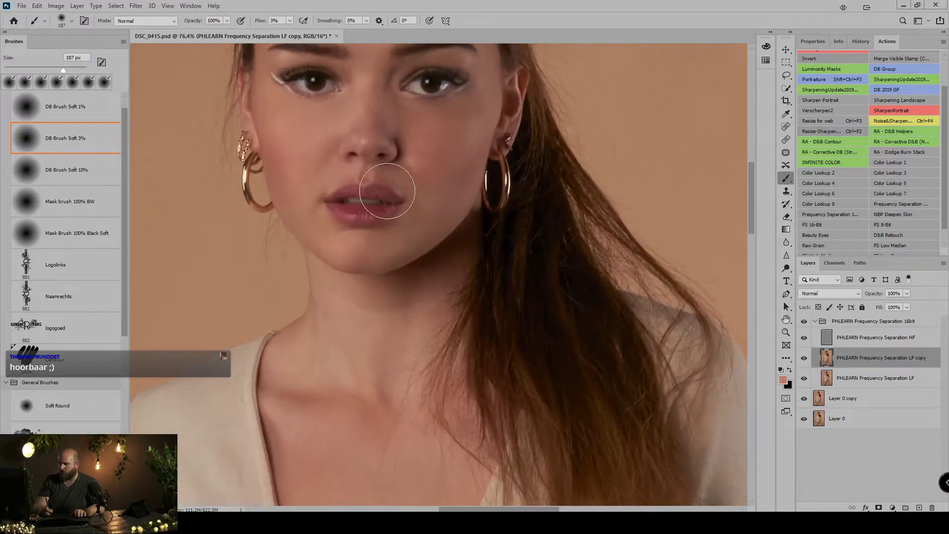
pyautogui.moveTo(411, 172); pyautogui.dragTo(393, 172)
pyautogui.keyDown('alt'); pyautogui.click(421, 151); pyautogui.keyUp('alt')
pyautogui.keyDown('alt'); pyautogui.click(425, 154); pyautogui.keyUp('alt')
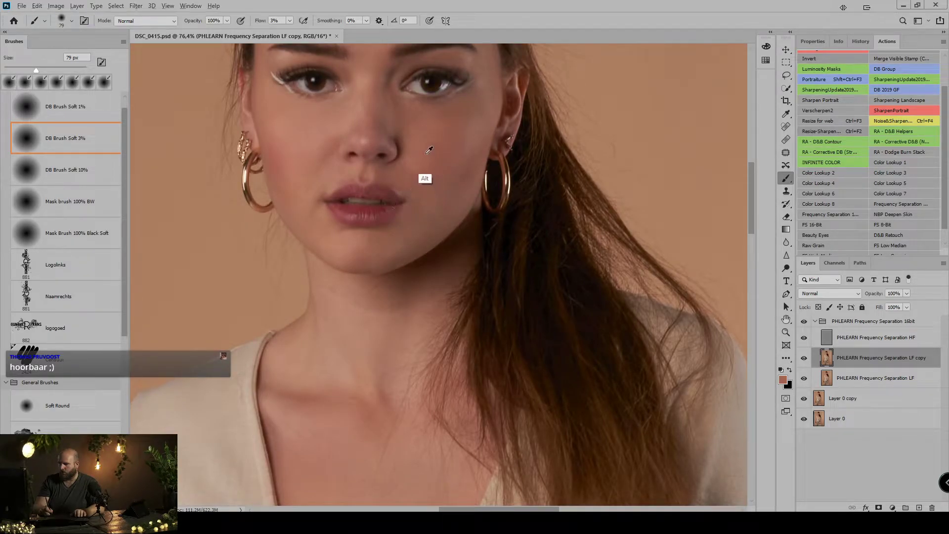
pyautogui.moveTo(406, 169); pyautogui.dragTo(424, 182)
# Blend the image-left cheek beside the nose and the bridge of the nose with freshly sampled skin tones
pyautogui.keyDown('alt'); pyautogui.click(327, 136); pyautogui.keyUp('alt')
pyautogui.moveTo(340, 138)
pyautogui.mouseDown()
pyautogui.moveTo(314, 153)
pyautogui.moveTo(327, 144)
pyautogui.moveTo(322, 151)
pyautogui.mouseUp()
pyautogui.keyDown('alt'); pyautogui.click(329, 133); pyautogui.keyUp('alt')
pyautogui.moveTo(361, 97)
pyautogui.mouseDown()
pyautogui.moveTo(372, 101)
pyautogui.moveTo(366, 71)
pyautogui.moveTo(378, 101)
pyautogui.mouseUp()
pyautogui.keyDown('alt'); pyautogui.click(369, 88); pyautogui.keyUp('alt')
pyautogui.hotkey('ctrl', '0')
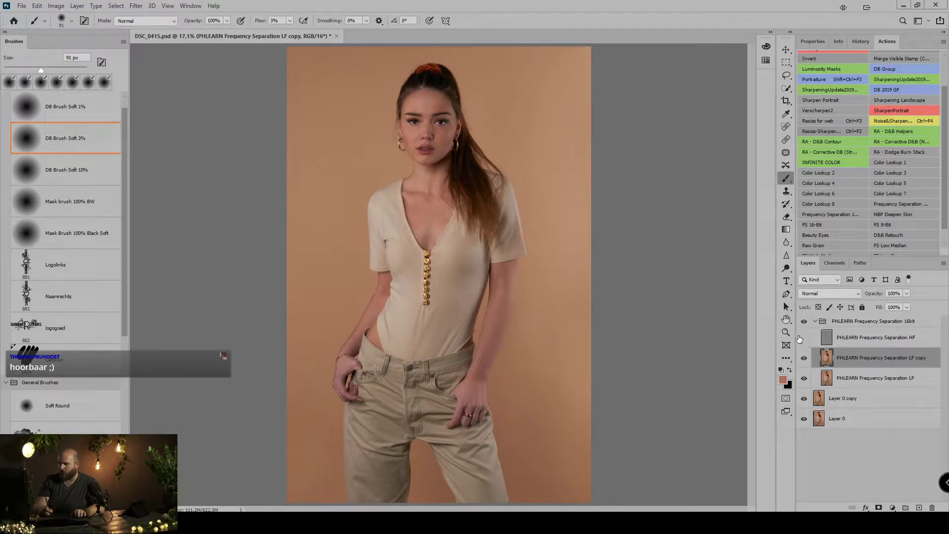
# Select the frequency separation group and run the Dodge and Burn actions to add two black-masked Curves layers
pyautogui.click(805, 322)
pyautogui.click(883, 323)
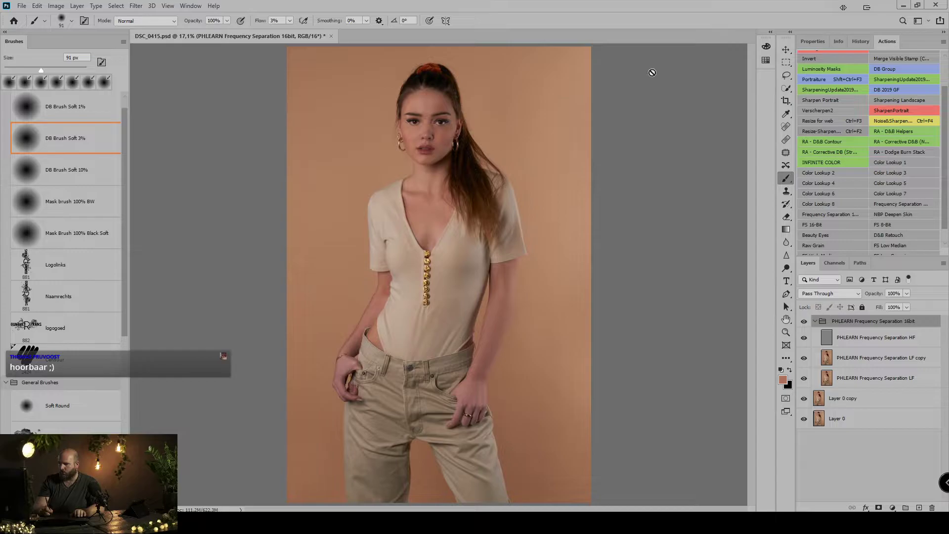
pyautogui.scroll(3, 849, 123)
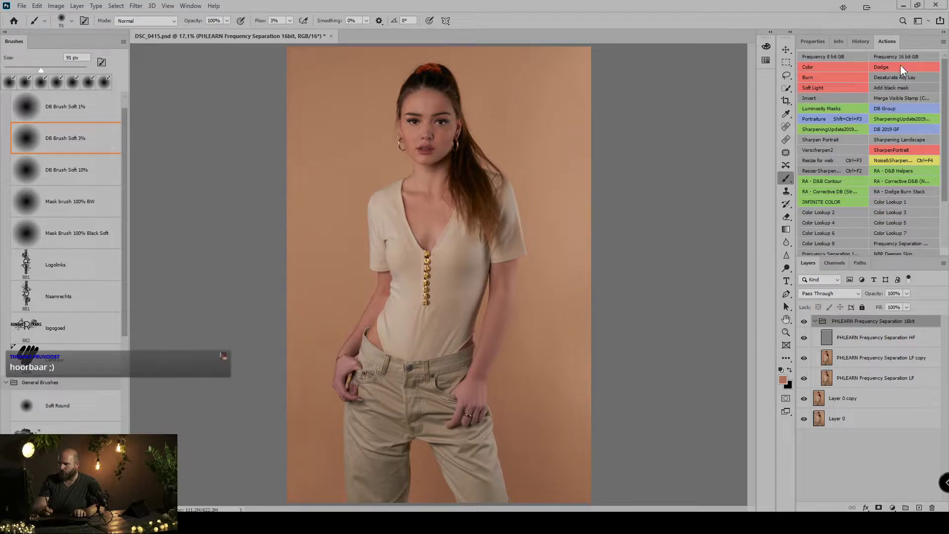
pyautogui.click(903, 68)
pyautogui.click(821, 78)
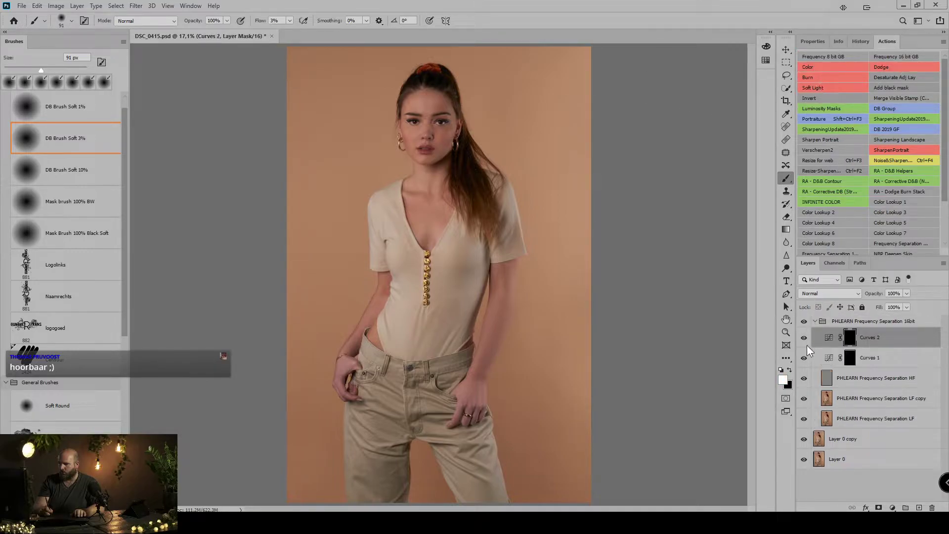
# Rename the brightening Curves layer D and the darkening Curves layer B
pyautogui.doubleClick(830, 358)
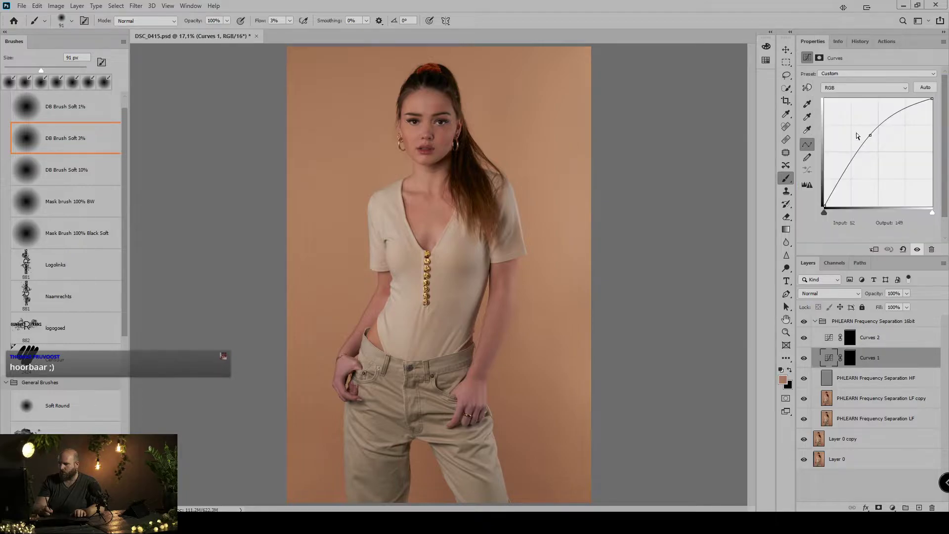
pyautogui.doubleClick(864, 358)
pyautogui.write('D')
pyautogui.click(829, 339)
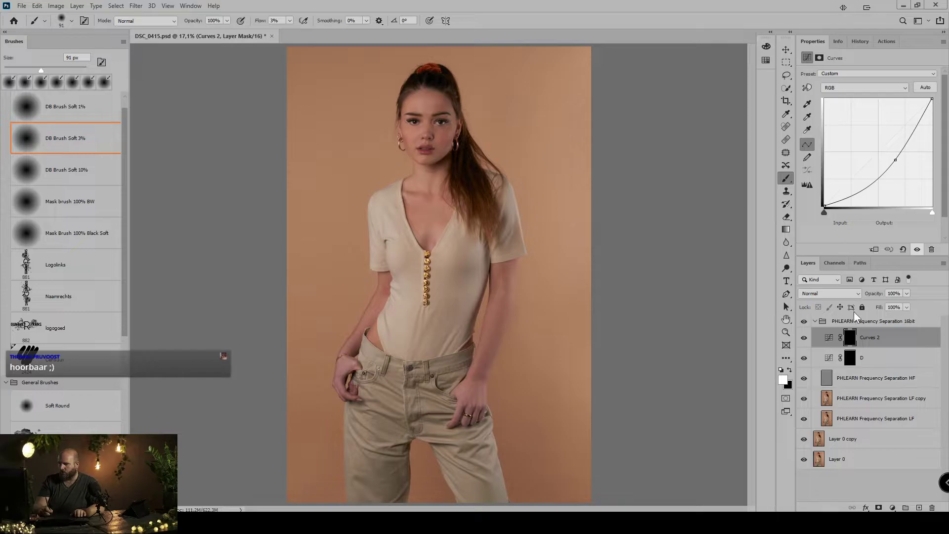
pyautogui.doubleClick(867, 341)
pyautogui.write('B')
# Brighten both forearms by painting white on the D layer's mask with a soft brush of about 219 px
pyautogui.click(849, 363)
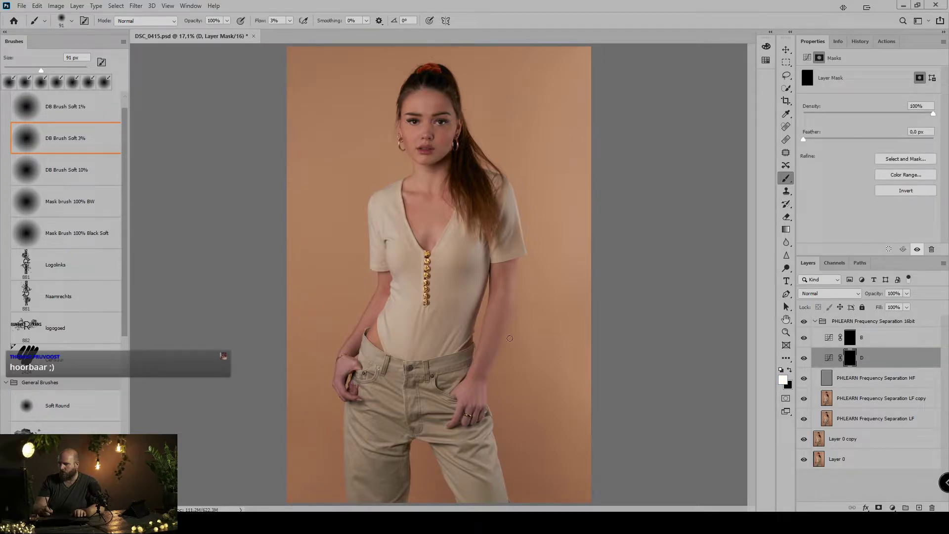
pyautogui.moveTo(470, 340)
pyautogui.mouseDown()
pyautogui.moveTo(465, 331)
pyautogui.moveTo(475, 341)
pyautogui.moveTo(491, 332)
pyautogui.moveTo(471, 371)
pyautogui.moveTo(482, 364)
pyautogui.moveTo(497, 307)
pyautogui.mouseUp()
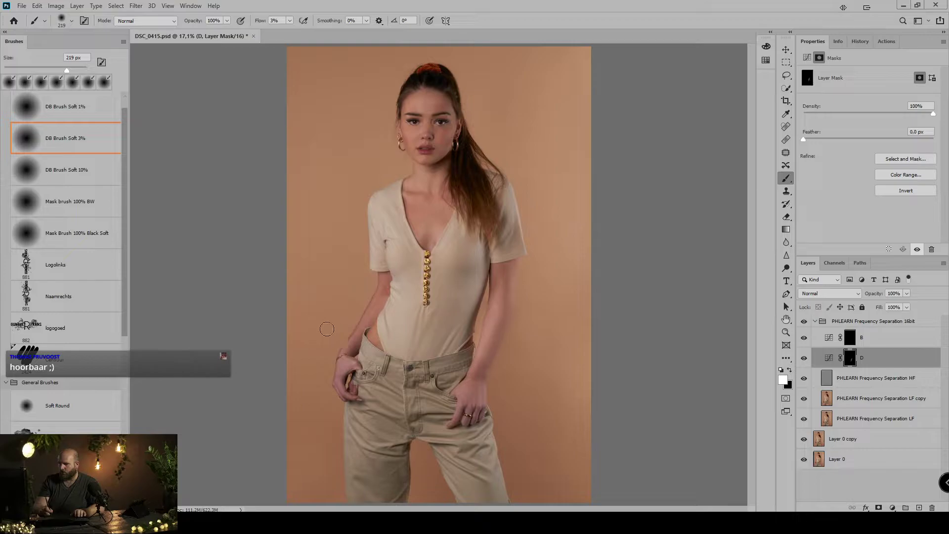
pyautogui.moveTo(371, 299); pyautogui.dragTo(344, 332)
# Dodge the chest, forehead and cheeks on the D mask, switching to the DB Brush Soft 1%, and fine-tune the layer's opacity
pyautogui.moveTo(414, 233); pyautogui.dragTo(439, 234)
pyautogui.moveTo(427, 109); pyautogui.dragTo(449, 109)
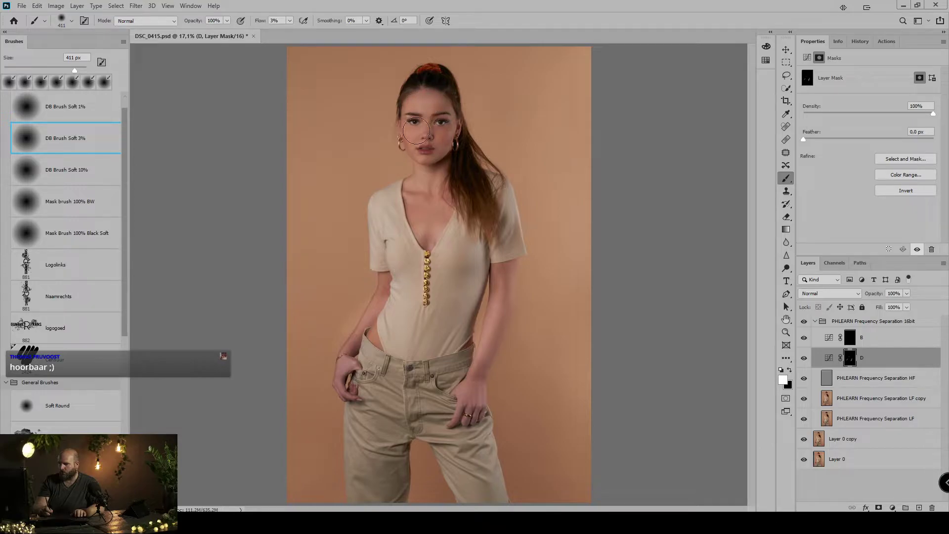
pyautogui.moveTo(411, 135)
pyautogui.mouseDown()
pyautogui.moveTo(461, 130)
pyautogui.moveTo(449, 128)
pyautogui.moveTo(434, 150)
pyautogui.mouseUp()
pyautogui.click(82, 110)
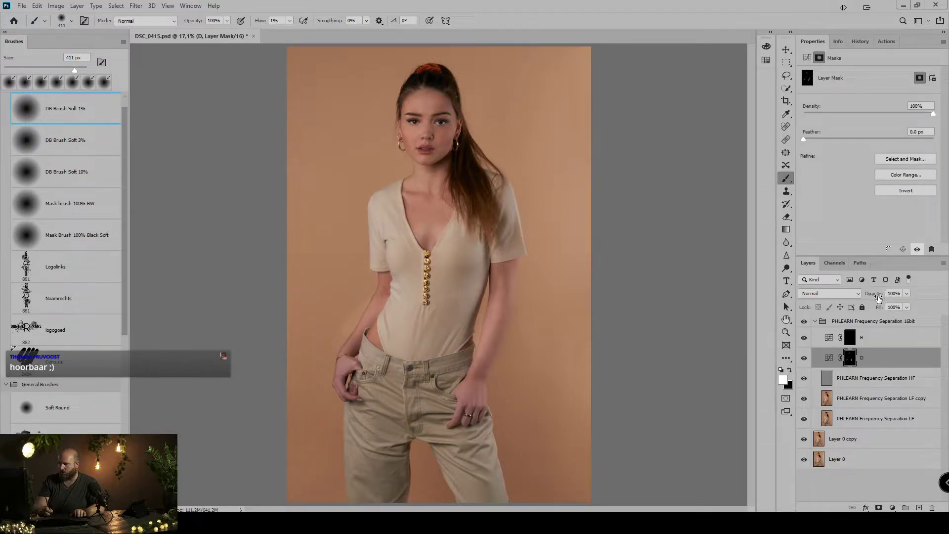
pyautogui.moveTo(879, 297); pyautogui.dragTo(870, 298)
# Add a Curves adjustment above B, moving the black point to input 19 and the white point to input 231, output 253
pyautogui.click(889, 322)
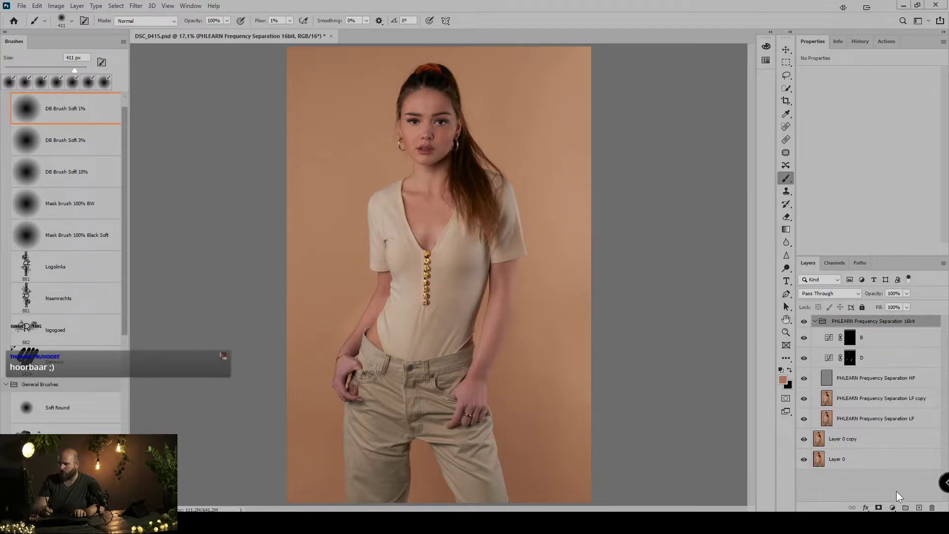
pyautogui.click(893, 509)
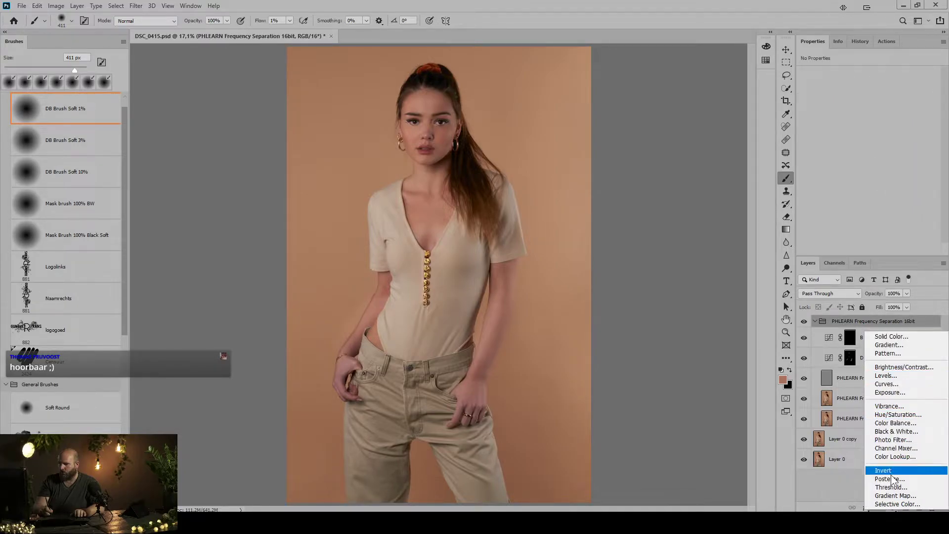
pyautogui.click(901, 383)
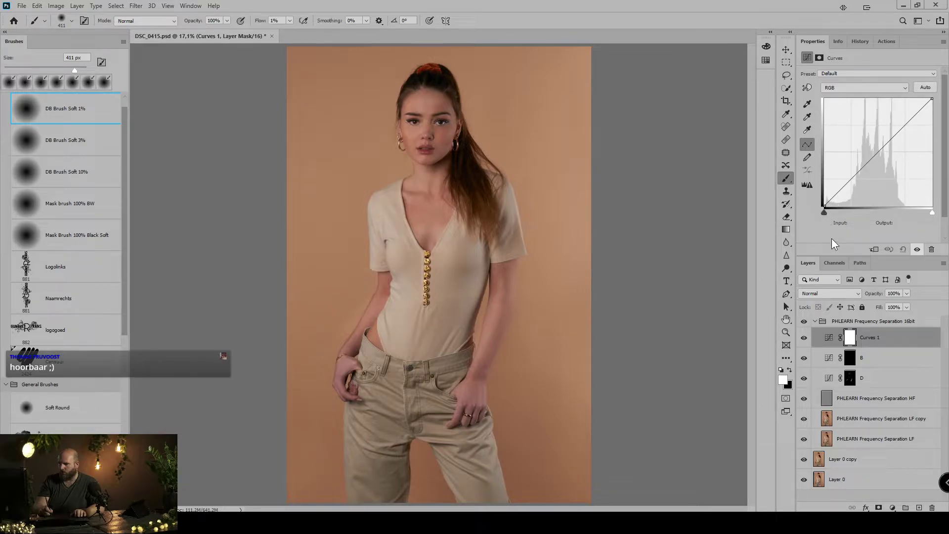
pyautogui.click(825, 206)
pyautogui.moveTo(824, 205); pyautogui.dragTo(831, 206)
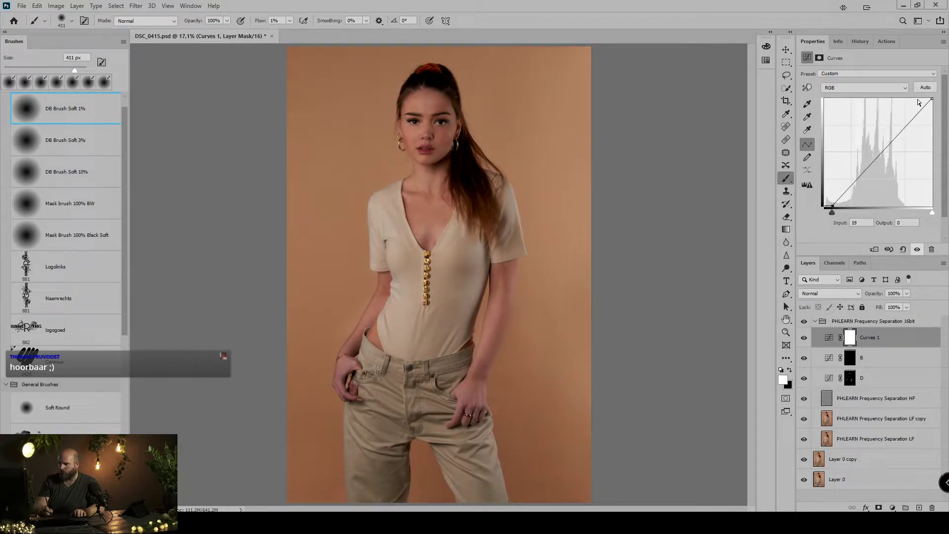
pyautogui.click(930, 98)
pyautogui.moveTo(931, 99); pyautogui.dragTo(923, 100)
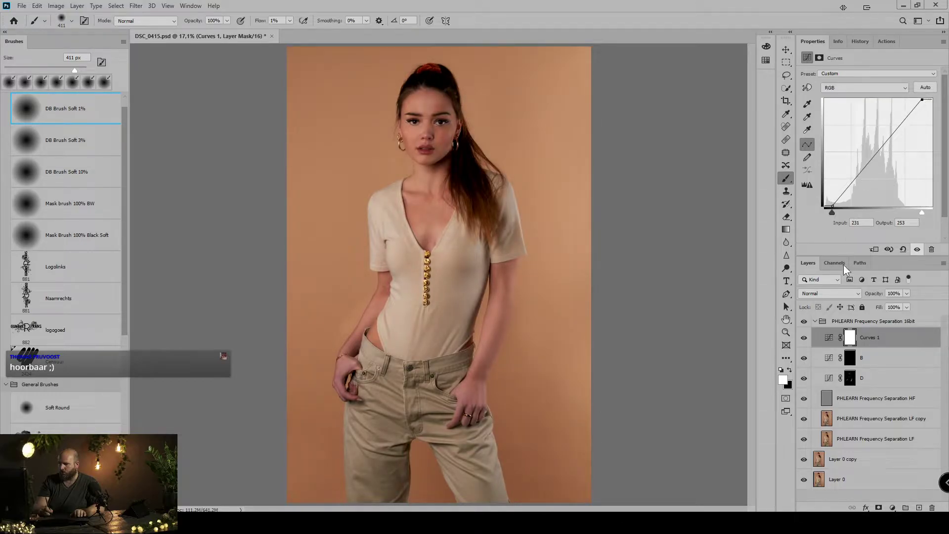
# Add a second Curves adjustment with a subtle S-curve, lowering the shadows slightly and setting the highlight point to input 163, output 165
pyautogui.click(893, 507)
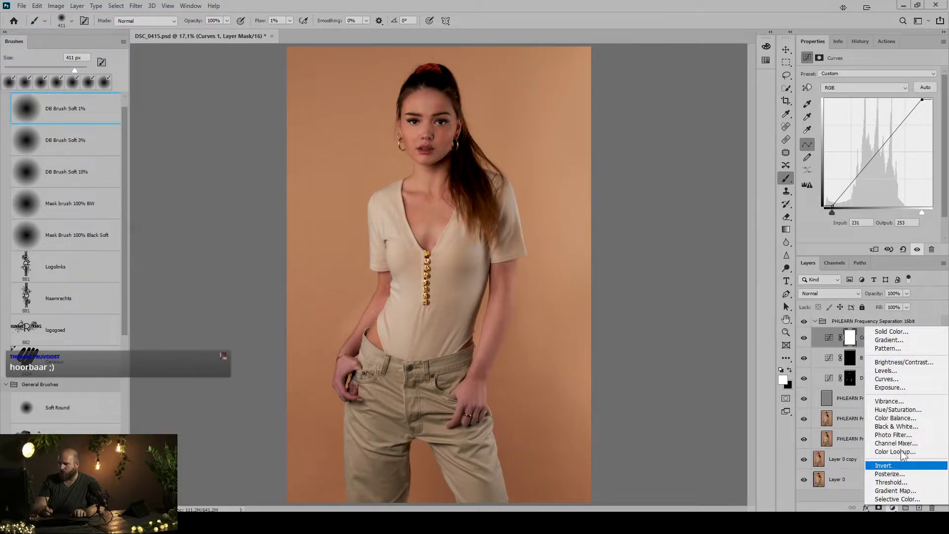
pyautogui.click(897, 376)
pyautogui.moveTo(853, 177); pyautogui.dragTo(854, 179)
pyautogui.moveTo(894, 139); pyautogui.dragTo(894, 136)
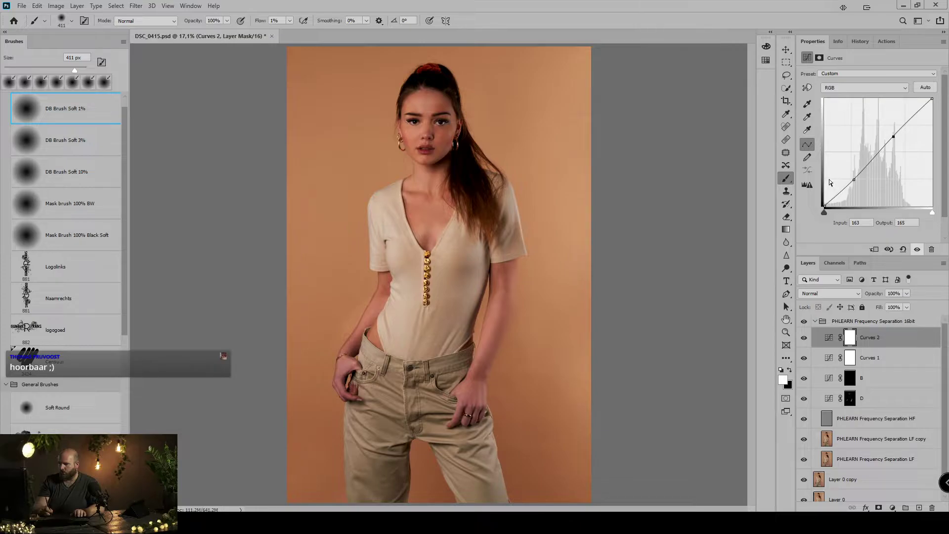
# Set the blend mode of both new Curves layers to Luminosity, comparing the image with and without the S-curve
pyautogui.click(821, 295)
pyautogui.click(823, 506)
pyautogui.click(804, 338)
pyautogui.click(804, 338)
pyautogui.click(832, 357)
pyautogui.click(825, 293)
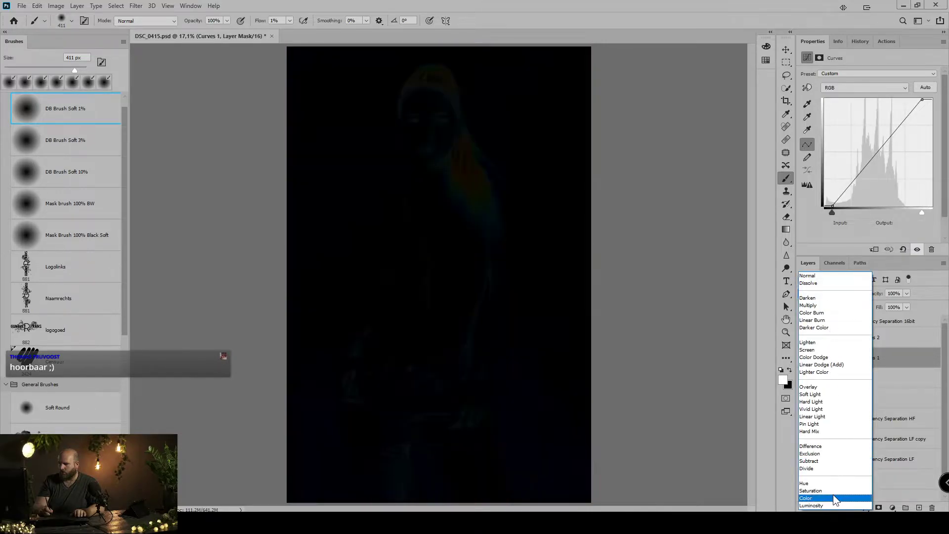
pyautogui.click(832, 505)
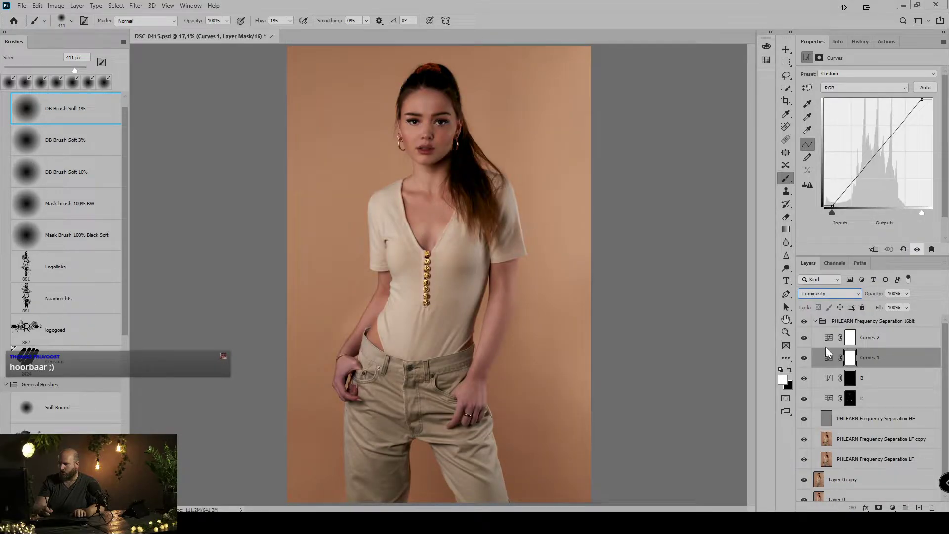
pyautogui.click(869, 337)
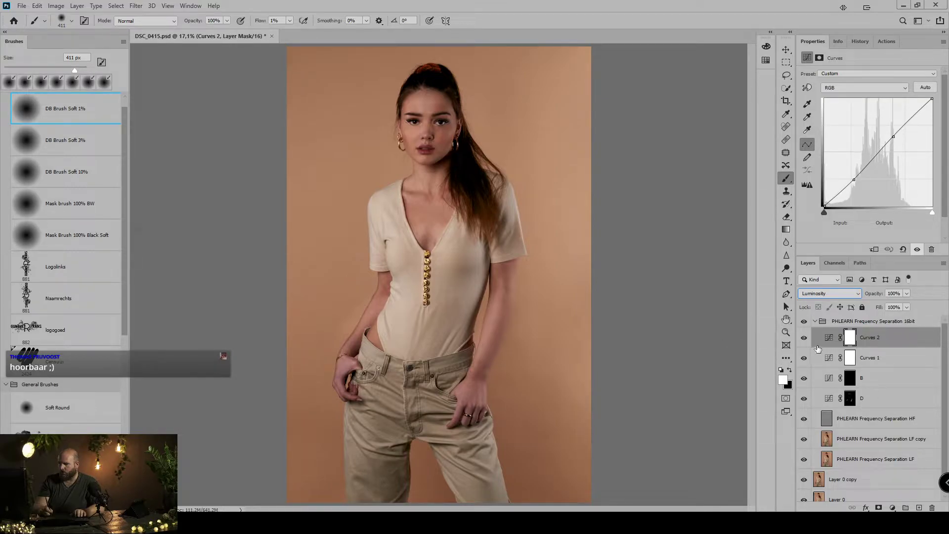
# Move the Curves 2, Curves 1, B and D layers out of the frequency separation group to the top of the stack
pyautogui.click(804, 323)
pyautogui.click(803, 323)
pyautogui.keyDown('shift'); pyautogui.click(870, 401); pyautogui.keyUp('shift')
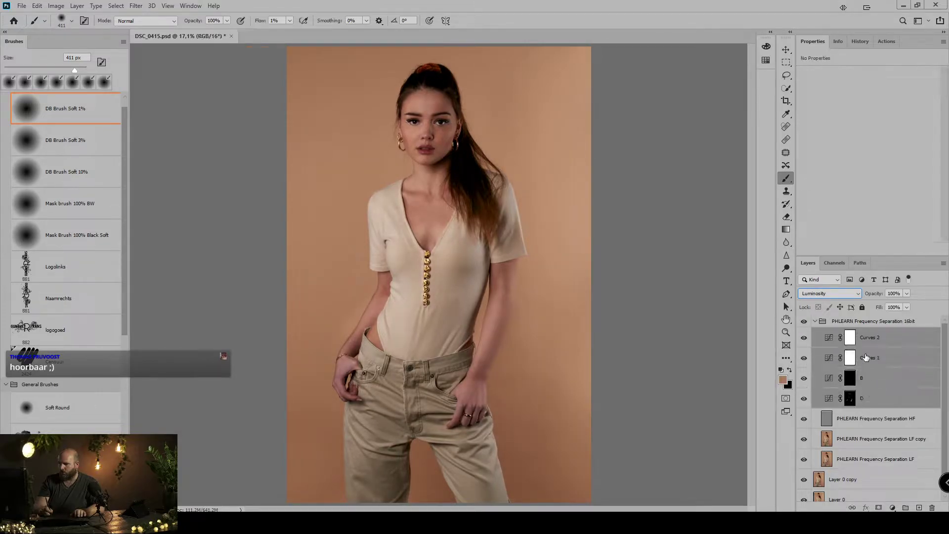
pyautogui.moveTo(867, 361); pyautogui.dragTo(861, 315)
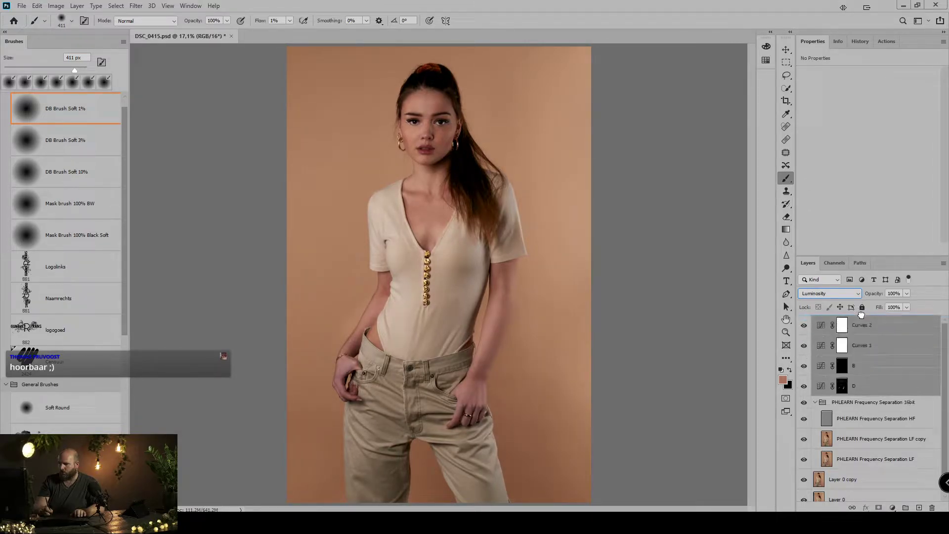
# Group the B and D layers together and name the group DB
pyautogui.click(864, 367)
pyautogui.keyDown('shift'); pyautogui.click(870, 390); pyautogui.keyUp('shift')
pyautogui.hotkey('ctrl', 'g')
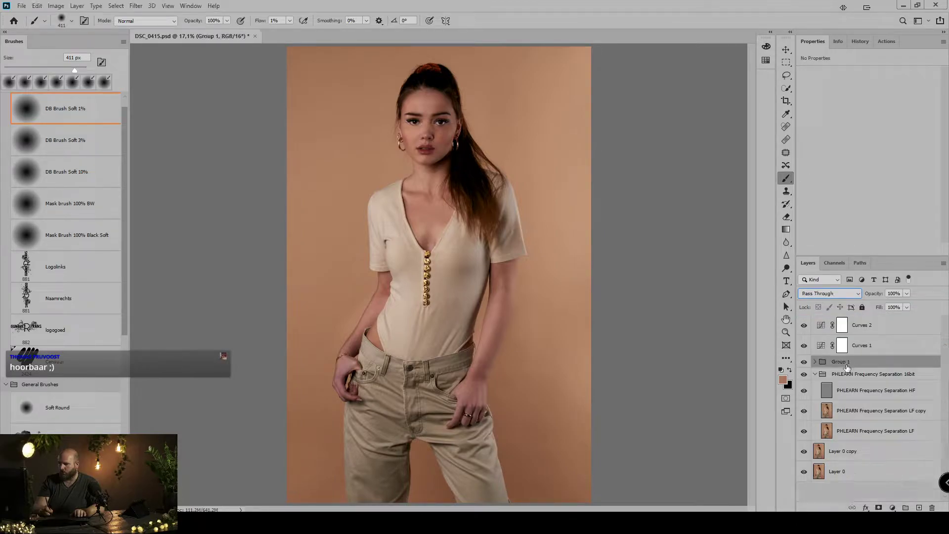
pyautogui.doubleClick(841, 362)
pyautogui.write('DB')
pyautogui.press('Return')
# Rename the PHLEARN Frequency Separation 16bit group as FREQ and collapse it
pyautogui.doubleClick(835, 375)
pyautogui.write('FREQ')
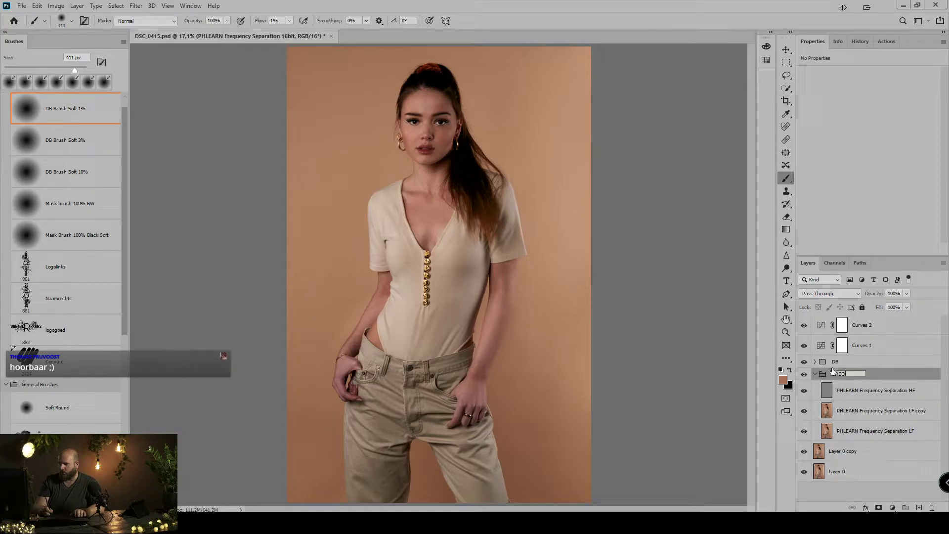
pyautogui.press('Return')
pyautogui.click(816, 375)
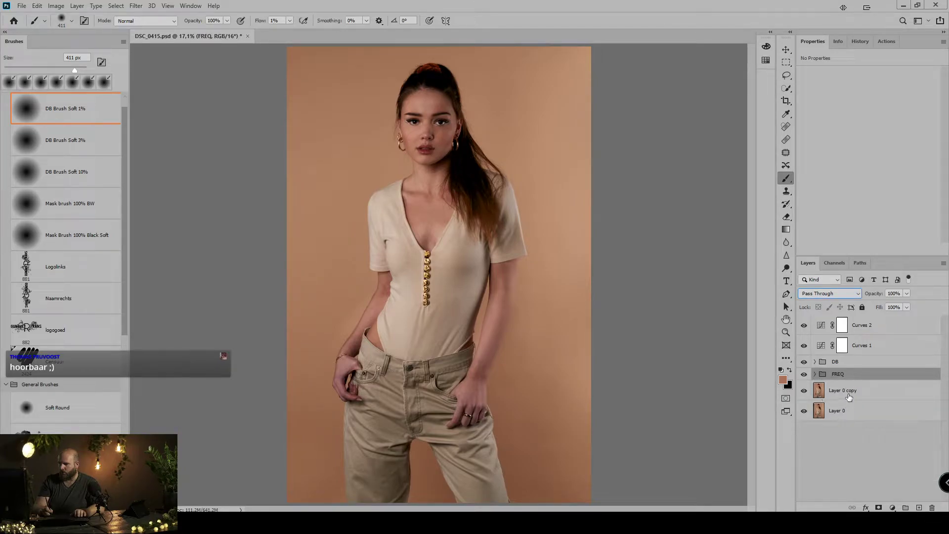
# Put Layer 0 copy in its own group named Cleanup and collapse the group
pyautogui.click(843, 392)
pyautogui.hotkey('ctrl', 'g')
pyautogui.doubleClick(838, 388)
pyautogui.write('Cle')
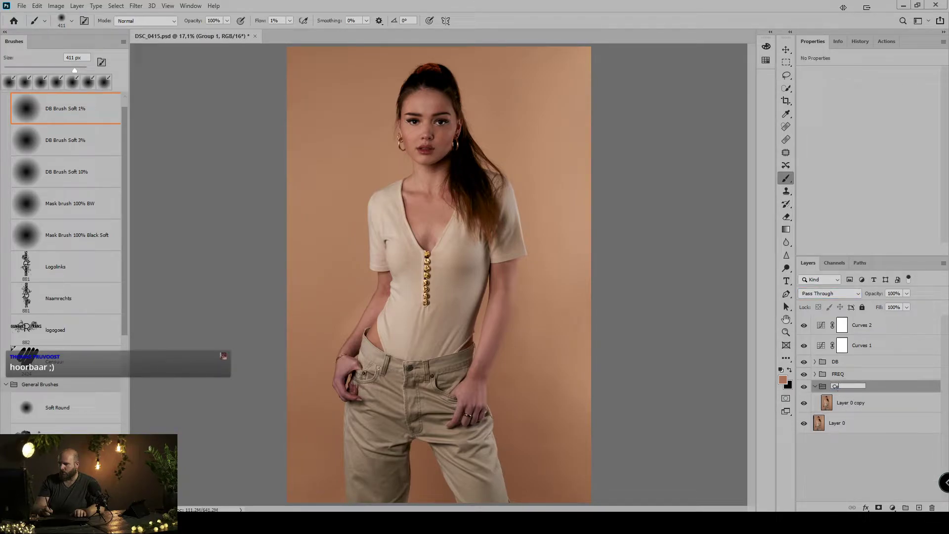
pyautogui.write('anup')
pyautogui.press('Return')
pyautogui.click(815, 387)
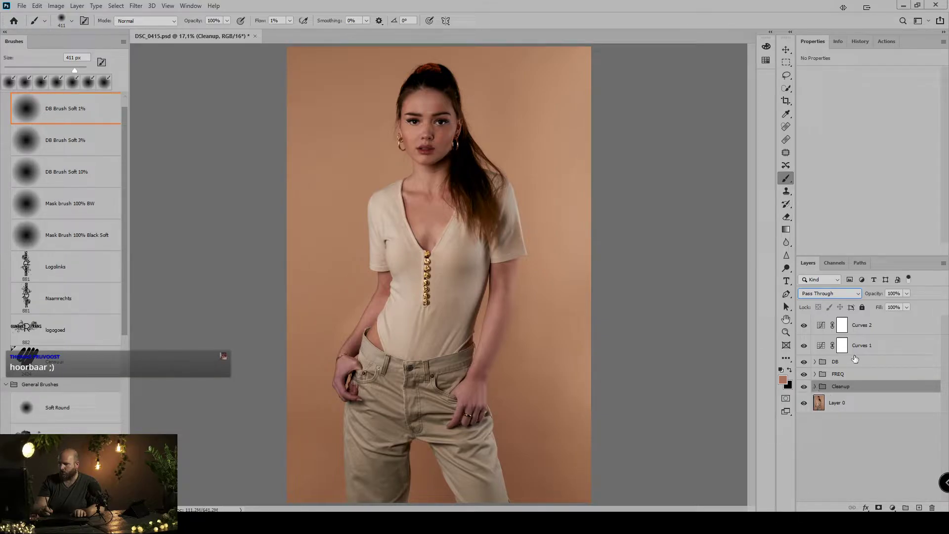
# Add a Selective Color adjustment above Curves 2 with Reds as the targeted color range
pyautogui.click(870, 327)
pyautogui.click(863, 345)
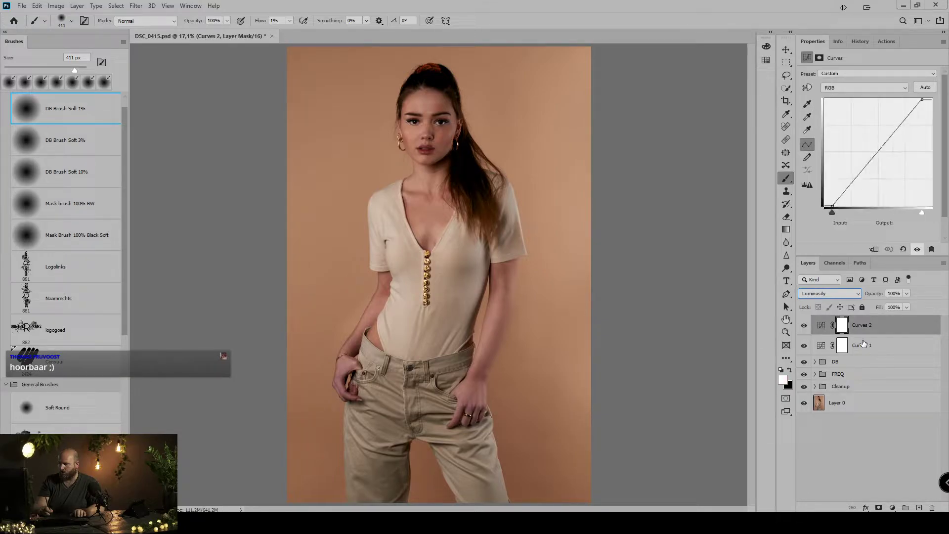
pyautogui.click(863, 328)
pyautogui.click(892, 508)
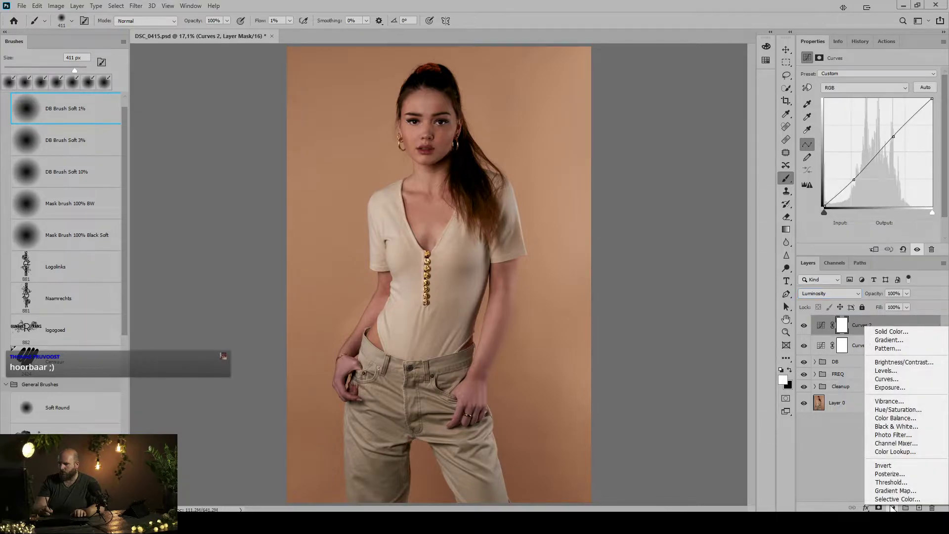
pyautogui.click(894, 503)
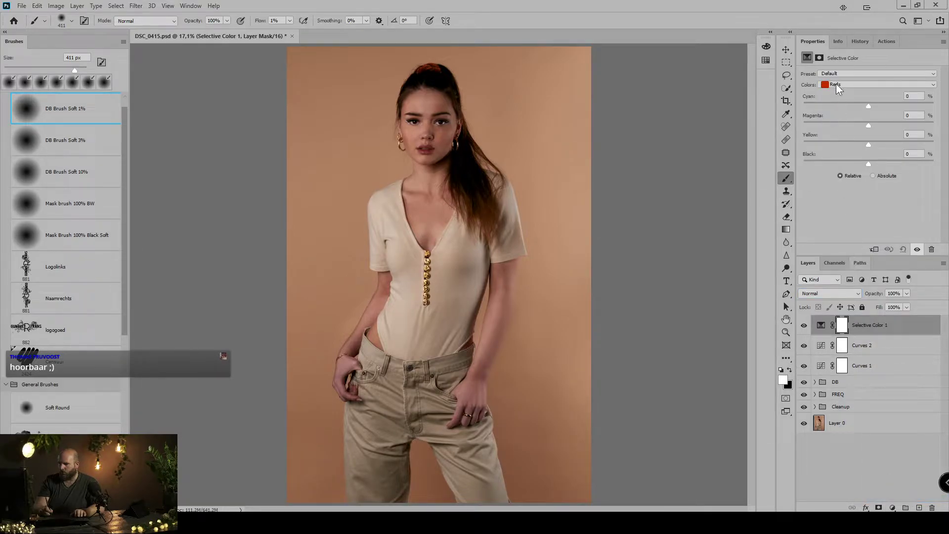
pyautogui.click(836, 84)
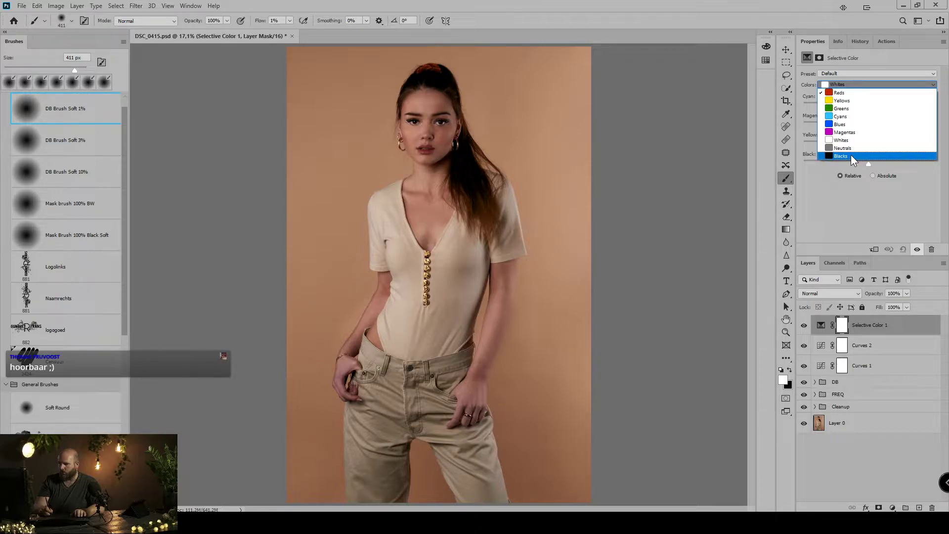
pyautogui.click(851, 93)
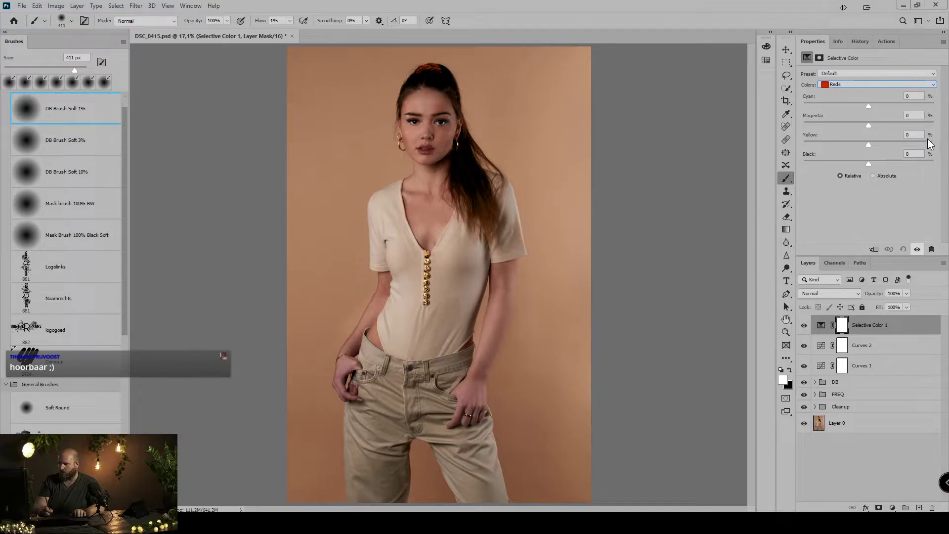
# Try extreme cyan amounts for the Reds, from -100 up to +75, and undo the change
pyautogui.moveTo(869, 105); pyautogui.dragTo(858, 106)
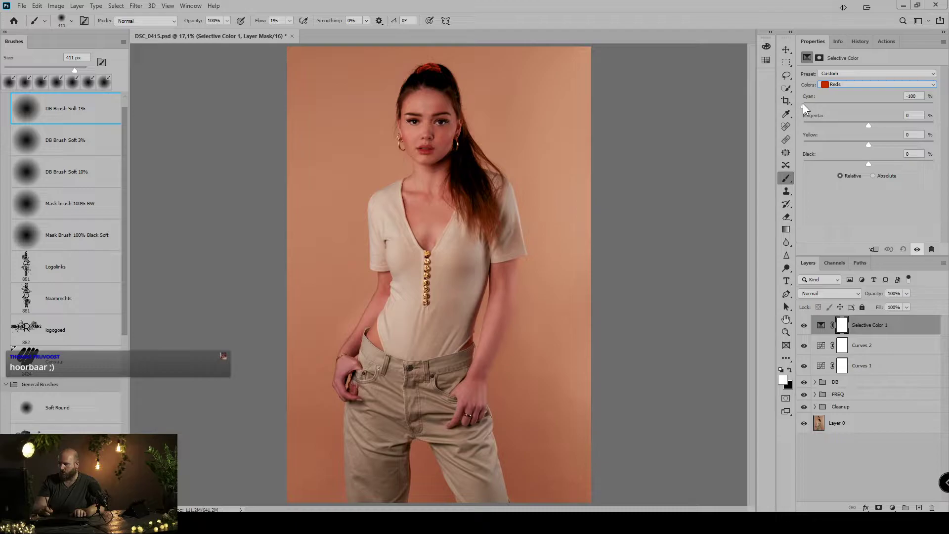
pyautogui.moveTo(804, 104); pyautogui.dragTo(822, 101)
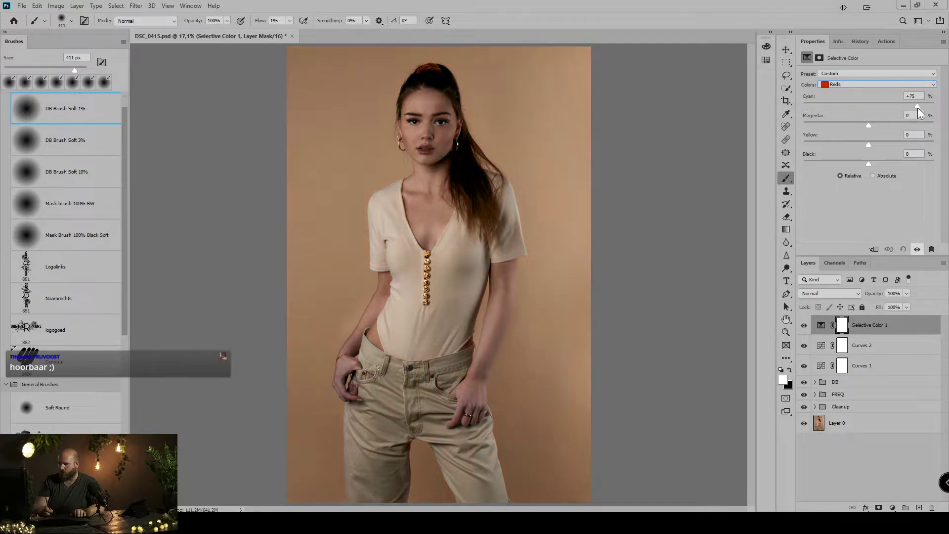
pyautogui.moveTo(918, 108); pyautogui.dragTo(903, 120)
pyautogui.hotkey('ctrl', 'z')
# Set the Reds to Yellow +17 and Black -2, and rename the Selective Color layer as RED
pyautogui.moveTo(870, 165); pyautogui.dragTo(940, 168)
pyautogui.moveTo(836, 196); pyautogui.dragTo(868, 190)
pyautogui.moveTo(868, 145); pyautogui.dragTo(878, 145)
pyautogui.doubleClick(869, 325)
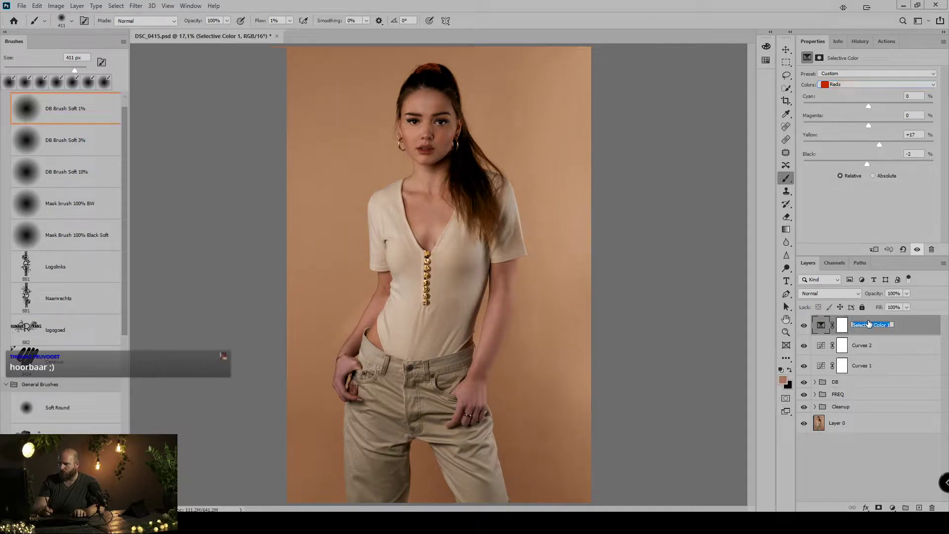
pyautogui.write('RED')
pyautogui.press('Return')
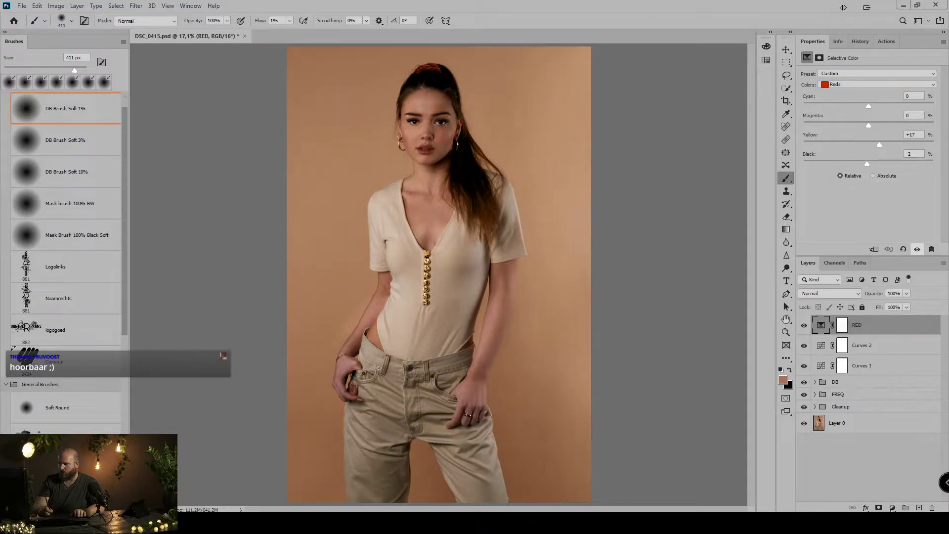
# Add a second Selective Color adjustment for the Yellows with Cyan -21, Magenta +8, Yellow +31 and Black +8
pyautogui.click(893, 509)
pyautogui.click(898, 503)
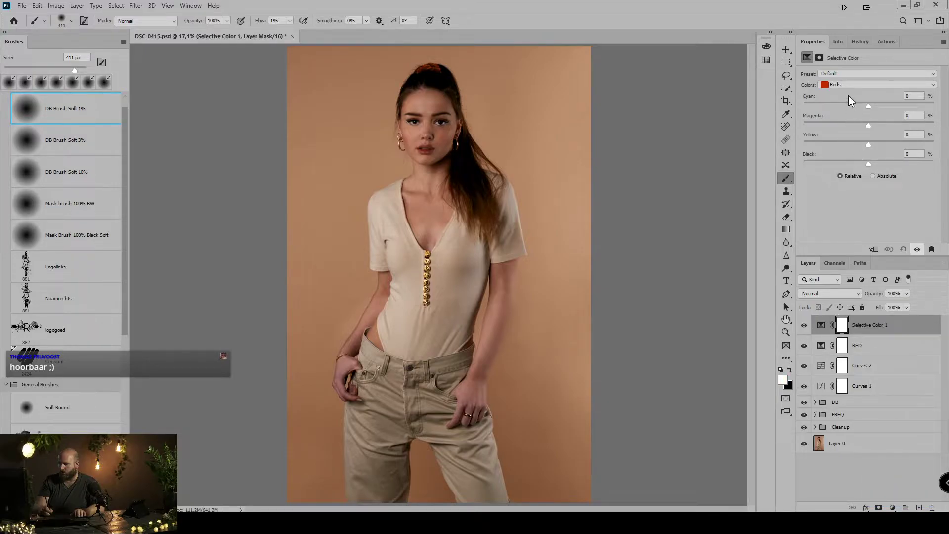
pyautogui.click(848, 84)
pyautogui.click(845, 96)
pyautogui.moveTo(869, 143); pyautogui.dragTo(875, 167)
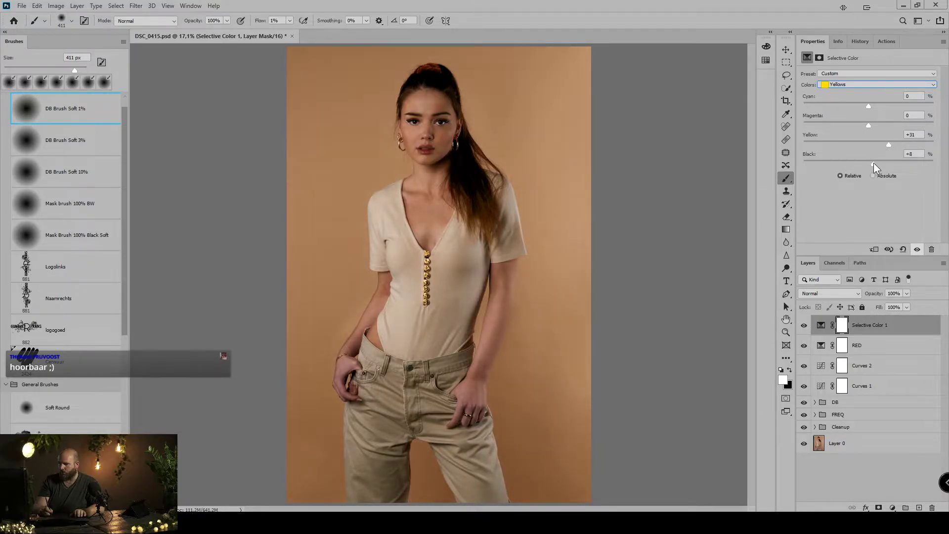
pyautogui.moveTo(871, 107); pyautogui.dragTo(874, 126)
pyautogui.click(892, 508)
pyautogui.click(898, 388)
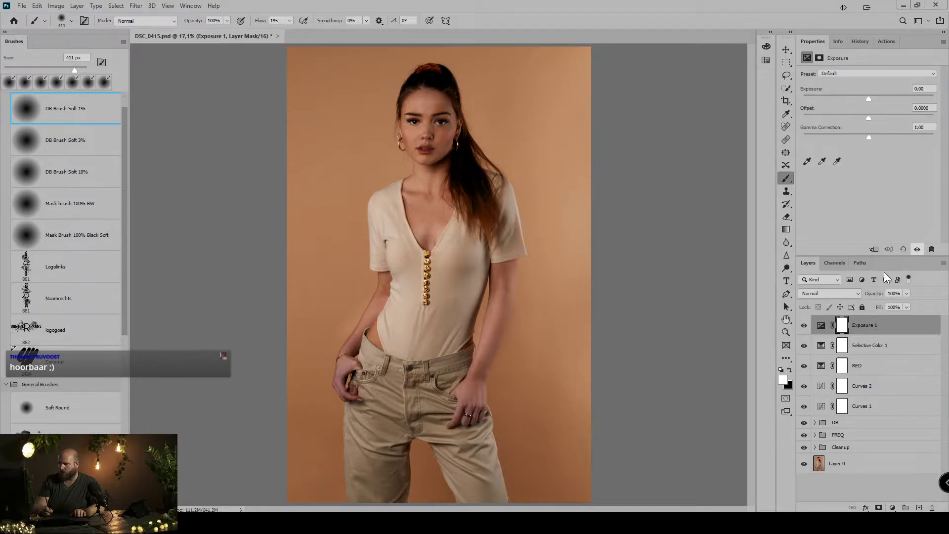
pyautogui.hotkey('ctrl', 'z')
# Add a Curves adjustment above the Selective Color layers, lifting the midtones with a point at input 122, output 134
pyautogui.click(892, 508)
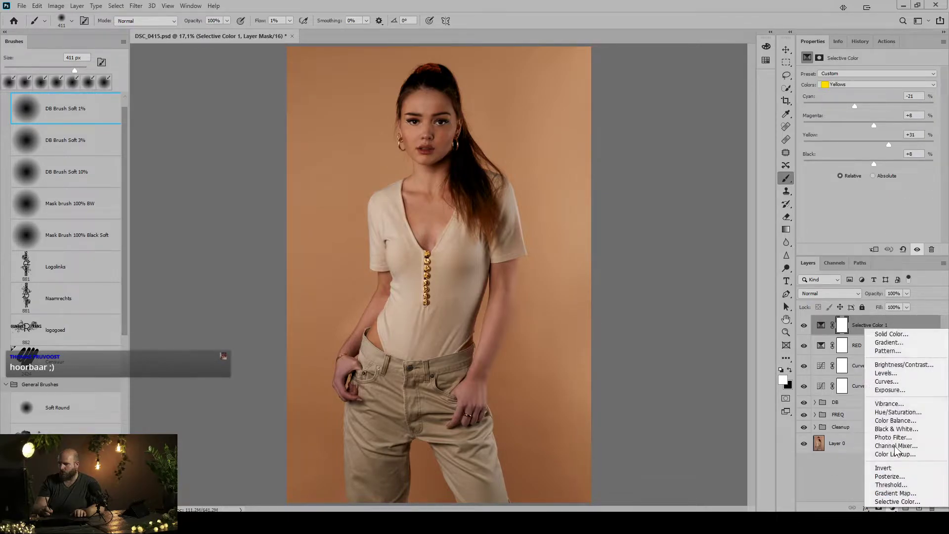
pyautogui.click(887, 381)
pyautogui.moveTo(877, 153); pyautogui.dragTo(876, 149)
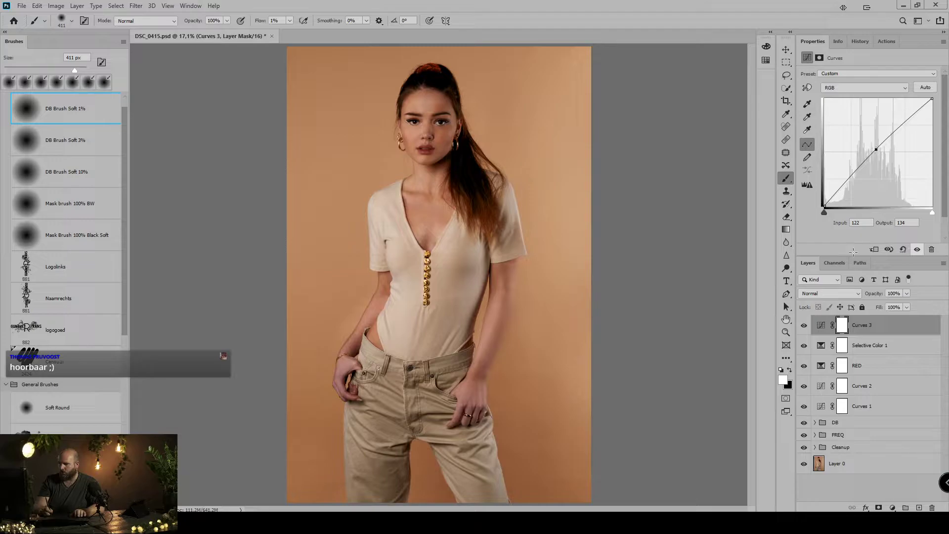
pyautogui.click(822, 328)
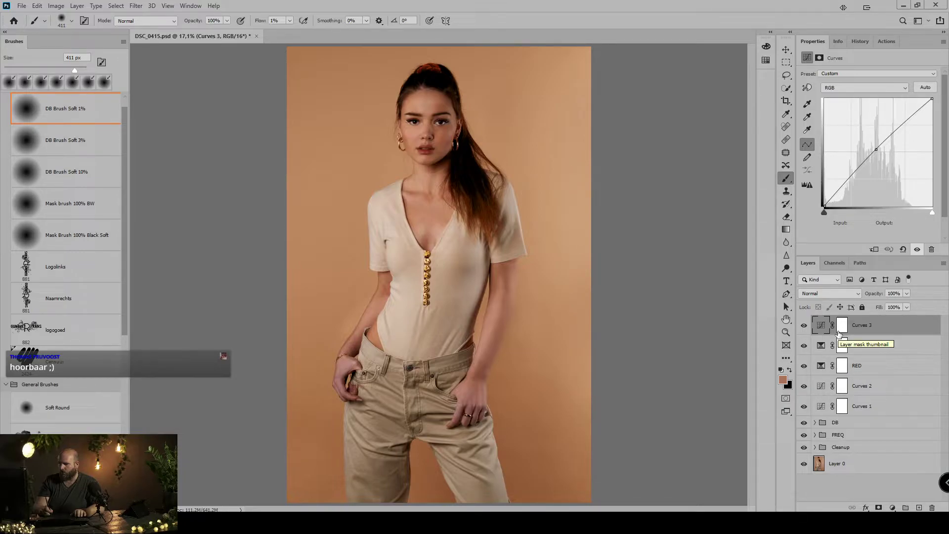
pyautogui.moveTo(840, 334); pyautogui.dragTo(841, 349)
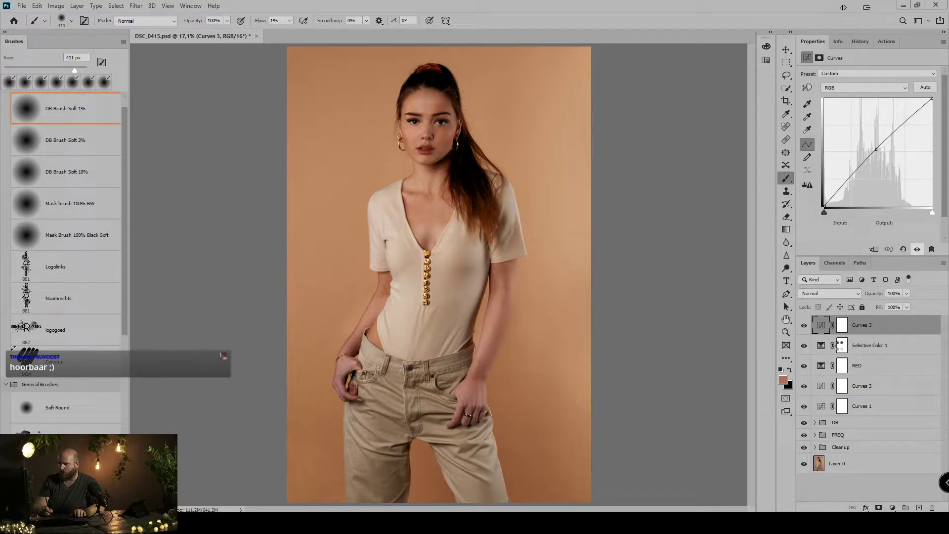
# Stamp all visible layers into a new layer and apply the GF - BLINTZ preset to it in the Camera Raw filter
pyautogui.hotkey('ctrl', 'shift', 'alt', 'e')
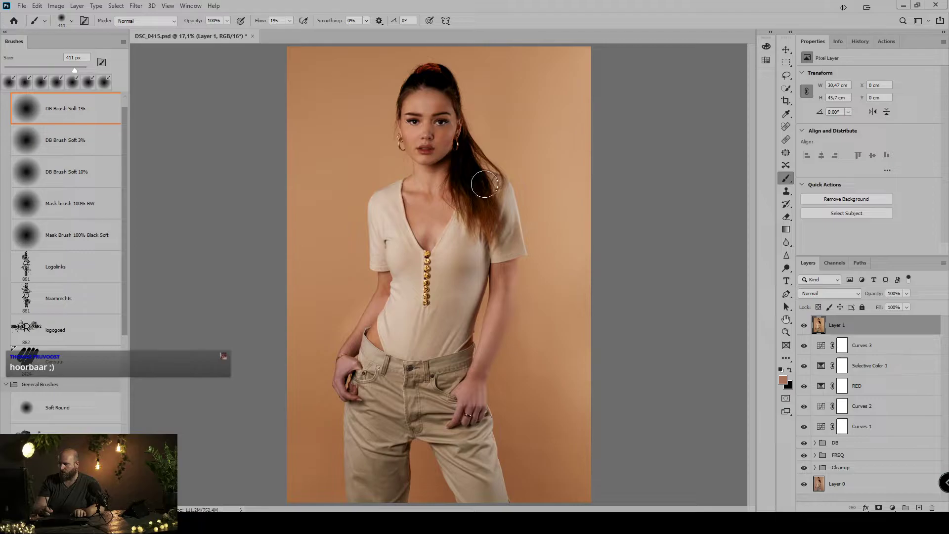
pyautogui.click(128, 4)
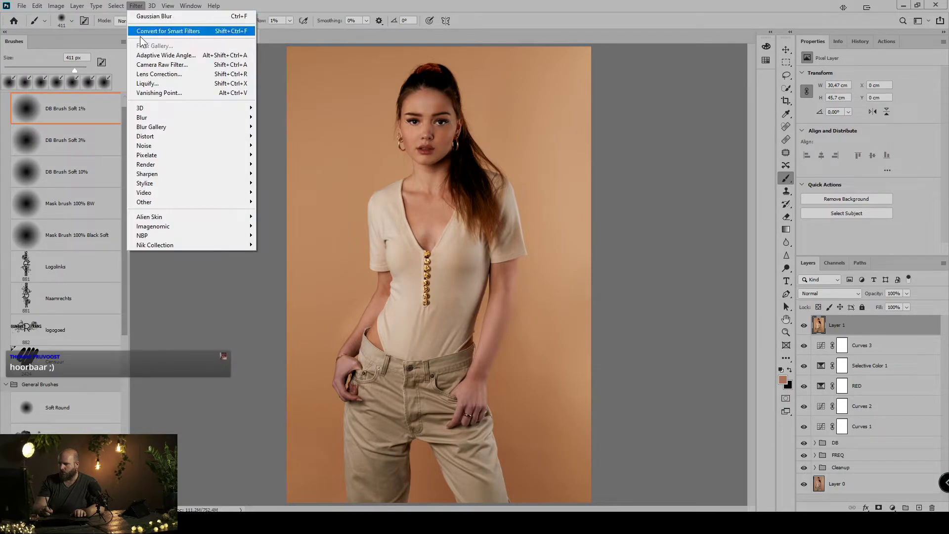
pyautogui.click(148, 63)
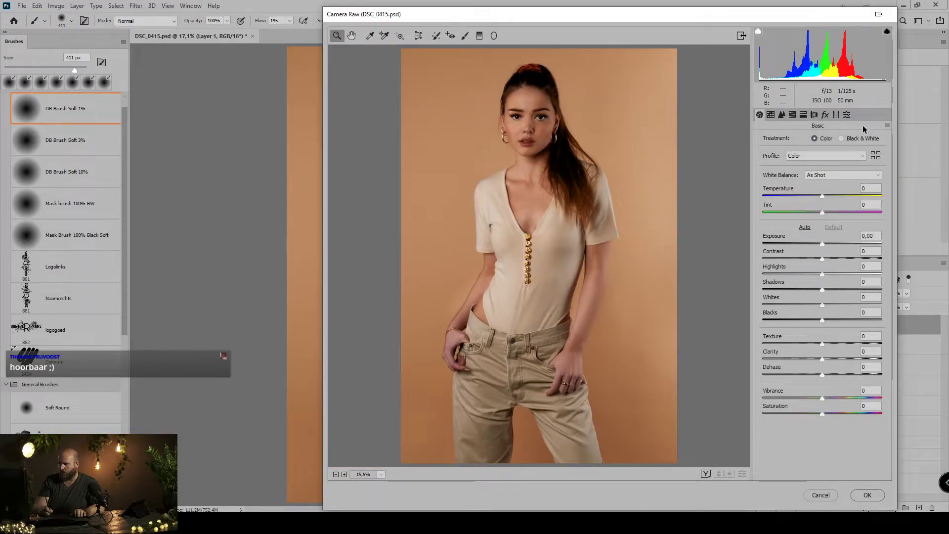
pyautogui.click(848, 114)
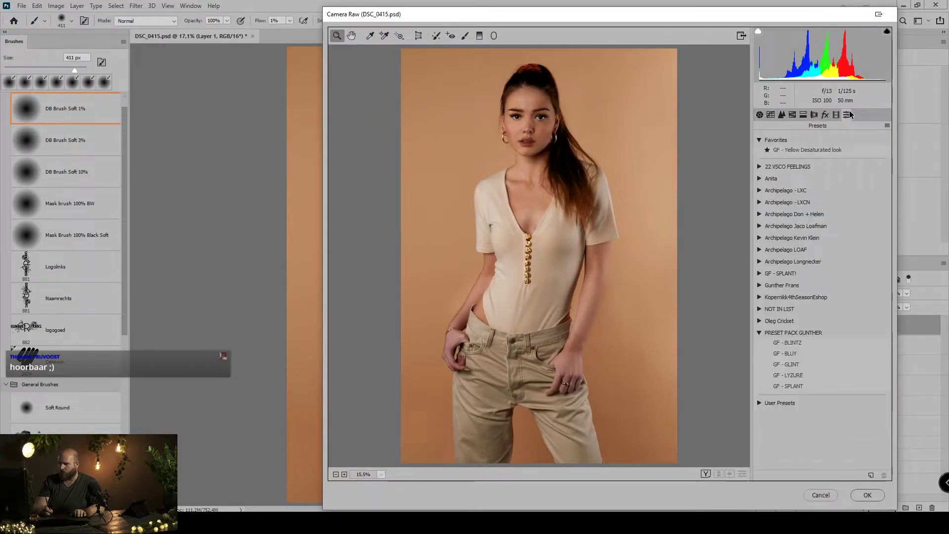
pyautogui.click(802, 355)
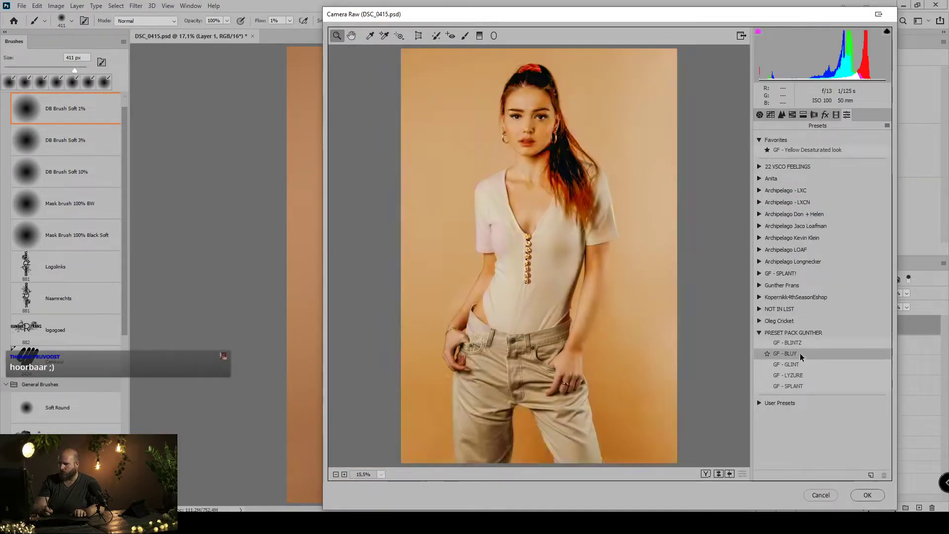
pyautogui.click(802, 365)
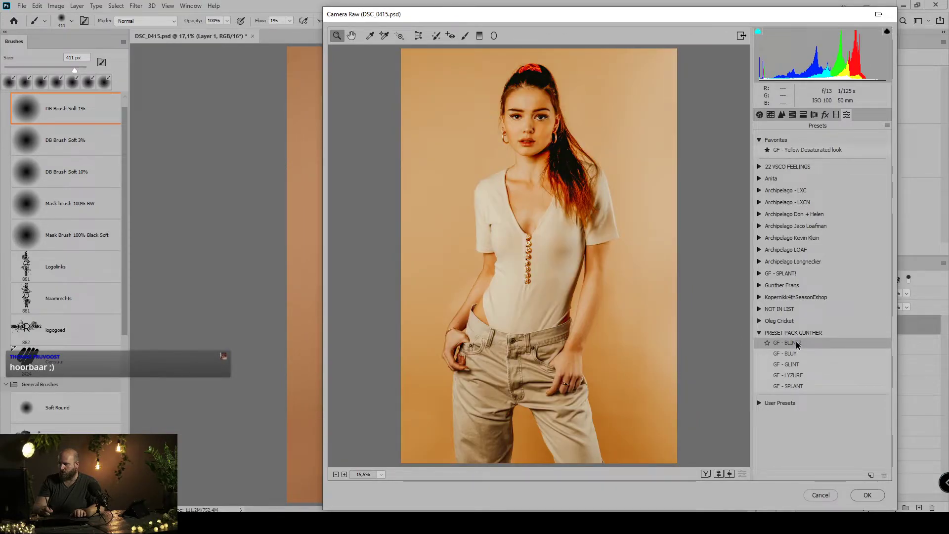
pyautogui.click(797, 344)
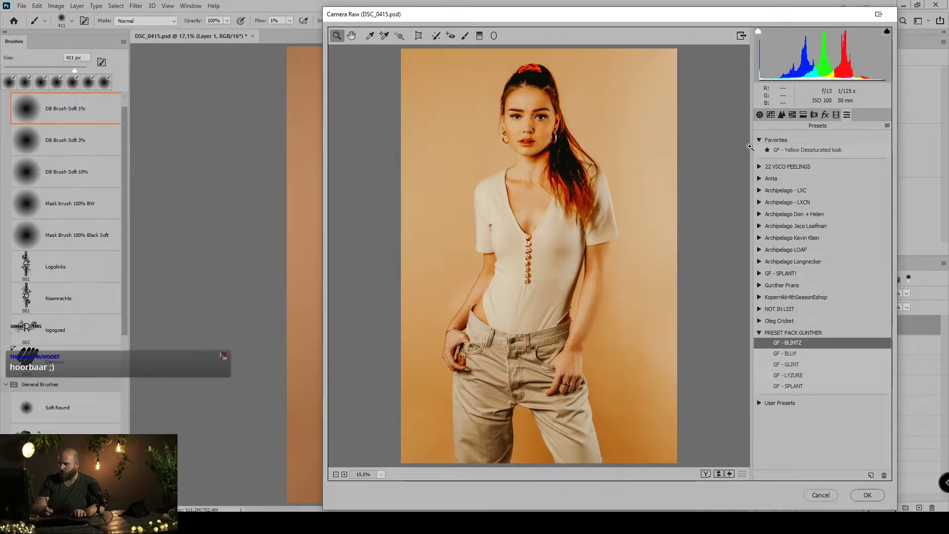
# Set Temperature -5, Tint +8, Contrast -46, Shadows +53 and Dehaze -6 in the Basic adjustments, and raise Vibrance slightly
pyautogui.click(760, 115)
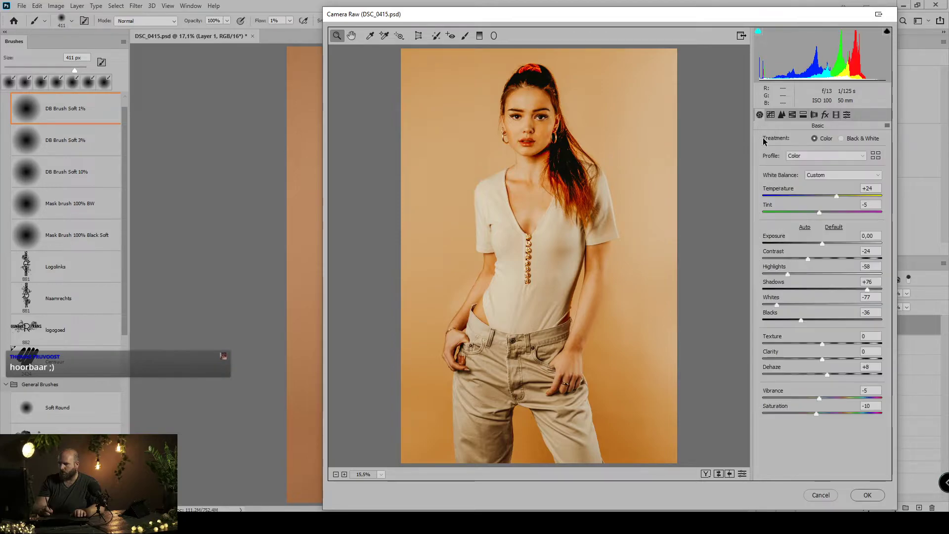
pyautogui.click(818, 197)
pyautogui.moveTo(817, 199); pyautogui.dragTo(829, 212)
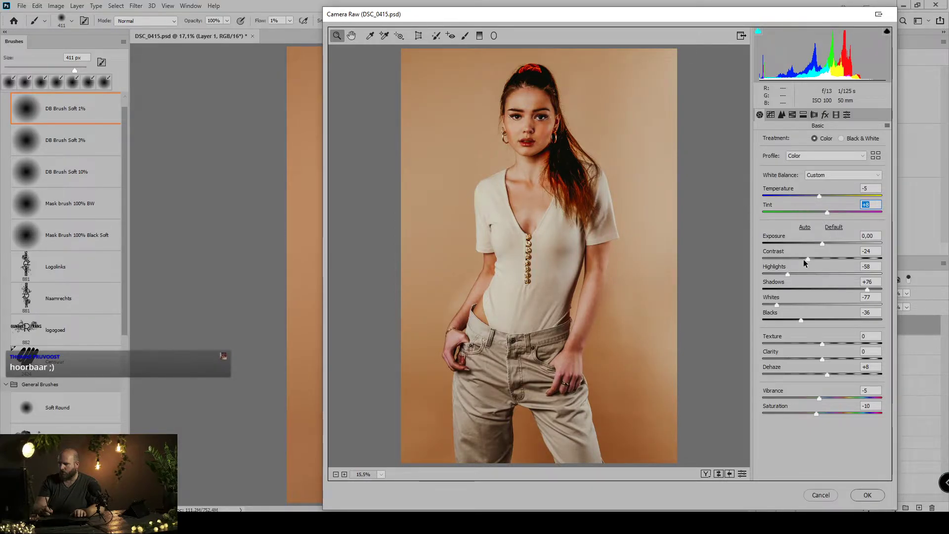
pyautogui.moveTo(809, 259); pyautogui.dragTo(795, 259)
pyautogui.moveTo(867, 289)
pyautogui.mouseDown()
pyautogui.moveTo(825, 286)
pyautogui.moveTo(853, 286)
pyautogui.mouseUp()
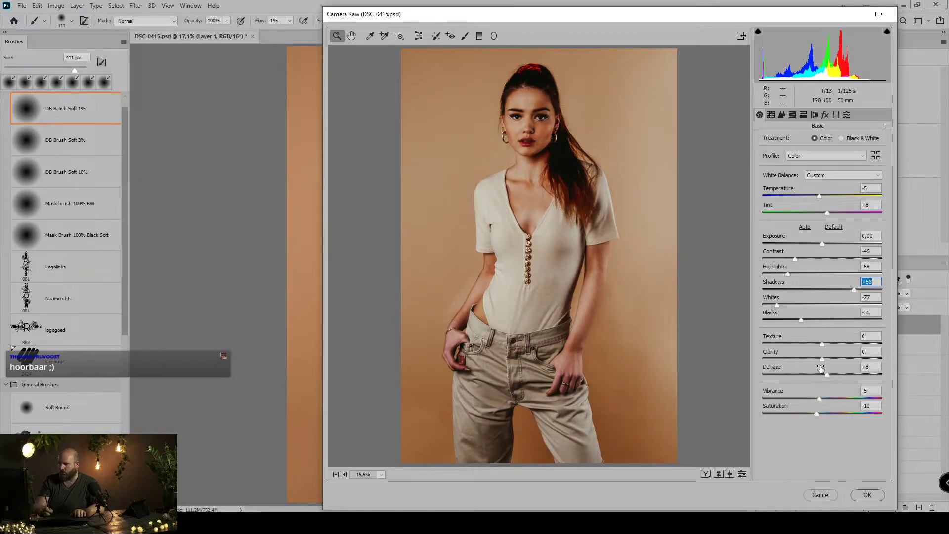
pyautogui.moveTo(830, 373); pyautogui.dragTo(824, 394)
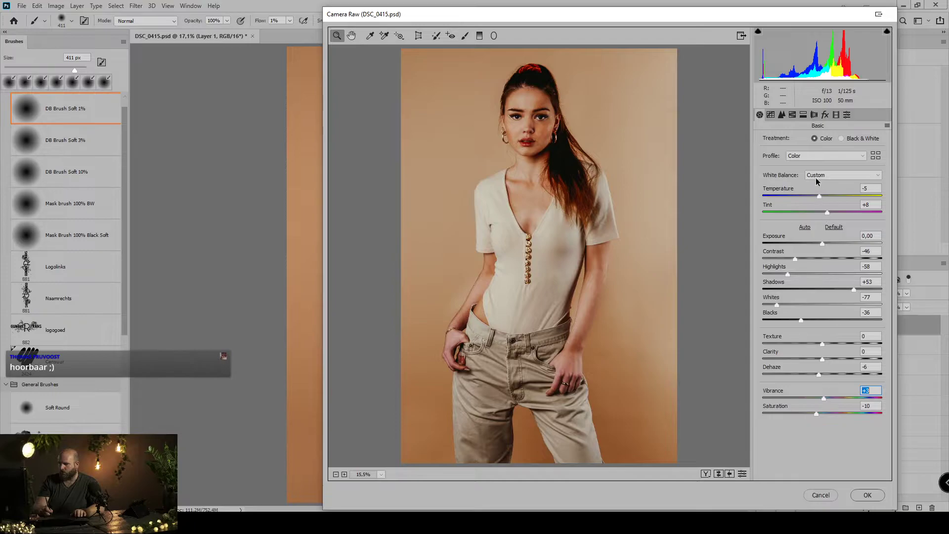
# Set the Reds hue to +8 and the Reds saturation to -31 in the HSL adjustments
pyautogui.click(793, 116)
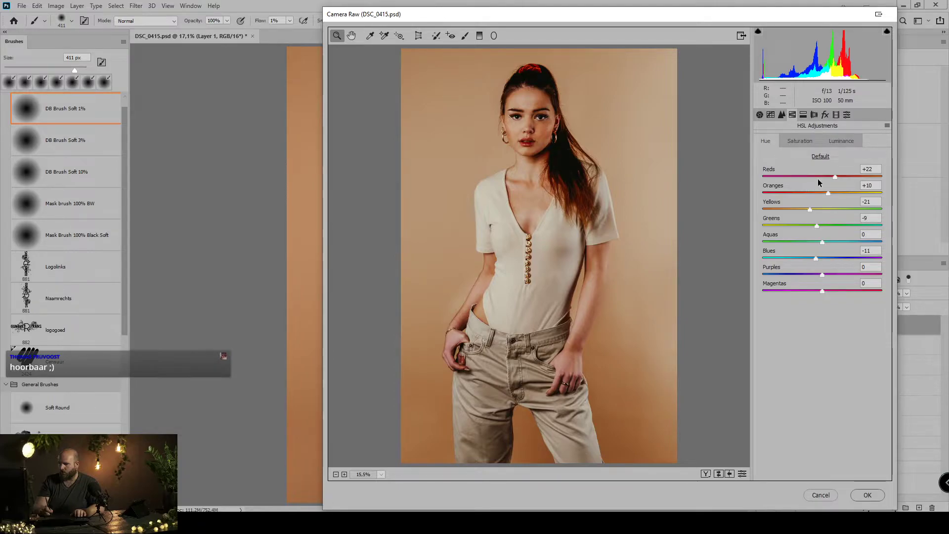
pyautogui.moveTo(835, 174); pyautogui.dragTo(829, 194)
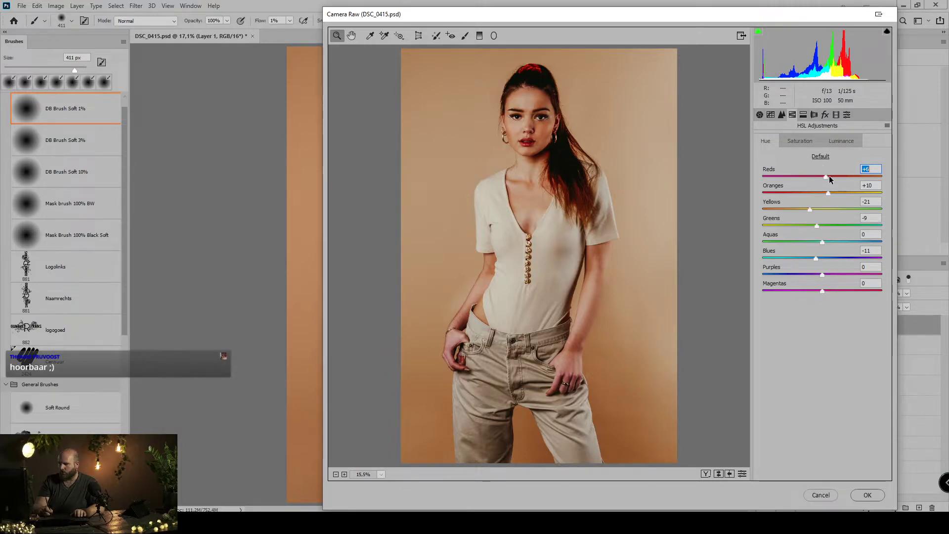
pyautogui.moveTo(827, 177); pyautogui.dragTo(828, 177)
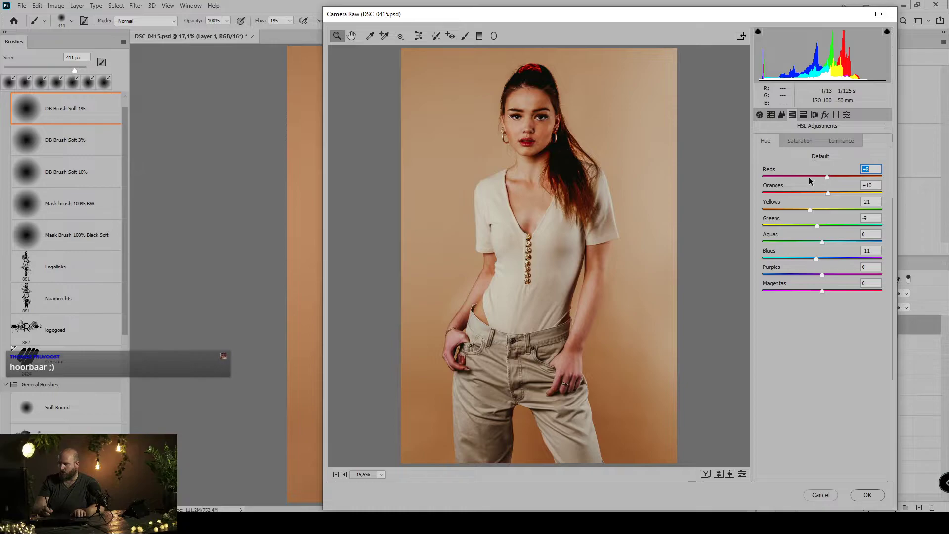
pyautogui.click(800, 141)
pyautogui.moveTo(829, 176); pyautogui.dragTo(806, 180)
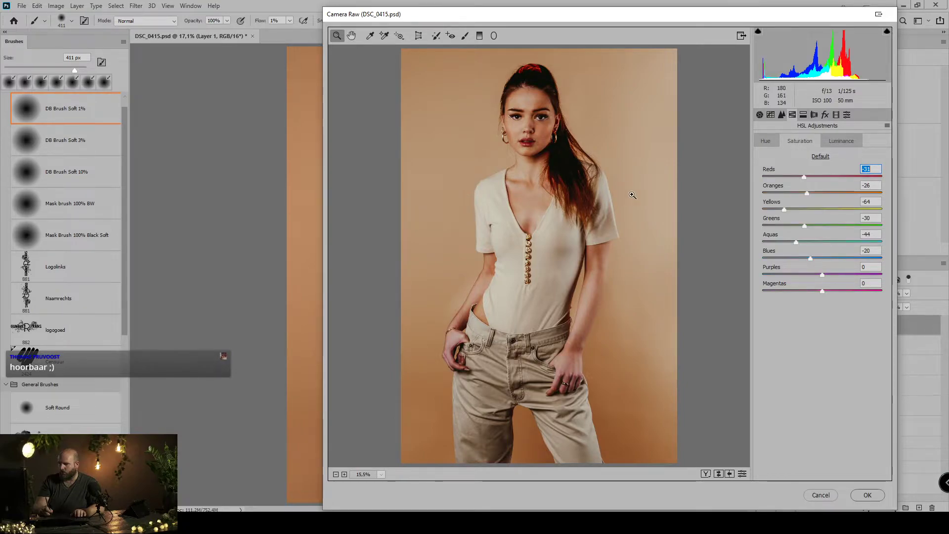
# Raise the Reds luminance to +28 in the HSL adjustments and apply the Camera Raw filter to the layer
pyautogui.click(564, 197)
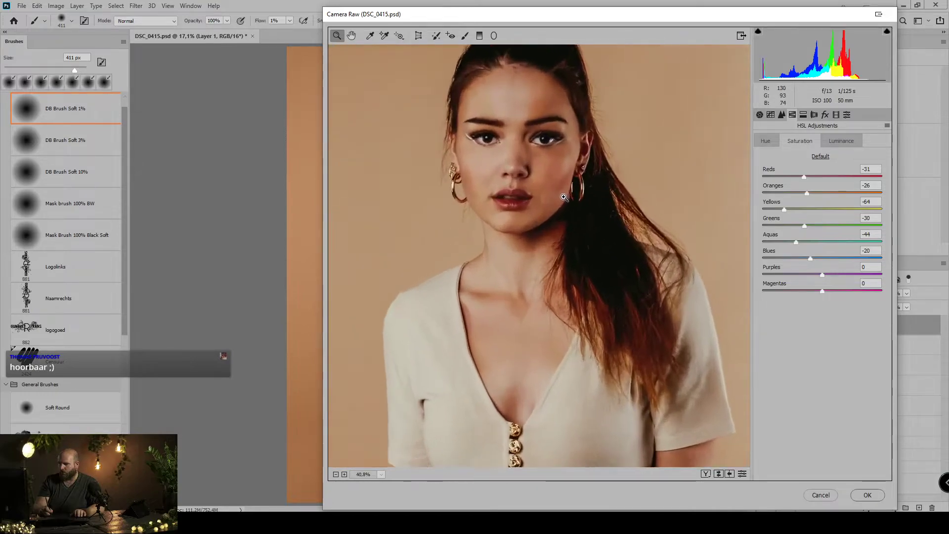
pyautogui.keyDown('alt'); pyautogui.click(547, 232); pyautogui.keyUp('alt')
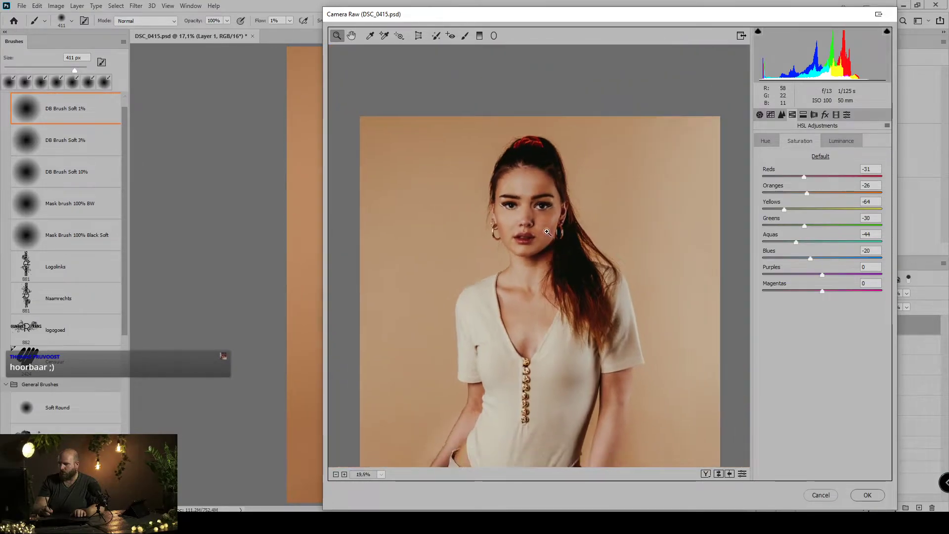
pyautogui.keyDown('alt'); pyautogui.click(547, 232); pyautogui.keyUp('alt')
pyautogui.keyDown('alt'); pyautogui.click(548, 250); pyautogui.keyUp('alt')
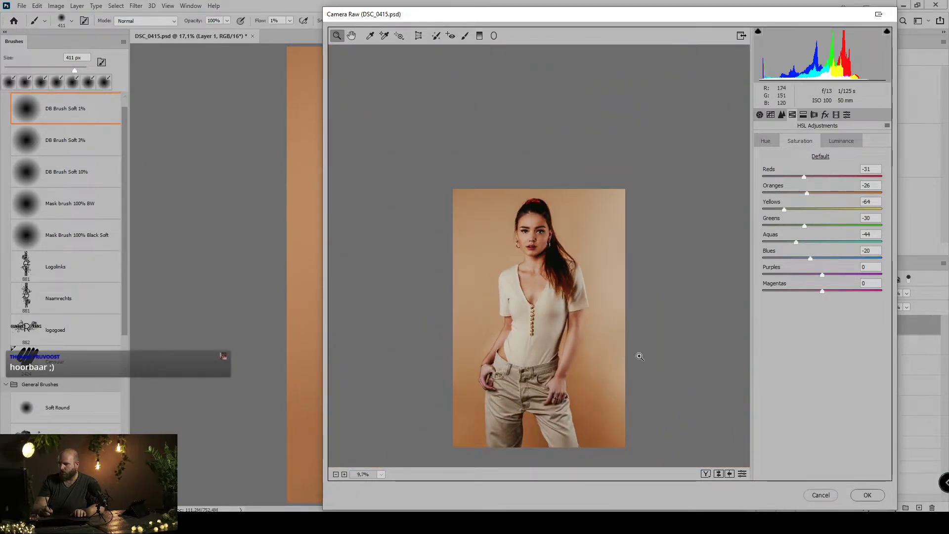
pyautogui.click(838, 141)
pyautogui.moveTo(822, 177)
pyautogui.mouseDown()
pyautogui.moveTo(853, 177)
pyautogui.moveTo(737, 186)
pyautogui.moveTo(840, 183)
pyautogui.mouseUp()
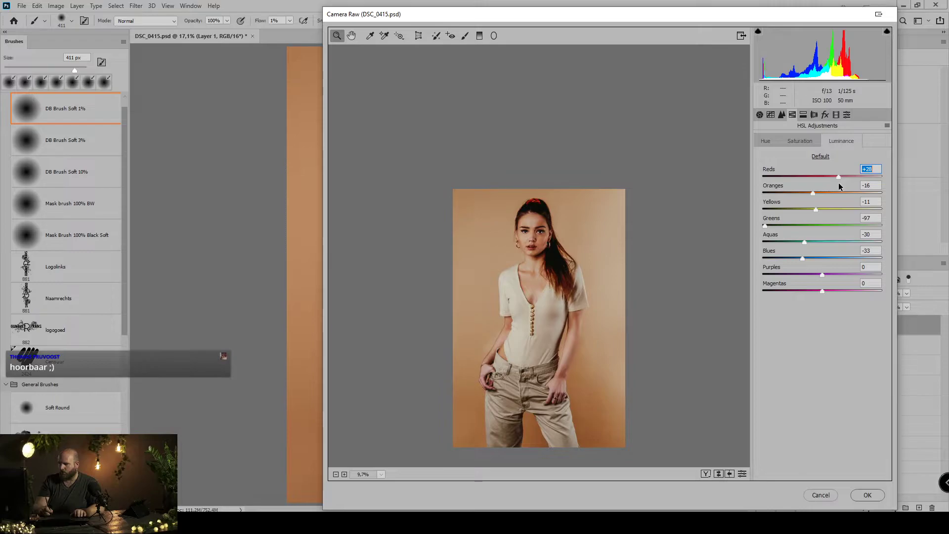
pyautogui.click(873, 495)
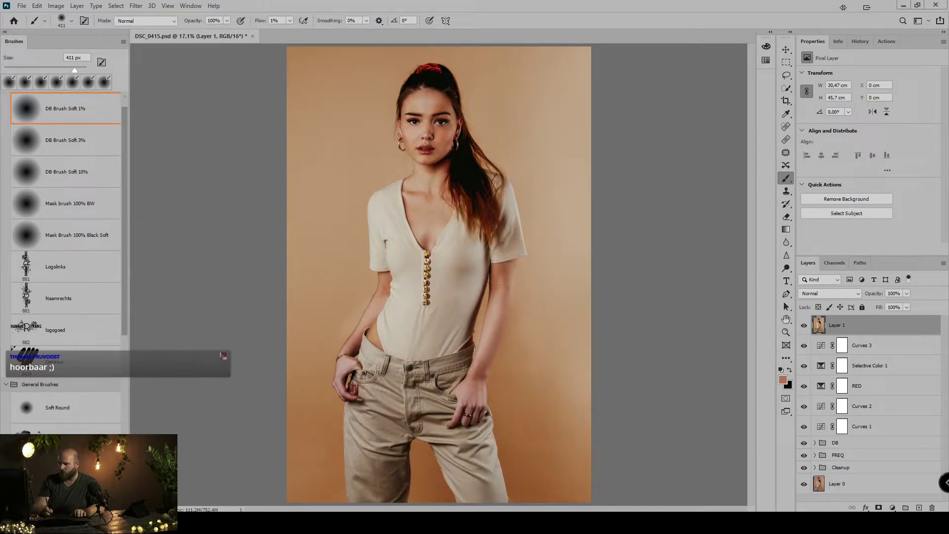
# Add a Selective Color adjustment above Layer 1 and set its Blacks to Magenta +5 and Yellow -10
pyautogui.click(893, 508)
pyautogui.click(871, 502)
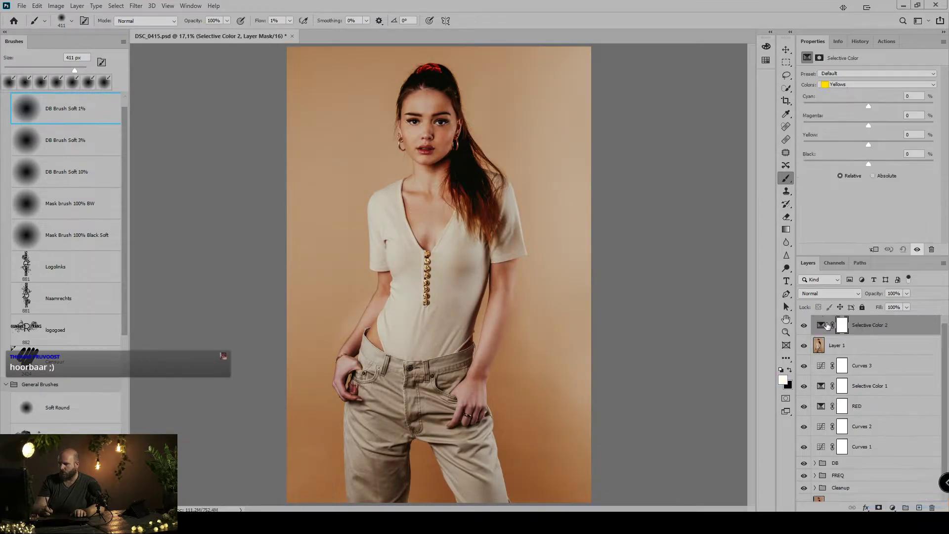
pyautogui.click(846, 82)
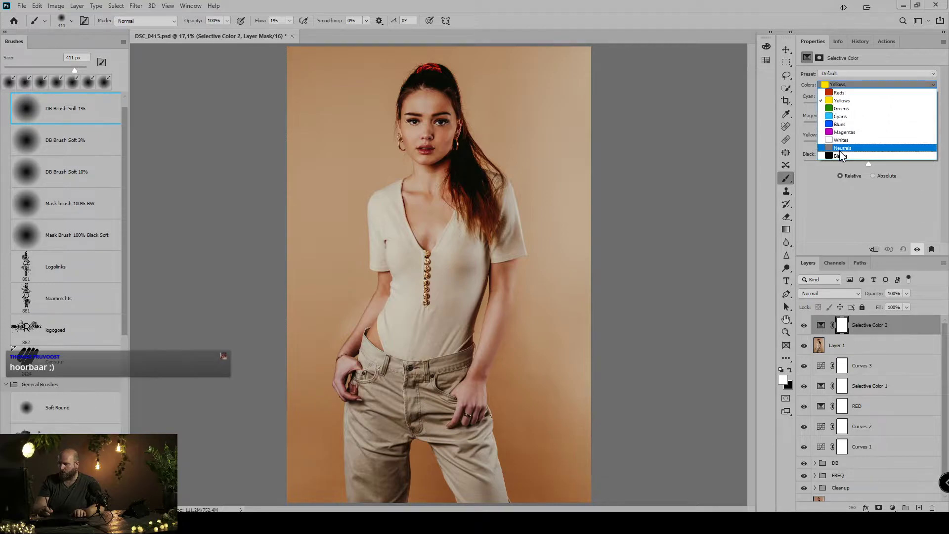
pyautogui.click(838, 154)
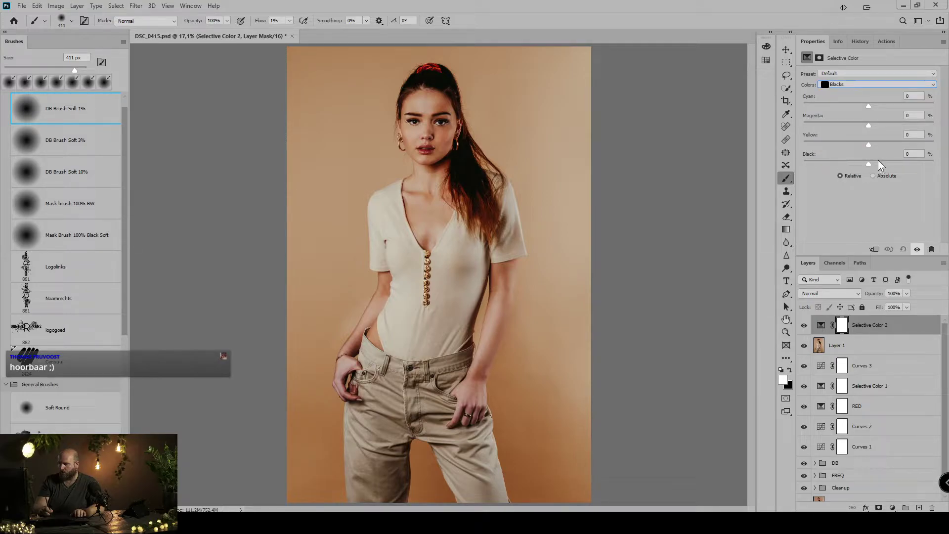
pyautogui.moveTo(870, 143); pyautogui.dragTo(863, 143)
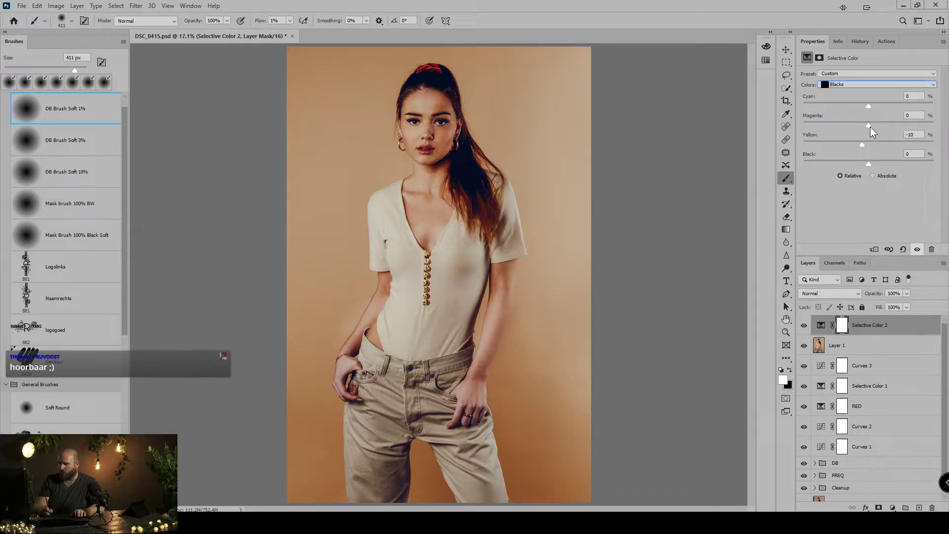
pyautogui.moveTo(871, 126); pyautogui.dragTo(871, 126)
# Compare the graded portrait with the original Layer 0 and examine the hair and backdrop up close
pyautogui.scroll(-1, 865, 438)
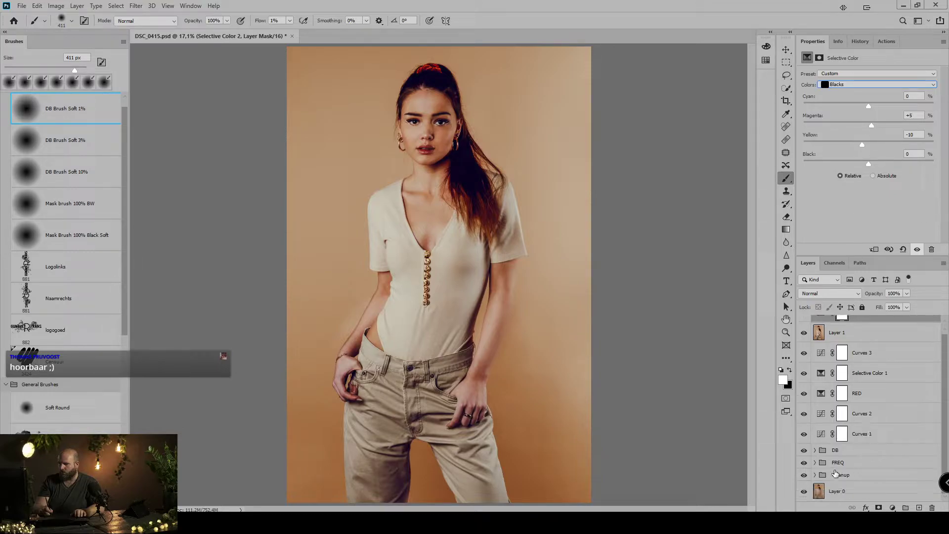
pyautogui.keyDown('alt'); pyautogui.click(804, 492); pyautogui.keyUp('alt')
pyautogui.keyDown('alt'); pyautogui.click(803, 492); pyautogui.keyUp('alt')
pyautogui.keyDown('alt'); pyautogui.click(804, 493); pyautogui.keyUp('alt')
pyautogui.keyDown('alt'); pyautogui.click(803, 492); pyautogui.keyUp('alt')
pyautogui.keyDown('alt'); pyautogui.click(802, 492); pyautogui.keyUp('alt')
pyautogui.keyDown('alt'); pyautogui.click(803, 492); pyautogui.keyUp('alt')
pyautogui.moveTo(465, 155); pyautogui.dragTo(519, 307)
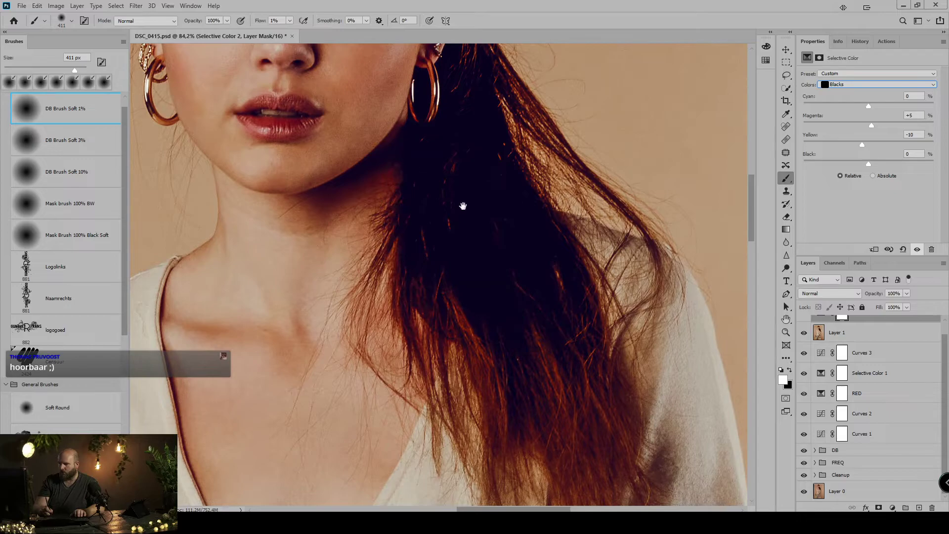
pyautogui.moveTo(463, 206)
pyautogui.mouseDown()
pyautogui.moveTo(477, 337)
pyautogui.moveTo(742, 287)
pyautogui.mouseUp()
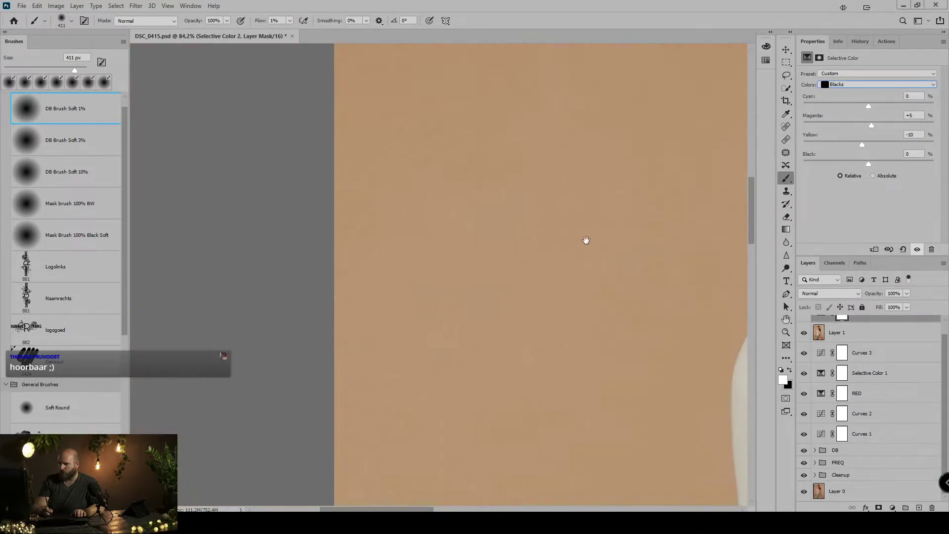
pyautogui.moveTo(580, 242); pyautogui.dragTo(433, 285)
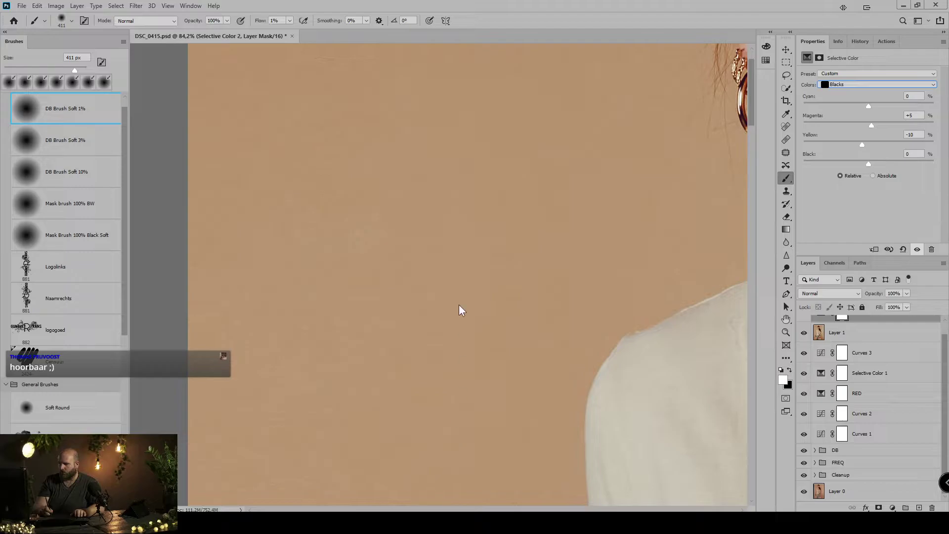
pyautogui.keyDown('alt'); pyautogui.click(805, 494); pyautogui.keyUp('alt')
pyautogui.keyDown('alt'); pyautogui.click(805, 493); pyautogui.keyUp('alt')
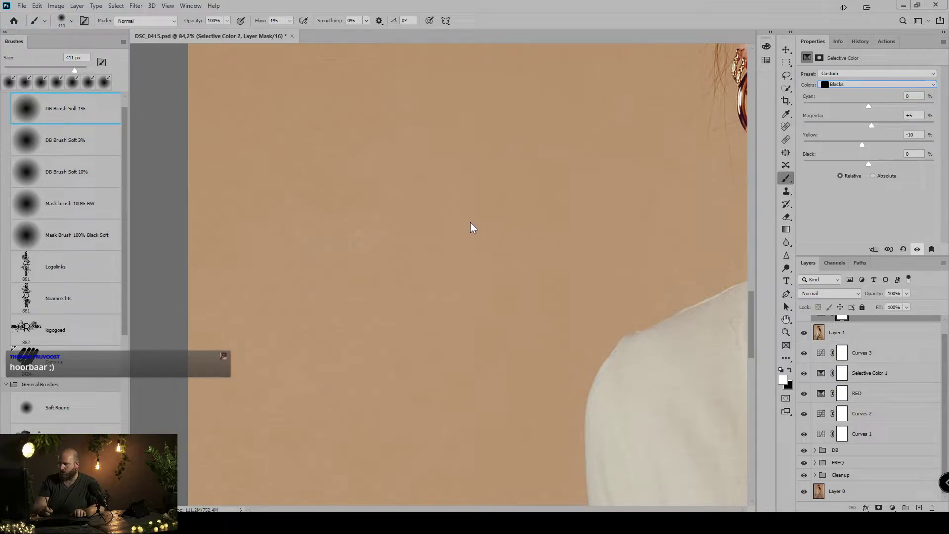
# Save the layered document DSC_0415.psd
pyautogui.hotkey('ctrl', 's')
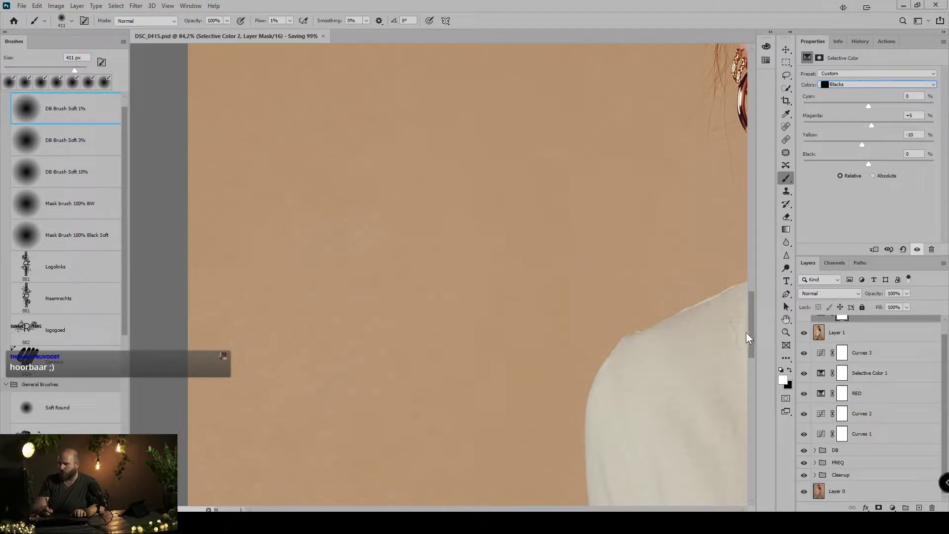
pyautogui.moveTo(752, 335); pyautogui.dragTo(752, 424)
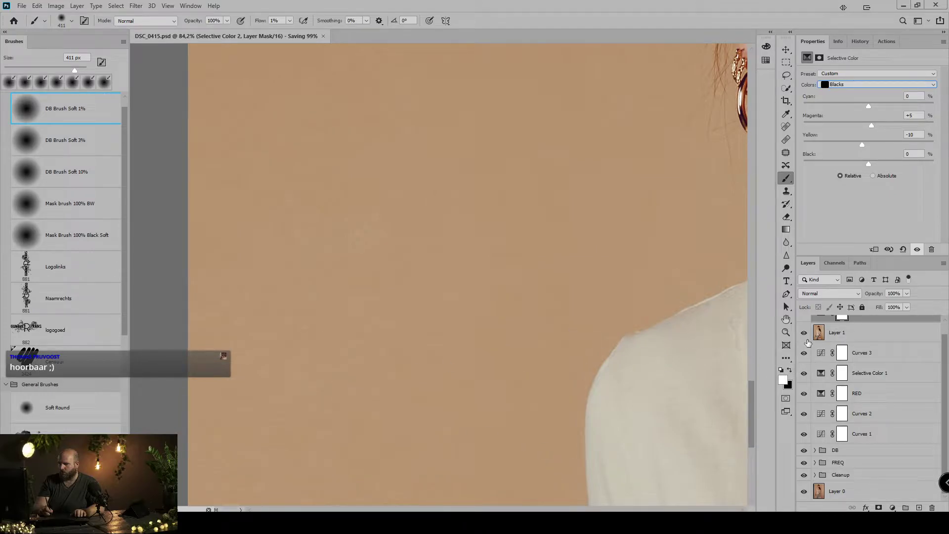
pyautogui.scroll(1, 835, 350)
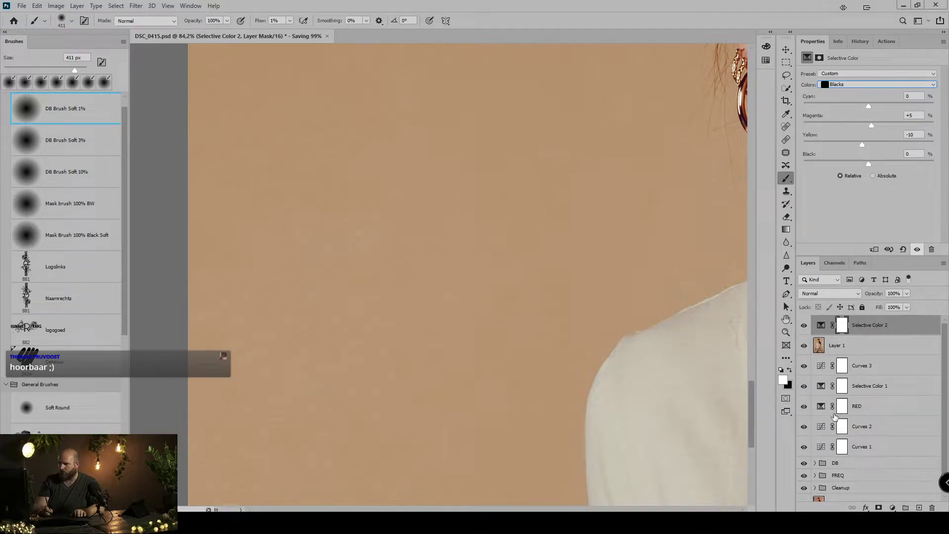
pyautogui.click(804, 389)
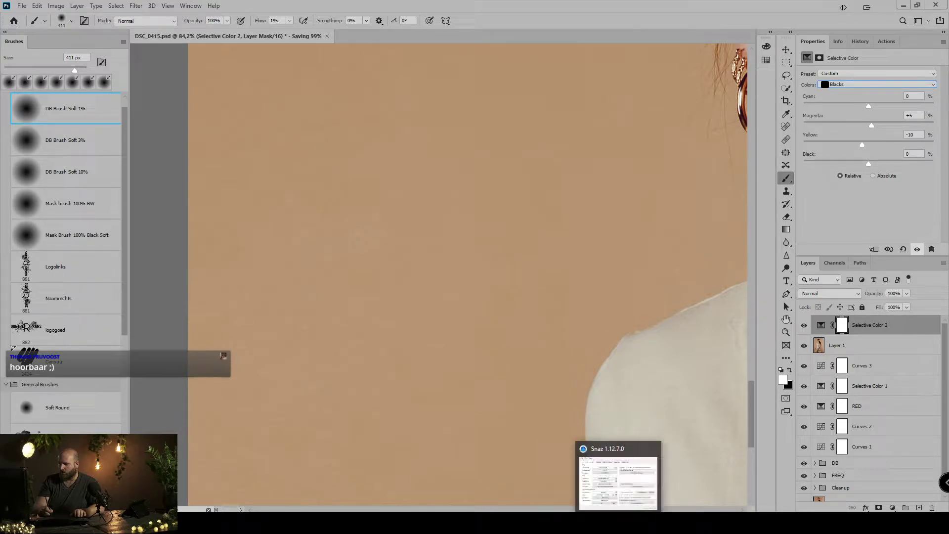
# Switch to Capture One, give DSC_0415.NEF a five-star rating and return to Photoshop
pyautogui.click(604, 522)
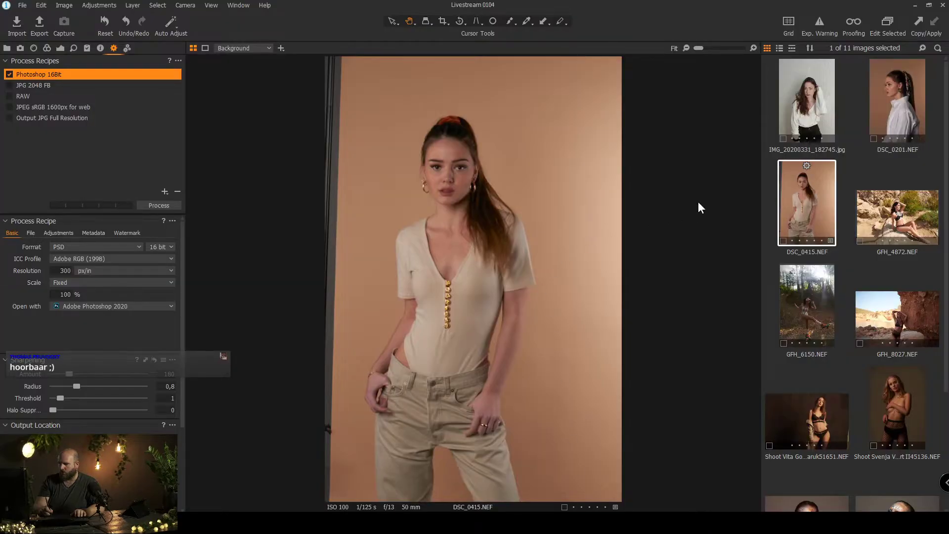
pyautogui.press('Right')
pyautogui.click(814, 210)
pyautogui.hotkey('alt', 'Tab')
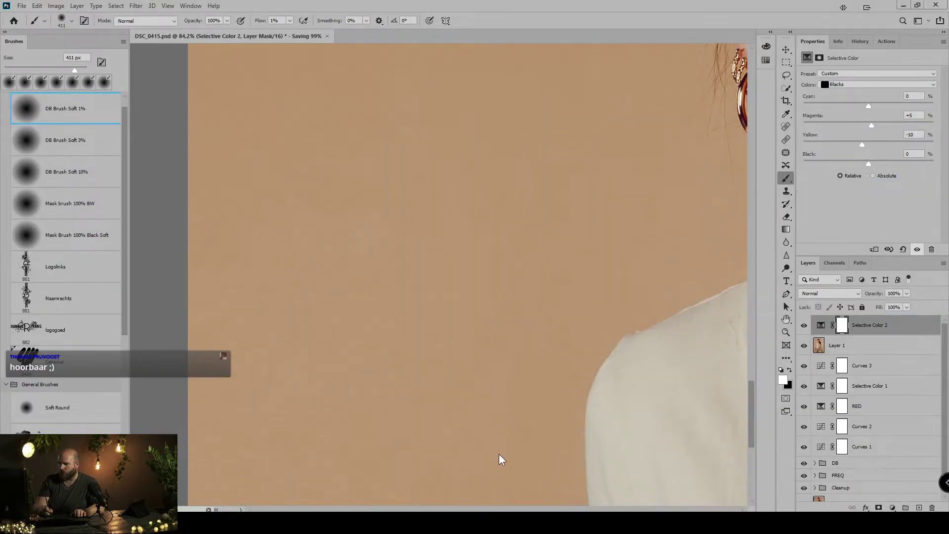
pyautogui.click(569, 522)
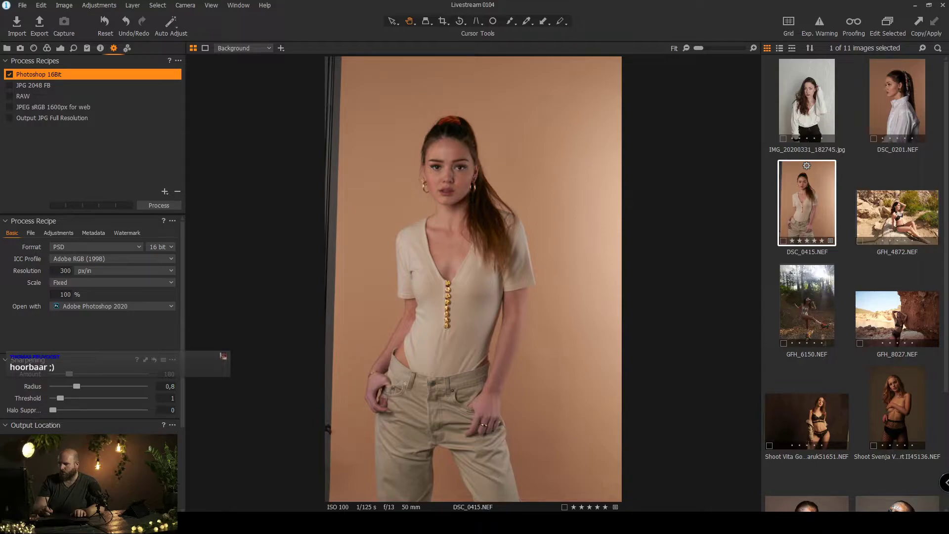
pyautogui.hotkey('alt', 'Tab')
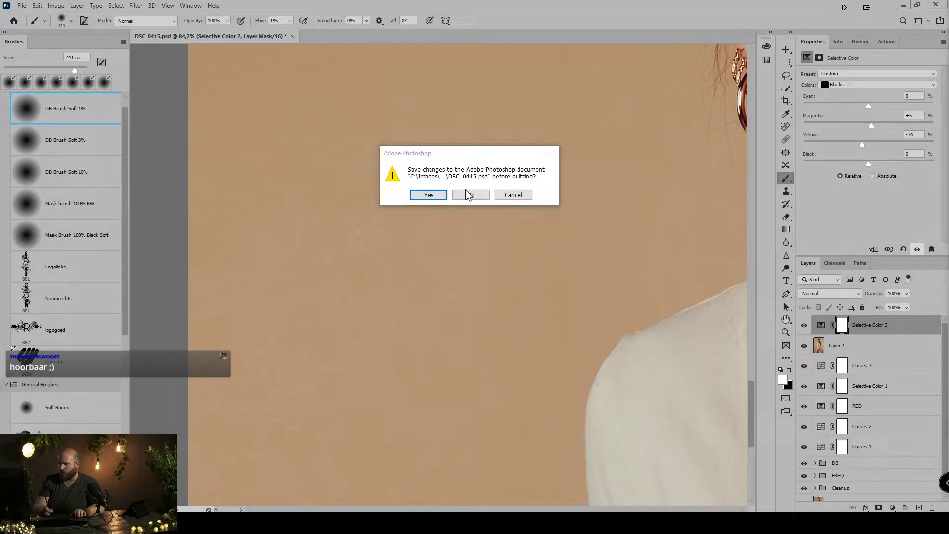
# Confirm saving the changes to DSC_0415.psd before quitting Photoshop
pyautogui.click(438, 195)
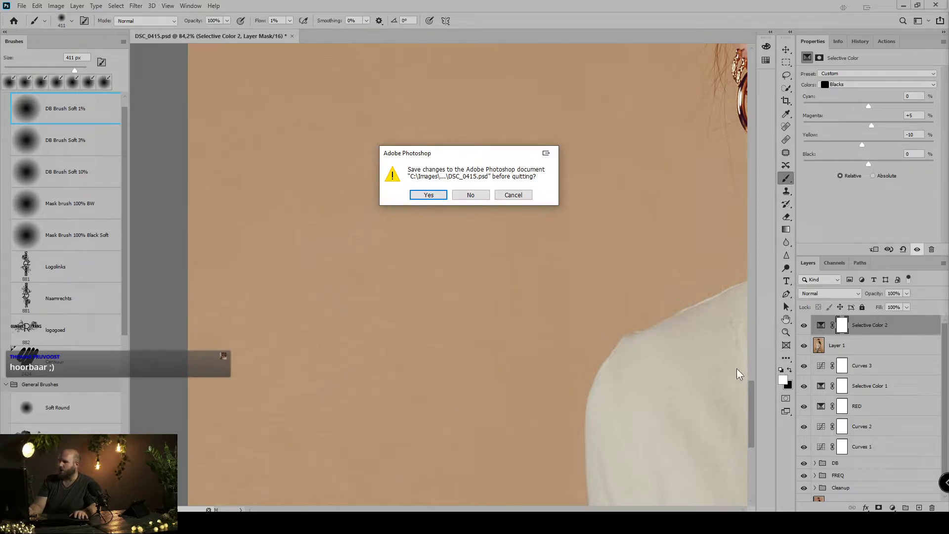
pyautogui.click(434, 195)
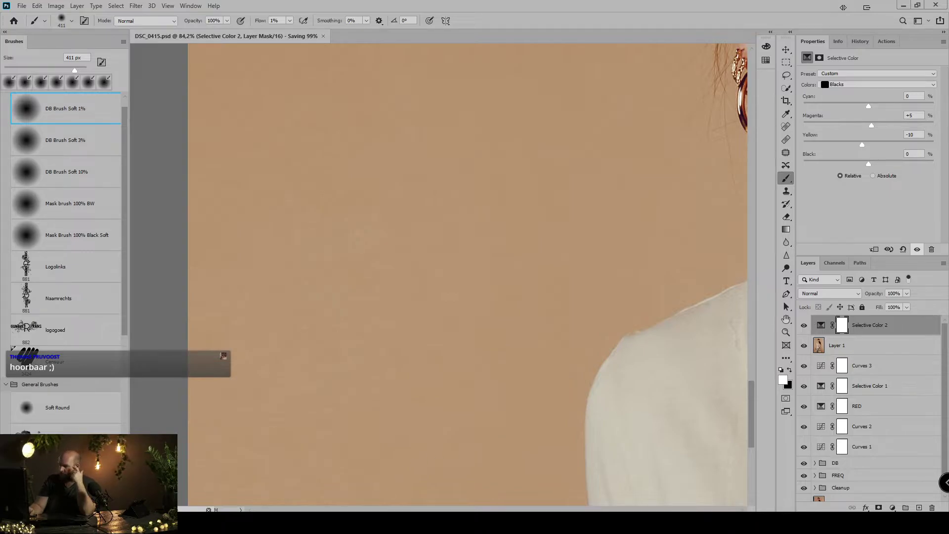
pyautogui.click(537, 522)
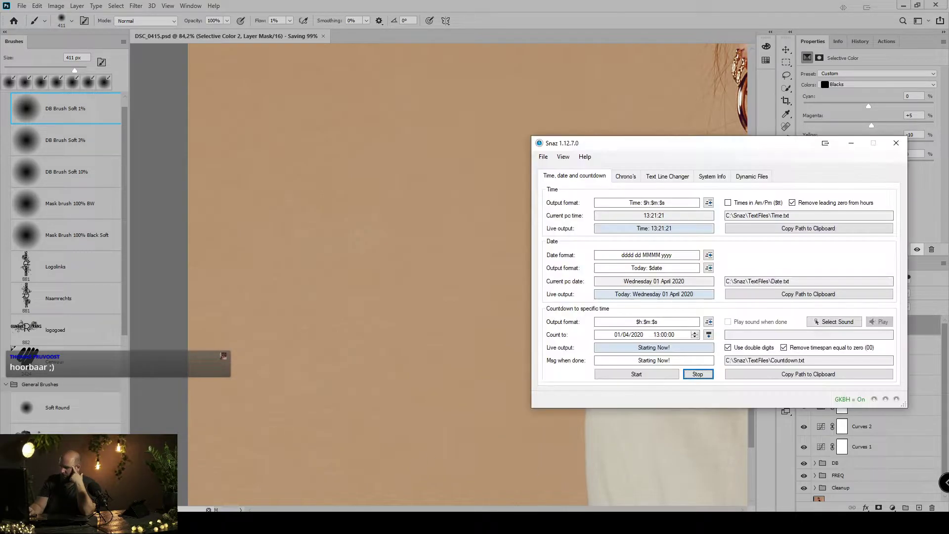
pyautogui.click(514, 523)
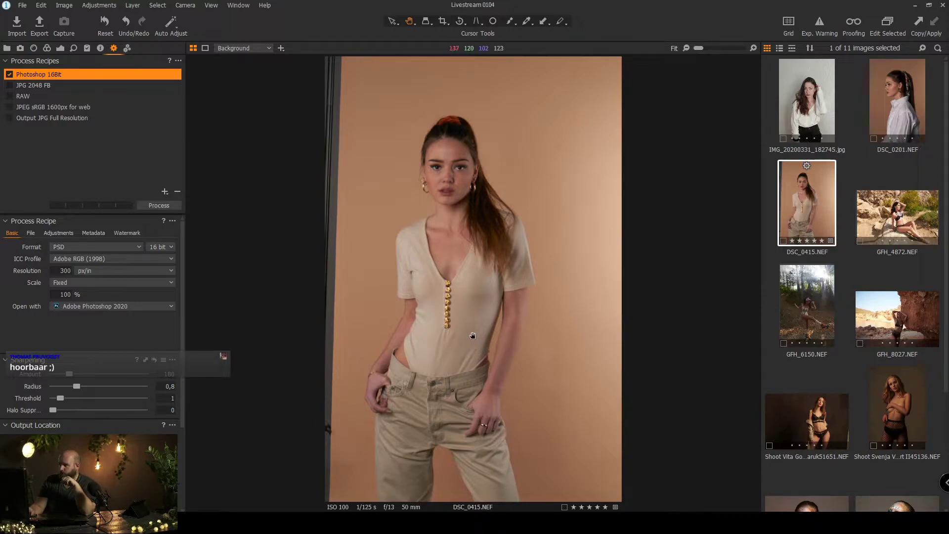
pyautogui.moveTo(473, 523)
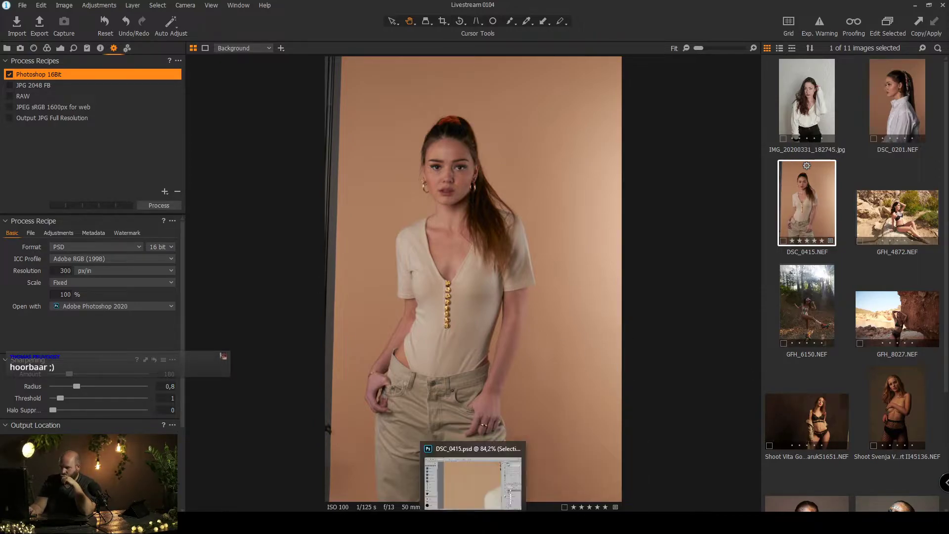
pyautogui.click(473, 482)
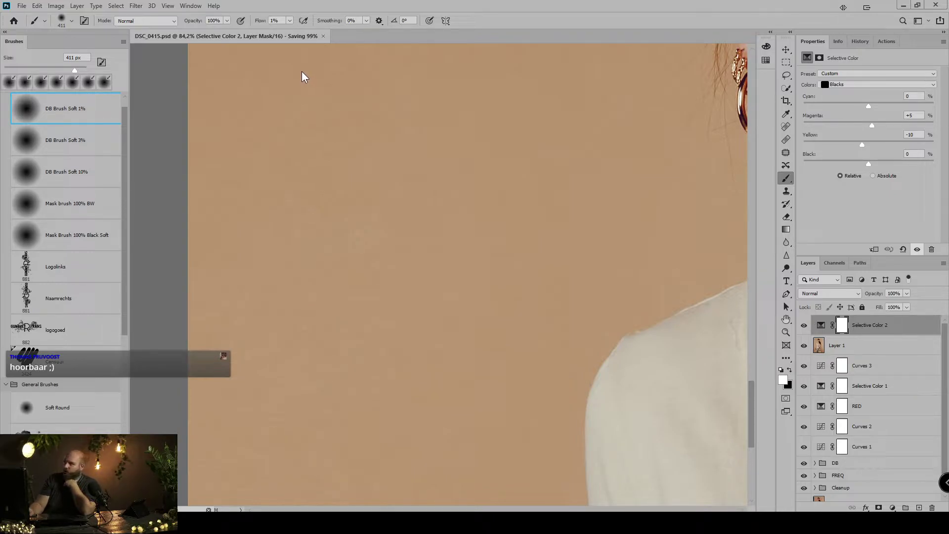
# Close DSC_0415.psd and restart Photoshop, dismissing the Snaz window
pyautogui.click(323, 36)
pyautogui.click(528, 519)
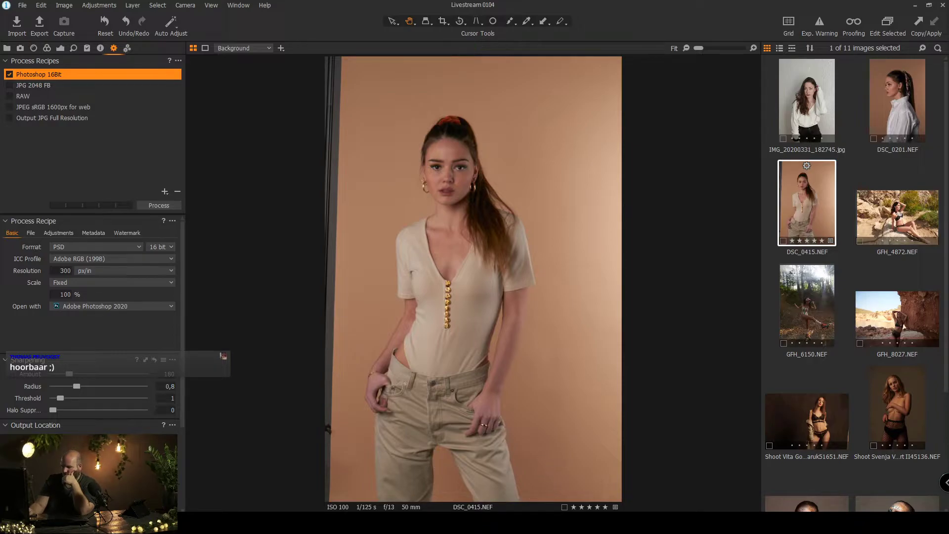
pyautogui.click(636, 522)
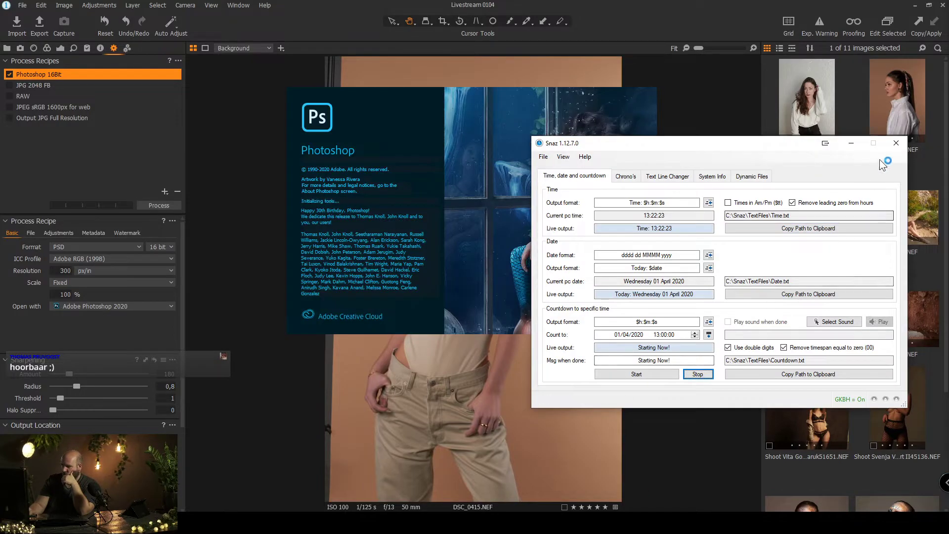
pyautogui.click(897, 144)
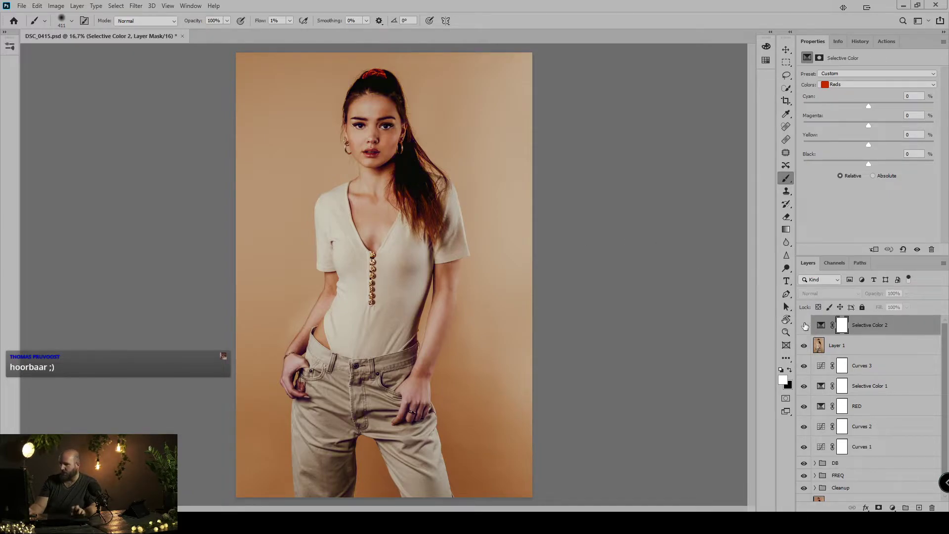
# Review the toning by hiding the upper layers from Selective Color 2 downward, toggling Curves 1 and restoring all of them
pyautogui.click(804, 345)
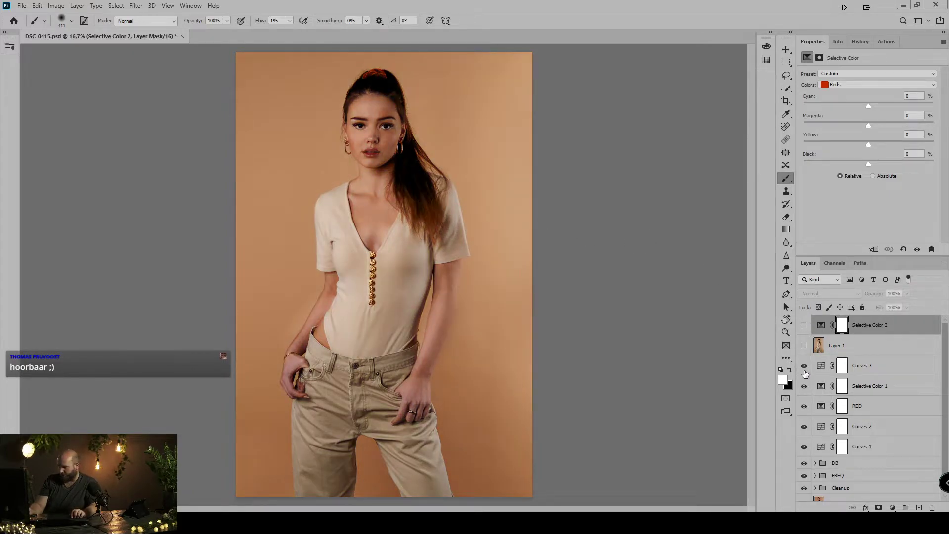
pyautogui.click(804, 366)
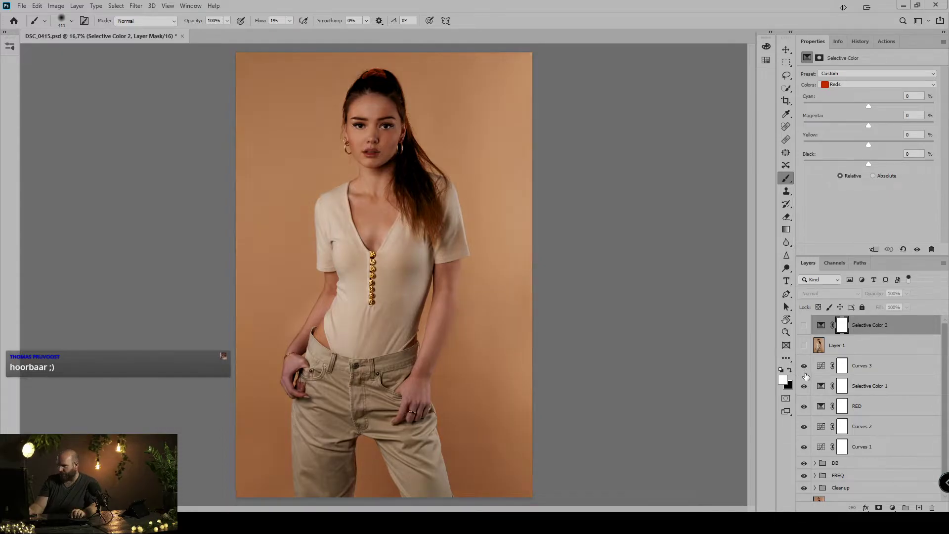
pyautogui.click(804, 387)
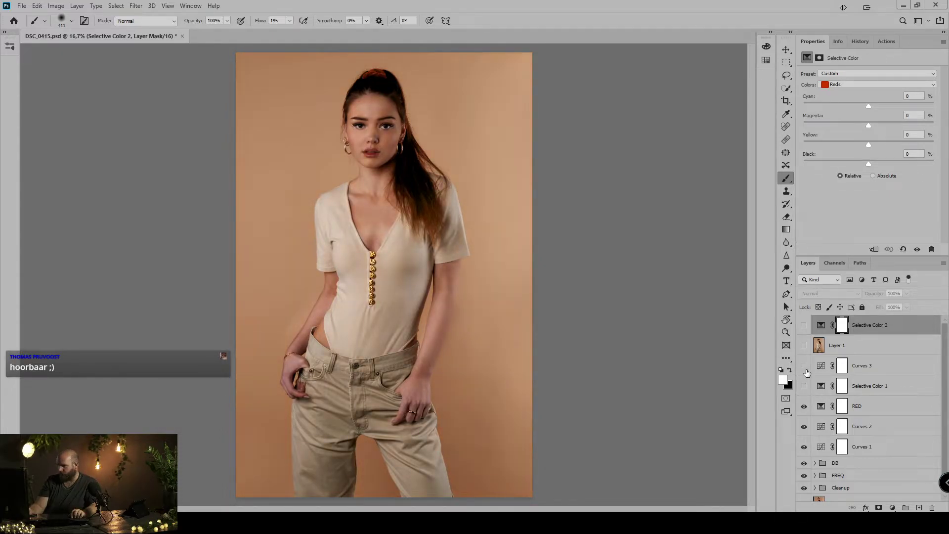
pyautogui.click(805, 386)
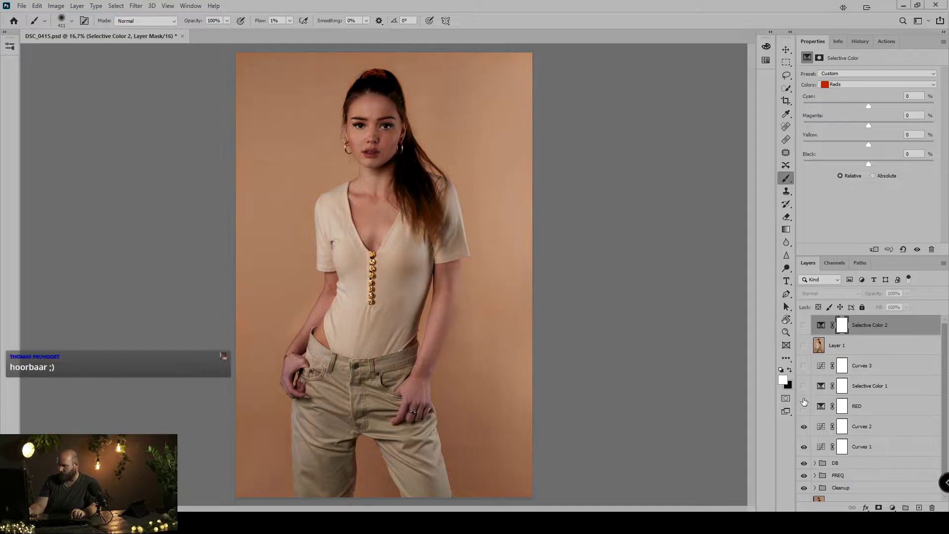
pyautogui.click(805, 448)
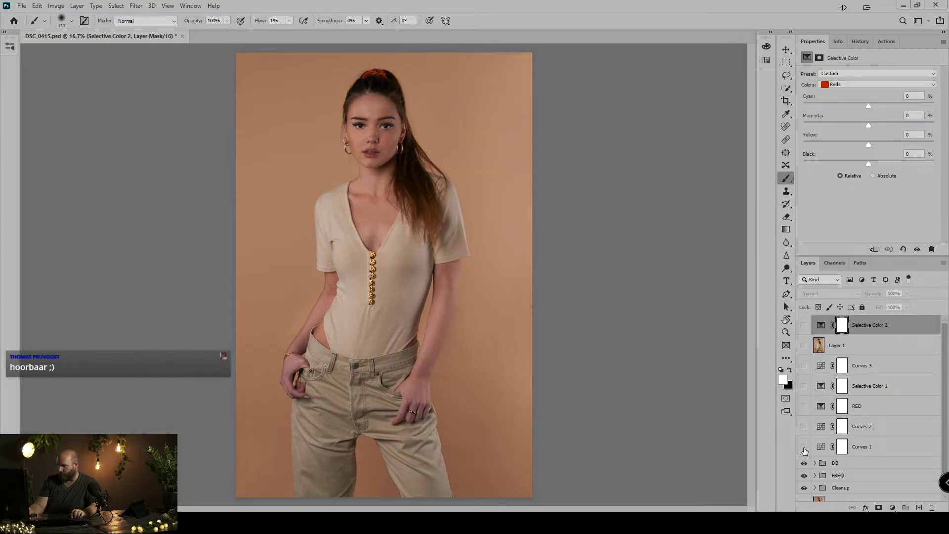
pyautogui.click(804, 448)
pyautogui.click(805, 449)
pyautogui.click(804, 448)
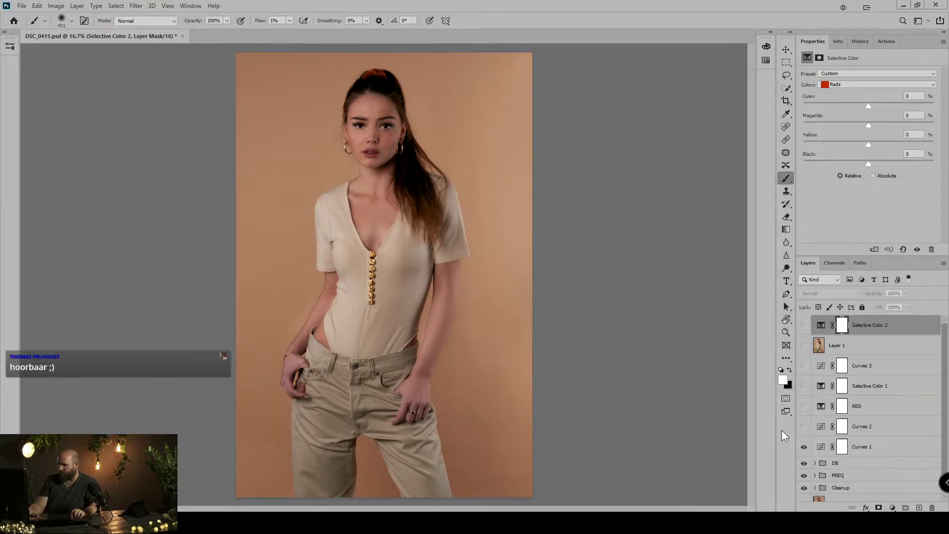
pyautogui.click(823, 451)
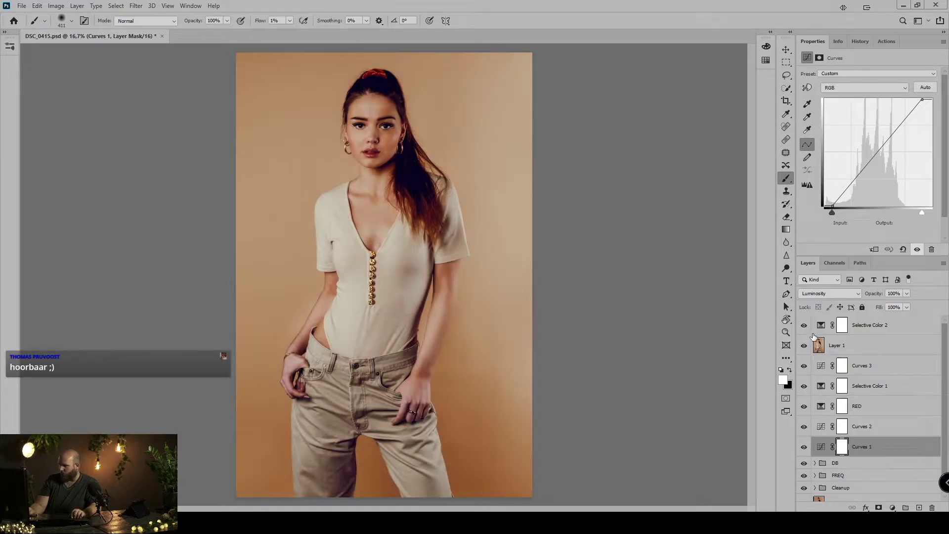
# Duplicate Layer 1 directly above the original
pyautogui.click(822, 347)
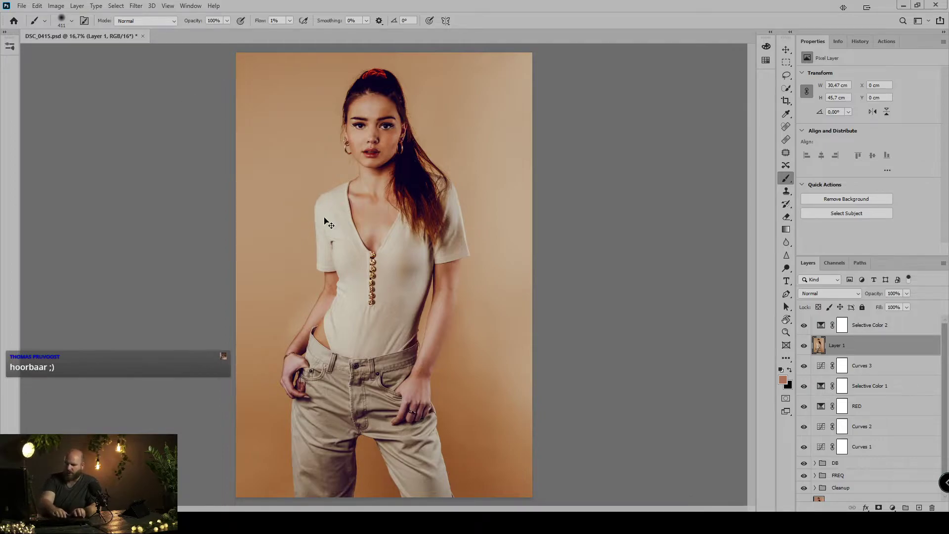
pyautogui.hotkey('ctrl', 'j')
pyautogui.click(56, 5)
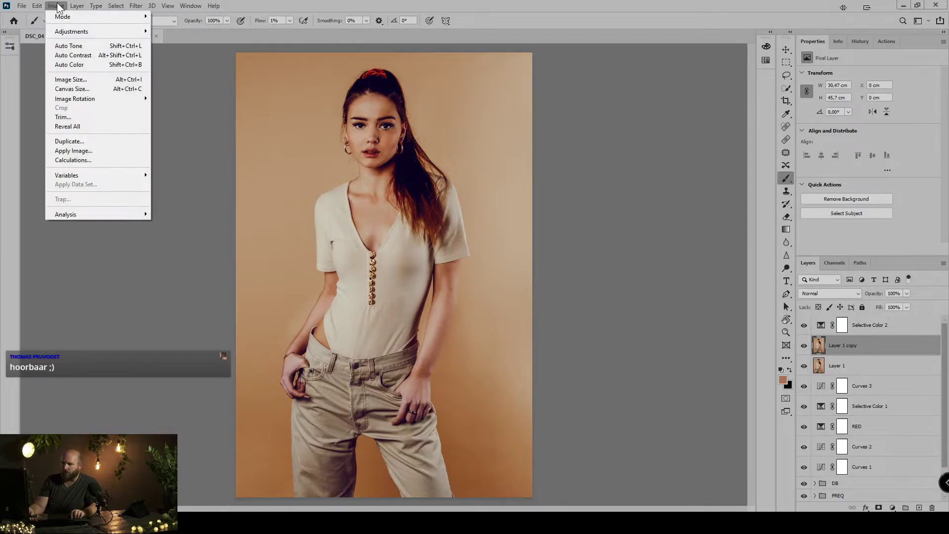
pyautogui.moveTo(71, 31)
pyautogui.click(186, 196)
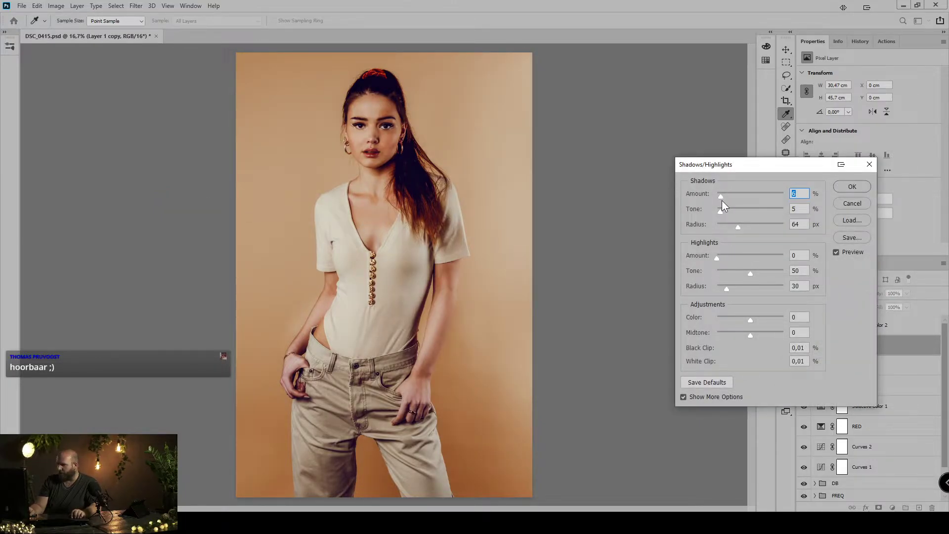
pyautogui.moveTo(722, 200); pyautogui.dragTo(750, 196)
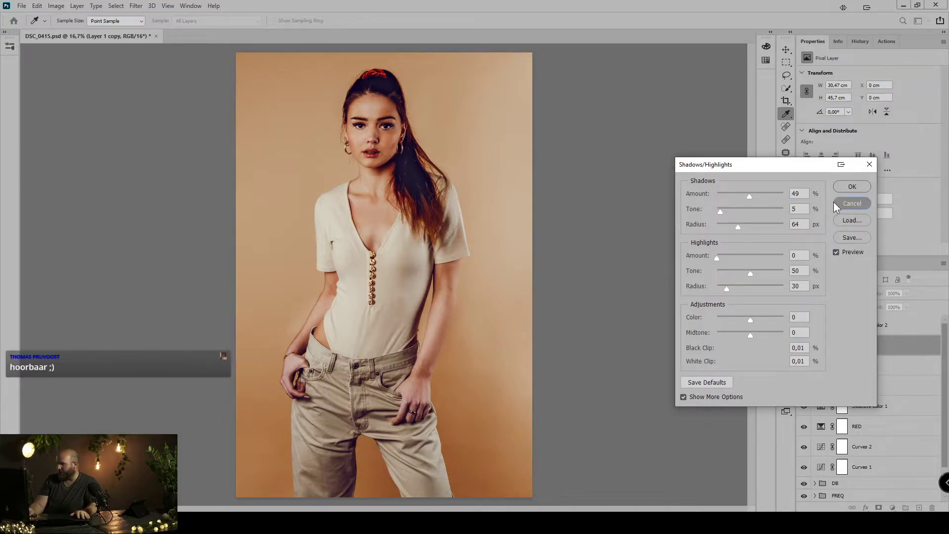
pyautogui.click(851, 203)
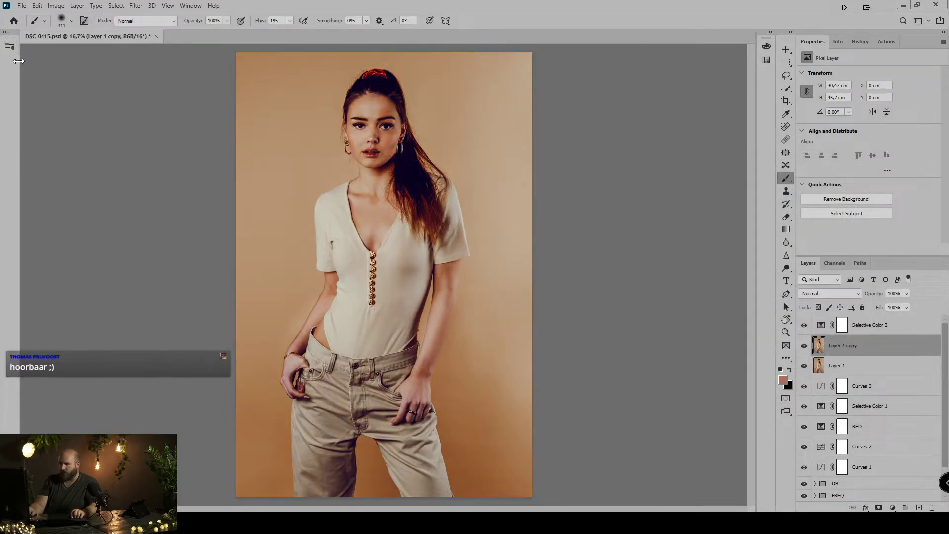
# Liquify Layer 1 copy with the Forward Warp tool to refine the outline of the model's arms and shoulders
pyautogui.click(3, 35)
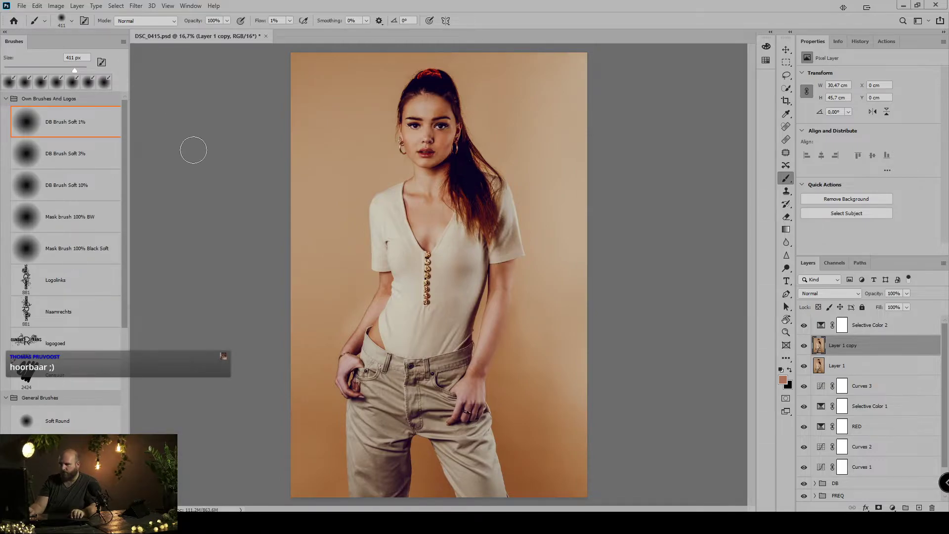
pyautogui.scroll(-2, 843, 394)
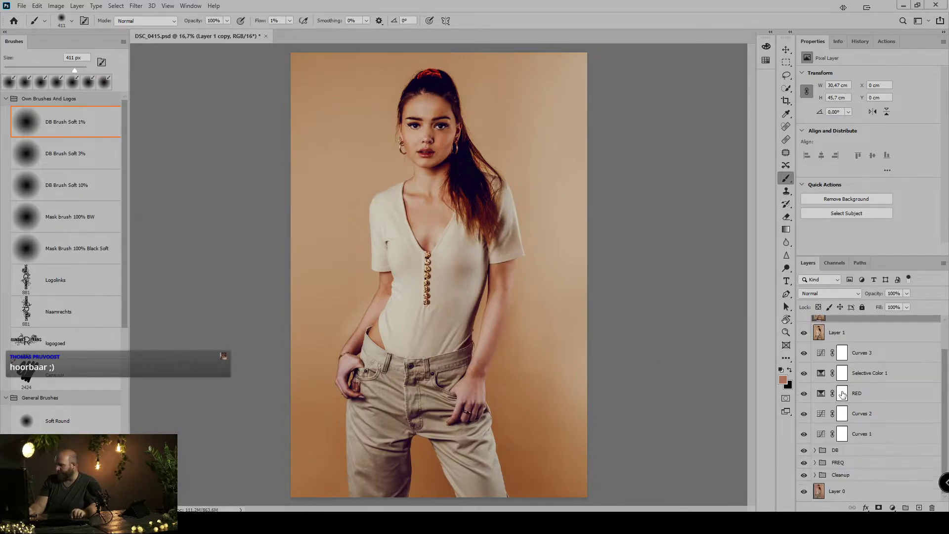
pyautogui.scroll(2, 842, 394)
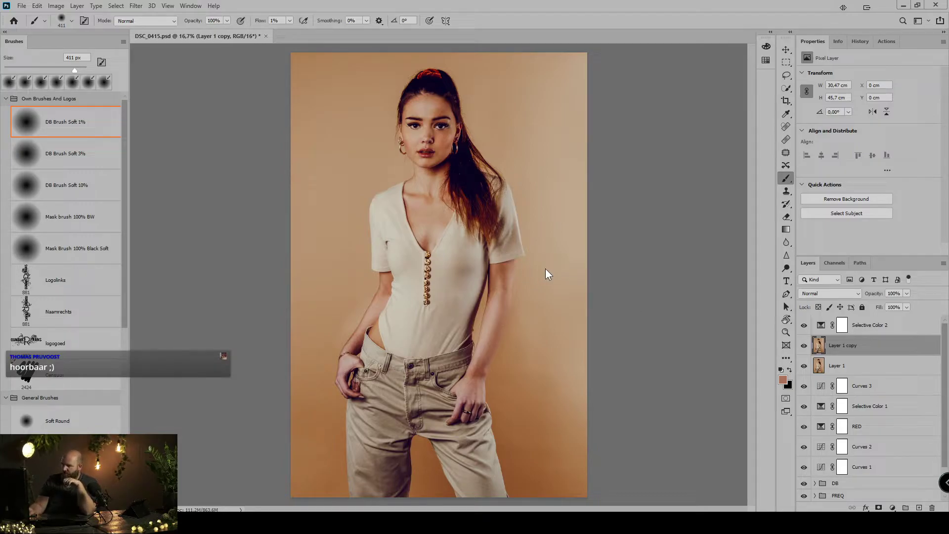
pyautogui.hotkey('ctrl', 'shift', 'x')
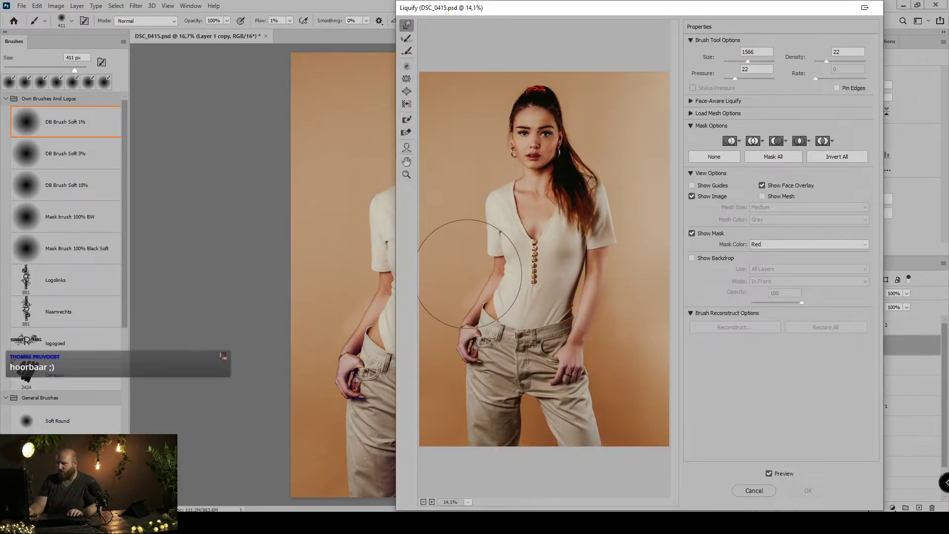
pyautogui.moveTo(462, 271); pyautogui.dragTo(456, 239)
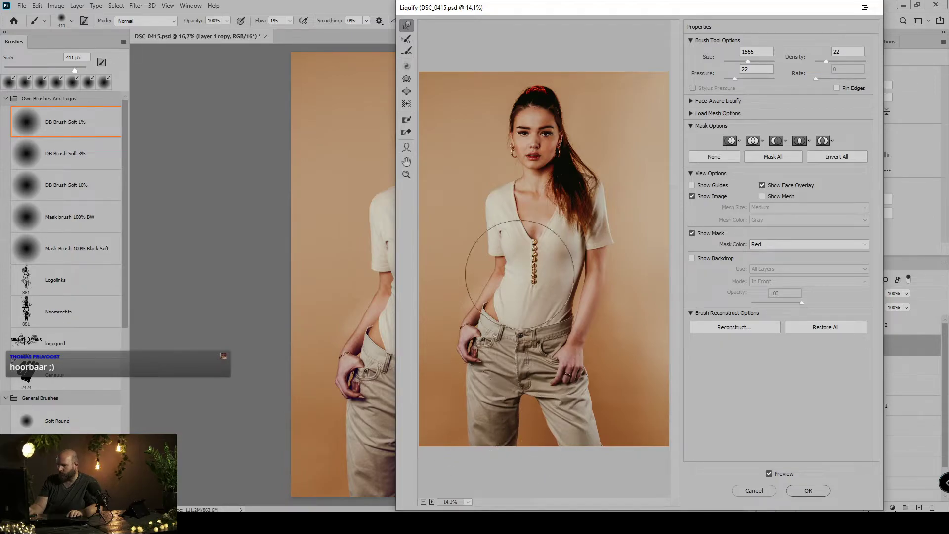
pyautogui.moveTo(569, 195); pyautogui.dragTo(540, 195)
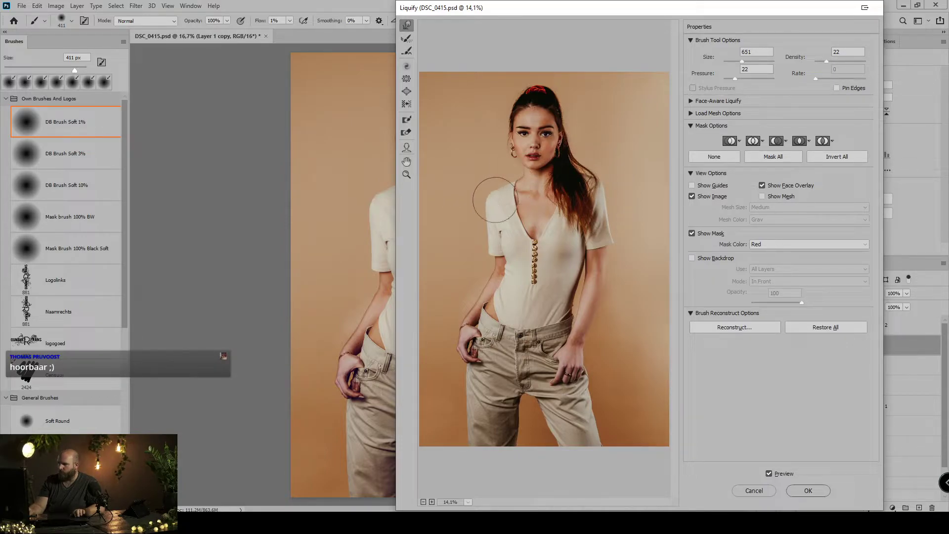
pyautogui.press('Return')
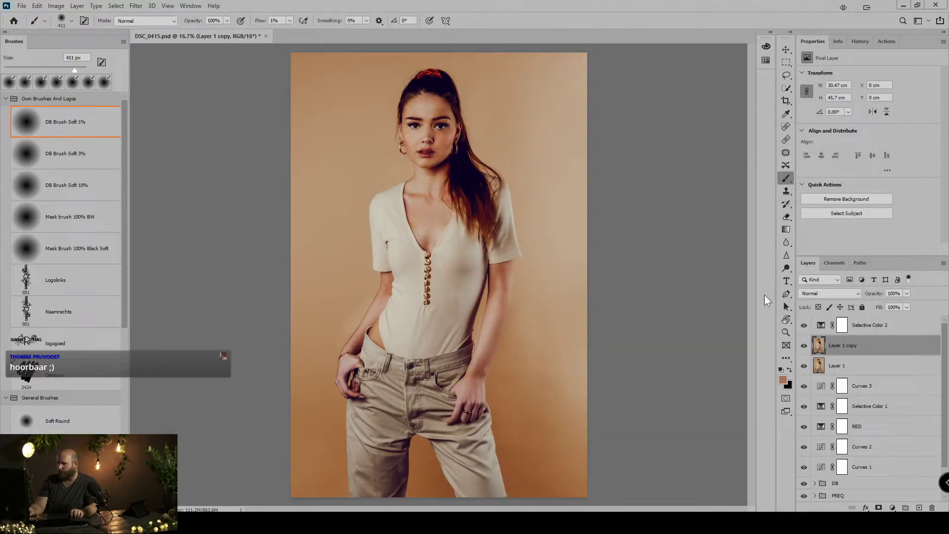
# Stamp all visible layers onto a new layer above Selective Color 2 and duplicate it into a new document
pyautogui.click(858, 328)
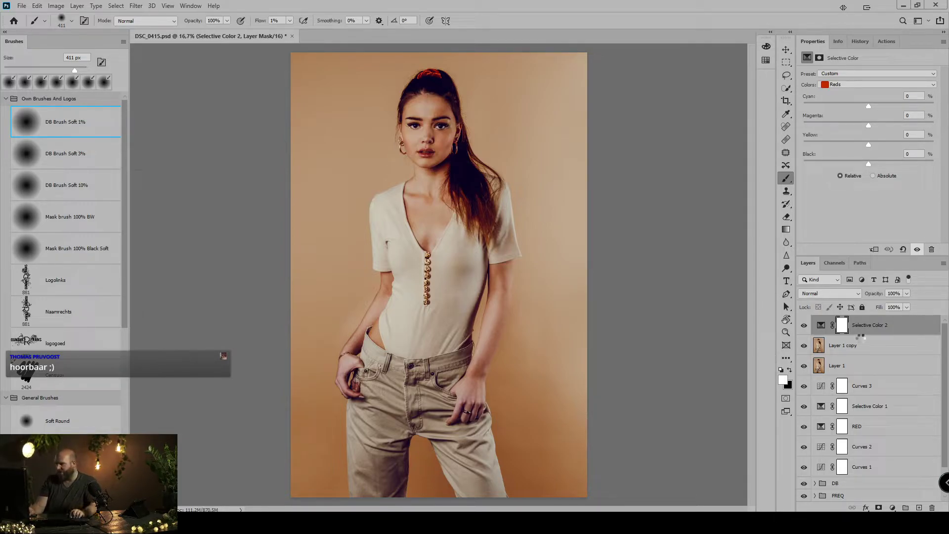
pyautogui.hotkey('ctrl', 'alt', 'shift', 'e')
pyautogui.rightClick(846, 325)
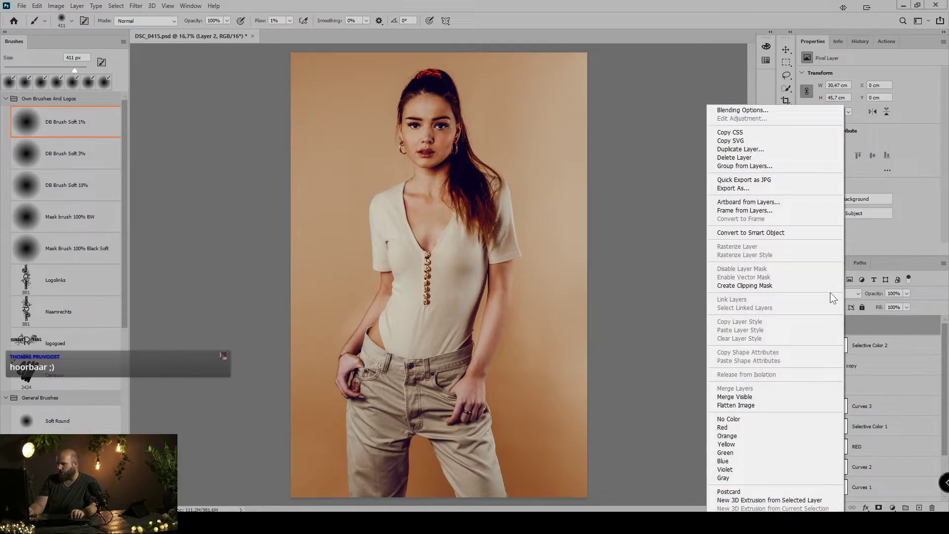
pyautogui.click(741, 148)
pyautogui.click(453, 181)
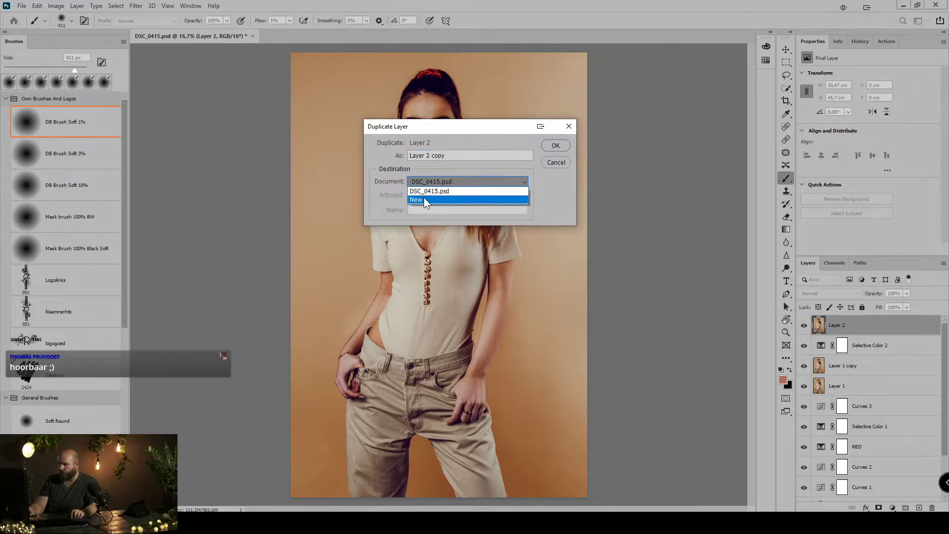
pyautogui.click(466, 199)
pyautogui.click(556, 146)
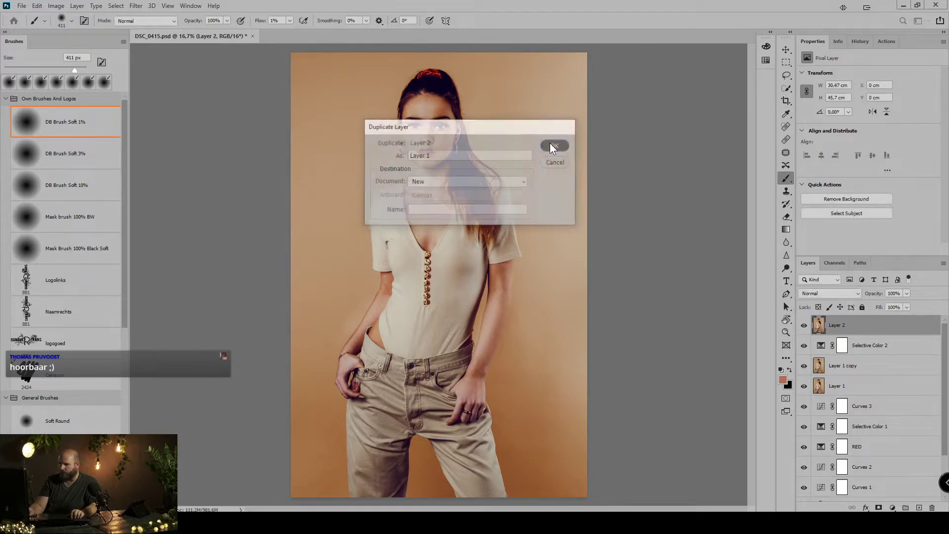
# Resize the new document proportionally to a width of 1365 pixels
pyautogui.click(55, 6)
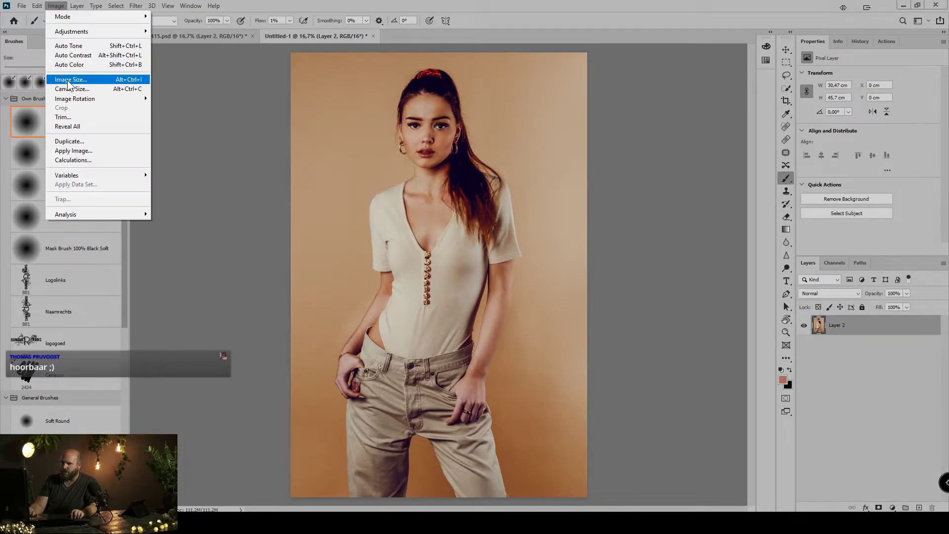
pyautogui.click(68, 80)
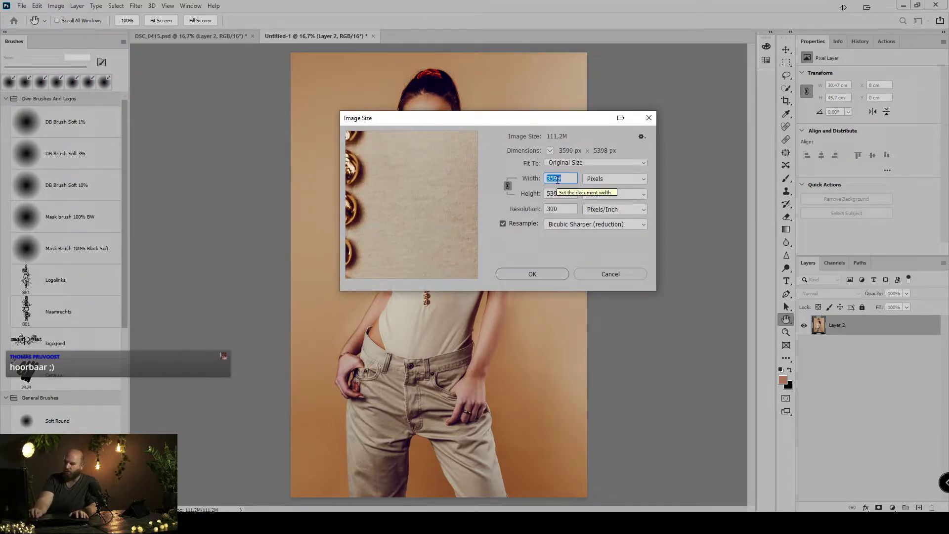
pyautogui.write('1365')
pyautogui.press('Tab')
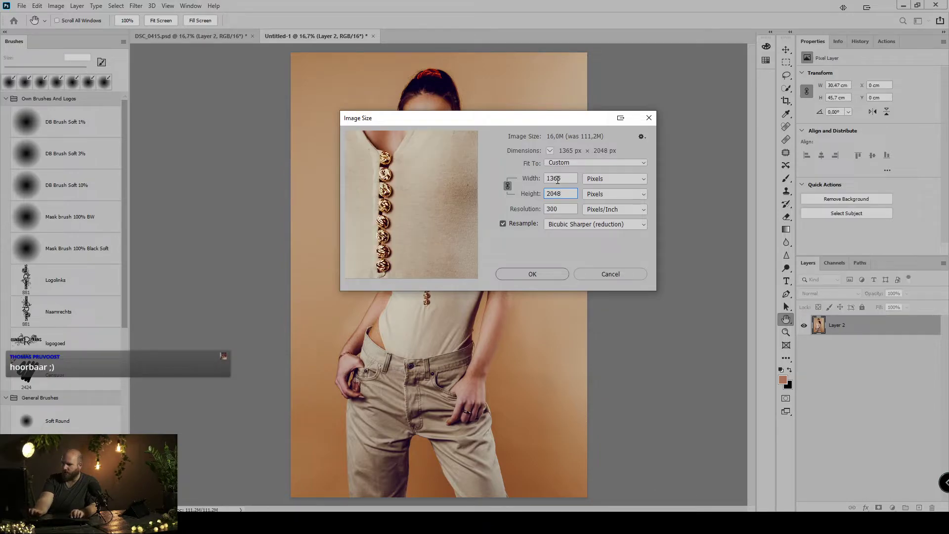
pyautogui.press('Return')
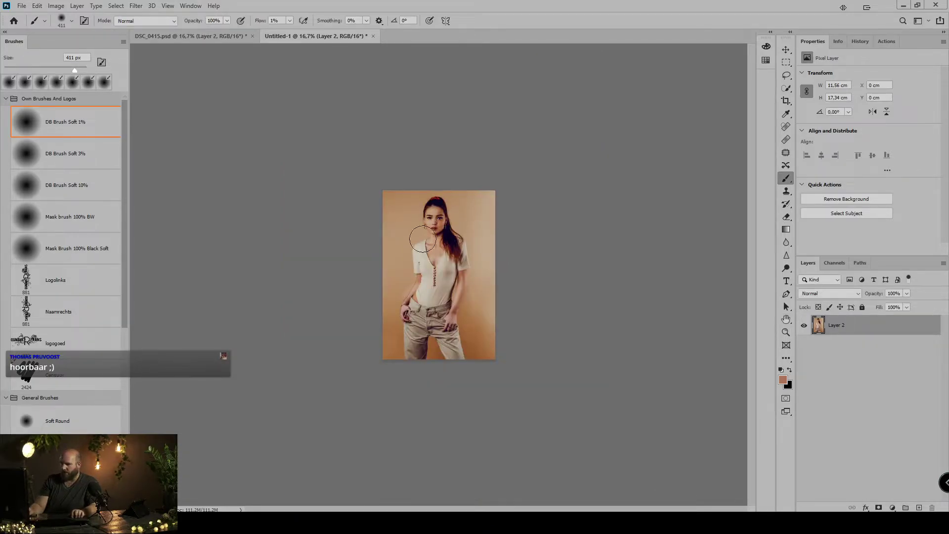
# Try a white logo stamp on the background beside the model with the Logolinks brush at 40% flow, and undo it
pyautogui.hotkey('ctrl', '+')
pyautogui.hotkey('ctrl', '+')
pyautogui.hotkey('ctrl', '+')
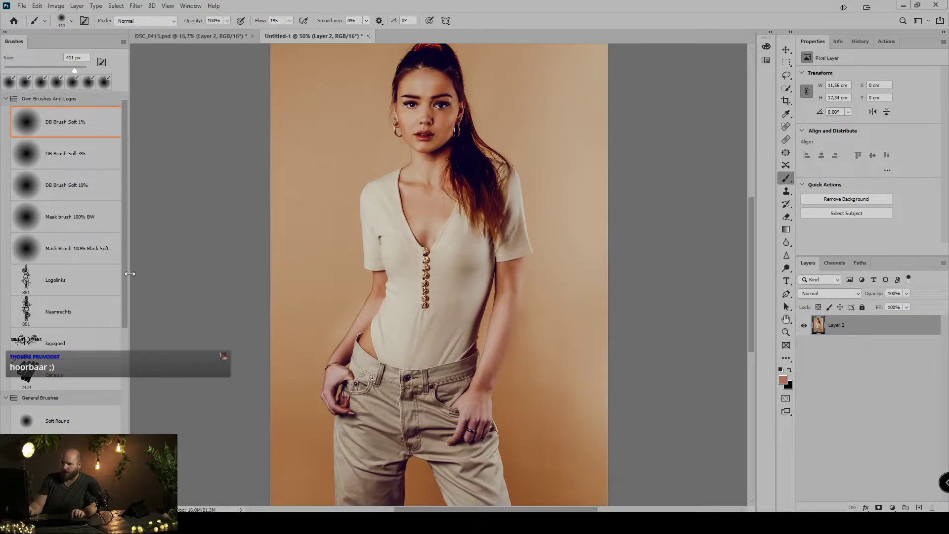
pyautogui.moveTo(70, 345); pyautogui.dragTo(62, 267)
pyautogui.moveTo(340, 250); pyautogui.dragTo(302, 258)
pyautogui.press('d')
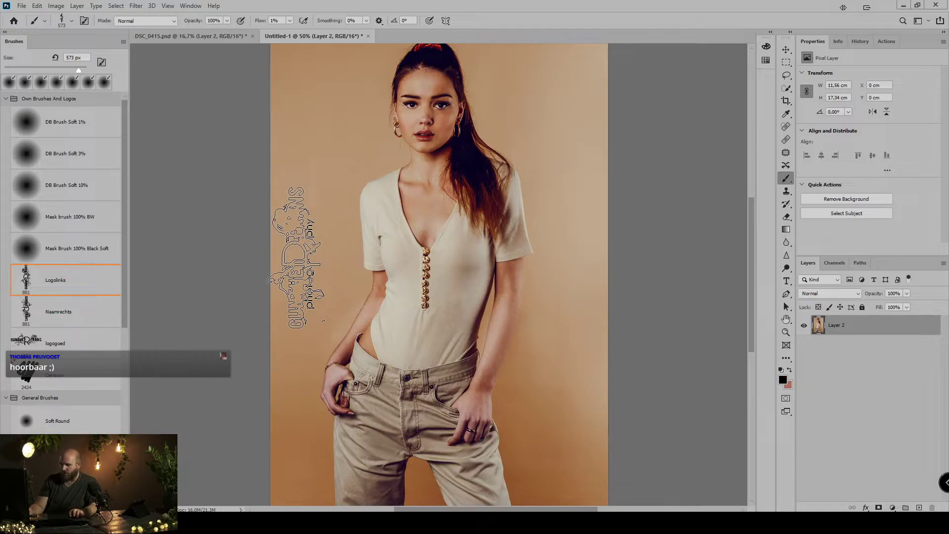
pyautogui.press('x')
pyautogui.hotkey('shift', '4')
pyautogui.click(295, 258)
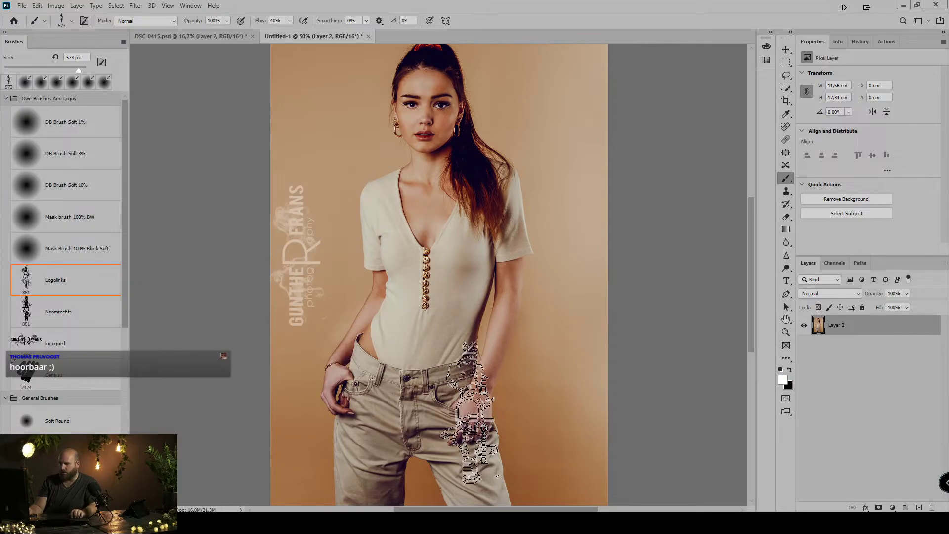
pyautogui.scroll(-1, 471, 412)
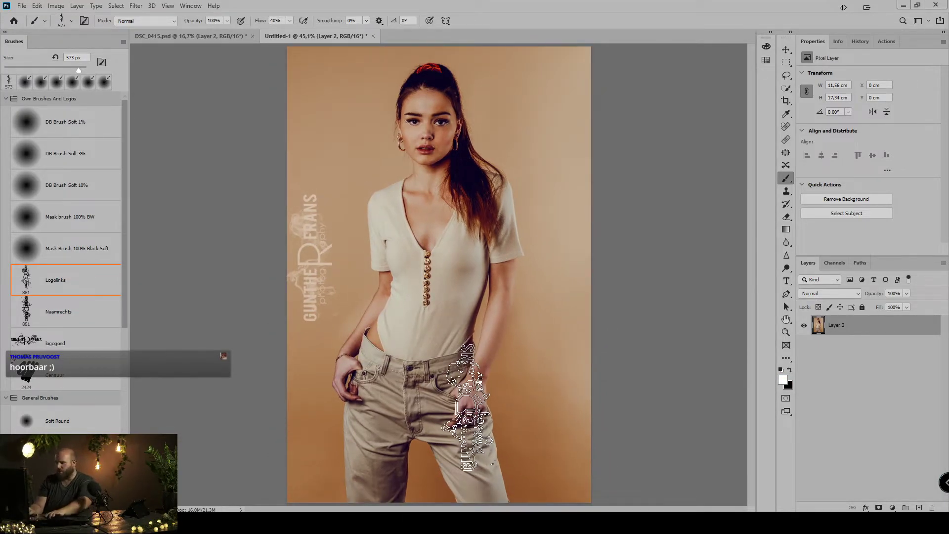
pyautogui.hotkey('ctrl', 'z')
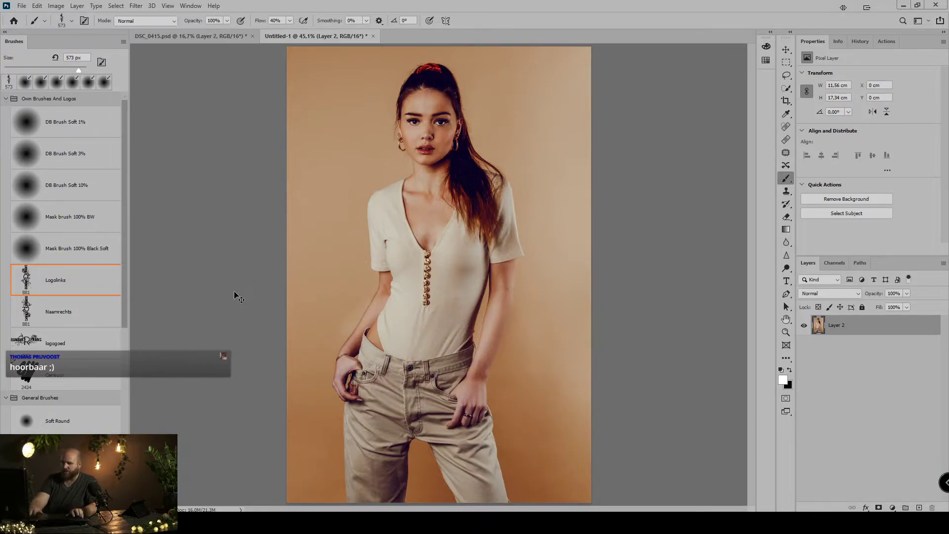
# Add a desaturated duplicate of Layer 2 and give it the Linear Light blend mode
pyautogui.hotkey('ctrl', '-')
pyautogui.hotkey('ctrl', '-')
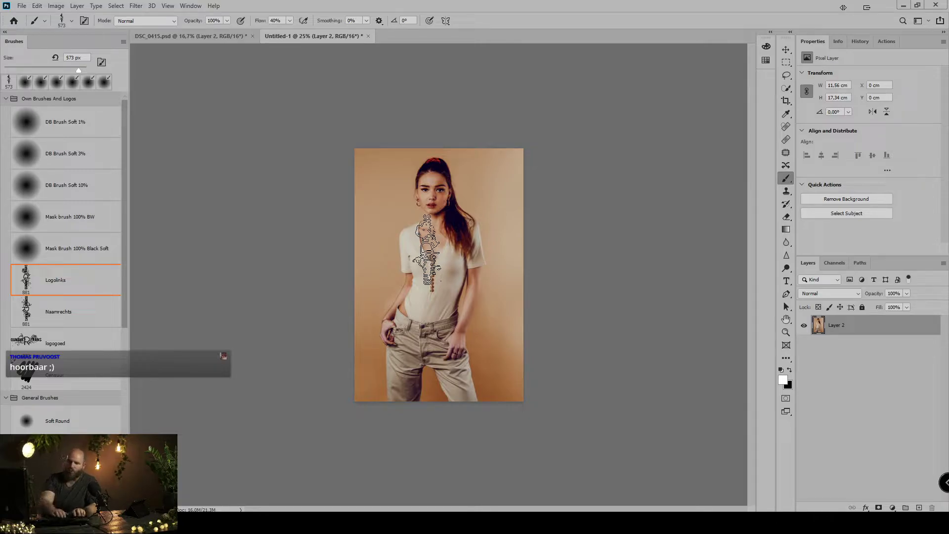
pyautogui.hotkey('ctrl', 'j')
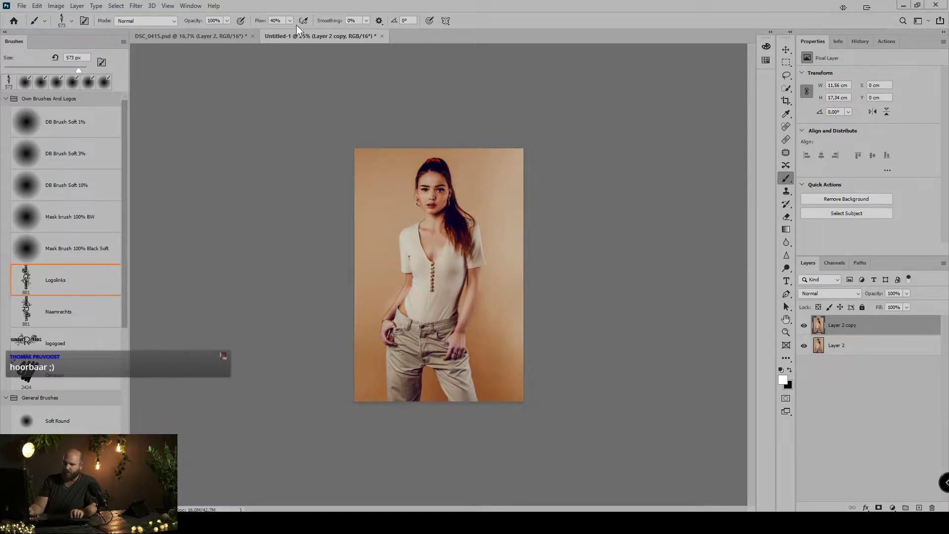
pyautogui.click(56, 6)
pyautogui.moveTo(74, 31)
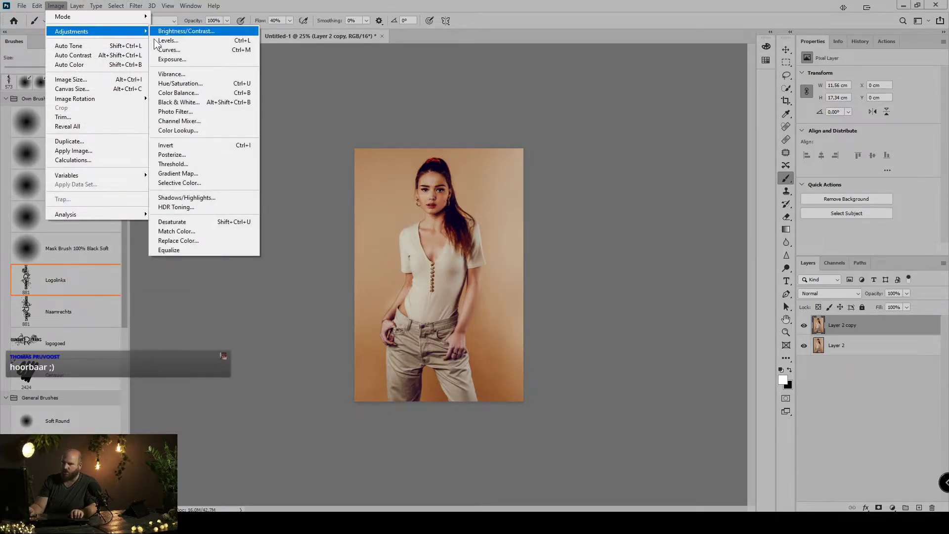
pyautogui.click(172, 222)
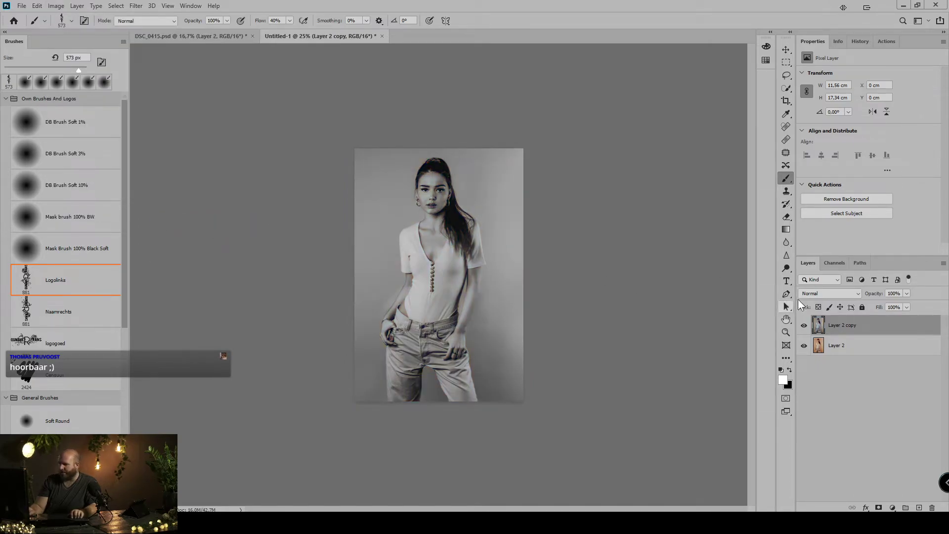
pyautogui.click(824, 294)
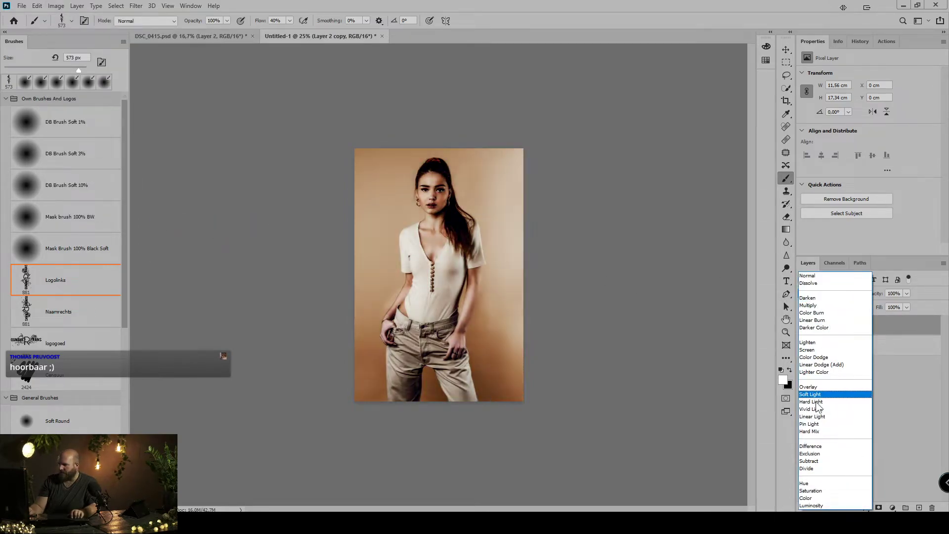
pyautogui.click(820, 417)
# Apply a High Pass filter with a radius of 0,4 pixels to Layer 2 copy
pyautogui.hotkey('ctrl', '+')
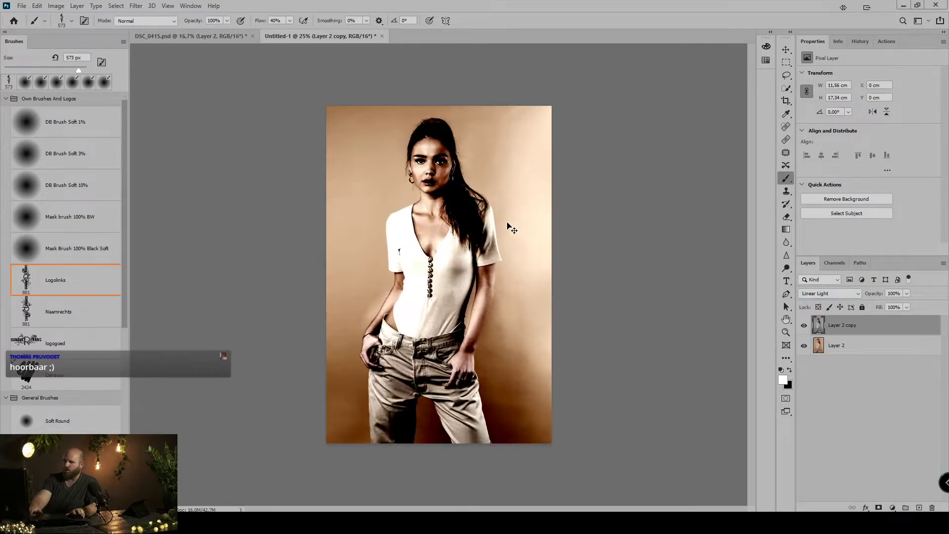
pyautogui.hotkey('ctrl', '+')
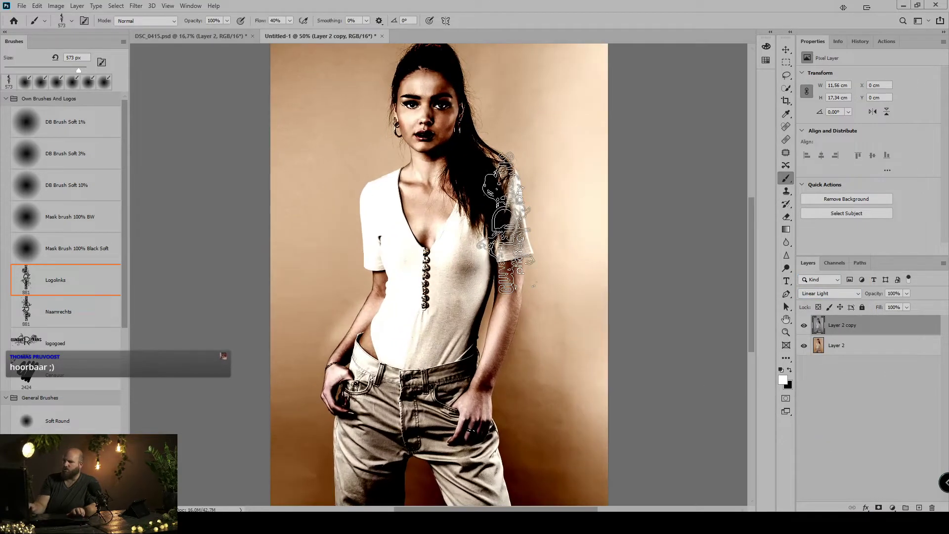
pyautogui.click(135, 6)
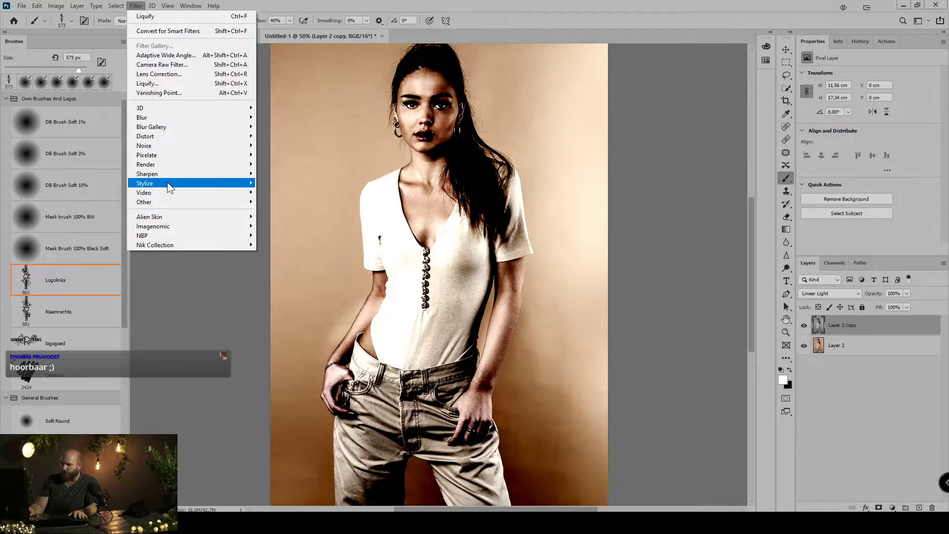
pyautogui.moveTo(189, 201)
pyautogui.click(279, 212)
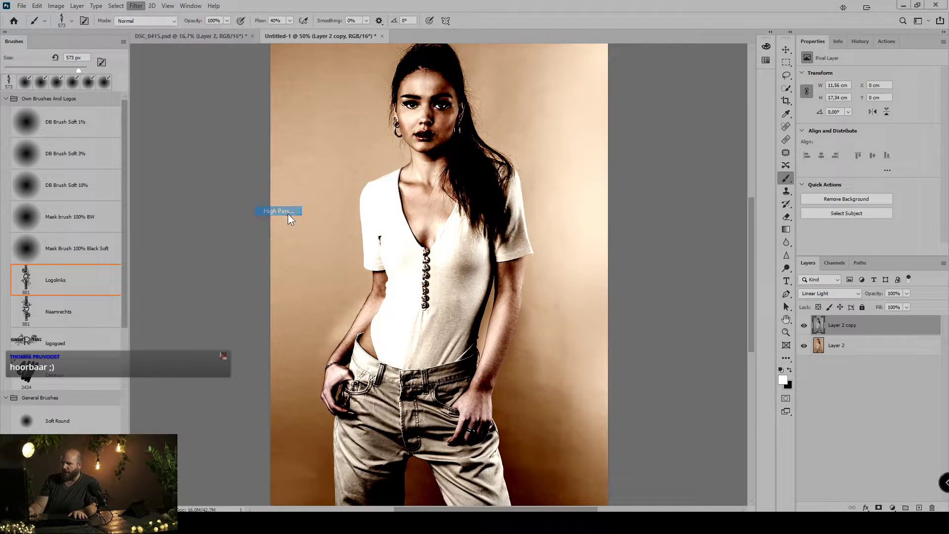
pyautogui.moveTo(447, 109); pyautogui.dragTo(538, 113)
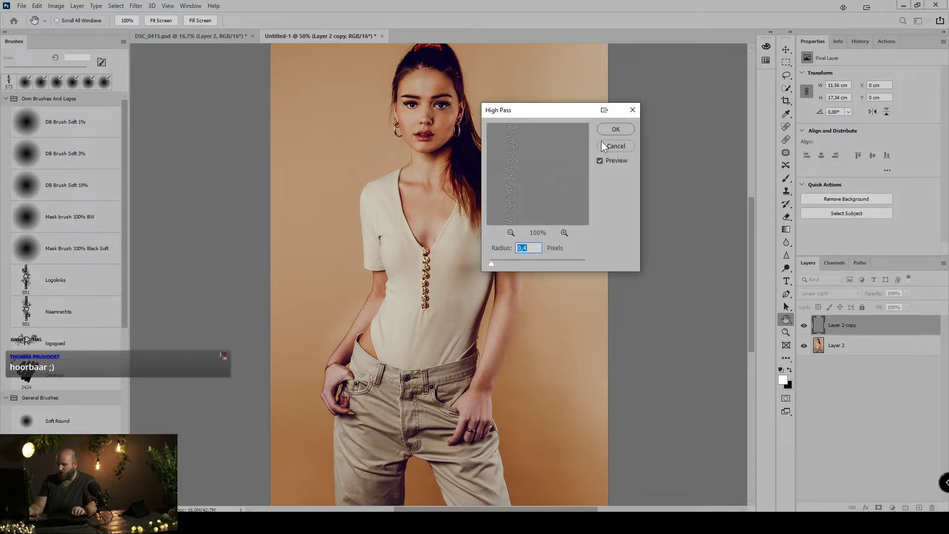
pyautogui.click(604, 161)
pyautogui.click(603, 160)
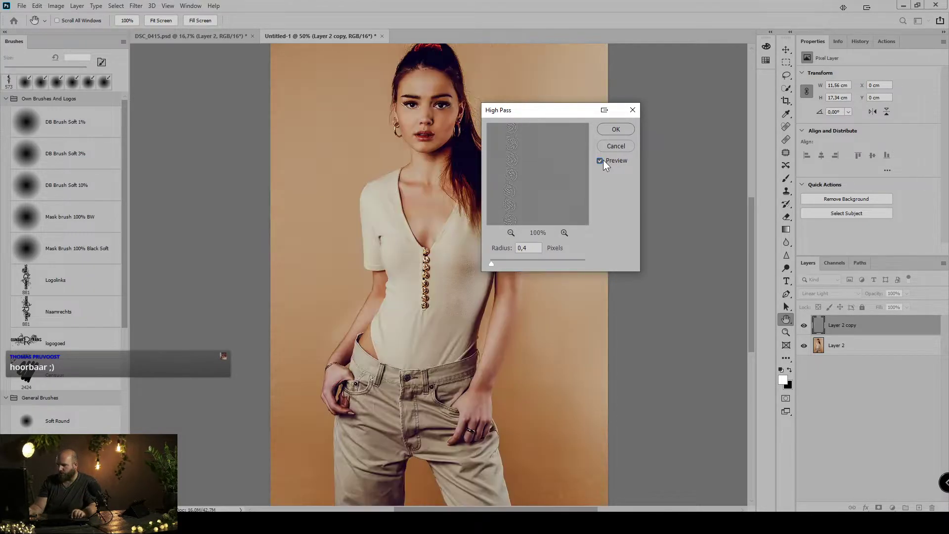
pyautogui.click(610, 133)
pyautogui.press('b')
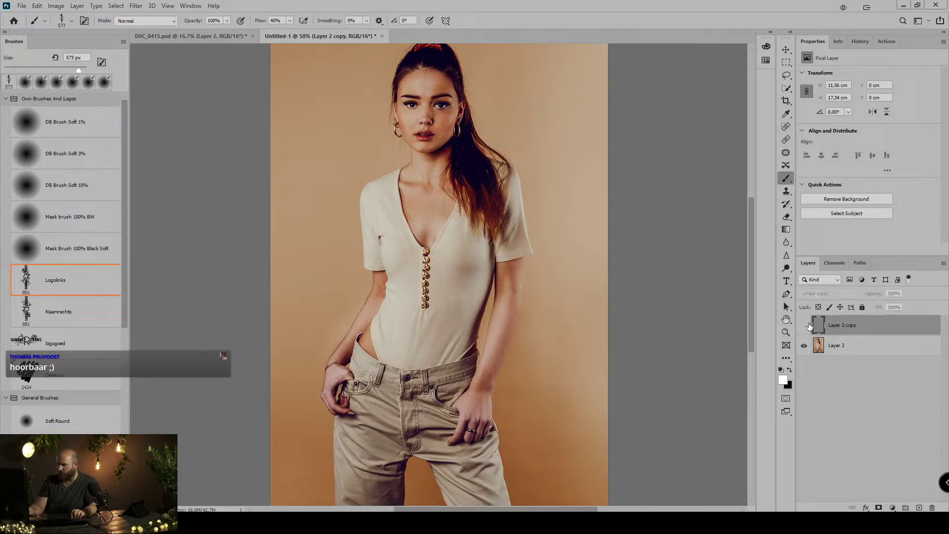
# Compare the sharpness of the face and hair with Layer 2 copy hidden and shown
pyautogui.scroll(6, 442, 103)
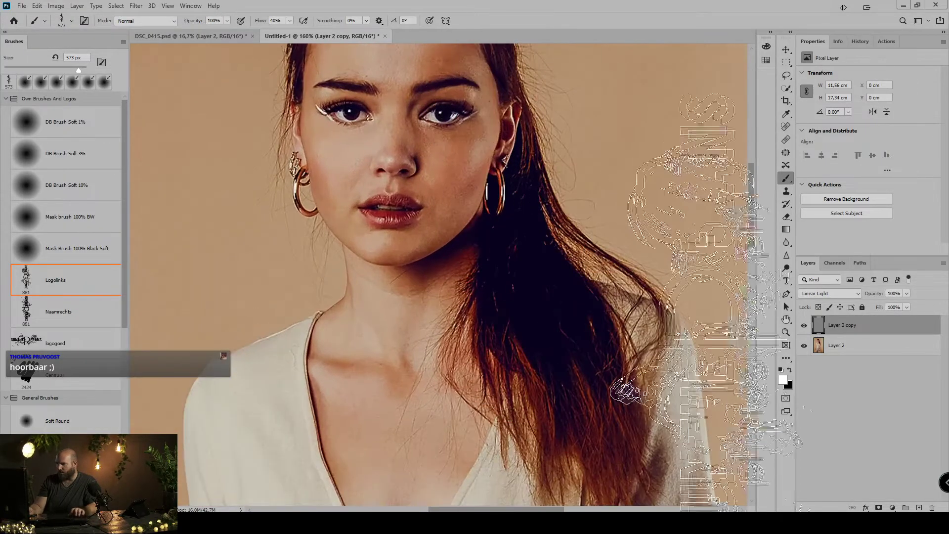
pyautogui.click(804, 326)
pyautogui.click(804, 327)
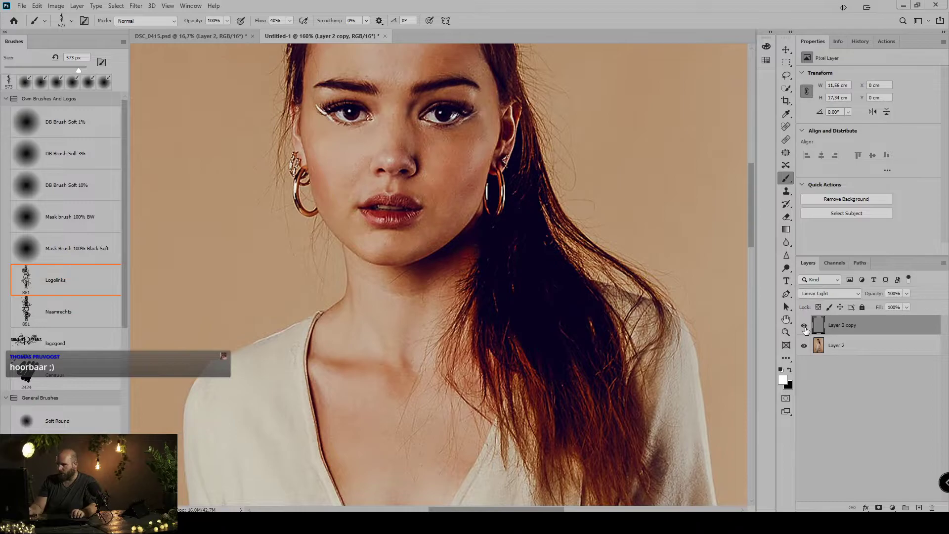
pyautogui.click(804, 326)
pyautogui.click(805, 328)
pyautogui.click(804, 328)
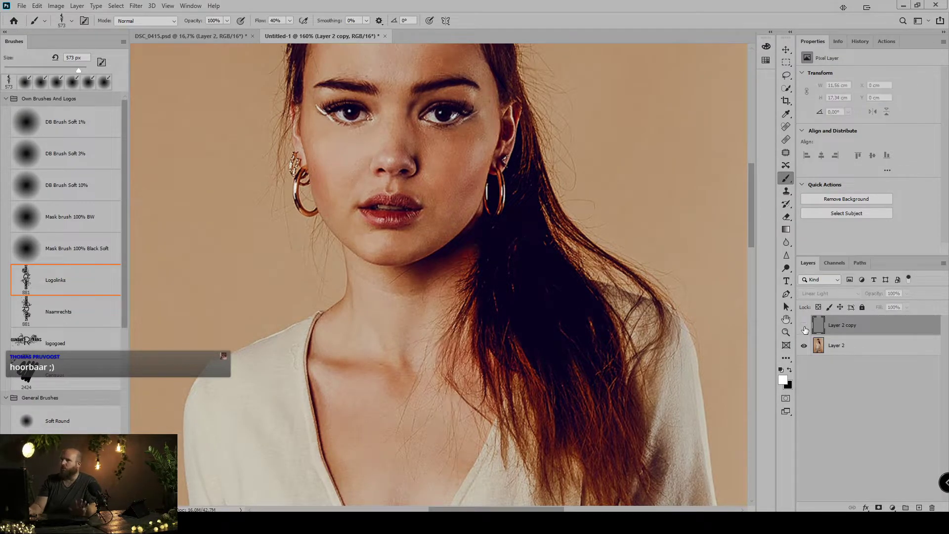
pyautogui.click(805, 329)
pyautogui.click(805, 329)
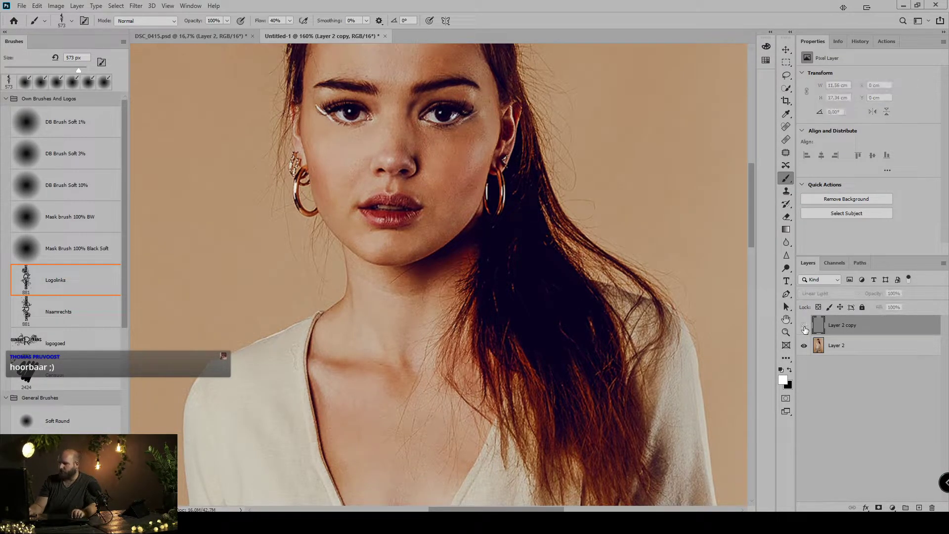
pyautogui.click(805, 328)
pyautogui.click(805, 329)
pyautogui.click(805, 328)
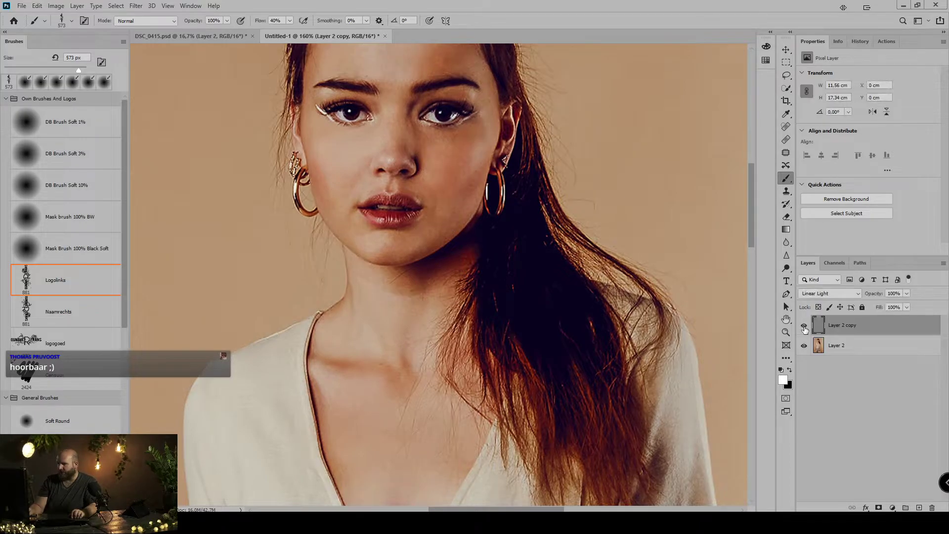
pyautogui.hotkey('ctrl', '0')
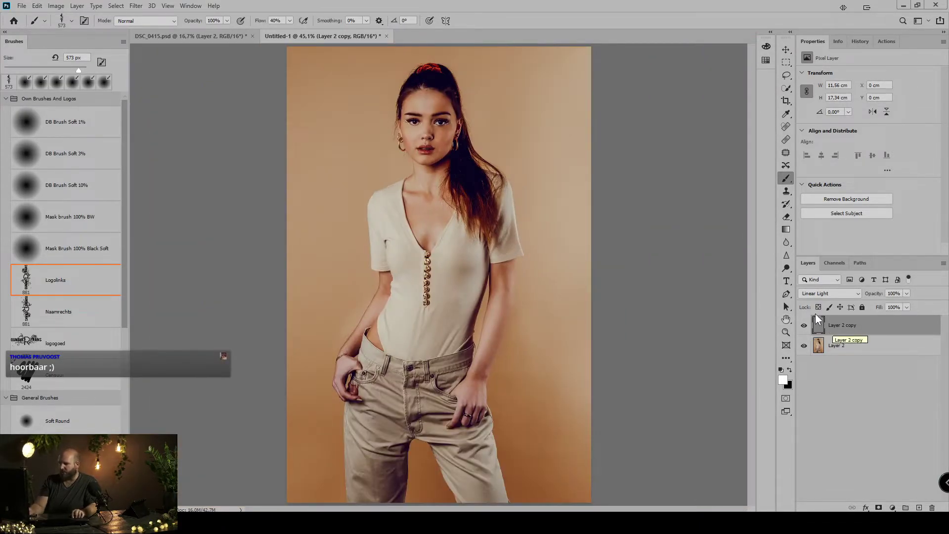
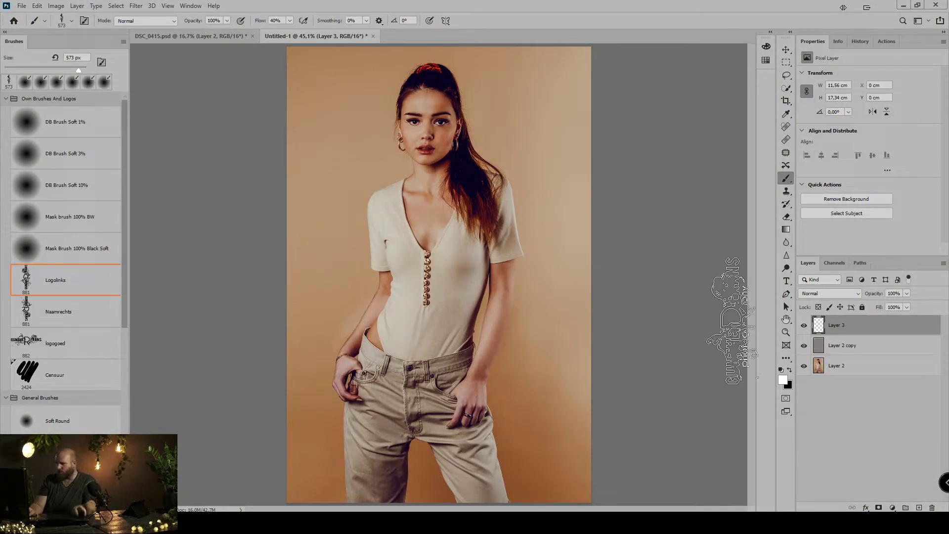
# Stamp the visible layers onto Layer 3 as a desaturated image in the Soft Light blend mode
pyautogui.hotkey('ctrl', 'shift', 'alt', 'e')
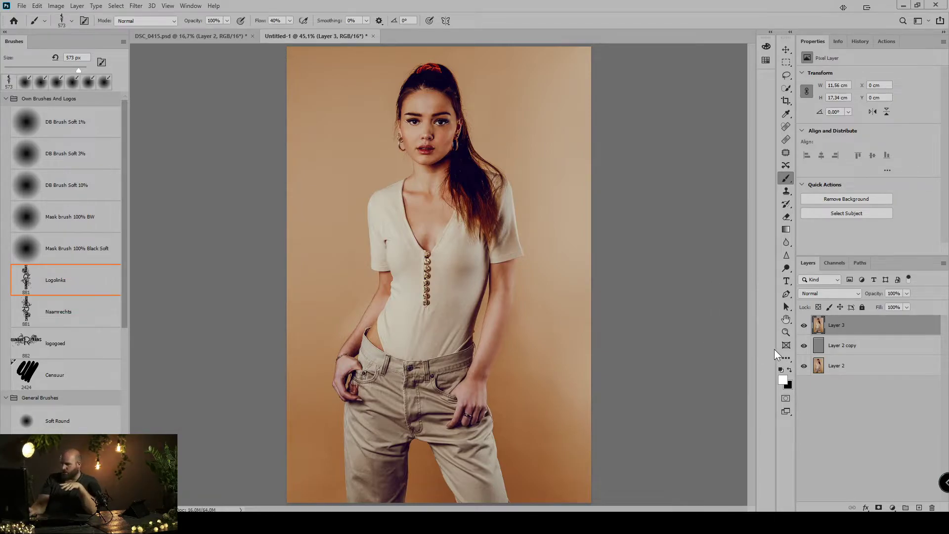
pyautogui.hotkey('ctrl', 'shift', 'u')
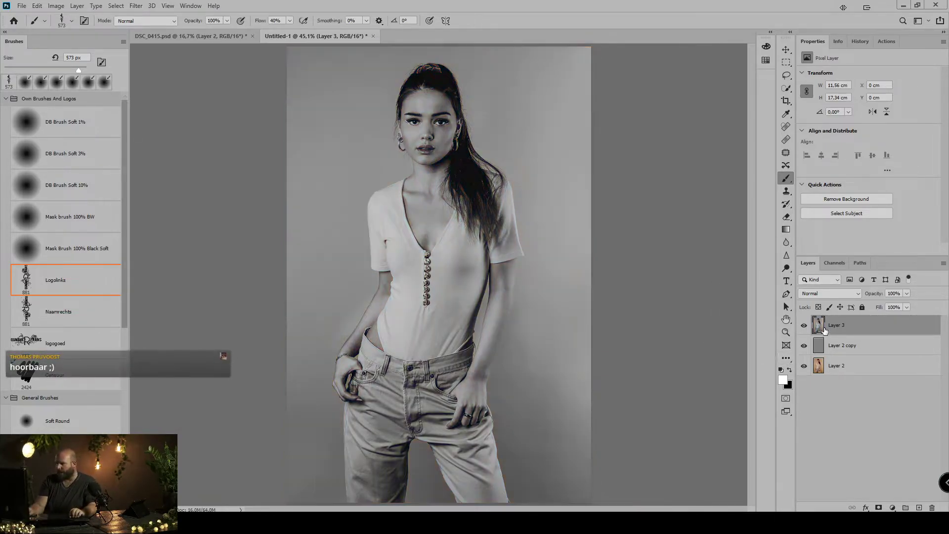
pyautogui.click(827, 293)
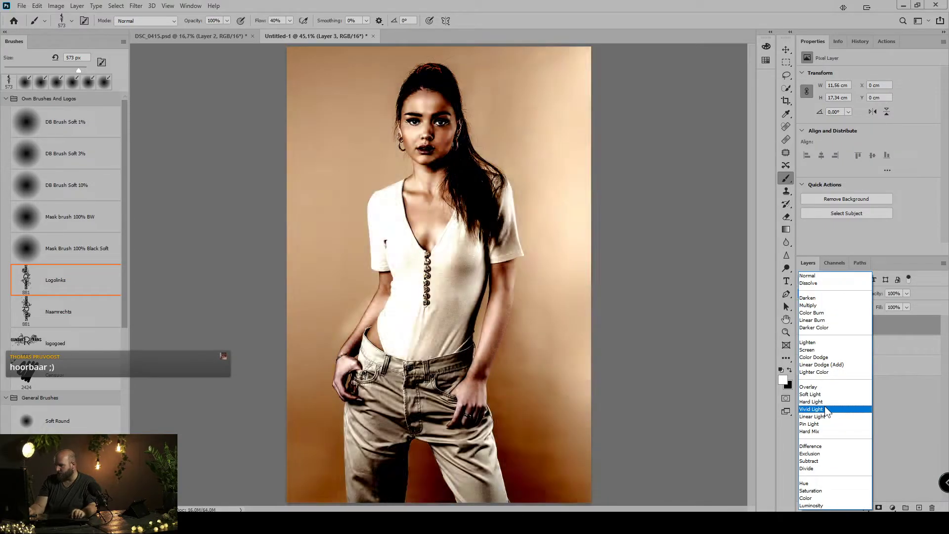
pyautogui.click(824, 394)
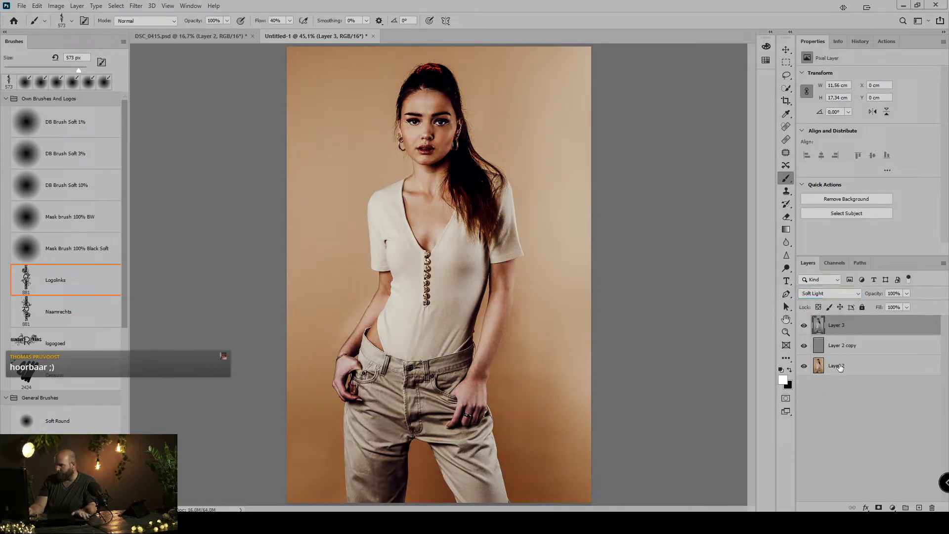
# Hide Layer 3 behind a black mask and apply a High Pass filter with a radius of 0,4 pixels to its image
pyautogui.keyDown('alt'); pyautogui.click(880, 508); pyautogui.keyUp('alt')
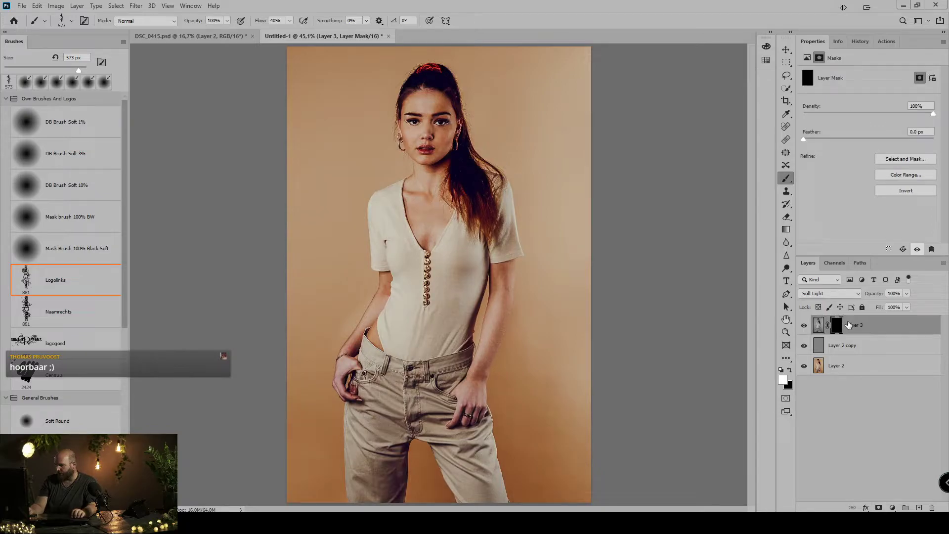
pyautogui.click(820, 326)
pyautogui.click(136, 6)
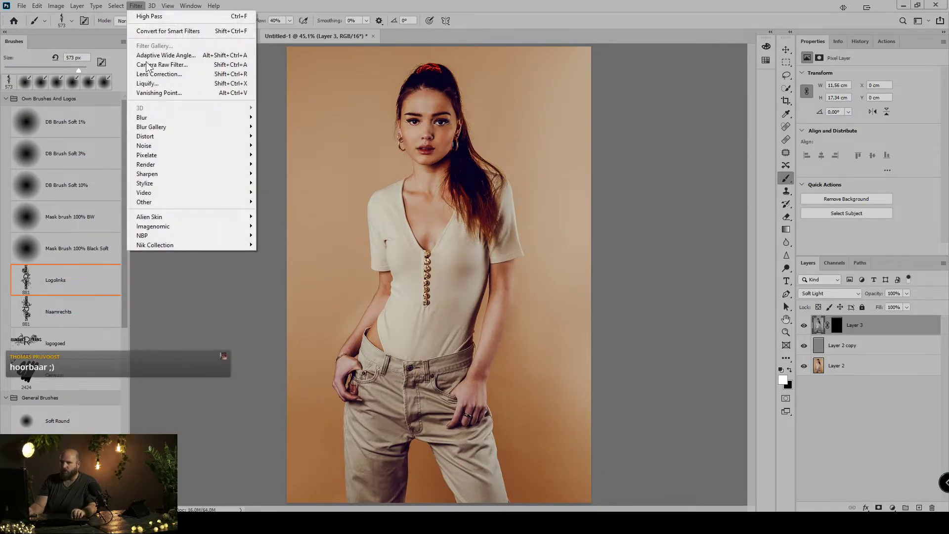
pyautogui.moveTo(197, 201)
pyautogui.click(280, 212)
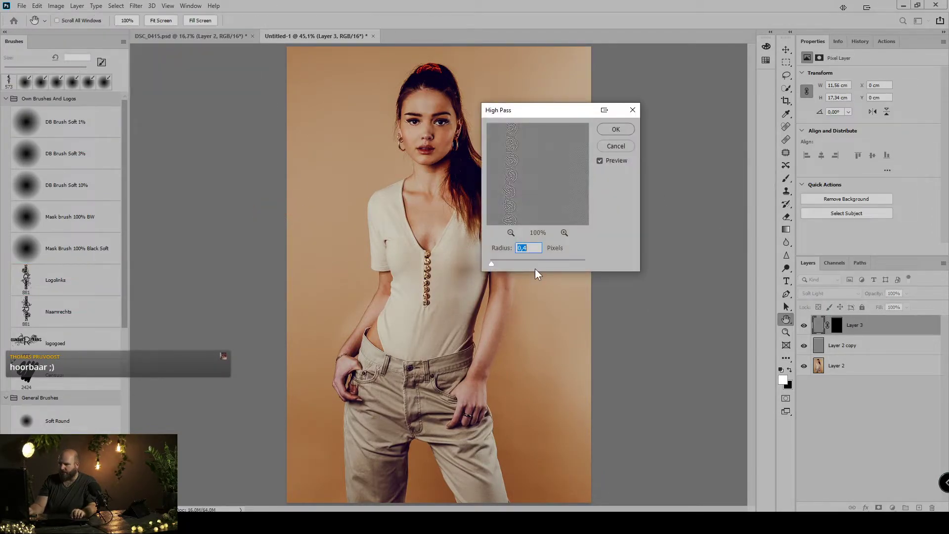
pyautogui.press('Return')
pyautogui.press('b')
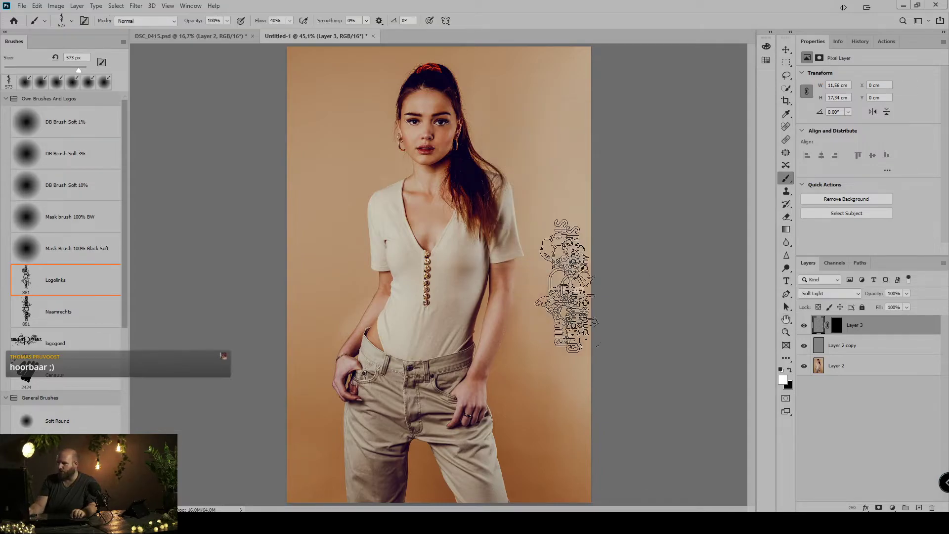
# Paint white over the face on Layer 3's mask with DB Brush Soft 10%, and compare the face with the layer hidden and shown
pyautogui.click(838, 331)
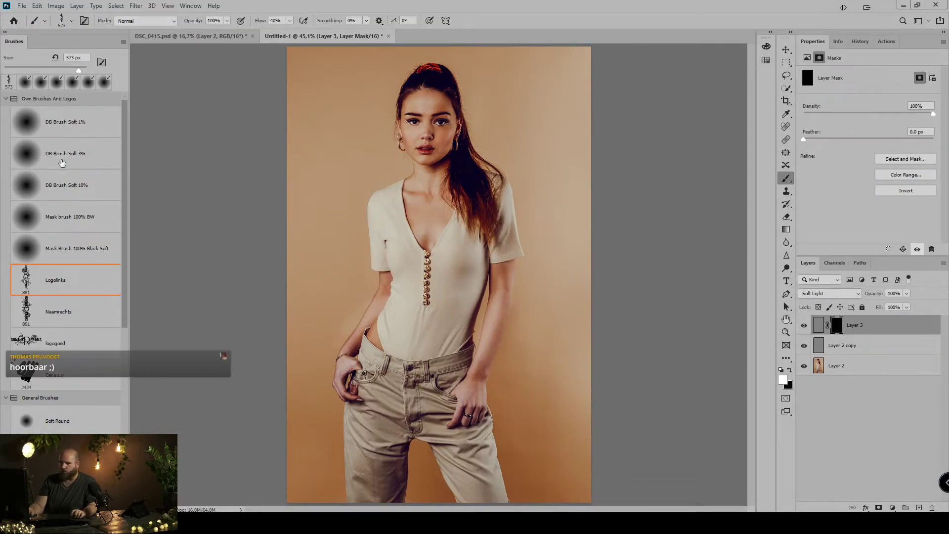
pyautogui.click(61, 185)
pyautogui.moveTo(413, 152)
pyautogui.mouseDown()
pyautogui.moveTo(432, 126)
pyautogui.moveTo(421, 119)
pyautogui.moveTo(442, 122)
pyautogui.mouseUp()
pyautogui.scroll(3, 442, 122)
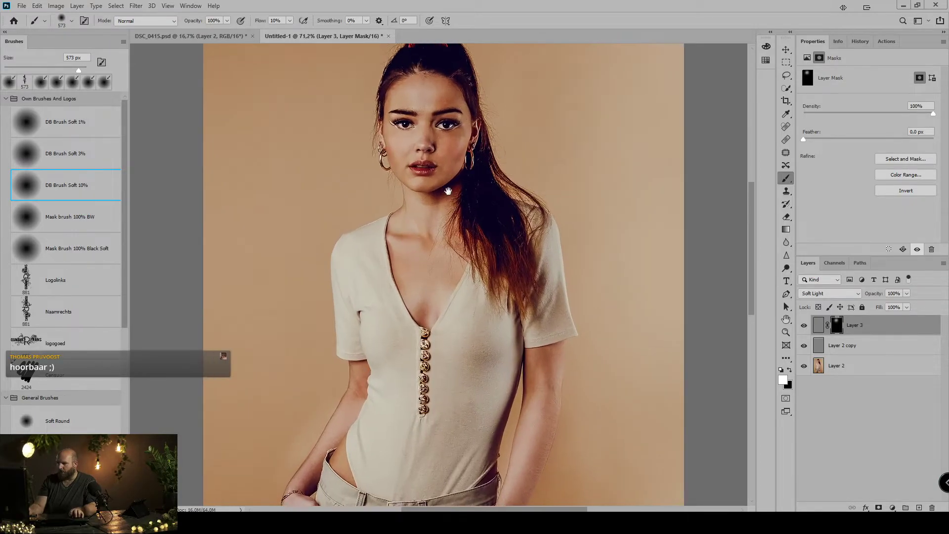
pyautogui.scroll(5, 418, 118)
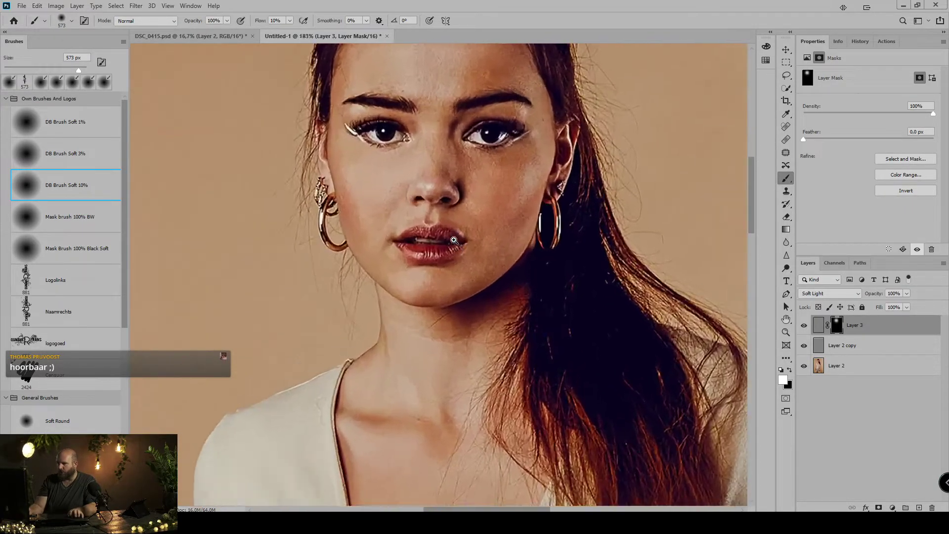
pyautogui.click(805, 327)
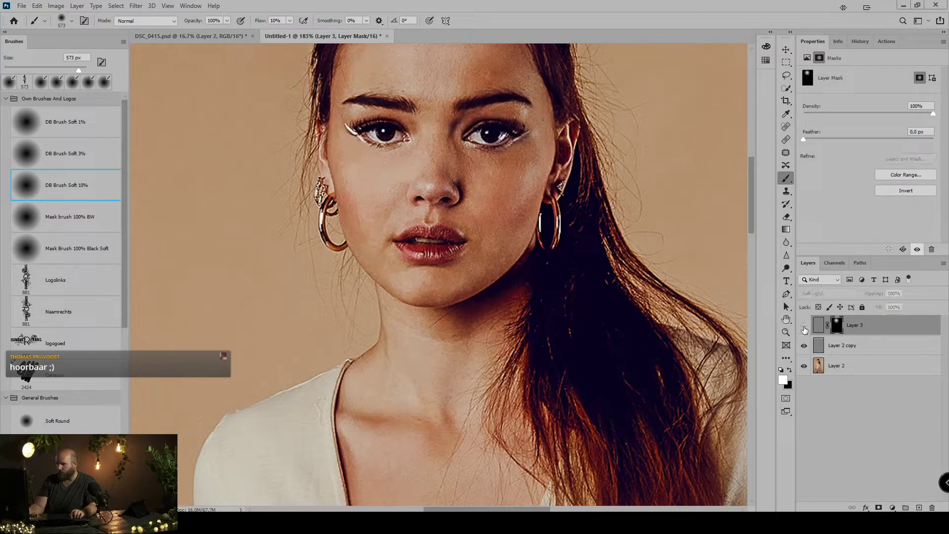
pyautogui.click(804, 327)
pyautogui.click(805, 327)
pyautogui.click(804, 329)
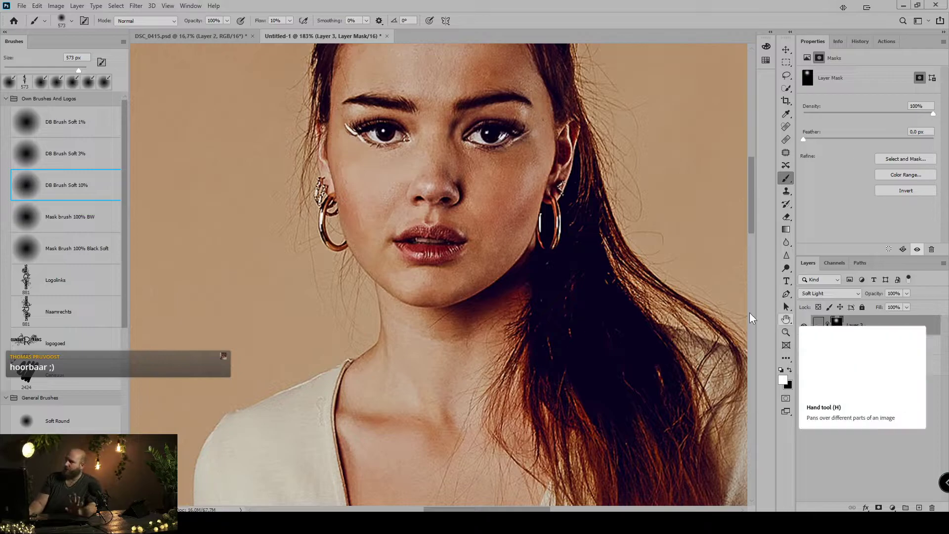
# Check the JPEG export settings and file size of the resized document in Save for Web, and cancel the export
pyautogui.click(387, 36)
pyautogui.click(514, 197)
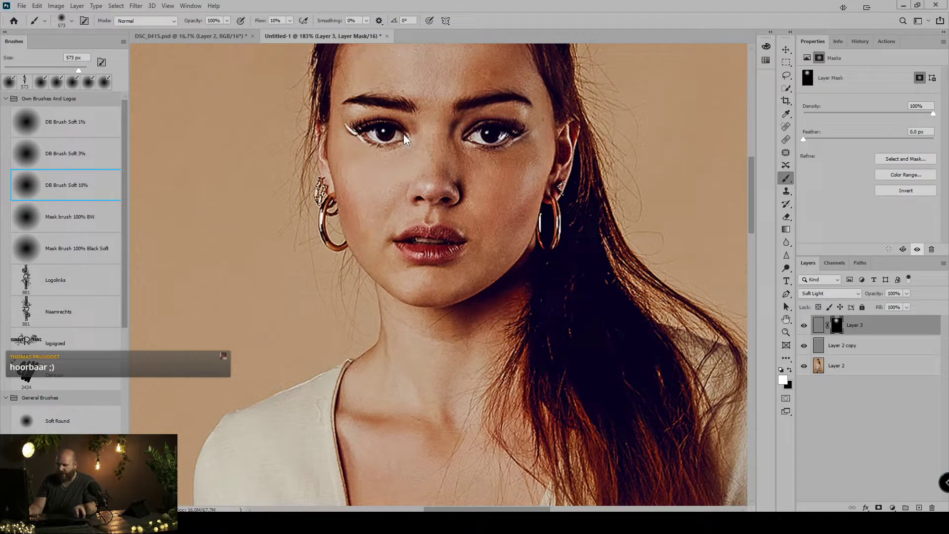
pyautogui.hotkey('ctrl', 'alt', 'shift', 's')
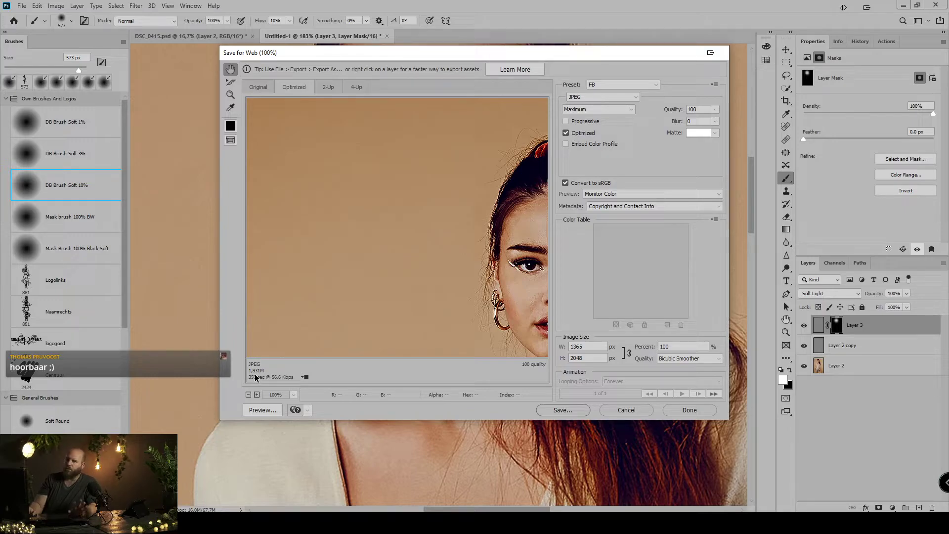
pyautogui.click(628, 410)
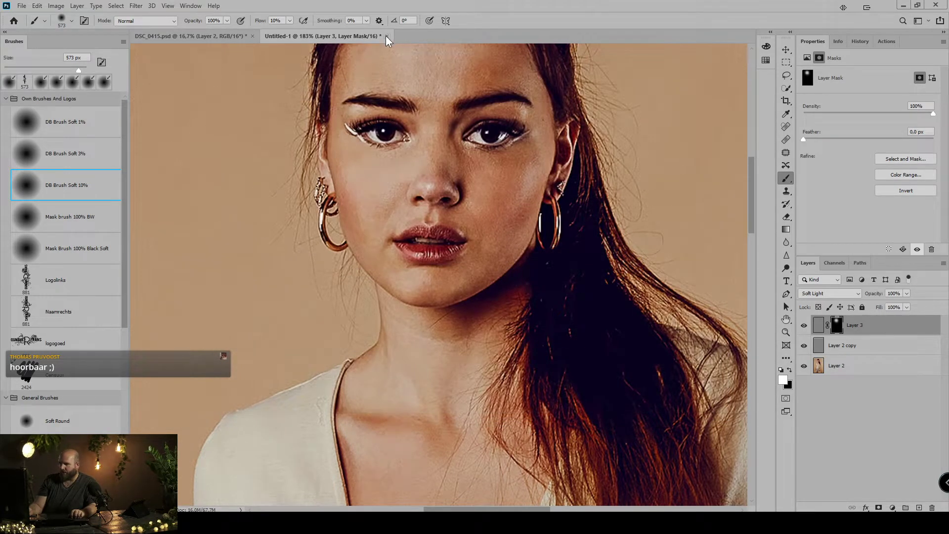
# Close the resized Untitled-1 document without saving it, and save DSC_0415.psd
pyautogui.click(387, 36)
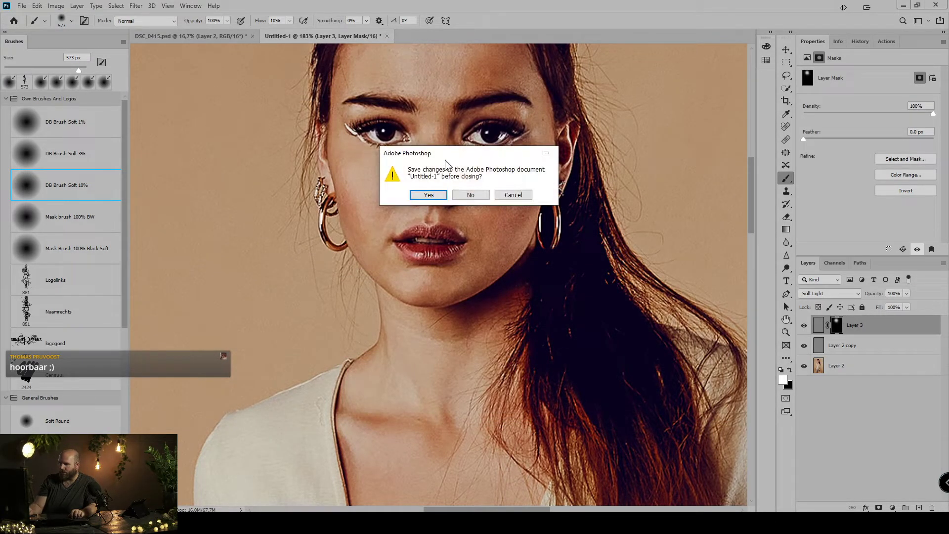
pyautogui.click(468, 194)
pyautogui.hotkey('ctrl', 's')
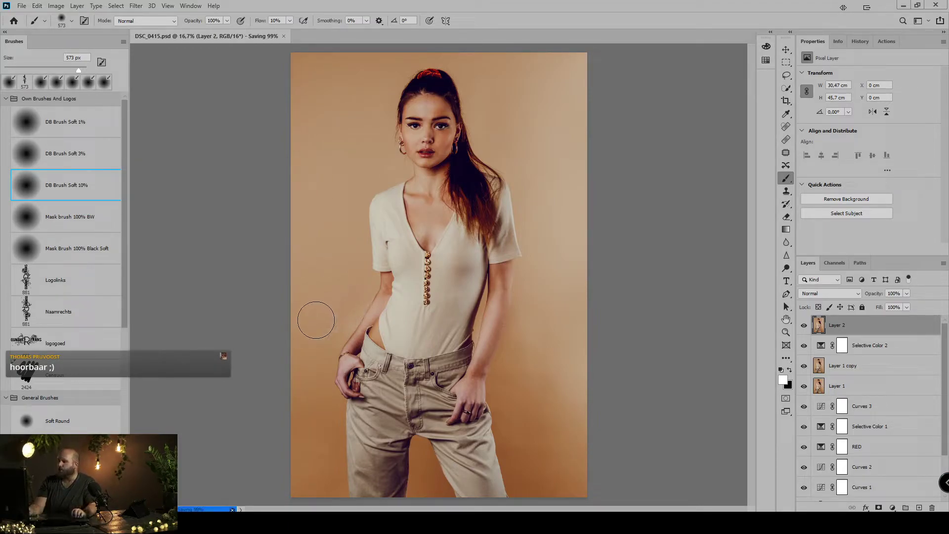
# Switch to Capture One and select the photo IMG_20200331_182745.jpg
pyautogui.hotkey('alt', 'Tab')
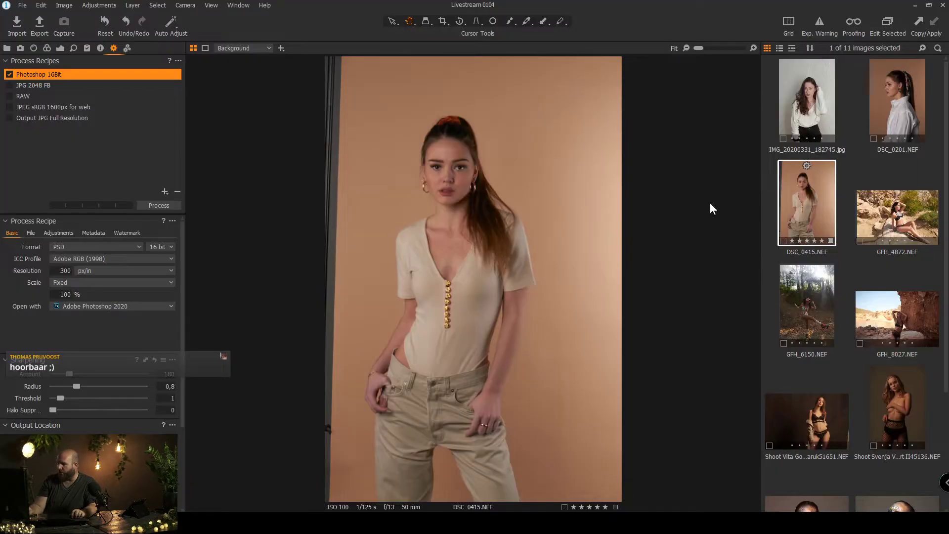
pyautogui.click(784, 111)
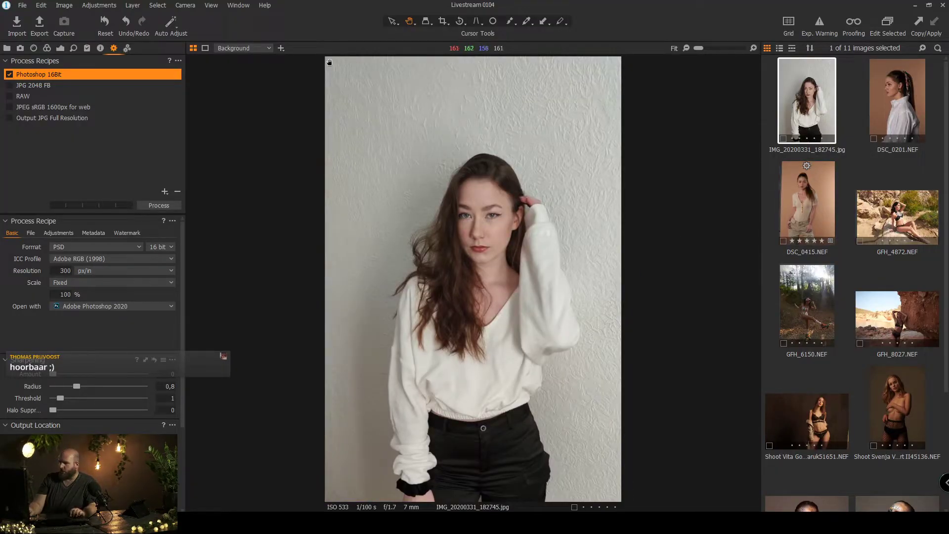
pyautogui.click(439, 20)
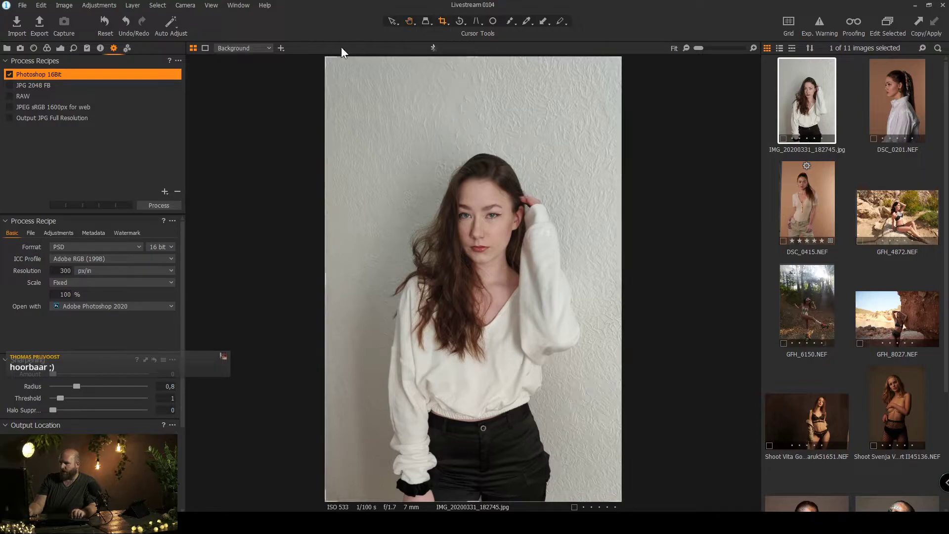
pyautogui.moveTo(327, 58); pyautogui.dragTo(333, 70)
pyautogui.hotkey('ctrl', 'z')
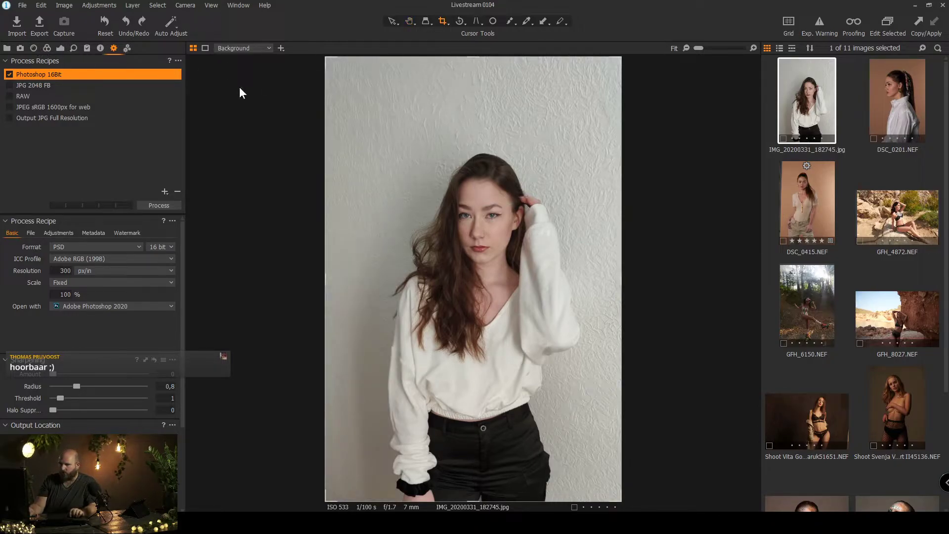
pyautogui.moveTo(327, 56); pyautogui.dragTo(335, 74)
pyautogui.hotkey('ctrl', 'z')
pyautogui.hotkey('ctrl', 'z')
# Set the crop ratio to Original and crop the photo tighter around the woman to 6,37 x 9,56 in
pyautogui.click(33, 48)
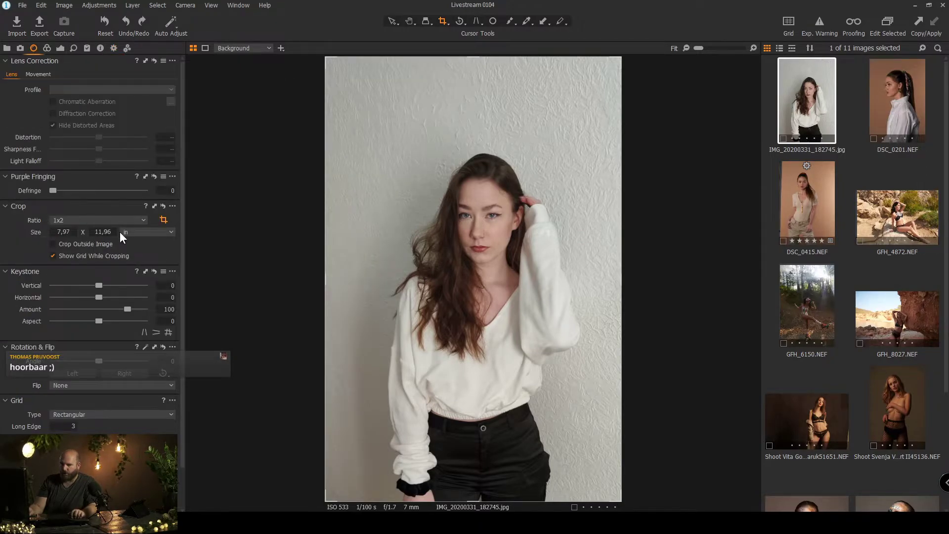
pyautogui.click(143, 220)
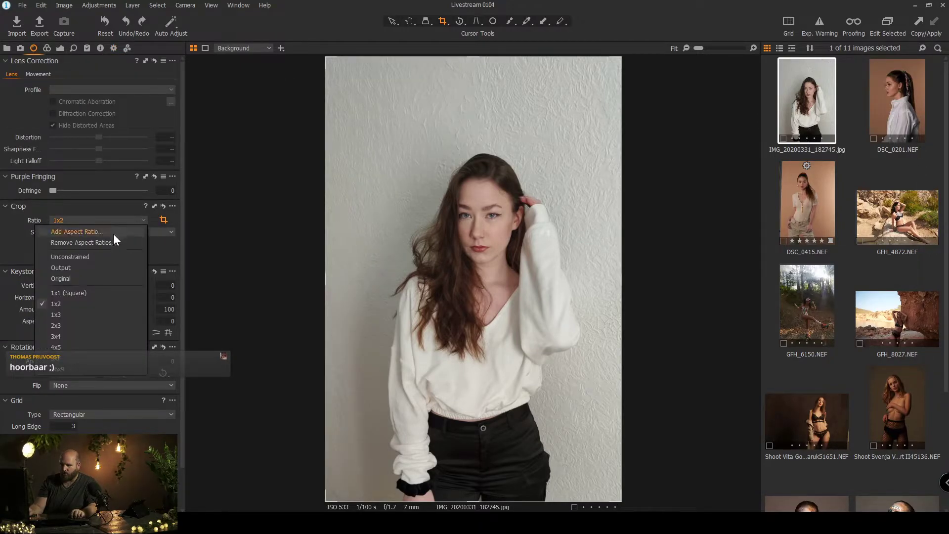
pyautogui.click(88, 279)
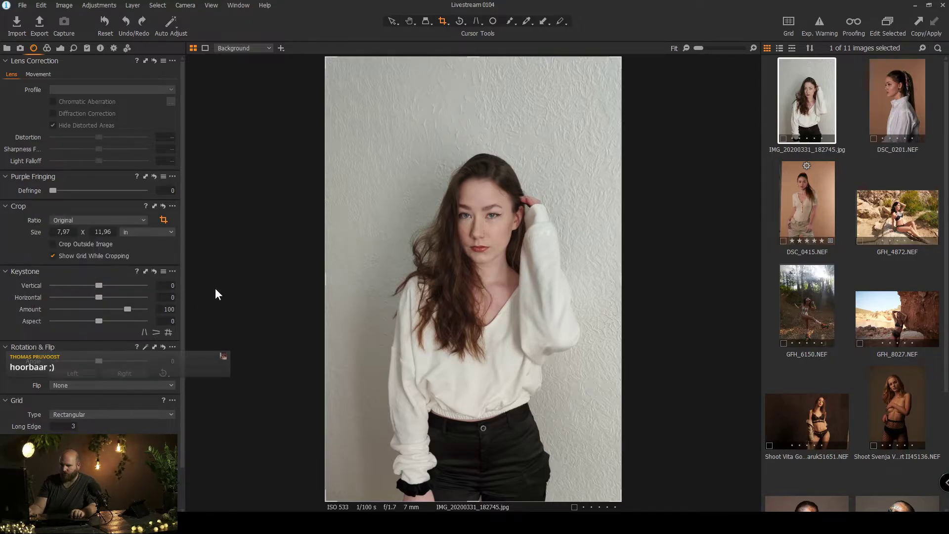
pyautogui.moveTo(327, 59); pyautogui.dragTo(401, 161)
pyautogui.moveTo(422, 197); pyautogui.dragTo(393, 197)
pyautogui.moveTo(366, 162); pyautogui.dragTo(357, 147)
pyautogui.moveTo(377, 186); pyautogui.dragTo(392, 192)
pyautogui.press('z')
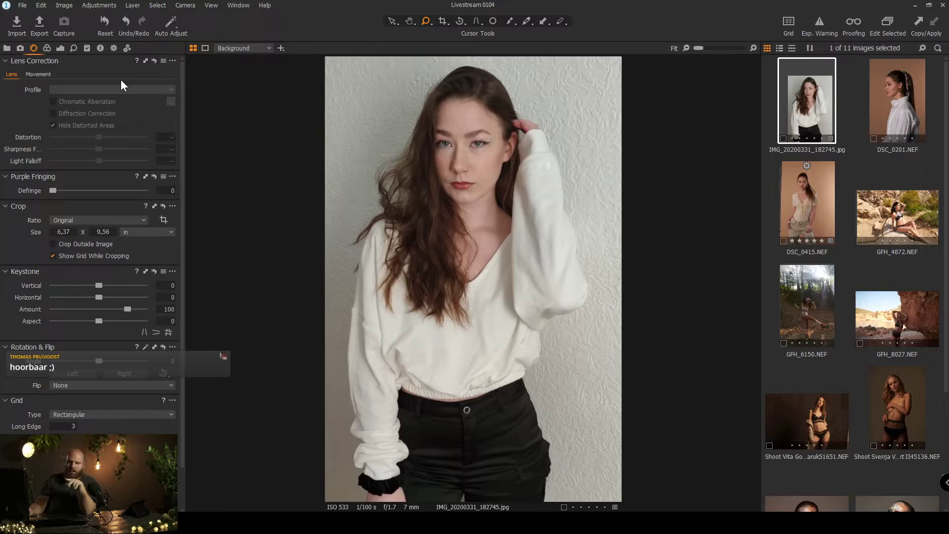
# Process the cropped photo with the Photoshop 16Bit recipe and duplicate its Background layer in Photoshop
pyautogui.click(114, 47)
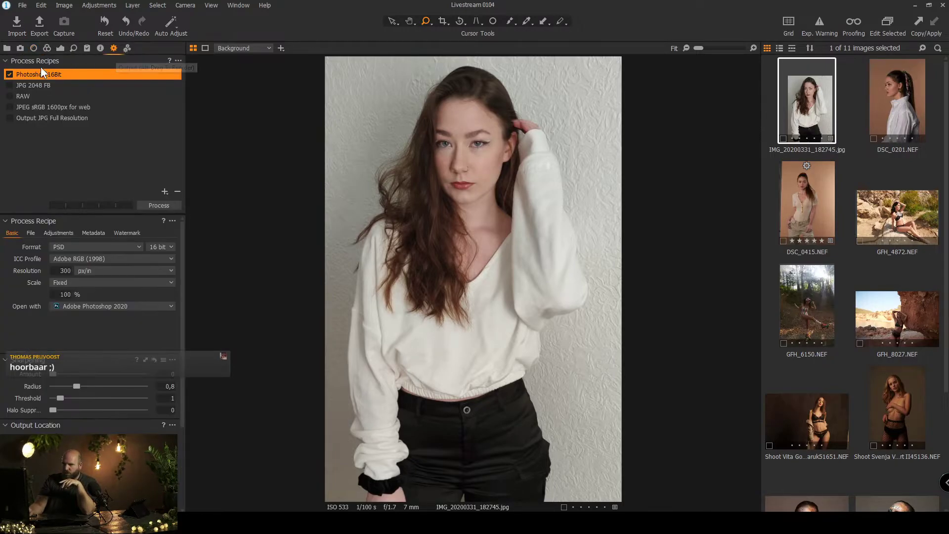
pyautogui.click(154, 205)
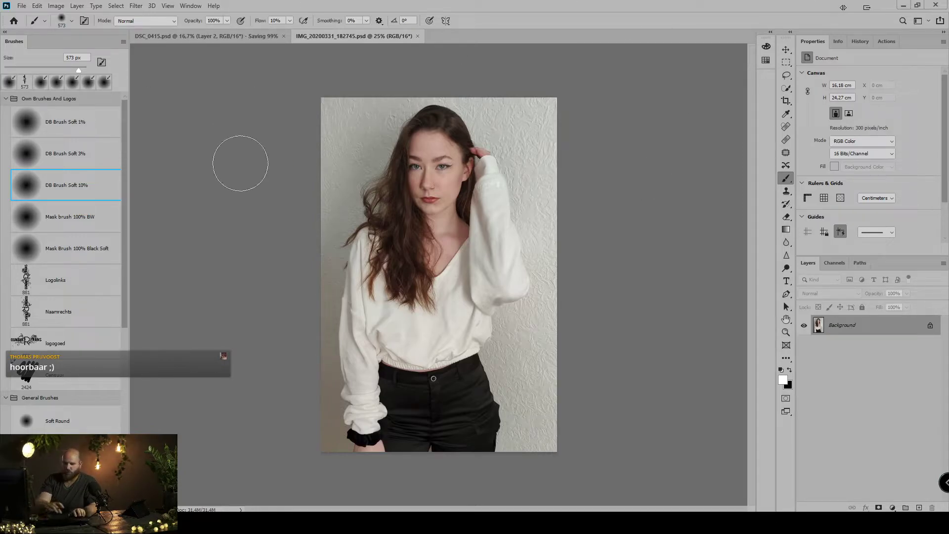
pyautogui.hotkey('ctrl', 'j')
pyautogui.press('j')
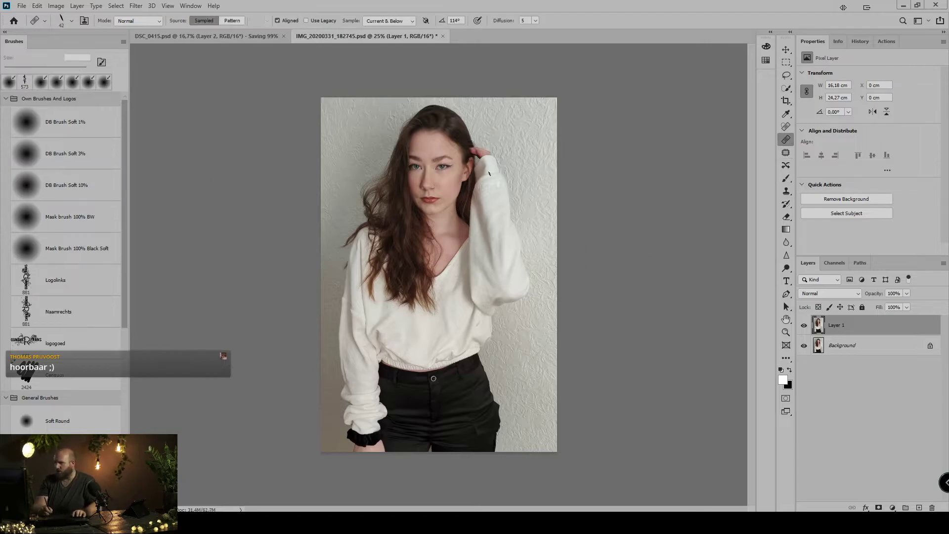
pyautogui.moveTo(433, 151)
pyautogui.mouseDown()
pyautogui.moveTo(491, 213)
pyautogui.moveTo(486, 237)
pyautogui.mouseUp()
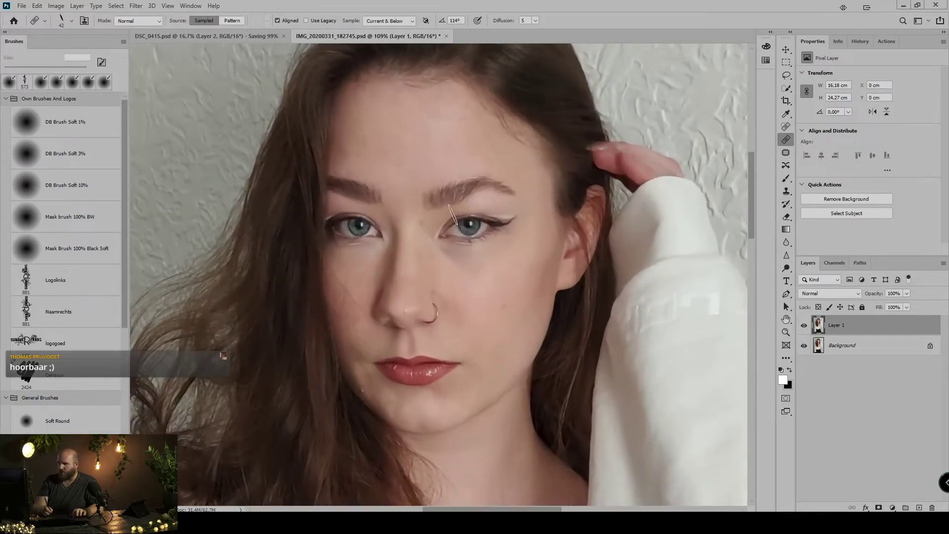
pyautogui.moveTo(415, 167)
pyautogui.mouseDown()
pyautogui.moveTo(398, 172)
pyautogui.moveTo(370, 143)
pyautogui.mouseUp()
pyautogui.click(369, 143)
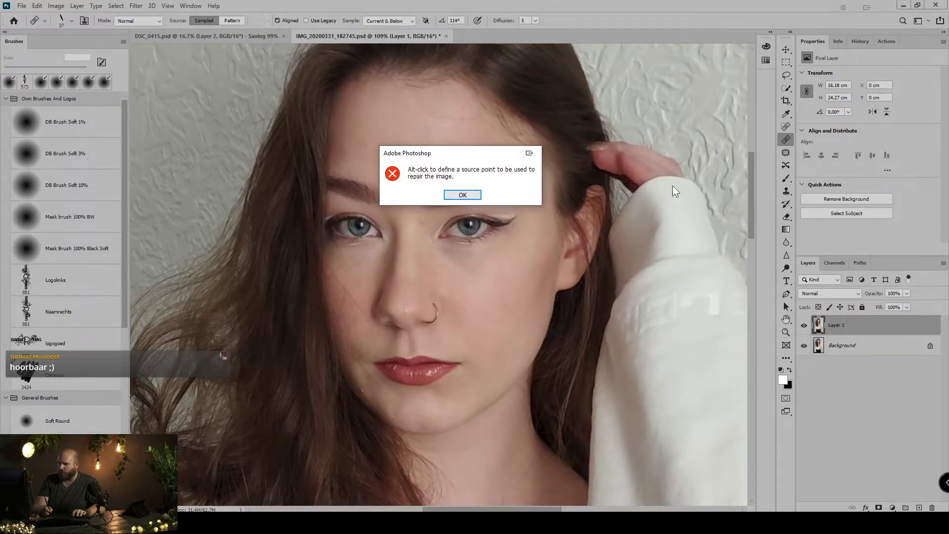
pyautogui.click(463, 195)
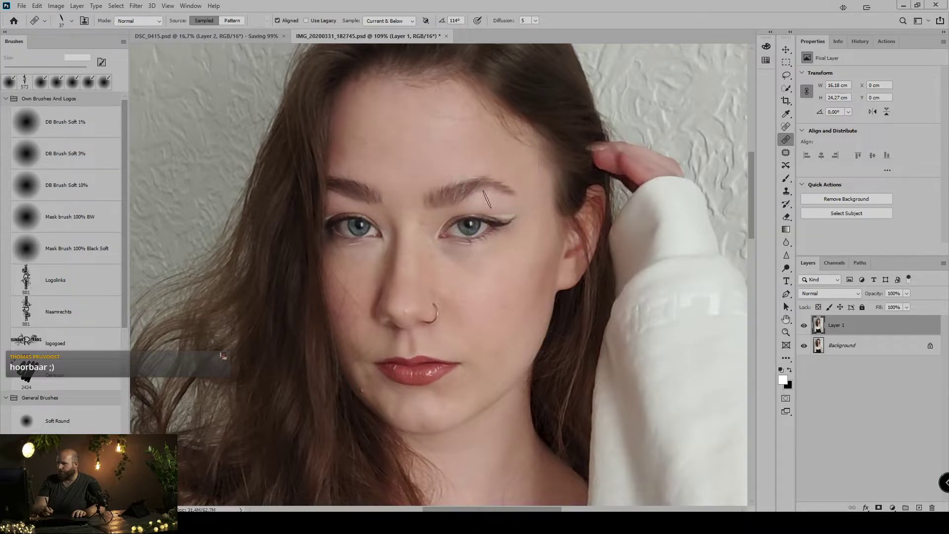
# Remove the small blemishes on the forehead and beside the eye with the Spot Healing Brush in Content-Aware mode
pyautogui.click(786, 127)
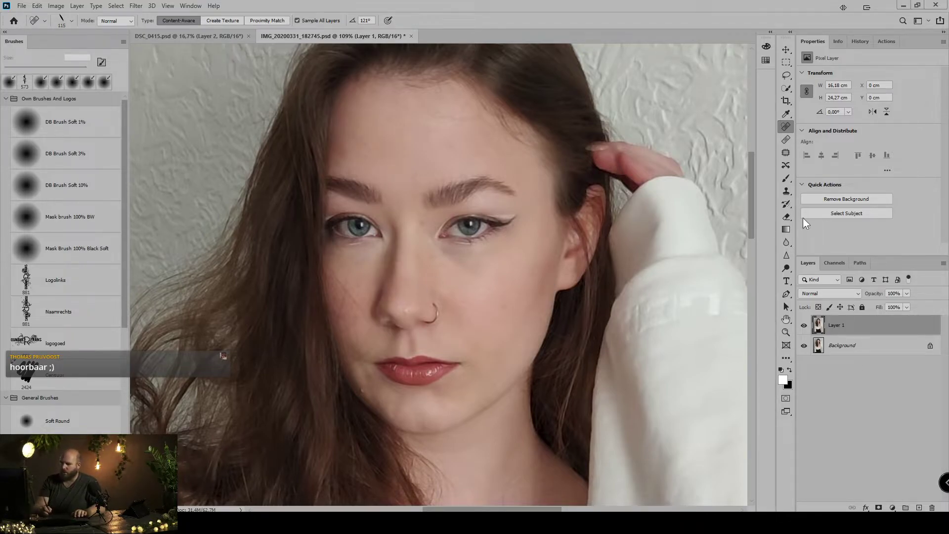
pyautogui.moveTo(454, 164); pyautogui.dragTo(429, 162)
pyautogui.moveTo(429, 107); pyautogui.dragTo(520, 153)
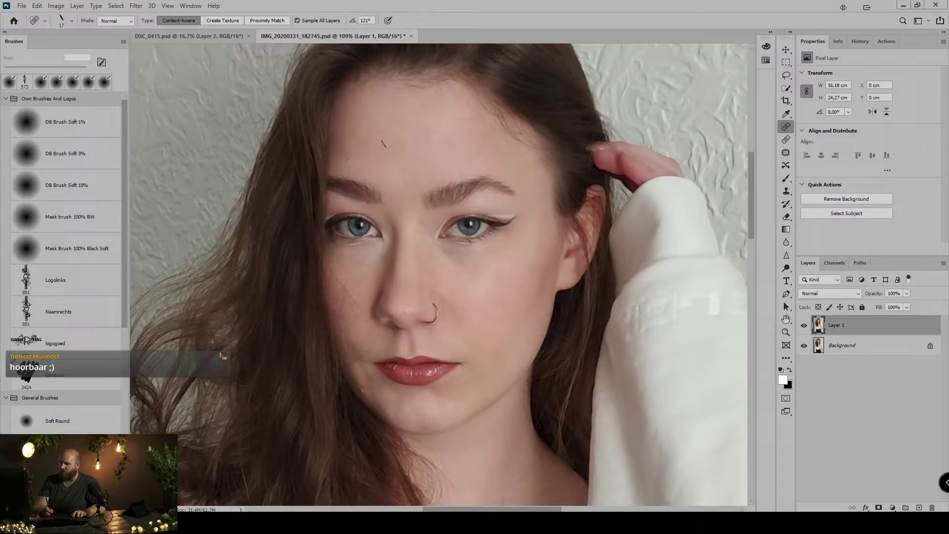
pyautogui.moveTo(348, 137); pyautogui.dragTo(349, 138)
pyautogui.click(347, 246)
# Lighten the shadow under the eye nearest the loose hair with the Clone Stamp at 10% flow, sampling the cheek skin
pyautogui.scroll(3, 359, 262)
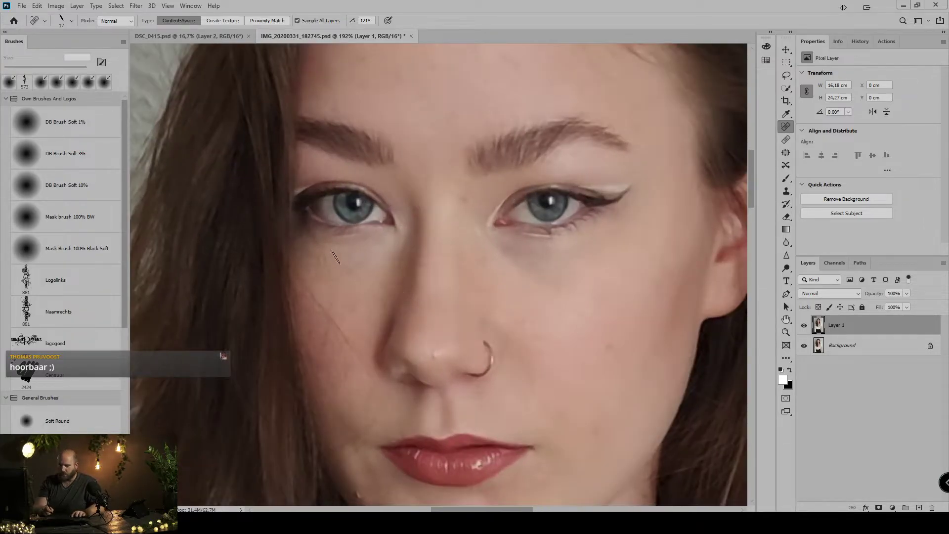
pyautogui.press('s')
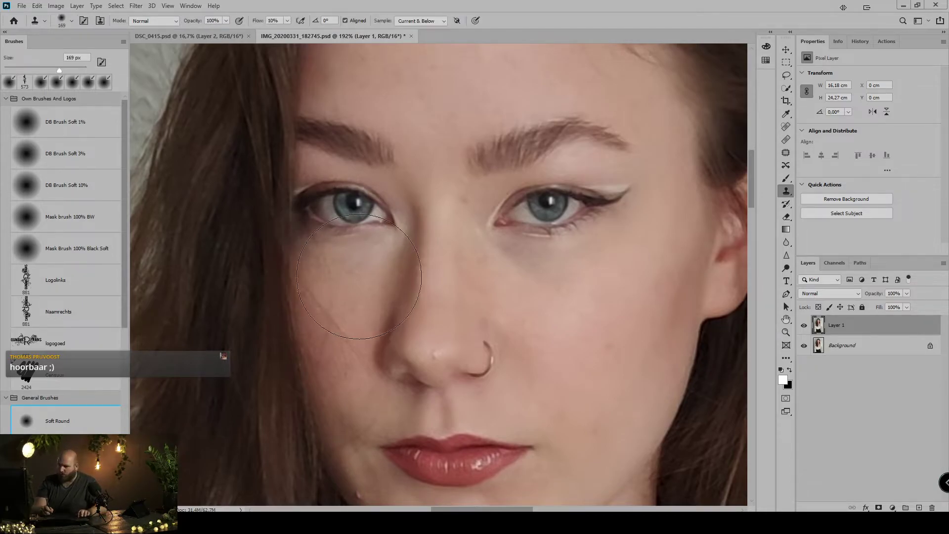
pyautogui.rightClick(267, 257)
pyautogui.press('super')
pyautogui.press('super')
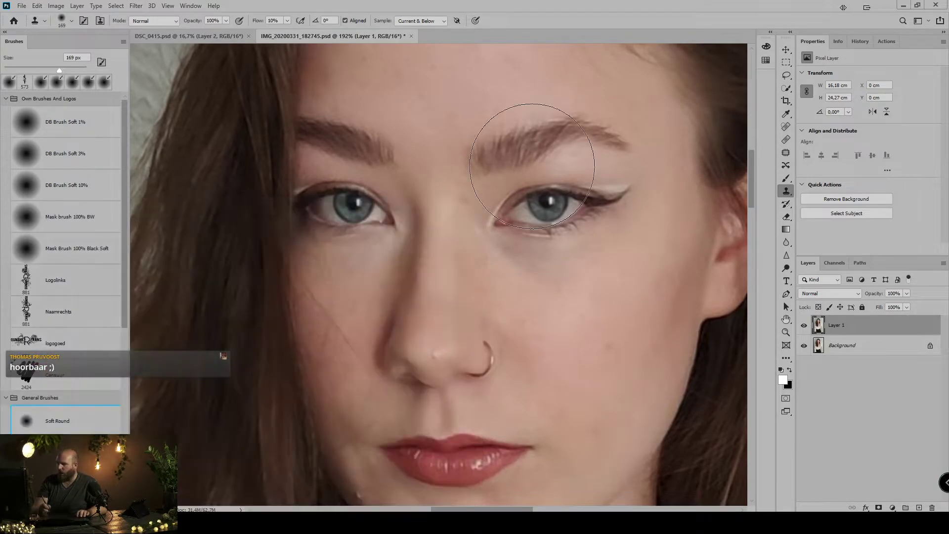
pyautogui.moveTo(463, 249)
pyautogui.mouseDown()
pyautogui.moveTo(394, 265)
pyautogui.moveTo(364, 285)
pyautogui.moveTo(390, 274)
pyautogui.mouseUp()
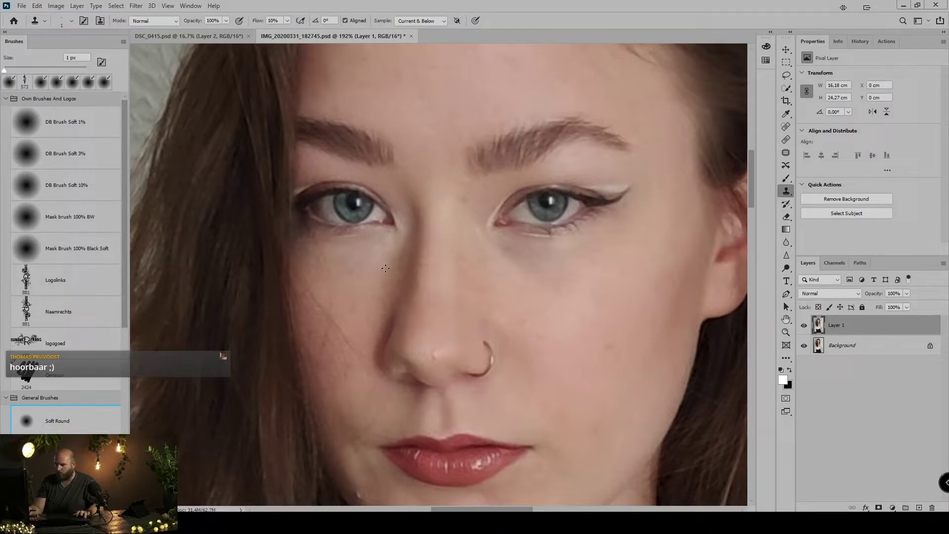
pyautogui.moveTo(385, 267); pyautogui.dragTo(419, 279)
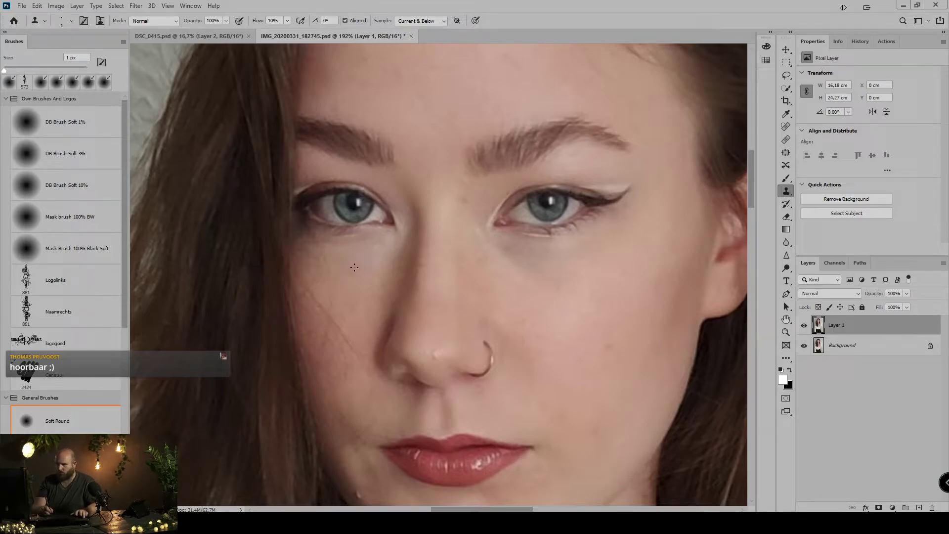
pyautogui.moveTo(369, 277); pyautogui.dragTo(386, 280)
pyautogui.keyDown('alt'); pyautogui.click(379, 277); pyautogui.keyUp('alt')
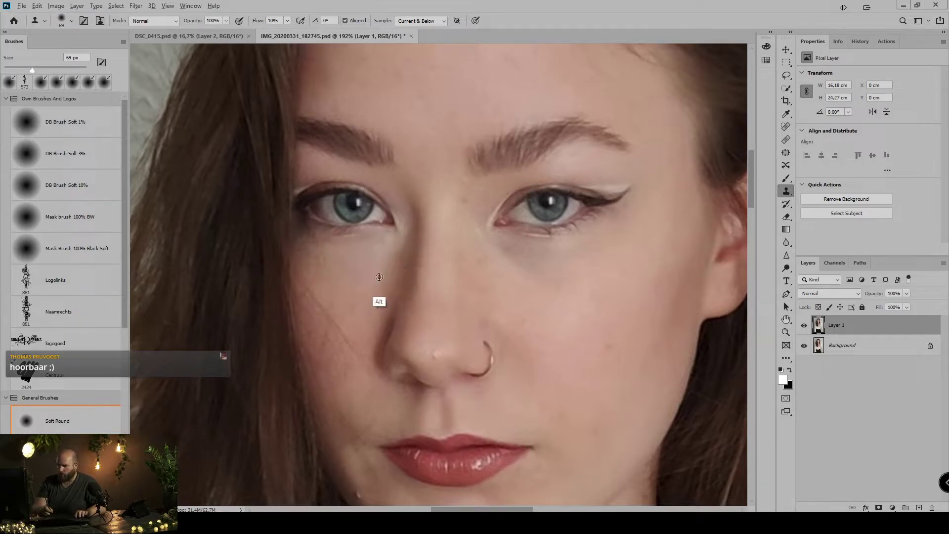
pyautogui.moveTo(385, 259)
pyautogui.mouseDown()
pyautogui.moveTo(313, 268)
pyautogui.moveTo(374, 280)
pyautogui.mouseUp()
# Lighten the shadow under the other eye with a 23 px Clone Stamp, sampling the cheek skin below it
pyautogui.keyDown('alt'); pyautogui.click(495, 271); pyautogui.keyUp('alt')
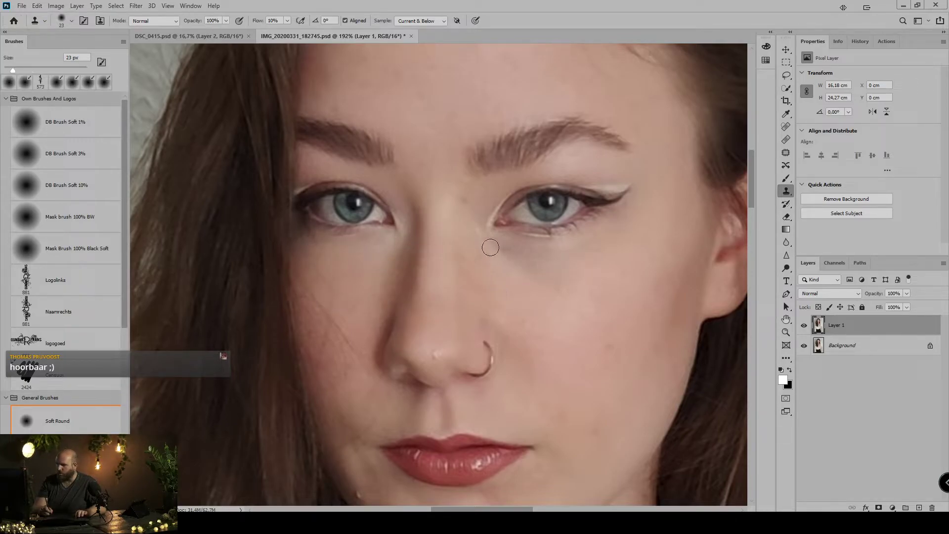
pyautogui.moveTo(491, 247)
pyautogui.mouseDown()
pyautogui.moveTo(527, 263)
pyautogui.moveTo(560, 261)
pyautogui.mouseUp()
pyautogui.keyDown('alt'); pyautogui.click(552, 272); pyautogui.keyUp('alt')
pyautogui.keyDown('alt'); pyautogui.click(543, 267); pyautogui.keyUp('alt')
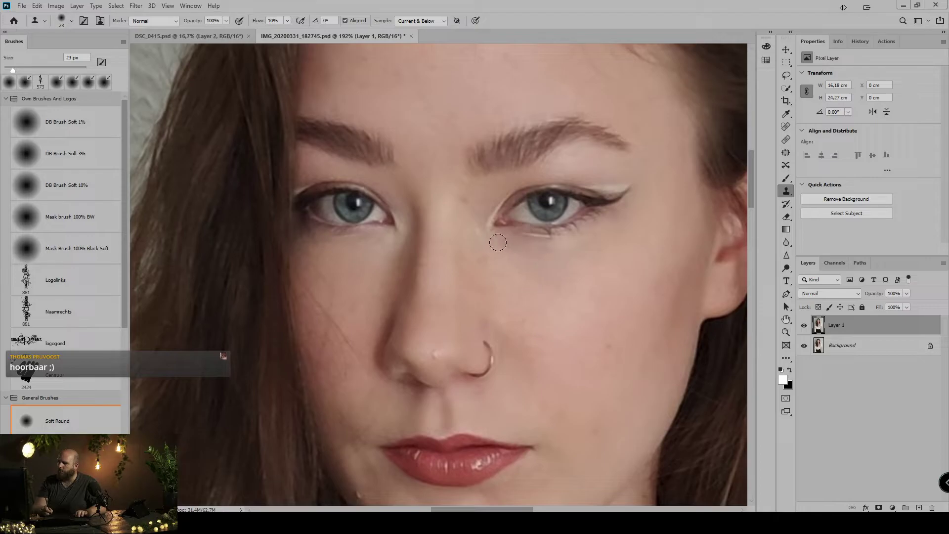
pyautogui.moveTo(498, 242); pyautogui.dragTo(564, 264)
pyautogui.keyDown('alt'); pyautogui.click(553, 274); pyautogui.keyUp('alt')
pyautogui.keyDown('alt'); pyautogui.click(565, 285); pyautogui.keyUp('alt')
pyautogui.moveTo(485, 258)
pyautogui.mouseDown()
pyautogui.moveTo(544, 277)
pyautogui.moveTo(445, 248)
pyautogui.mouseUp()
pyautogui.hotkey('ctrl', '-')
pyautogui.hotkey('ctrl', '-')
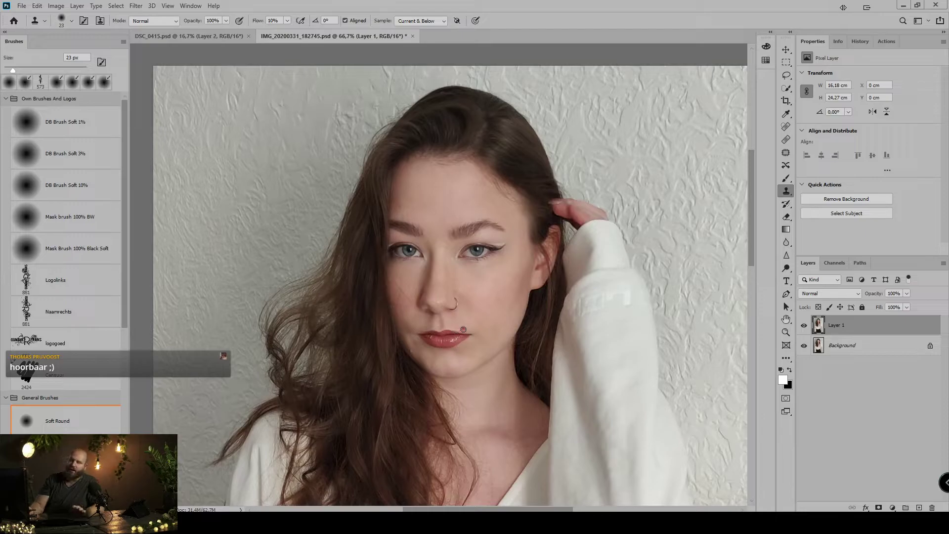
# Remove the shiny highlight on the nose tip and the spot on the jaw edge with the Spot Healing Brush
pyautogui.scroll(5, 453, 340)
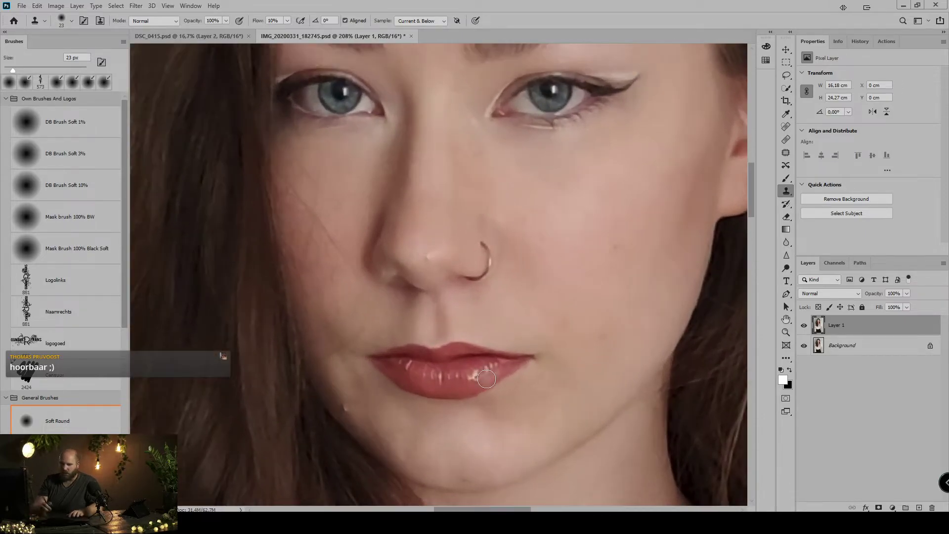
pyautogui.press('j')
pyautogui.press('alt')
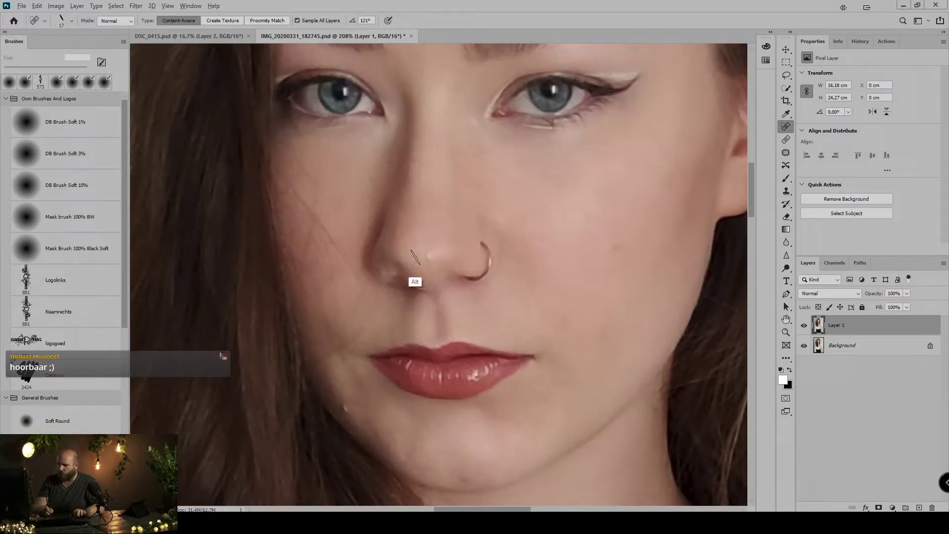
pyautogui.moveTo(424, 258)
pyautogui.mouseDown()
pyautogui.moveTo(412, 287)
pyautogui.moveTo(435, 257)
pyautogui.mouseUp()
pyautogui.click(424, 253)
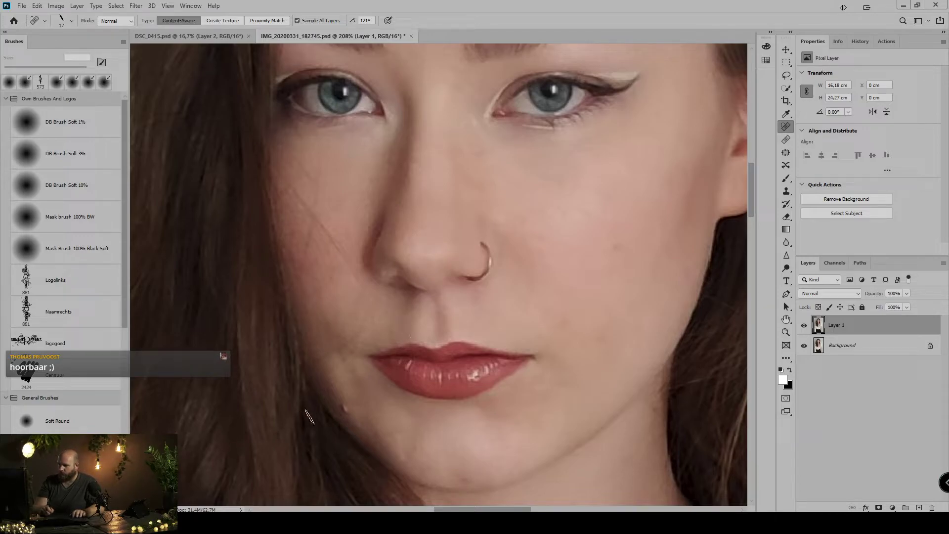
pyautogui.click(342, 412)
pyautogui.click(340, 410)
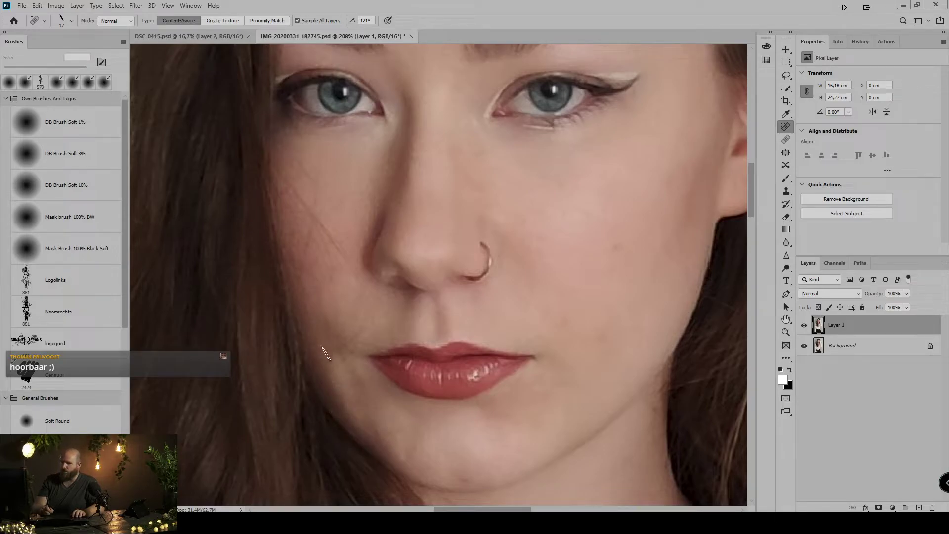
# Heal the remaining small marks around the mouth, chin and skin with the Spot Healing Brush
pyautogui.moveTo(324, 356)
pyautogui.mouseDown()
pyautogui.moveTo(378, 339)
pyautogui.moveTo(372, 327)
pyautogui.mouseUp()
pyautogui.moveTo(375, 431); pyautogui.dragTo(410, 445)
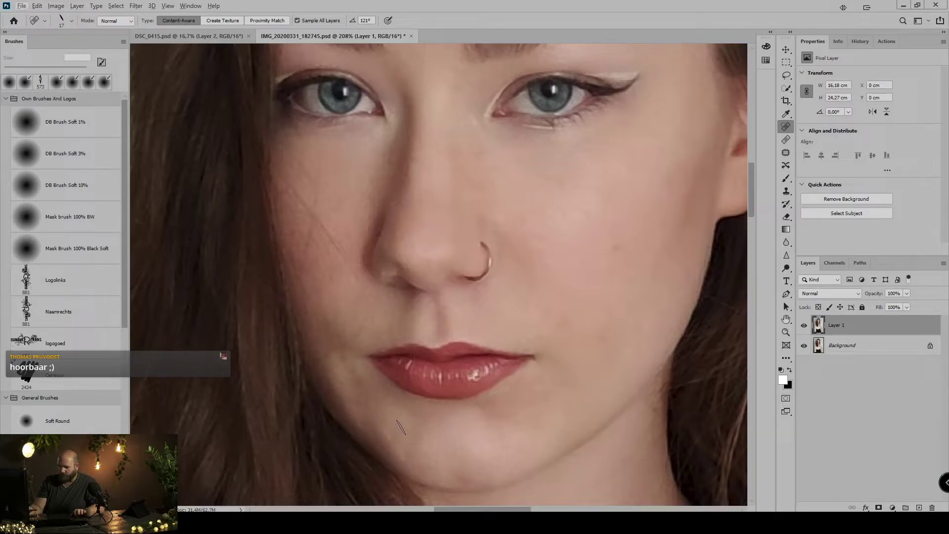
pyautogui.moveTo(388, 430)
pyautogui.mouseDown()
pyautogui.moveTo(380, 437)
pyautogui.moveTo(403, 455)
pyautogui.moveTo(401, 467)
pyautogui.moveTo(418, 464)
pyautogui.mouseUp()
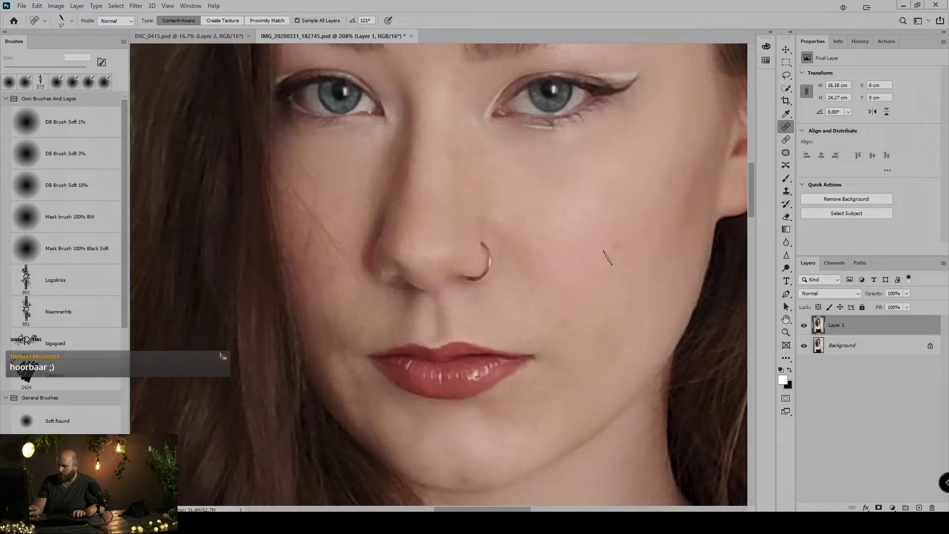
pyautogui.moveTo(369, 194); pyautogui.dragTo(371, 242)
pyautogui.moveTo(434, 216); pyautogui.dragTo(392, 241)
pyautogui.scroll(-10, 392, 241)
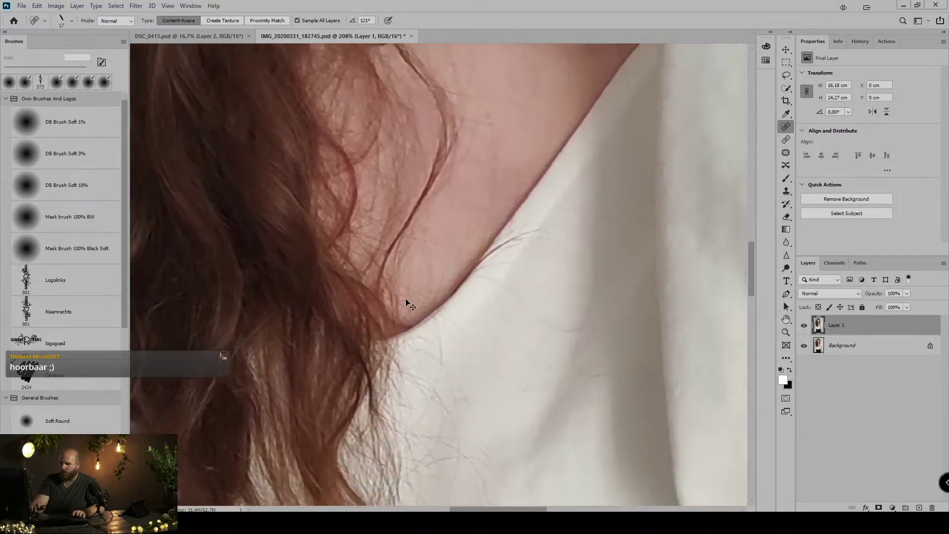
pyautogui.hotkey('ctrl', '0')
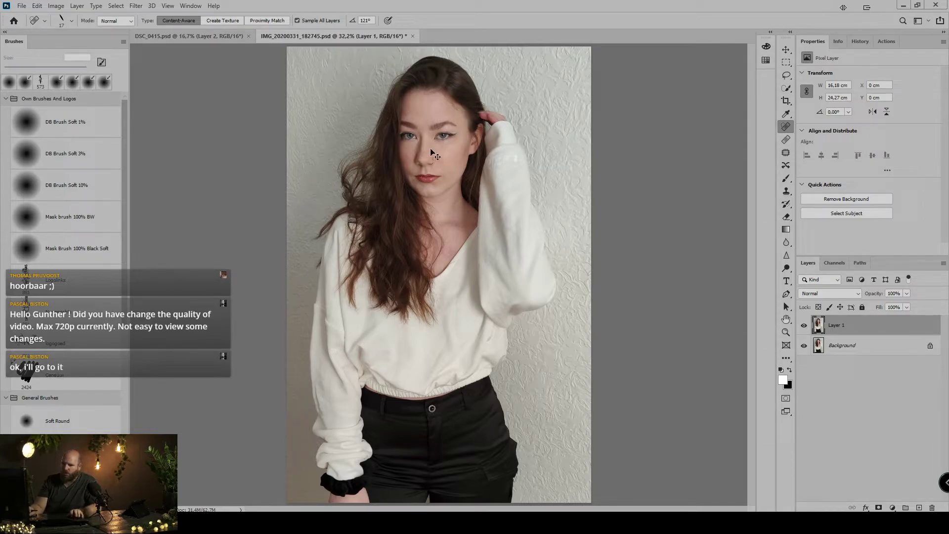
# Add a Curves adjustment layer that sets the black point to input 6 and the white point to input 230, output 247
pyautogui.click(429, 110)
pyautogui.hotkey('ctrl', '0')
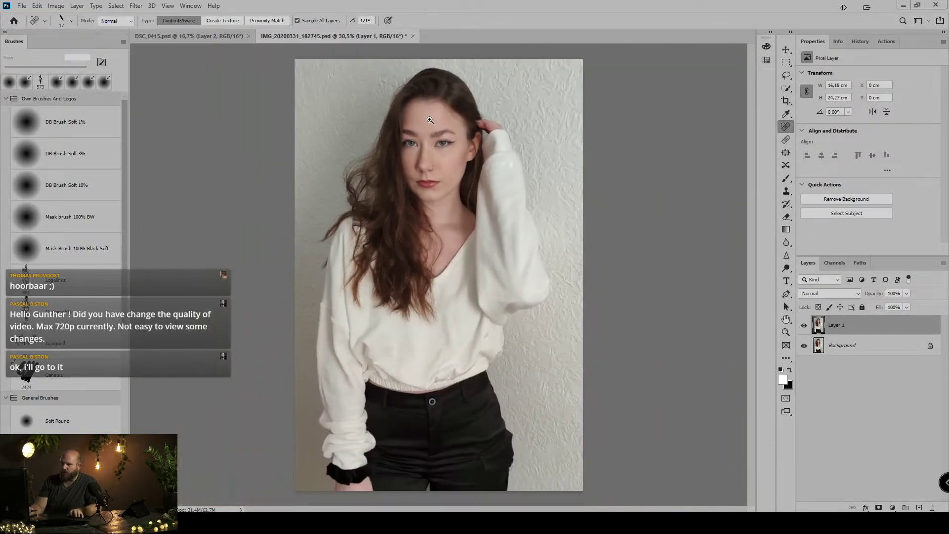
pyautogui.click(897, 509)
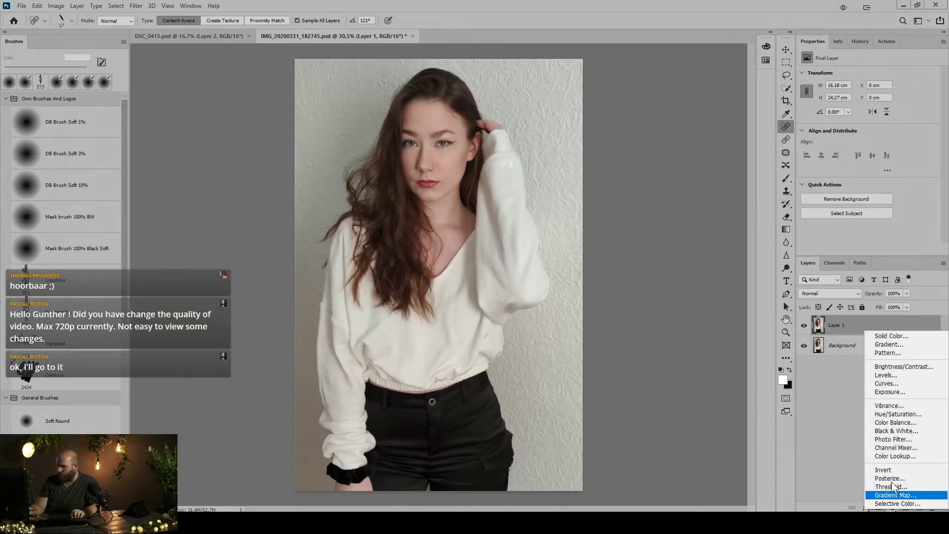
pyautogui.click(887, 384)
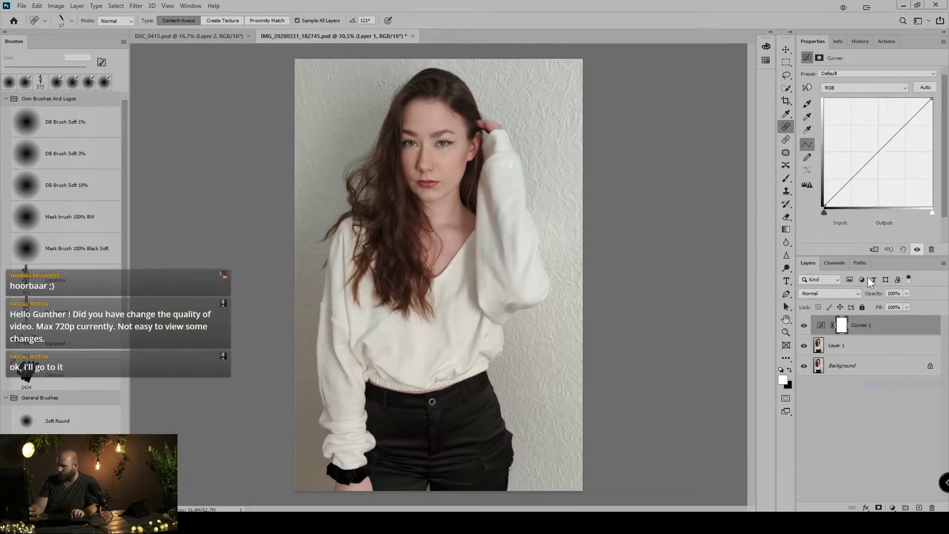
pyautogui.moveTo(824, 206); pyautogui.dragTo(827, 207)
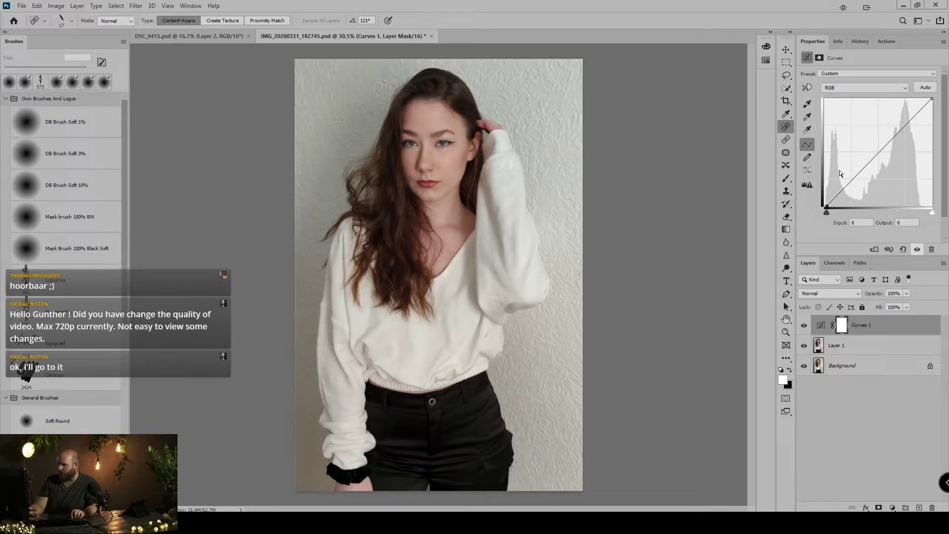
pyautogui.moveTo(930, 99); pyautogui.dragTo(920, 102)
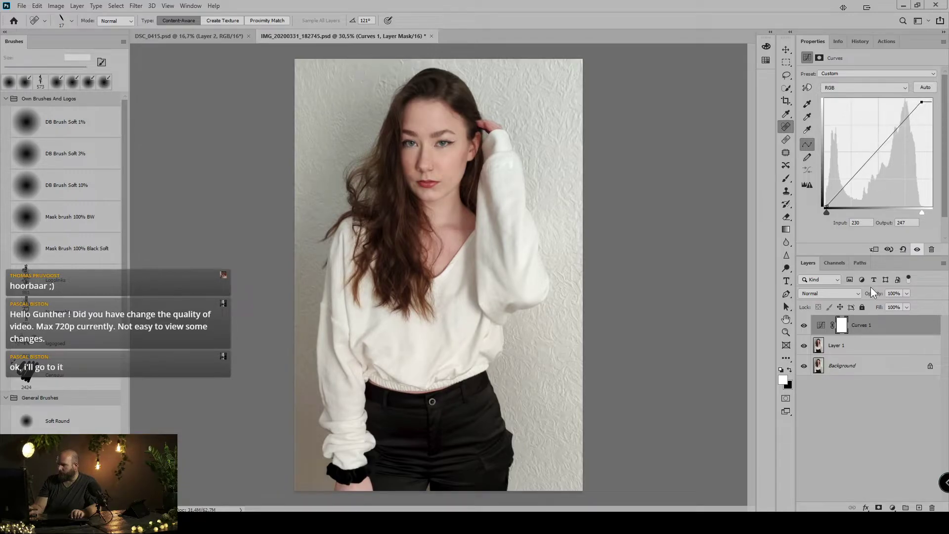
# Add a second Curves layer and shape its Green channel, lowering the shadows slightly and raising an upper point to input 150, output 155
pyautogui.click(892, 507)
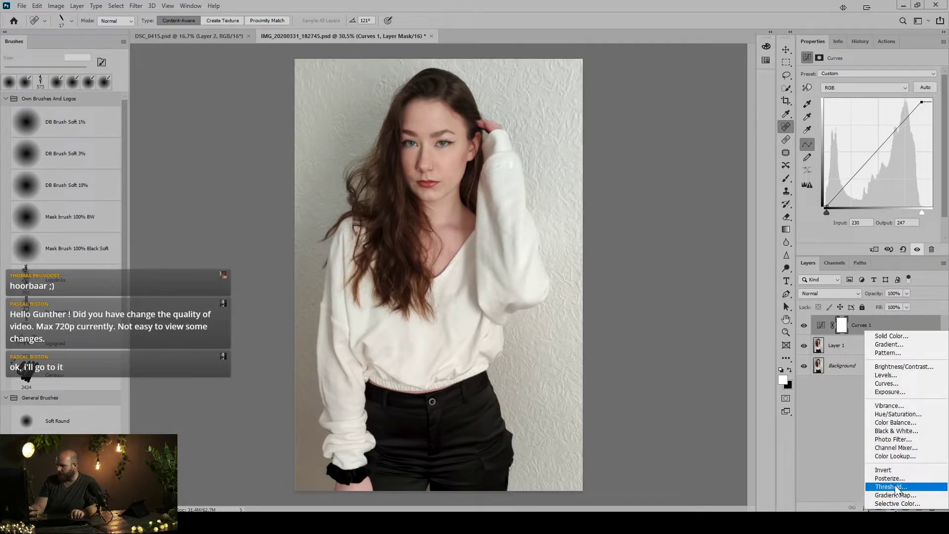
pyautogui.click(895, 384)
pyautogui.click(846, 90)
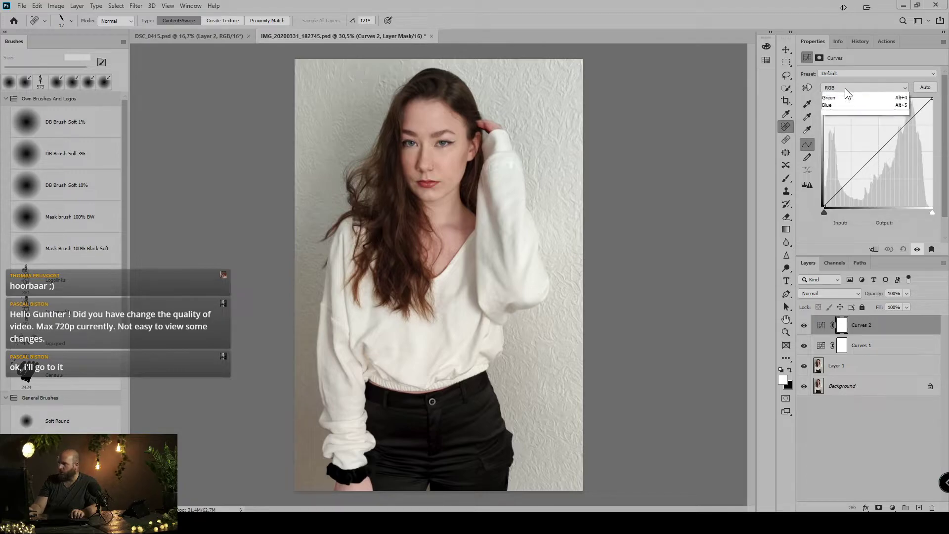
pyautogui.click(843, 107)
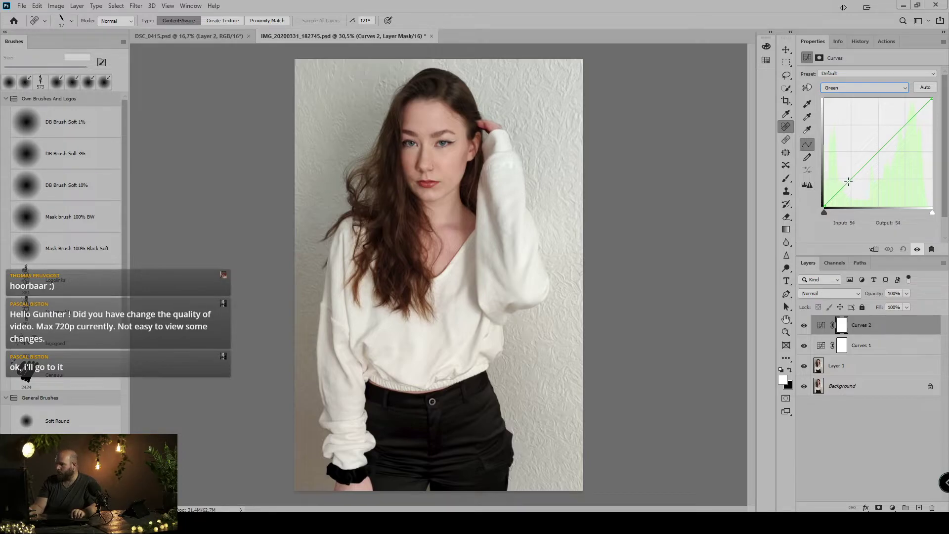
pyautogui.moveTo(848, 181); pyautogui.dragTo(853, 181)
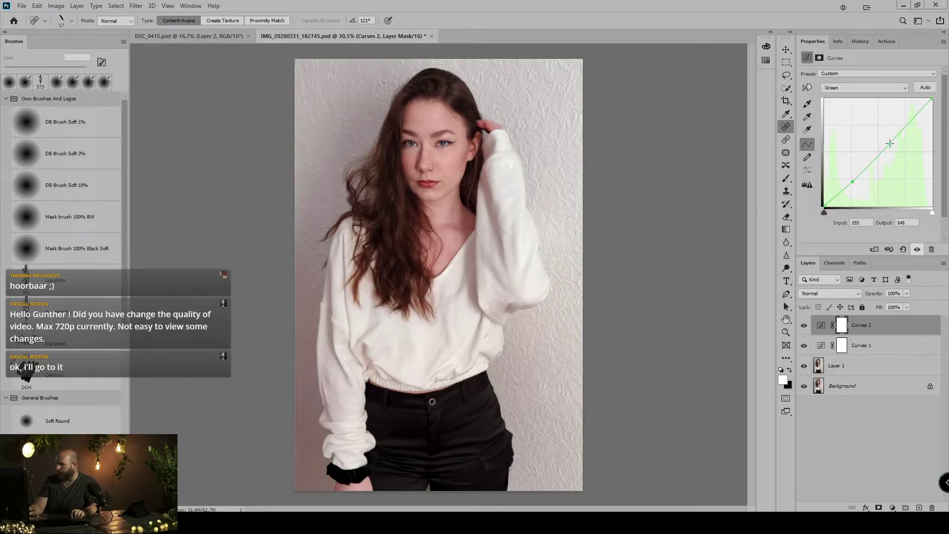
pyautogui.moveTo(885, 148); pyautogui.dragTo(889, 141)
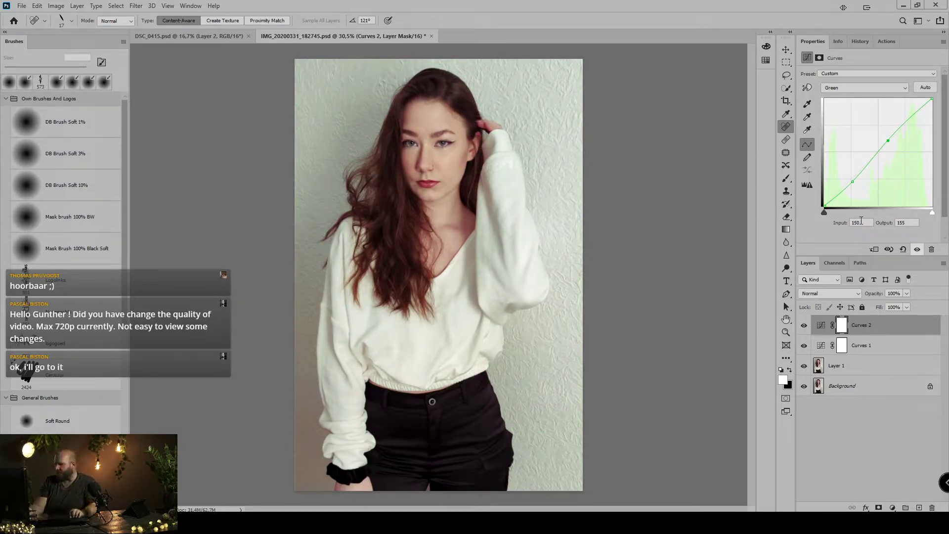
# Add a Selective Color adjustment layer and set Yellow to -3% in the Blacks
pyautogui.click(893, 507)
pyautogui.click(896, 499)
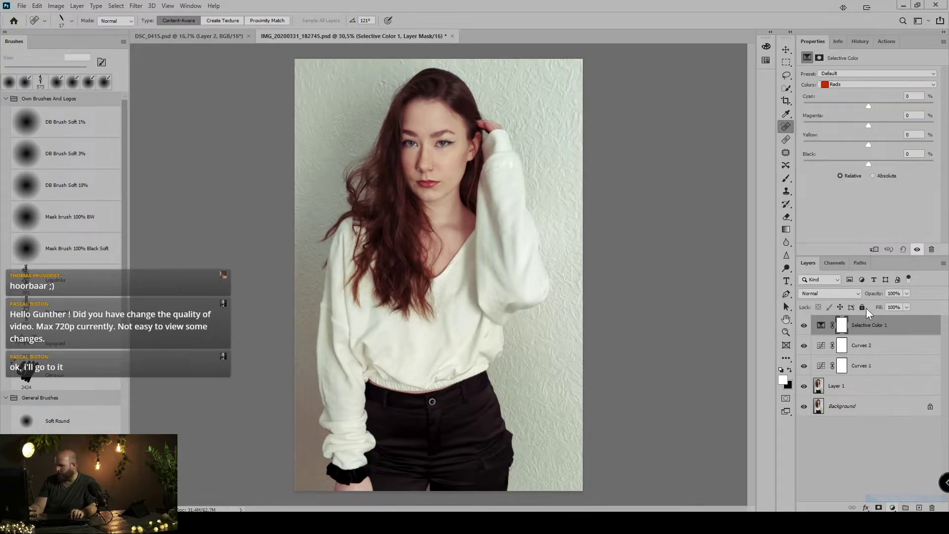
pyautogui.click(859, 83)
pyautogui.click(863, 155)
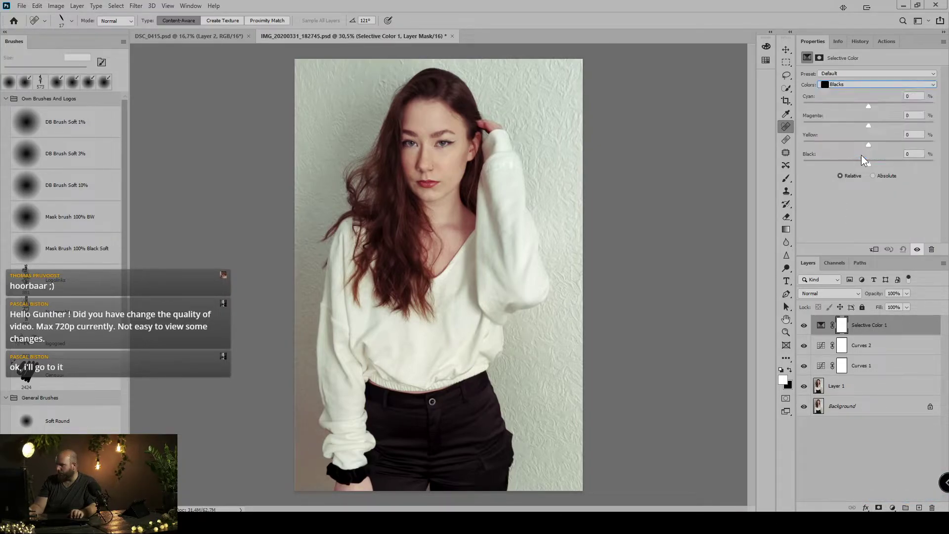
pyautogui.click(866, 144)
pyautogui.click(867, 144)
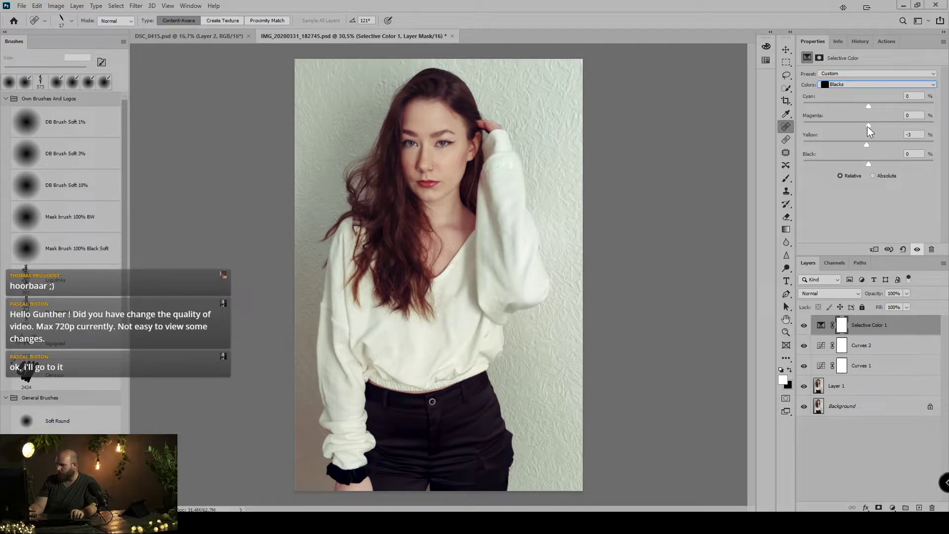
# Add a turquoise Solid Color fill layer (#3aedcd) and set its blend mode to Screen
pyautogui.click(892, 508)
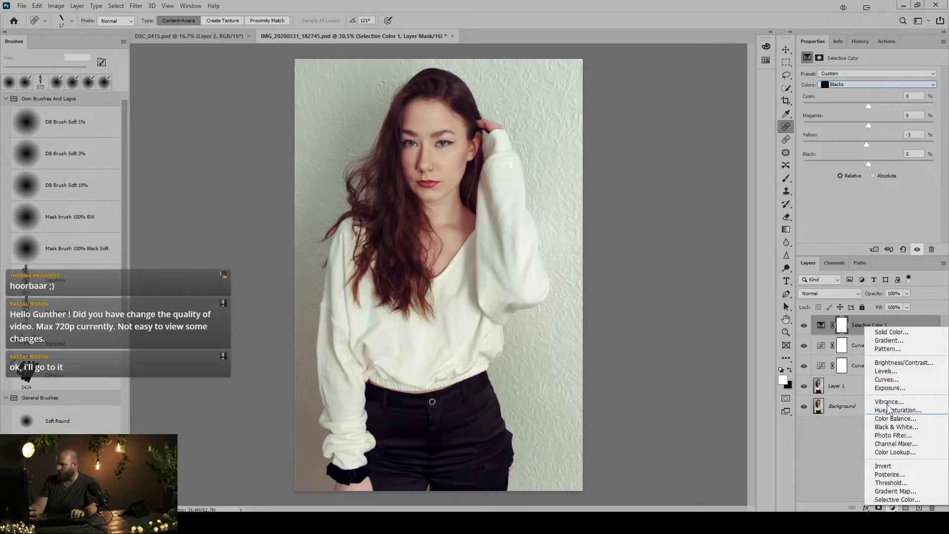
pyautogui.click(894, 332)
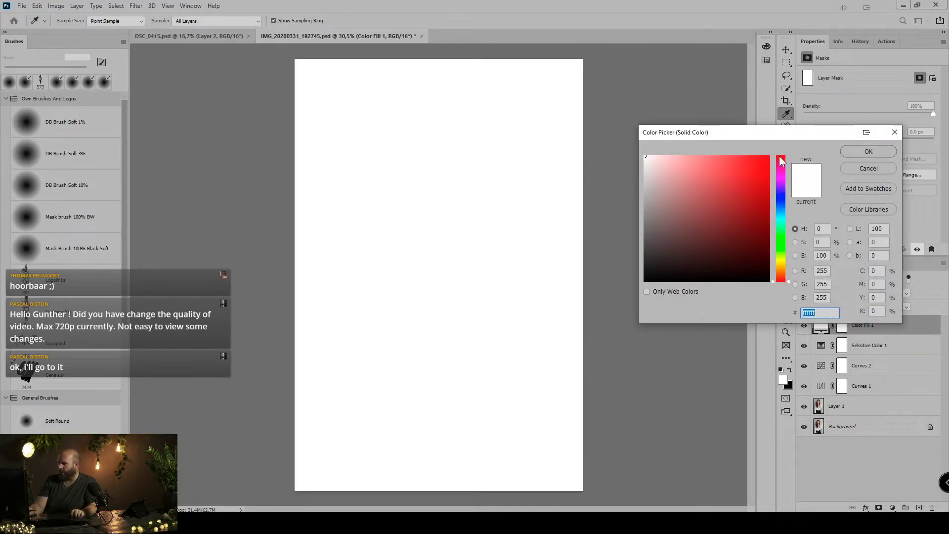
pyautogui.click(781, 222)
pyautogui.click(737, 159)
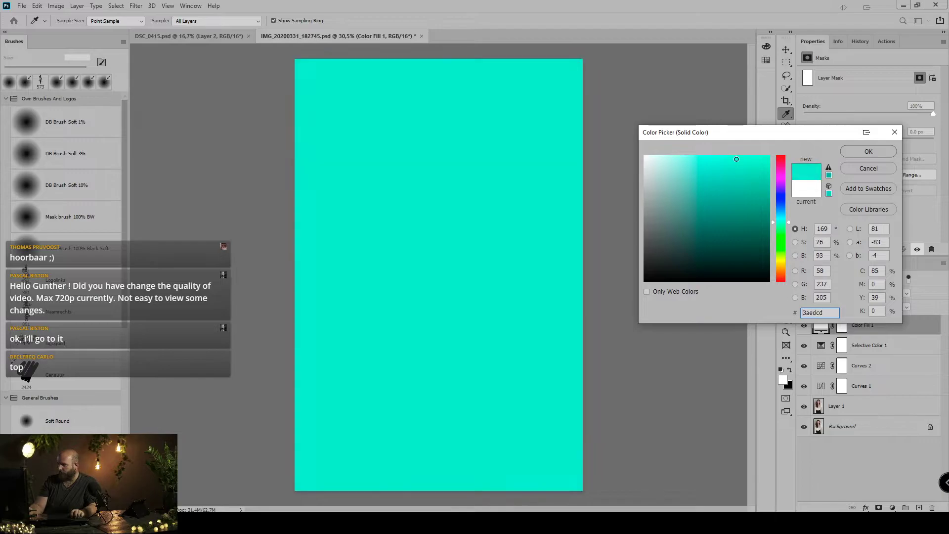
pyautogui.click(856, 152)
pyautogui.click(828, 294)
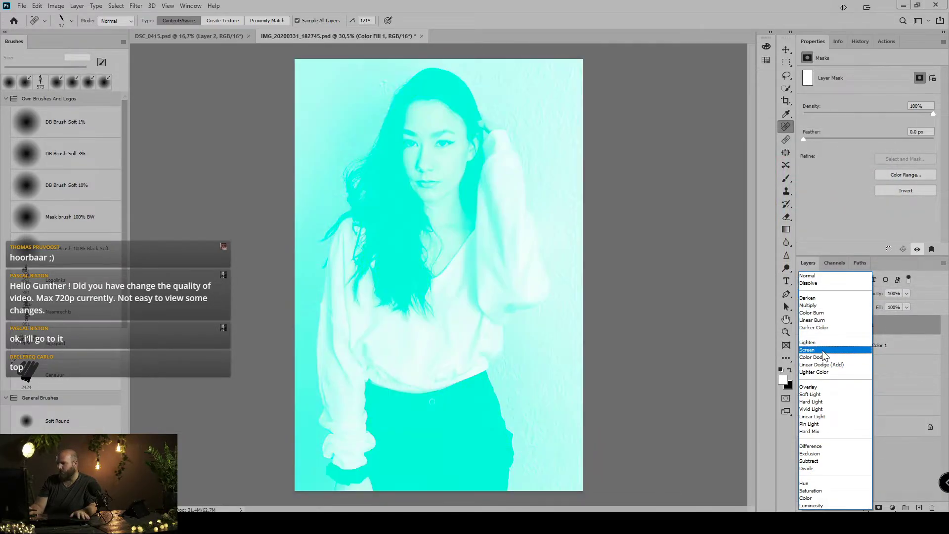
pyautogui.click(823, 351)
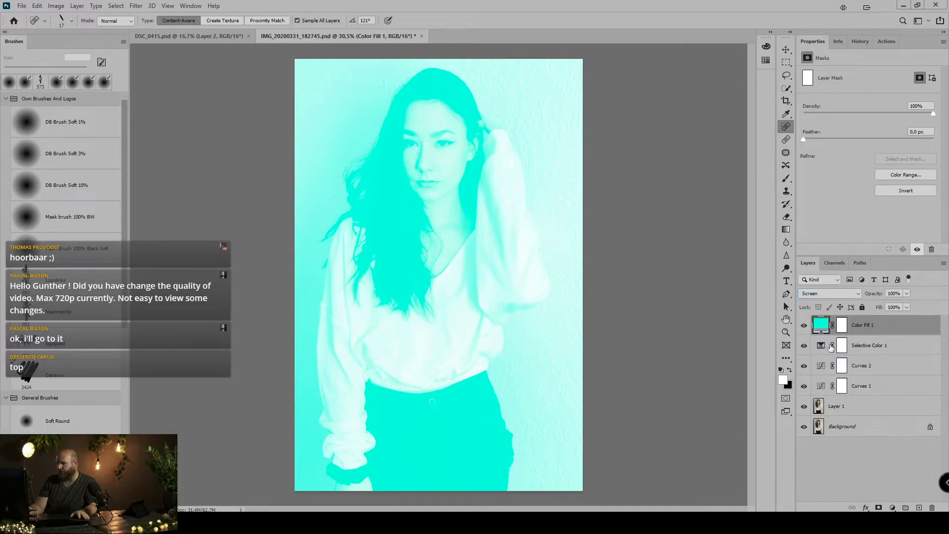
# Limit the turquoise fill to the highlights by splitting the underlying layer's black Blend If slider to 139 / 254
pyautogui.doubleClick(885, 329)
pyautogui.moveTo(697, 326); pyautogui.dragTo(816, 335)
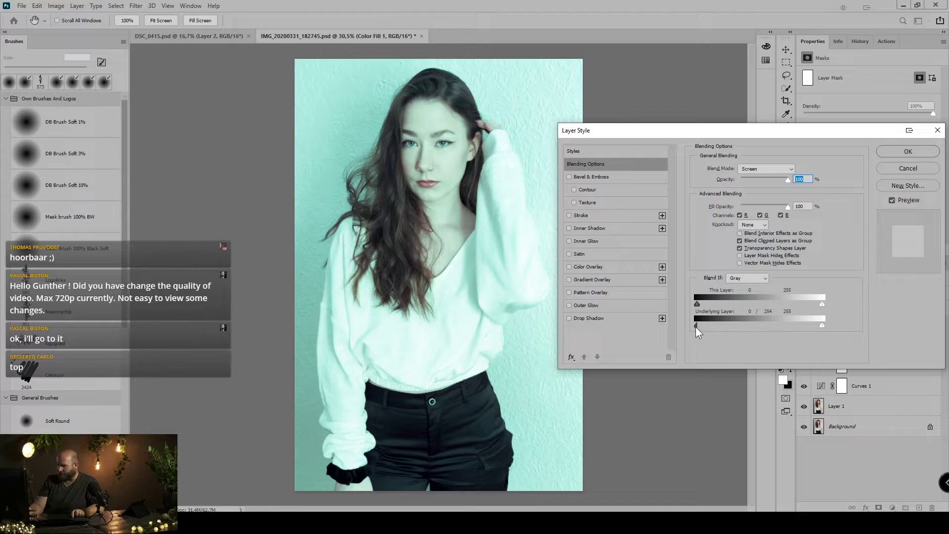
pyautogui.moveTo(695, 327); pyautogui.dragTo(785, 338)
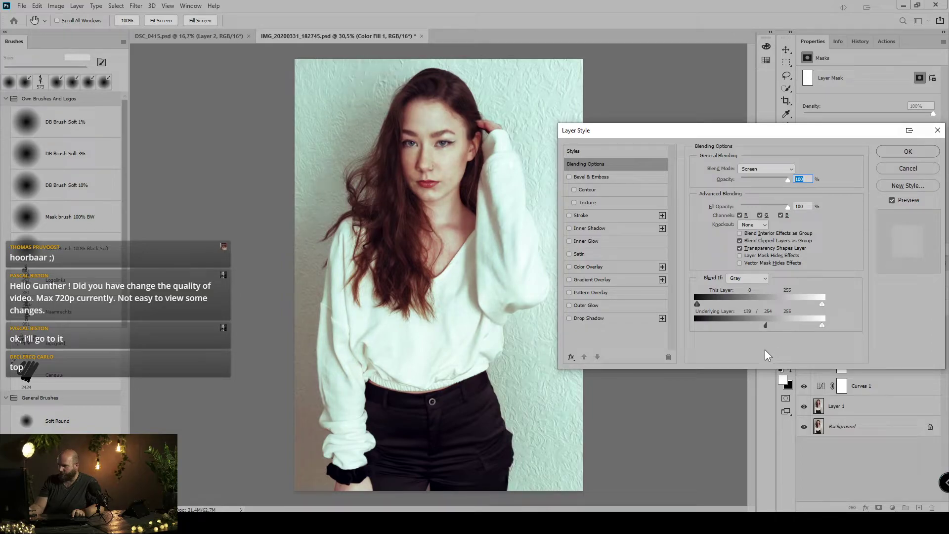
pyautogui.click(909, 152)
# Reduce the turquoise layer's fill to 49% and compare the photo with and without it
pyautogui.moveTo(879, 309); pyautogui.dragTo(856, 309)
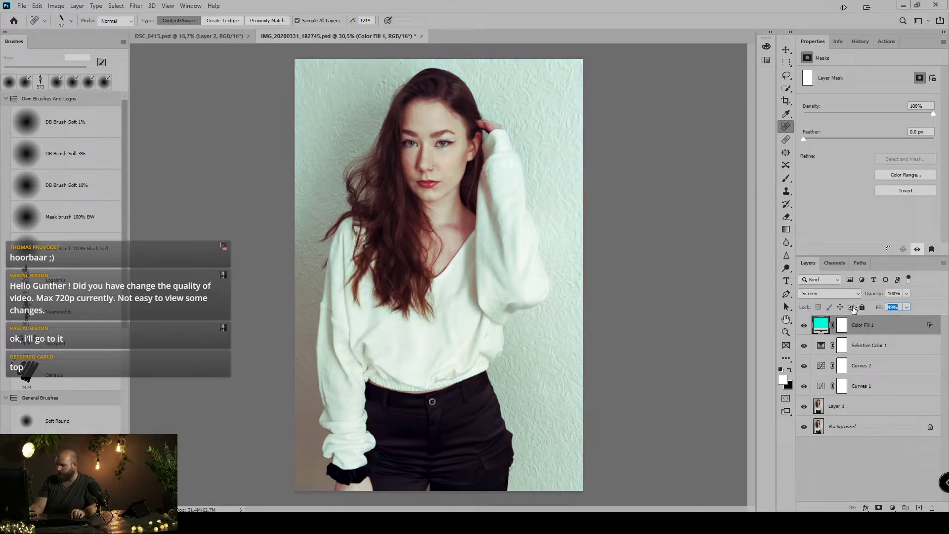
pyautogui.click(804, 325)
pyautogui.click(803, 325)
pyautogui.click(804, 325)
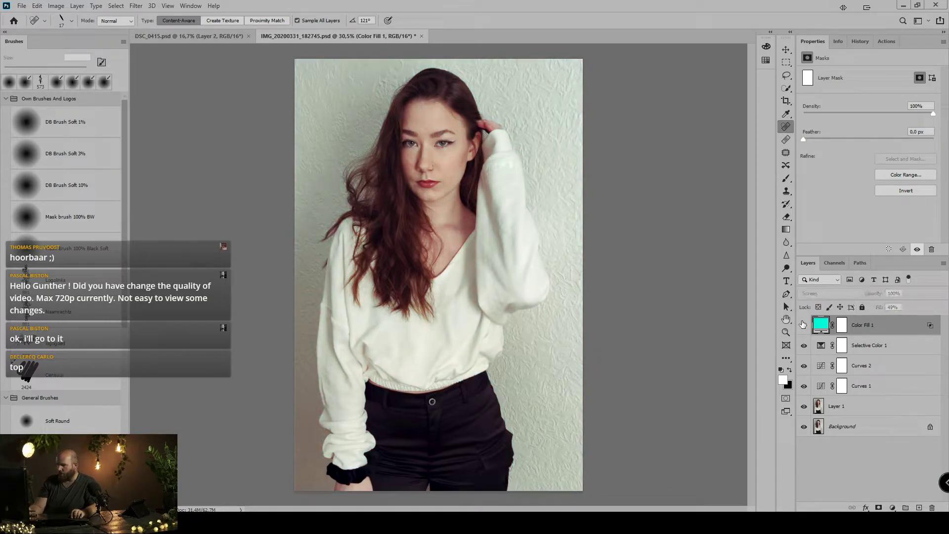
pyautogui.click(803, 325)
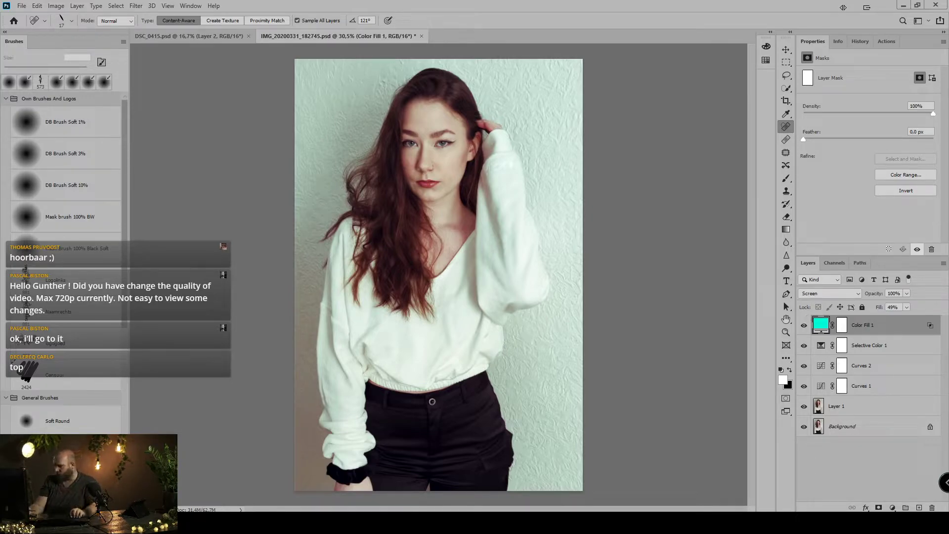
# Add a dark red Solid Color fill layer (#390000) above the turquoise one
pyautogui.click(893, 508)
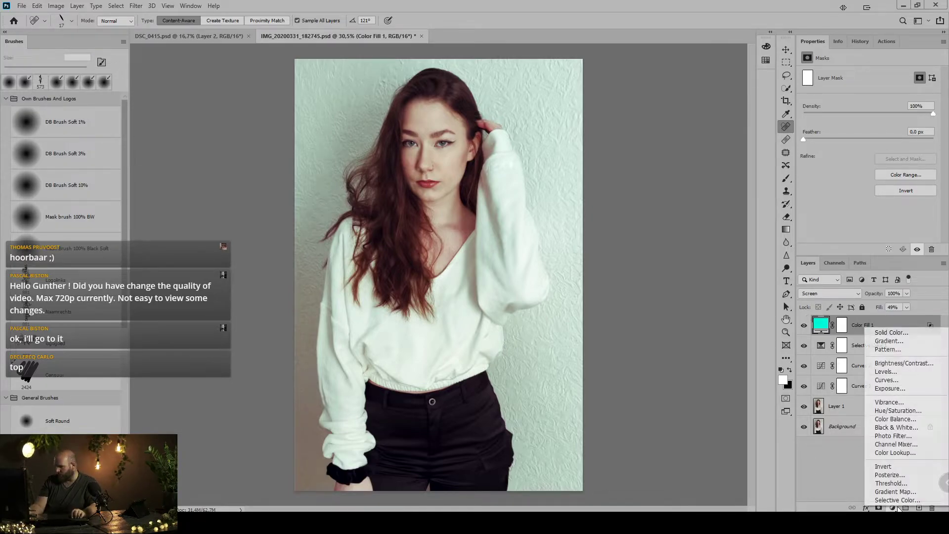
pyautogui.click(886, 335)
pyautogui.moveTo(744, 226); pyautogui.dragTo(770, 253)
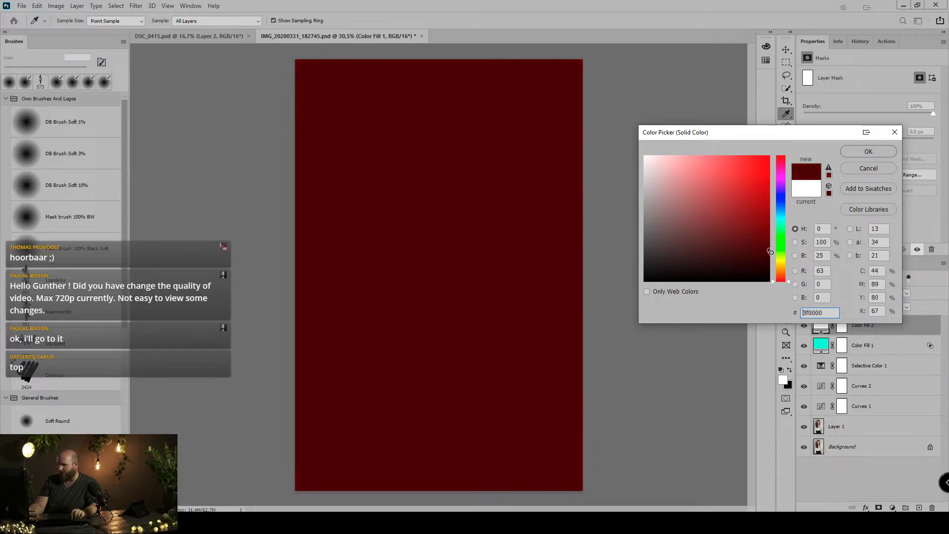
pyautogui.click(883, 150)
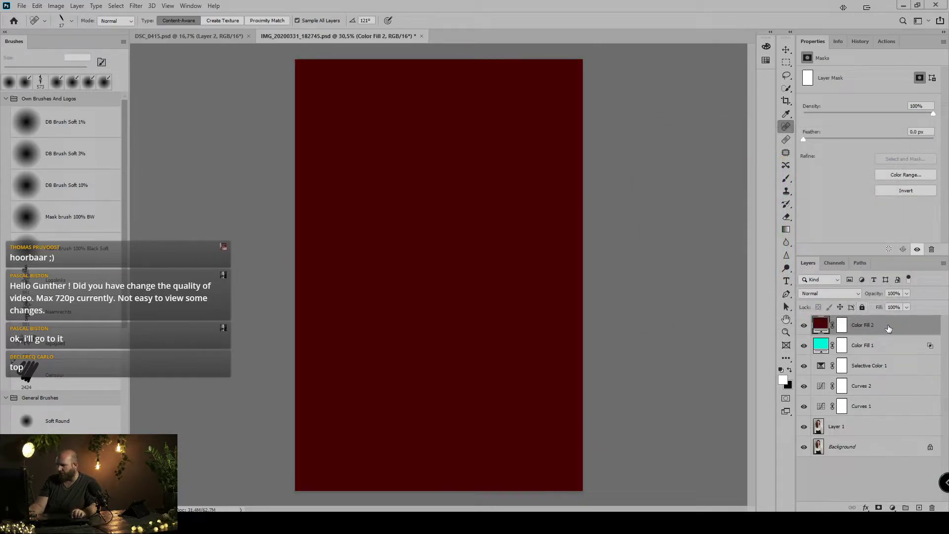
# Limit the dark red fill to the shadows by splitting the underlying layer's white Blend If slider to 0 / 141
pyautogui.doubleClick(886, 326)
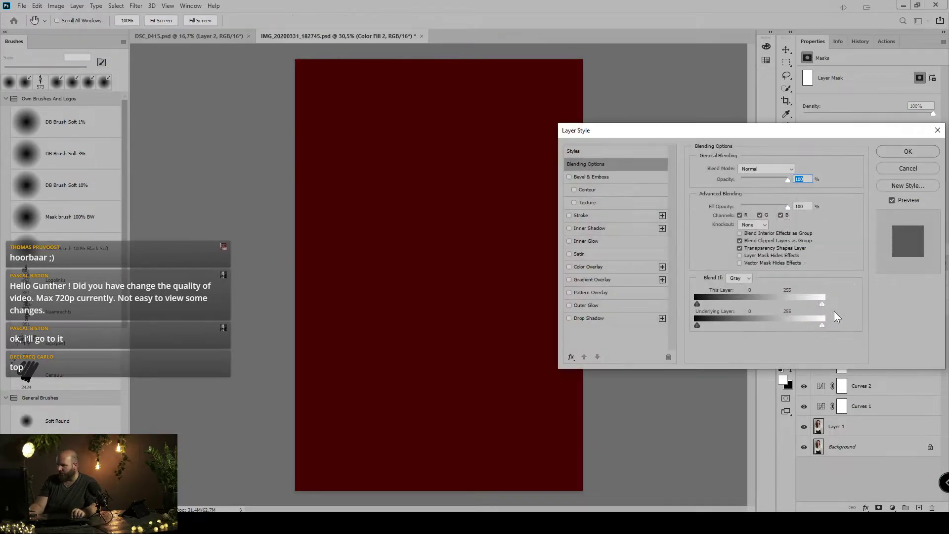
pyautogui.moveTo(822, 325); pyautogui.dragTo(821, 327)
pyautogui.moveTo(790, 328); pyautogui.dragTo(752, 326)
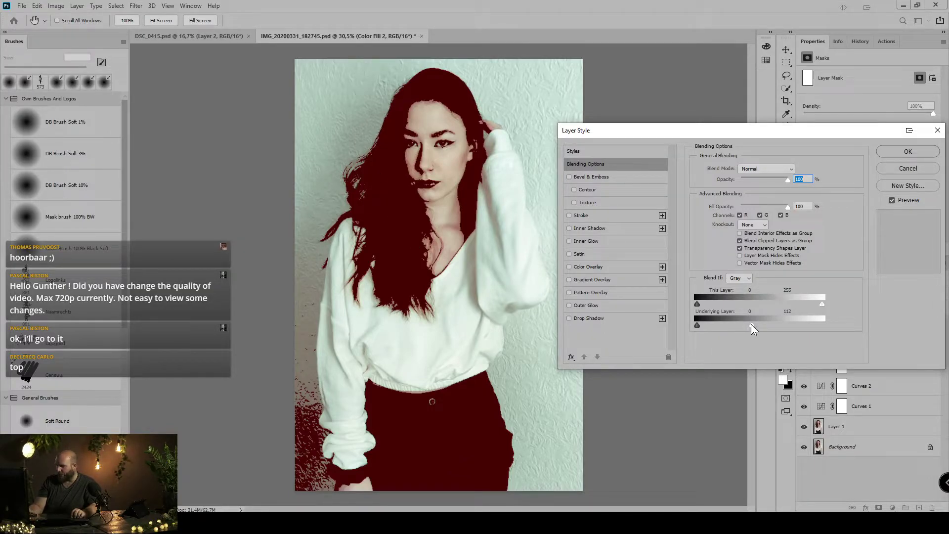
pyautogui.moveTo(752, 327)
pyautogui.mouseDown()
pyautogui.moveTo(723, 327)
pyautogui.moveTo(734, 328)
pyautogui.mouseUp()
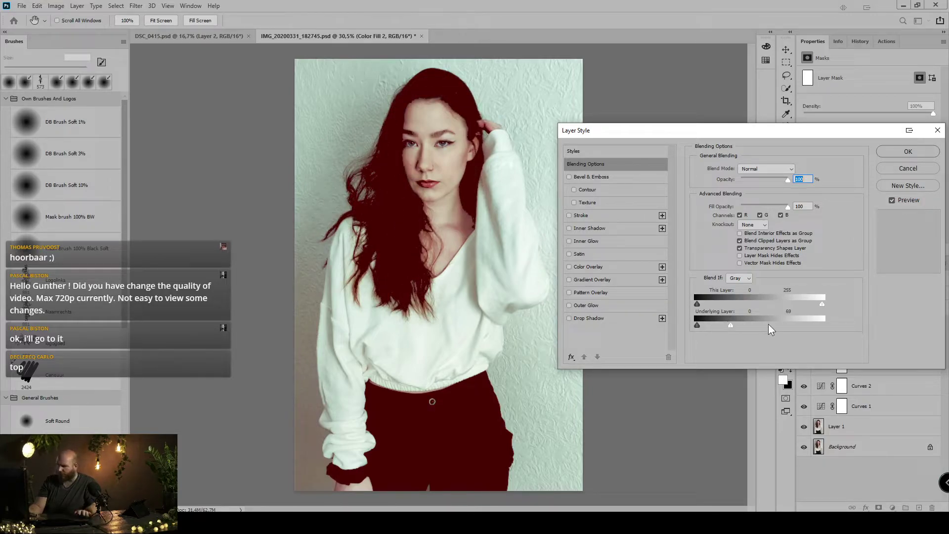
pyautogui.moveTo(731, 326)
pyautogui.keyDown('alt'); pyautogui.mouseDown()
pyautogui.moveTo(698, 327)
pyautogui.moveTo(752, 325)
pyautogui.moveTo(707, 327)
pyautogui.moveTo(721, 325)
pyautogui.mouseUp(); pyautogui.keyUp('alt')
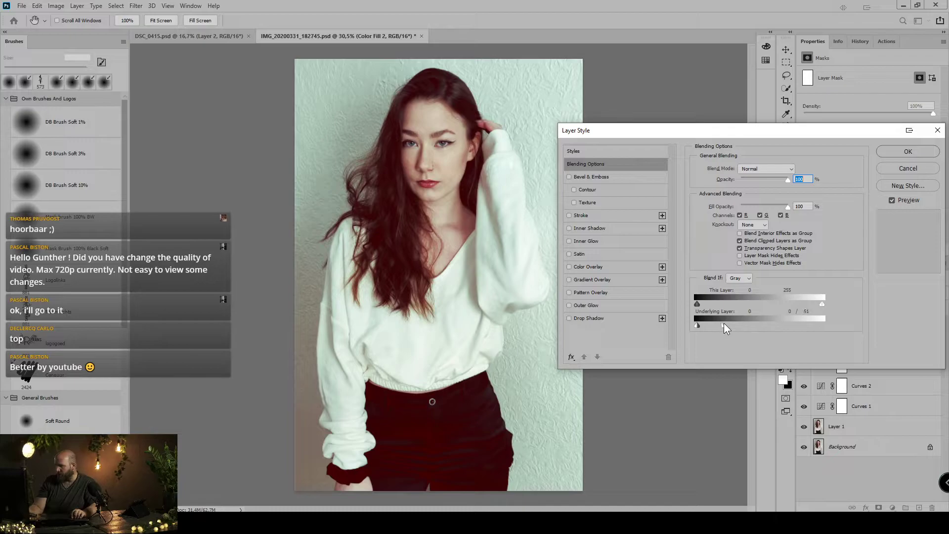
pyautogui.moveTo(725, 329); pyautogui.dragTo(767, 324)
pyautogui.click(907, 152)
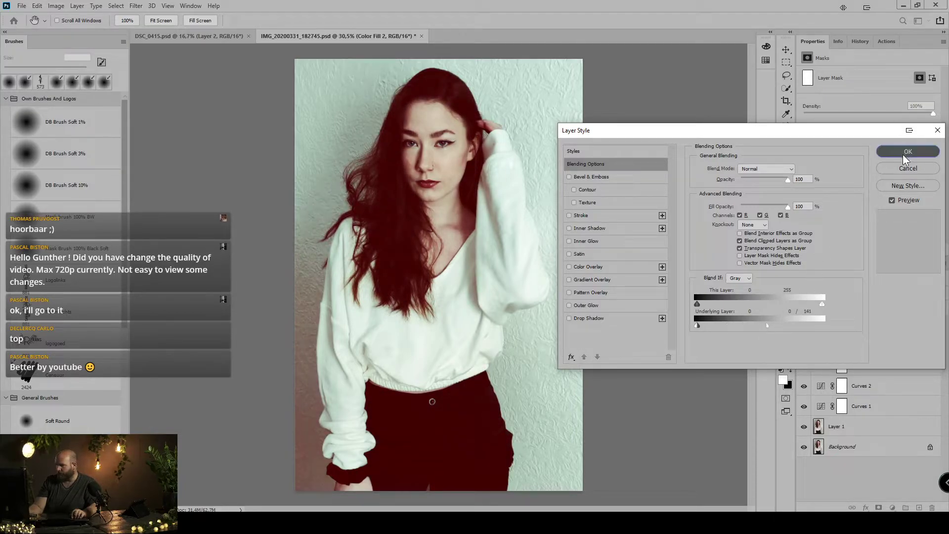
# Try dark blue, green and purple hues as the colour of the shadow fill layer
pyautogui.doubleClick(822, 327)
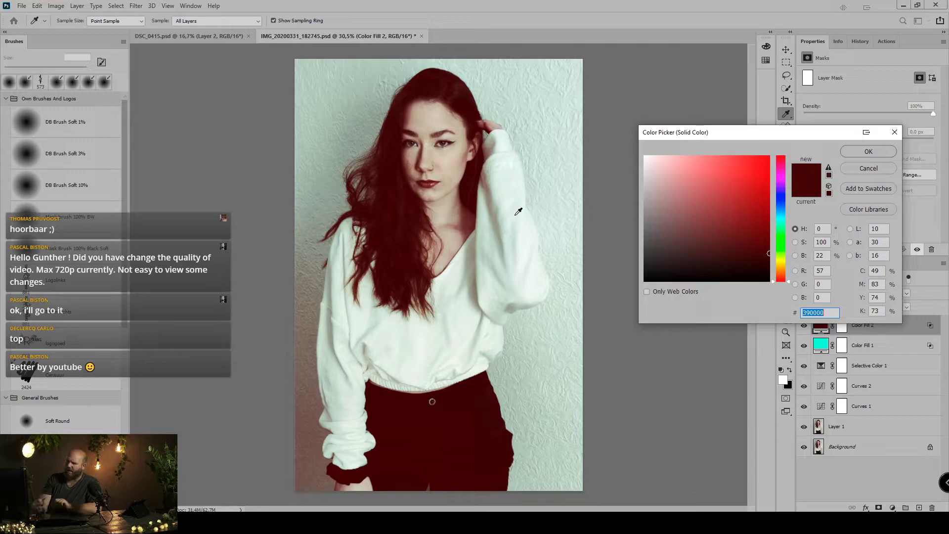
pyautogui.click(781, 211)
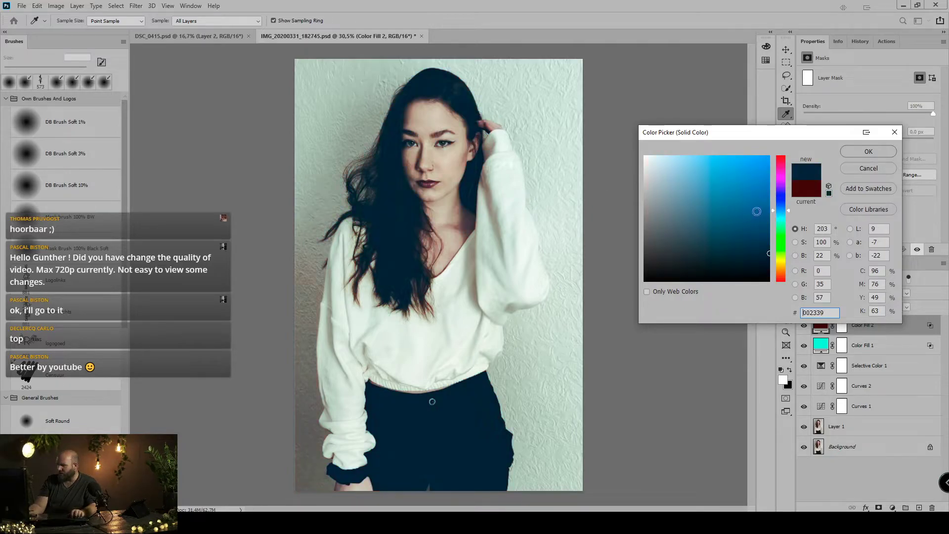
pyautogui.click(742, 220)
pyautogui.click(781, 200)
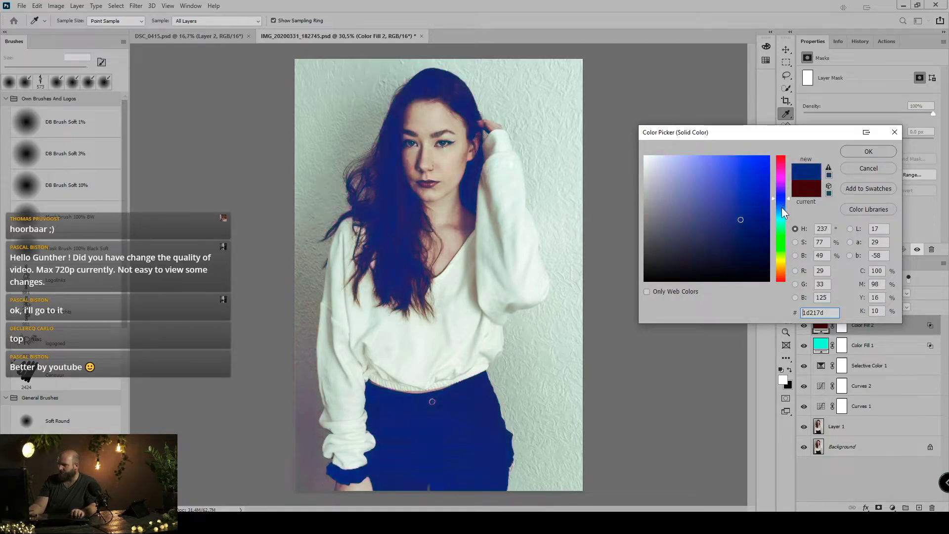
pyautogui.click(783, 208)
pyautogui.moveTo(761, 220); pyautogui.dragTo(769, 271)
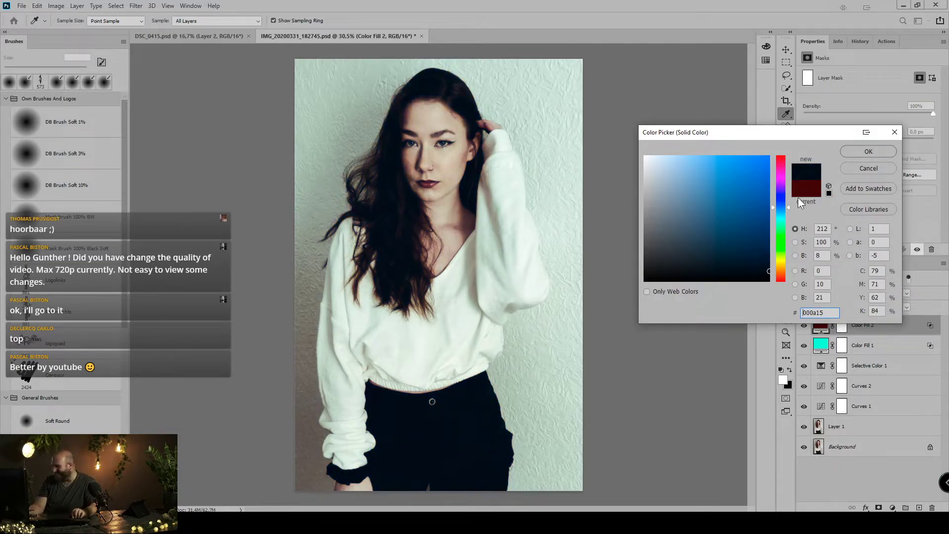
pyautogui.click(786, 236)
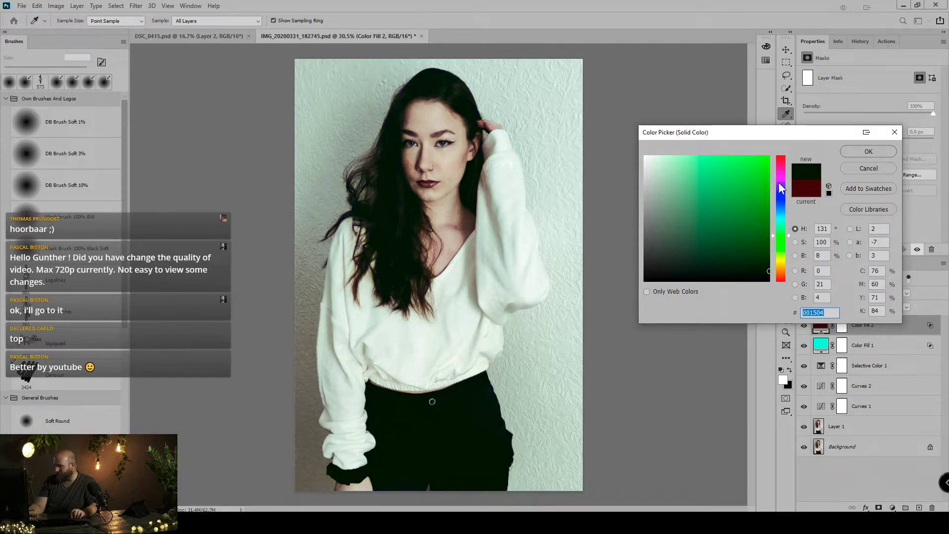
pyautogui.moveTo(780, 188); pyautogui.dragTo(789, 223)
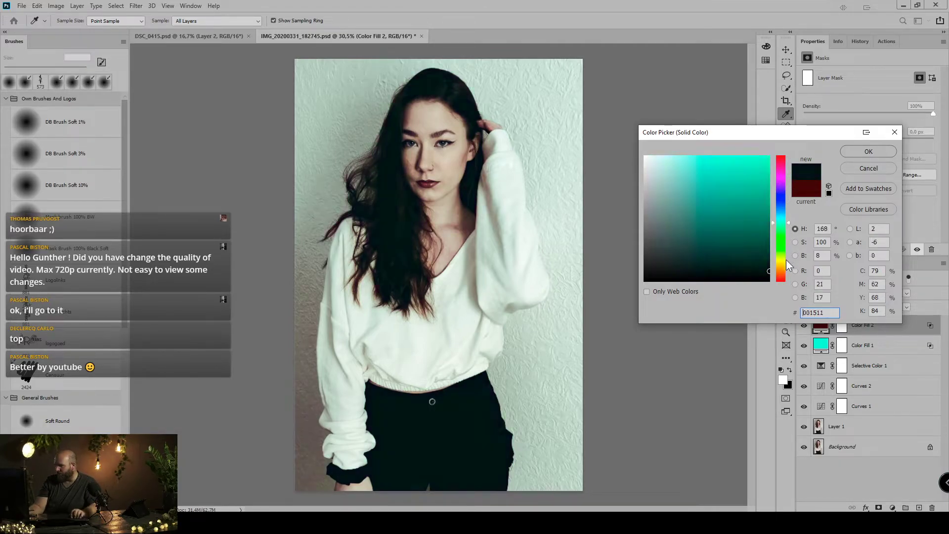
pyautogui.moveTo(789, 266); pyautogui.dragTo(789, 177)
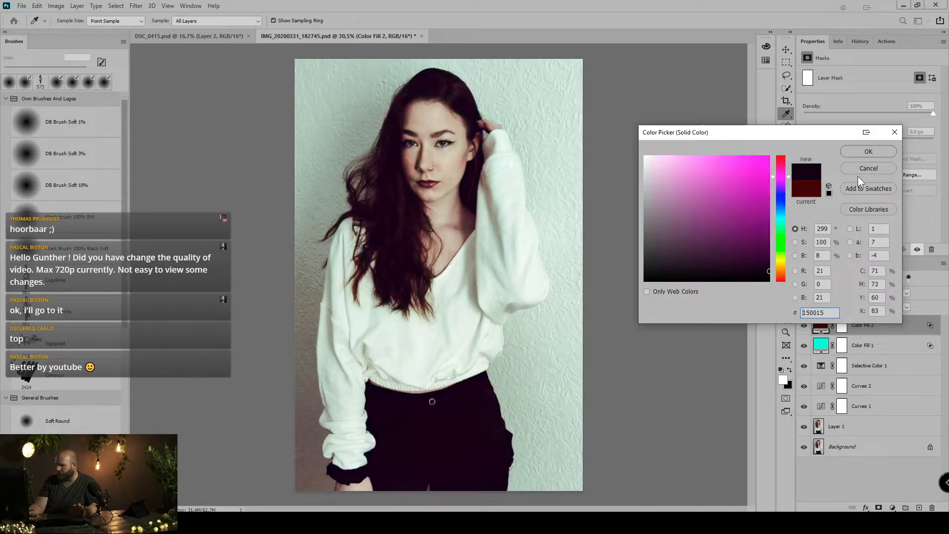
pyautogui.click(863, 168)
# Delete the dark red fill layer and lower the turquoise fill layer's opacity to 71%
pyautogui.press('j')
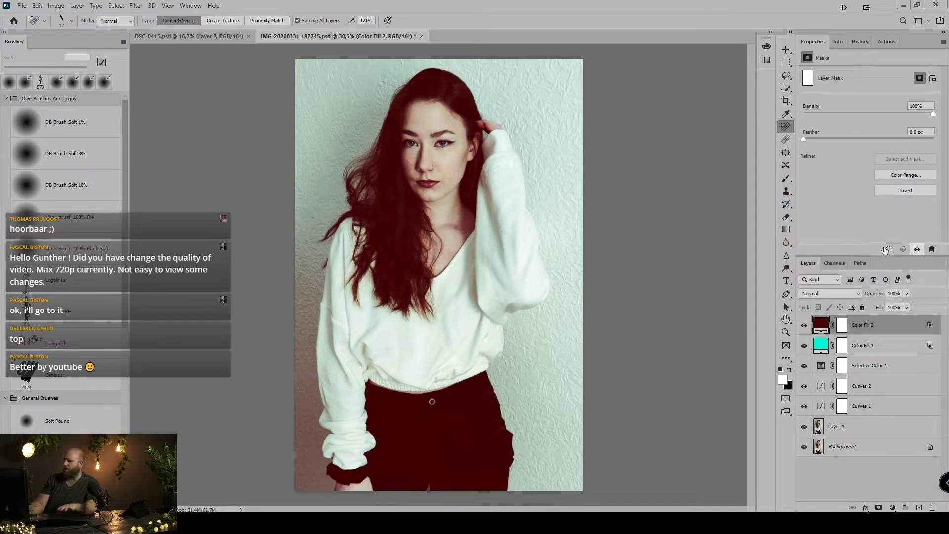
pyautogui.press('Delete')
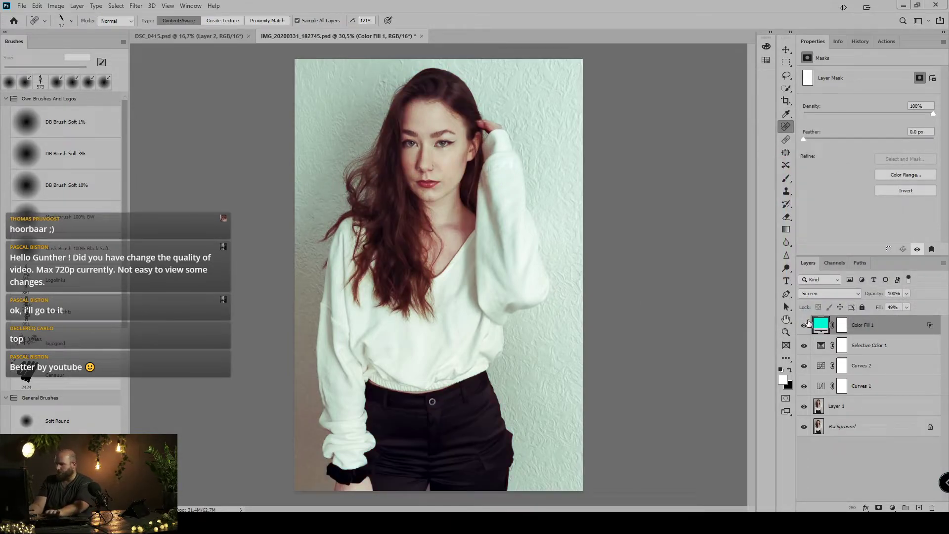
pyautogui.click(806, 325)
pyautogui.click(806, 324)
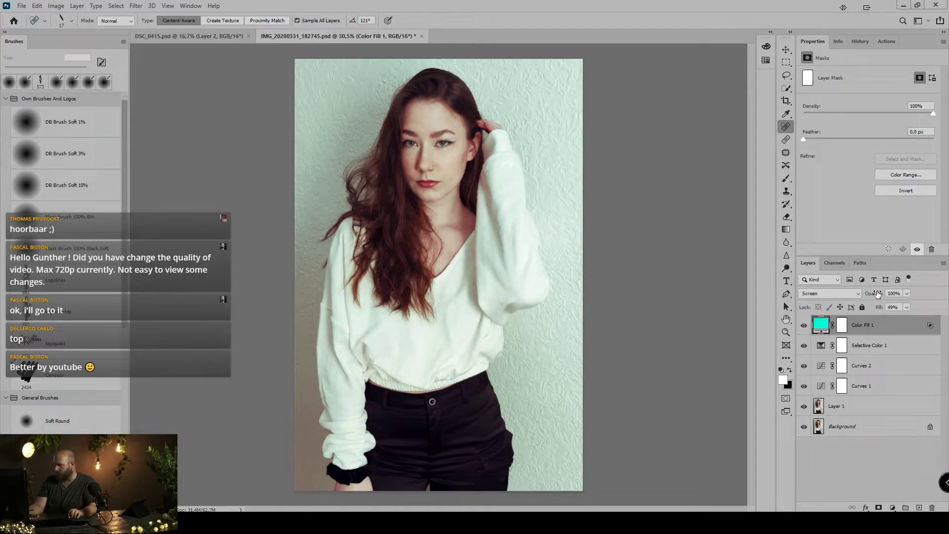
pyautogui.moveTo(876, 293); pyautogui.dragTo(864, 297)
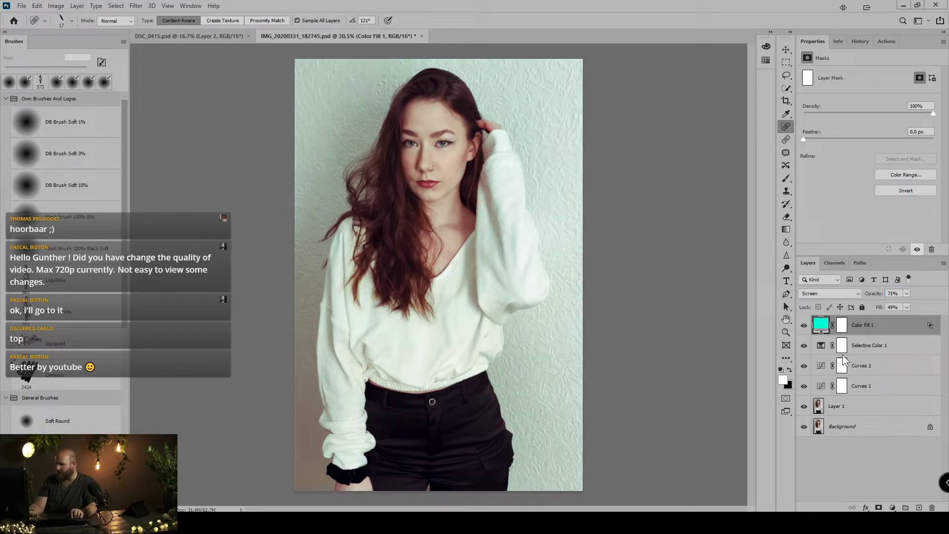
# Add a Curves adjustment layer on top and raise the RGB curve's black point to input 7
pyautogui.click(893, 508)
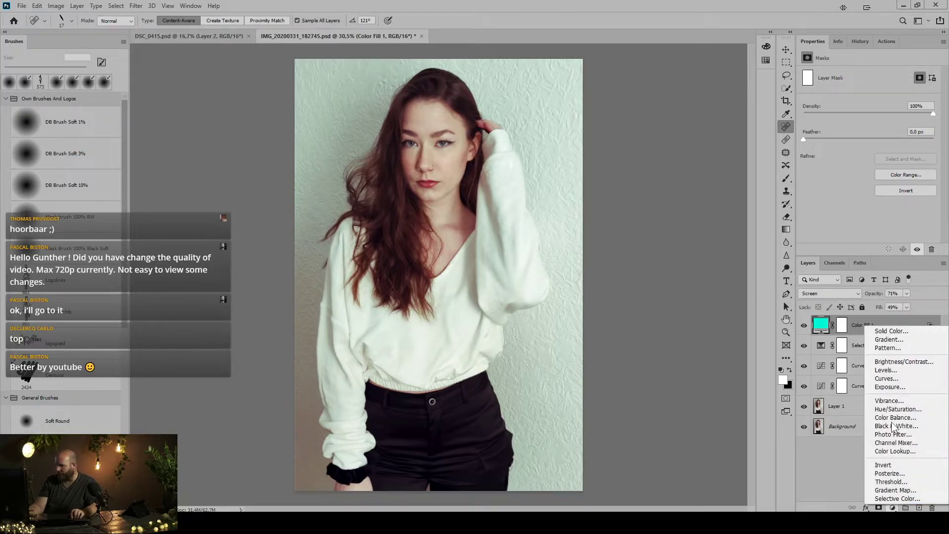
pyautogui.click(886, 378)
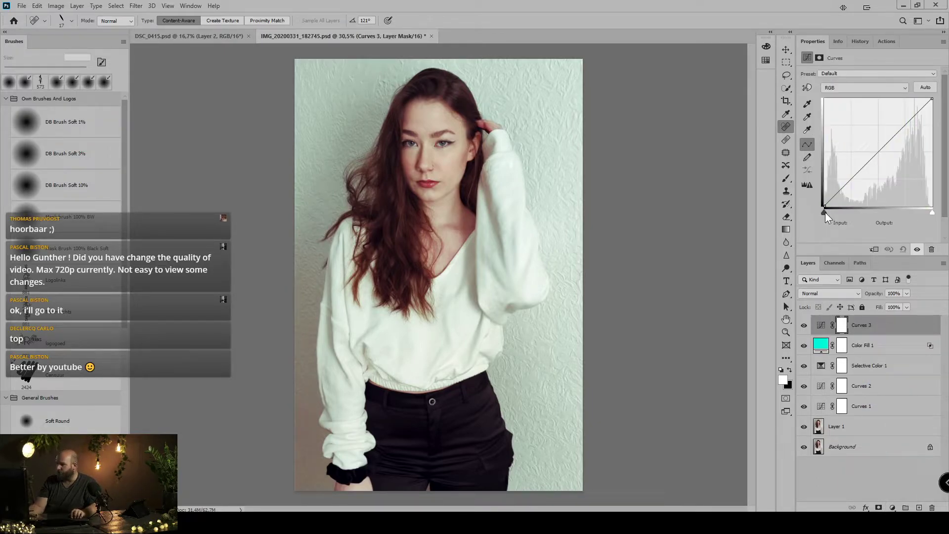
pyautogui.moveTo(826, 213); pyautogui.dragTo(828, 216)
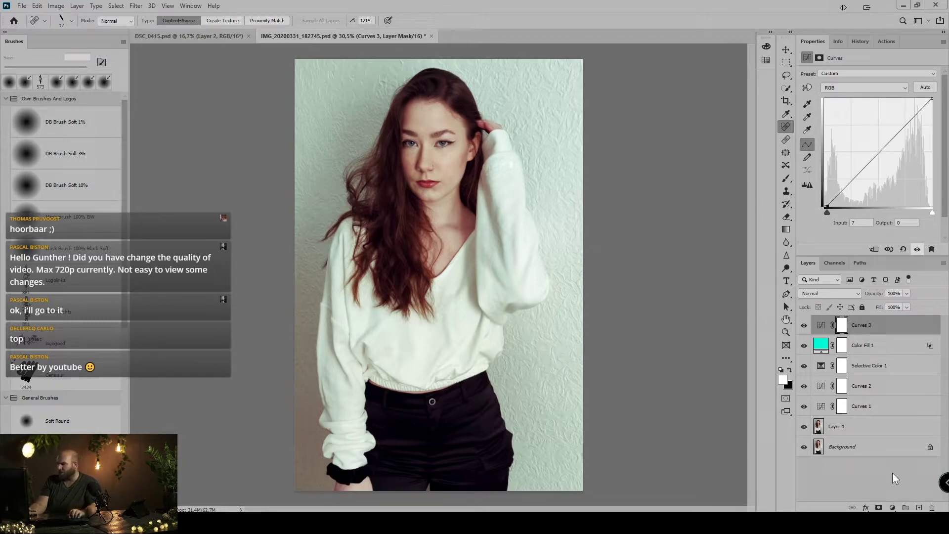
# Compare the graded portrait with the original by repeatedly isolating the Background layer and restoring all layers
pyautogui.keyDown('alt'); pyautogui.click(802, 447); pyautogui.keyUp('alt')
pyautogui.keyDown('alt'); pyautogui.click(802, 447); pyautogui.keyUp('alt')
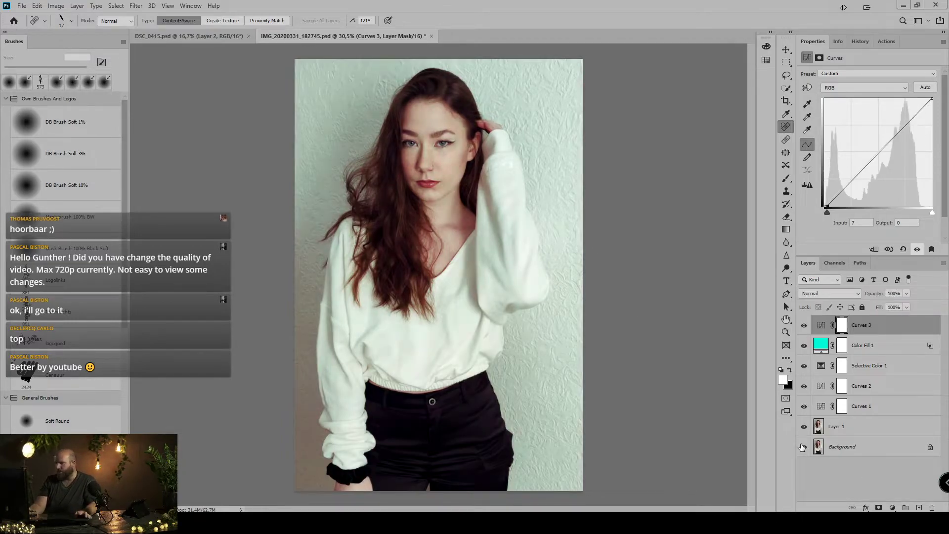
pyautogui.keyDown('alt'); pyautogui.click(802, 444); pyautogui.keyUp('alt')
pyautogui.keyDown('alt'); pyautogui.click(802, 444); pyautogui.keyUp('alt')
pyautogui.keyDown('alt'); pyautogui.click(802, 444); pyautogui.keyUp('alt')
pyautogui.keyDown('alt'); pyautogui.click(802, 444); pyautogui.keyUp('alt')
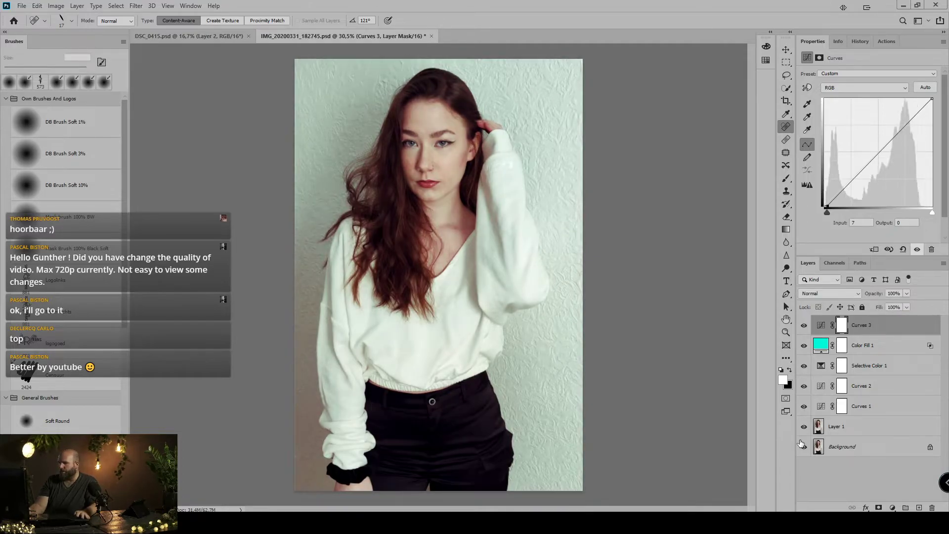
pyautogui.keyDown('alt'); pyautogui.click(802, 444); pyautogui.keyUp('alt')
pyautogui.keyDown('alt'); pyautogui.click(802, 444); pyautogui.keyUp('alt')
pyautogui.keyDown('alt'); pyautogui.click(802, 445); pyautogui.keyUp('alt')
pyautogui.keyDown('alt'); pyautogui.click(802, 444); pyautogui.keyUp('alt')
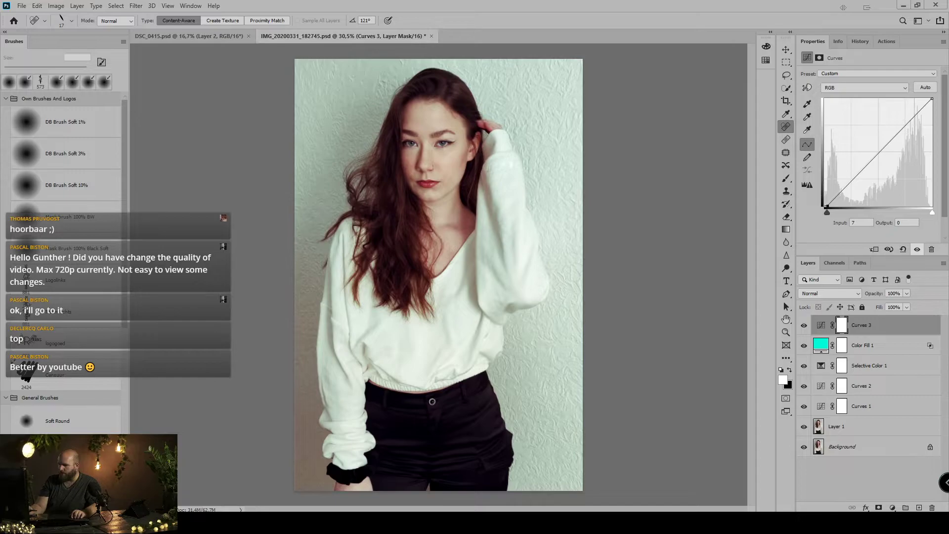
# Switch to Capture One and compare the fishnet studio portrait, the frontal glitter make-up portrait and the fern forest photo as candidates
pyautogui.hotkey('alt', 'Tab')
pyautogui.scroll(-3, 837, 326)
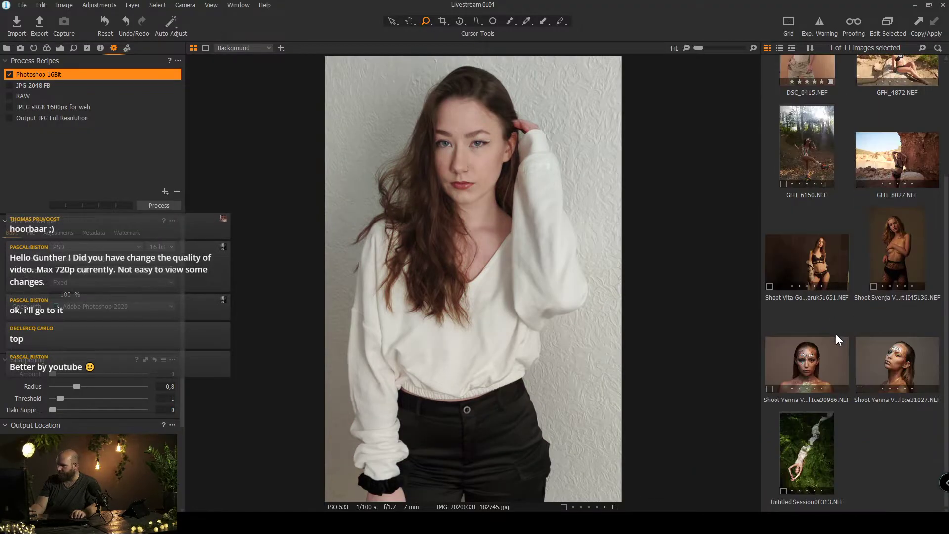
pyautogui.click(903, 252)
pyautogui.click(806, 364)
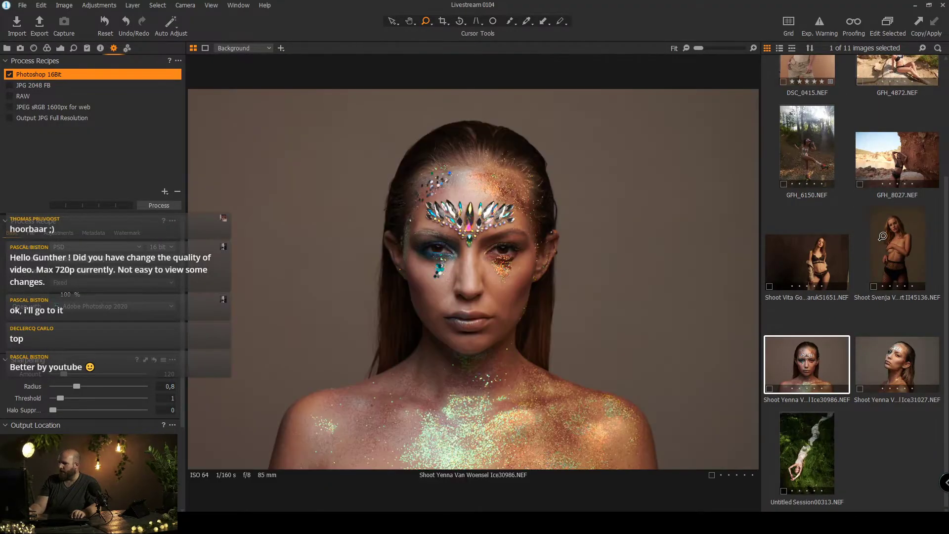
pyautogui.click(884, 237)
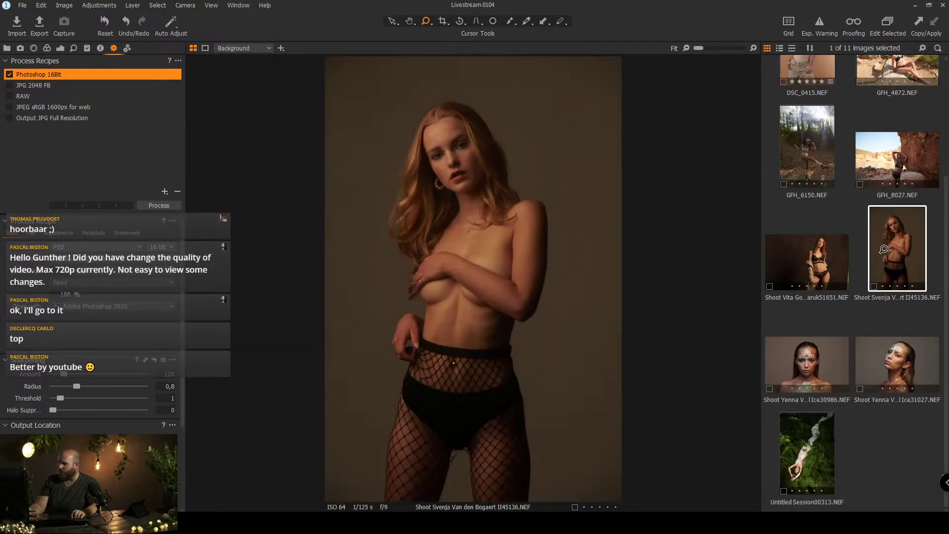
pyautogui.click(802, 369)
pyautogui.click(810, 456)
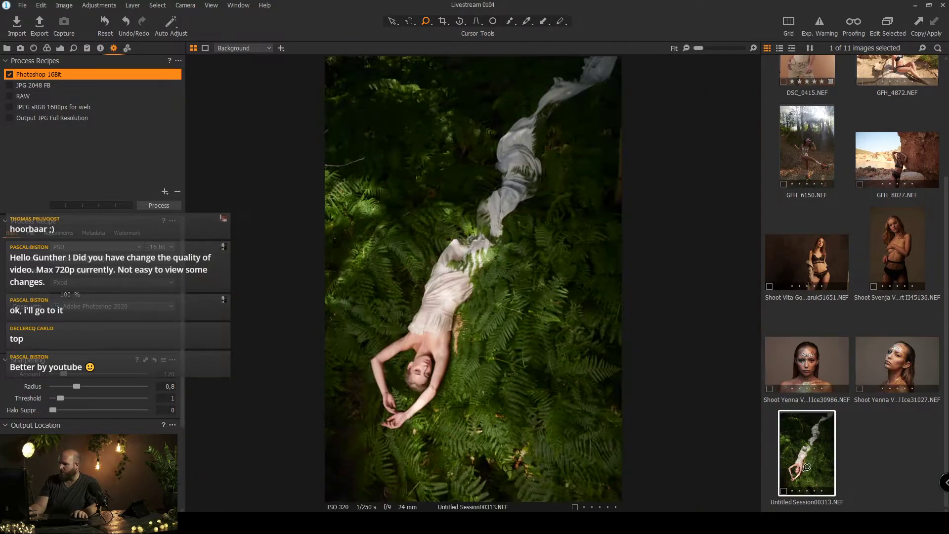
pyautogui.click(807, 391)
pyautogui.click(894, 232)
pyautogui.click(811, 366)
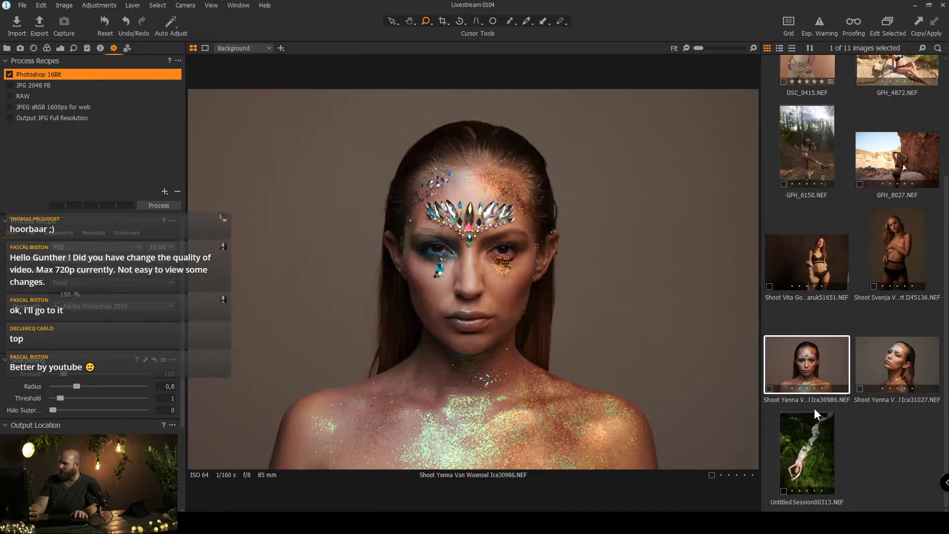
pyautogui.click(809, 452)
pyautogui.click(811, 366)
pyautogui.click(895, 237)
pyautogui.click(814, 366)
pyautogui.click(794, 472)
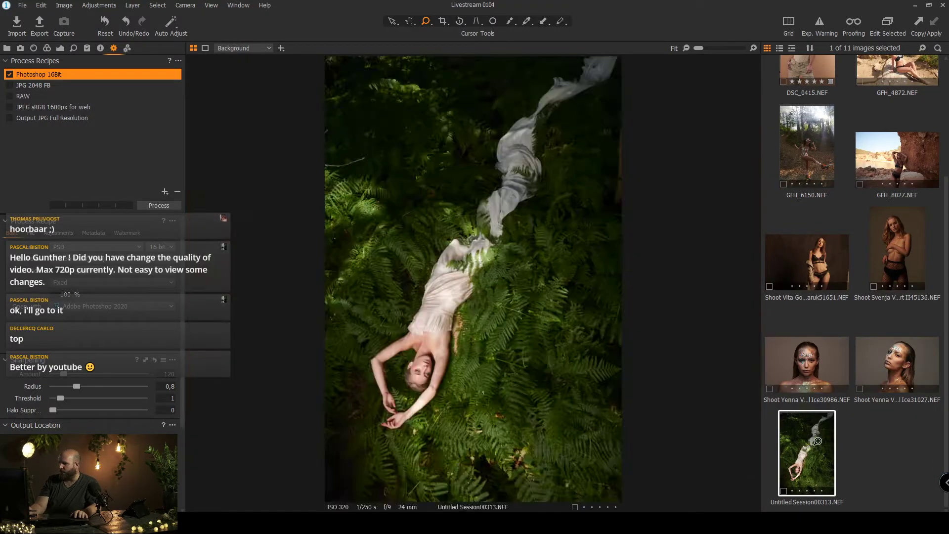
pyautogui.click(823, 384)
pyautogui.click(901, 229)
pyautogui.click(801, 376)
pyautogui.click(803, 444)
pyautogui.click(816, 377)
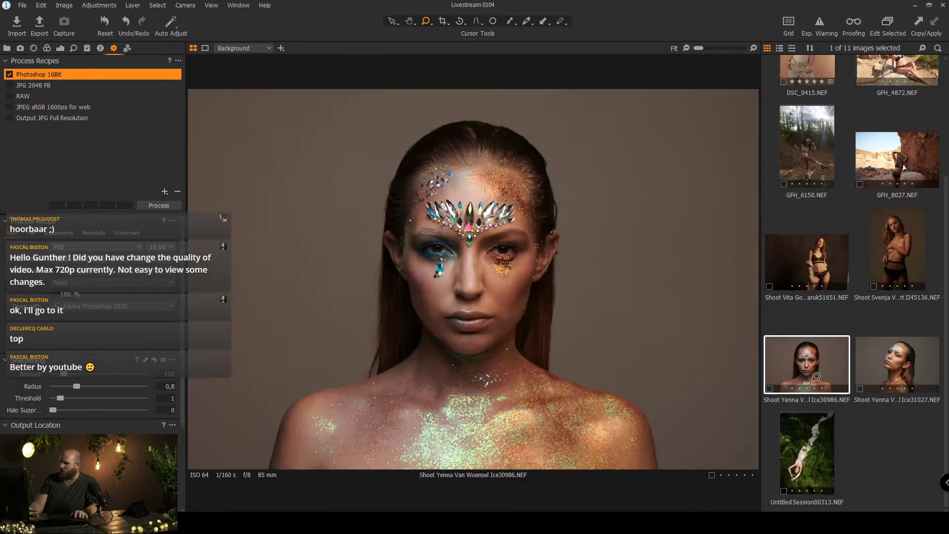
pyautogui.click(879, 240)
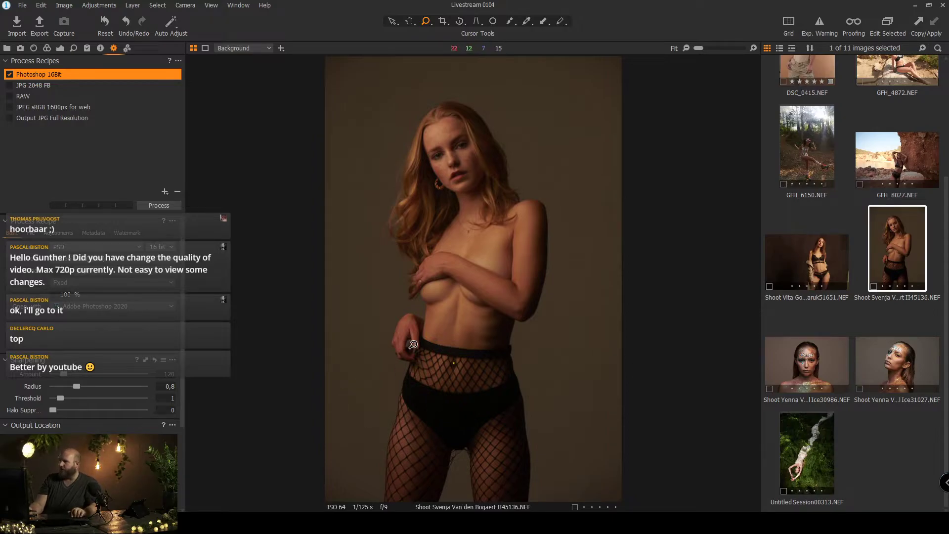
pyautogui.moveTo(474, 523)
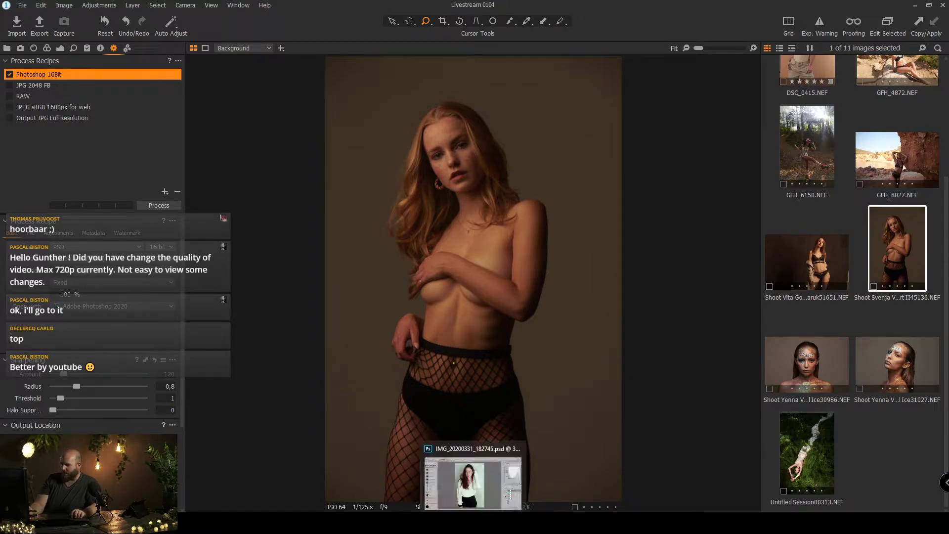
pyautogui.click(445, 482)
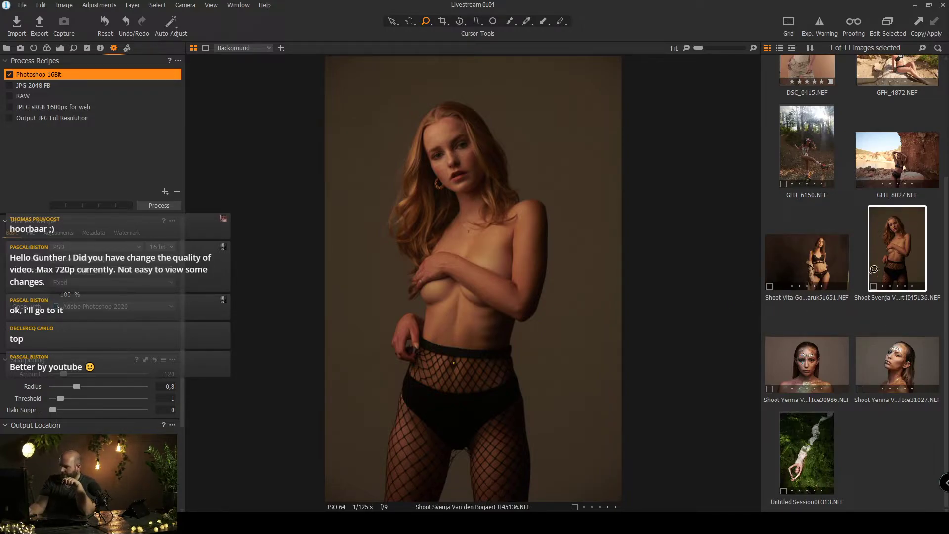
# Review the glitter make-up, fishnet studio and fern forest photos once more to decide which to edit
pyautogui.click(802, 368)
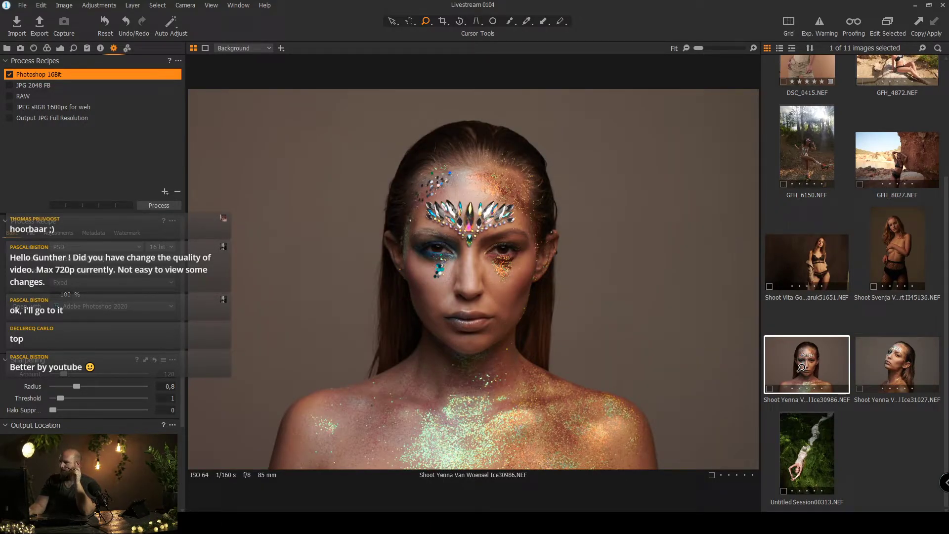
pyautogui.click(793, 459)
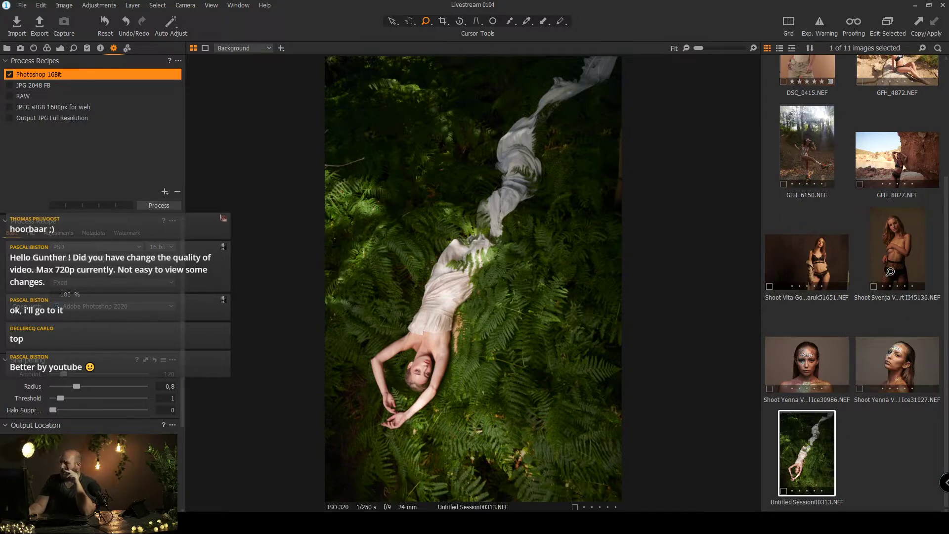
pyautogui.click(891, 271)
pyautogui.click(838, 414)
pyautogui.click(905, 265)
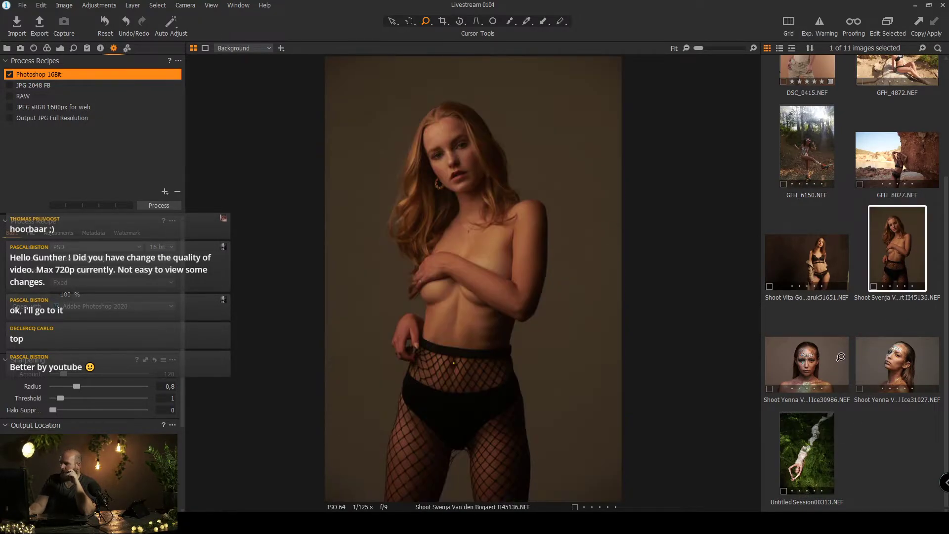
pyautogui.click(841, 357)
pyautogui.click(878, 274)
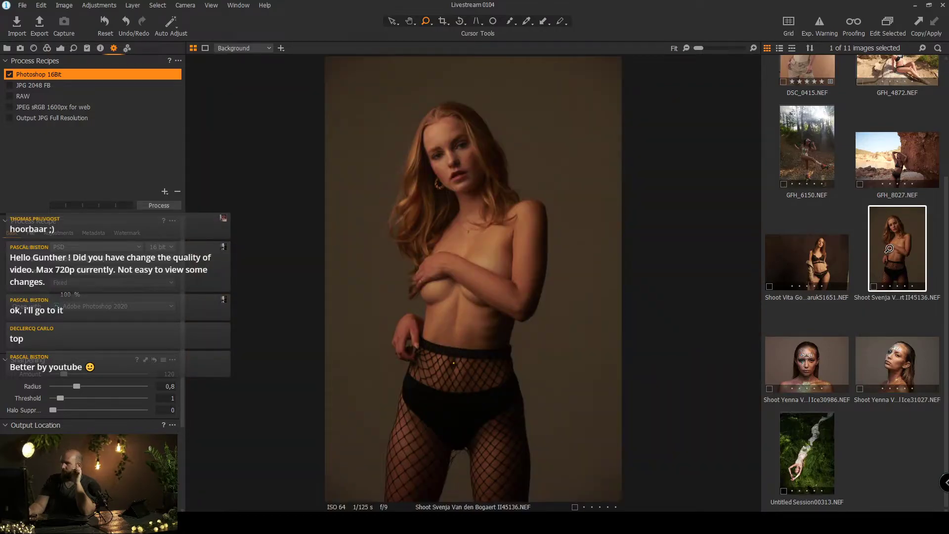
pyautogui.click(811, 352)
pyautogui.click(820, 452)
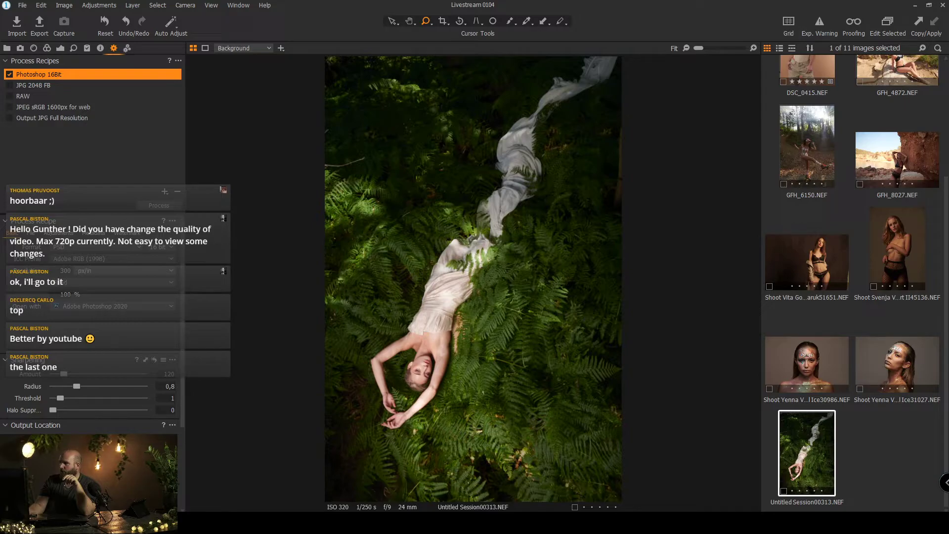
# Check the two studio portraits a last time and select the fern forest photo Untitled Session00313.NEF
pyautogui.click(888, 234)
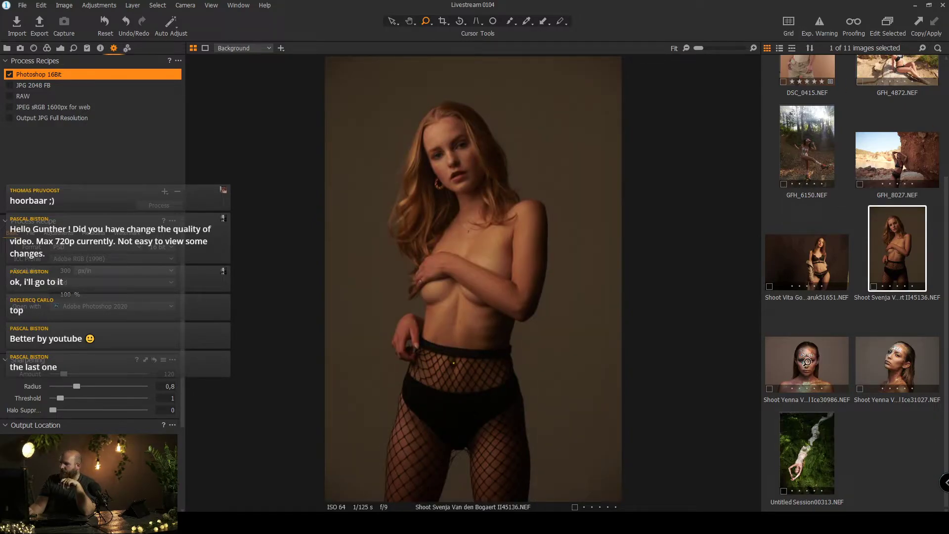
pyautogui.click(808, 362)
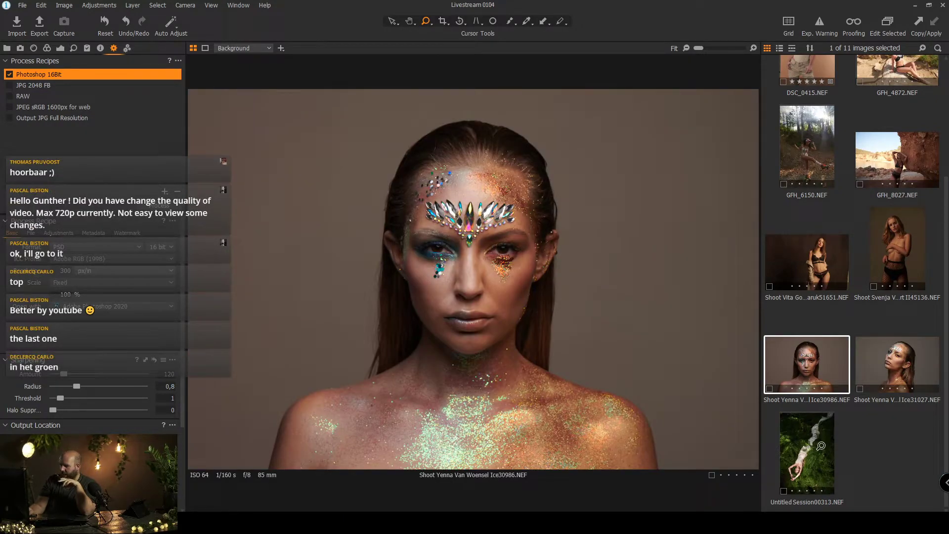
pyautogui.click(810, 455)
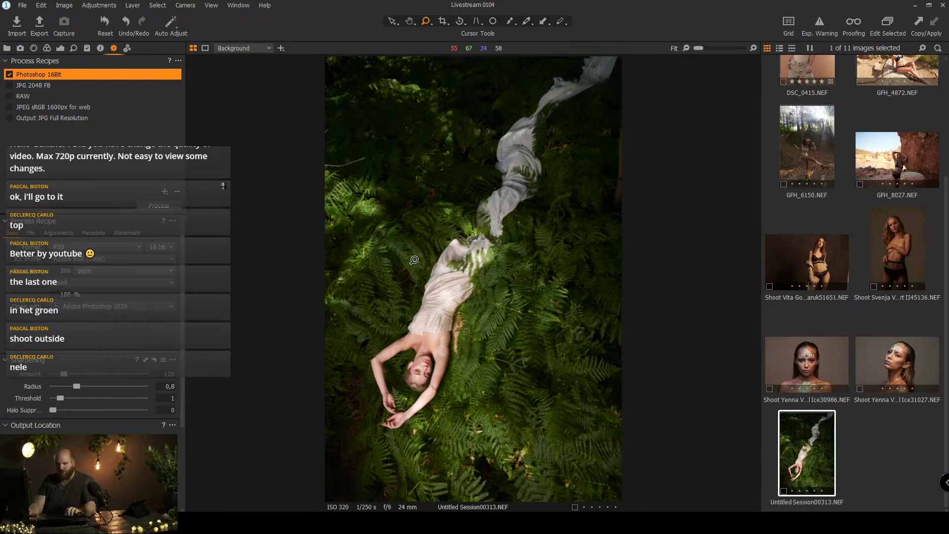
# Crop the fern forest photo slightly tighter around the woman and her trailing fabric, to about 17.32 × 25.98 in
pyautogui.press('c')
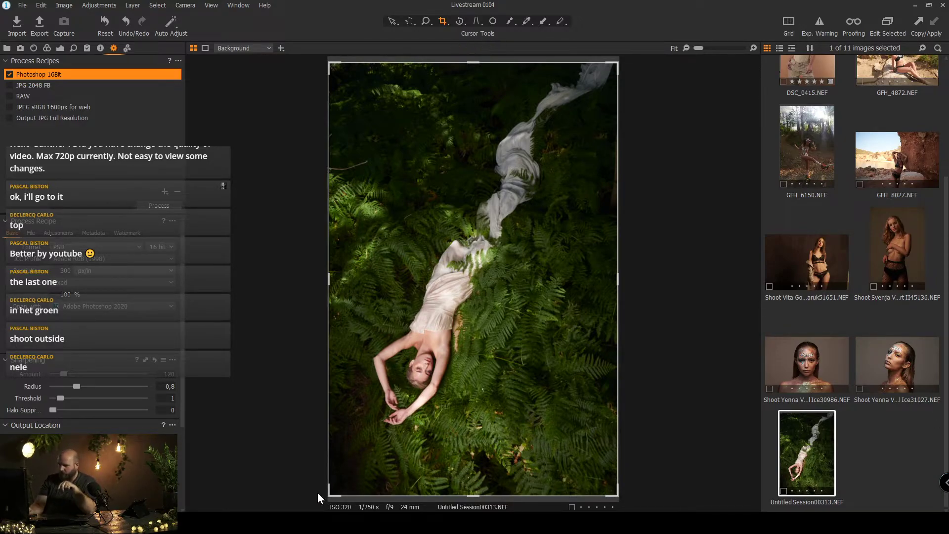
pyautogui.moveTo(334, 492)
pyautogui.mouseDown()
pyautogui.moveTo(348, 469)
pyautogui.moveTo(334, 505)
pyautogui.moveTo(339, 498)
pyautogui.mouseUp()
pyautogui.press('z')
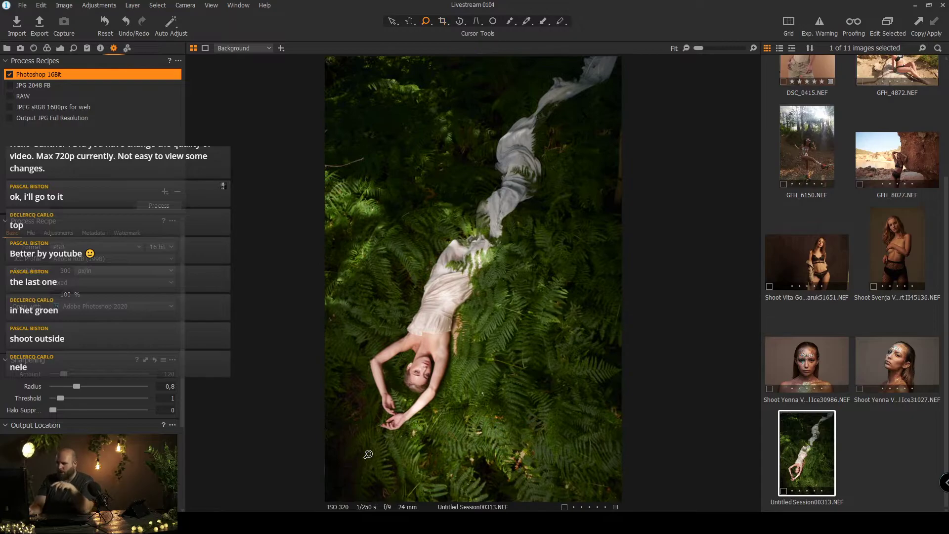
pyautogui.press('c')
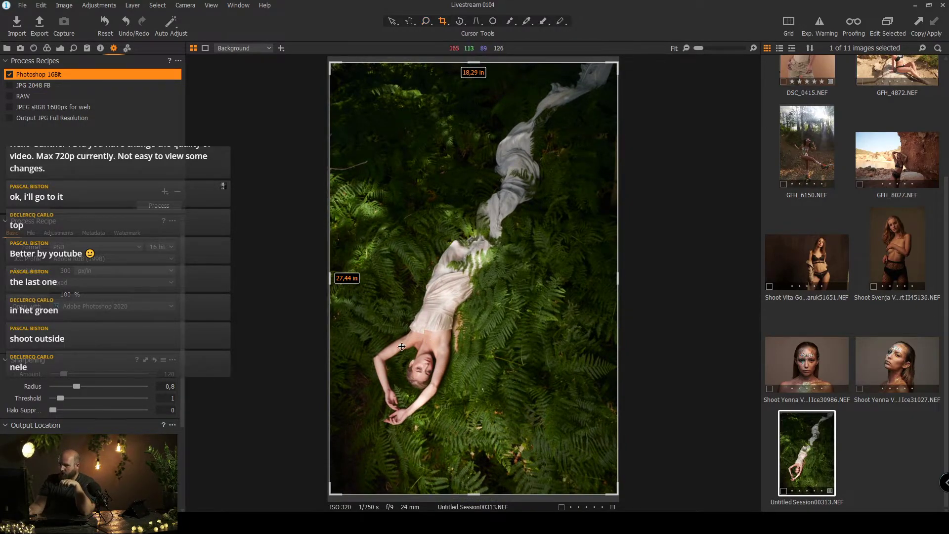
pyautogui.moveTo(331, 494)
pyautogui.mouseDown()
pyautogui.moveTo(336, 489)
pyautogui.moveTo(330, 504)
pyautogui.moveTo(334, 493)
pyautogui.mouseUp()
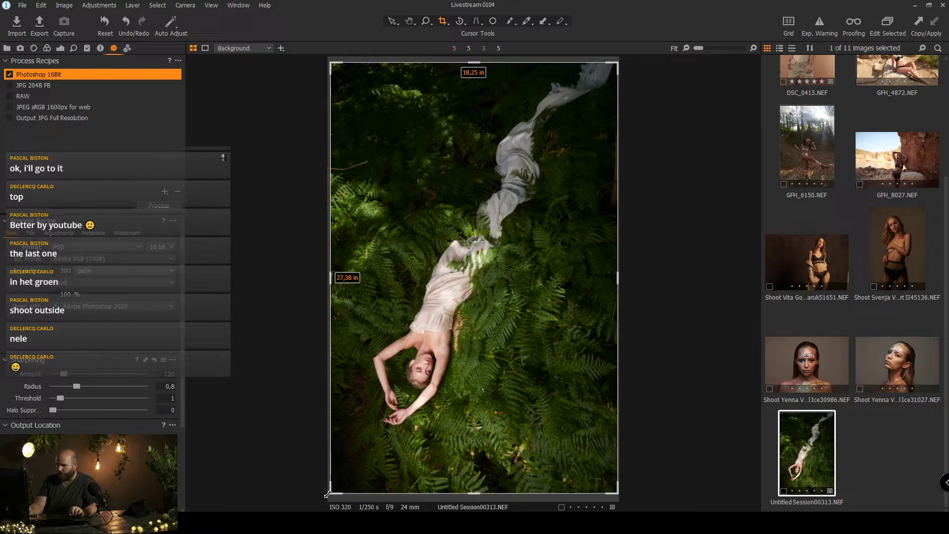
pyautogui.moveTo(330, 501); pyautogui.dragTo(322, 497)
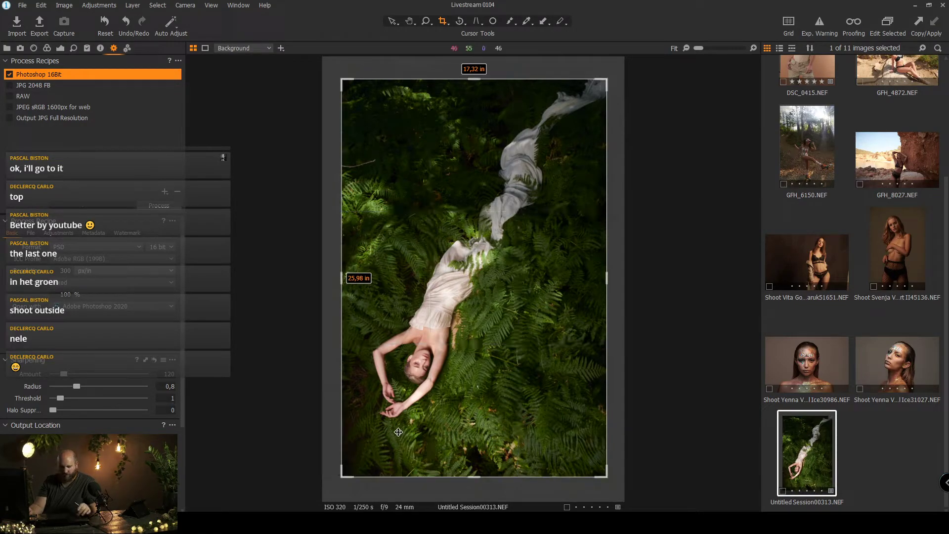
pyautogui.press('z')
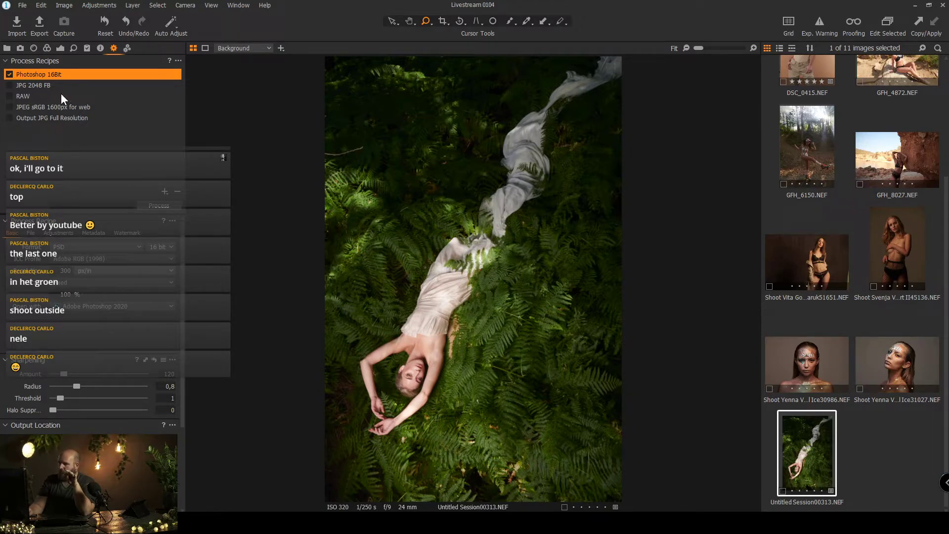
# Add an adjustment layer with a slanted linear gradient mask fading from the dark upper ferns to the dress, hide the mask overlay and show the exposure adjustments
pyautogui.click(63, 50)
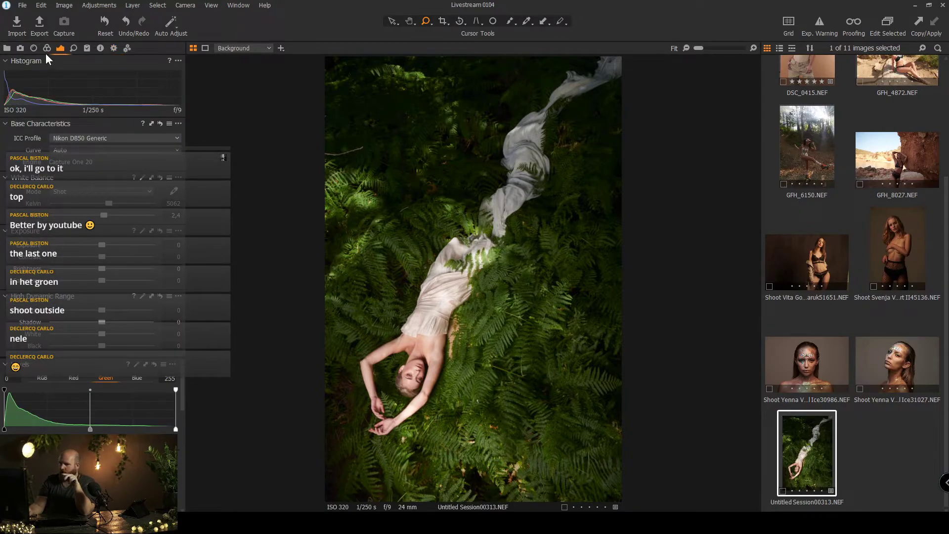
pyautogui.click(46, 49)
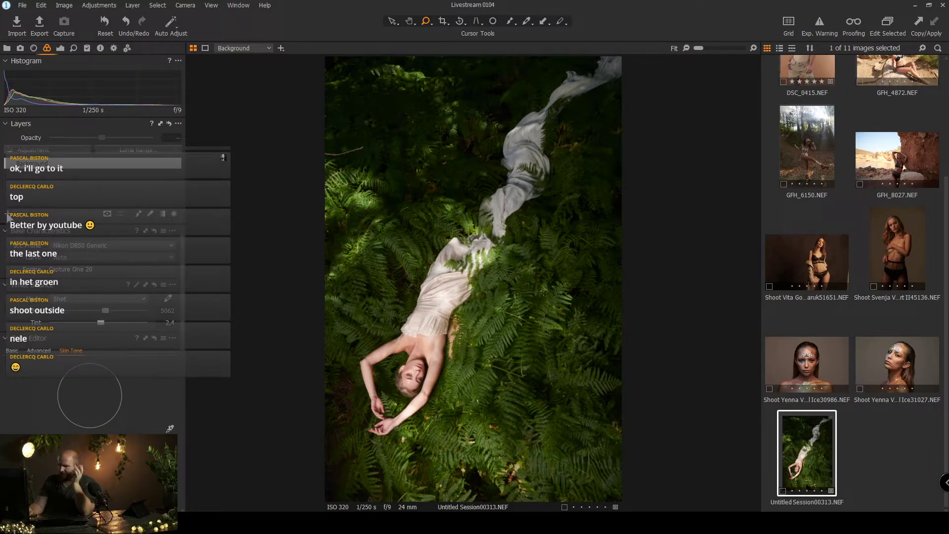
pyautogui.click(8, 215)
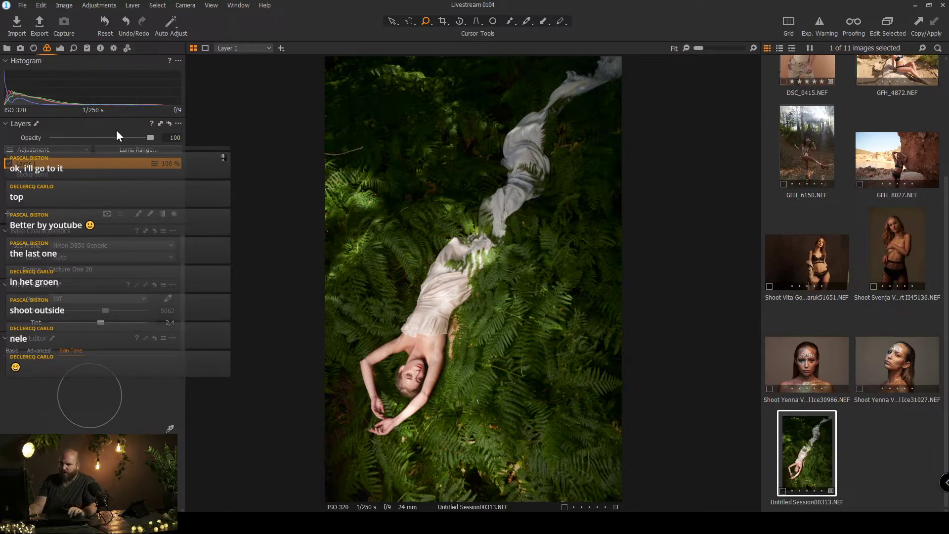
pyautogui.press('l')
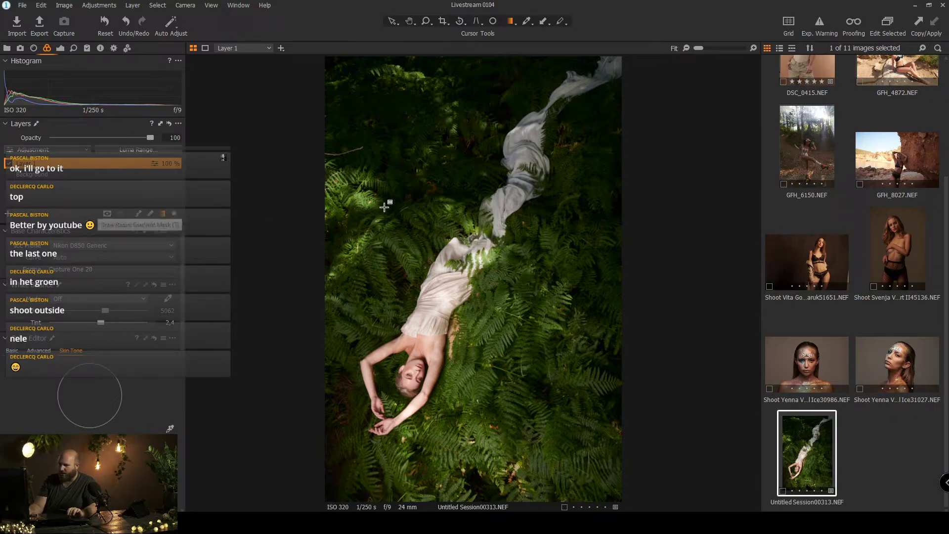
pyautogui.moveTo(543, 97); pyautogui.dragTo(456, 302)
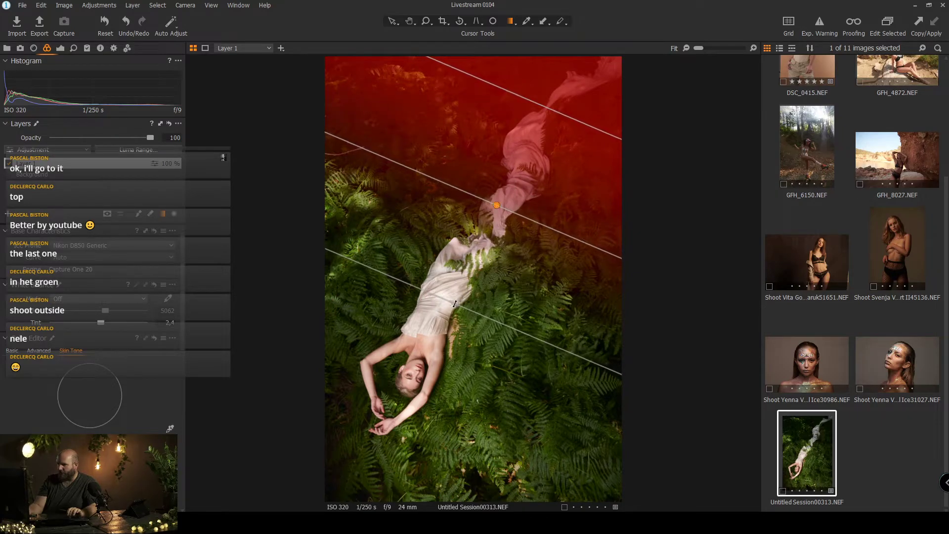
pyautogui.press('m')
pyautogui.click(59, 50)
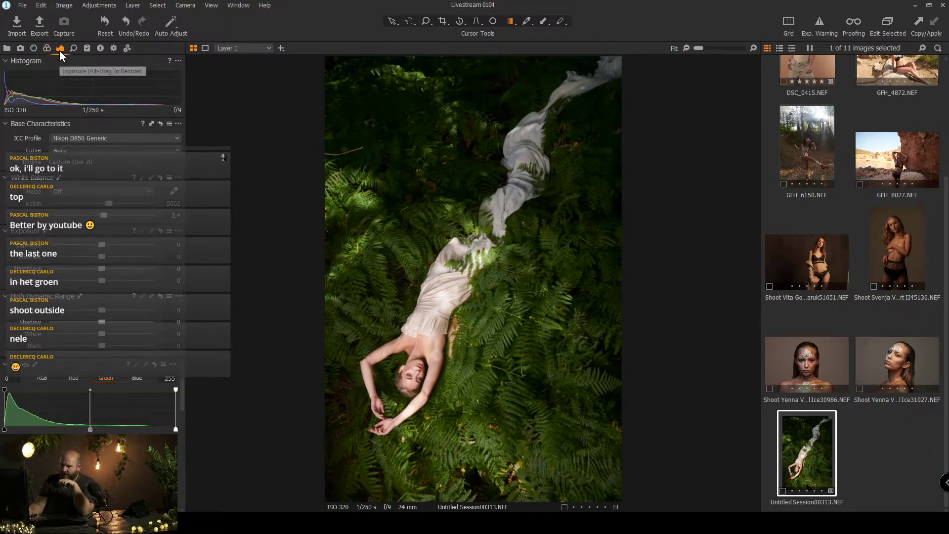
# Raise the gradient-masked Layer 1's exposure to 1.91 and its shadow to 6
pyautogui.moveTo(102, 245); pyautogui.dragTo(125, 246)
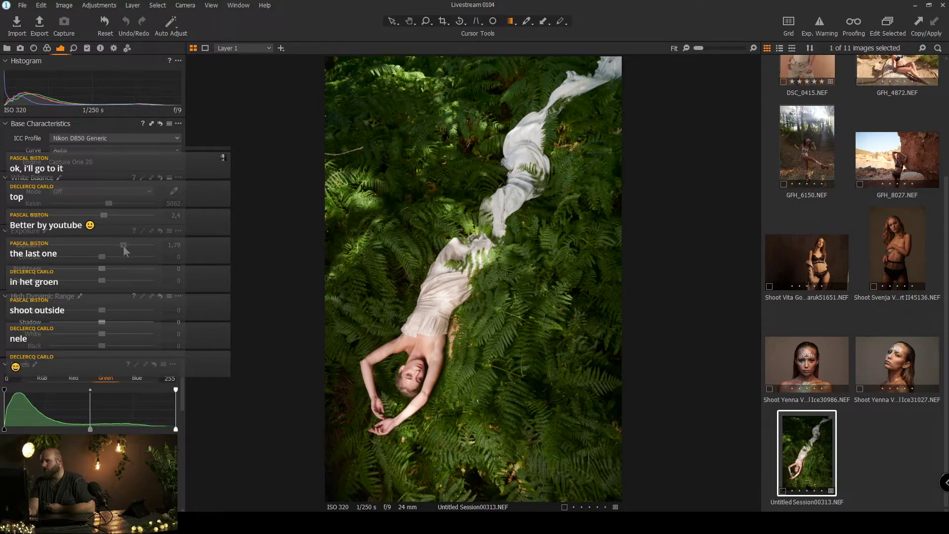
pyautogui.moveTo(101, 323); pyautogui.dragTo(105, 322)
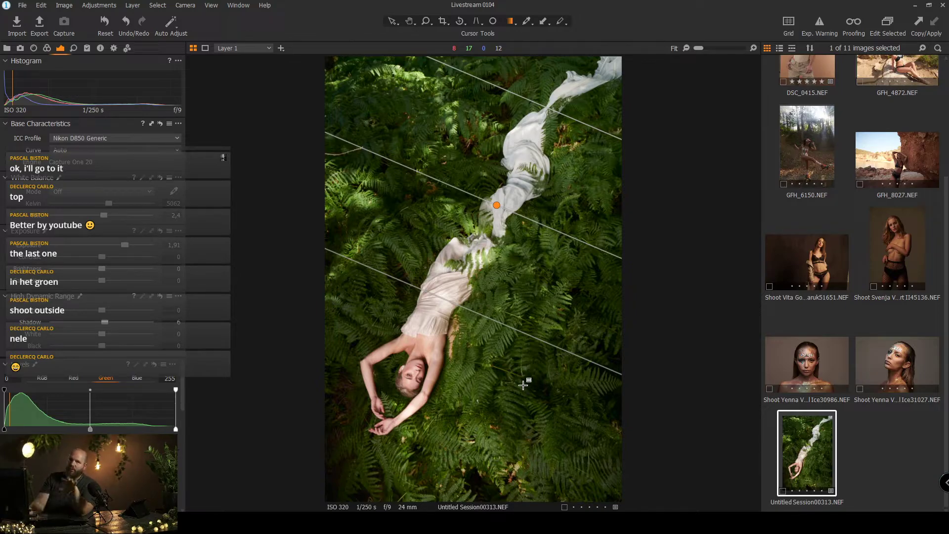
# On the Background layer, set Highlight to -32, Shadow to 10, White to 1 and Black to 6, with the exposure warning enabled
pyautogui.click(9, 49)
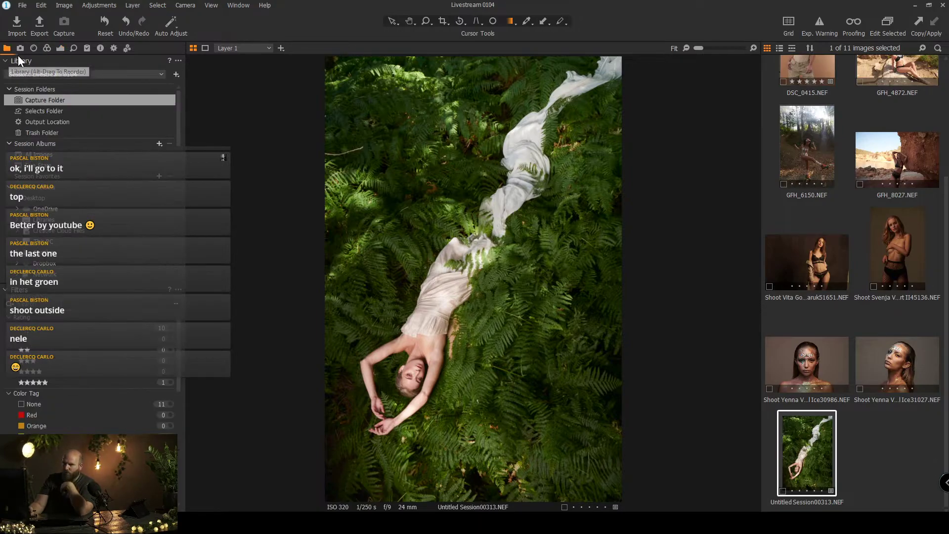
pyautogui.click(59, 48)
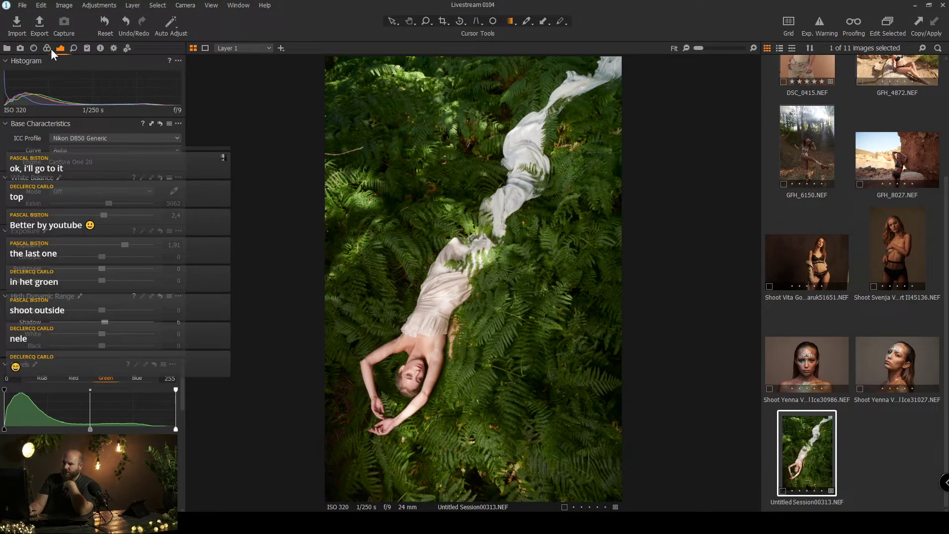
pyautogui.click(46, 48)
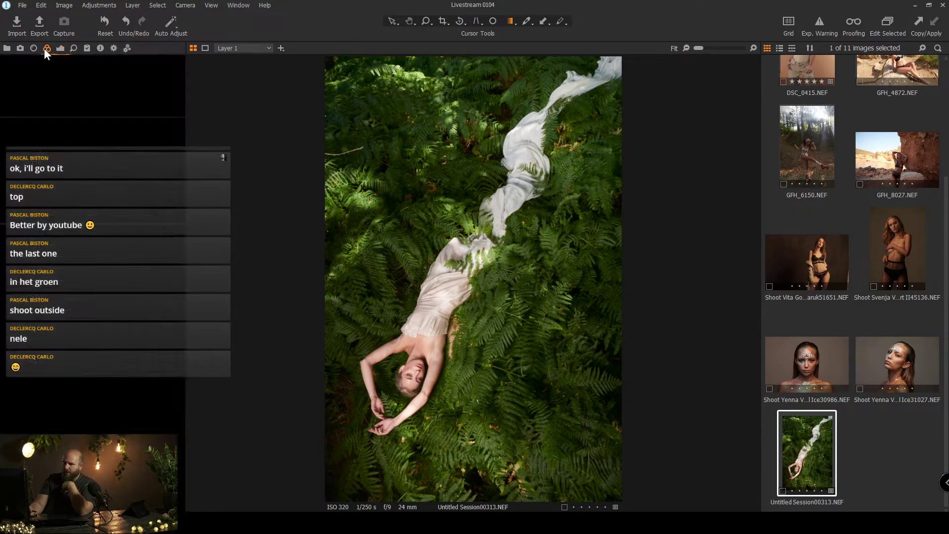
pyautogui.click(39, 175)
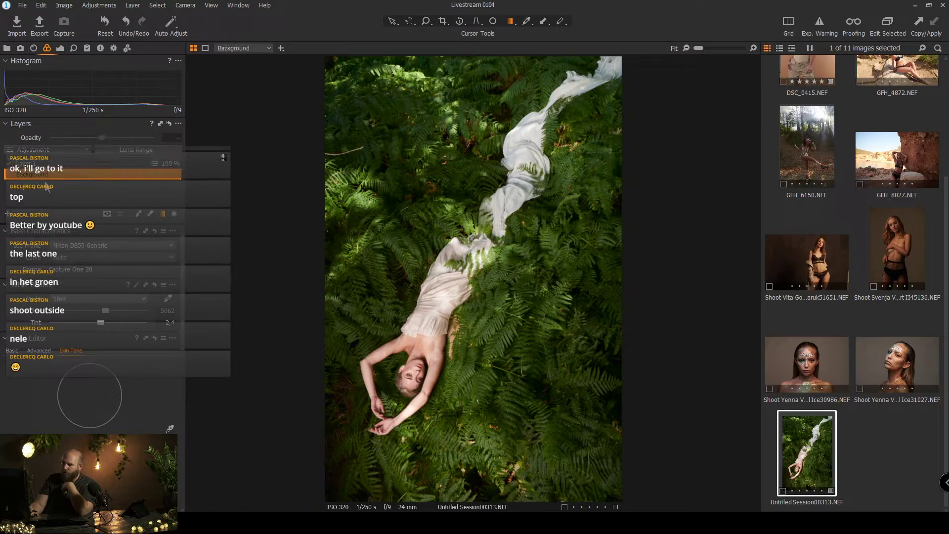
pyautogui.click(59, 49)
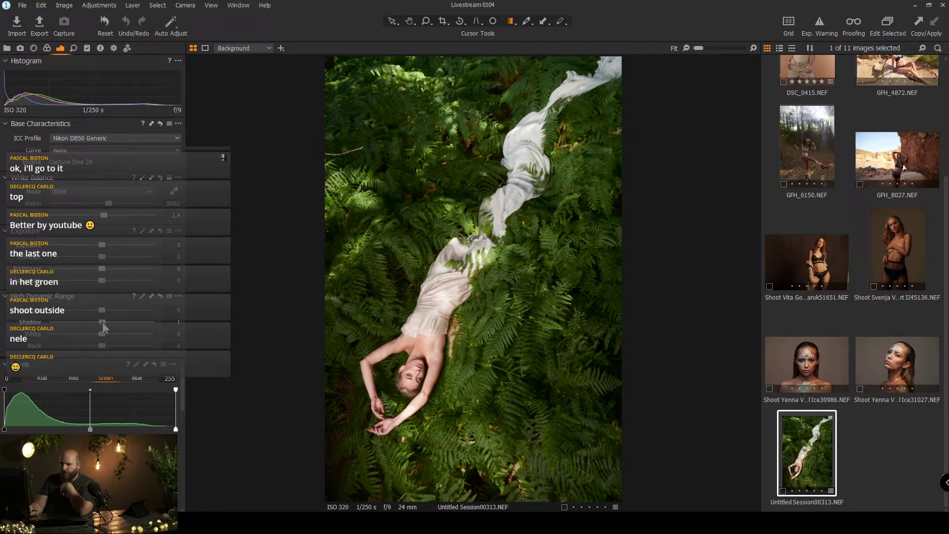
pyautogui.moveTo(103, 324); pyautogui.dragTo(53, 326)
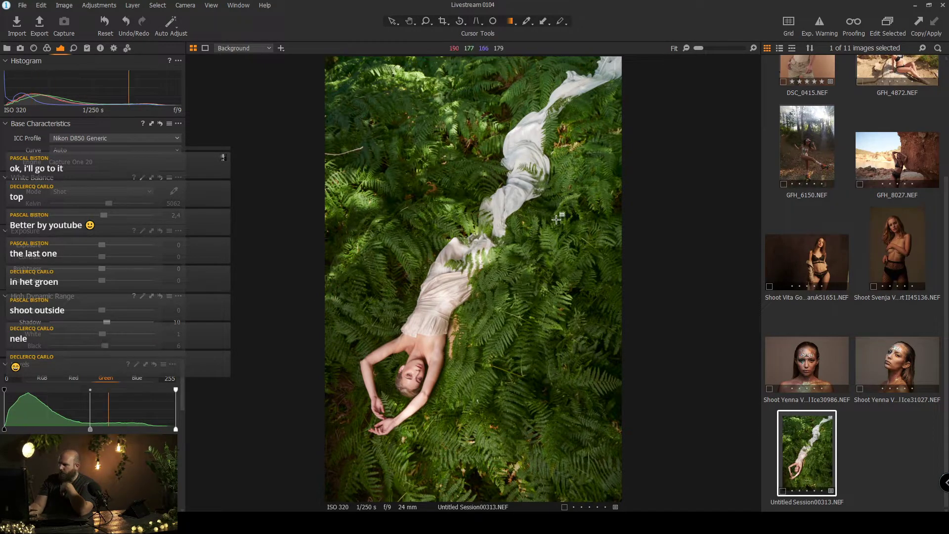
pyautogui.click(823, 24)
pyautogui.moveTo(103, 315); pyautogui.dragTo(86, 311)
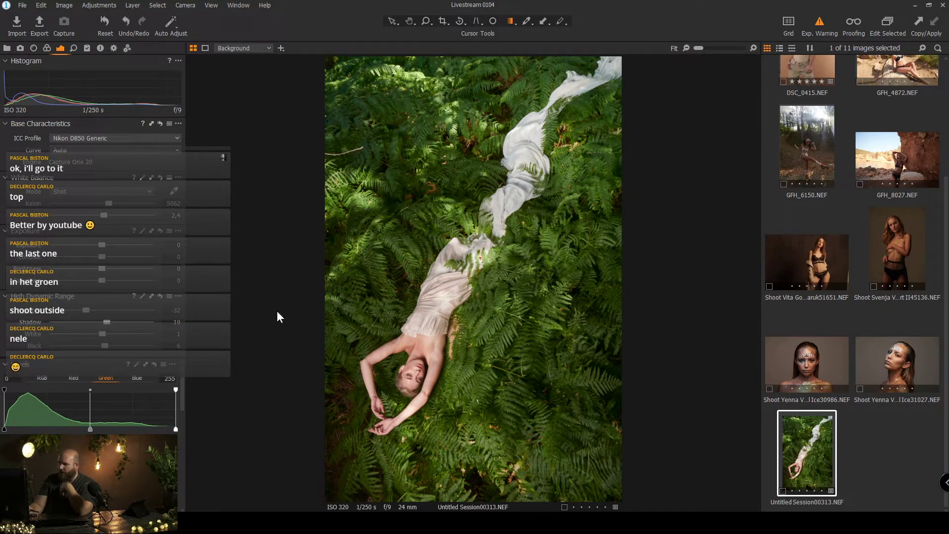
# Process the fern photo with the Photoshop 16Bit recipe to open it as a PSD in Photoshop
pyautogui.click(113, 50)
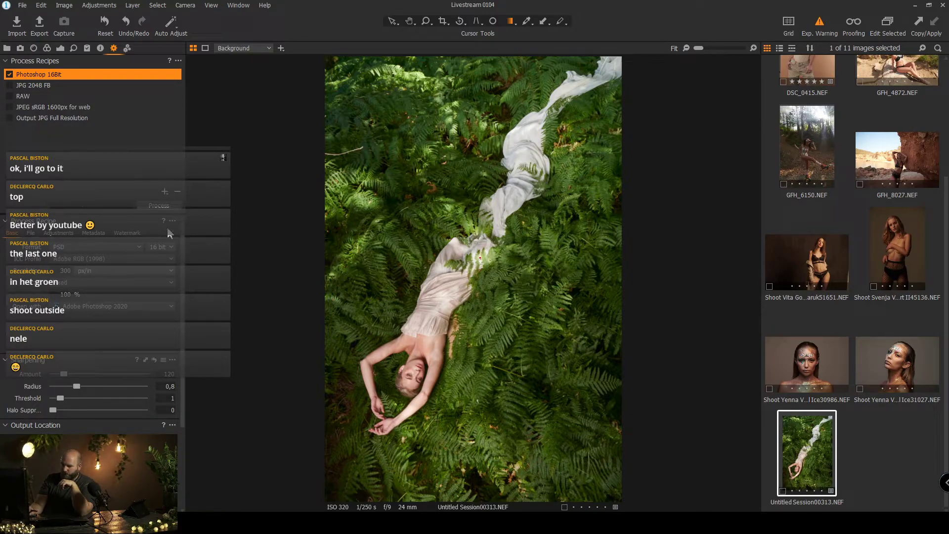
pyautogui.click(168, 207)
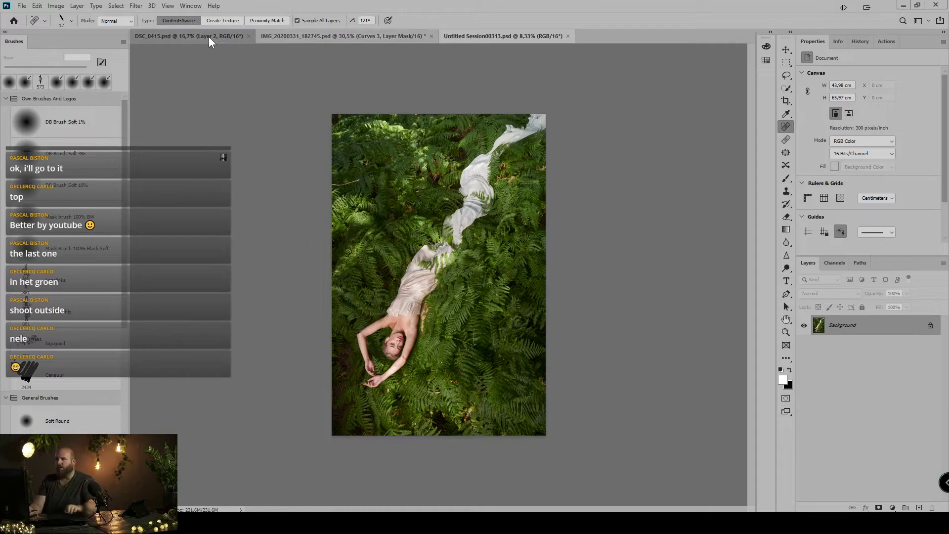
# Close DSC_0415.psd, and save and close IMG_20200331_182745.psd, keeping only the fern photo open
pyautogui.click(208, 36)
pyautogui.click(249, 37)
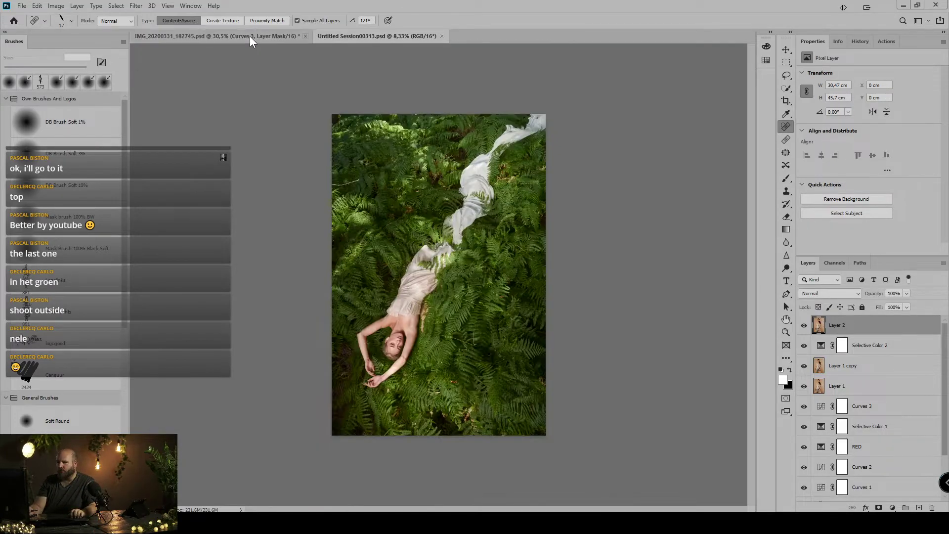
pyautogui.click(251, 37)
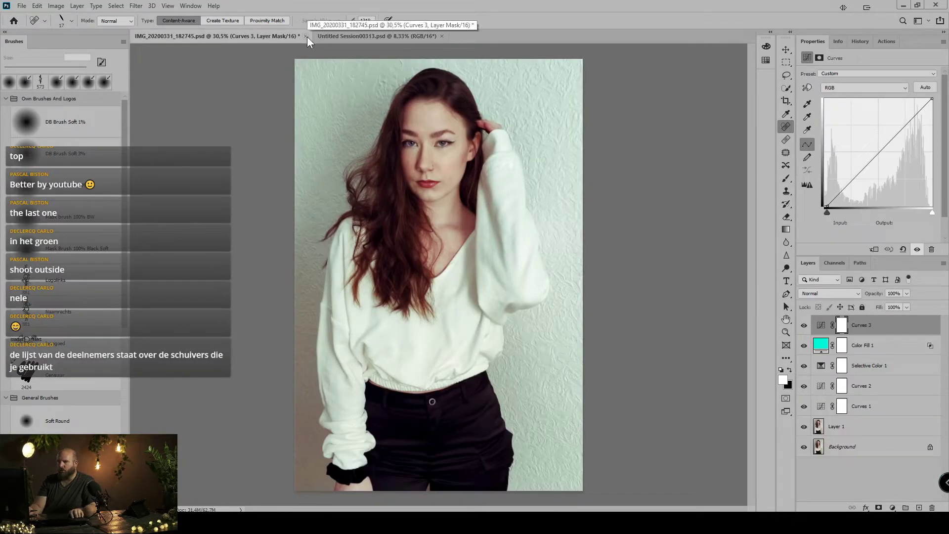
pyautogui.hotkey('ctrl', 's')
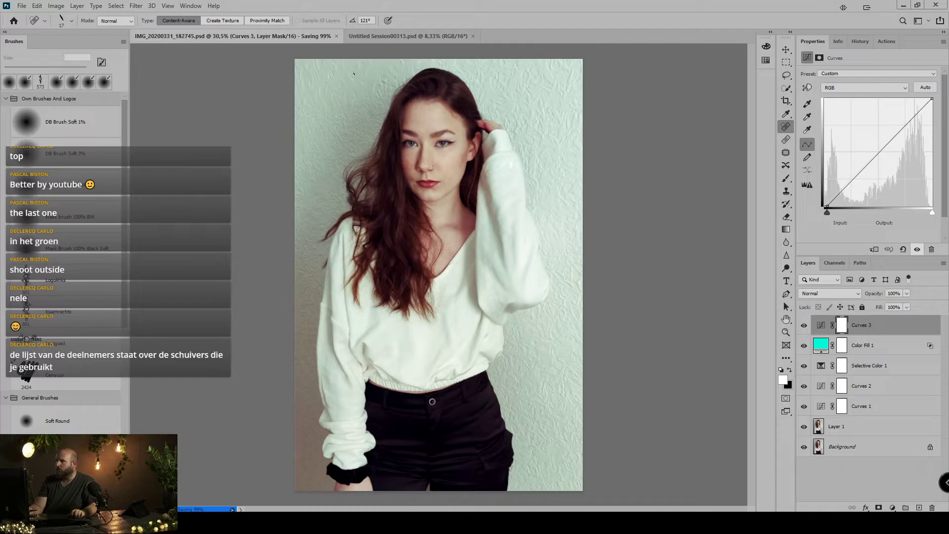
pyautogui.hotkey('ctrl', 'w')
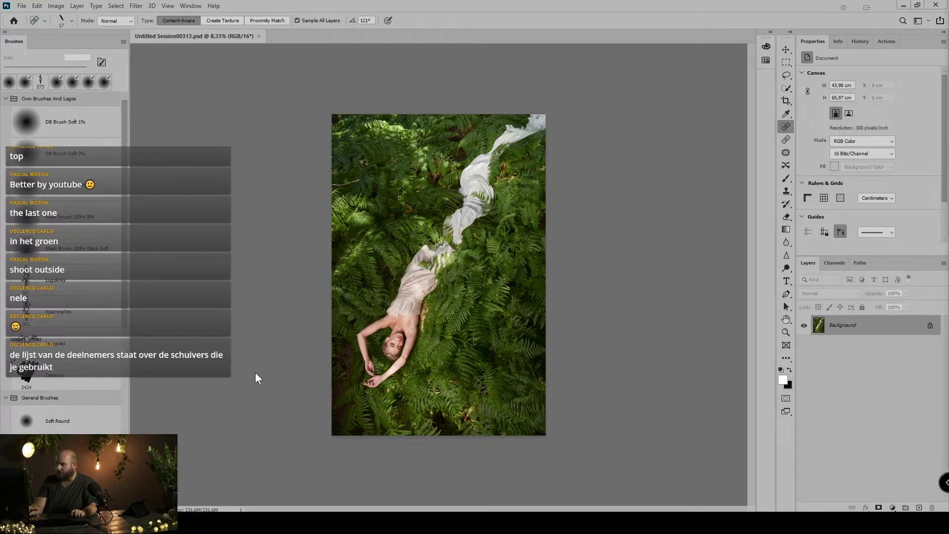
# Check the live-stream page in Chrome and return to Capture One with Untitled Session00313.NEF selected
pyautogui.moveTo(594, 523)
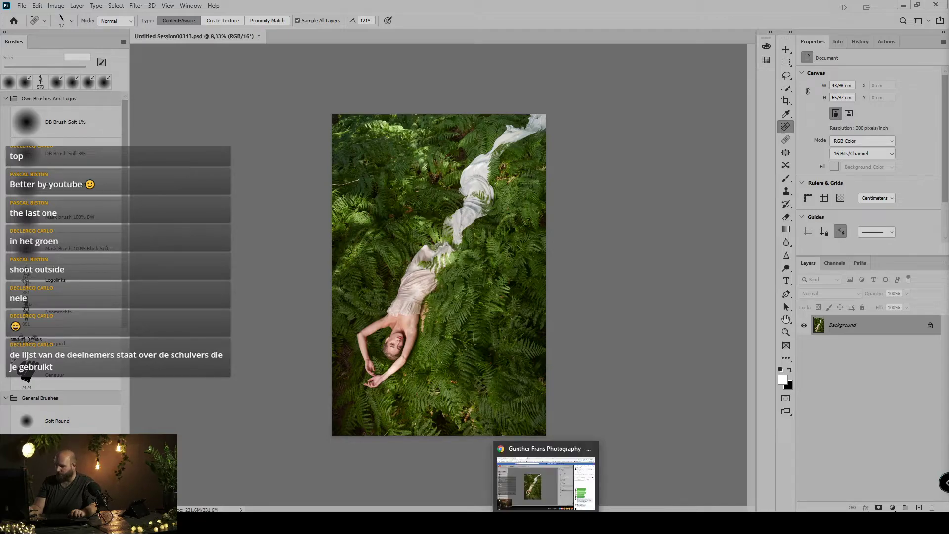
pyautogui.click(547, 474)
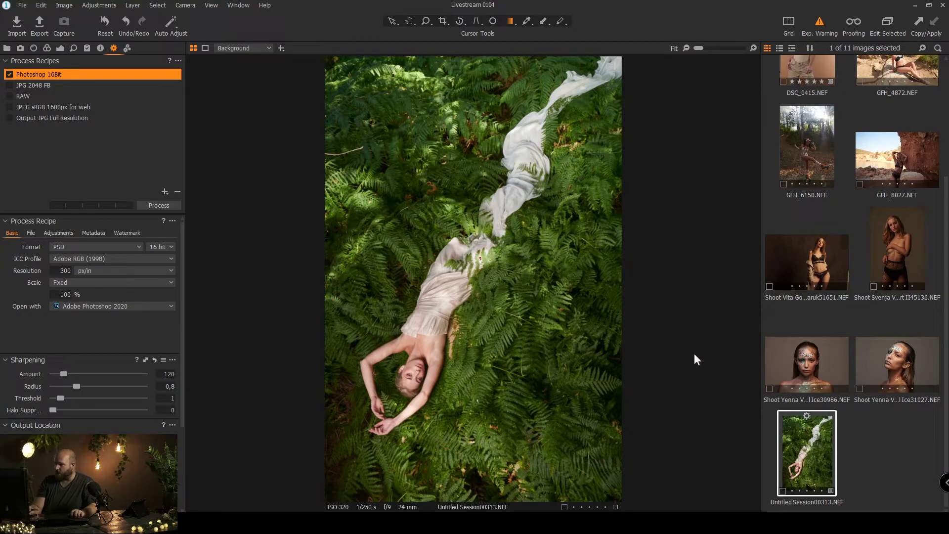
pyautogui.click(797, 378)
pyautogui.press('Down')
# Examine the linear gradient mask on Layer 1 over the fern photo
pyautogui.click(63, 48)
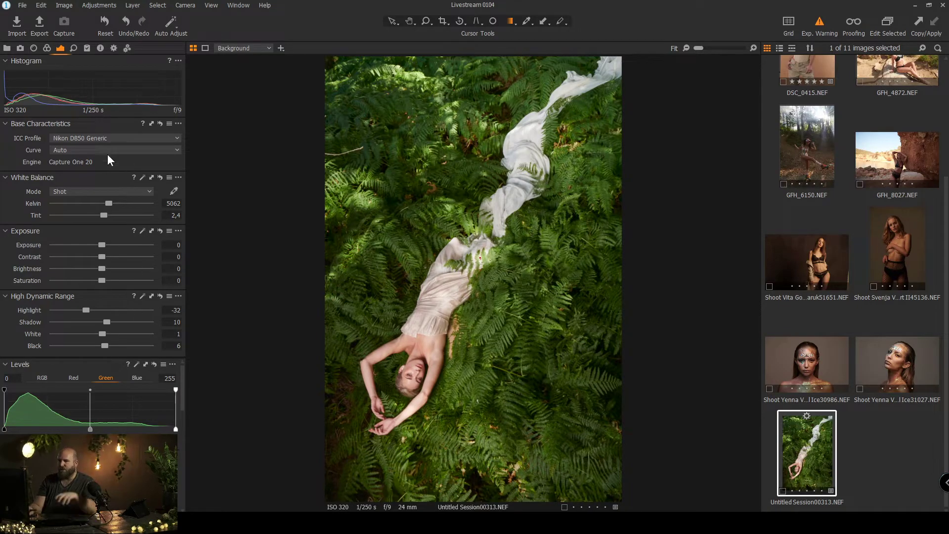
pyautogui.click(48, 47)
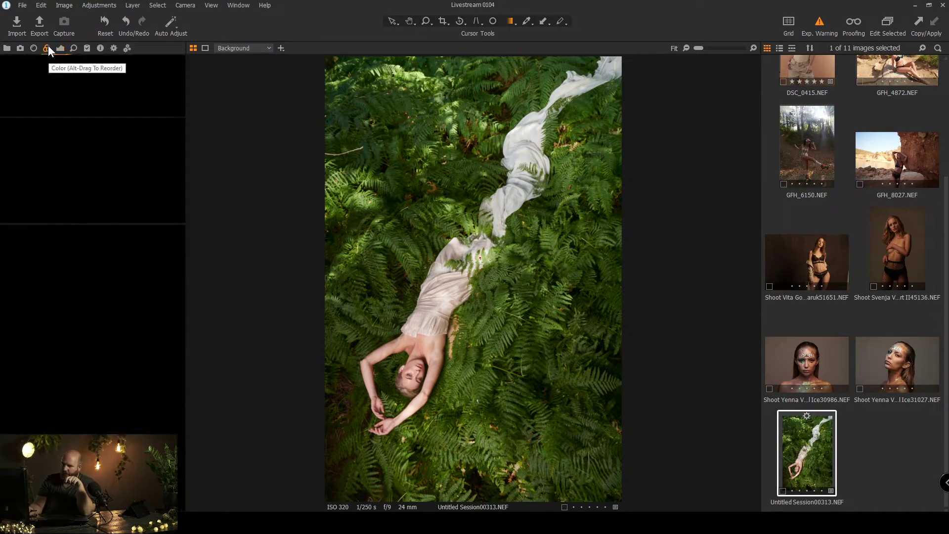
pyautogui.click(31, 164)
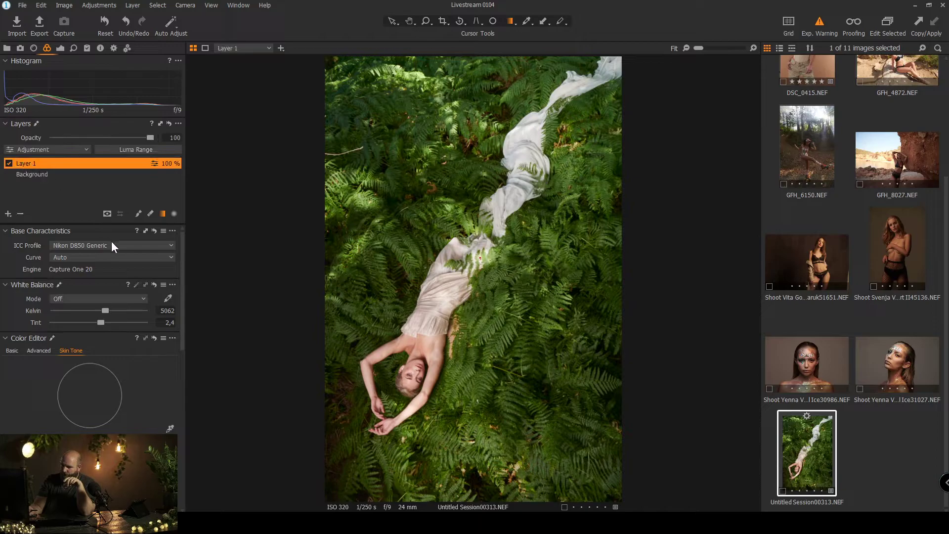
pyautogui.click(163, 214)
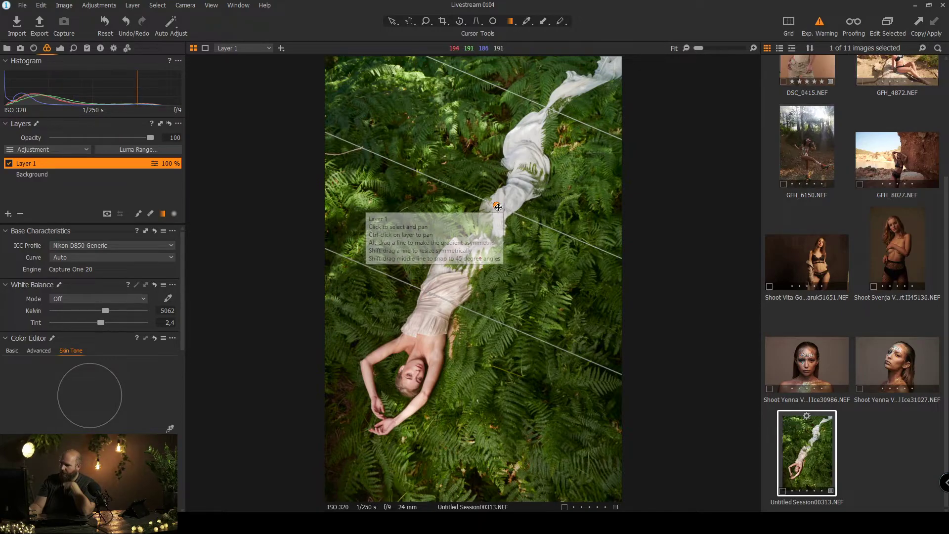
pyautogui.press('m')
pyautogui.press('m')
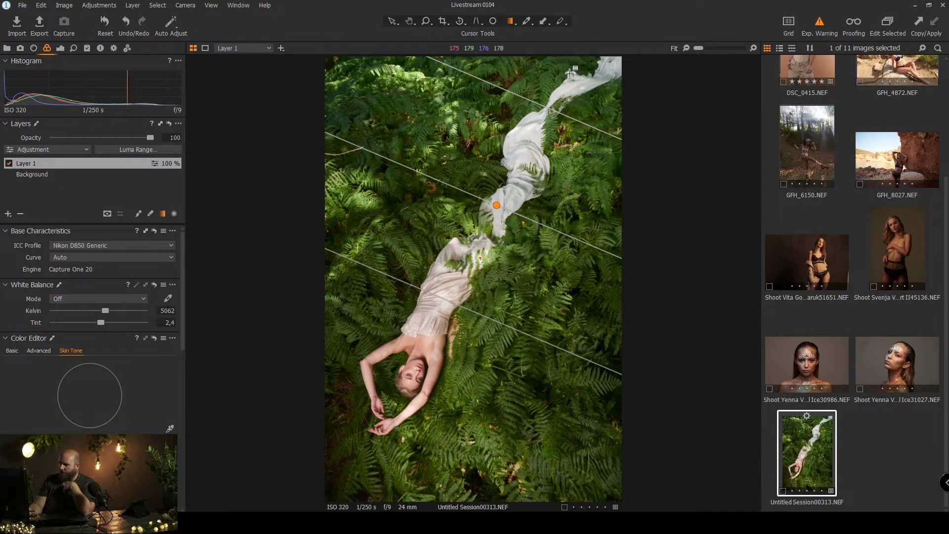
# Compare the photo with and without Layer 1's exposure adjustment by temporarily resetting it several times
pyautogui.click(60, 50)
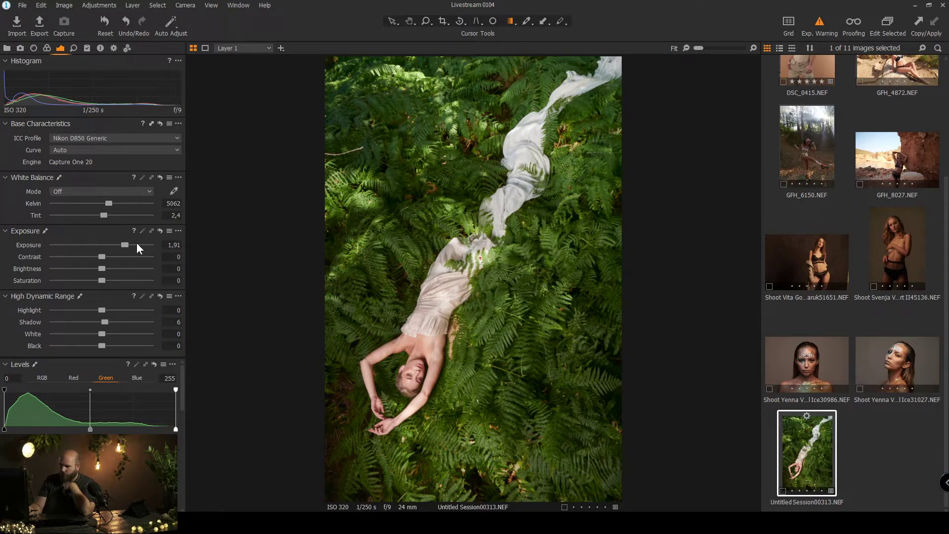
pyautogui.click(160, 231)
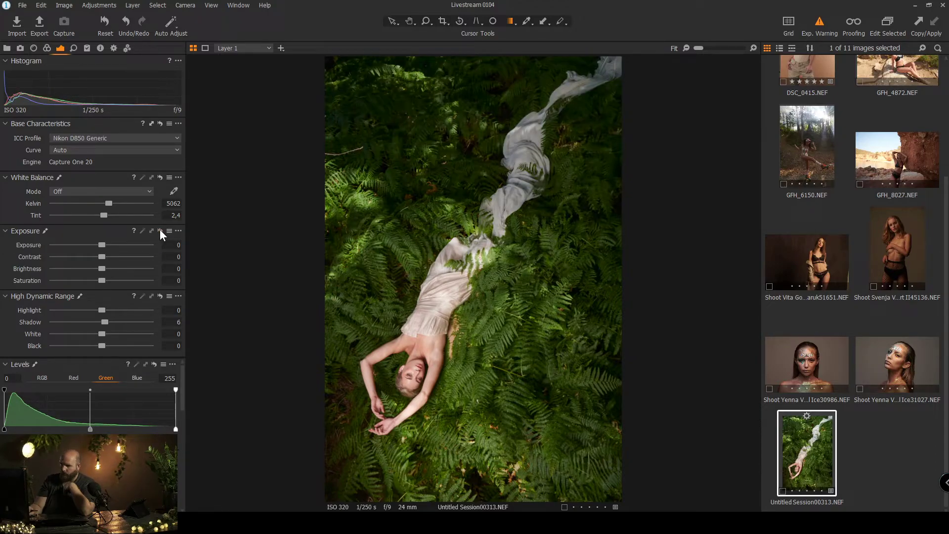
pyautogui.hotkey('ctrl', 'z')
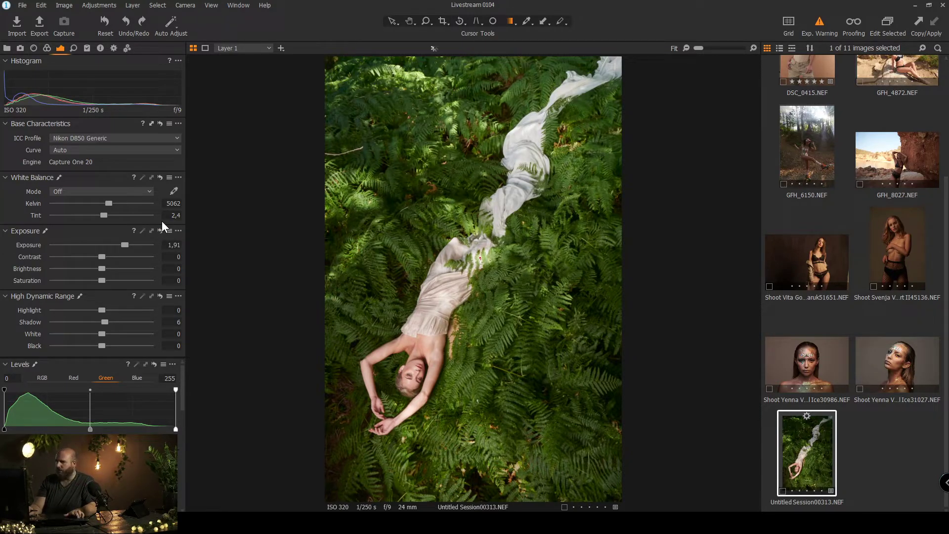
pyautogui.press('Up')
pyautogui.click(825, 489)
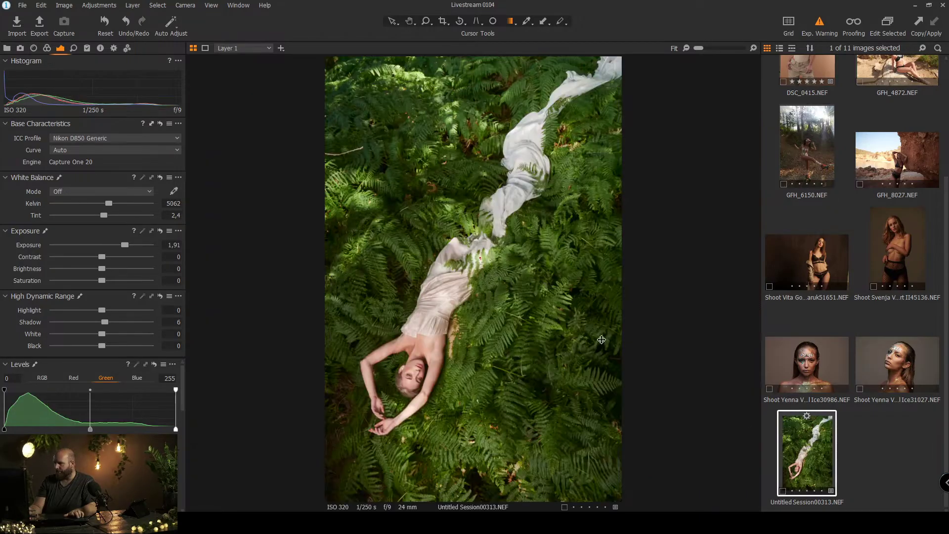
pyautogui.click(160, 230)
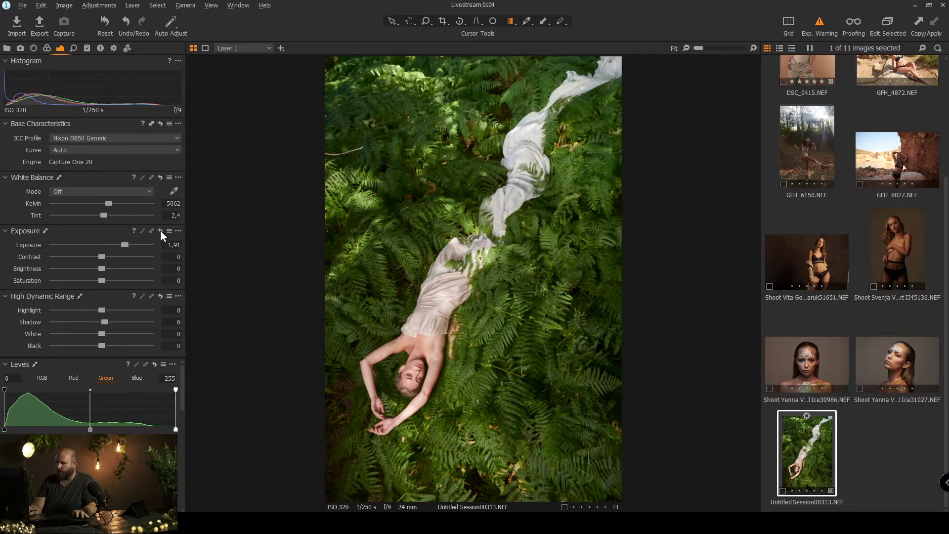
pyautogui.keyDown('alt'); pyautogui.click(161, 231); pyautogui.keyUp('alt')
pyautogui.keyDown('alt'); pyautogui.click(160, 230); pyautogui.keyUp('alt')
pyautogui.keyDown('alt'); pyautogui.click(161, 230); pyautogui.keyUp('alt')
pyautogui.keyDown('alt'); pyautogui.click(160, 230); pyautogui.keyUp('alt')
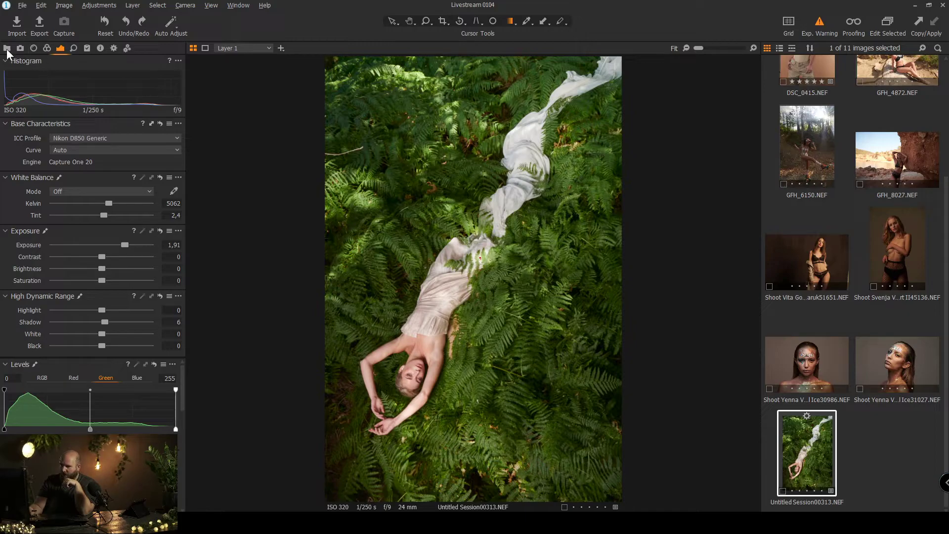
# Review the Background layer's High Dynamic Range settings and the process recipes
pyautogui.click(46, 48)
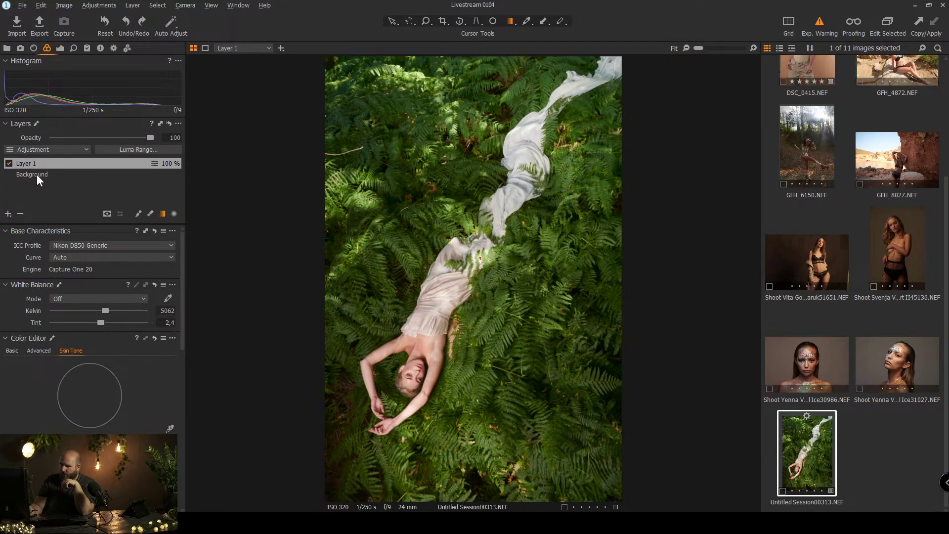
pyautogui.click(37, 175)
pyautogui.click(60, 48)
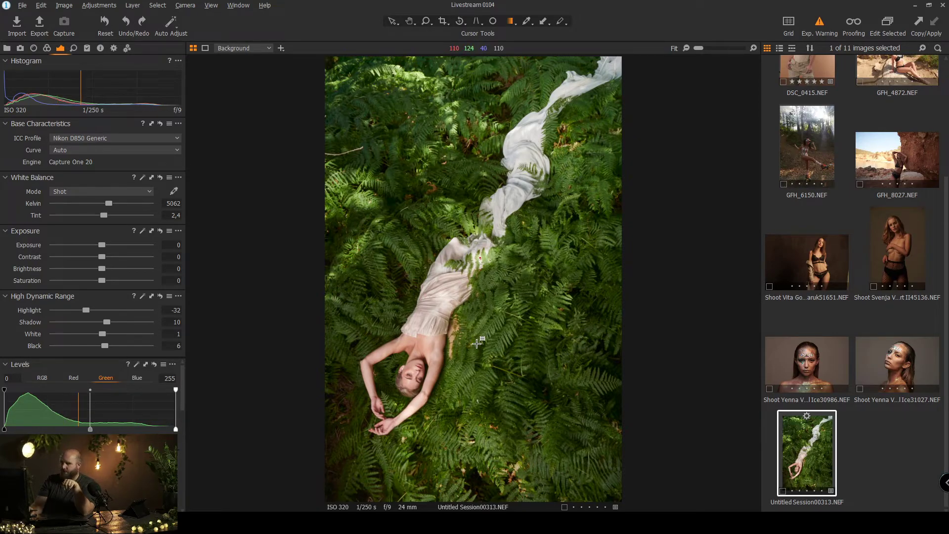
pyautogui.click(114, 49)
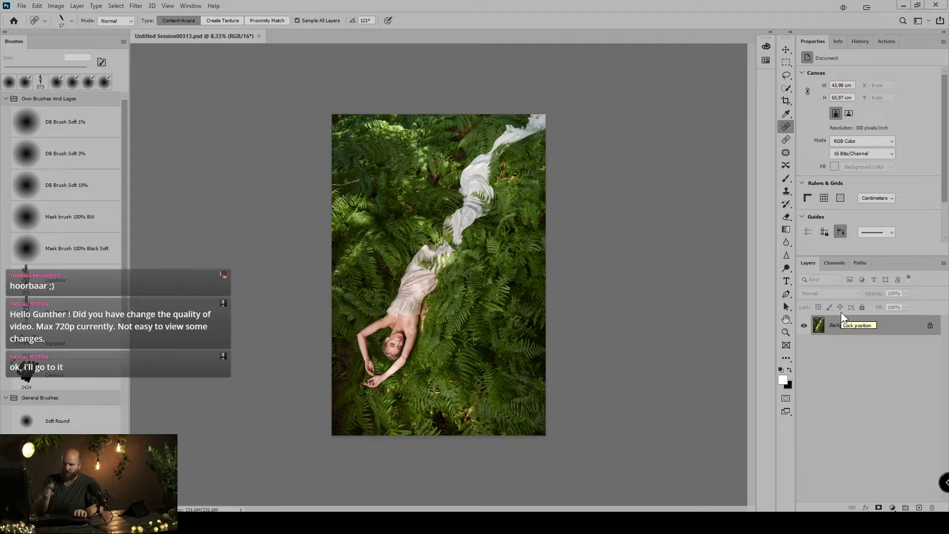
# In Photoshop, duplicate the Background layer and remove the pale branch from the ferns with the Spot Healing Brush
pyautogui.hotkey('ctrl', 'j')
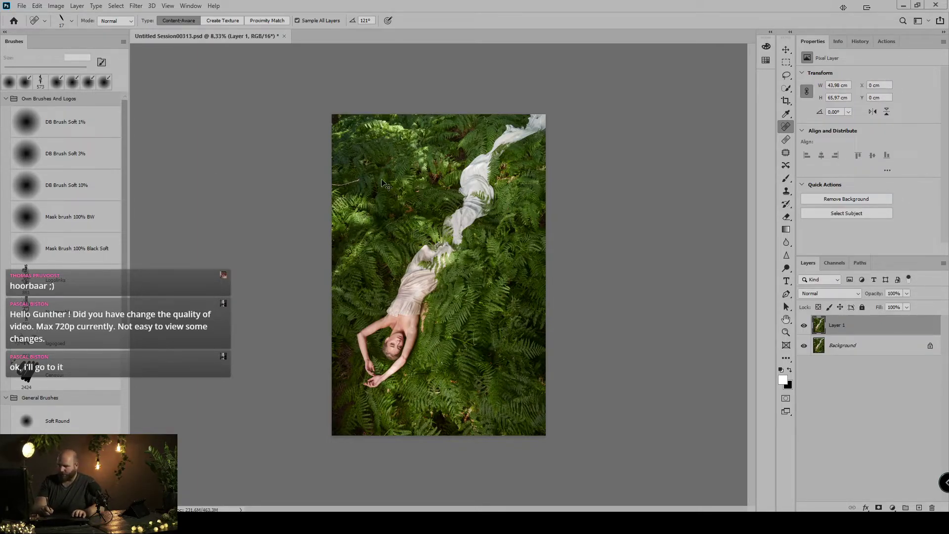
pyautogui.scroll(5, 350, 183)
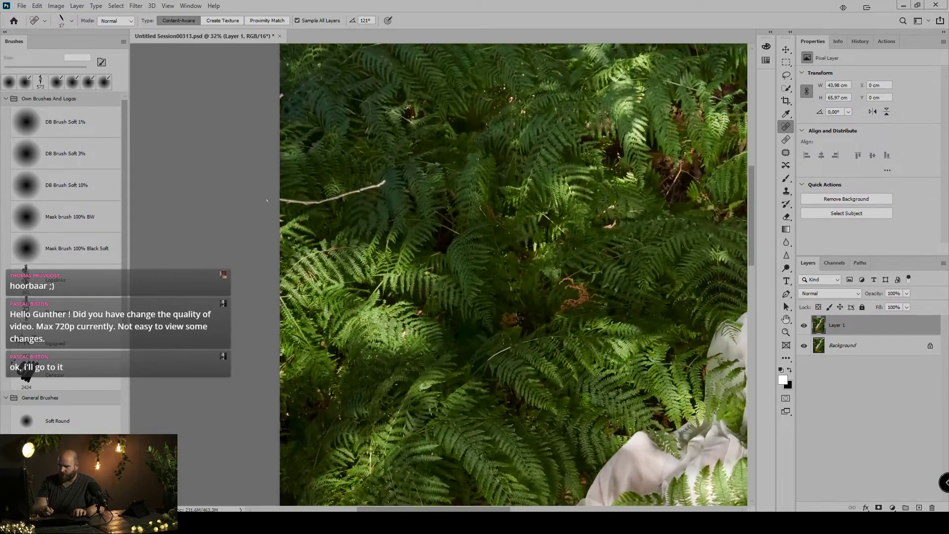
pyautogui.moveTo(291, 208)
pyautogui.mouseDown()
pyautogui.moveTo(943, 187)
pyautogui.moveTo(303, 203)
pyautogui.moveTo(391, 183)
pyautogui.moveTo(361, 187)
pyautogui.mouseUp()
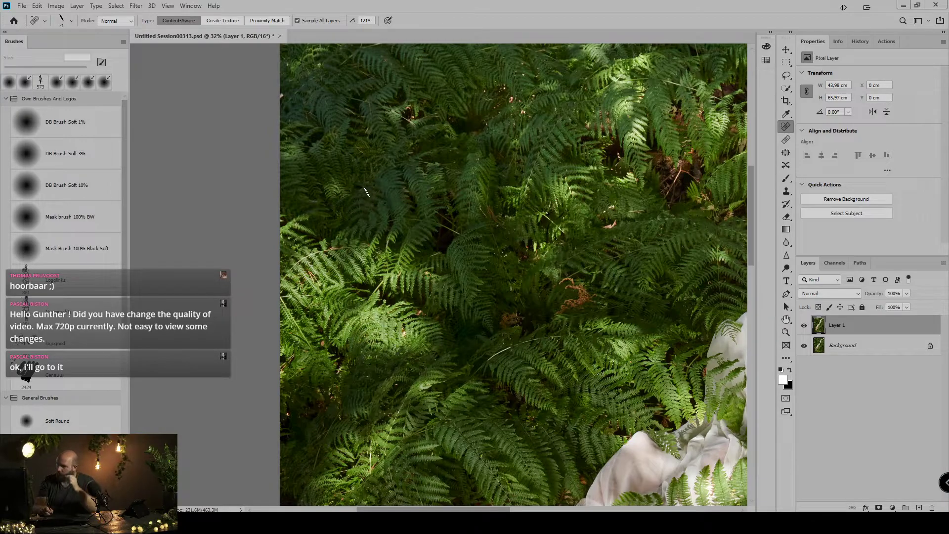
pyautogui.moveTo(552, 164)
pyautogui.mouseDown()
pyautogui.moveTo(447, 232)
pyautogui.moveTo(469, 362)
pyautogui.moveTo(485, 362)
pyautogui.mouseUp()
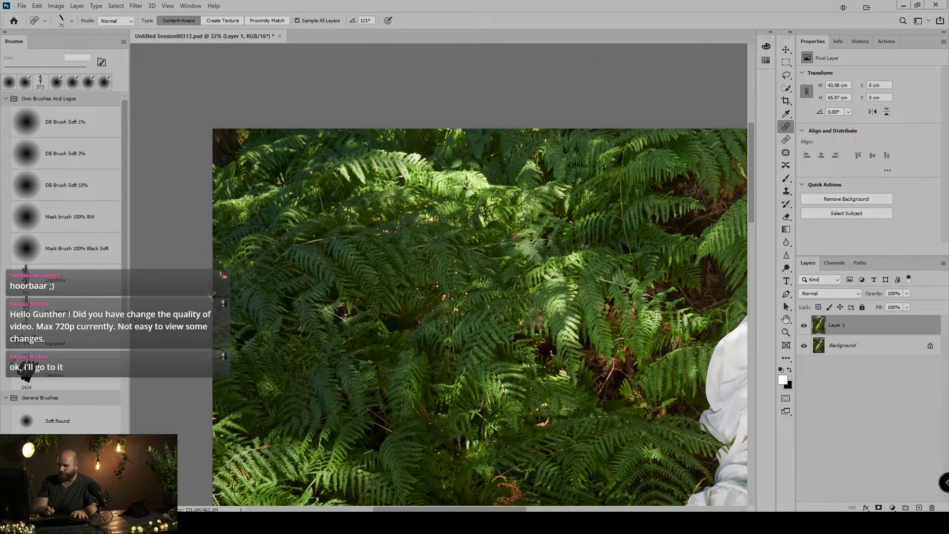
# Examine the ferns around the figure across the whole photo for distracting elements
pyautogui.moveTo(605, 292); pyautogui.dragTo(371, 289)
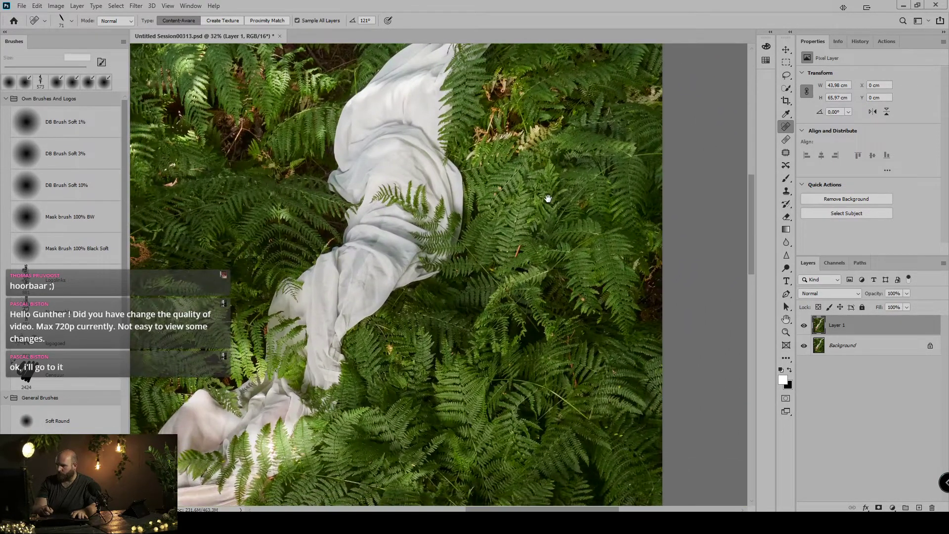
pyautogui.moveTo(532, 271); pyautogui.dragTo(561, 183)
pyautogui.moveTo(524, 313); pyautogui.dragTo(473, 214)
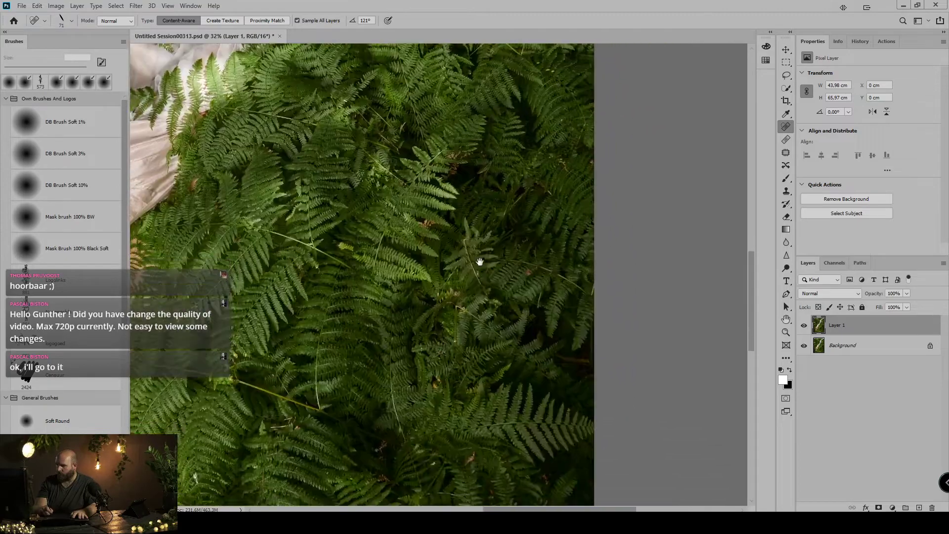
pyautogui.moveTo(465, 356); pyautogui.dragTo(507, 190)
pyautogui.moveTo(385, 305); pyautogui.dragTo(695, 320)
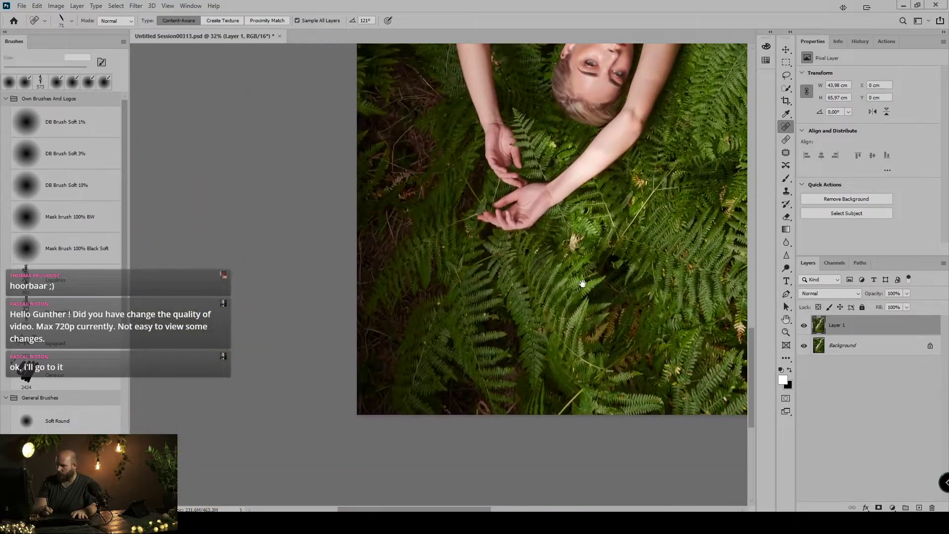
pyautogui.moveTo(597, 250); pyautogui.dragTo(490, 299)
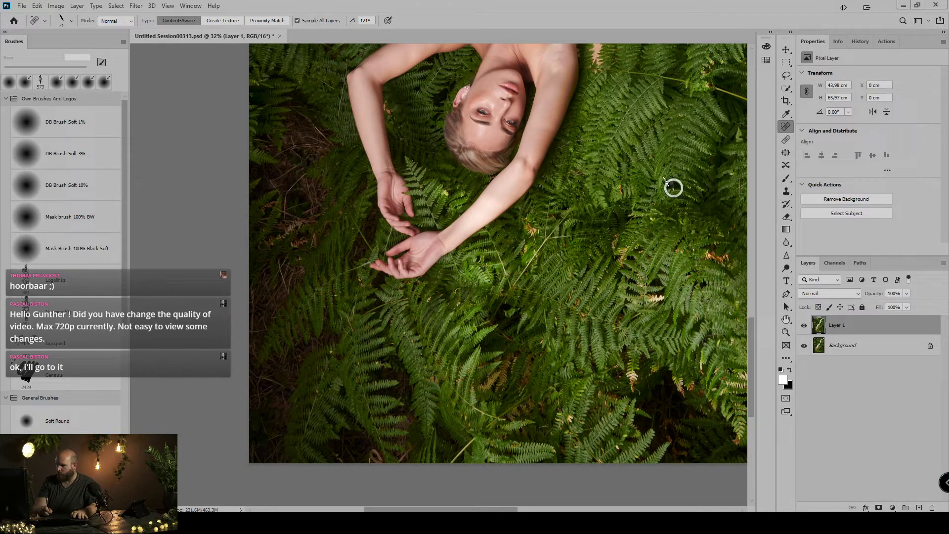
pyautogui.moveTo(521, 189); pyautogui.dragTo(482, 249)
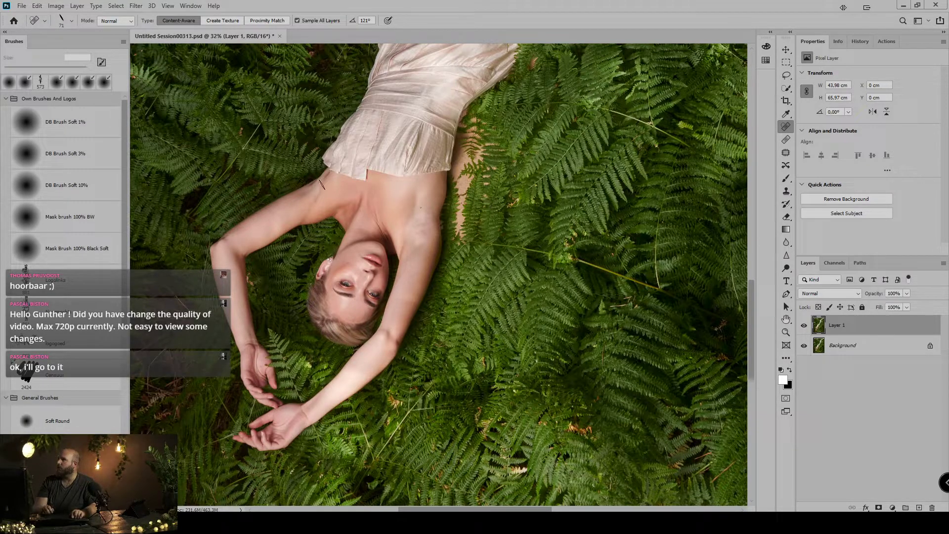
pyautogui.press('r')
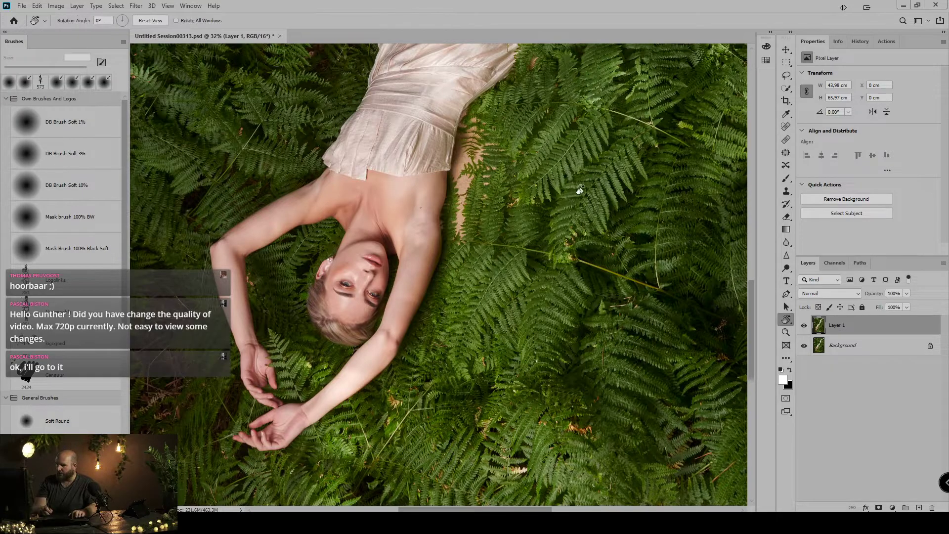
pyautogui.moveTo(583, 190)
pyautogui.mouseDown()
pyautogui.moveTo(618, 243)
pyautogui.moveTo(627, 327)
pyautogui.moveTo(366, 431)
pyautogui.moveTo(445, 445)
pyautogui.moveTo(326, 227)
pyautogui.moveTo(463, 268)
pyautogui.moveTo(494, 376)
pyautogui.moveTo(421, 405)
pyautogui.moveTo(344, 399)
pyautogui.moveTo(358, 388)
pyautogui.mouseUp()
pyautogui.press('j')
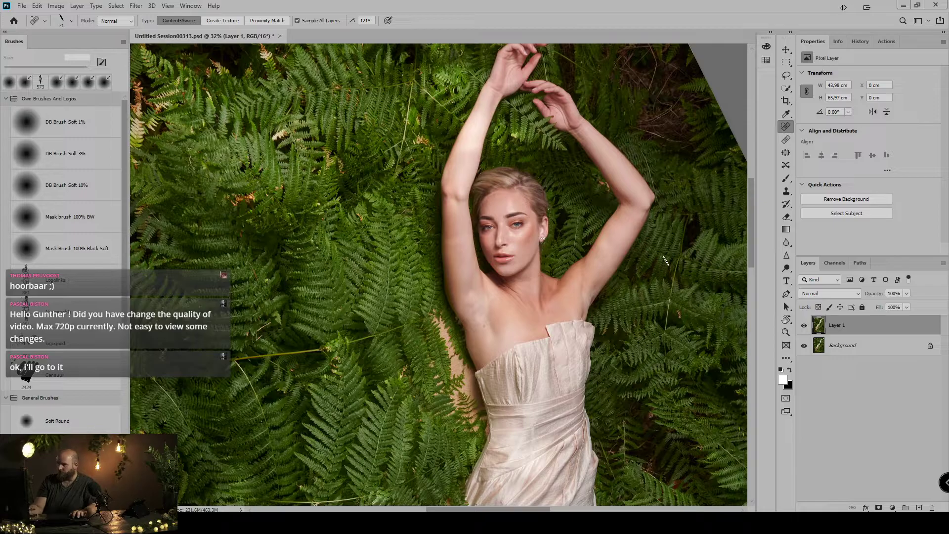
pyautogui.click(786, 320)
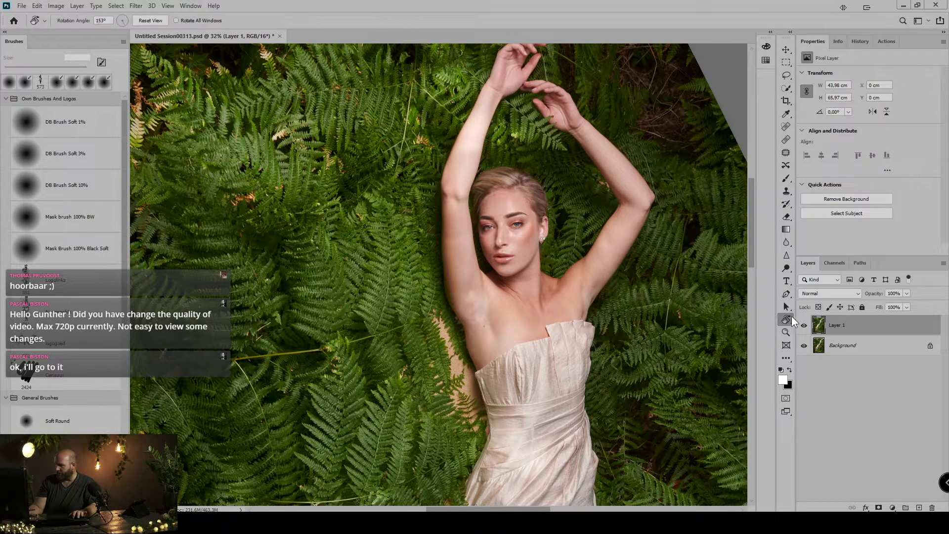
pyautogui.moveTo(567, 260); pyautogui.dragTo(420, 246)
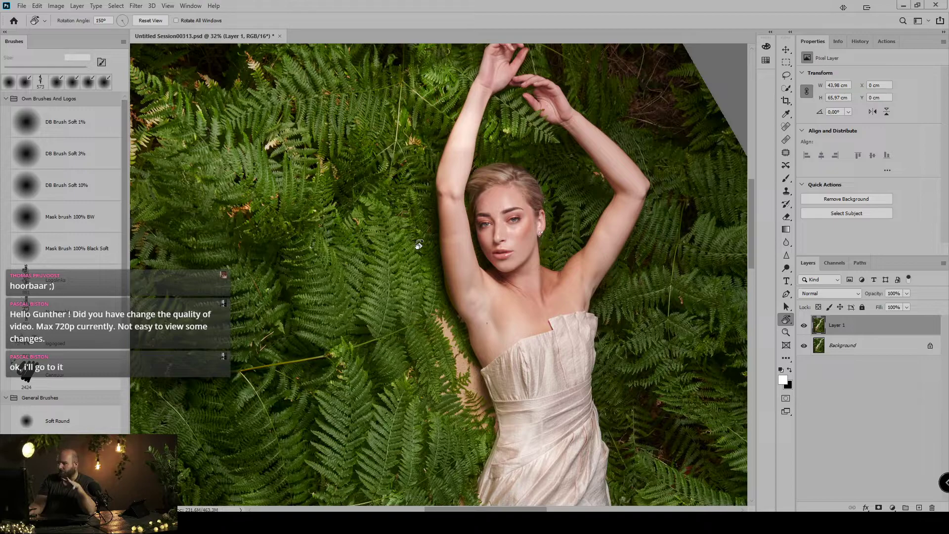
pyautogui.press('Escape')
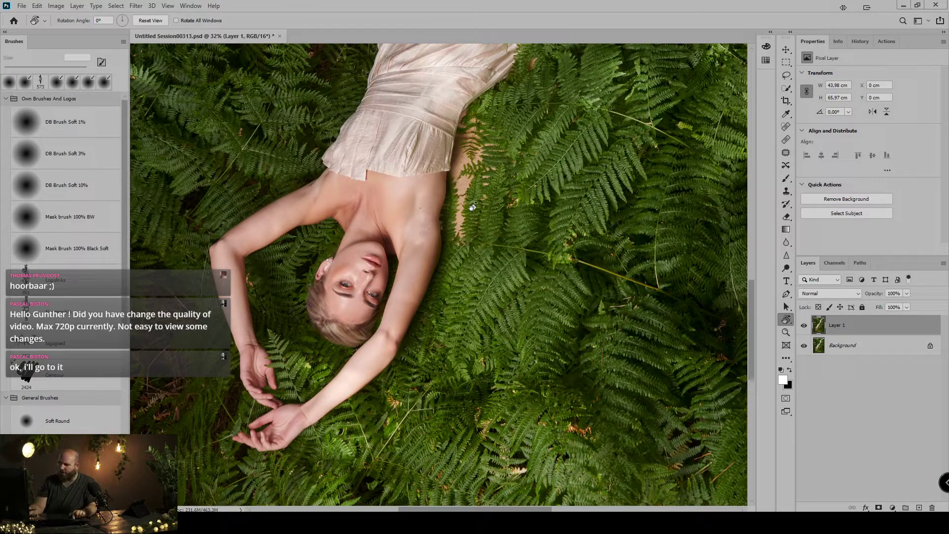
# Rotate the canvas view to 162° so the model's face is upright for retouching
pyautogui.moveTo(473, 207); pyautogui.dragTo(430, 416)
pyautogui.moveTo(520, 243); pyautogui.dragTo(544, 333)
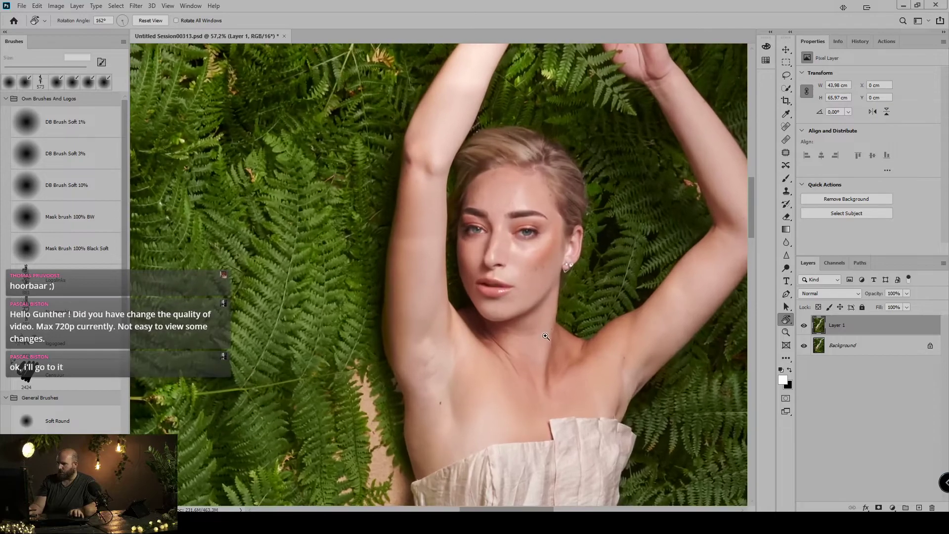
pyautogui.press('j')
pyautogui.scroll(1, 520, 205)
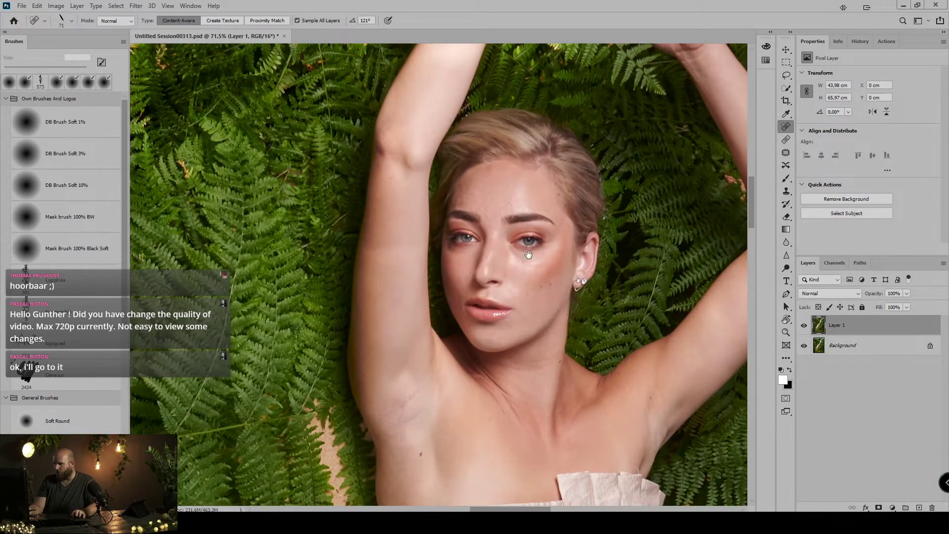
# Remove blemishes from the upper forehead with the Spot Healing Brush at 24 px
pyautogui.moveTo(506, 210); pyautogui.dragTo(501, 209)
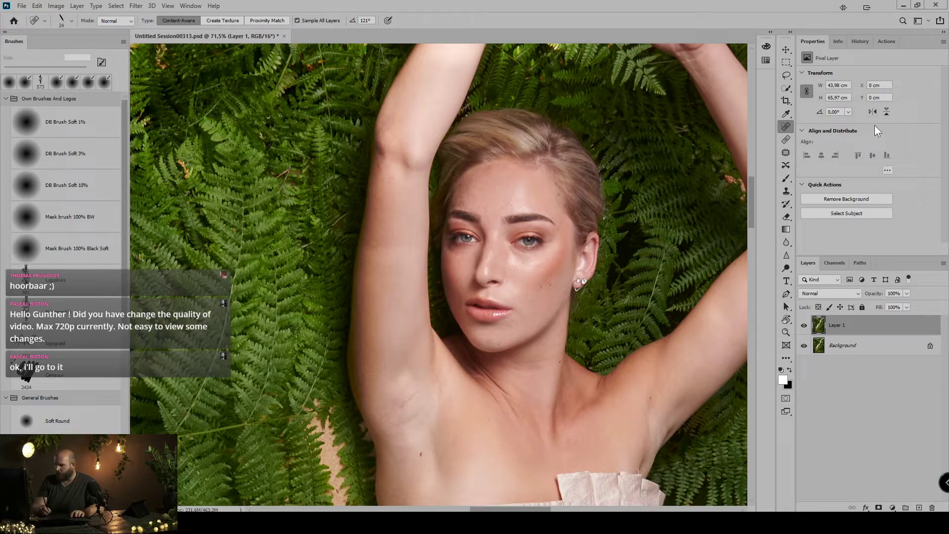
pyautogui.moveTo(496, 199); pyautogui.dragTo(555, 243)
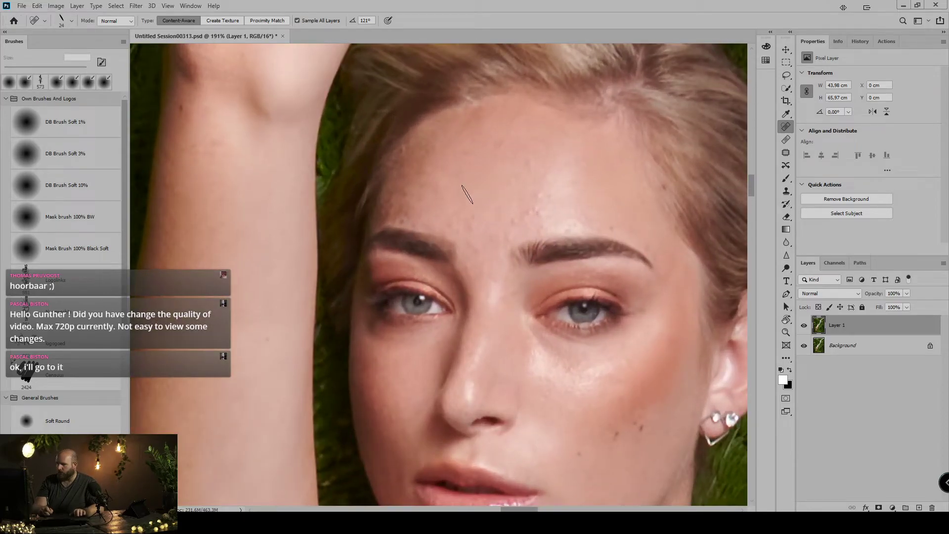
pyautogui.moveTo(503, 224)
pyautogui.mouseDown()
pyautogui.moveTo(543, 212)
pyautogui.moveTo(538, 198)
pyautogui.moveTo(553, 191)
pyautogui.moveTo(506, 180)
pyautogui.moveTo(514, 149)
pyautogui.mouseUp()
# Retouch the forehead skin above the eyebrow with a smaller Healing Brush, sampling clean skin nearby
pyautogui.click(787, 140)
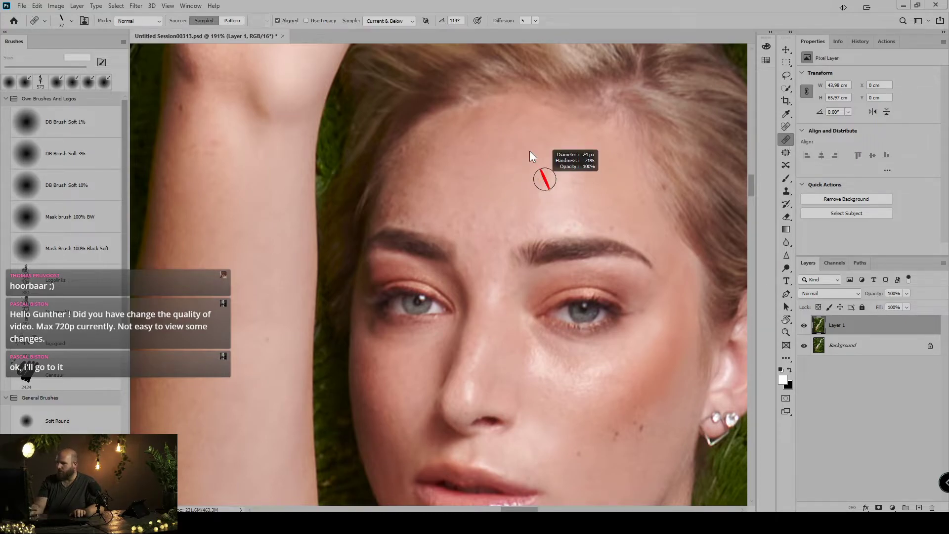
pyautogui.rightClick(525, 183)
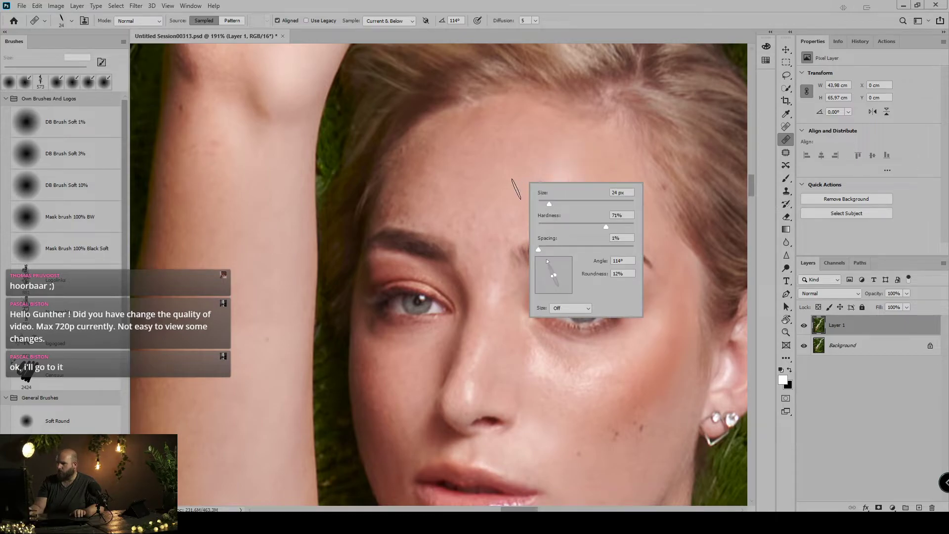
pyautogui.moveTo(517, 189); pyautogui.dragTo(505, 194)
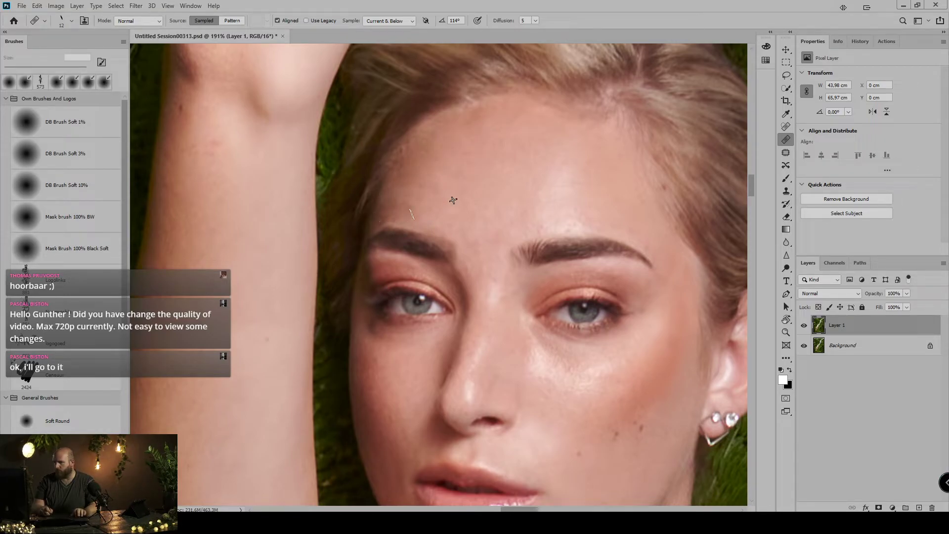
pyautogui.keyDown('alt'); pyautogui.click(398, 211); pyautogui.keyUp('alt')
# Heal the small red spot on the raised palm from sampled skin and clean the skin beside the fern tip with the Spot Healing Brush
pyautogui.moveTo(530, 138); pyautogui.dragTo(517, 420)
pyautogui.moveTo(569, 89); pyautogui.dragTo(485, 318)
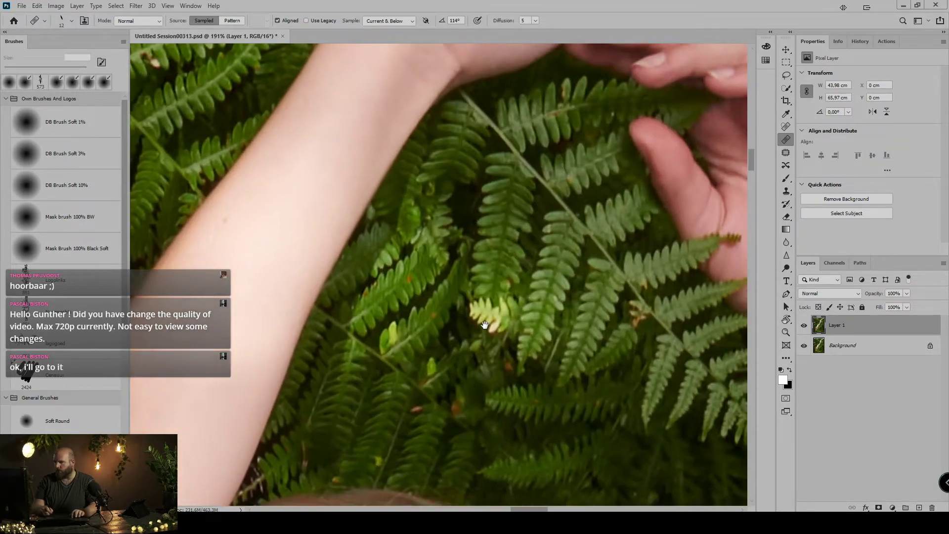
pyautogui.moveTo(607, 186); pyautogui.dragTo(481, 379)
pyautogui.moveTo(608, 308)
pyautogui.mouseDown()
pyautogui.moveTo(489, 377)
pyautogui.moveTo(382, 180)
pyautogui.moveTo(409, 214)
pyautogui.moveTo(621, 314)
pyautogui.moveTo(536, 297)
pyautogui.moveTo(424, 244)
pyautogui.mouseUp()
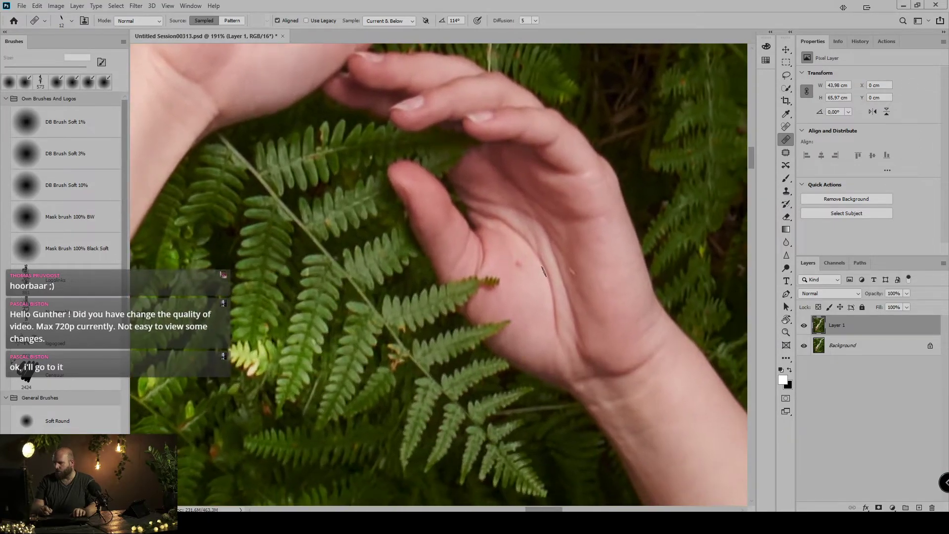
pyautogui.keyDown('alt'); pyautogui.click(516, 275); pyautogui.keyUp('alt')
pyautogui.click(519, 264)
pyautogui.click(501, 269)
pyautogui.click(787, 127)
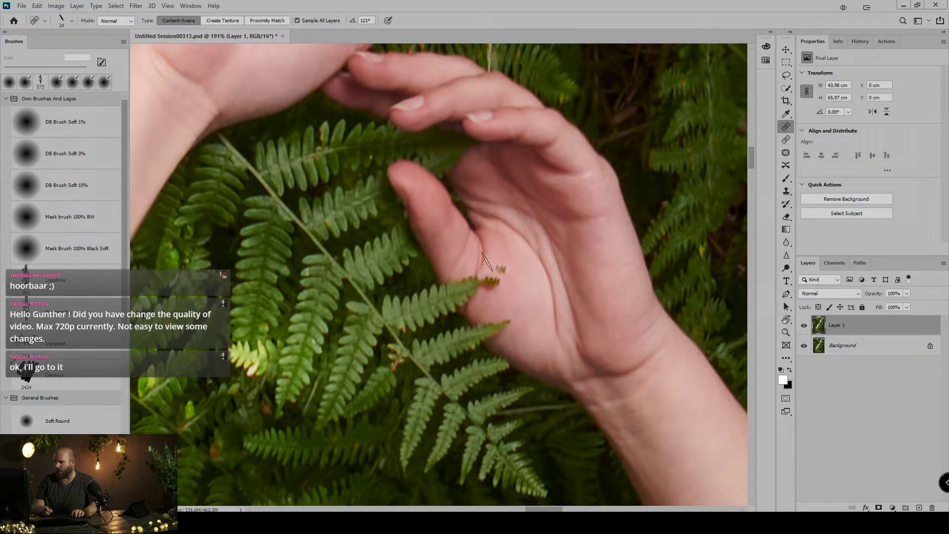
pyautogui.moveTo(487, 266); pyautogui.dragTo(509, 270)
# Remove the mole from the front of the shoulder with the Spot Healing Brush
pyautogui.moveTo(707, 383); pyautogui.dragTo(495, 85)
pyautogui.moveTo(604, 379); pyautogui.dragTo(566, 134)
pyautogui.moveTo(495, 346); pyautogui.dragTo(652, 123)
pyautogui.moveTo(539, 336)
pyautogui.mouseDown()
pyautogui.moveTo(642, 208)
pyautogui.moveTo(679, 185)
pyautogui.mouseUp()
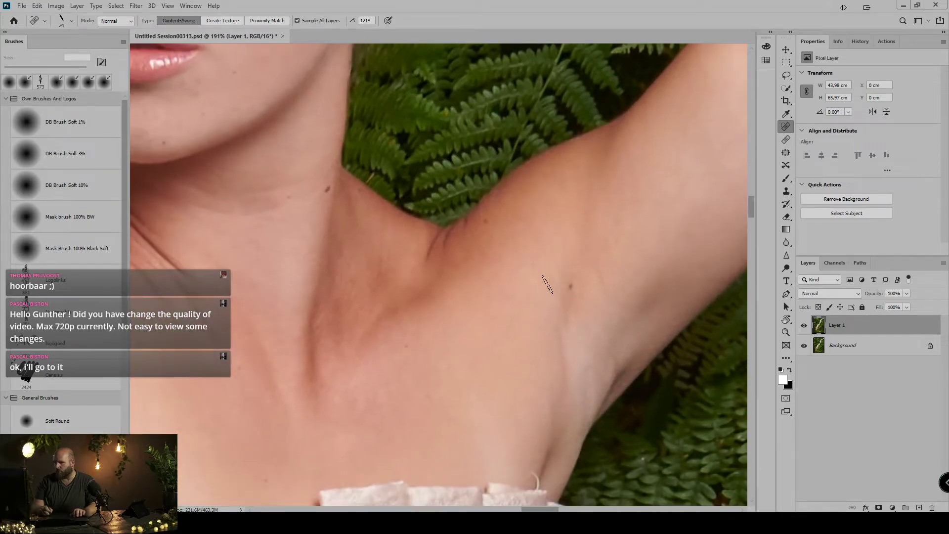
pyautogui.click(573, 286)
# Heal the dark crease line in the opposite armpit with the Spot Healing Brush
pyautogui.moveTo(242, 300)
pyautogui.mouseDown()
pyautogui.moveTo(427, 338)
pyautogui.moveTo(443, 310)
pyautogui.moveTo(448, 336)
pyautogui.mouseUp()
pyautogui.moveTo(343, 317); pyautogui.dragTo(534, 236)
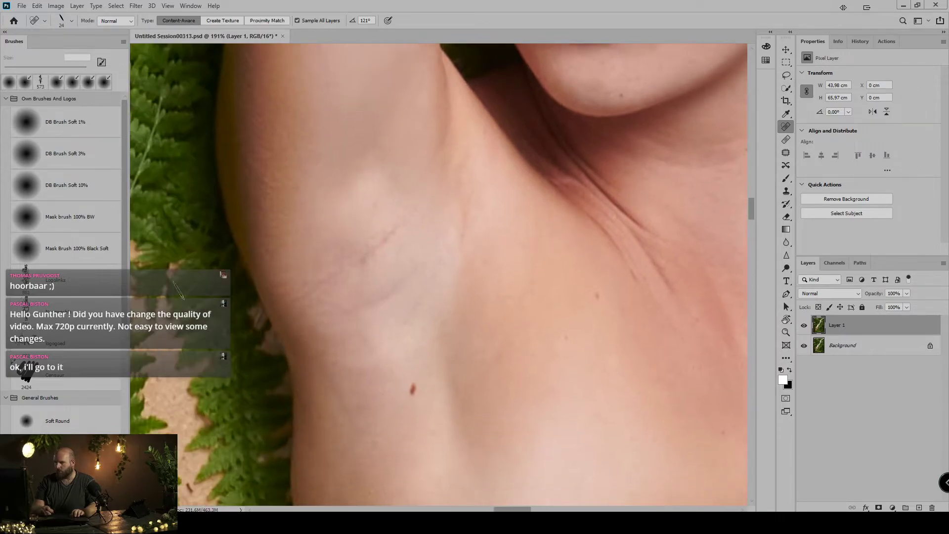
pyautogui.moveTo(315, 287)
pyautogui.mouseDown()
pyautogui.moveTo(358, 274)
pyautogui.moveTo(391, 254)
pyautogui.moveTo(337, 271)
pyautogui.moveTo(397, 229)
pyautogui.mouseUp()
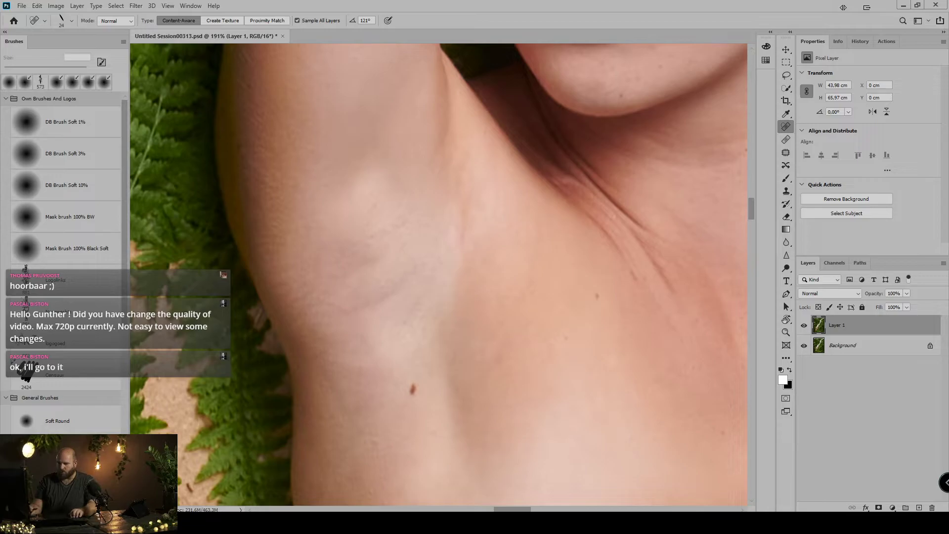
# In Wacom Tablet Properties, map the Pro Pen to Monitor 1 for all other applications with tablet area Portion, then return to Photoshop
pyautogui.press('super')
pyautogui.write('wac')
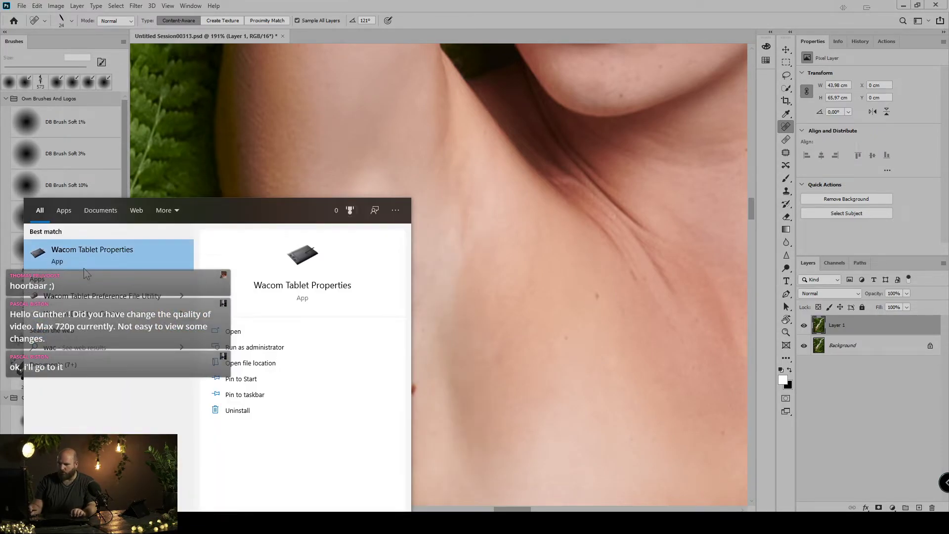
pyautogui.click(86, 267)
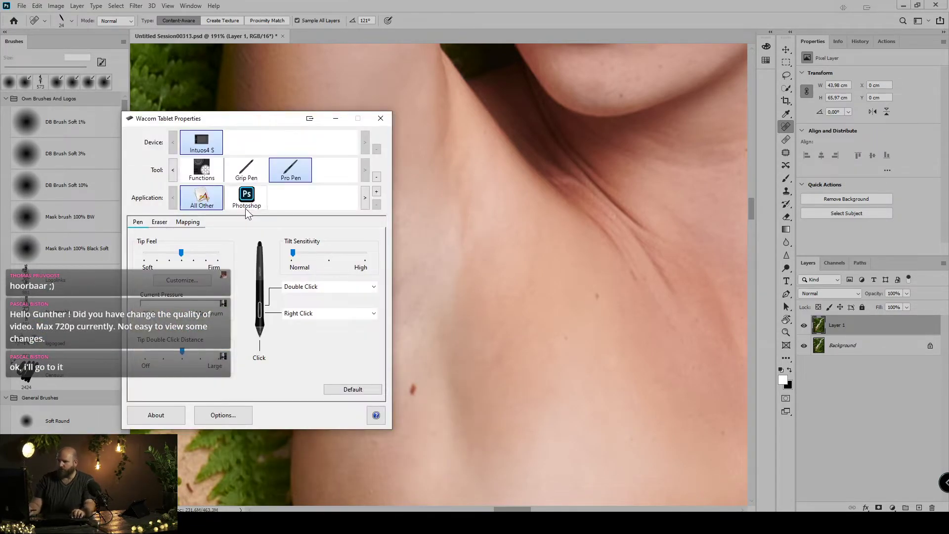
pyautogui.click(206, 191)
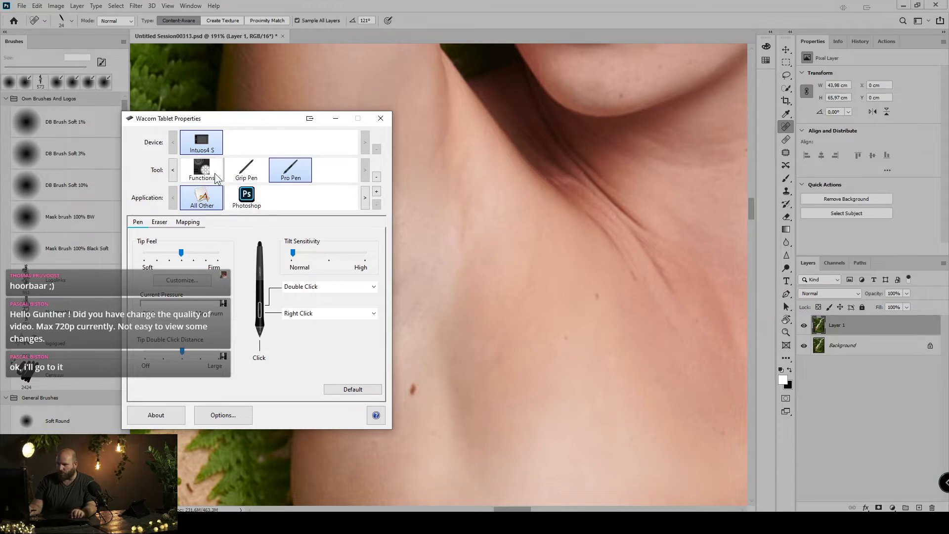
pyautogui.click(195, 222)
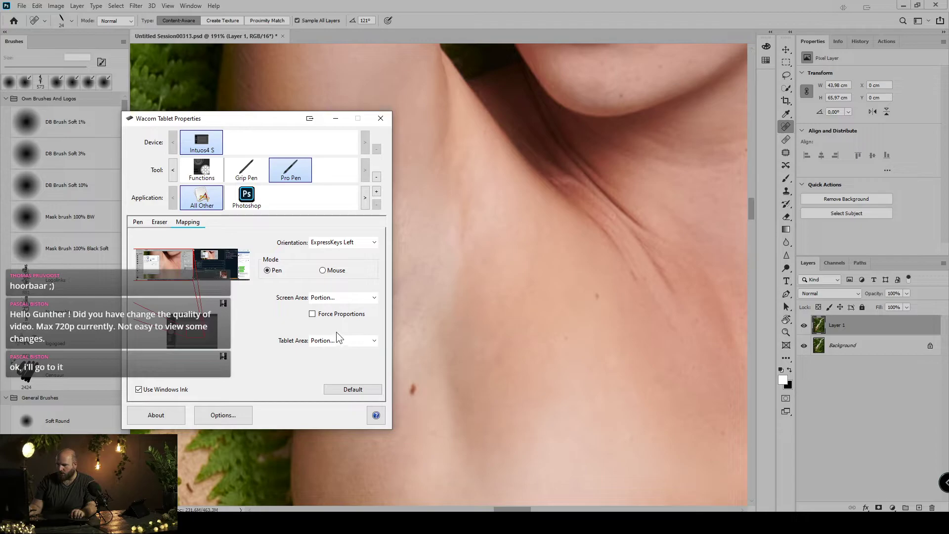
pyautogui.click(339, 296)
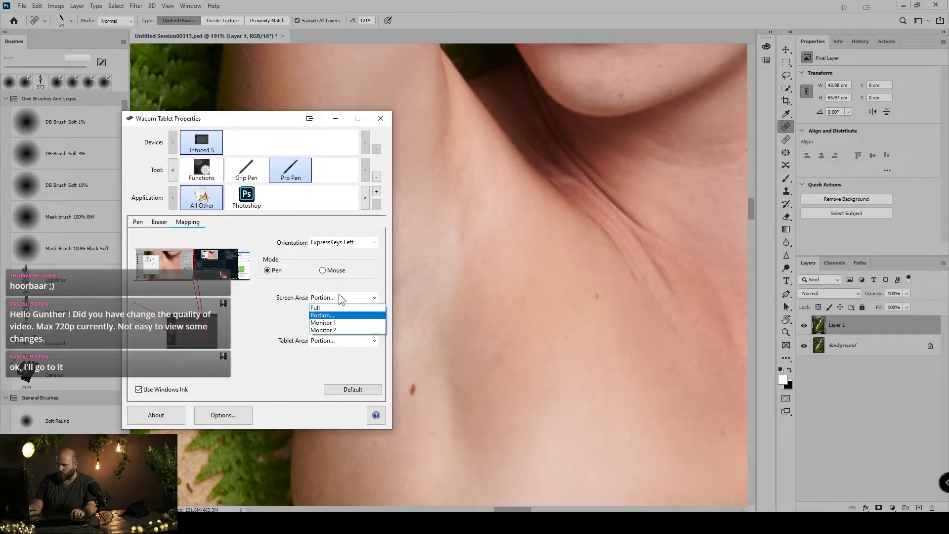
pyautogui.click(325, 322)
pyautogui.click(331, 341)
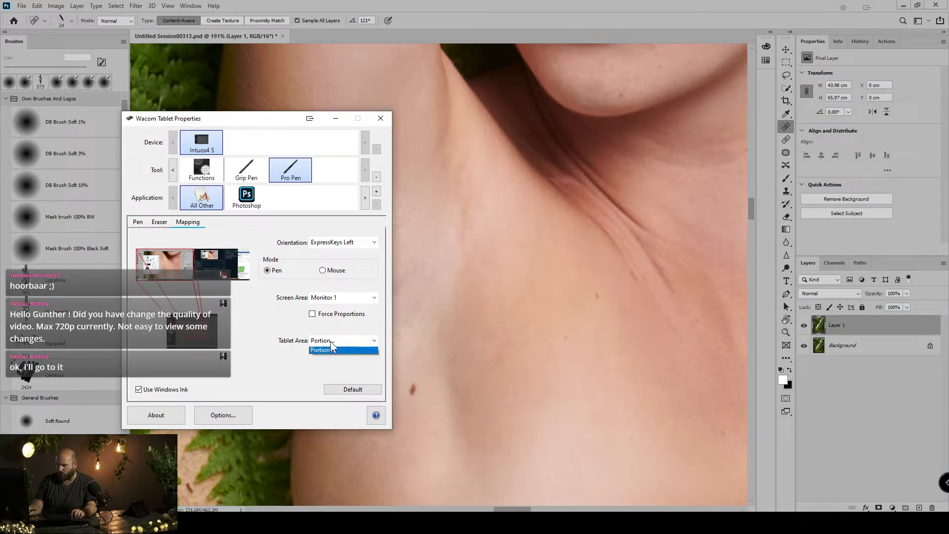
pyautogui.click(328, 357)
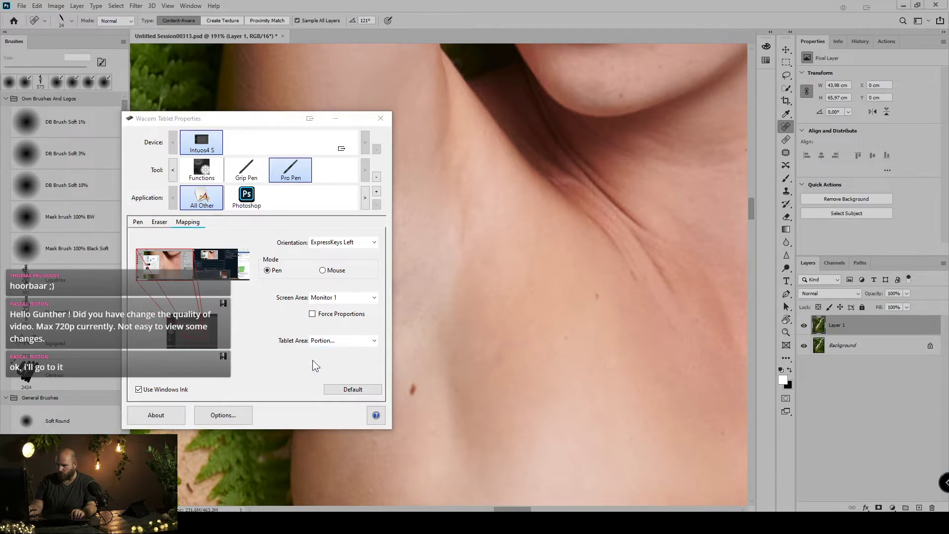
pyautogui.click(290, 385)
pyautogui.click(470, 345)
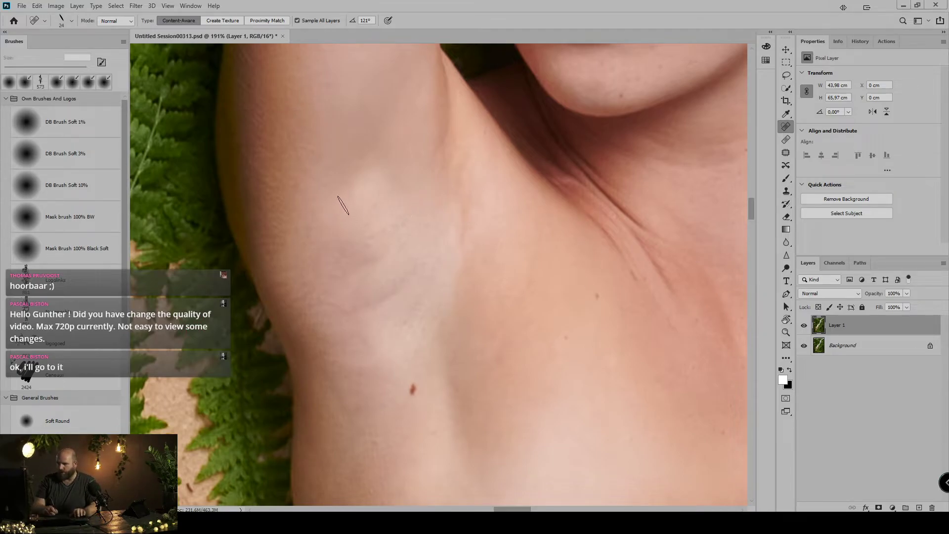
# Heal the remaining small marks and fine lines in the armpit with the Spot Healing Brush
pyautogui.moveTo(381, 225); pyautogui.dragTo(403, 231)
pyautogui.click(370, 240)
pyautogui.moveTo(385, 282); pyautogui.dragTo(402, 299)
pyautogui.click(418, 290)
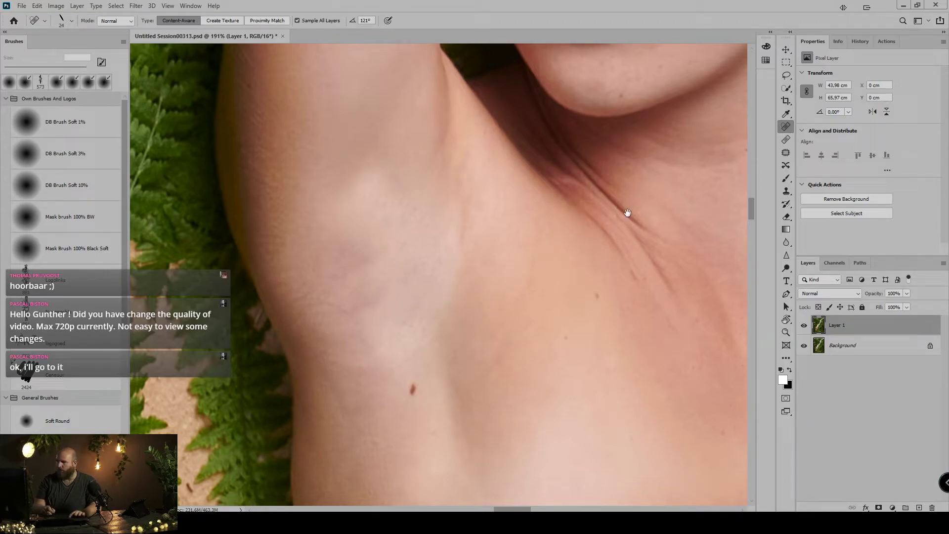
# Try to heal a blemish on the cheek below the eye with a smaller Spot Healing Brush
pyautogui.moveTo(649, 203)
pyautogui.mouseDown()
pyautogui.moveTo(420, 426)
pyautogui.moveTo(384, 475)
pyautogui.mouseUp()
pyautogui.moveTo(487, 198); pyautogui.dragTo(499, 298)
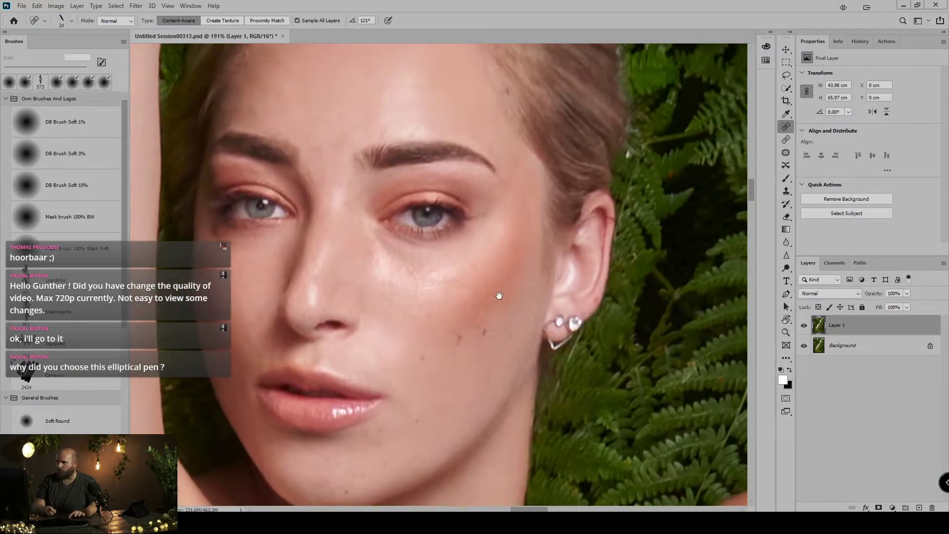
pyautogui.moveTo(484, 266); pyautogui.dragTo(473, 281)
pyautogui.click(462, 297)
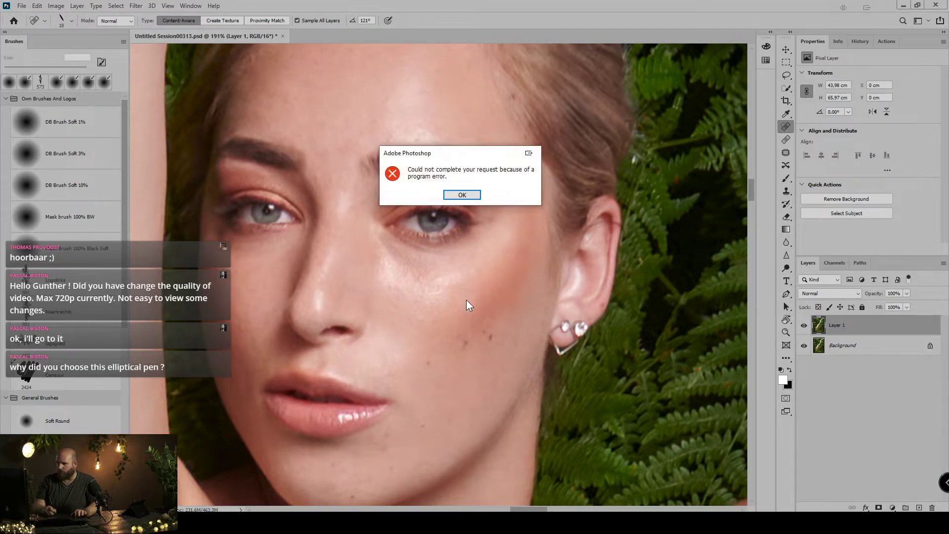
pyautogui.click(463, 195)
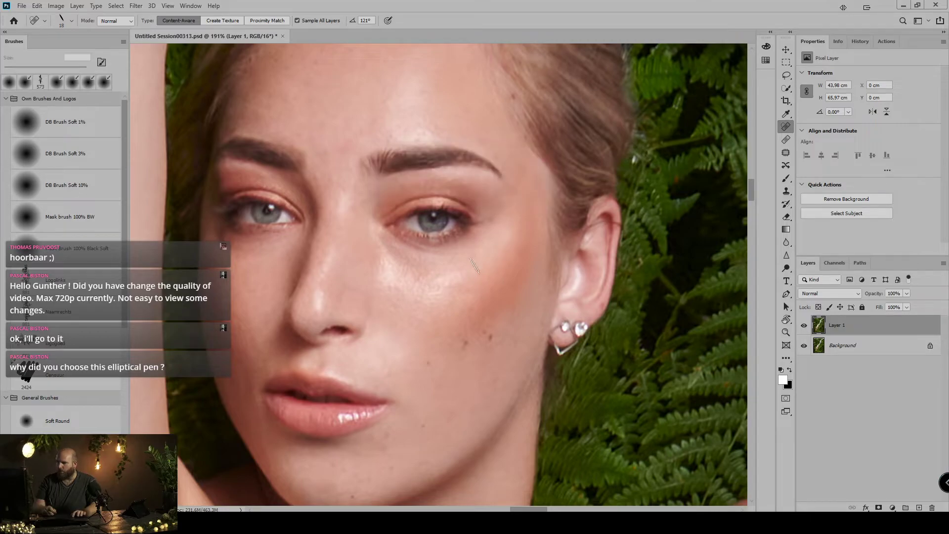
# Turn off the pen-pressure size control of the Spot Healing Brush
pyautogui.press('alt')
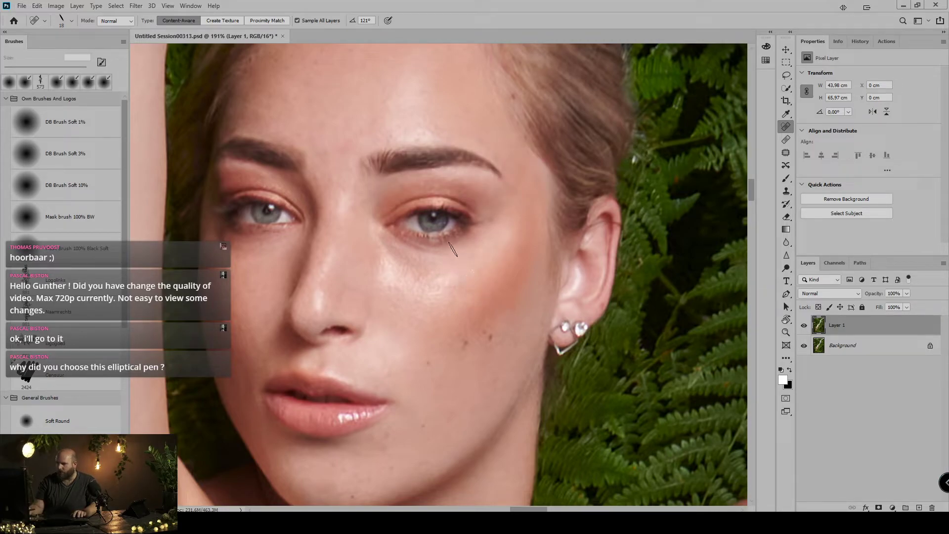
pyautogui.moveTo(426, 307)
pyautogui.mouseDown()
pyautogui.moveTo(435, 209)
pyautogui.moveTo(443, 257)
pyautogui.moveTo(444, 241)
pyautogui.mouseUp()
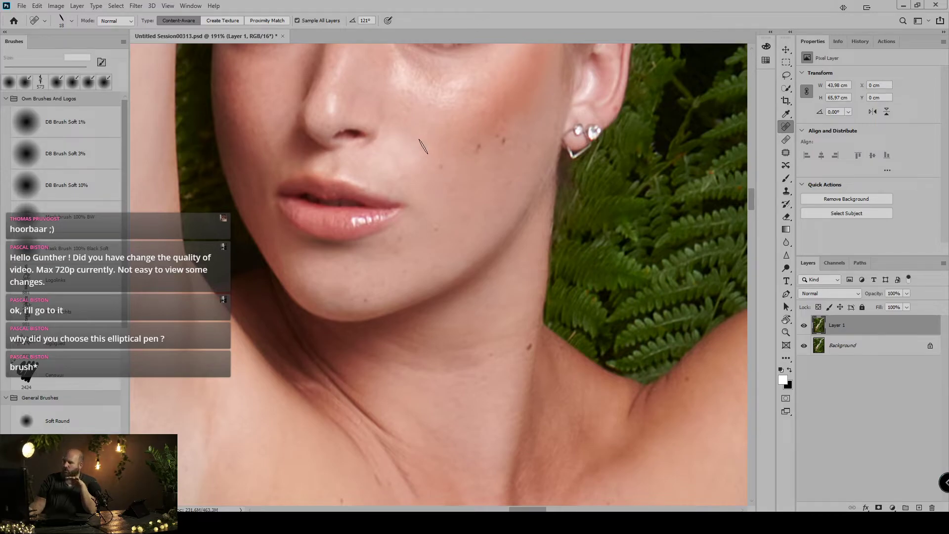
pyautogui.rightClick(417, 162)
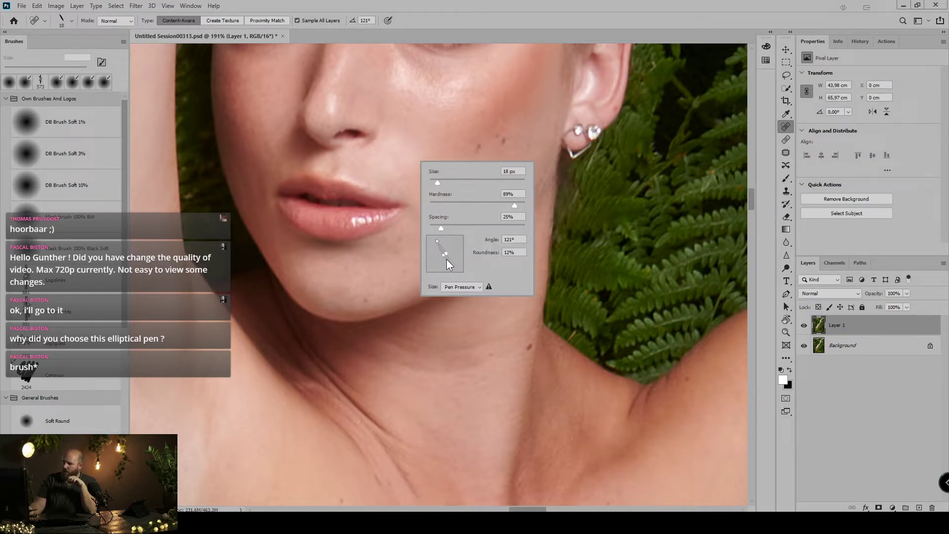
pyautogui.click(478, 287)
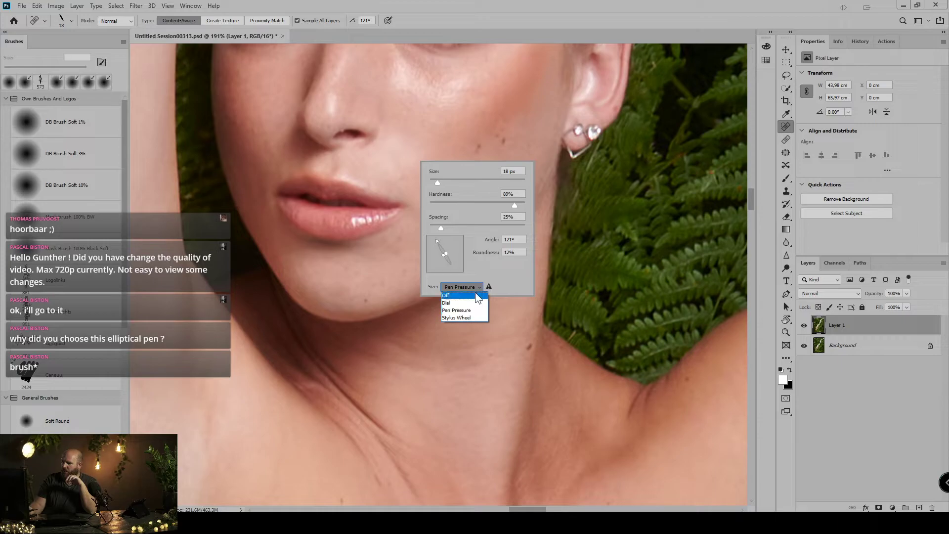
pyautogui.click(462, 296)
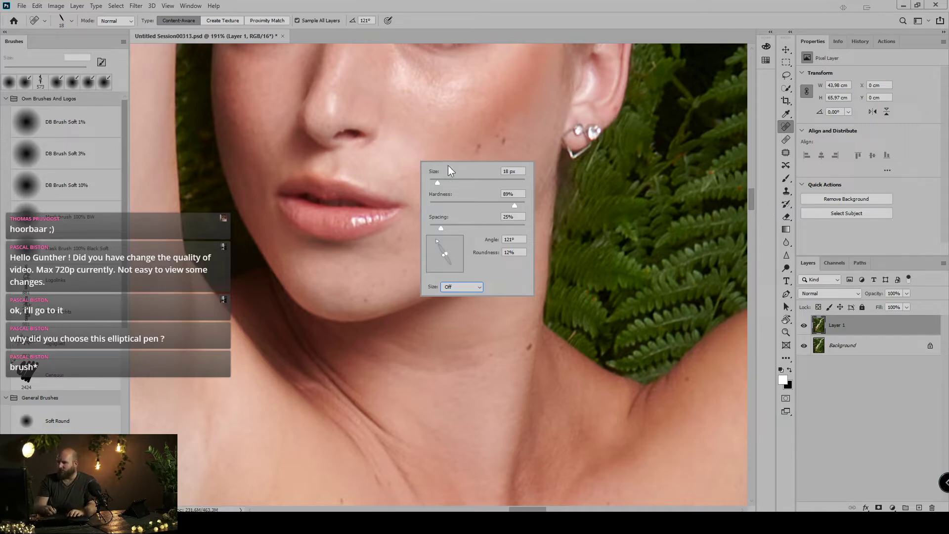
pyautogui.click(334, 105)
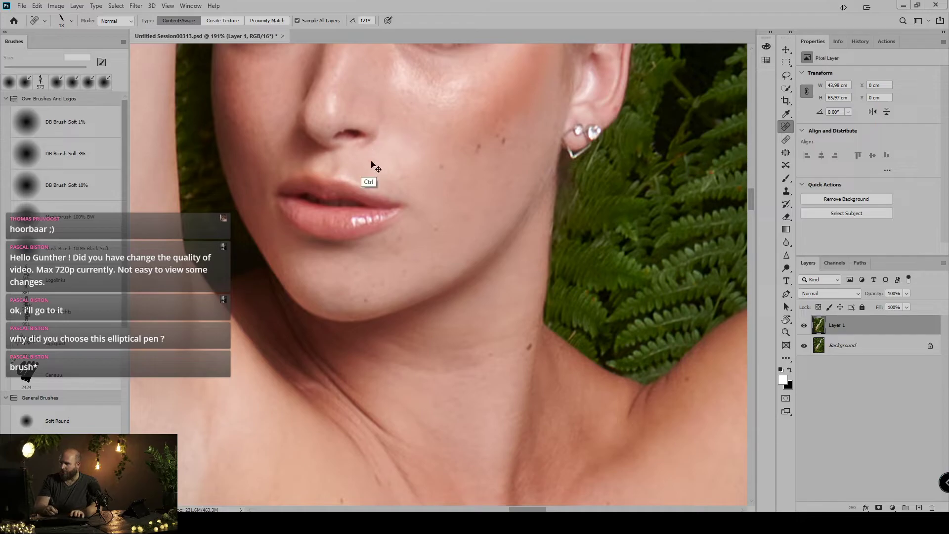
# Reduce the Spot Healing Brush to 10 px at the nostril, and switch to the Healing Brush
pyautogui.moveTo(380, 136); pyautogui.dragTo(426, 171)
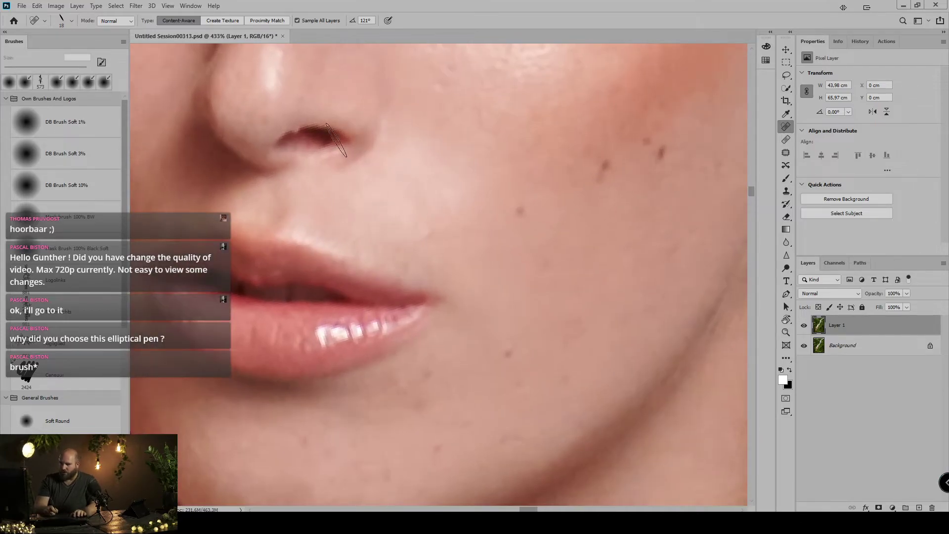
pyautogui.moveTo(327, 126); pyautogui.dragTo(294, 159)
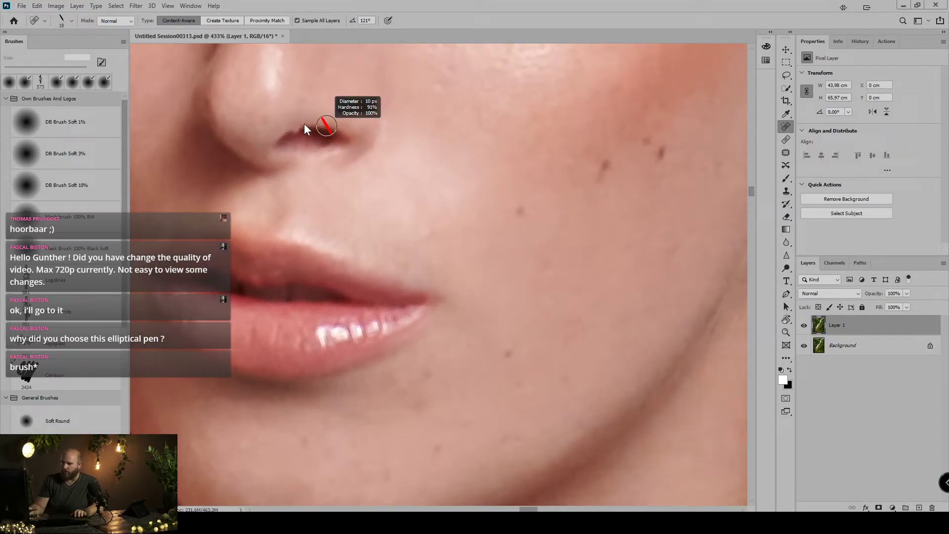
pyautogui.moveTo(304, 123); pyautogui.dragTo(304, 127)
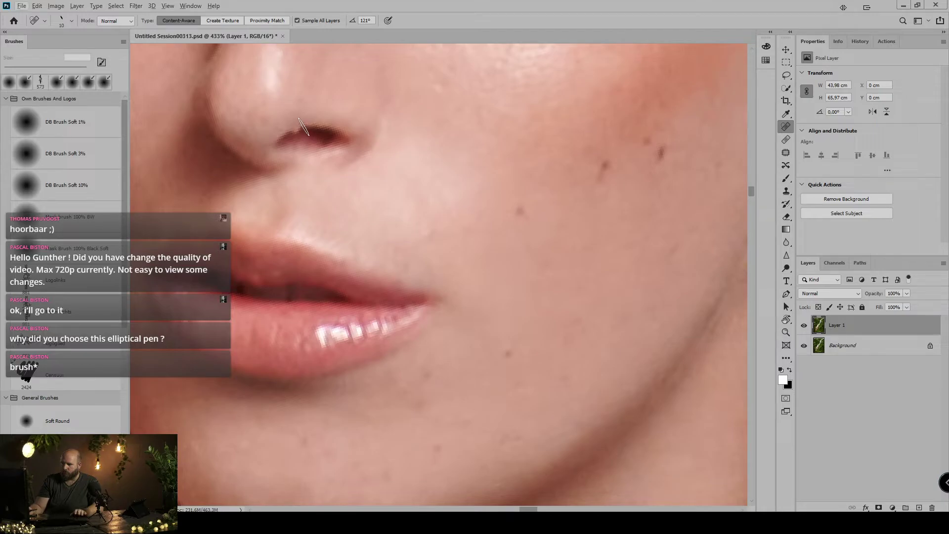
pyautogui.click(787, 139)
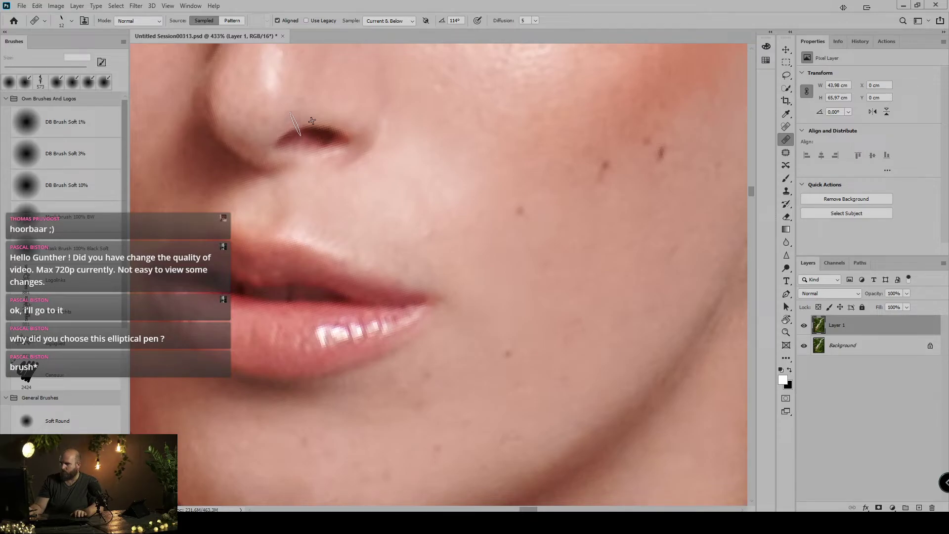
# Examine the skin, the dress and the full image for remaining flaws, and reset the canvas rotation to upright
pyautogui.moveTo(487, 259); pyautogui.dragTo(384, 134)
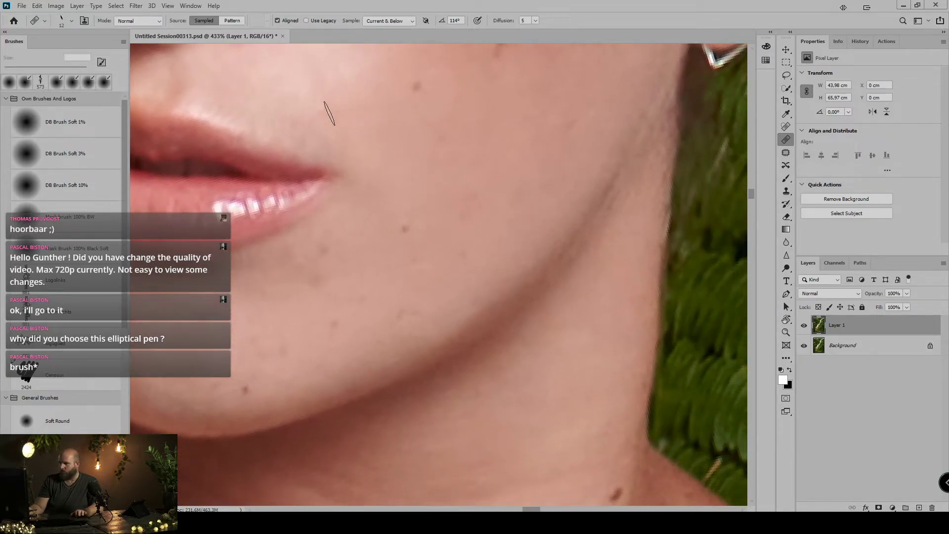
pyautogui.hotkey('ctrl', '-')
pyautogui.hotkey('ctrl', '-')
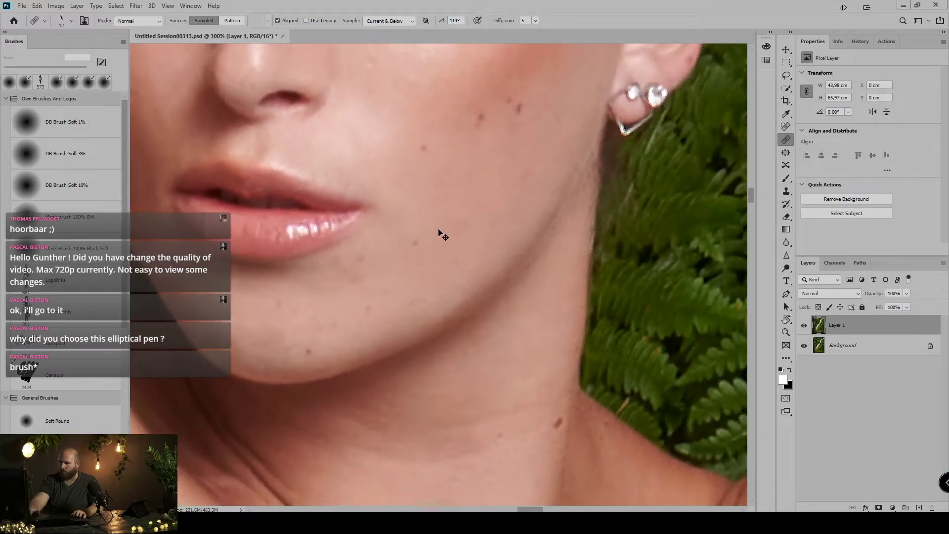
pyautogui.hotkey('ctrl', '-')
pyautogui.hotkey('ctrl', '-')
pyautogui.hotkey('ctrl', '-')
pyautogui.moveTo(411, 433); pyautogui.dragTo(486, 371)
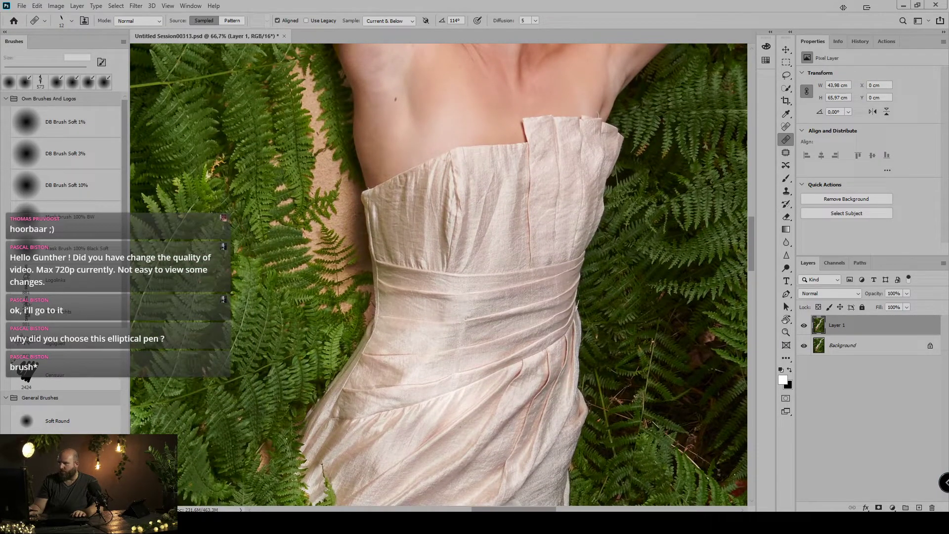
pyautogui.moveTo(435, 343); pyautogui.dragTo(420, 104)
pyautogui.moveTo(420, 396); pyautogui.dragTo(424, 168)
pyautogui.moveTo(426, 465); pyautogui.dragTo(466, 170)
pyautogui.moveTo(421, 432); pyautogui.dragTo(445, 202)
pyautogui.hotkey('ctrl', '0')
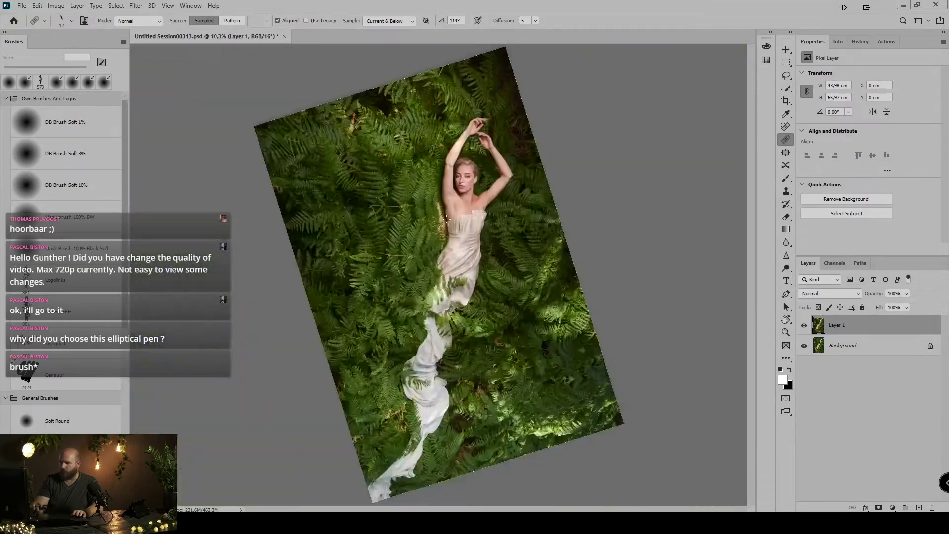
pyautogui.press('Escape')
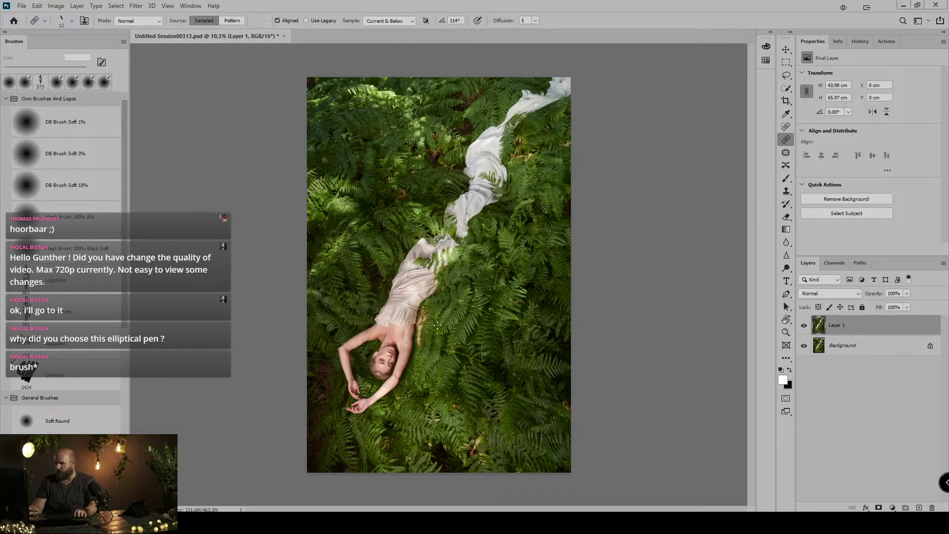
# Clone fern leaves over the bare tan patch beside the armpit and dress with a 139 px Clone Stamp at 10% flow
pyautogui.keyDown('alt'); pyautogui.scroll(5, 433, 361); pyautogui.keyUp('alt')
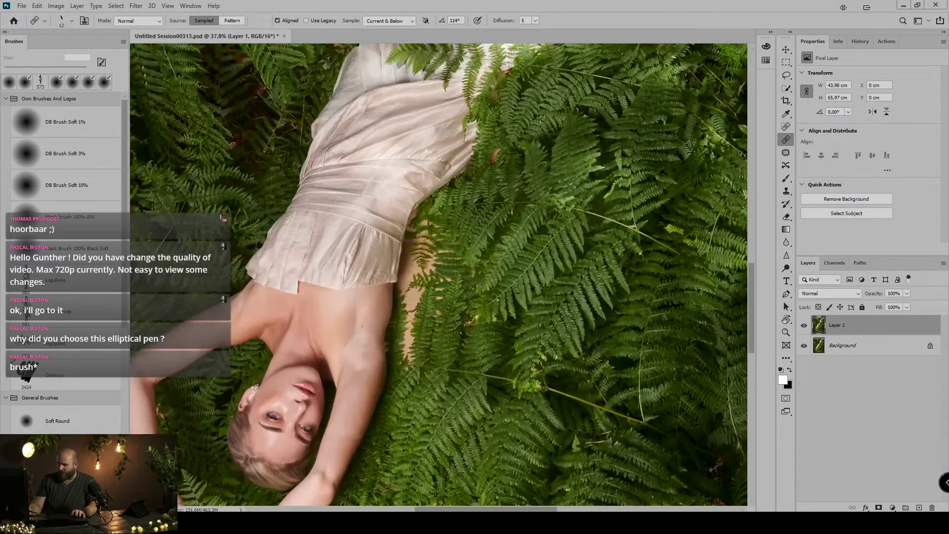
pyautogui.press('s')
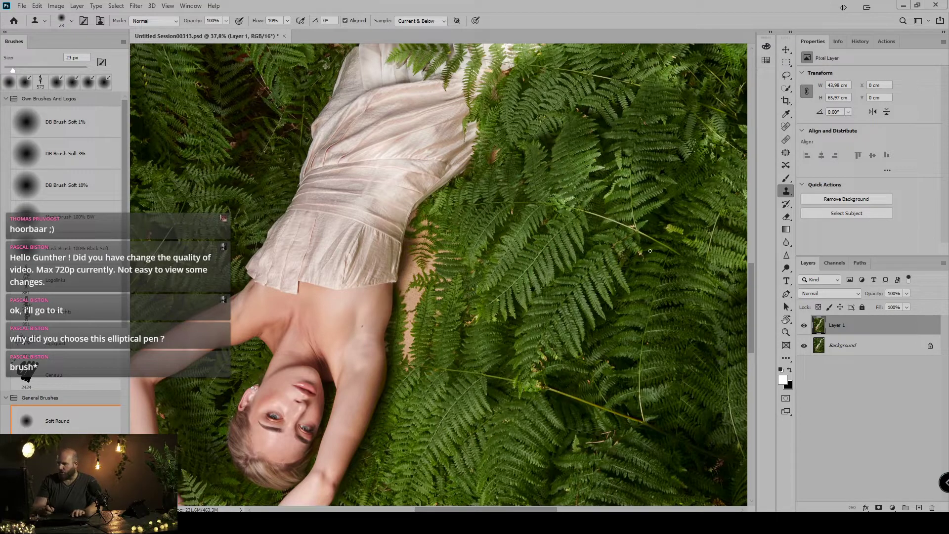
pyautogui.moveTo(503, 349)
pyautogui.mouseDown()
pyautogui.moveTo(515, 363)
pyautogui.moveTo(524, 357)
pyautogui.mouseUp()
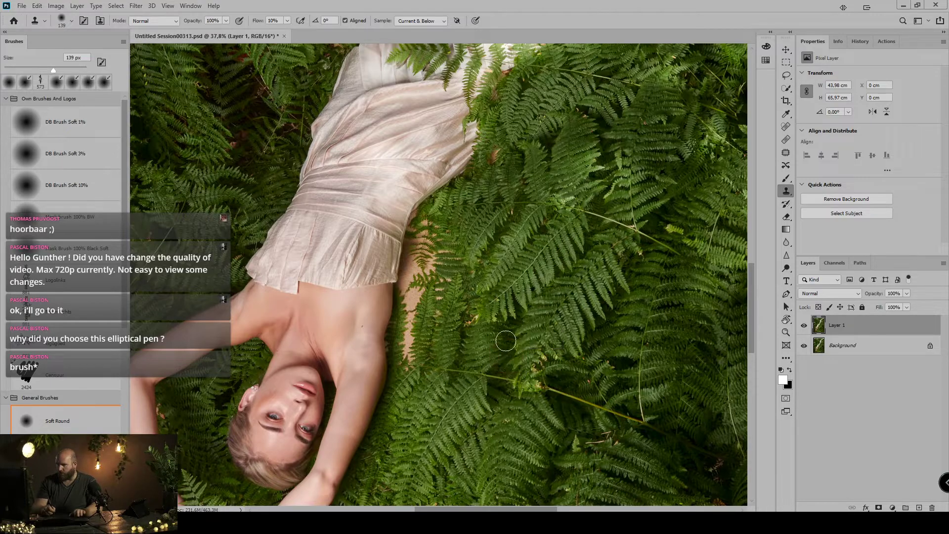
pyautogui.keyDown('alt'); pyautogui.click(443, 355); pyautogui.keyUp('alt')
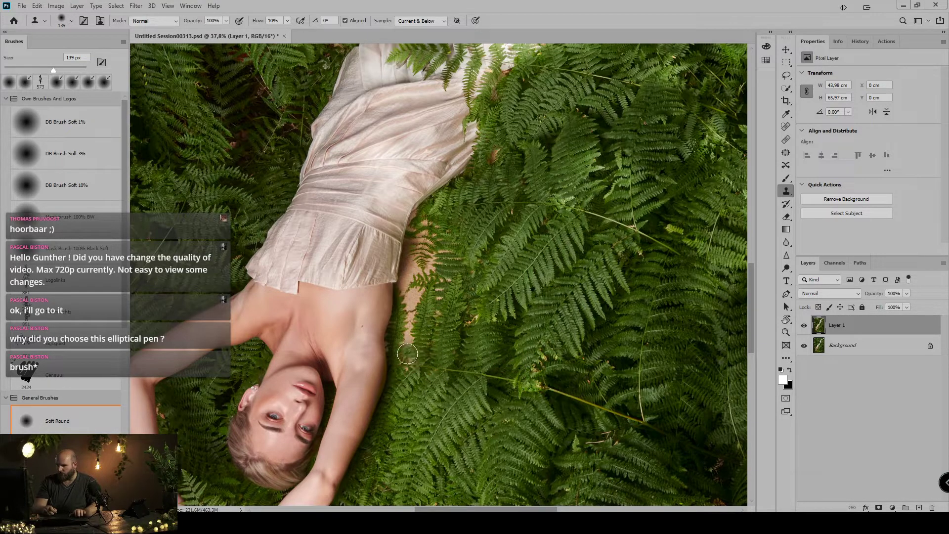
pyautogui.moveTo(407, 357)
pyautogui.mouseDown()
pyautogui.moveTo(419, 279)
pyautogui.moveTo(424, 286)
pyautogui.moveTo(420, 255)
pyautogui.moveTo(432, 247)
pyautogui.moveTo(434, 269)
pyautogui.moveTo(445, 248)
pyautogui.moveTo(444, 280)
pyautogui.mouseUp()
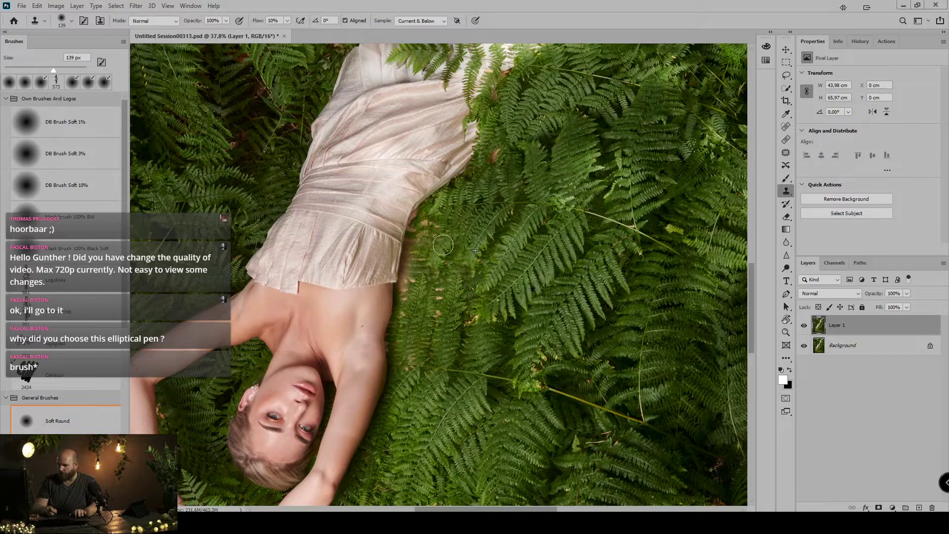
# Cover the remaining tan and repeated spots beside the dress with a 122 px Clone Stamp, sampling fresh fern areas
pyautogui.keyDown('alt'); pyautogui.rightClick(426, 254); pyautogui.keyUp('alt')
pyautogui.moveTo(426, 262); pyautogui.dragTo(422, 257)
pyautogui.keyDown('alt'); pyautogui.click(630, 171); pyautogui.keyUp('alt')
pyautogui.moveTo(410, 295)
pyautogui.mouseDown()
pyautogui.moveTo(424, 208)
pyautogui.moveTo(415, 235)
pyautogui.moveTo(430, 225)
pyautogui.moveTo(433, 240)
pyautogui.moveTo(418, 304)
pyautogui.moveTo(402, 311)
pyautogui.moveTo(418, 372)
pyautogui.moveTo(411, 336)
pyautogui.moveTo(413, 346)
pyautogui.moveTo(428, 308)
pyautogui.moveTo(429, 219)
pyautogui.moveTo(445, 193)
pyautogui.moveTo(424, 221)
pyautogui.mouseUp()
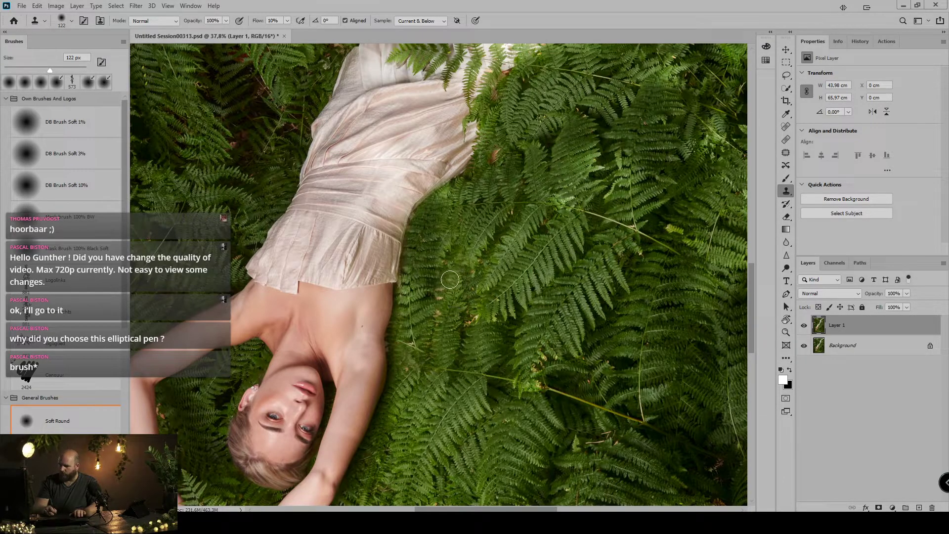
pyautogui.keyDown('alt'); pyautogui.click(476, 347); pyautogui.keyUp('alt')
pyautogui.moveTo(474, 323)
pyautogui.mouseDown()
pyautogui.moveTo(468, 314)
pyautogui.moveTo(475, 333)
pyautogui.mouseUp()
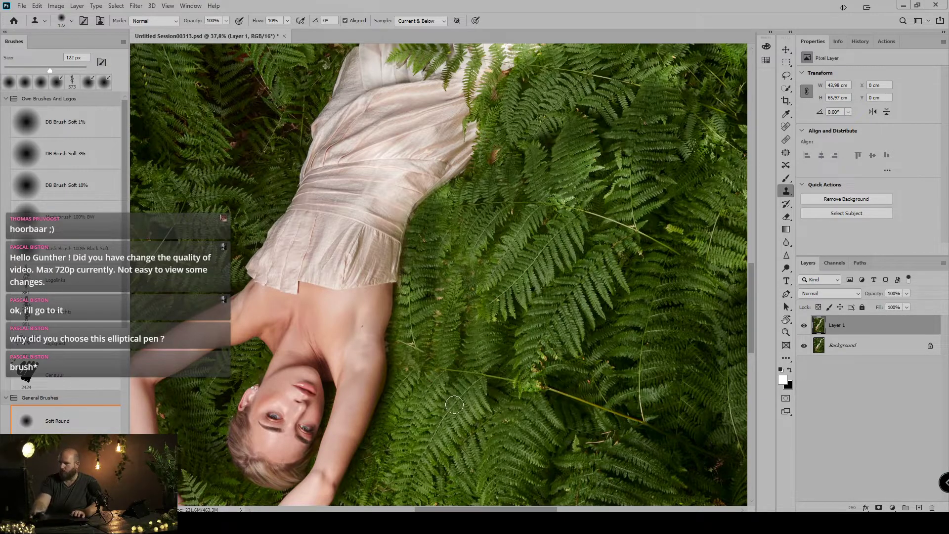
# Examine the cloned ferns around the dress and arms up close and in the full image
pyautogui.scroll(-2, 458, 411)
pyautogui.scroll(-3, 459, 410)
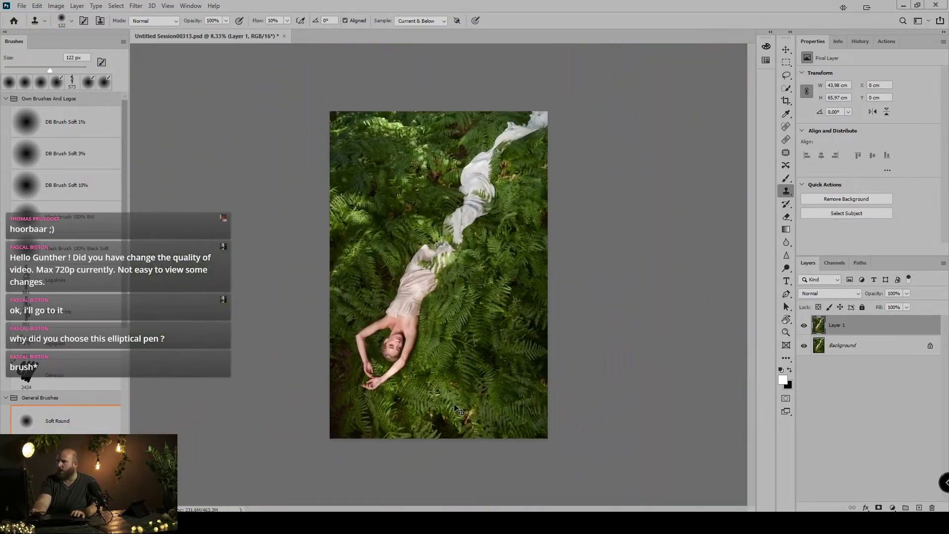
pyautogui.scroll(1, 455, 404)
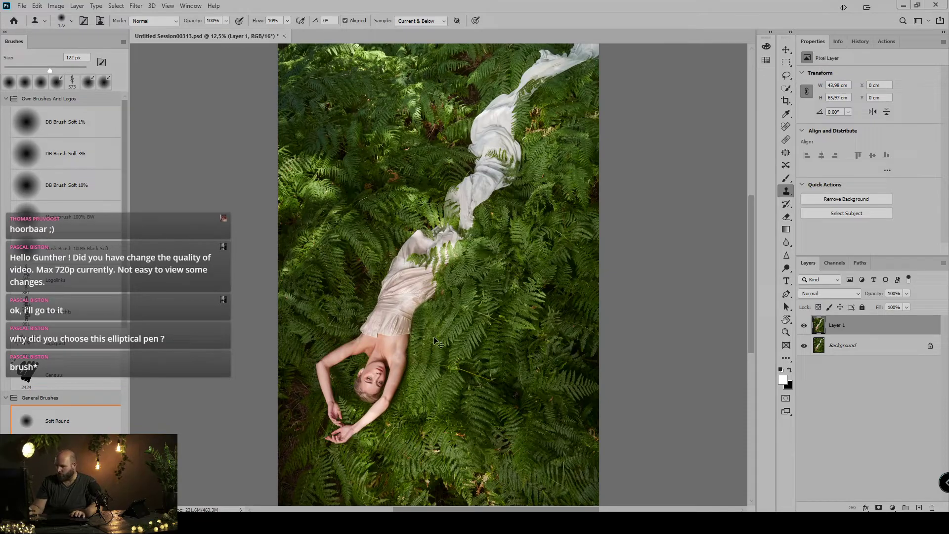
pyautogui.scroll(3, 438, 342)
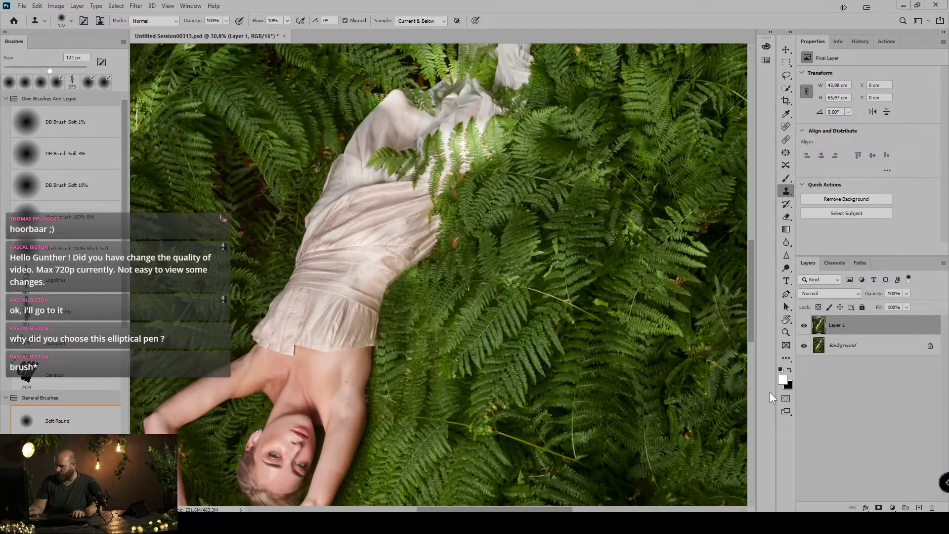
pyautogui.moveTo(410, 170); pyautogui.dragTo(380, 297)
pyautogui.hotkey('ctrl', '0')
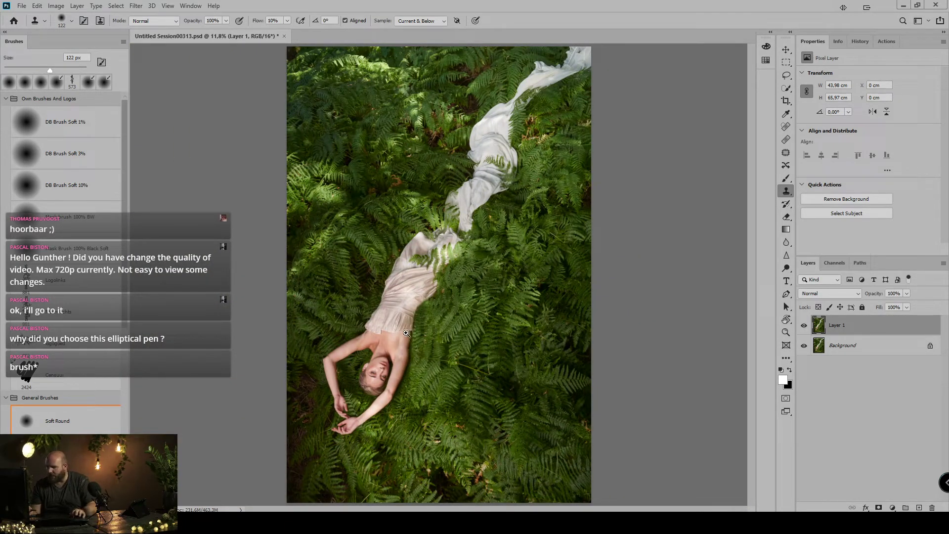
pyautogui.moveTo(406, 333); pyautogui.dragTo(443, 397)
pyautogui.moveTo(398, 369)
pyautogui.mouseDown()
pyautogui.moveTo(394, 274)
pyautogui.moveTo(379, 266)
pyautogui.mouseUp()
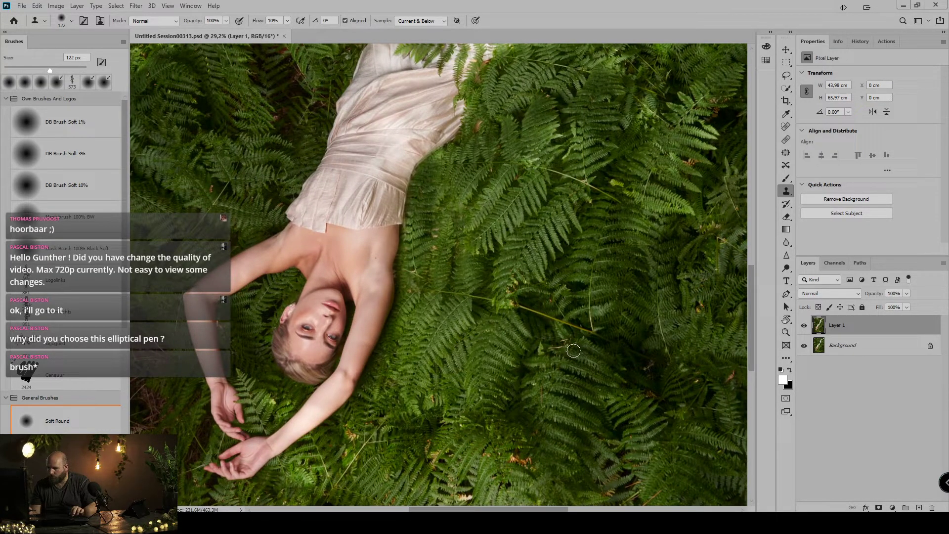
pyautogui.moveTo(483, 221); pyautogui.dragTo(417, 388)
pyautogui.moveTo(492, 106); pyautogui.dragTo(450, 309)
pyautogui.moveTo(408, 411); pyautogui.dragTo(460, 218)
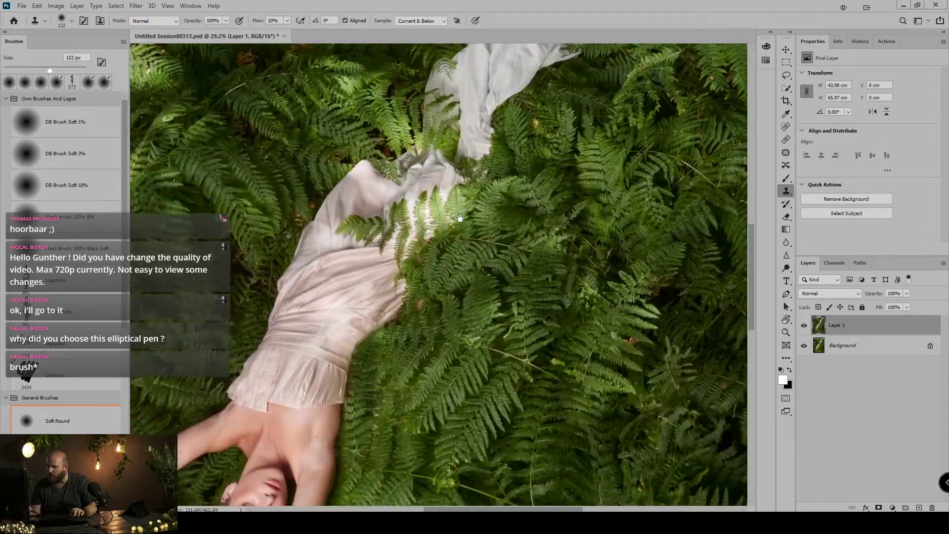
pyautogui.moveTo(327, 465); pyautogui.dragTo(380, 244)
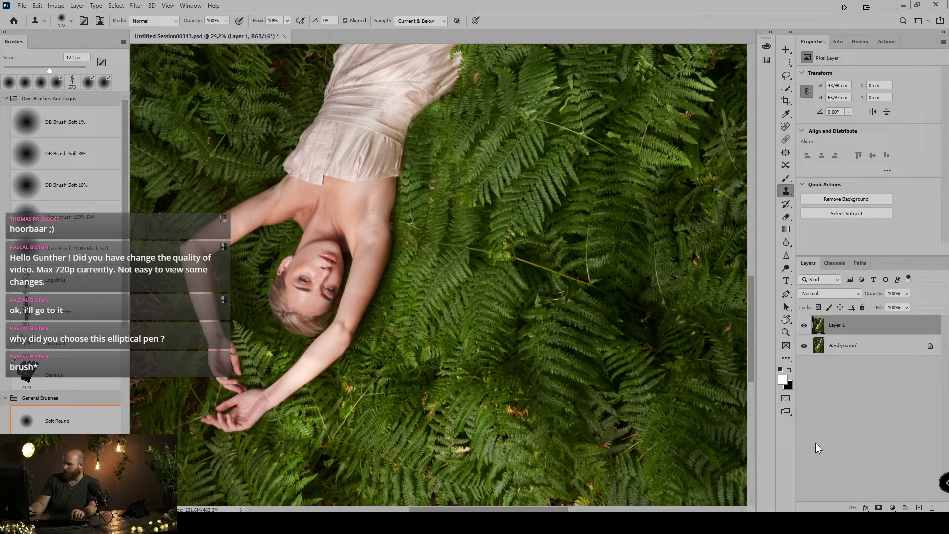
pyautogui.hotkey('ctrl', '0')
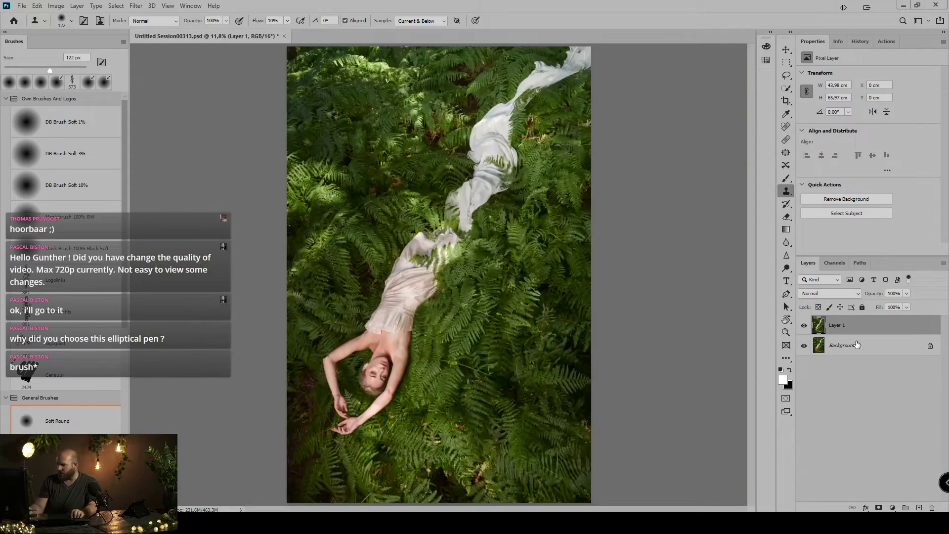
# Run the Dodge and Burn actions to add two black-masked Curves layers above the retouched layer
pyautogui.click(887, 42)
pyautogui.click(887, 69)
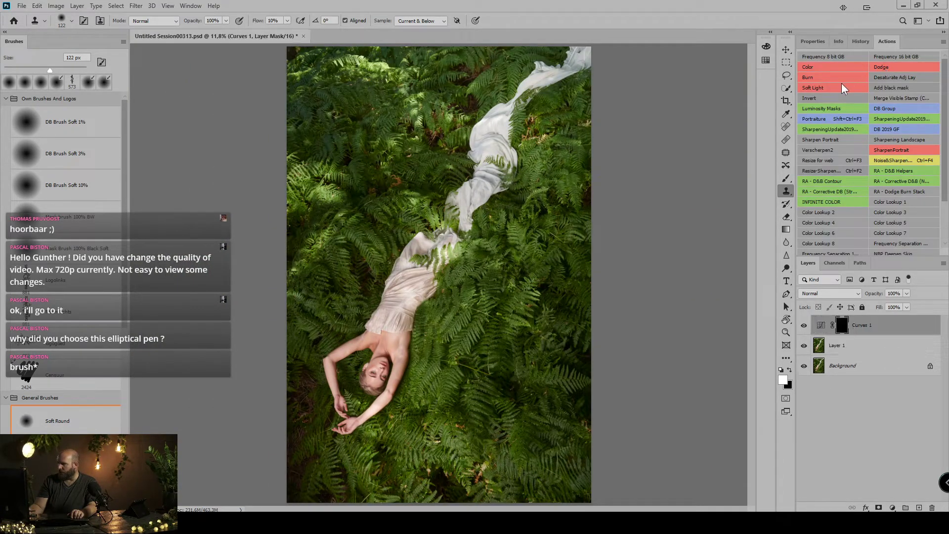
pyautogui.click(822, 80)
# Rename the upper Curves layer B and the lower one D
pyautogui.doubleClick(874, 326)
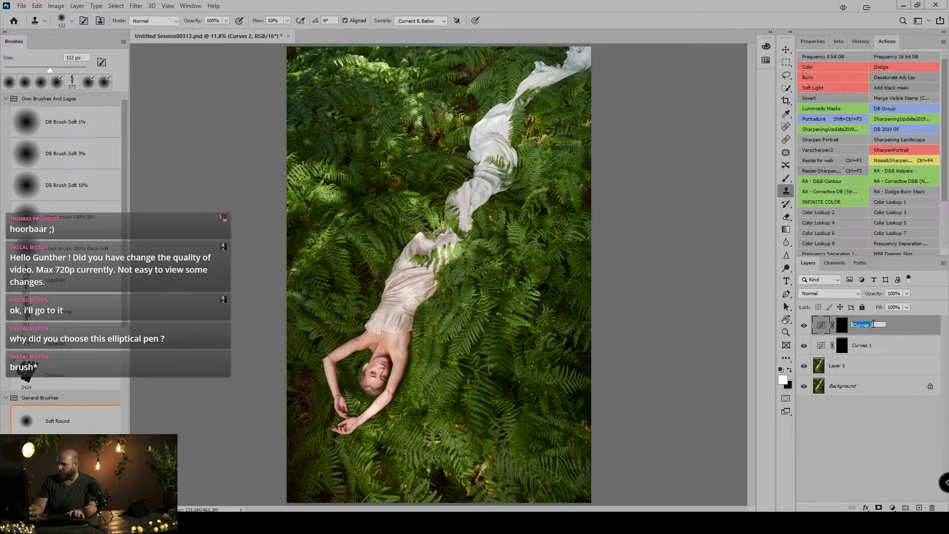
pyautogui.write('B')
pyautogui.press('Return')
pyautogui.doubleClick(861, 346)
pyautogui.write('D')
pyautogui.press('Return')
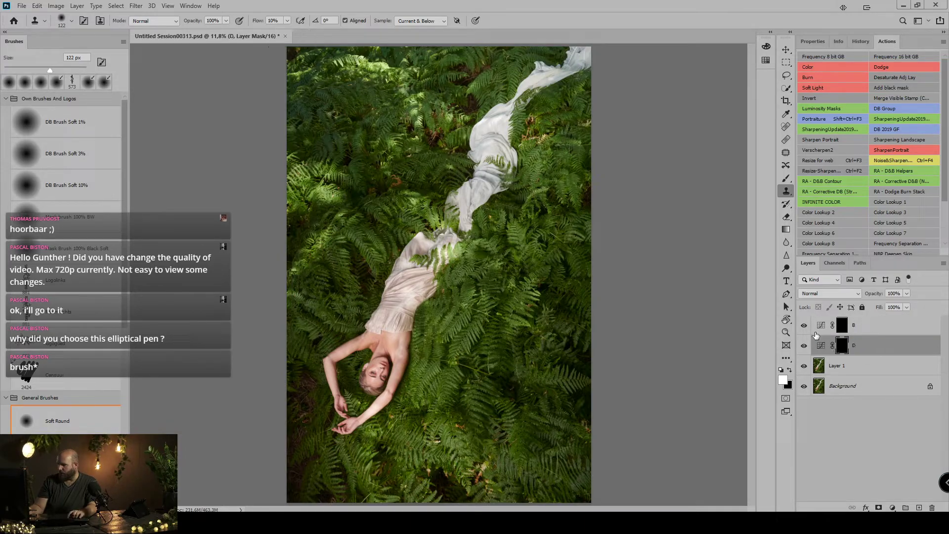
# Activate the Brush tool and reduce it to 91 px for painting the D layer's mask around the model's face
pyautogui.press('b')
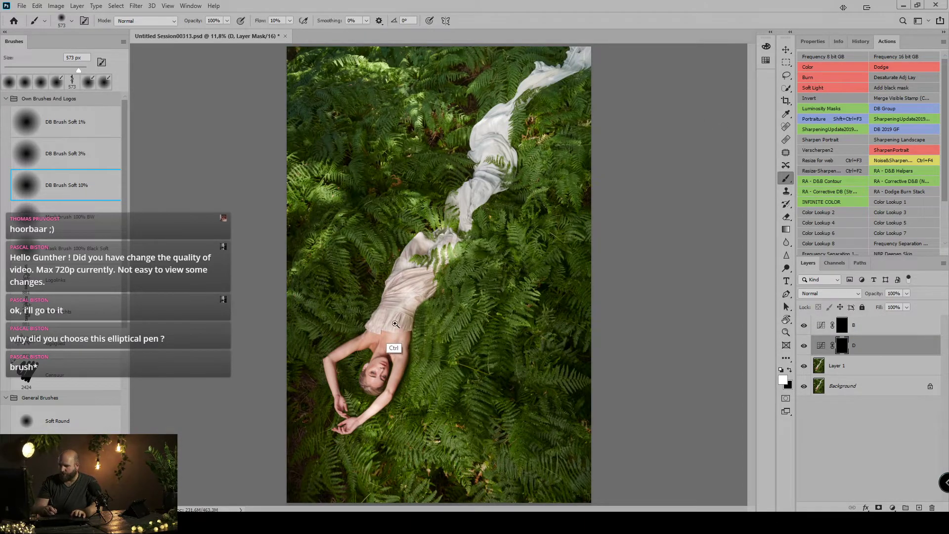
pyautogui.scroll(3, 391, 346)
pyautogui.scroll(2, 384, 297)
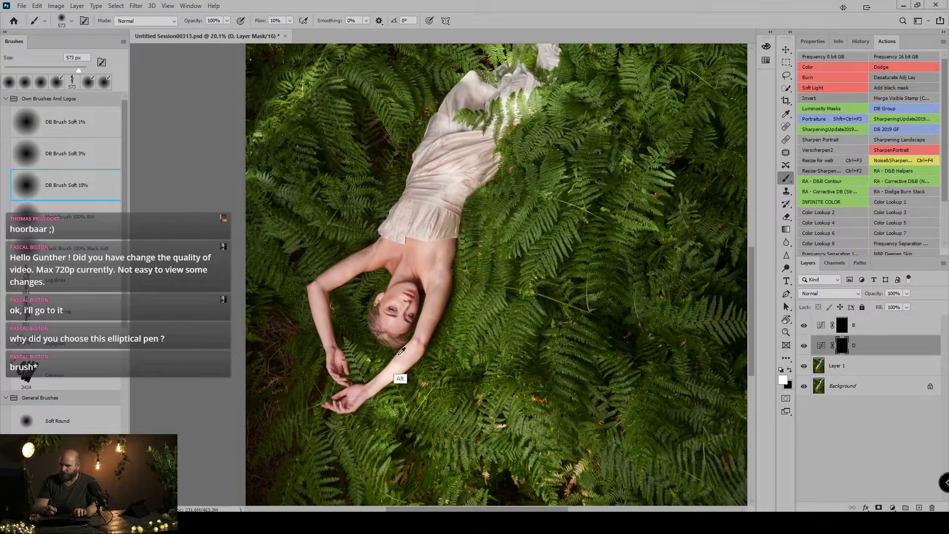
pyautogui.moveTo(408, 353); pyautogui.dragTo(396, 350)
pyautogui.moveTo(364, 314)
pyautogui.mouseDown()
pyautogui.moveTo(350, 314)
pyautogui.moveTo(335, 337)
pyautogui.moveTo(323, 285)
pyautogui.mouseUp()
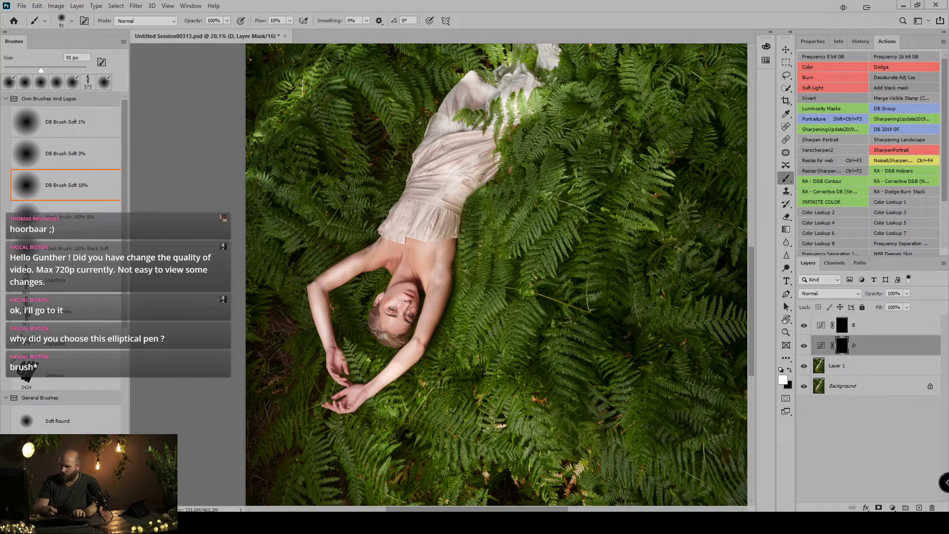
pyautogui.scroll(4, 413, 310)
pyautogui.scroll(2, 401, 305)
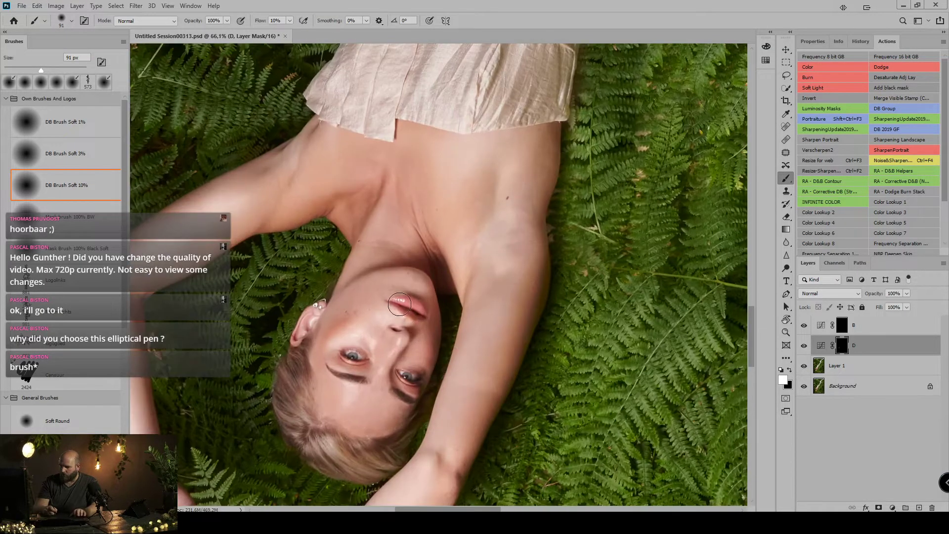
# Shrink the brush to 25 px over the lips and choose the DB Brush Soft 1% preset
pyautogui.moveTo(399, 304); pyautogui.dragTo(398, 301)
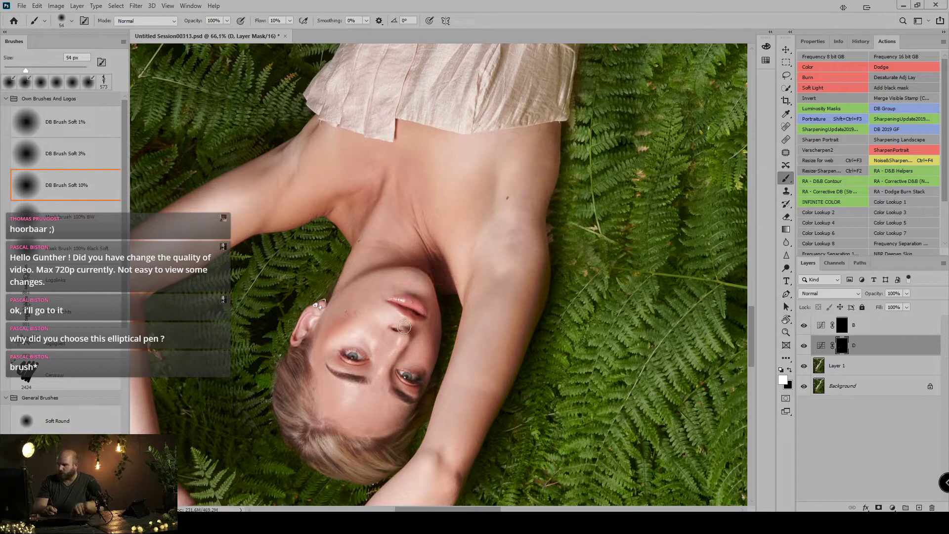
pyautogui.press('[')
pyautogui.press('[')
pyautogui.press('[')
pyautogui.press('[')
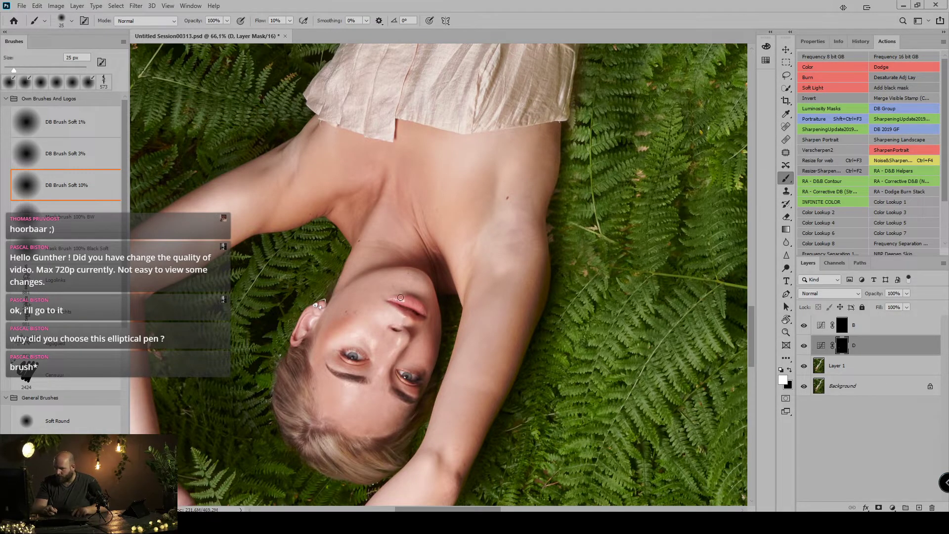
pyautogui.moveTo(401, 297); pyautogui.dragTo(397, 311)
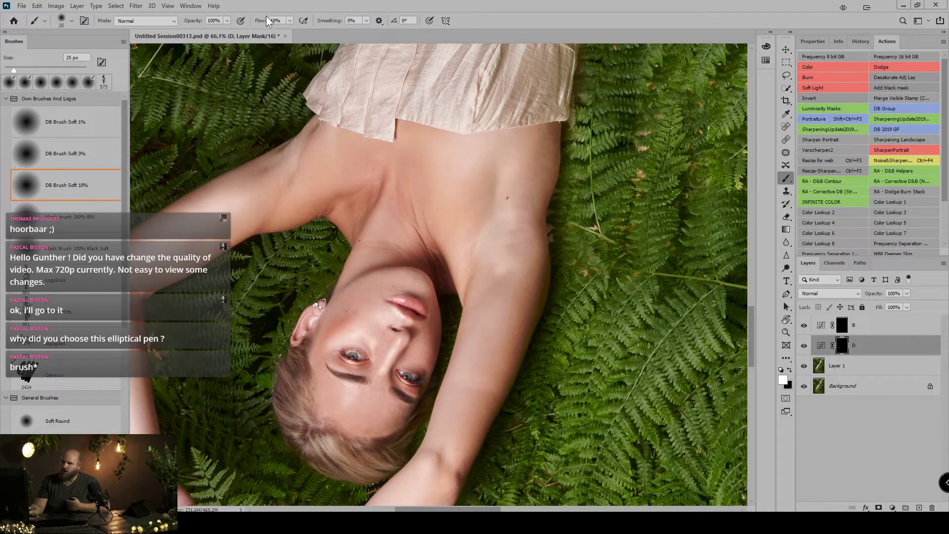
pyautogui.click(63, 123)
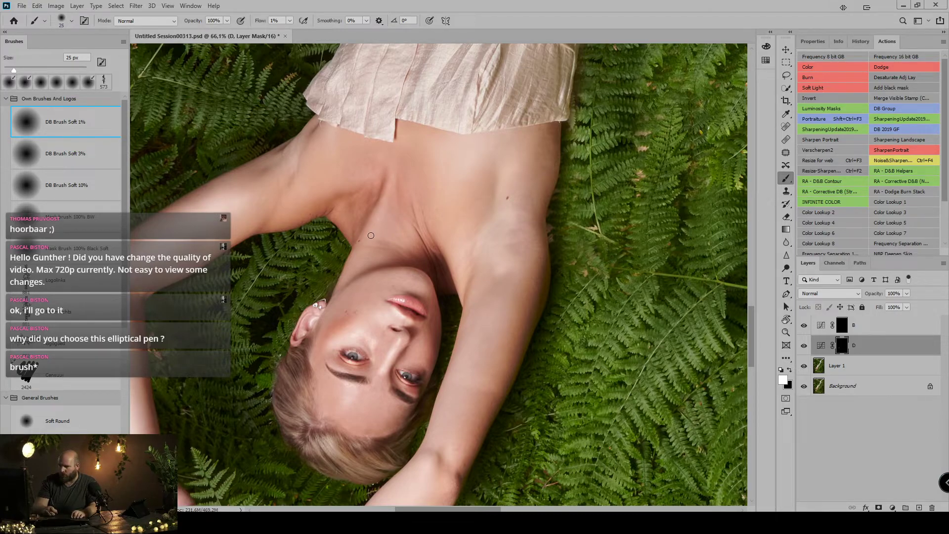
# Run the Dodge action to add another black-masked Curves layer above D, and enlarge the brush to 37 px over the face
pyautogui.moveTo(371, 235); pyautogui.dragTo(371, 263)
pyautogui.press('r')
pyautogui.moveTo(396, 238)
pyautogui.mouseDown()
pyautogui.moveTo(435, 218)
pyautogui.moveTo(486, 241)
pyautogui.moveTo(496, 265)
pyautogui.mouseUp()
pyautogui.press('b')
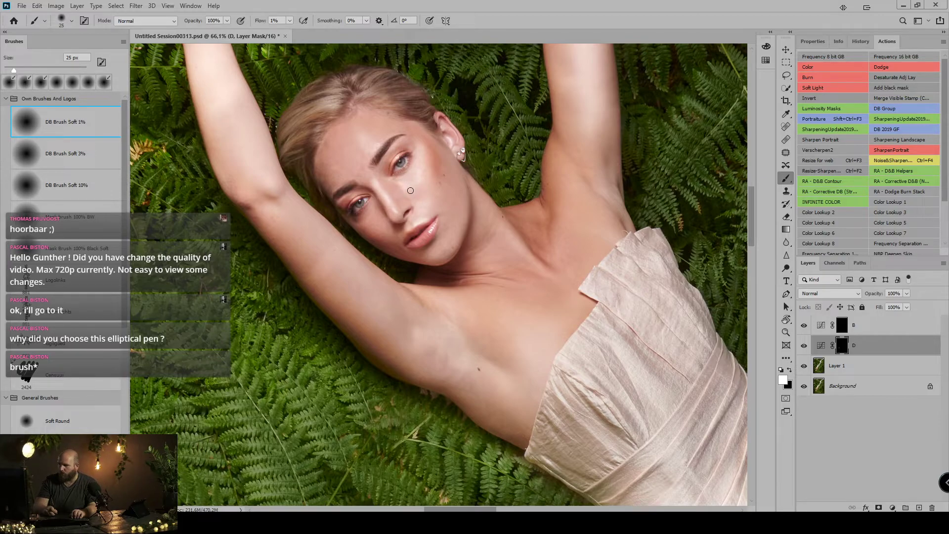
pyautogui.click(884, 67)
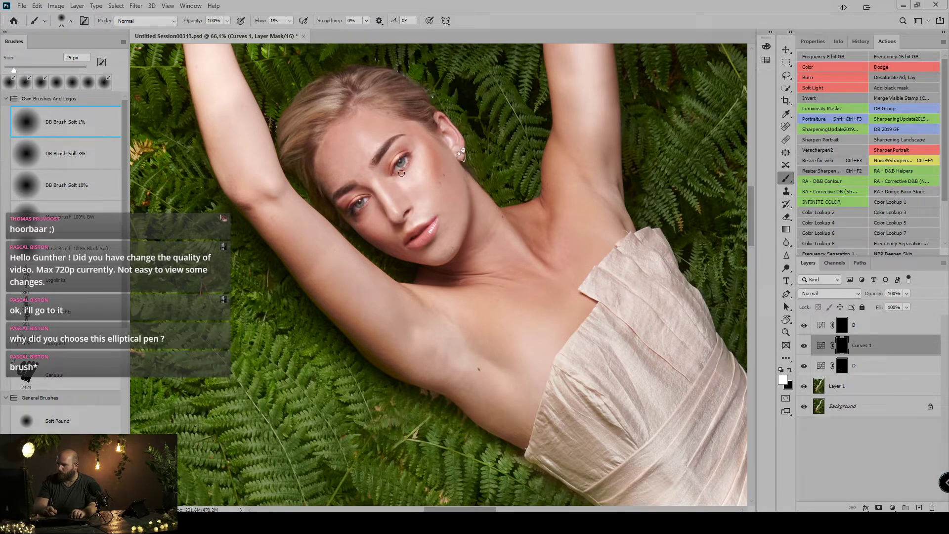
pyautogui.click(397, 153)
pyautogui.moveTo(367, 143); pyautogui.dragTo(373, 143)
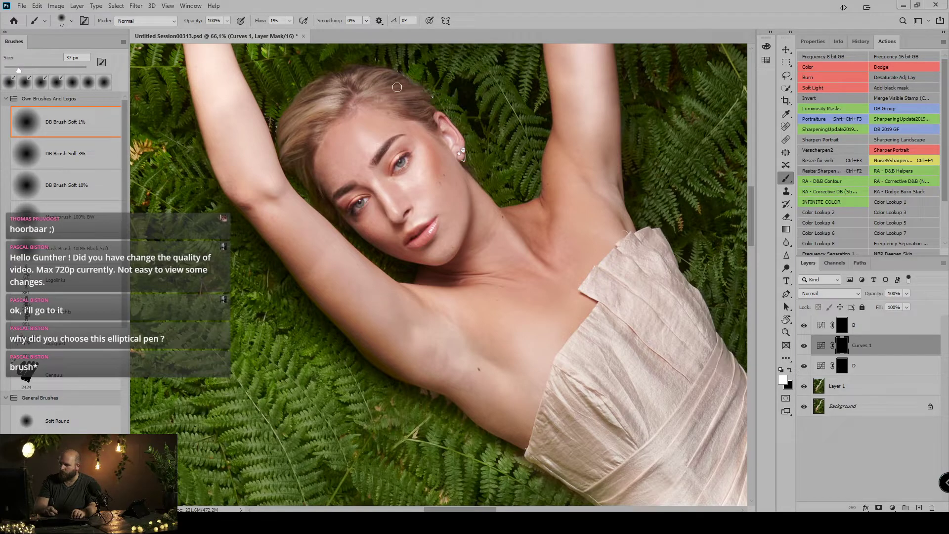
# Examine the model's face up close in the unrotated view and return to the full image
pyautogui.press('Escape')
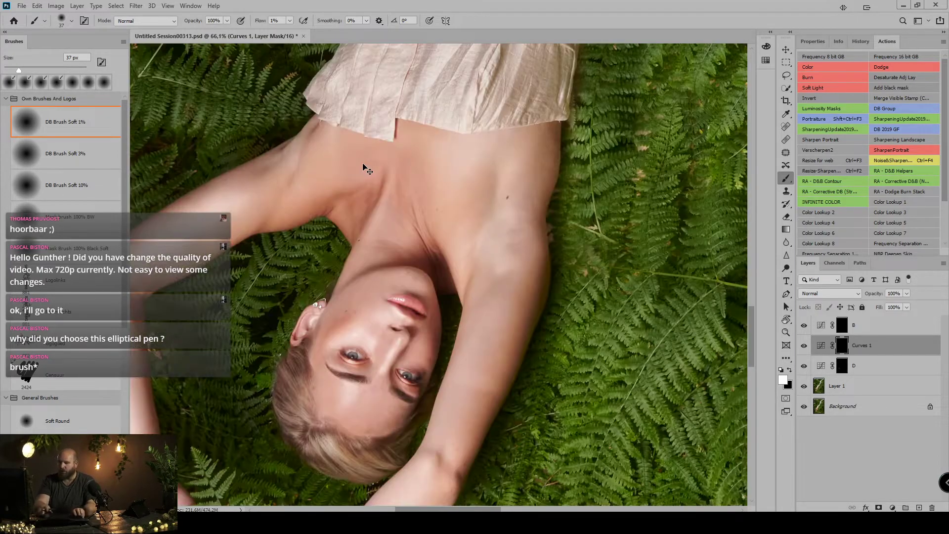
pyautogui.hotkey('ctrl', '0')
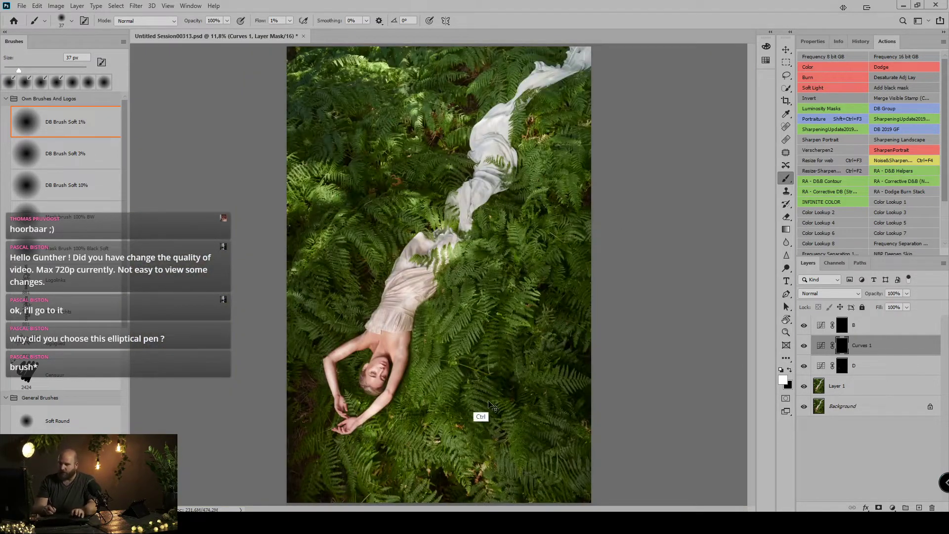
pyautogui.moveTo(413, 330); pyautogui.dragTo(478, 399)
pyautogui.moveTo(355, 497); pyautogui.dragTo(482, 356)
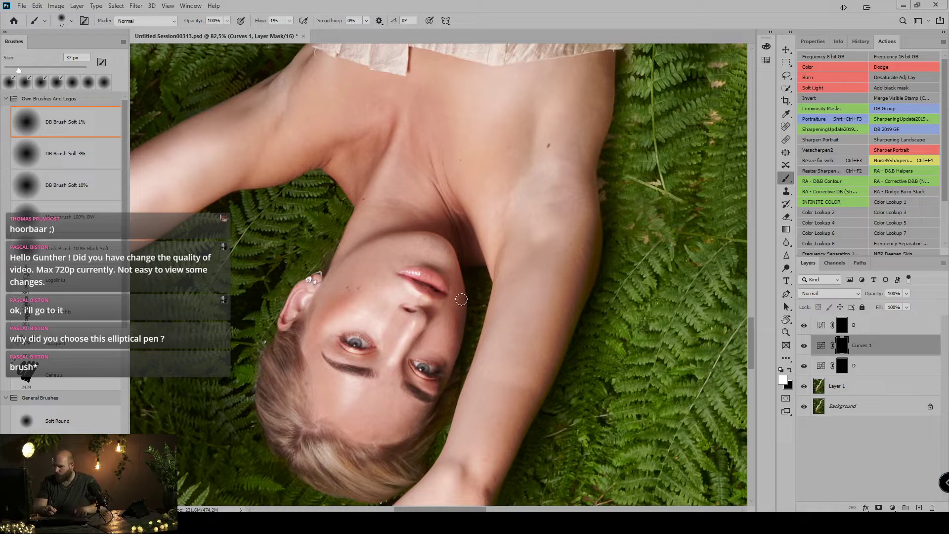
pyautogui.press('[')
pyautogui.press('[')
pyautogui.press('[')
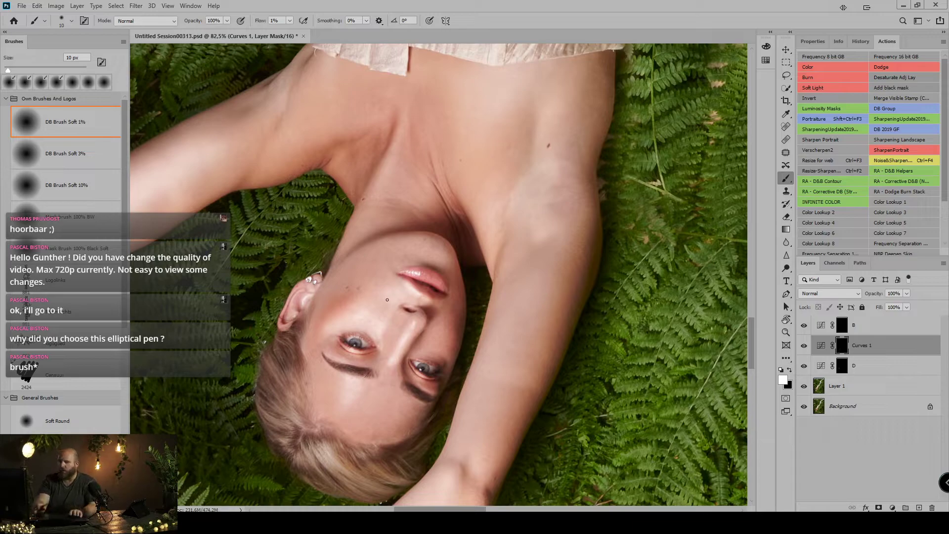
pyautogui.hotkey('ctrl', '-')
pyautogui.hotkey('ctrl', '-')
pyautogui.hotkey('ctrl', '0')
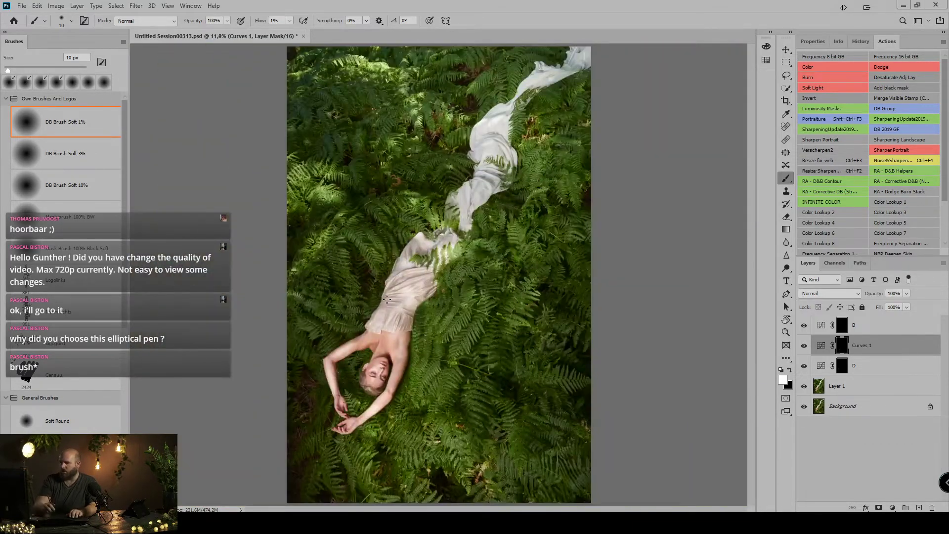
# Burn the ferns beside the model's shoulder on the B layer's mask with a 365 px soft brush
pyautogui.click(889, 331)
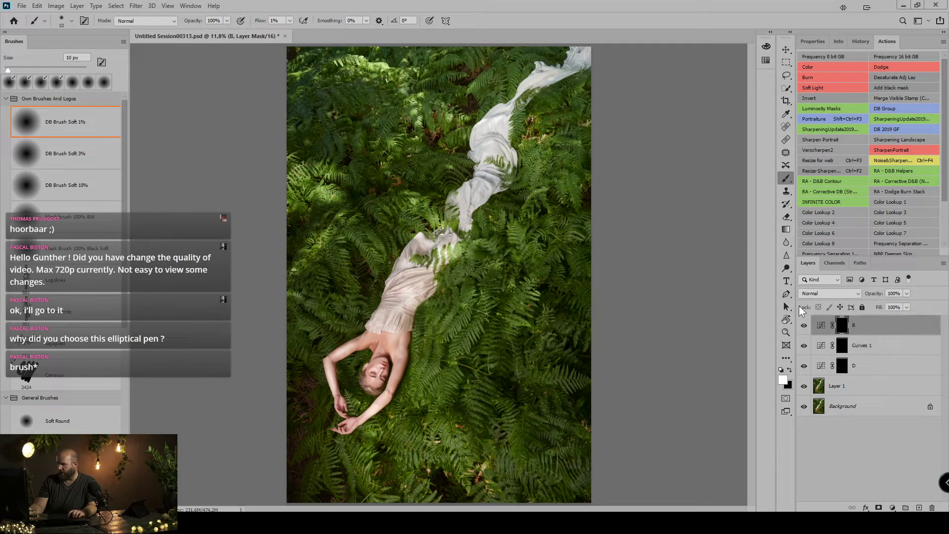
pyautogui.keyDown('alt'); pyautogui.rightClick(409, 360); pyautogui.keyUp('alt')
pyautogui.keyDown('alt'); pyautogui.rightClick(417, 322); pyautogui.keyUp('alt')
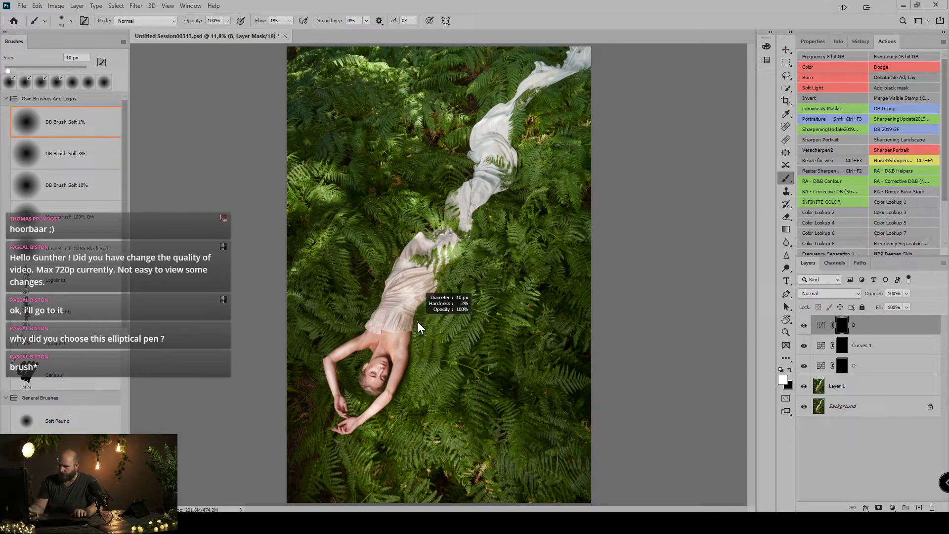
pyautogui.moveTo(417, 322)
pyautogui.mouseDown()
pyautogui.moveTo(430, 327)
pyautogui.moveTo(426, 335)
pyautogui.mouseUp()
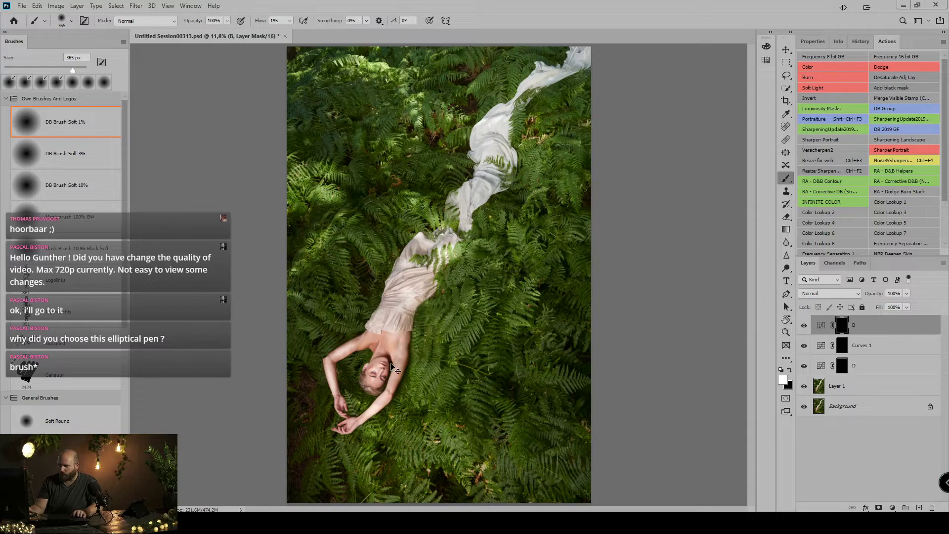
pyautogui.scroll(5, 392, 367)
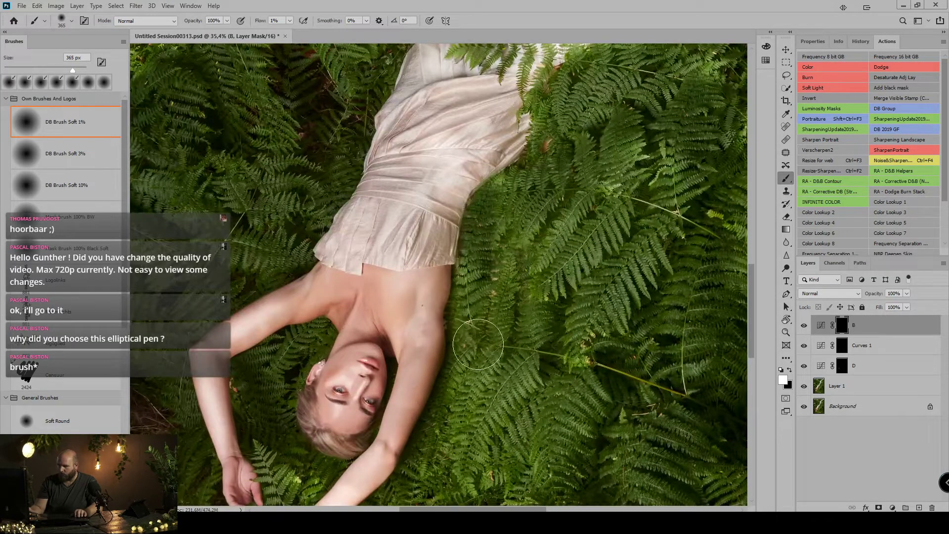
pyautogui.moveTo(474, 320)
pyautogui.mouseDown()
pyautogui.moveTo(460, 301)
pyautogui.moveTo(465, 276)
pyautogui.moveTo(452, 294)
pyautogui.moveTo(462, 239)
pyautogui.moveTo(465, 341)
pyautogui.mouseUp()
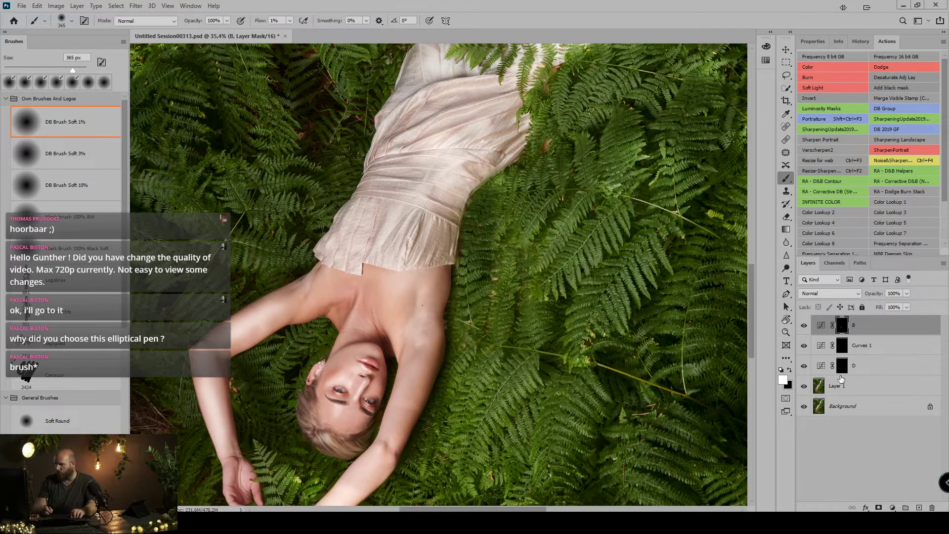
# Dodge the ferns beside the dress on the Curves 1 mask, reducing the brush from 218 to 100 px for finer fronds
pyautogui.click(842, 345)
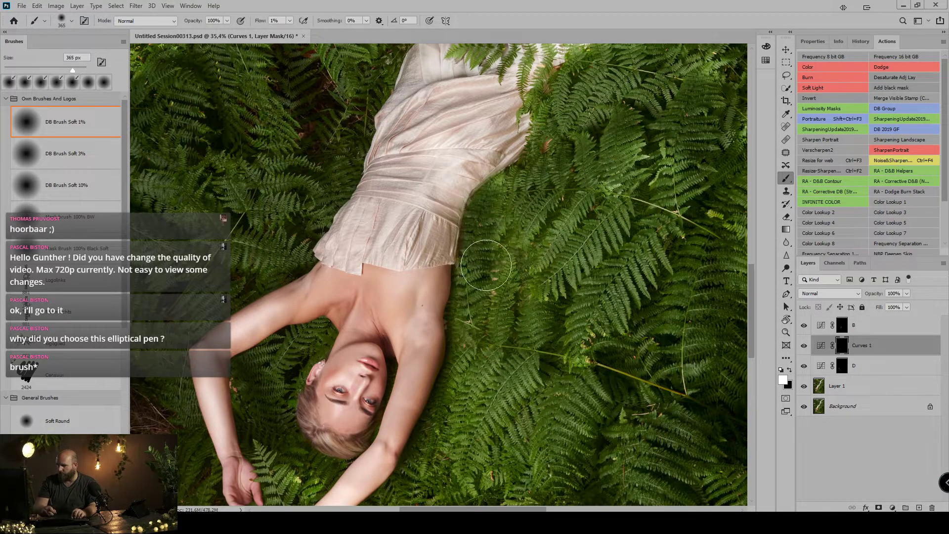
pyautogui.moveTo(486, 265)
pyautogui.mouseDown()
pyautogui.moveTo(497, 194)
pyautogui.moveTo(472, 288)
pyautogui.moveTo(503, 207)
pyautogui.moveTo(488, 252)
pyautogui.mouseUp()
pyautogui.moveTo(490, 286); pyautogui.dragTo(480, 285)
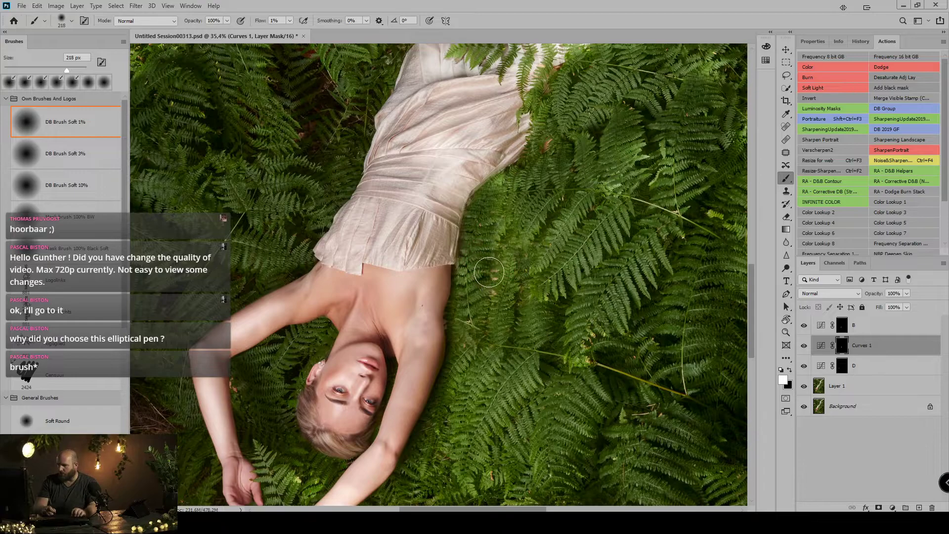
pyautogui.press('[')
pyautogui.press('[')
pyautogui.press('[')
pyautogui.press('[')
pyautogui.press('[')
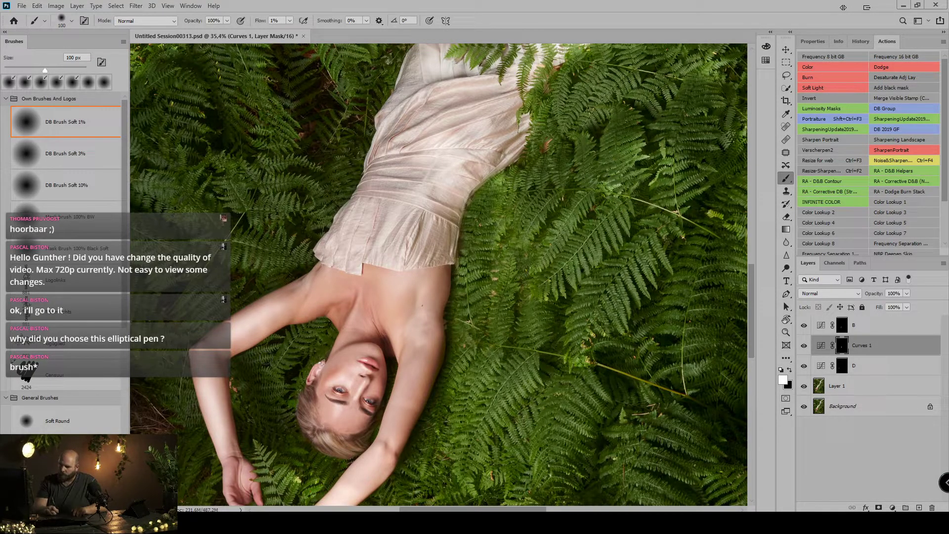
# Return to the B layer's mask and burn the shading around the eyes with the brush reduced to 45 px
pyautogui.hotkey('alt', ']')
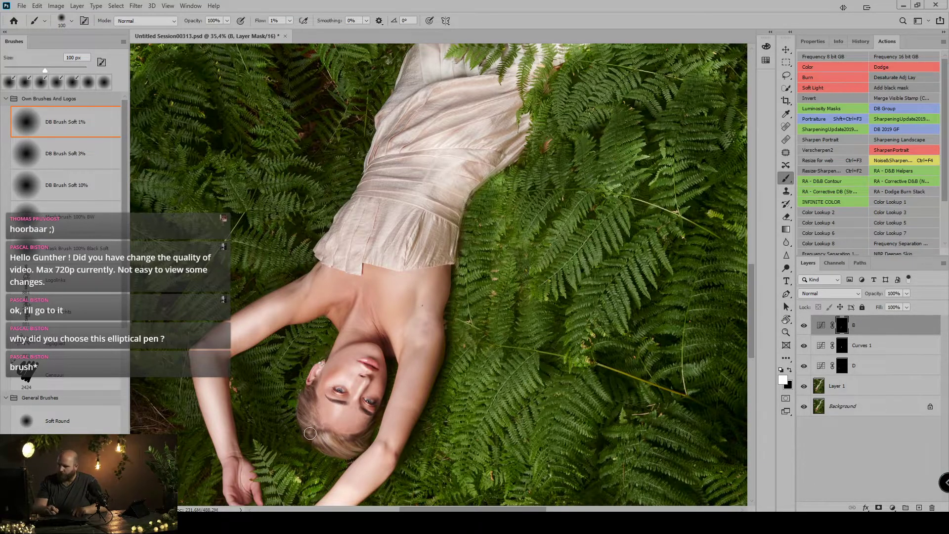
pyautogui.press('[')
pyautogui.press('[')
pyautogui.press('[')
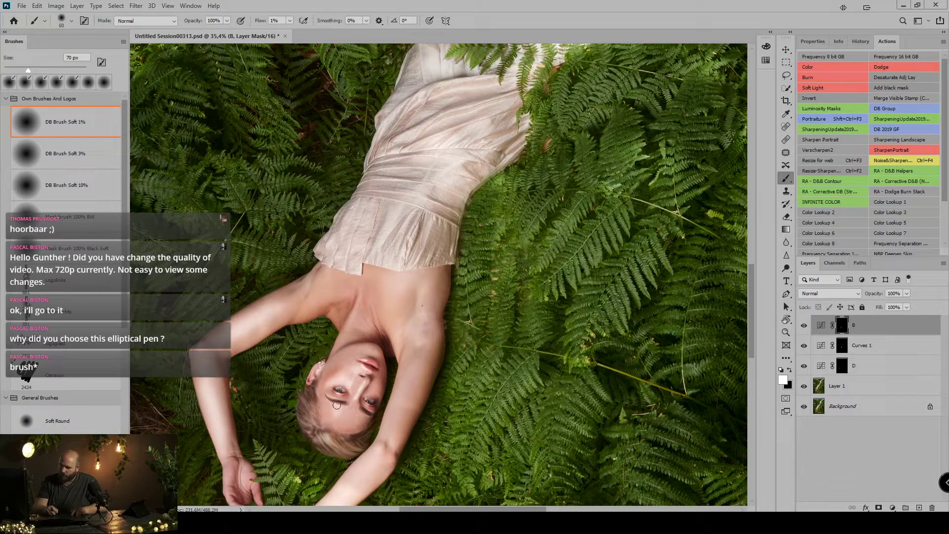
pyautogui.press('[')
pyautogui.press('[')
pyautogui.moveTo(335, 387); pyautogui.dragTo(348, 398)
# Burn the finer eye and facial contours on the B layer with the face upright, using 15 px and 8 px brushes
pyautogui.press('r')
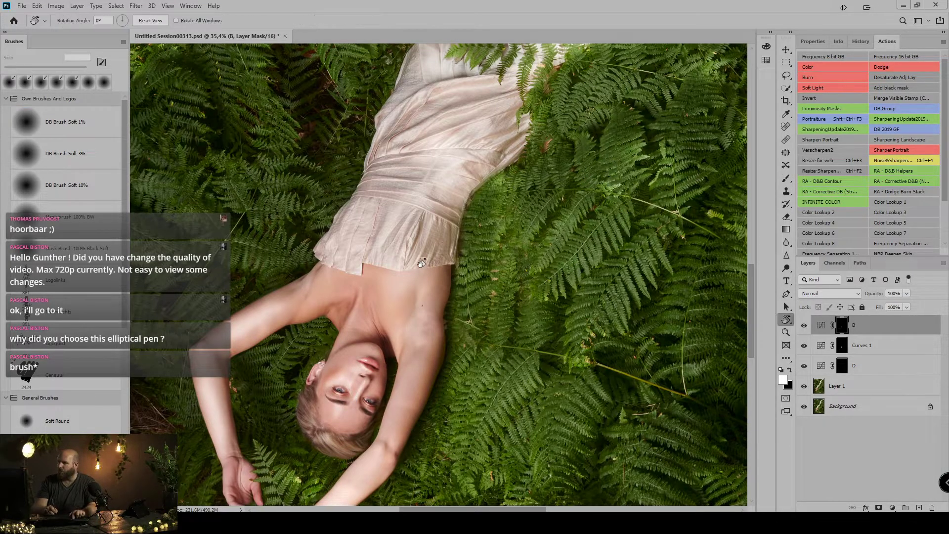
pyautogui.moveTo(388, 358); pyautogui.dragTo(469, 275)
pyautogui.press('b')
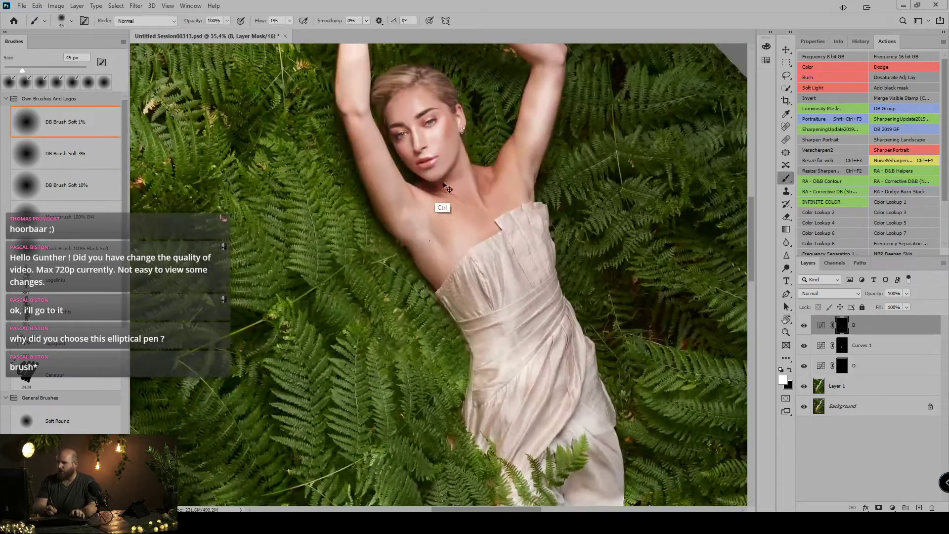
pyautogui.moveTo(435, 139)
pyautogui.mouseDown()
pyautogui.moveTo(476, 184)
pyautogui.moveTo(499, 270)
pyautogui.mouseUp()
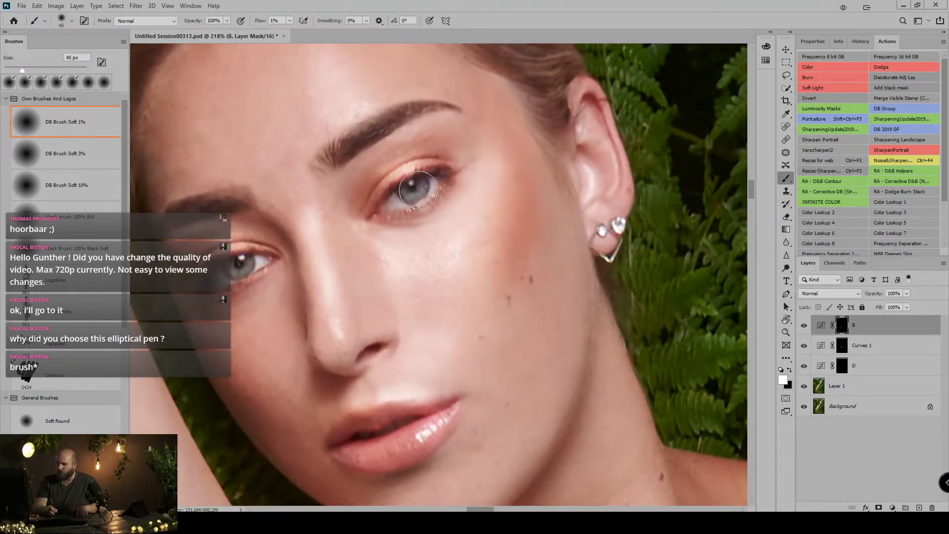
pyautogui.press('[')
pyautogui.press('[')
pyautogui.press('[')
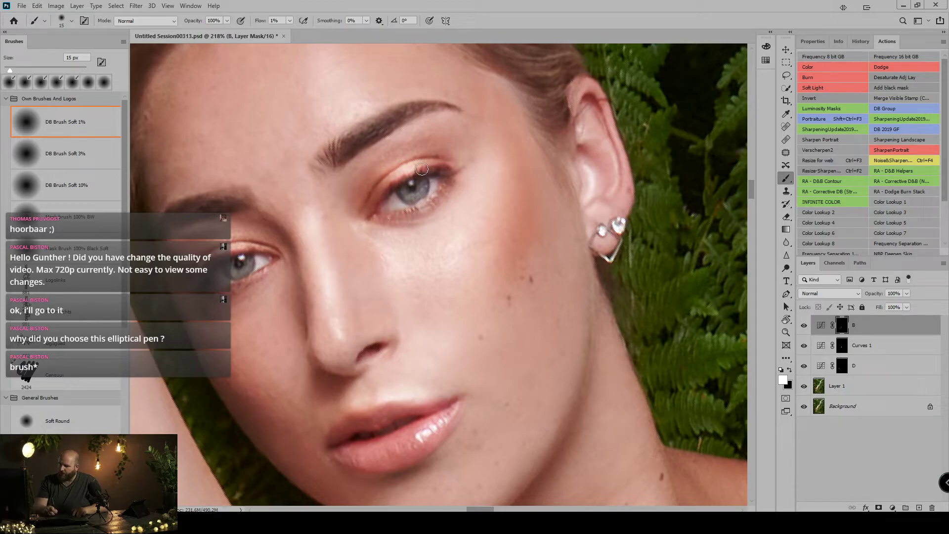
pyautogui.moveTo(402, 184)
pyautogui.mouseDown()
pyautogui.moveTo(404, 152)
pyautogui.moveTo(388, 179)
pyautogui.mouseUp()
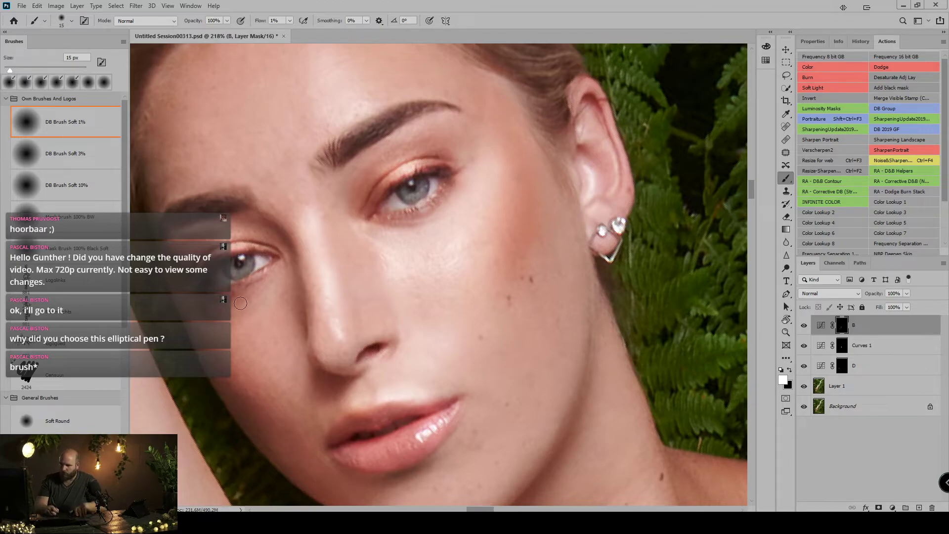
pyautogui.press('[')
pyautogui.press('[')
pyautogui.press('[')
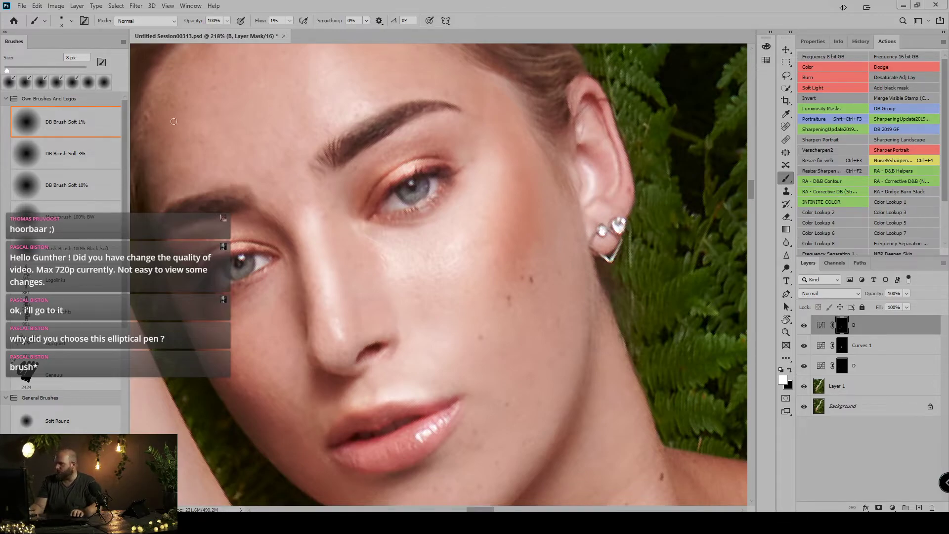
# Add a burn curves layer with a black mask and deepen the facial contours using the 1% soft brush at 15 and 30 px
pyautogui.click(803, 66)
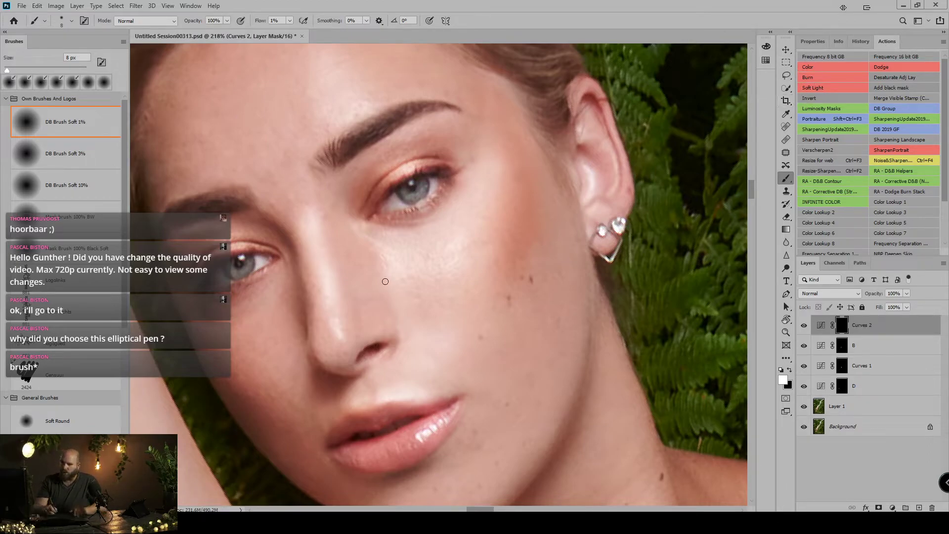
pyautogui.press(']')
pyautogui.press(']')
pyautogui.press(']')
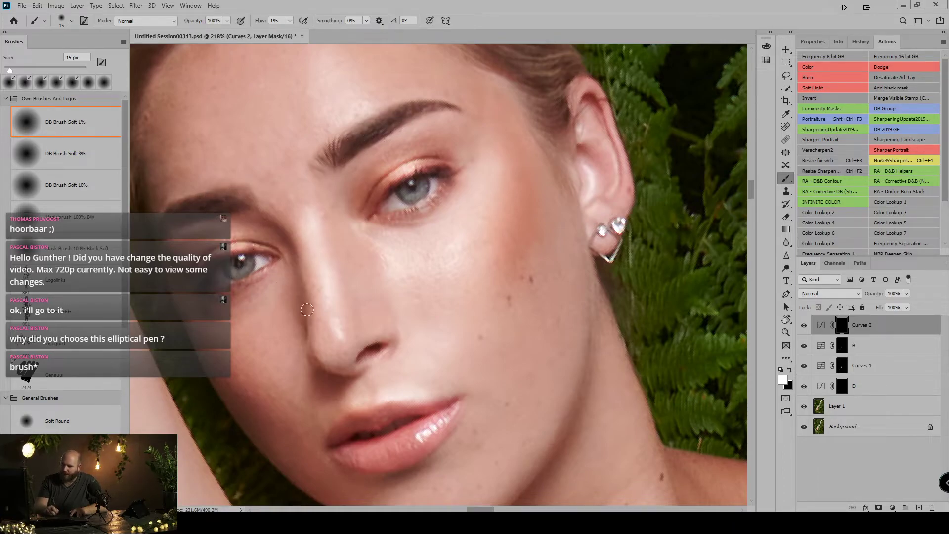
pyautogui.press(']')
pyautogui.press(']')
pyautogui.press(']')
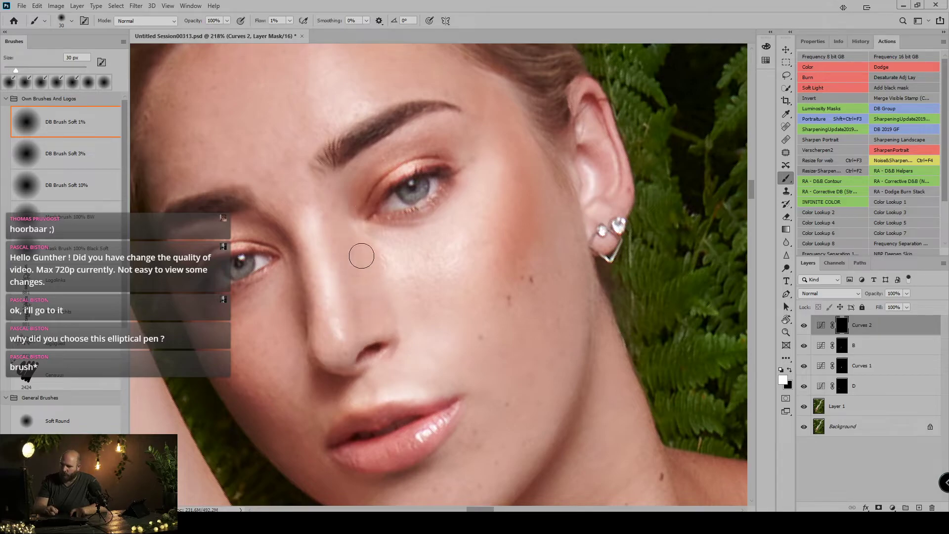
pyautogui.press('[')
pyautogui.press('[')
pyautogui.press('[')
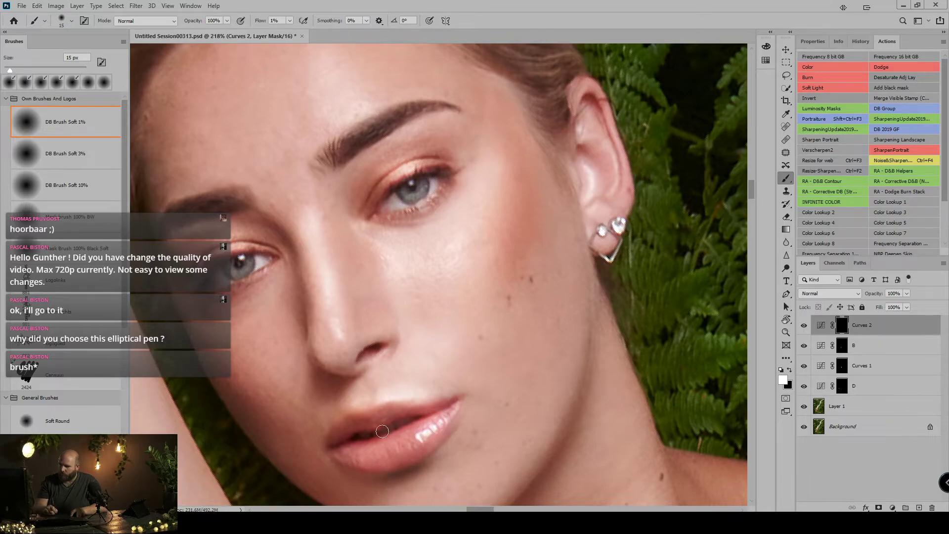
# Reset the canvas rotation, add a Hue/Saturation layer, and sample the ferns to lower the Yellows saturation to -52
pyautogui.hotkey('ctrl', '0')
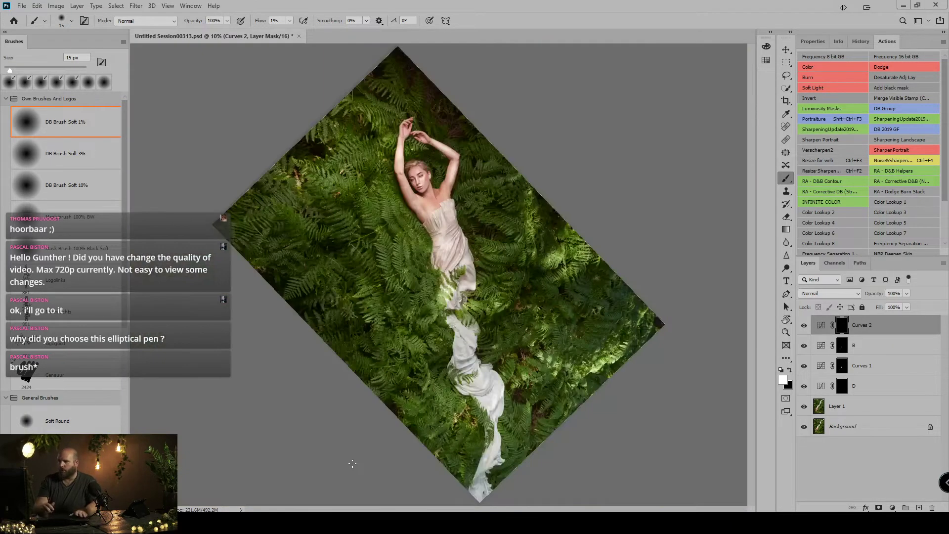
pyautogui.press('Escape')
pyautogui.hotkey('ctrl', '0')
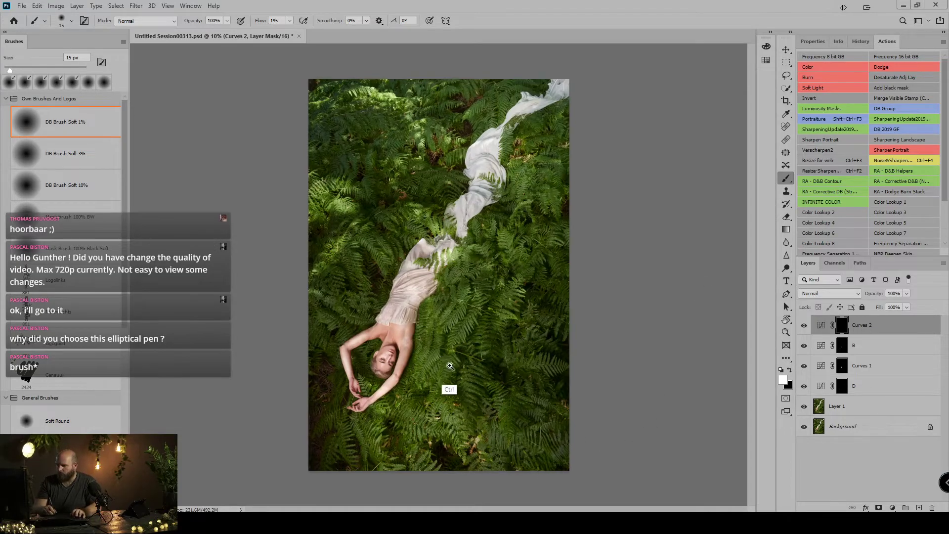
pyautogui.hotkey('ctrl', '+')
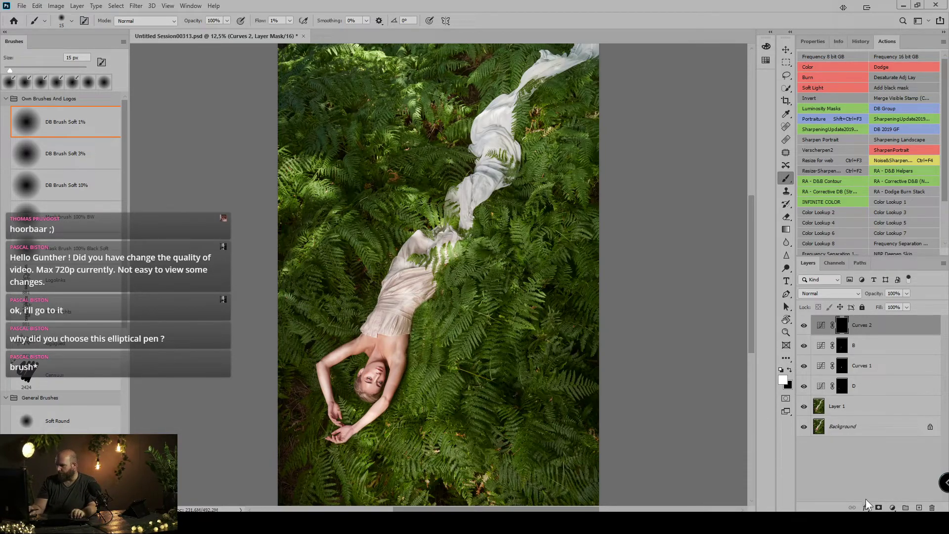
pyautogui.click(893, 508)
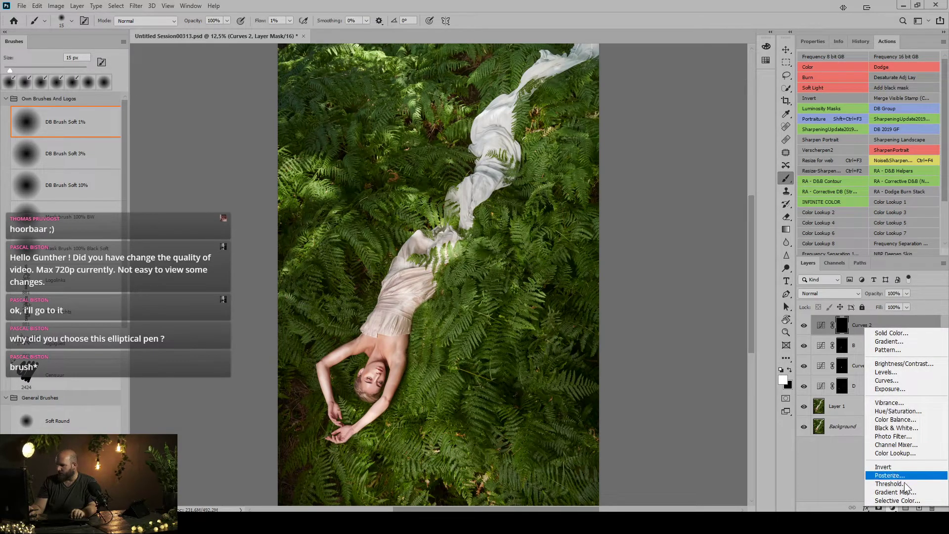
pyautogui.click(898, 412)
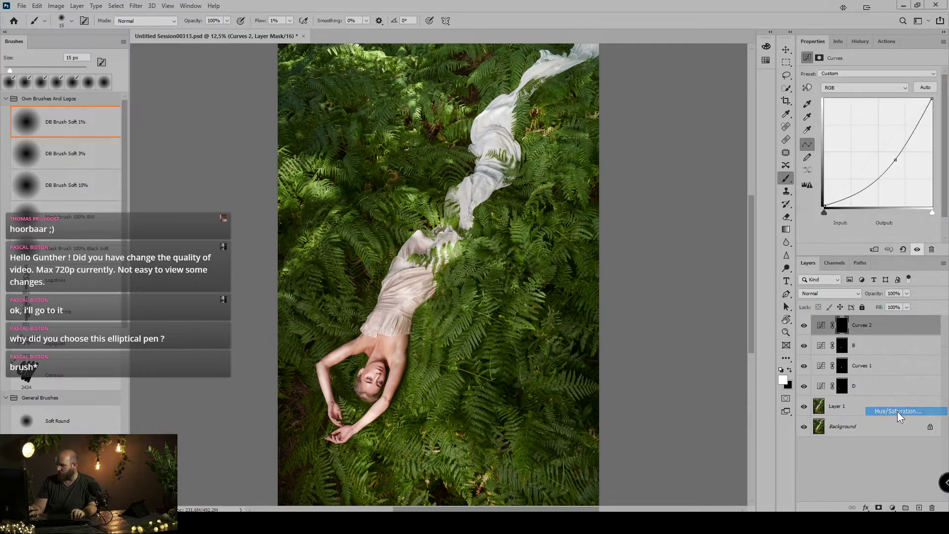
pyautogui.click(807, 87)
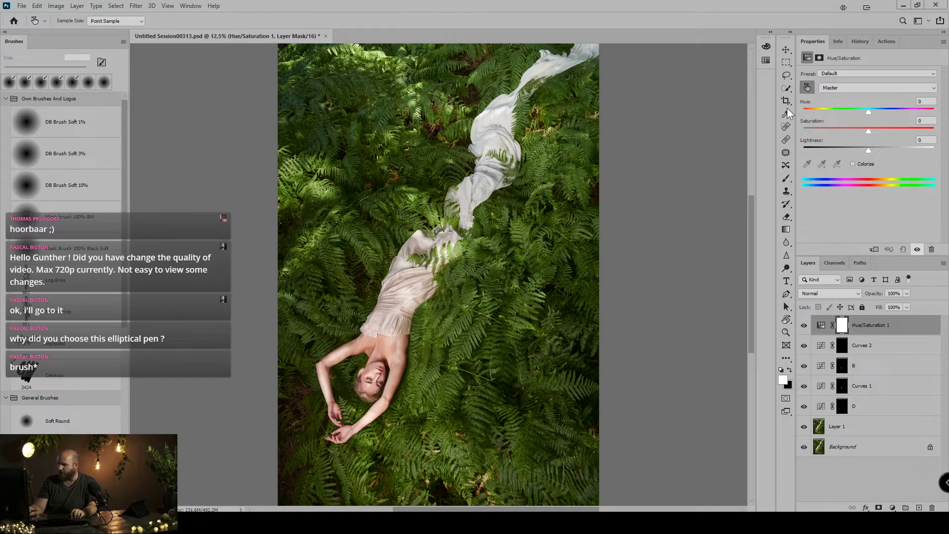
pyautogui.click(555, 267)
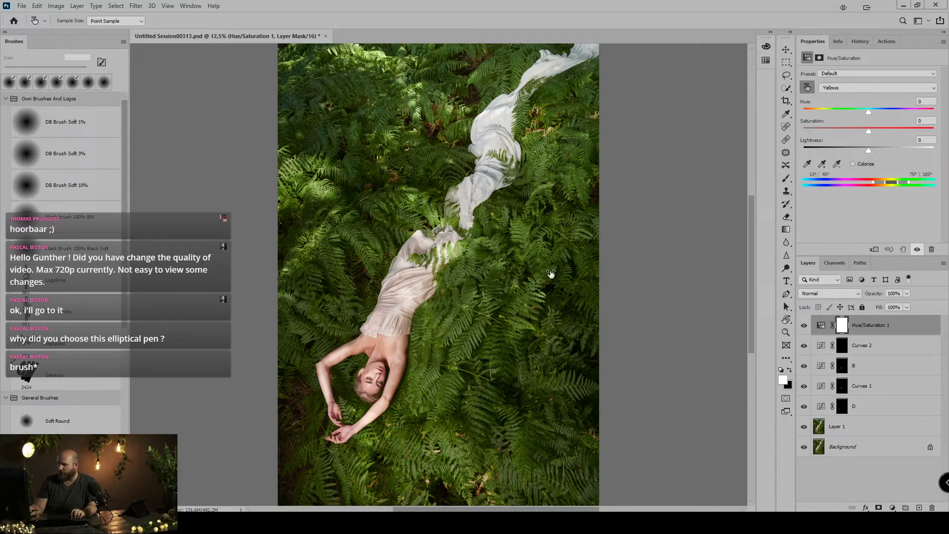
pyautogui.moveTo(551, 274); pyautogui.dragTo(510, 278)
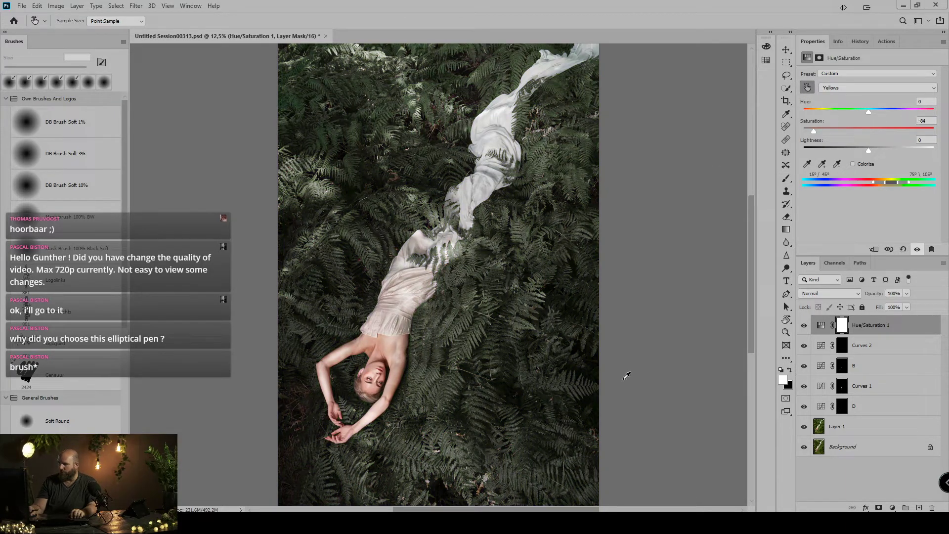
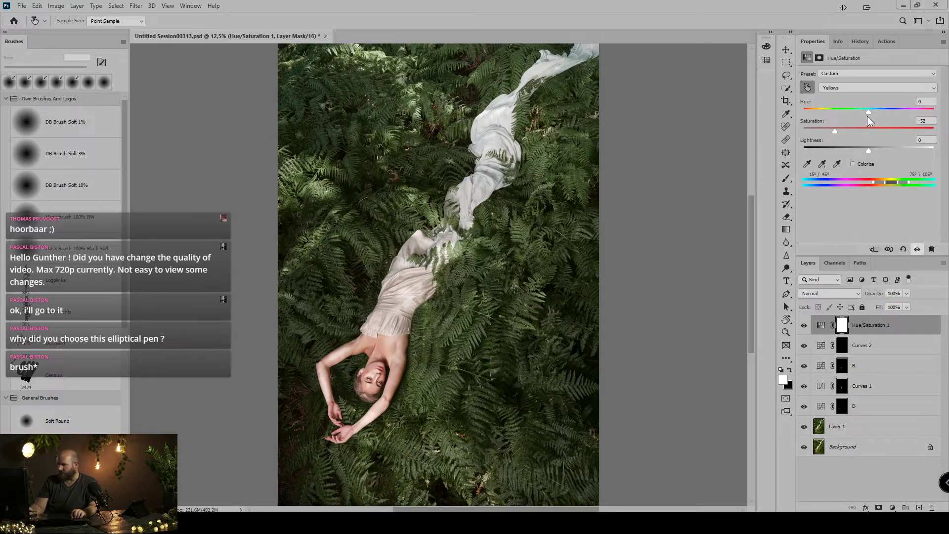
# Shift the ferns' Yellows on the Hue/Saturation layer to hue +16 and lightness -22
pyautogui.moveTo(870, 112); pyautogui.dragTo(879, 129)
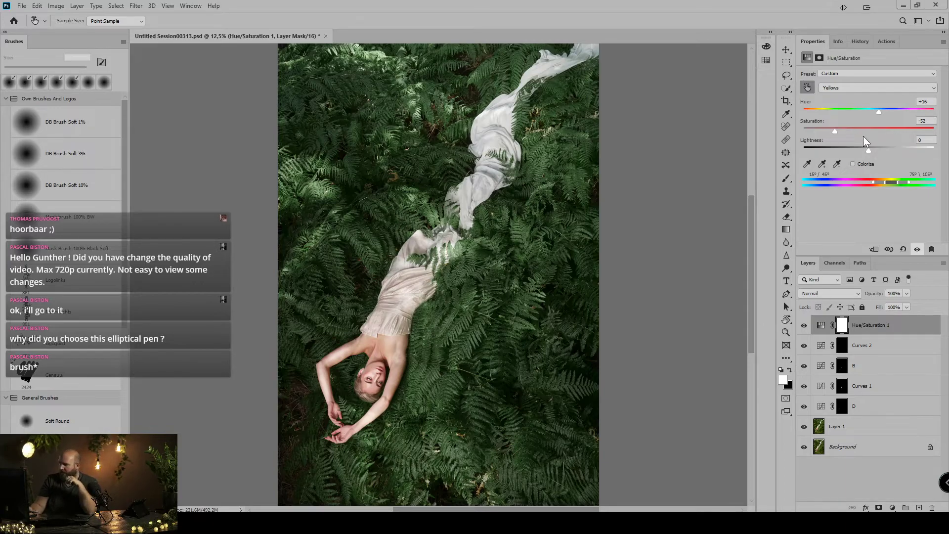
pyautogui.moveTo(866, 151); pyautogui.dragTo(851, 157)
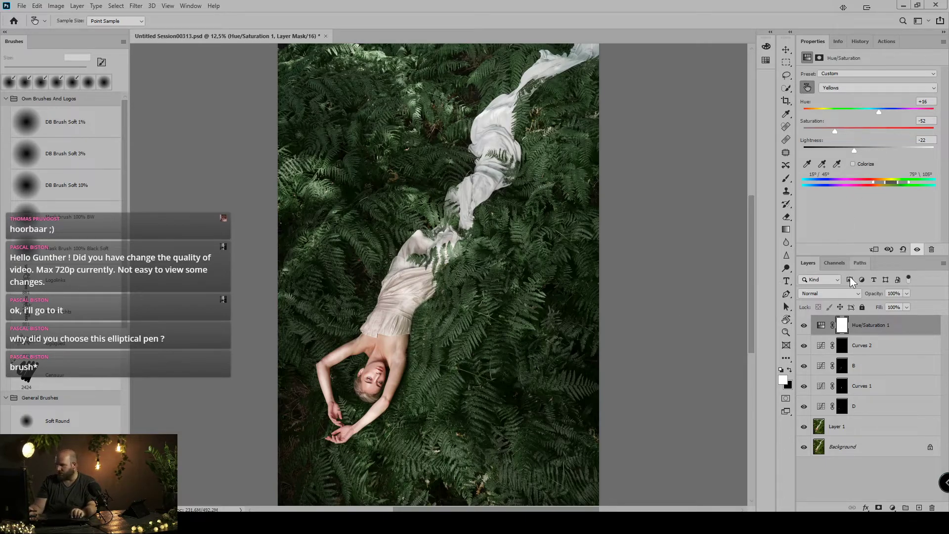
pyautogui.click(808, 88)
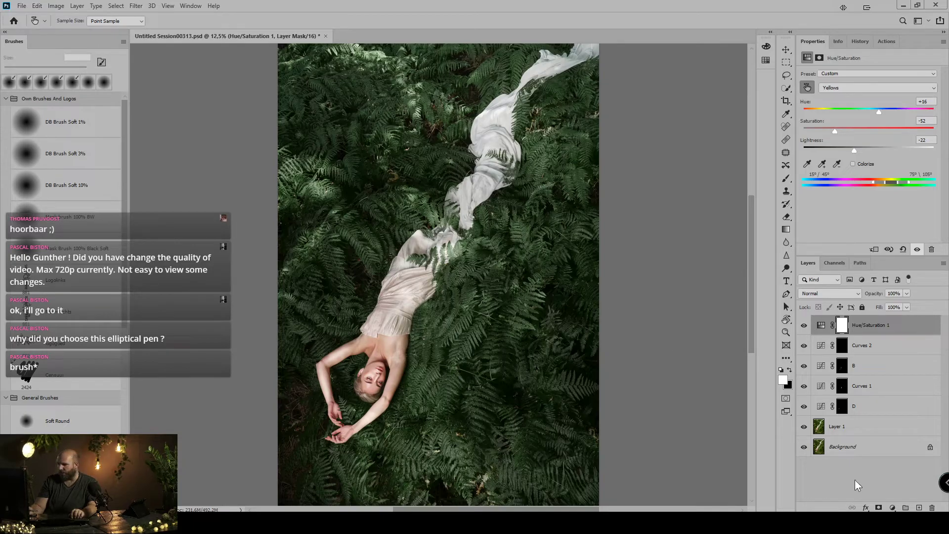
# Add a second Hue/Saturation layer sampled on the skin, set Reds to hue -11 and saturation -5, and compare before and after
pyautogui.click(893, 509)
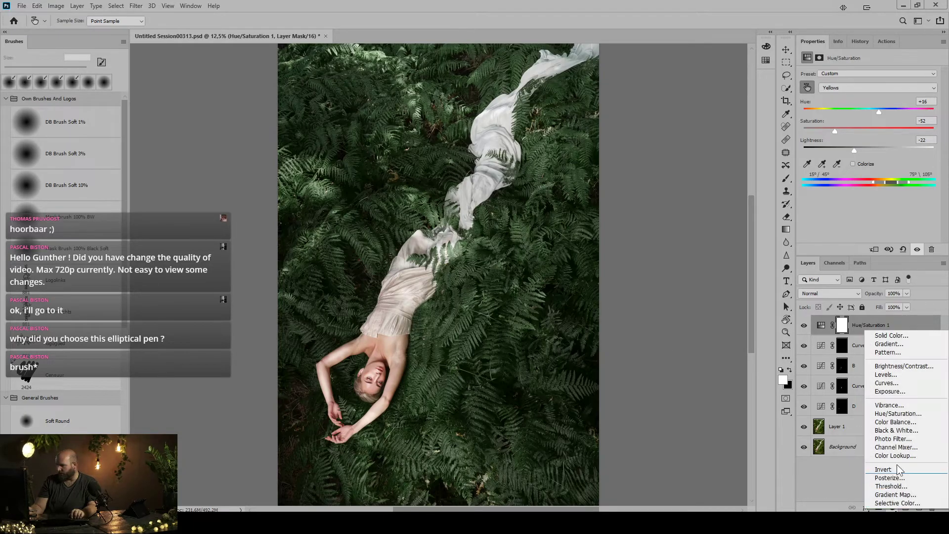
pyautogui.click(898, 415)
pyautogui.press('b')
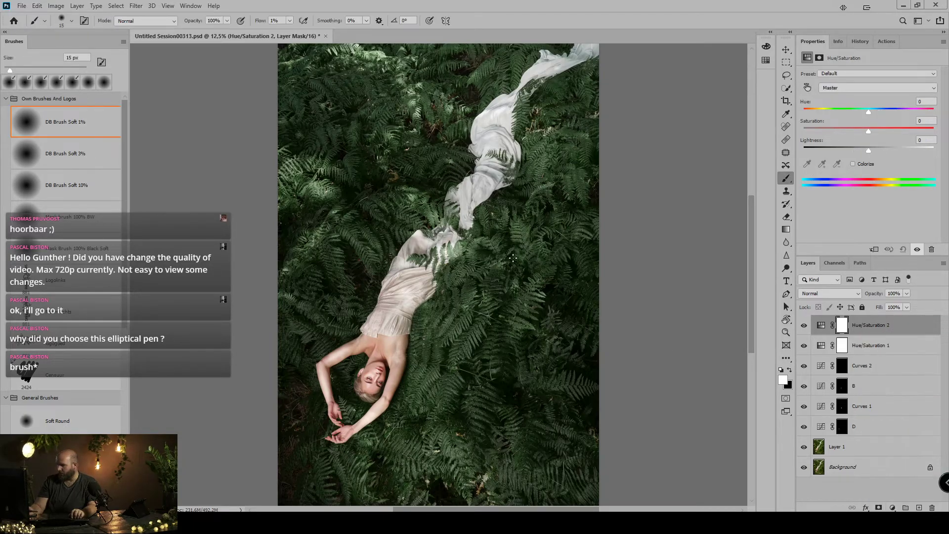
pyautogui.click(807, 88)
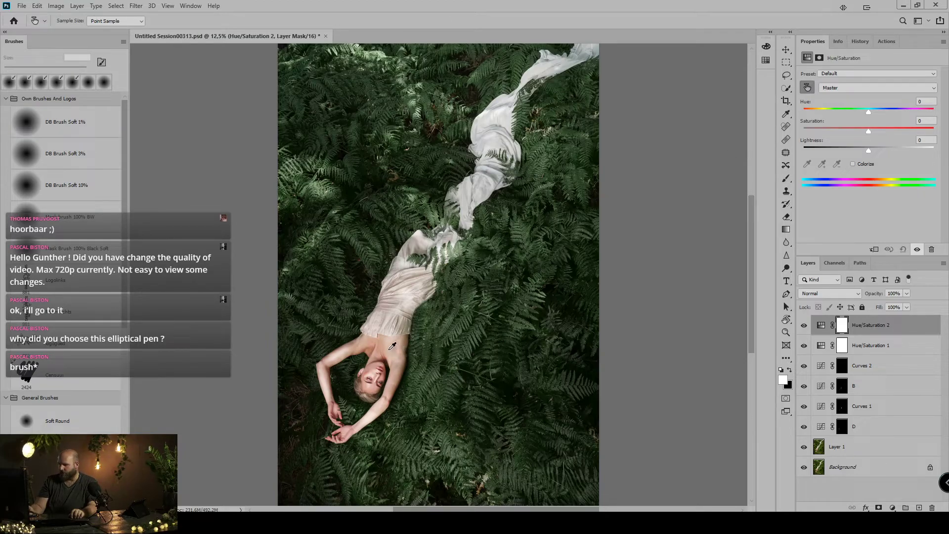
pyautogui.moveTo(392, 346); pyautogui.dragTo(319, 345)
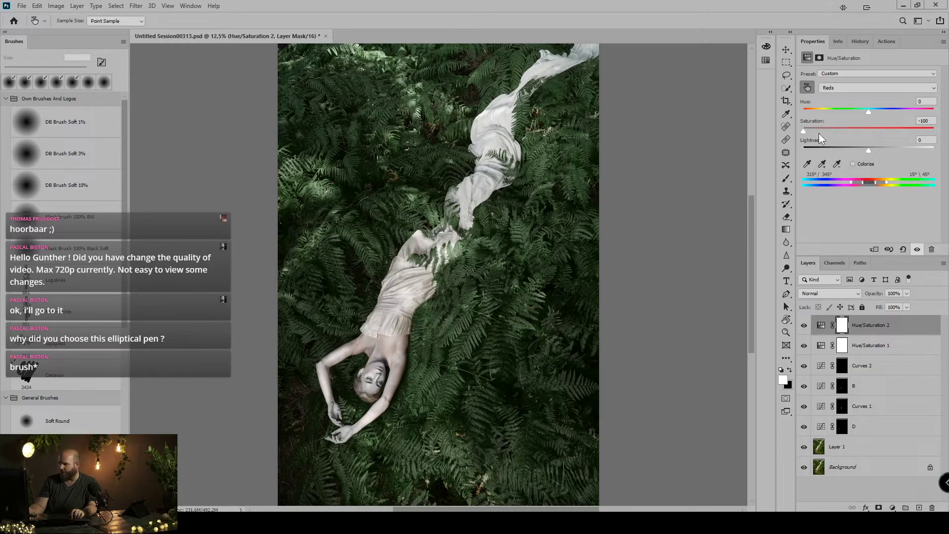
pyautogui.moveTo(865, 113)
pyautogui.mouseDown()
pyautogui.moveTo(812, 111)
pyautogui.moveTo(871, 112)
pyautogui.moveTo(838, 115)
pyautogui.moveTo(862, 108)
pyautogui.mouseUp()
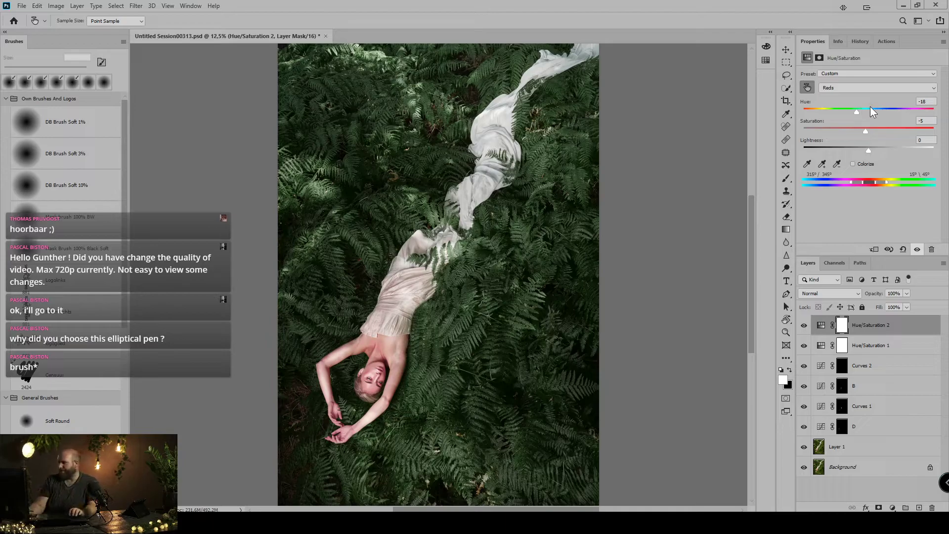
pyautogui.moveTo(858, 114)
pyautogui.mouseDown()
pyautogui.moveTo(907, 113)
pyautogui.moveTo(814, 114)
pyautogui.moveTo(860, 118)
pyautogui.mouseUp()
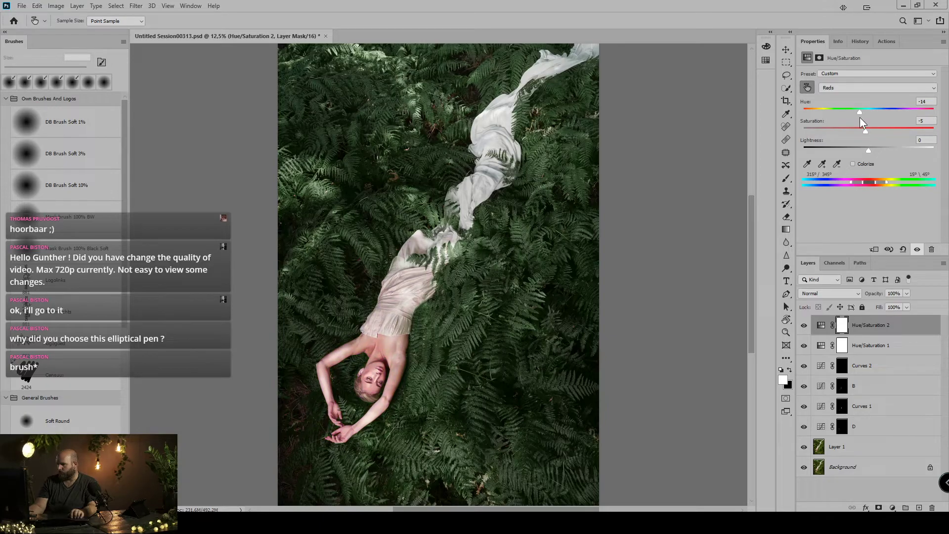
pyautogui.click(804, 326)
pyautogui.click(804, 326)
pyautogui.click(804, 325)
pyautogui.click(804, 325)
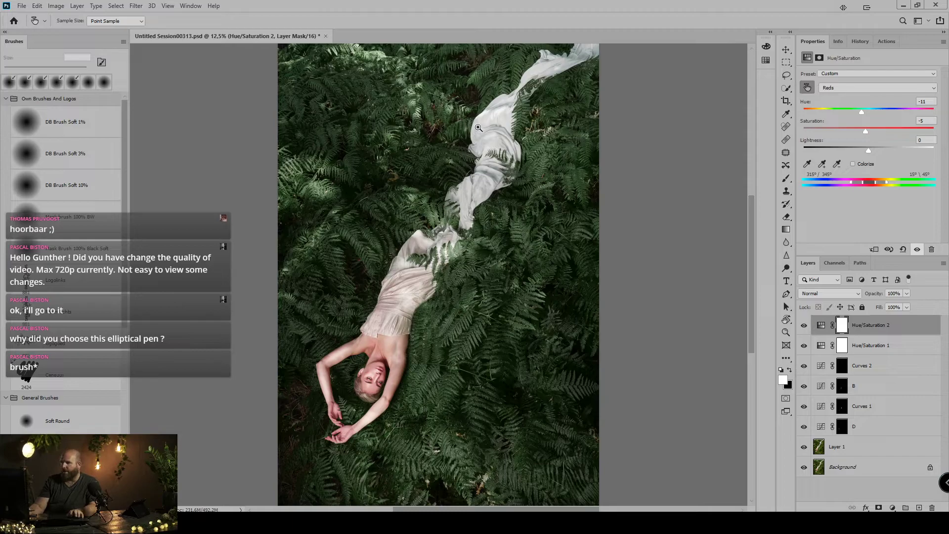
# Reduce the opacity of the skin's Hue/Saturation layer to 25%
pyautogui.keyDown('ctrl'); pyautogui.moveTo(478, 127); pyautogui.dragTo(480, 181); pyautogui.keyUp('ctrl')
pyautogui.moveTo(381, 354); pyautogui.dragTo(435, 147)
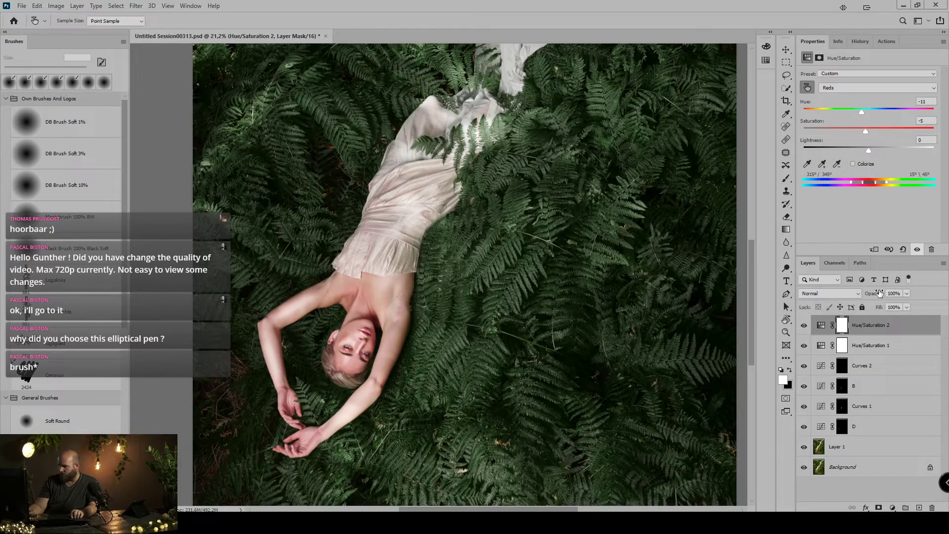
pyautogui.moveTo(875, 294); pyautogui.dragTo(840, 295)
pyautogui.press('Return')
pyautogui.hotkey('ctrl', '0')
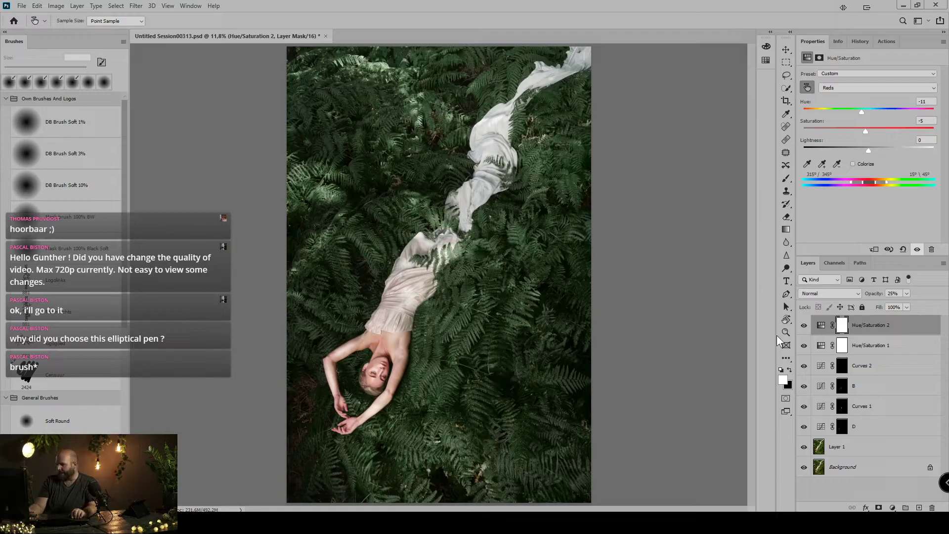
# Add a Selective Color adjustment layer above the skin's Hue/Saturation layer
pyautogui.click(893, 508)
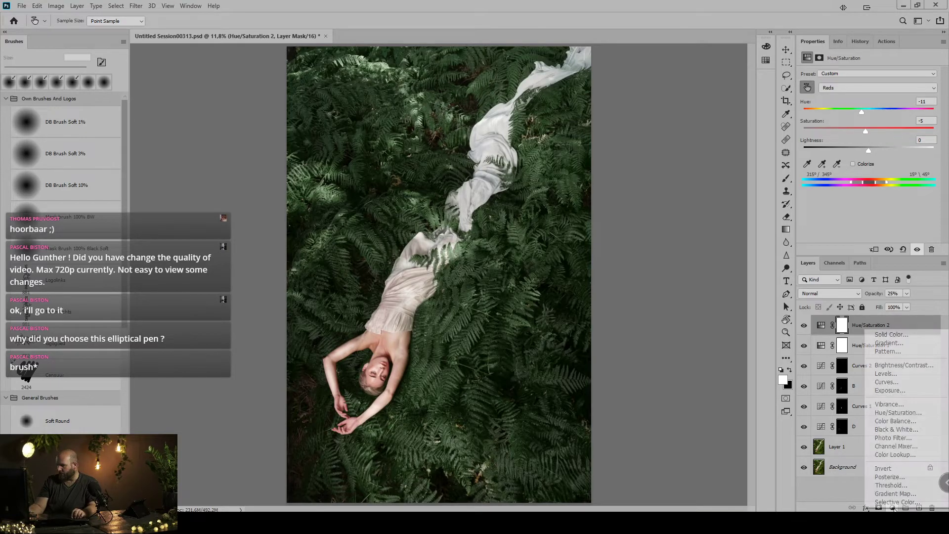
pyautogui.click(897, 502)
pyautogui.press('b')
# Try cyan shifts of +100% and -73% in the Selective Color layer's Yellows and reset them
pyautogui.click(848, 85)
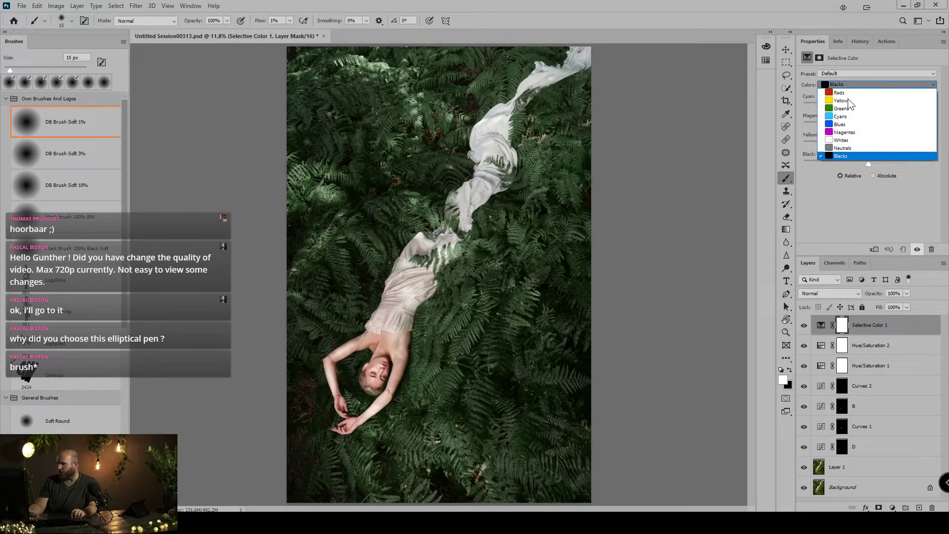
pyautogui.click(847, 99)
pyautogui.moveTo(869, 106); pyautogui.dragTo(797, 114)
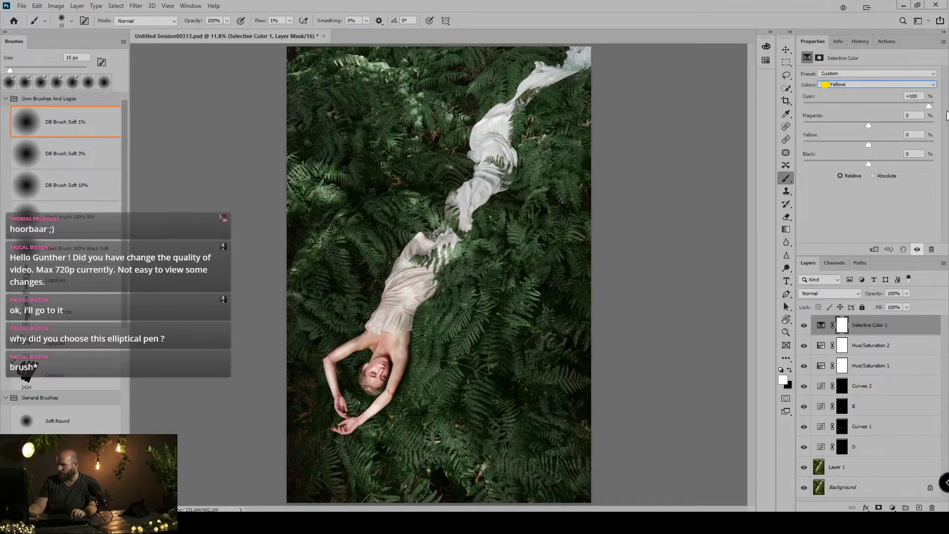
pyautogui.moveTo(946, 116); pyautogui.dragTo(821, 94)
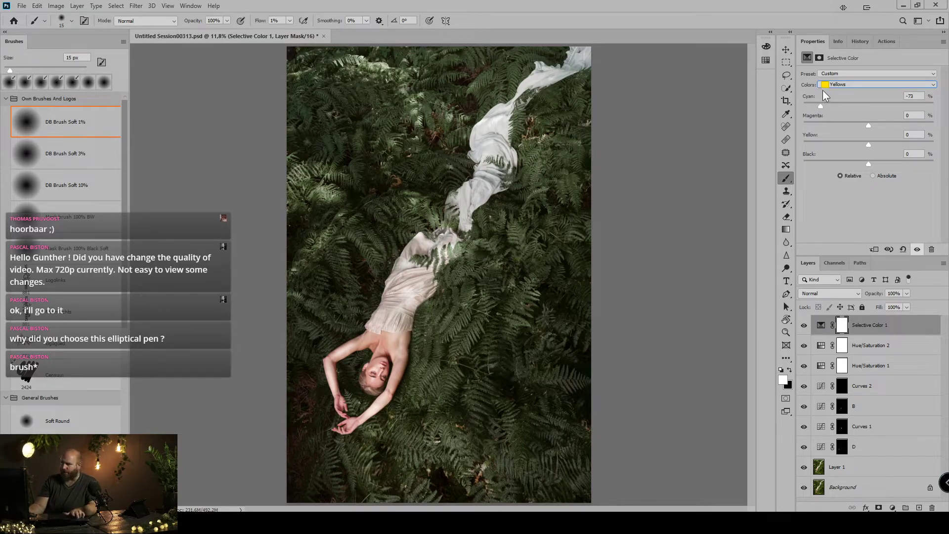
pyautogui.click(821, 88)
pyautogui.click(877, 194)
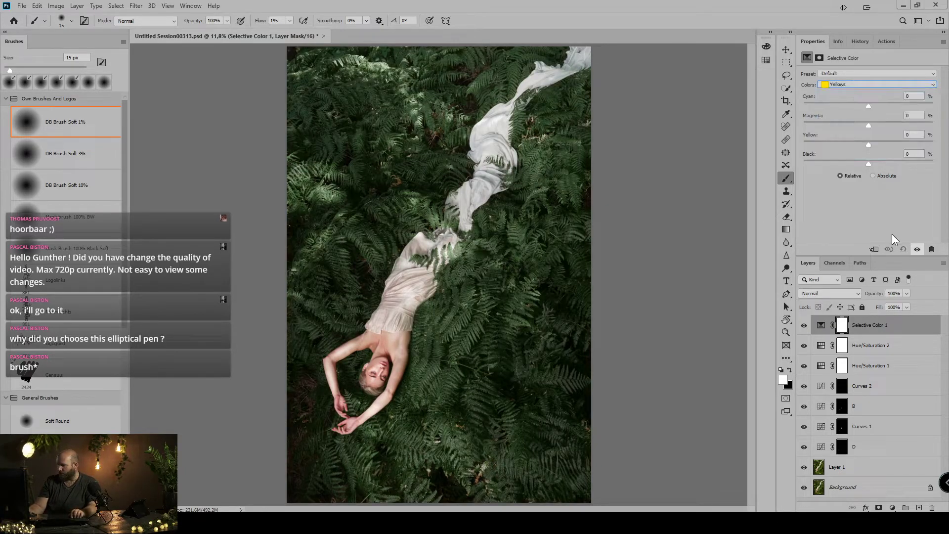
pyautogui.click(862, 84)
pyautogui.click(862, 85)
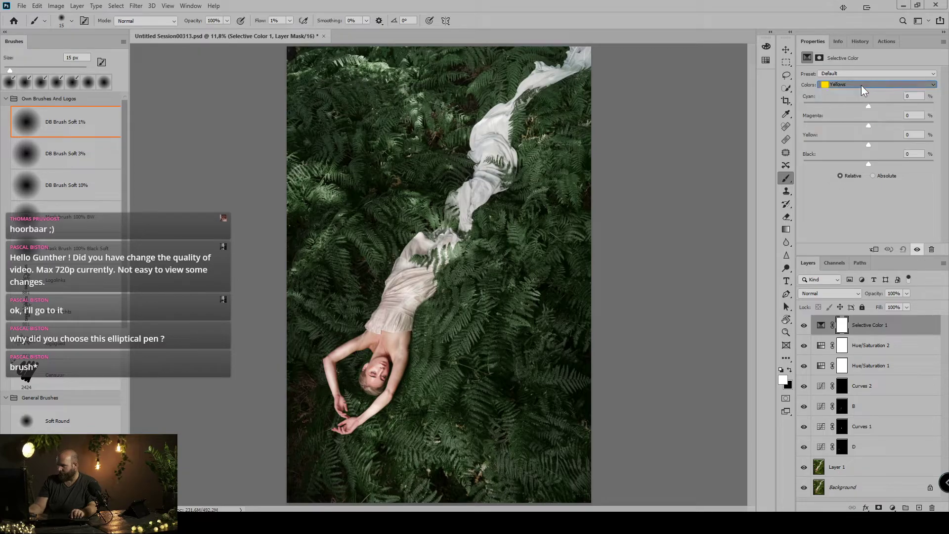
# Tint the Blacks on the Selective Color layer with magenta +5% and yellow -4%
pyautogui.click(862, 84)
pyautogui.click(853, 156)
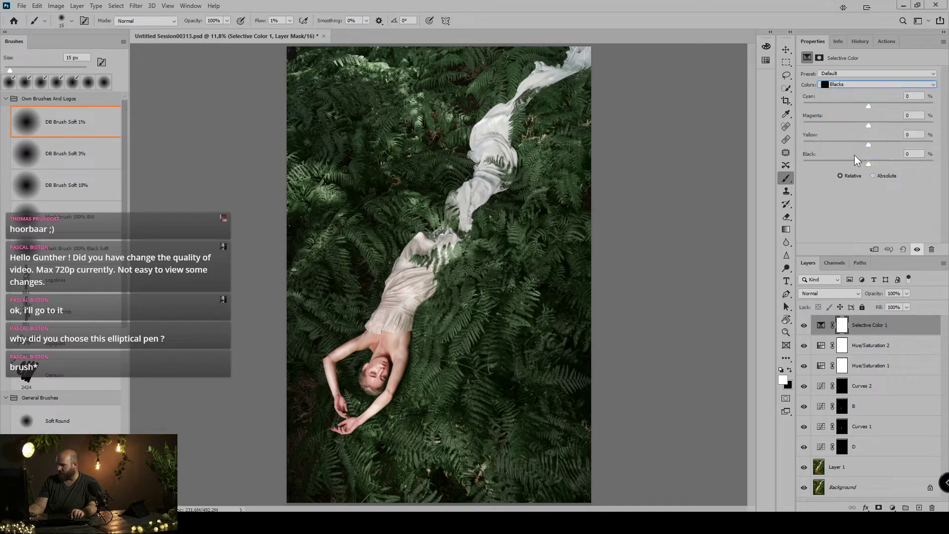
pyautogui.click(871, 141)
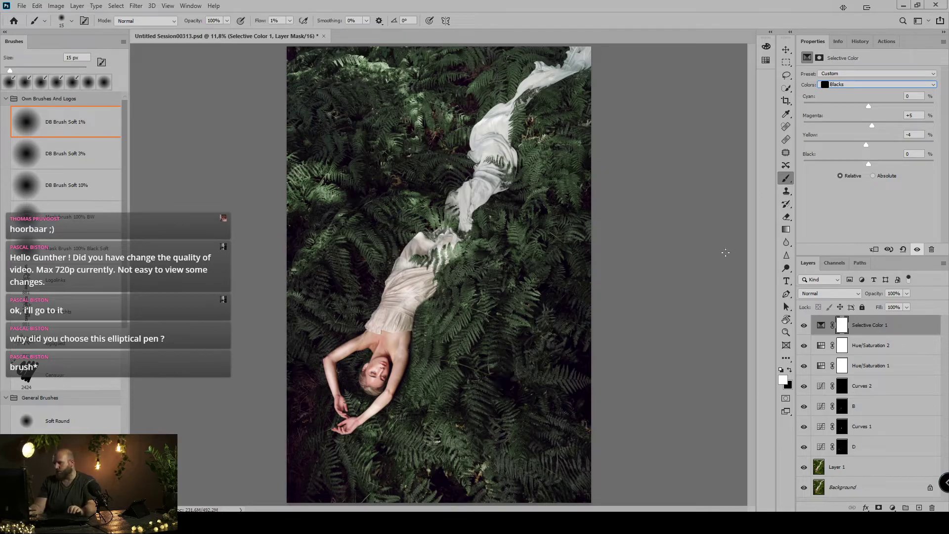
# Add a second Selective Color adjustment layer on top of the first and target its Whites
pyautogui.click(894, 508)
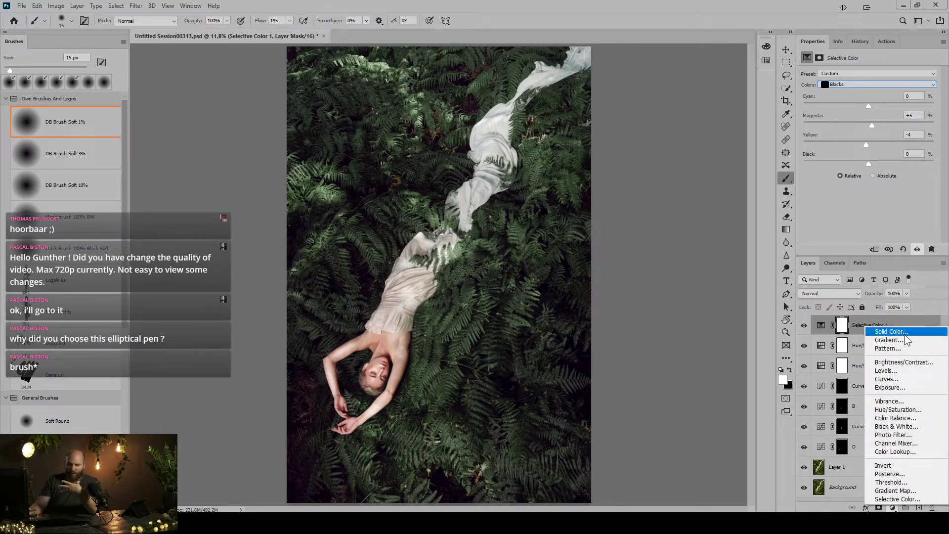
pyautogui.click(898, 499)
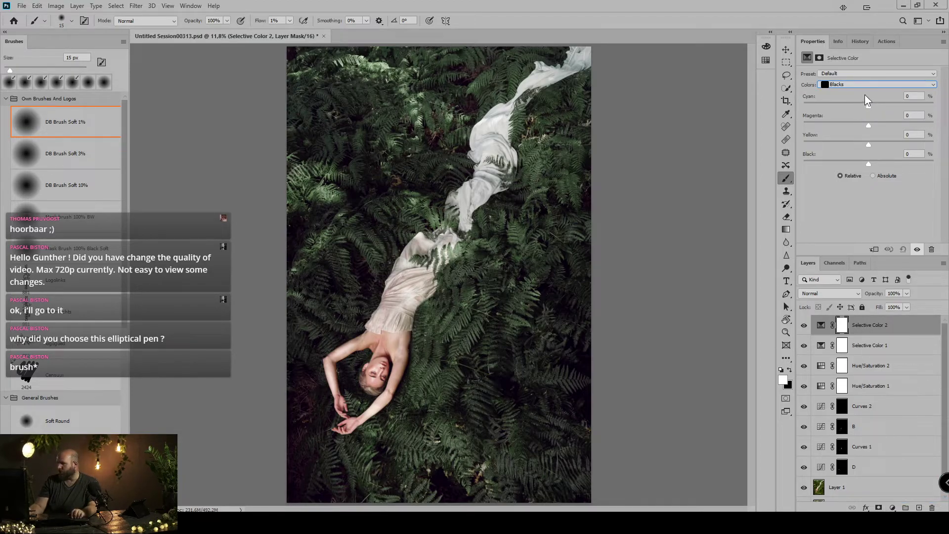
pyautogui.click(864, 85)
pyautogui.click(859, 141)
# Shift the second Selective Color layer's Whites to cyan +55% and black +59%
pyautogui.moveTo(868, 166); pyautogui.dragTo(801, 171)
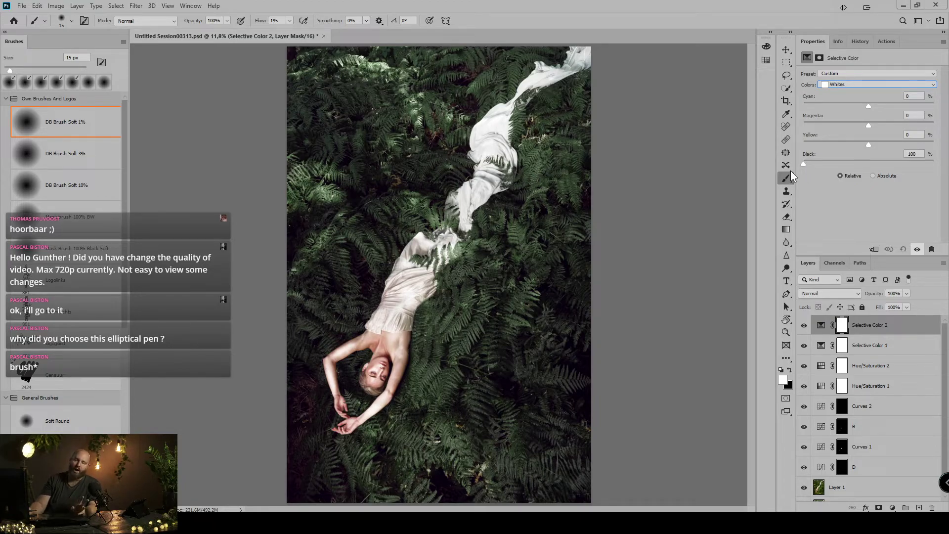
pyautogui.moveTo(804, 164); pyautogui.dragTo(884, 178)
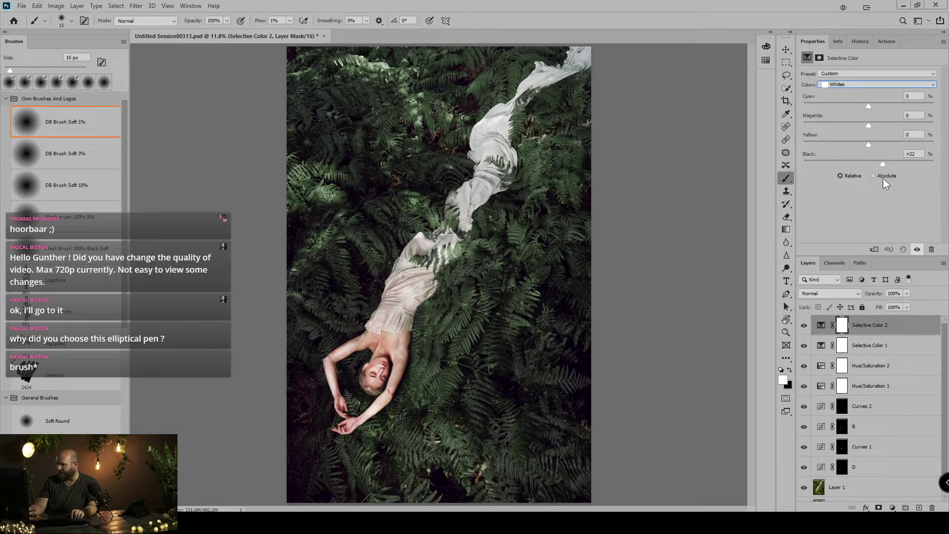
pyautogui.moveTo(868, 106); pyautogui.dragTo(899, 111)
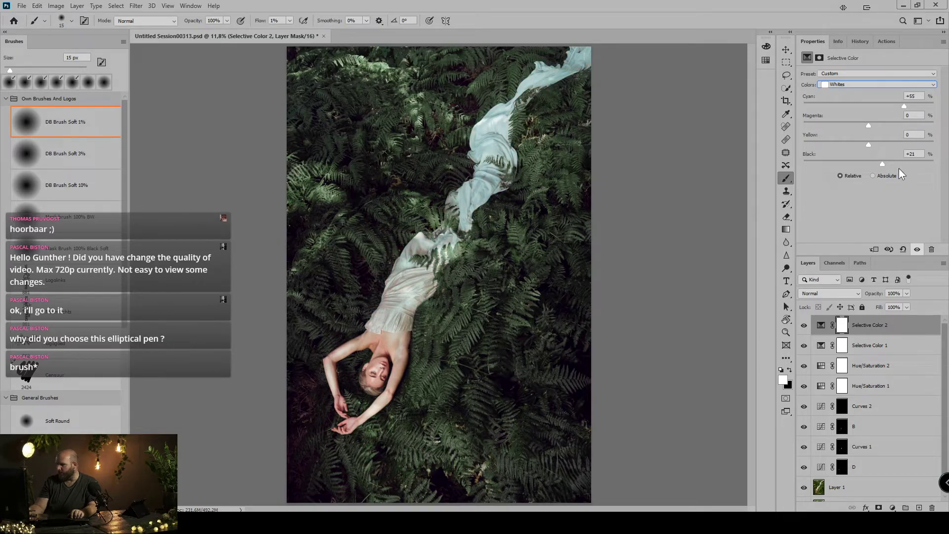
pyautogui.moveTo(883, 164); pyautogui.dragTo(910, 143)
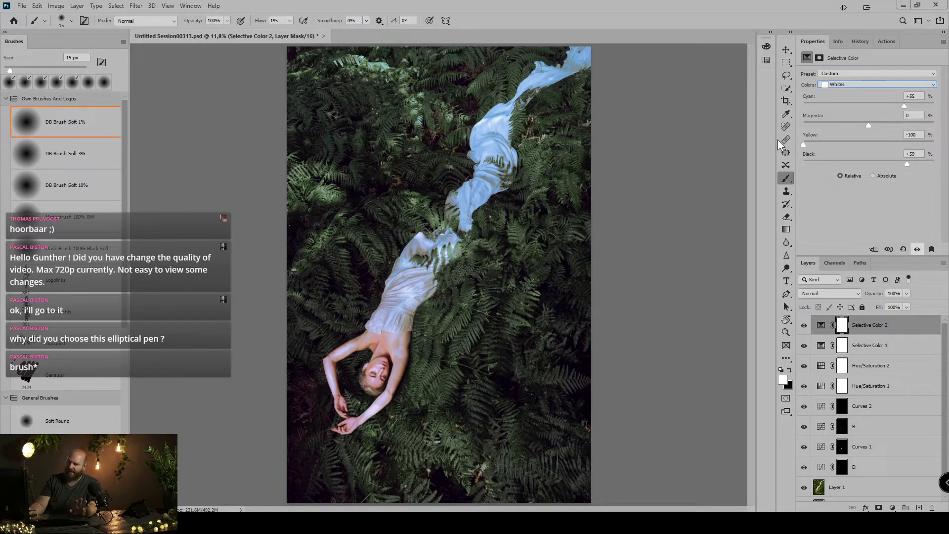
# Reset the yellow shift of the Whites to 0% and set their cyan to +23%
pyautogui.moveTo(793, 143); pyautogui.dragTo(833, 144)
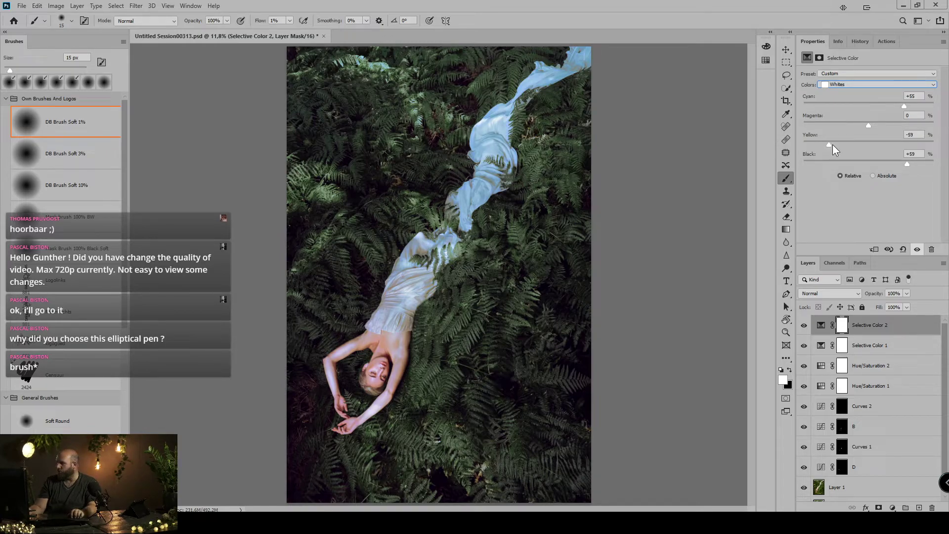
pyautogui.doubleClick(922, 134)
pyautogui.write('0')
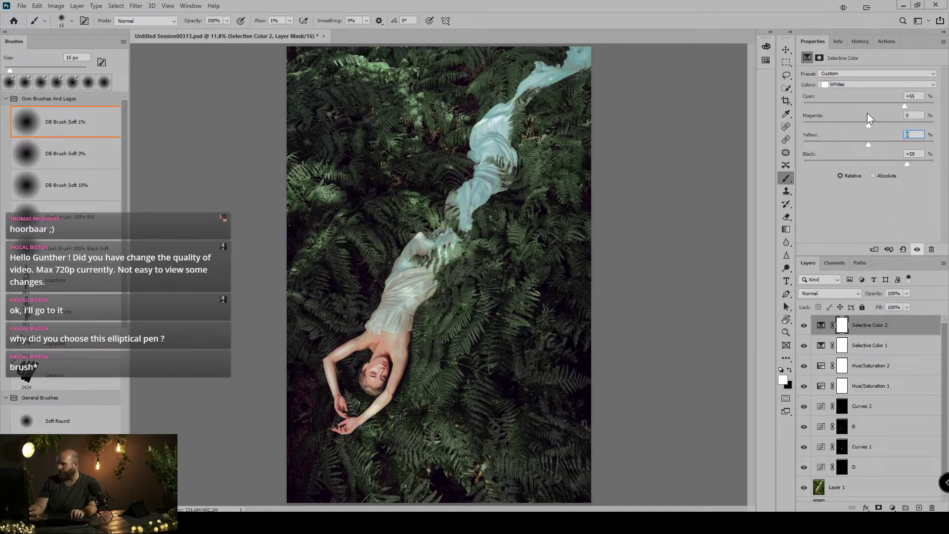
pyautogui.moveTo(904, 105); pyautogui.dragTo(884, 106)
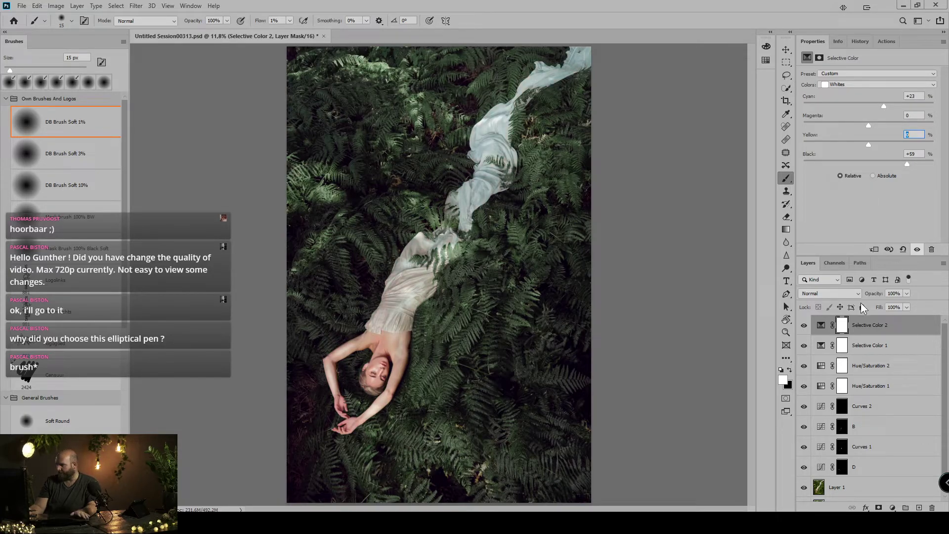
# Add a Gradient Map adjustment layer above the Selective Color layers and reverse its gradient
pyautogui.click(893, 508)
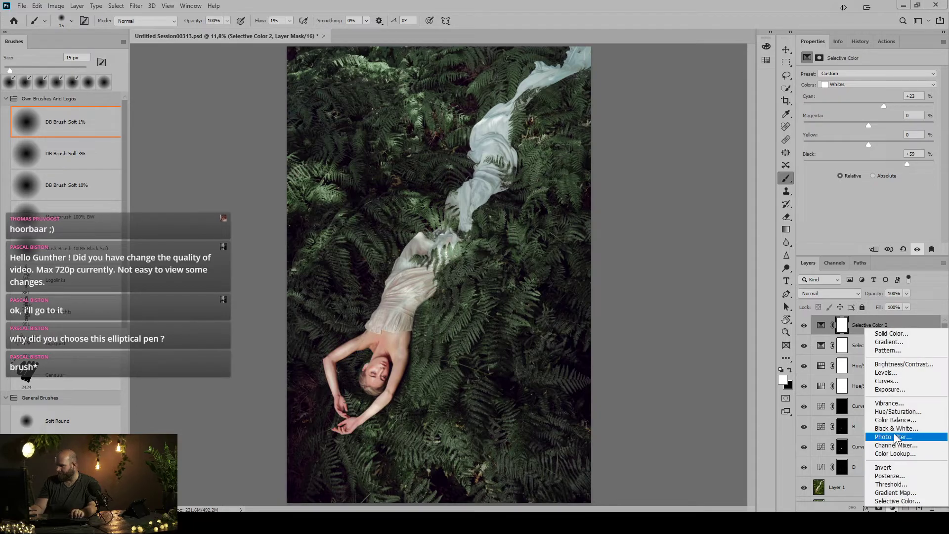
pyautogui.click(896, 495)
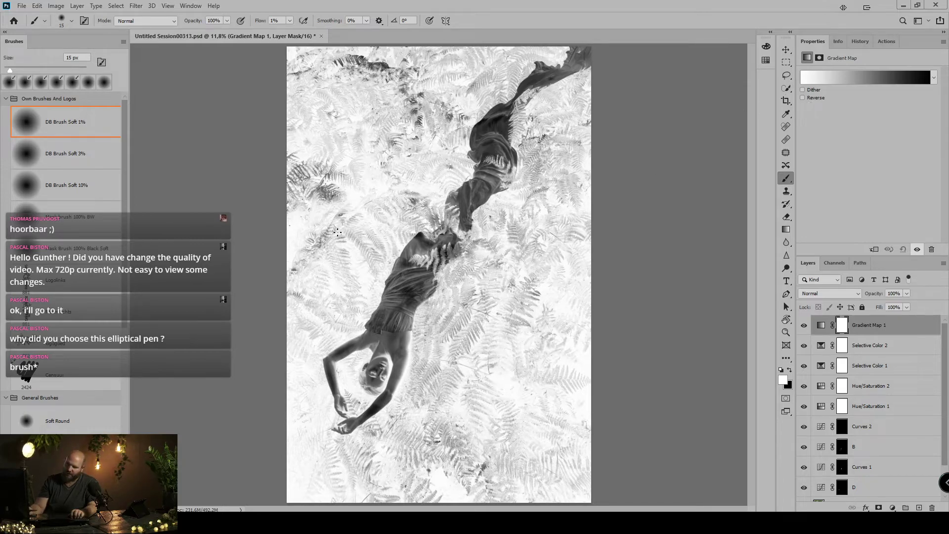
pyautogui.click(808, 97)
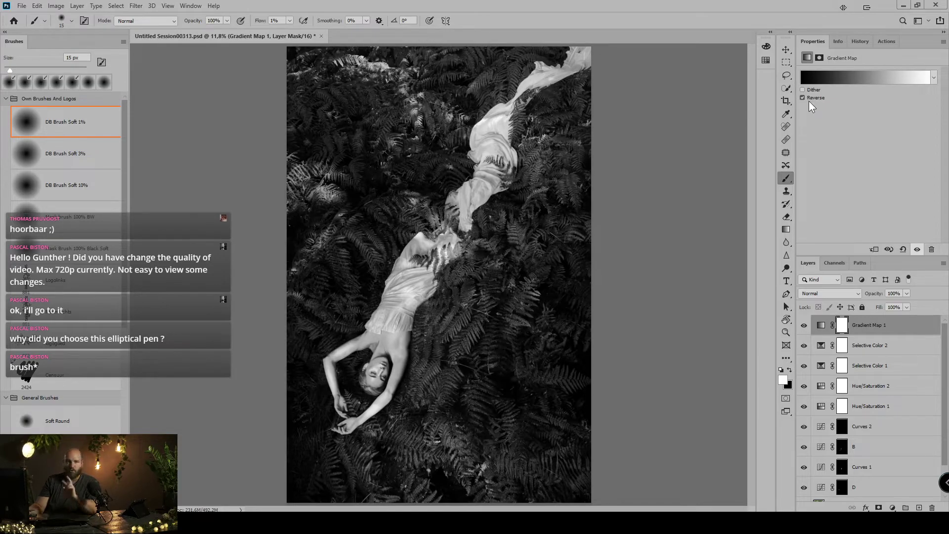
# Apply the dark red to orange gradient preset to the Gradient Map layer
pyautogui.click(840, 73)
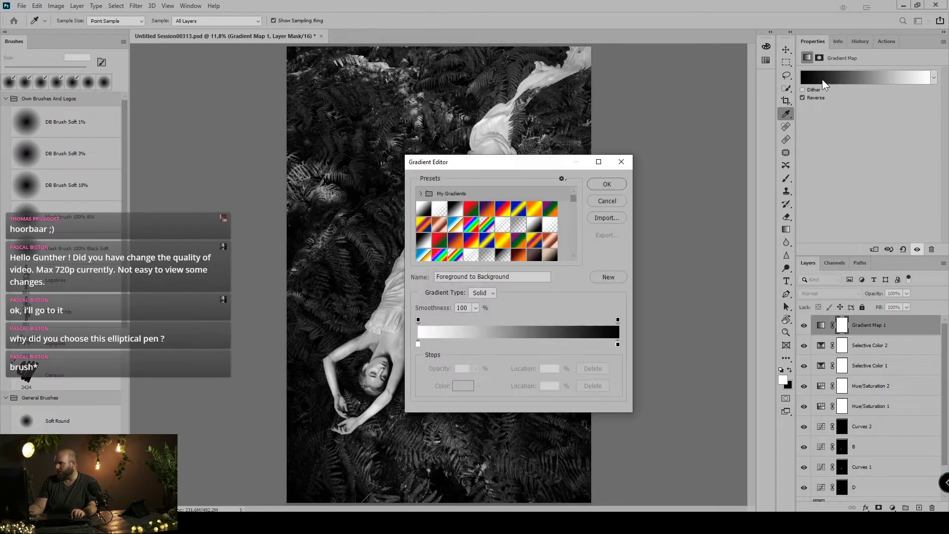
pyautogui.click(518, 256)
pyautogui.click(607, 185)
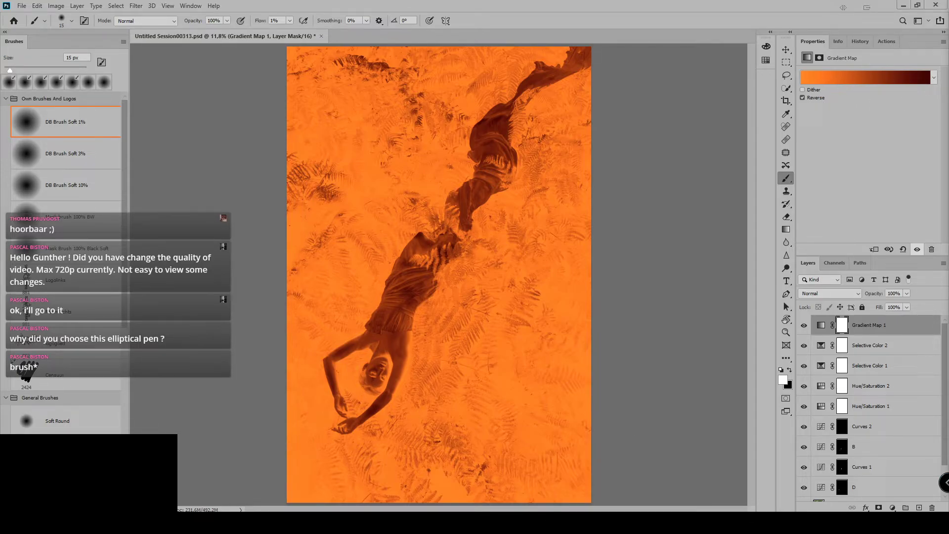
pyautogui.hotkey('alt', 'Tab')
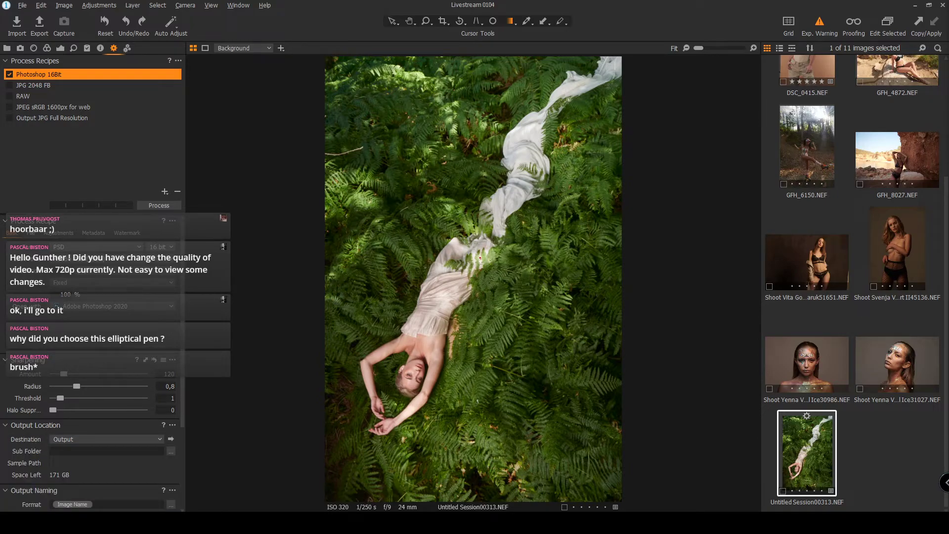
pyautogui.click(452, 523)
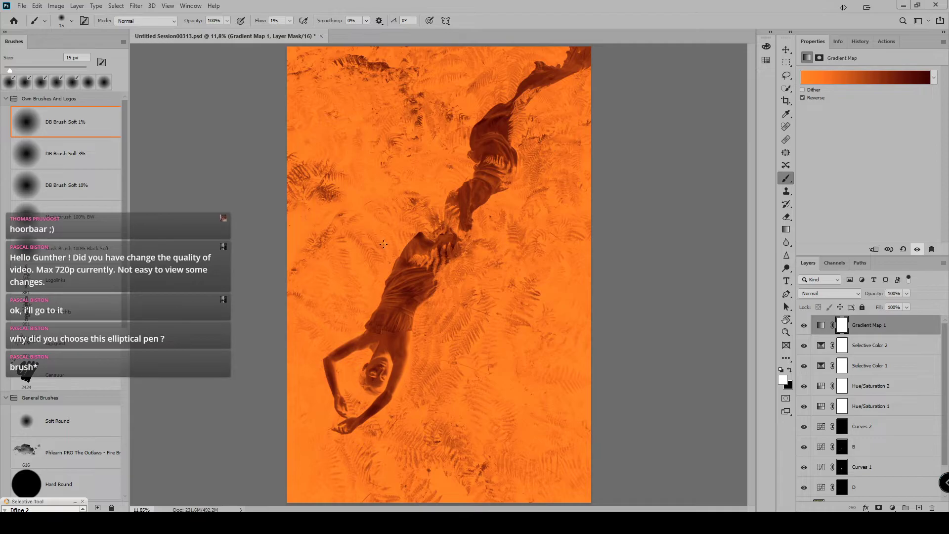
# Set the Gradient Map layer's blend mode to Soft Light and turn off its Reverse option
pyautogui.click(806, 293)
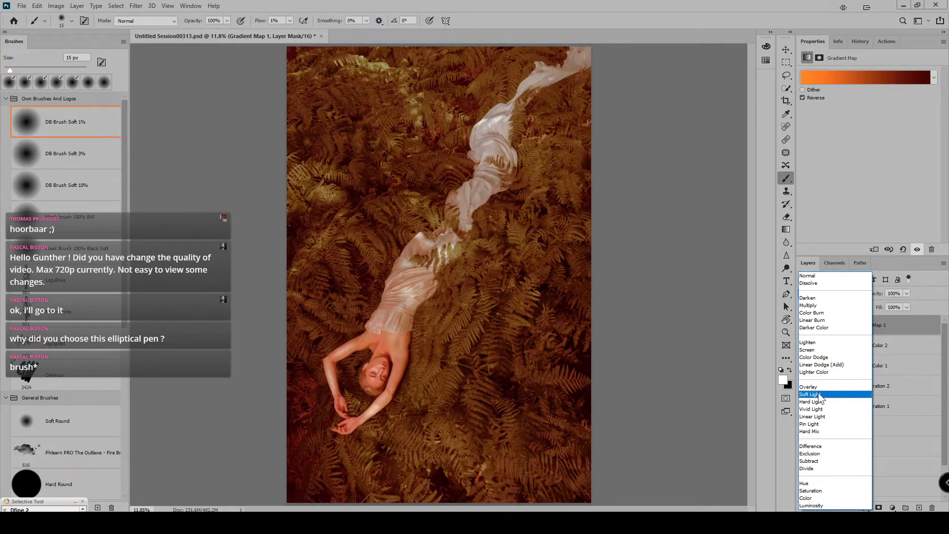
pyautogui.click(818, 394)
pyautogui.click(815, 97)
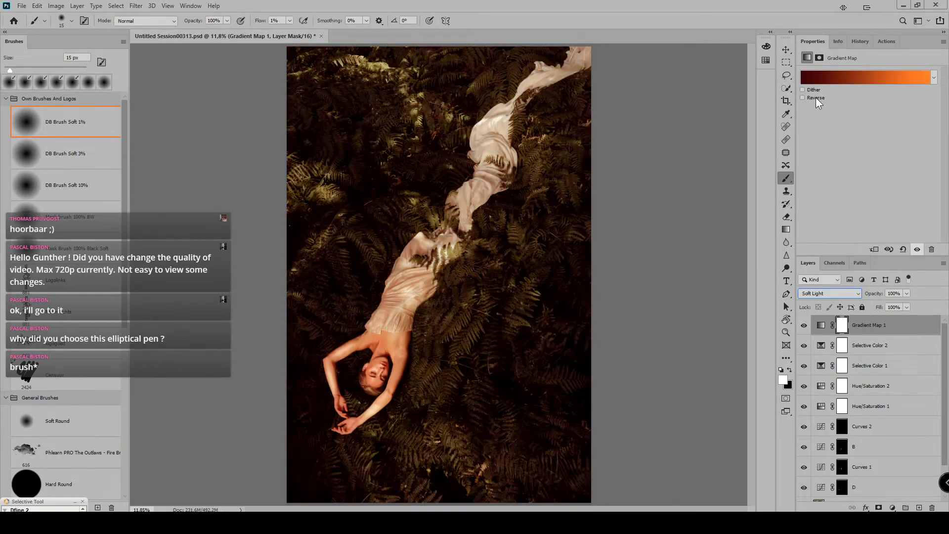
pyautogui.click(816, 97)
pyautogui.click(815, 97)
# Change the Gradient Map's gradient to the Violet, Orange preset
pyautogui.click(817, 81)
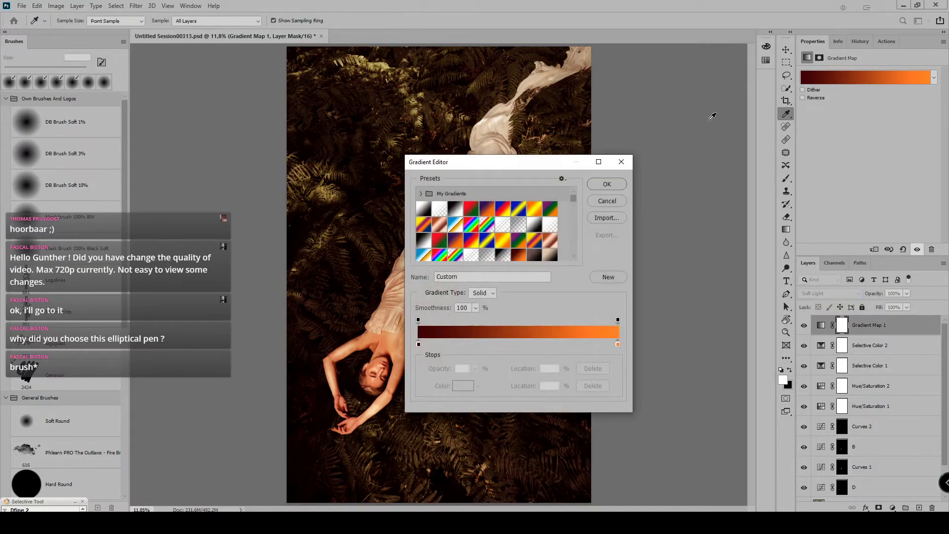
pyautogui.click(474, 210)
pyautogui.click(487, 209)
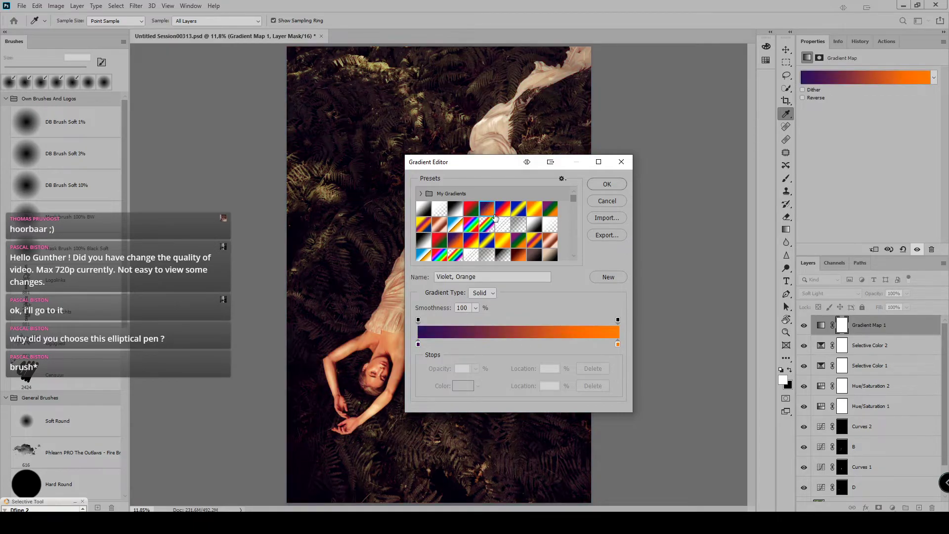
pyautogui.click(607, 184)
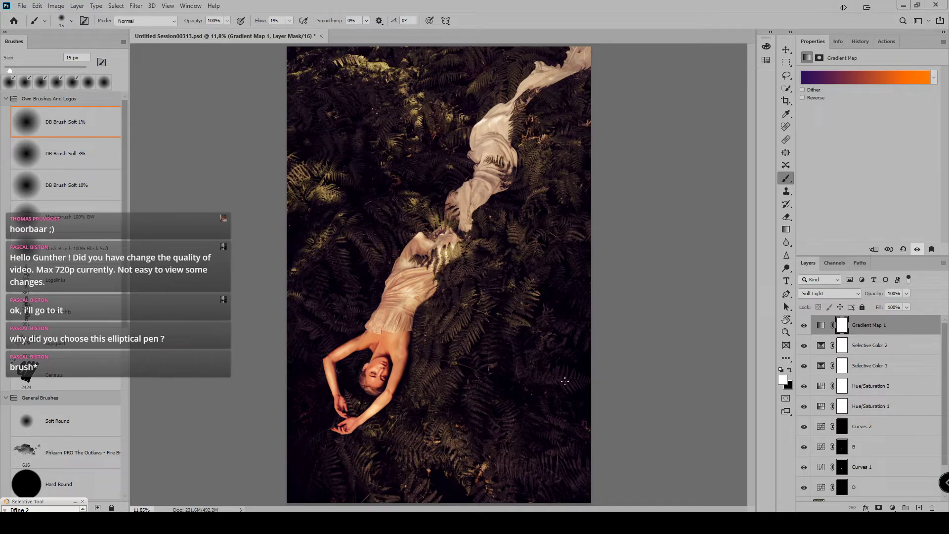
# Reduce the opacity of the Gradient Map layer to 40%
pyautogui.click(804, 326)
pyautogui.click(805, 326)
pyautogui.moveTo(874, 291); pyautogui.dragTo(850, 291)
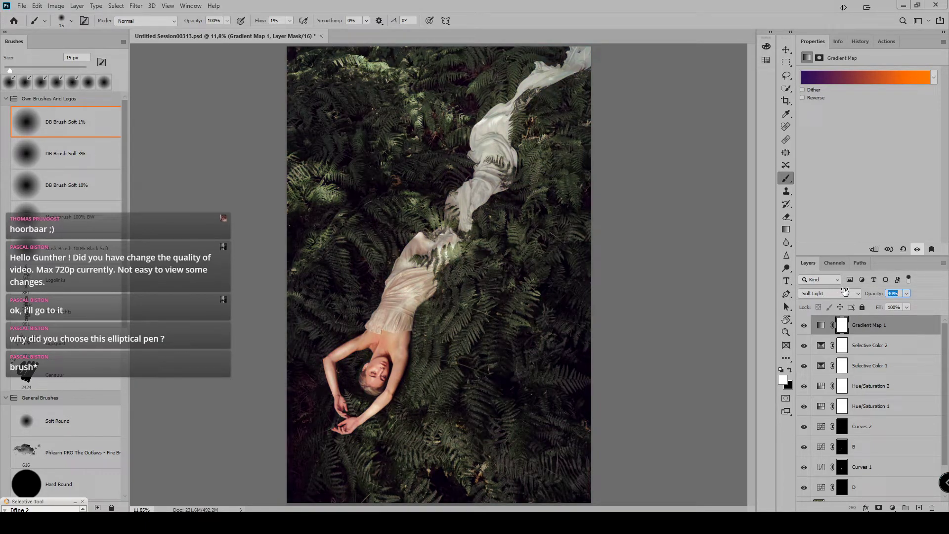
# Compare the image with and without the Gradient Map layer, and delete that layer
pyautogui.click(806, 325)
pyautogui.click(807, 321)
pyautogui.click(807, 321)
pyautogui.click(807, 321)
pyautogui.click(808, 320)
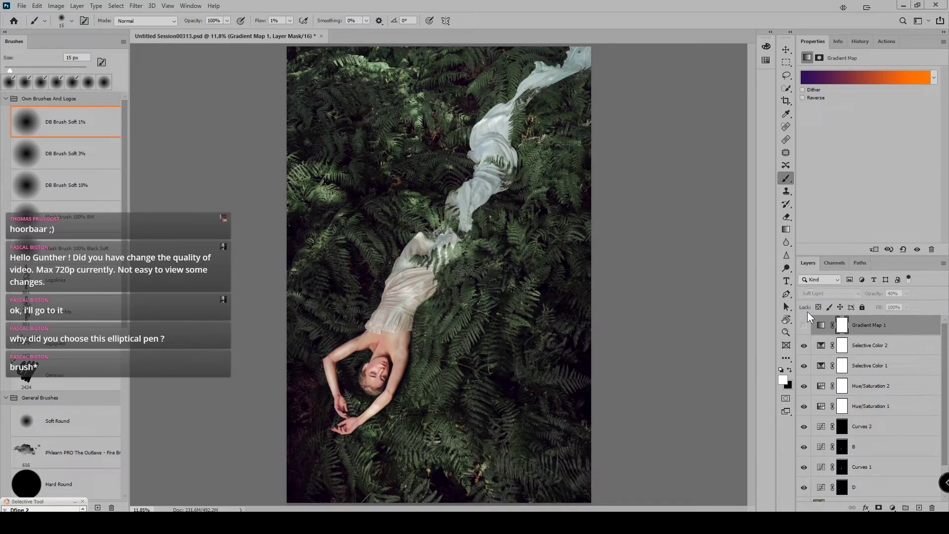
pyautogui.click(807, 321)
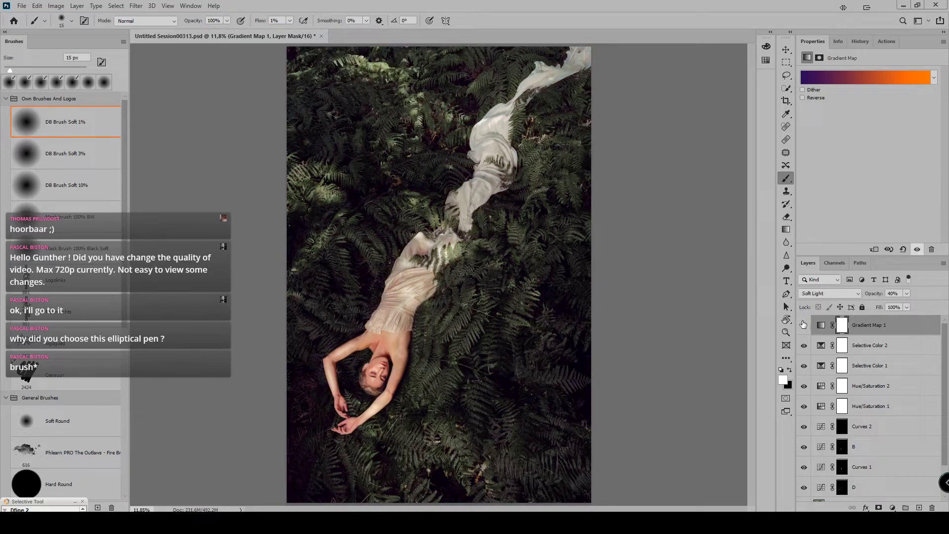
pyautogui.click(803, 325)
pyautogui.press('Delete')
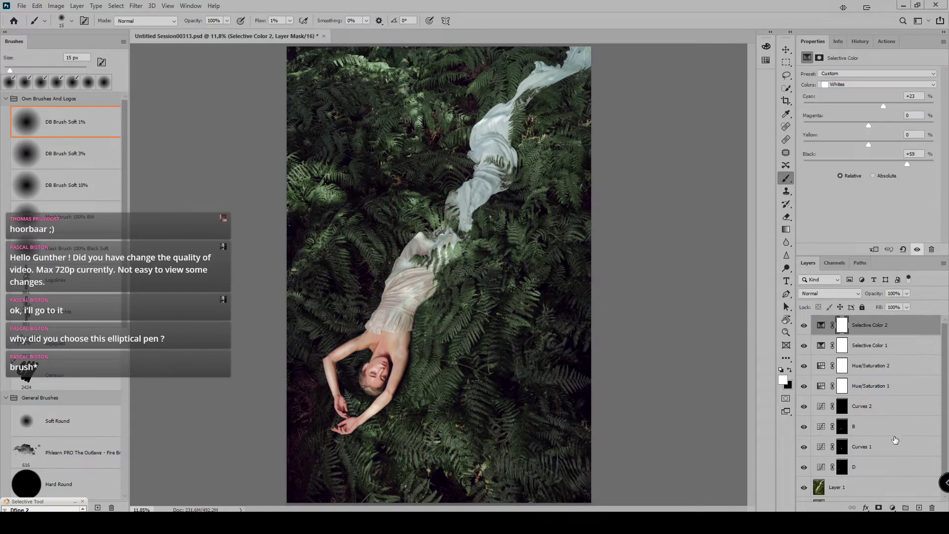
# Add a Color Balance adjustment layer on top and shift its Shadows toward blue by +28
pyautogui.click(893, 507)
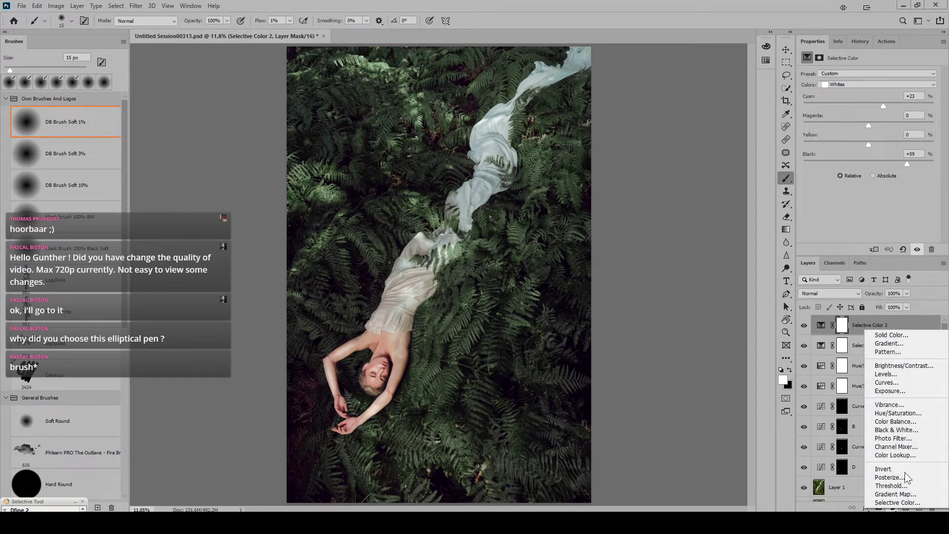
pyautogui.click(896, 421)
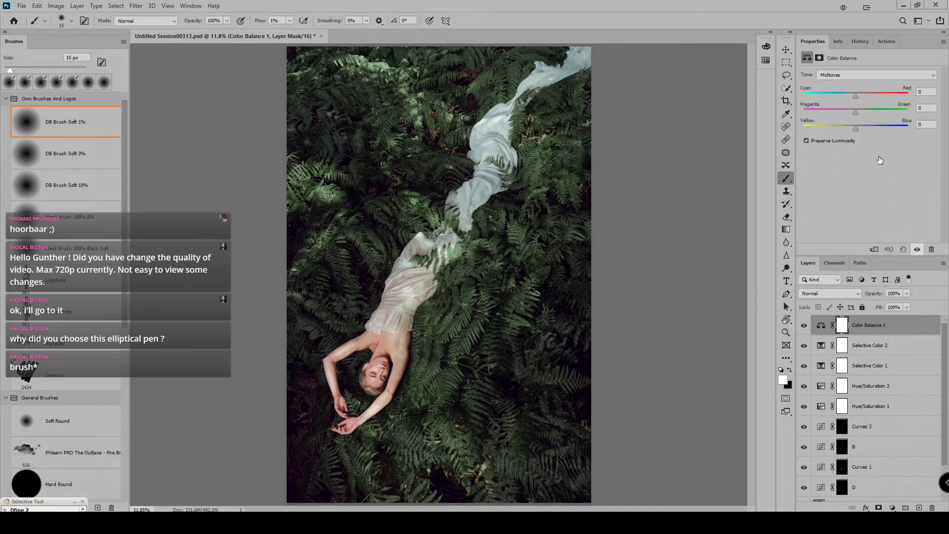
pyautogui.click(844, 77)
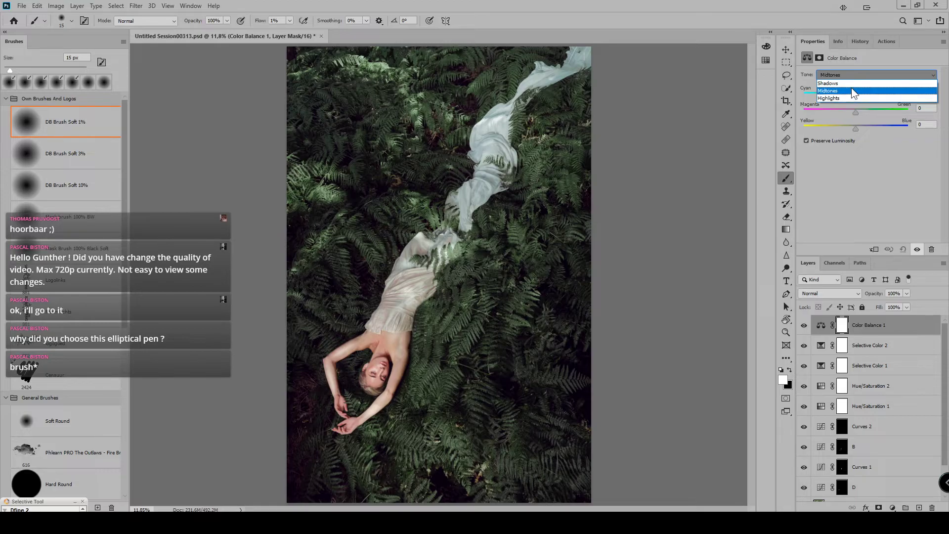
pyautogui.click(853, 84)
pyautogui.moveTo(857, 129); pyautogui.dragTo(872, 128)
# Set the Color Balance Highlights to magenta–green +15 and yellow–blue -49, and compare the image with the layer hidden
pyautogui.click(849, 75)
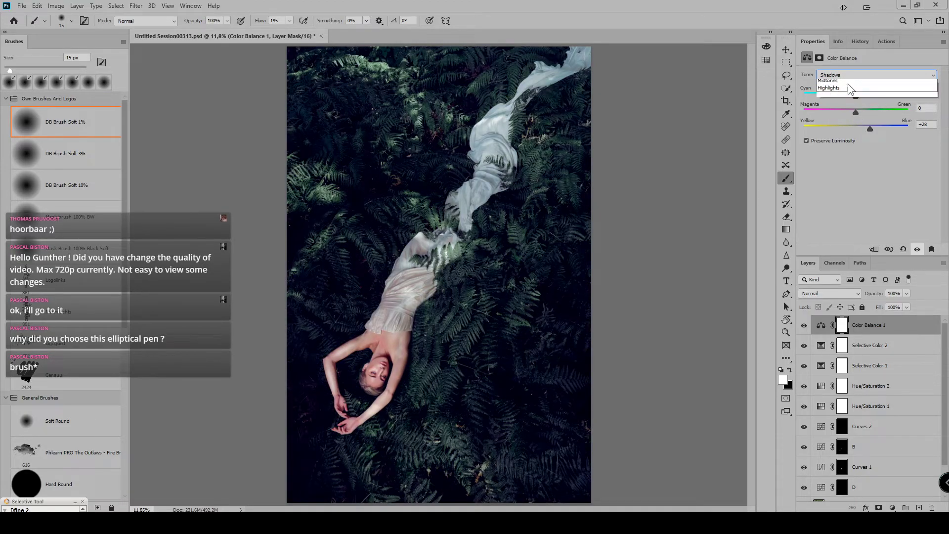
pyautogui.click(847, 91)
pyautogui.moveTo(856, 129); pyautogui.dragTo(859, 108)
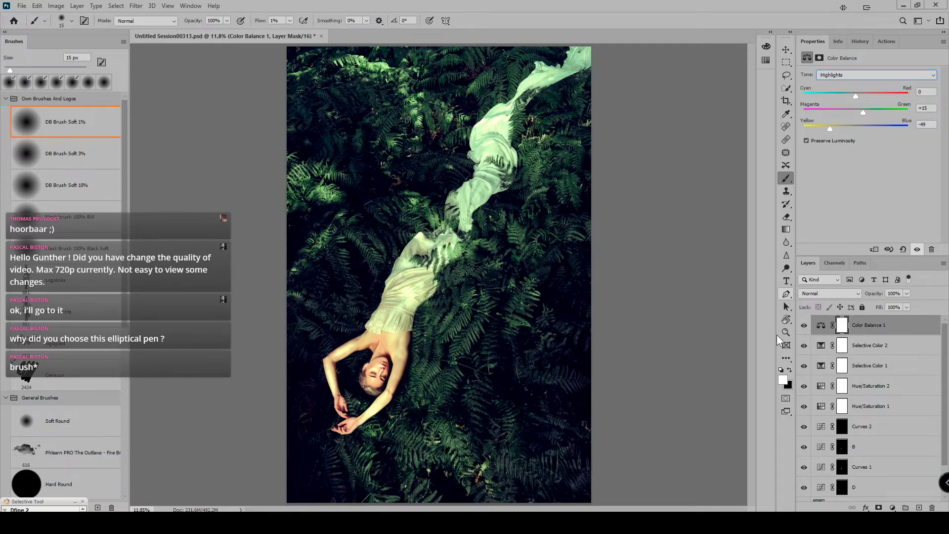
pyautogui.click(805, 325)
pyautogui.click(806, 324)
pyautogui.click(805, 325)
pyautogui.click(804, 326)
pyautogui.click(805, 327)
# Set the Color Balance layer's blend mode to Color and its opacity to 45%, checking the image with the layer hidden
pyautogui.click(826, 295)
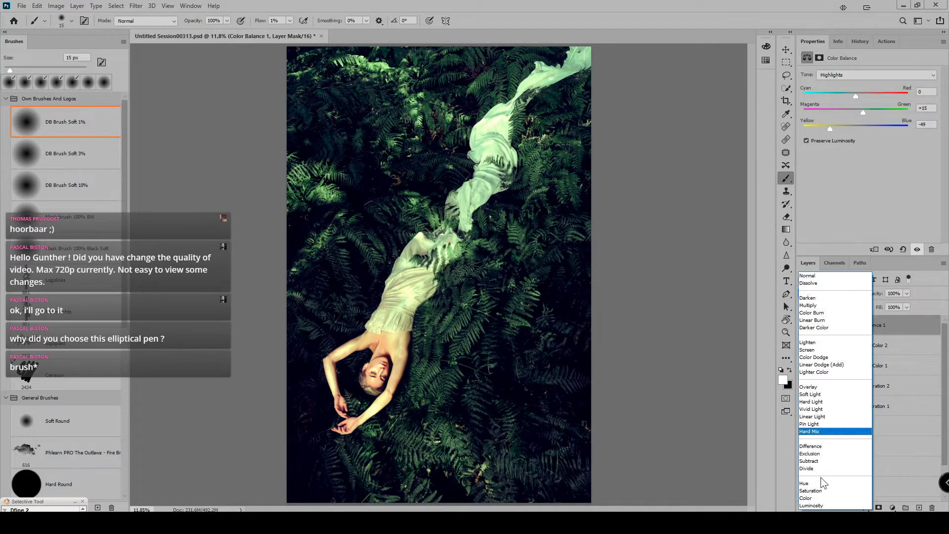
pyautogui.click(810, 500)
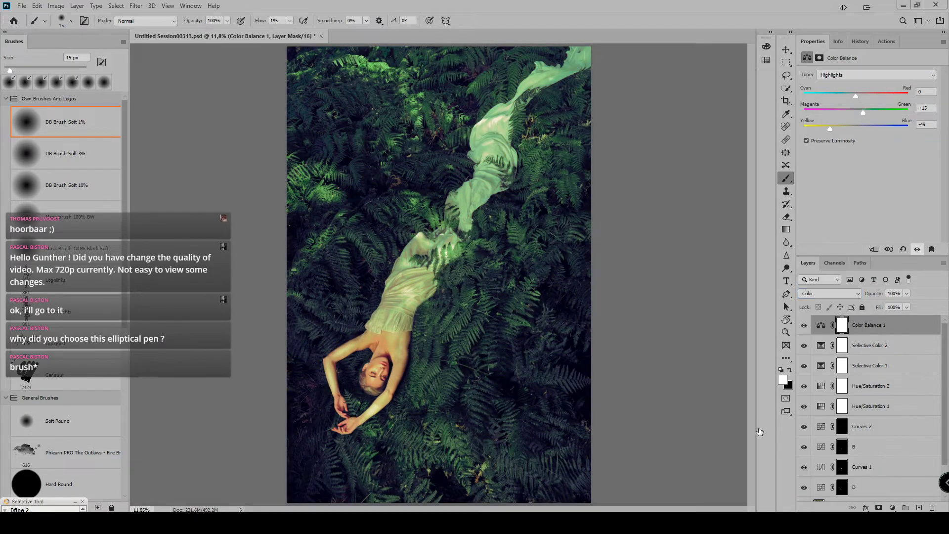
pyautogui.moveTo(876, 297)
pyautogui.mouseDown()
pyautogui.moveTo(852, 294)
pyautogui.moveTo(866, 286)
pyautogui.mouseUp()
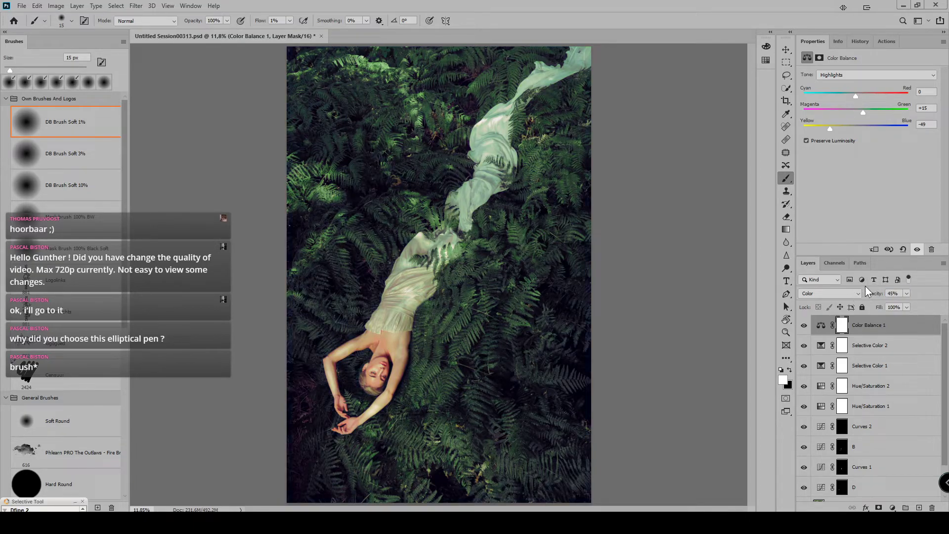
pyautogui.click(804, 326)
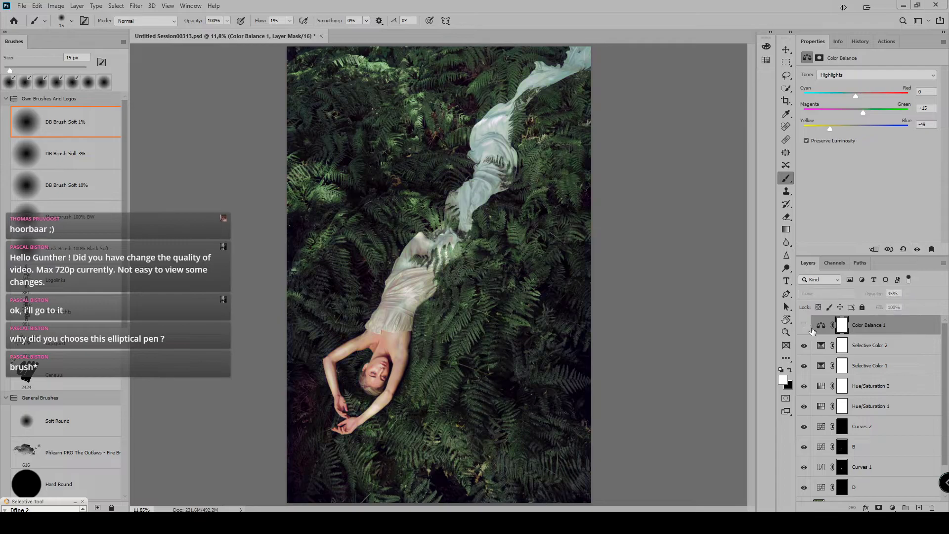
pyautogui.click(804, 326)
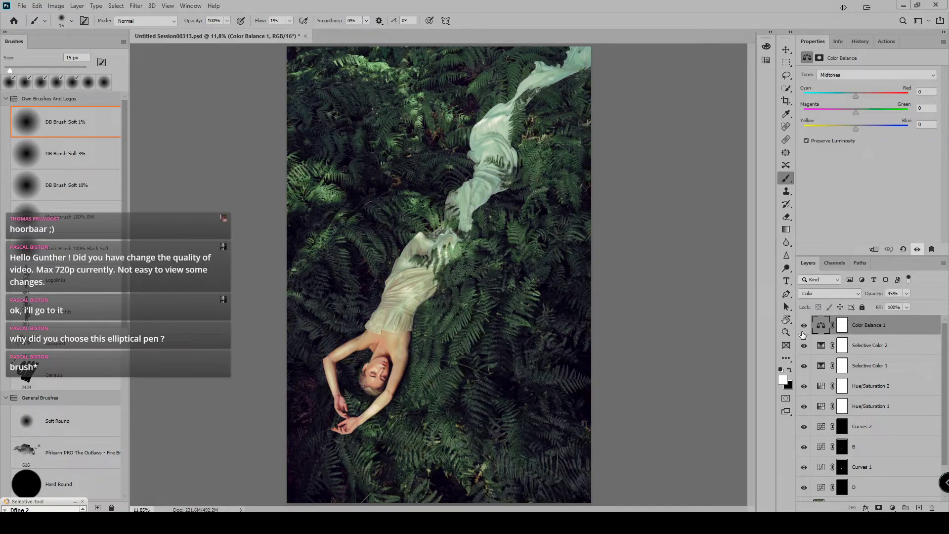
# Add a Curves adjustment layer on top with a gentle S-curve, mapping input 69 to 59 and input 165 to 172
pyautogui.click(892, 508)
pyautogui.click(883, 327)
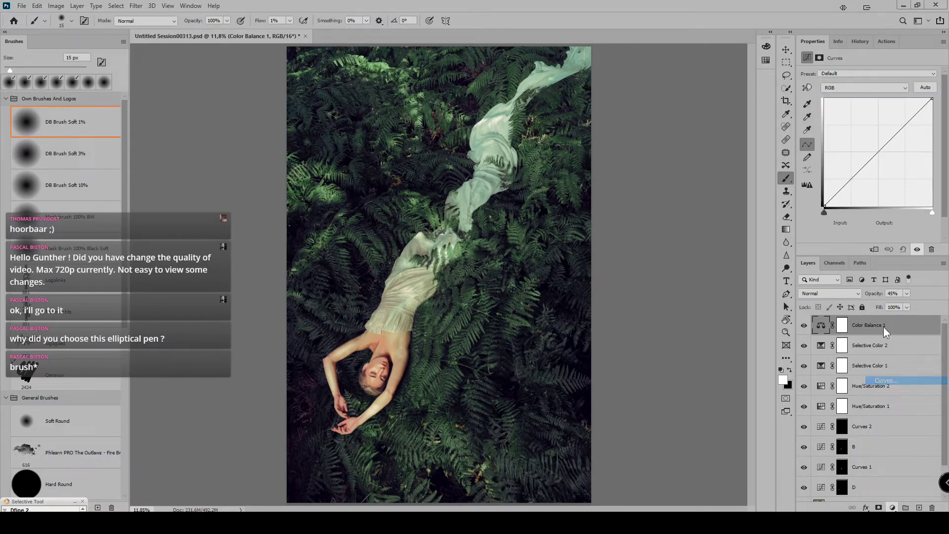
pyautogui.click(852, 181)
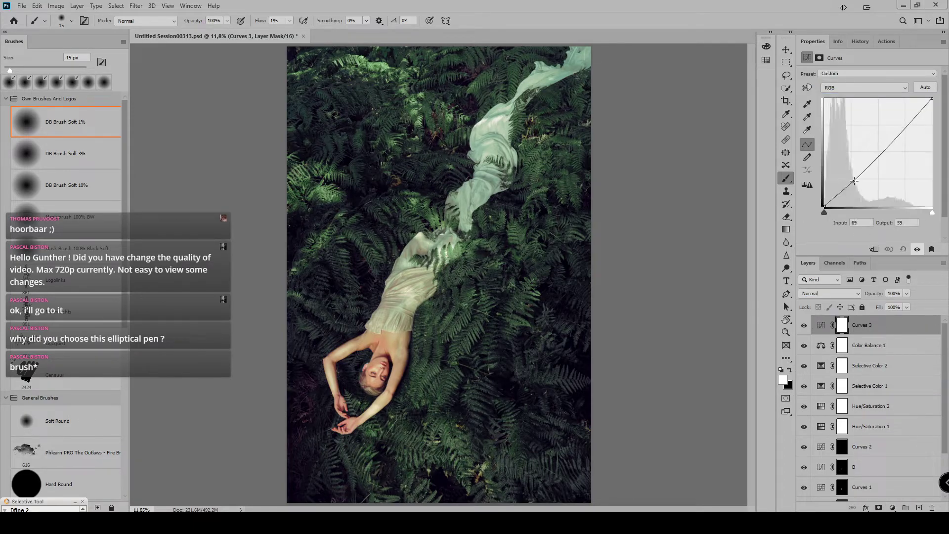
pyautogui.click(894, 133)
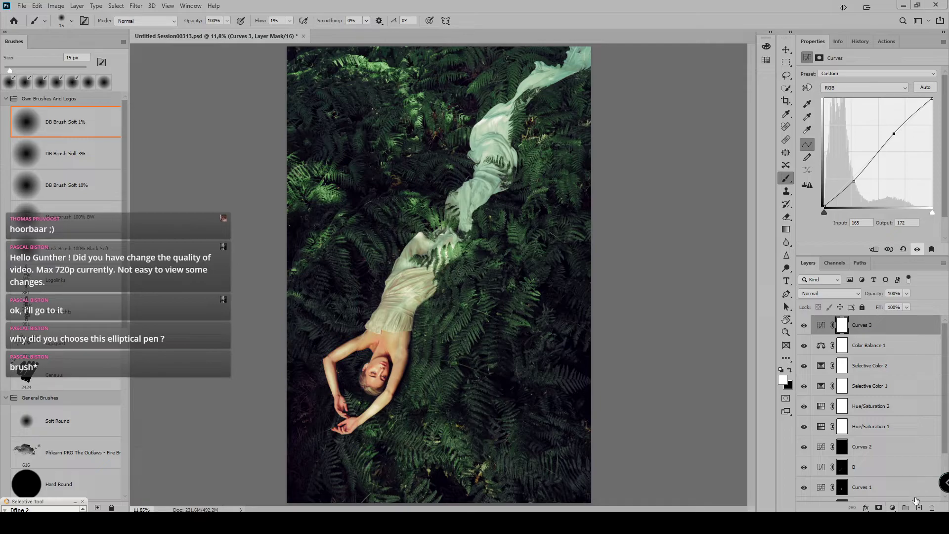
# Try a Black & White adjustment layer on top at 19% opacity, testing its Tint option on and off
pyautogui.click(892, 508)
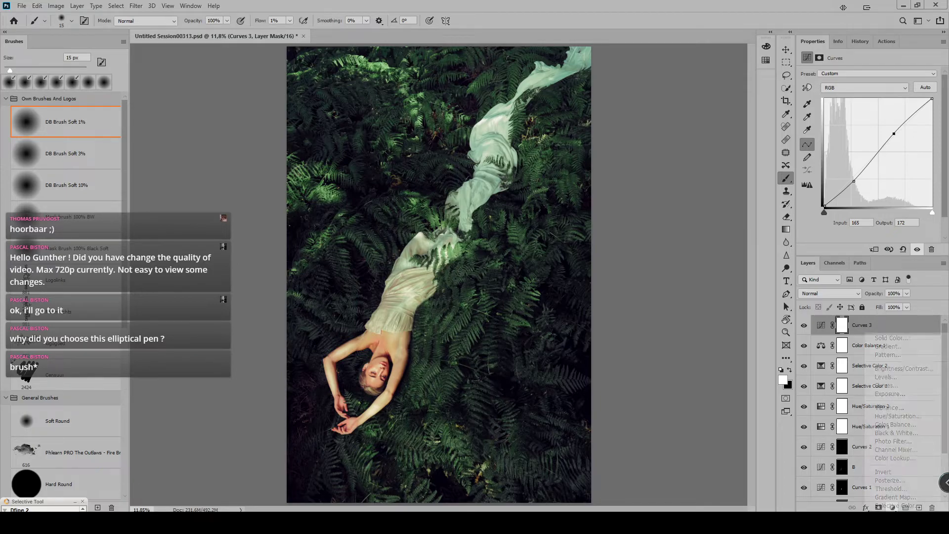
pyautogui.click(896, 433)
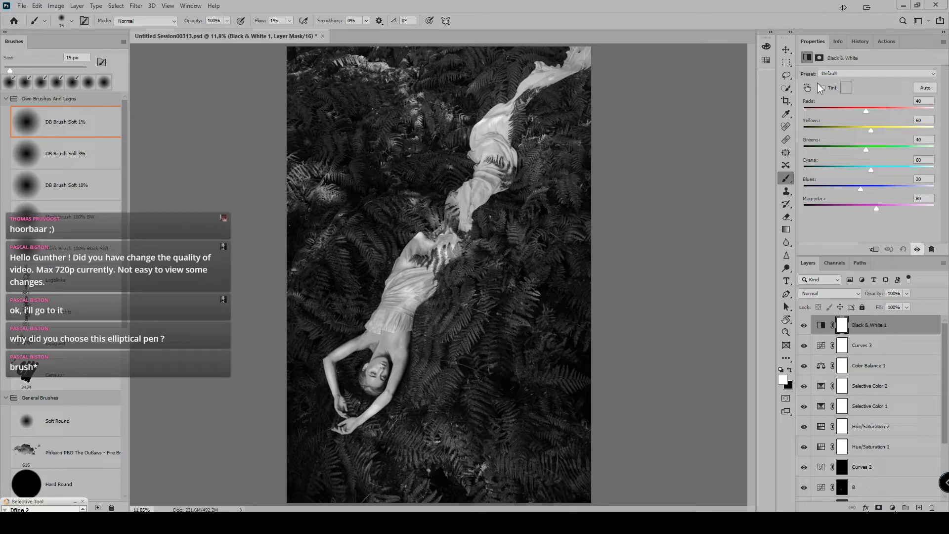
pyautogui.moveTo(873, 296)
pyautogui.mouseDown()
pyautogui.moveTo(847, 298)
pyautogui.moveTo(871, 295)
pyautogui.mouseUp()
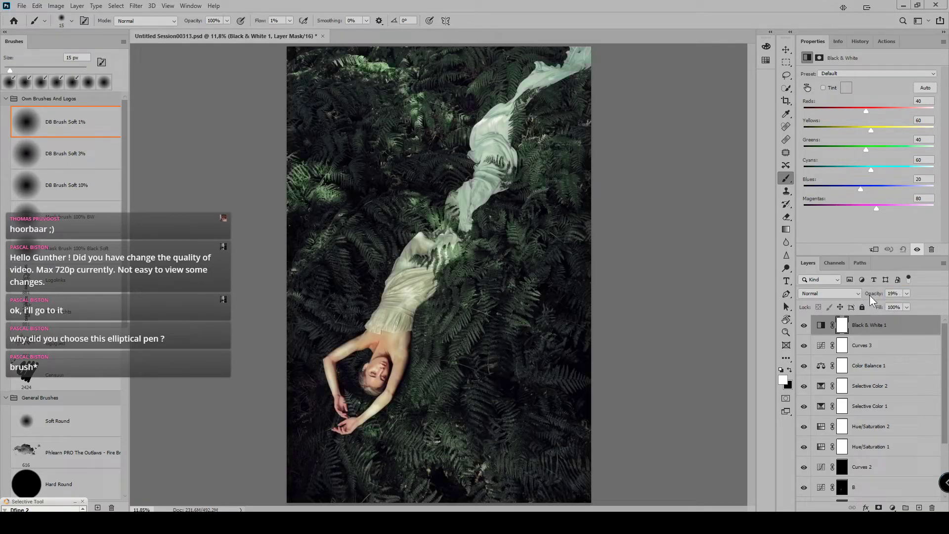
pyautogui.click(823, 88)
pyautogui.click(824, 88)
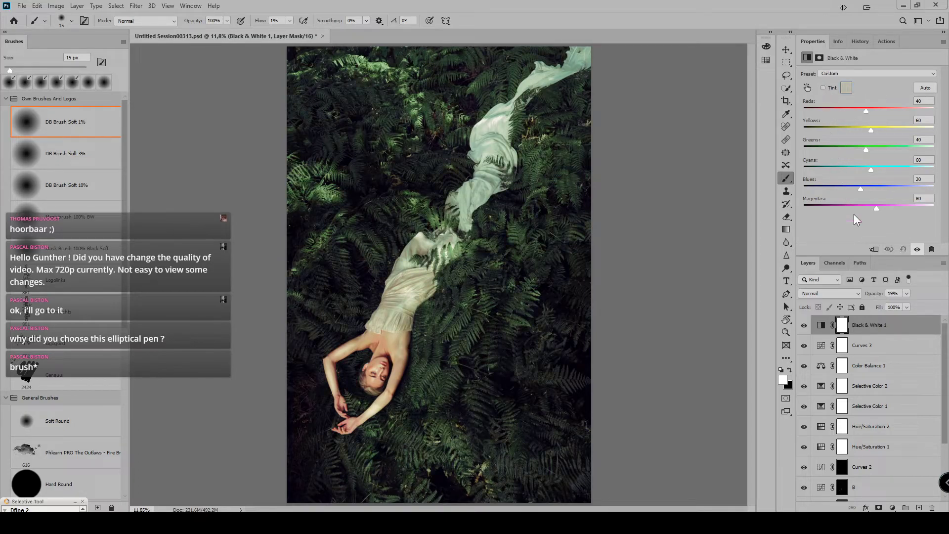
# Set the Black & White layer's opacity to 23% and compare the image with the layer hidden and shown
pyautogui.click(893, 295)
pyautogui.moveTo(895, 297)
pyautogui.mouseDown()
pyautogui.moveTo(875, 298)
pyautogui.moveTo(882, 293)
pyautogui.mouseUp()
pyautogui.click(818, 327)
pyautogui.click(804, 326)
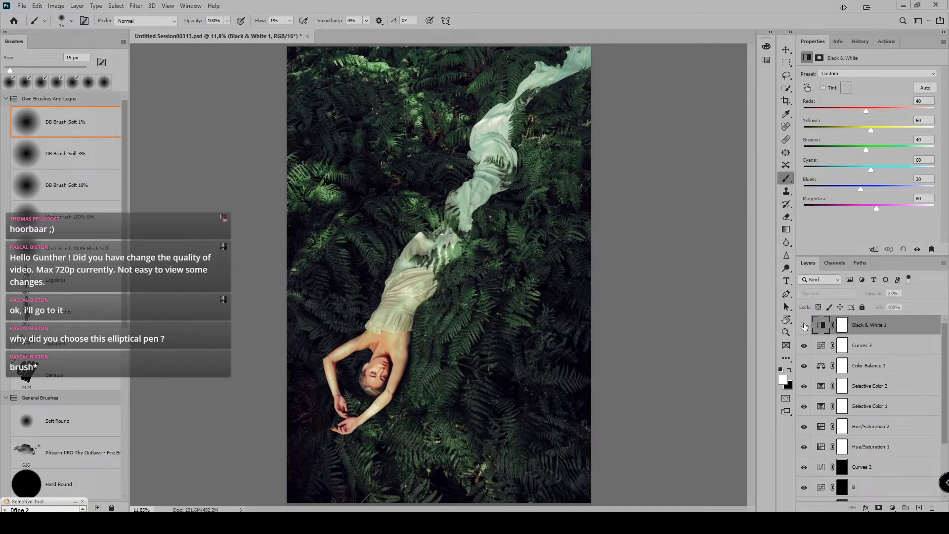
pyautogui.click(804, 325)
pyautogui.click(804, 325)
pyautogui.click(804, 325)
pyautogui.click(804, 325)
pyautogui.click(804, 325)
pyautogui.click(805, 326)
pyautogui.click(805, 326)
# Try Reds at -200 and Yellows at 300 on the Black & White layer, and delete that layer
pyautogui.moveTo(864, 109); pyautogui.dragTo(804, 108)
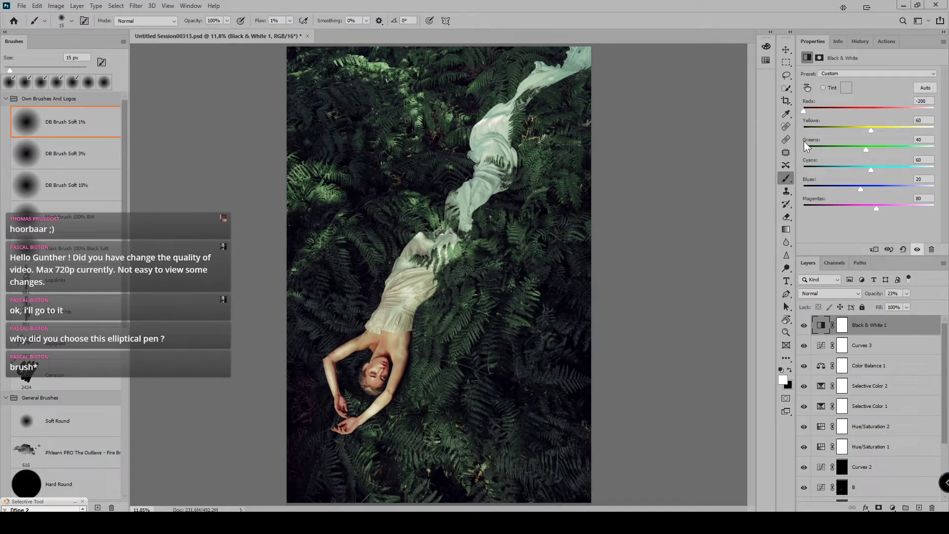
pyautogui.moveTo(871, 130); pyautogui.dragTo(934, 130)
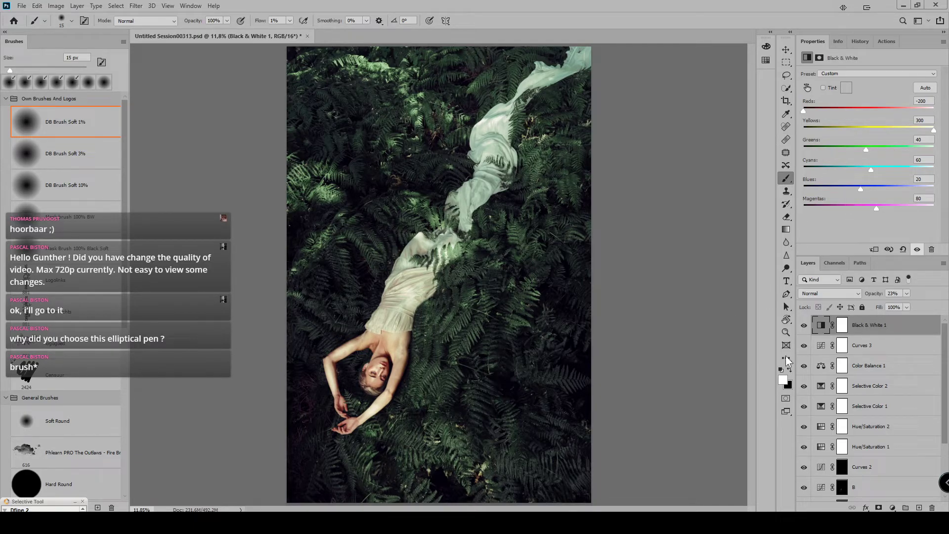
pyautogui.click(823, 330)
pyautogui.press('Delete')
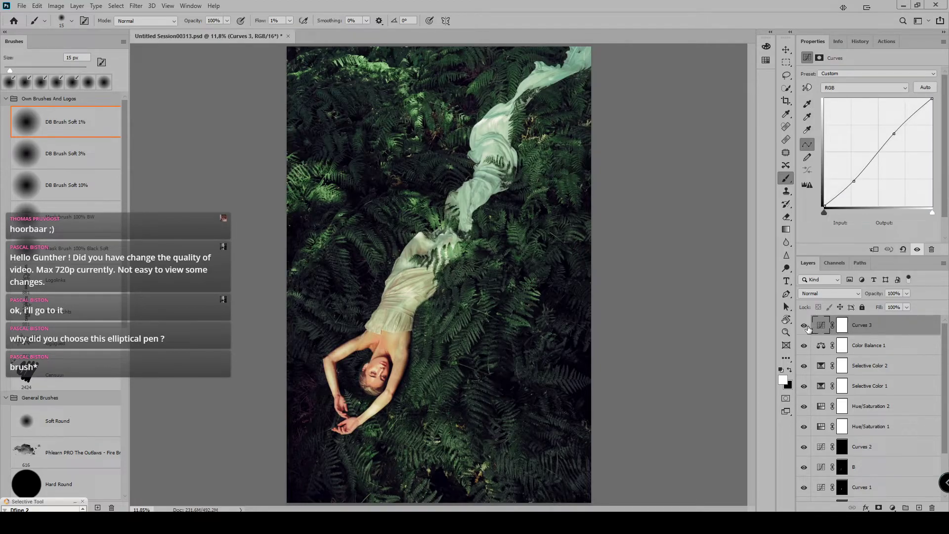
# Check the image with the Curves 3 and Color Balance 1 layers hidden, and delete Color Balance 1 while keeping Curves 3 visible
pyautogui.click(804, 326)
pyautogui.click(804, 345)
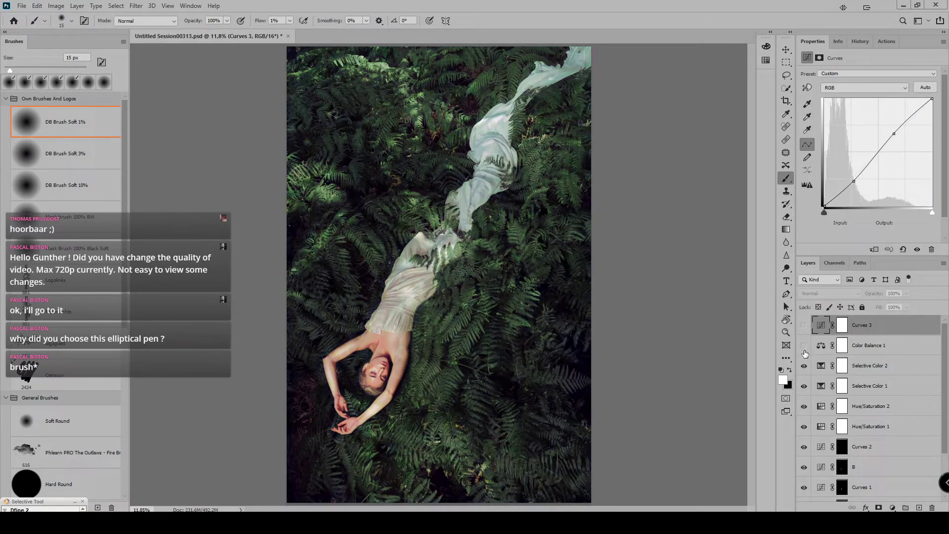
pyautogui.click(805, 326)
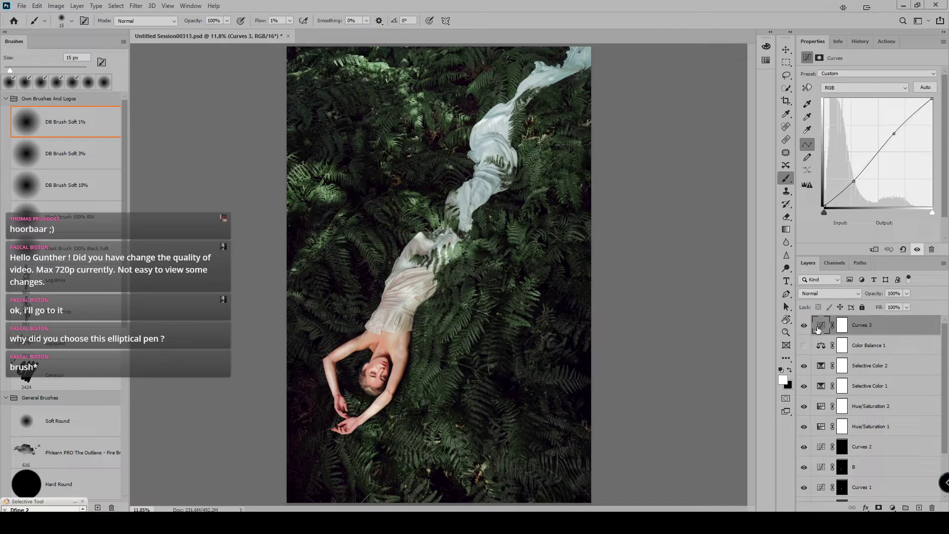
pyautogui.click(821, 347)
pyautogui.press('Delete')
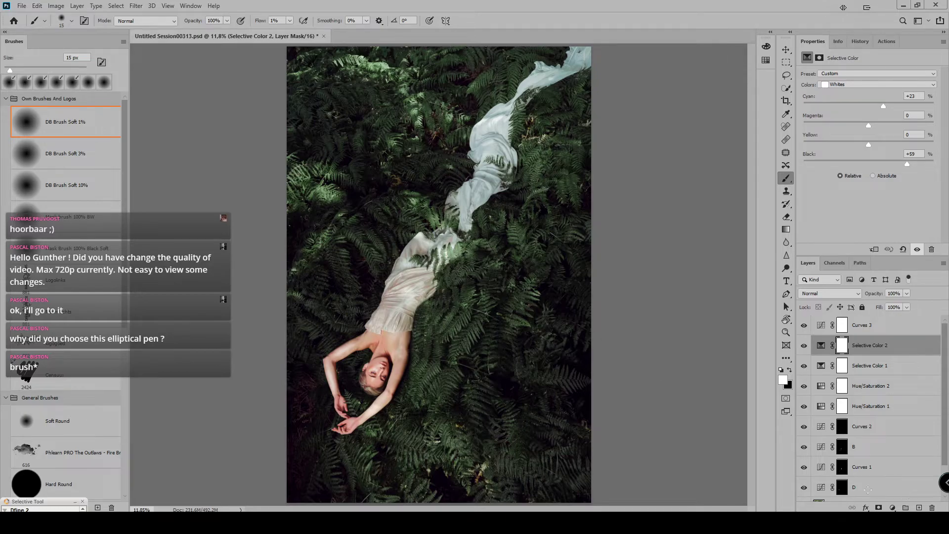
pyautogui.click(893, 508)
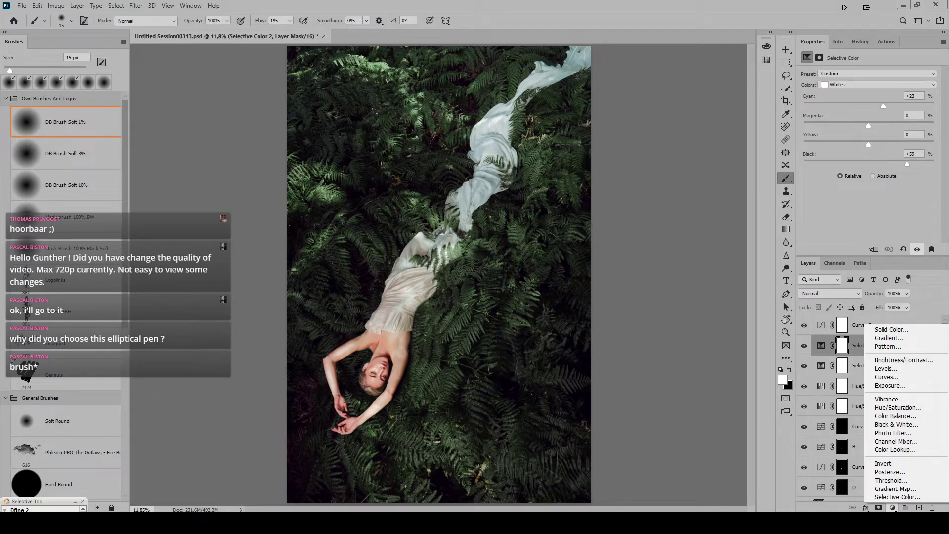
pyautogui.click(573, 523)
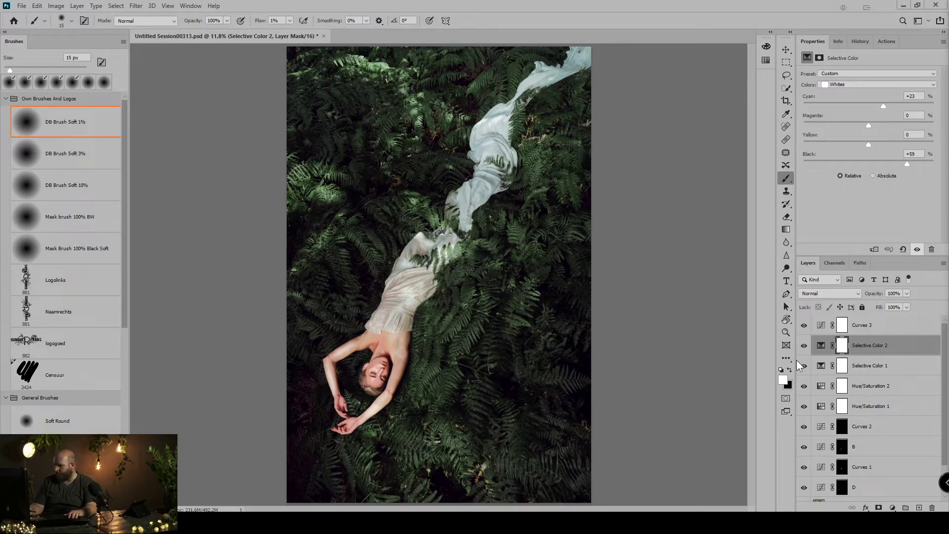
# Compare the fully edited image with the original Background layer shown alone
pyautogui.click(863, 322)
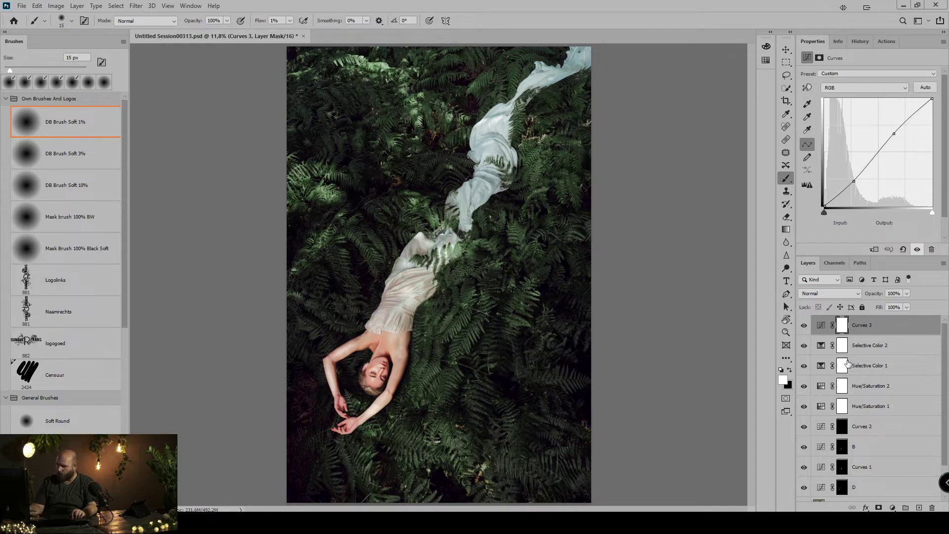
pyautogui.scroll(-2, 839, 487)
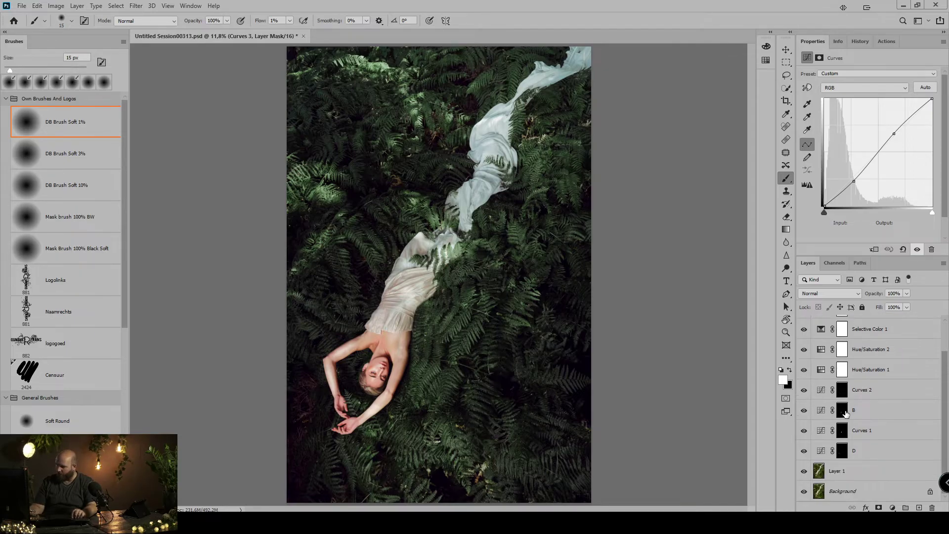
pyautogui.keyDown('alt'); pyautogui.click(804, 492); pyautogui.keyUp('alt')
pyautogui.keyDown('alt'); pyautogui.click(804, 492); pyautogui.keyUp('alt')
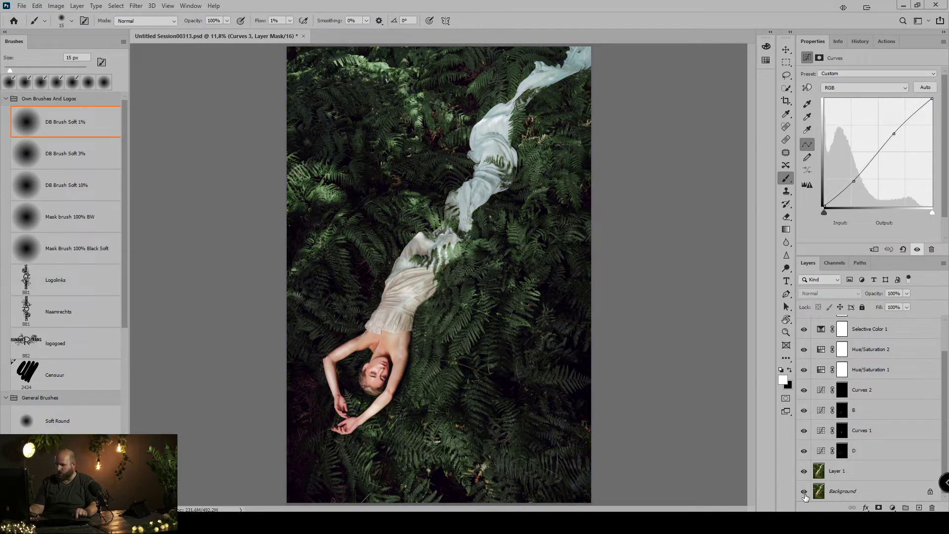
pyautogui.keyDown('alt'); pyautogui.click(804, 493); pyautogui.keyUp('alt')
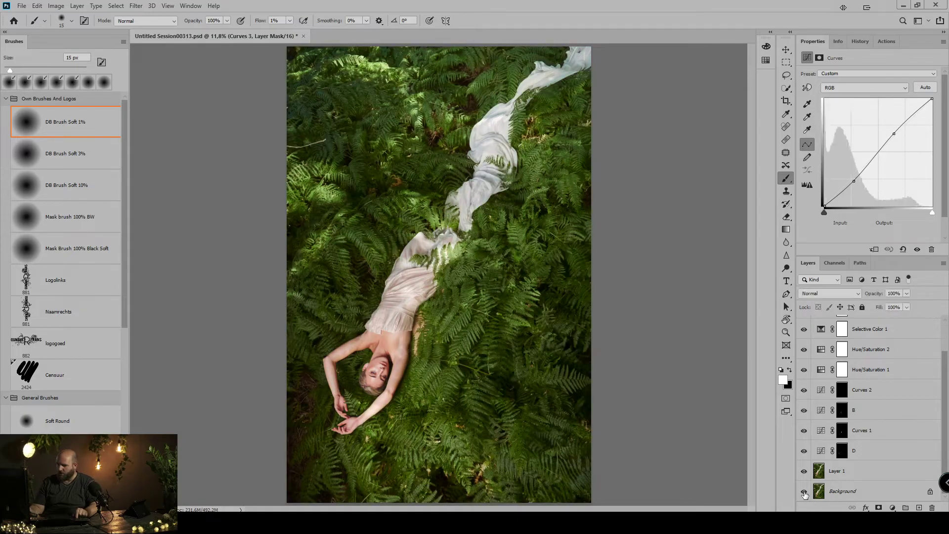
pyautogui.keyDown('alt'); pyautogui.click(804, 492); pyautogui.keyUp('alt')
pyautogui.keyDown('alt'); pyautogui.click(804, 492); pyautogui.keyUp('alt')
pyautogui.keyDown('alt'); pyautogui.click(804, 493); pyautogui.keyUp('alt')
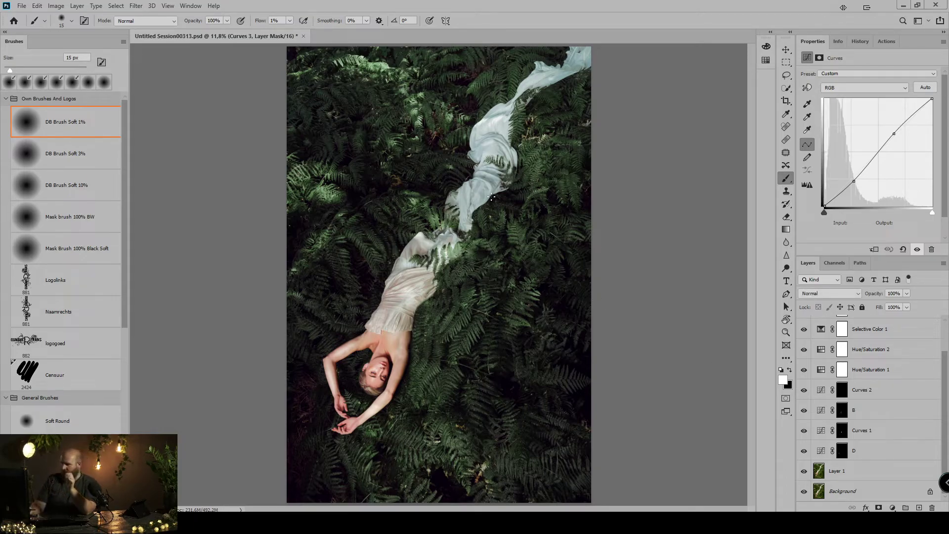
# Group the layers from Curves 3 down to Hue/Saturation 1 and name the group Toning
pyautogui.scroll(2, 905, 398)
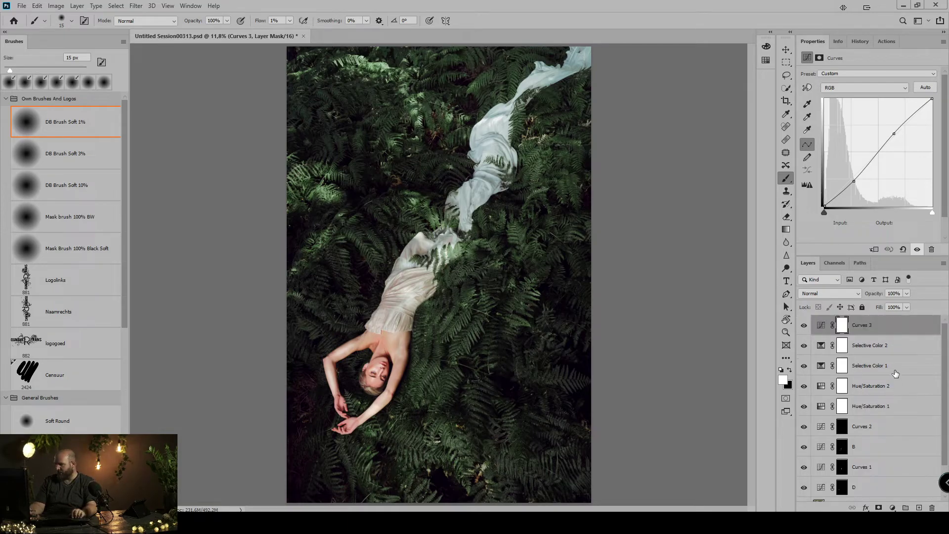
pyautogui.keyDown('shift'); pyautogui.click(877, 407); pyautogui.keyUp('shift')
pyautogui.hotkey('ctrl', 'g')
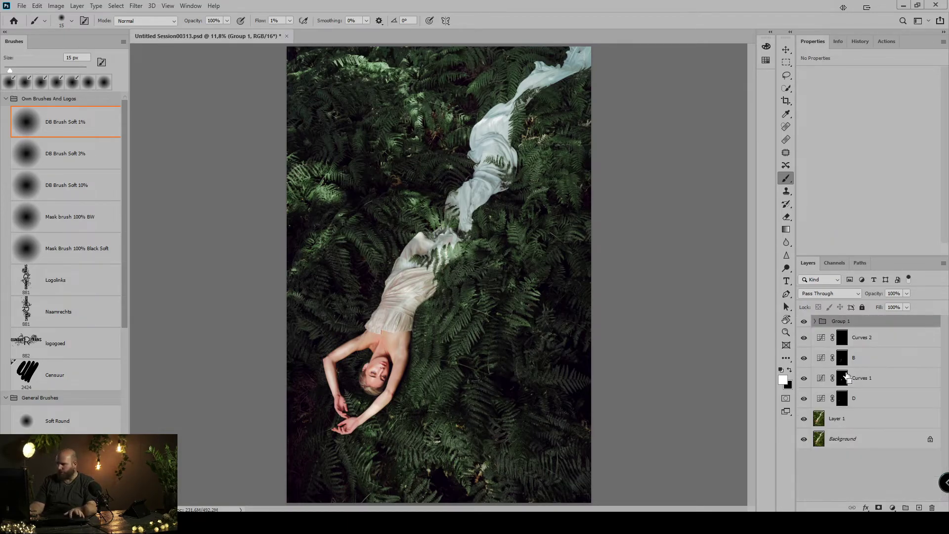
pyautogui.doubleClick(839, 322)
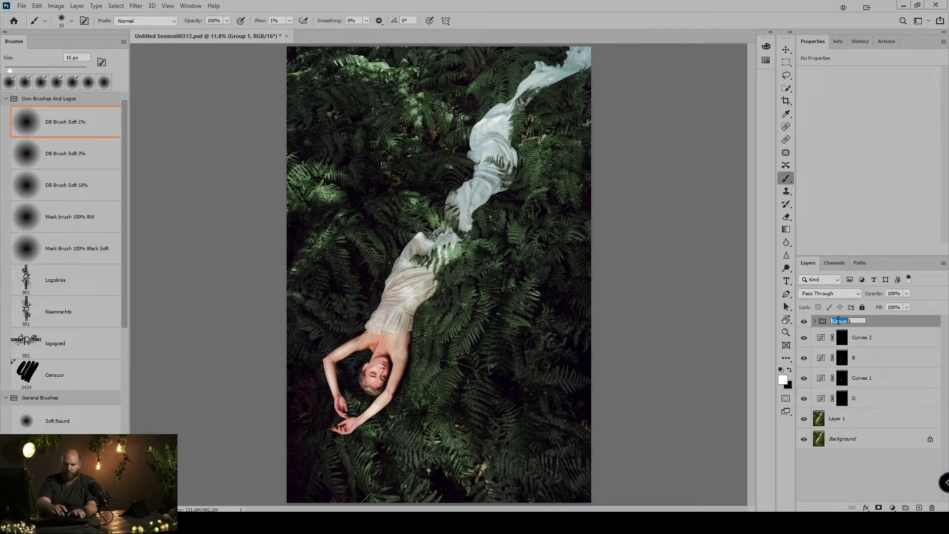
pyautogui.write('Toning')
pyautogui.press('Return')
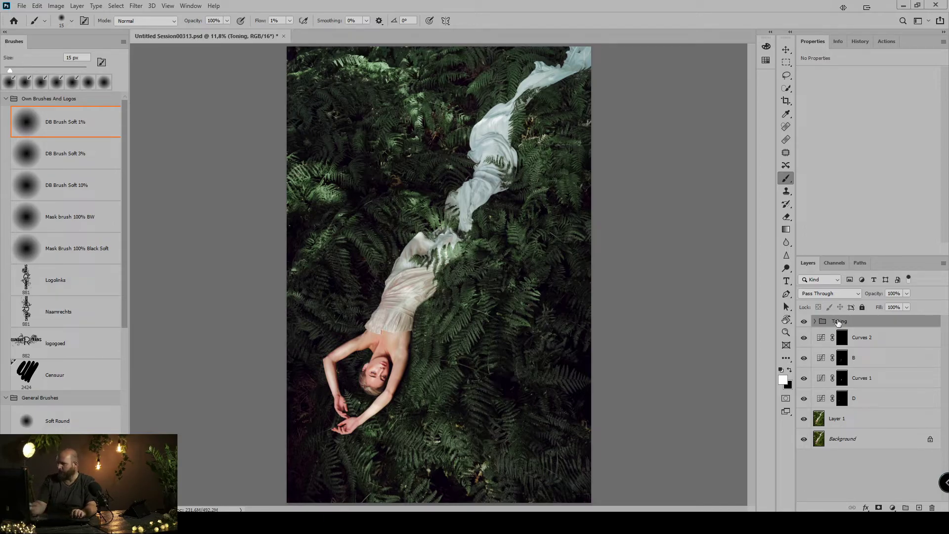
# Move Curves 2 directly above the D layer, group the four dodge-and-burn curves layers, and name the group DB
pyautogui.moveTo(853, 338); pyautogui.dragTo(866, 388)
pyautogui.keyDown('shift'); pyautogui.click(868, 402); pyautogui.keyUp('shift')
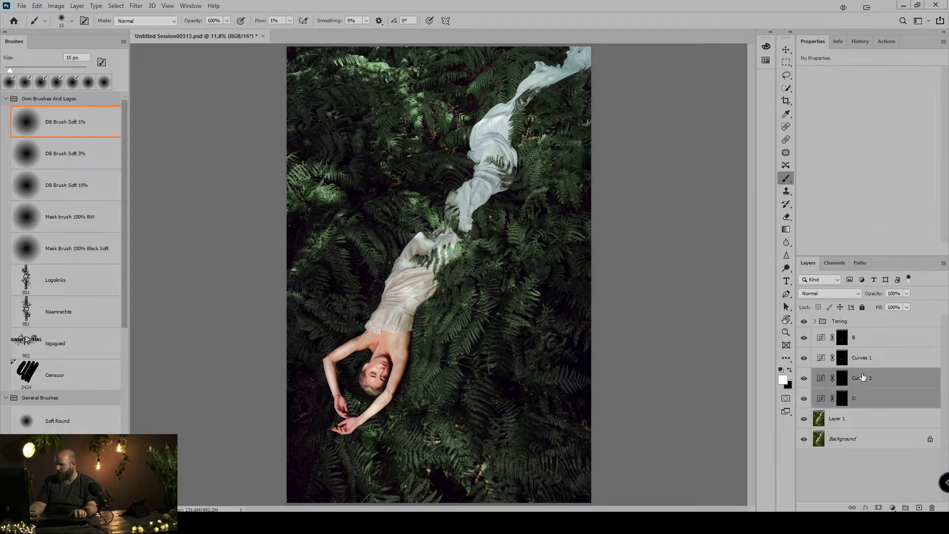
pyautogui.click(861, 342)
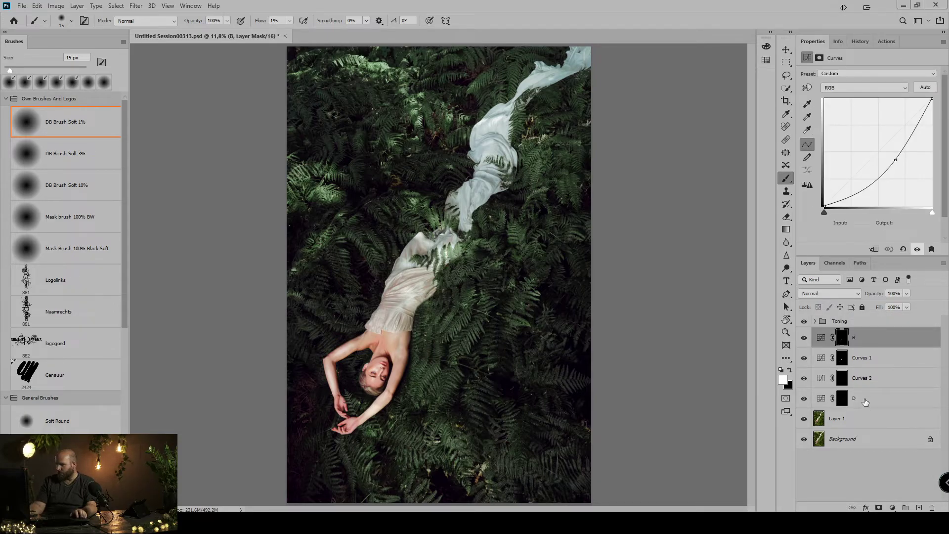
pyautogui.keyDown('shift'); pyautogui.click(865, 401); pyautogui.keyUp('shift')
pyautogui.hotkey('ctrl', 'g')
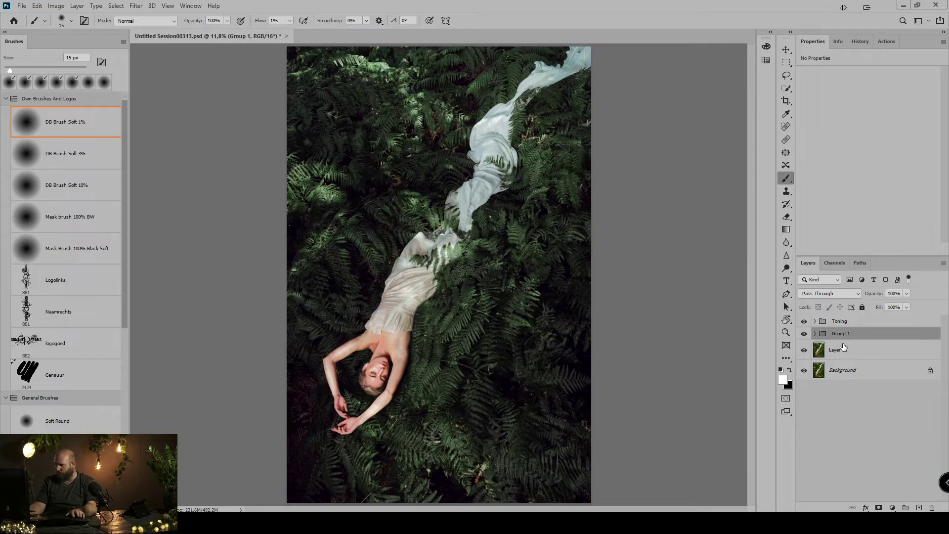
pyautogui.doubleClick(842, 333)
pyautogui.write('DB')
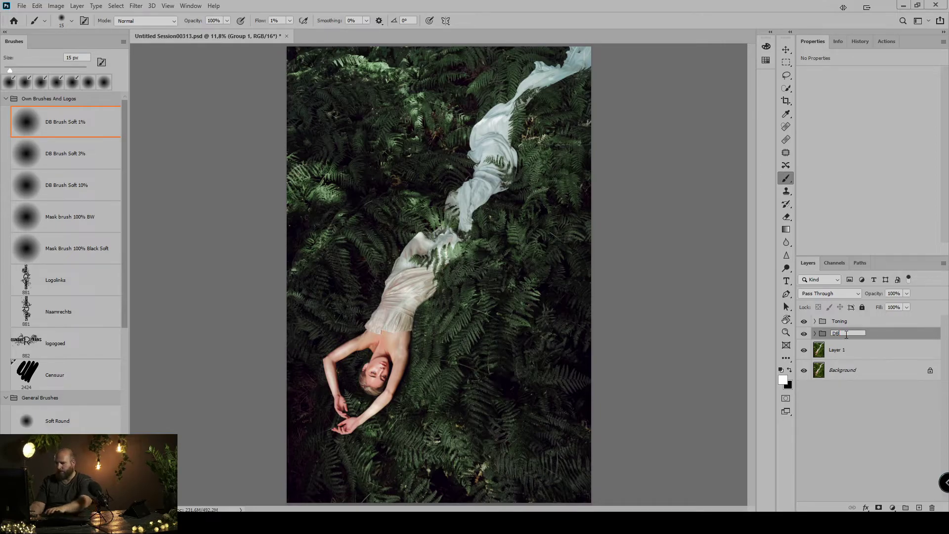
pyautogui.press('Return')
# Hide the Toning group and merge all visible layers into a new layer above DB, checking the image with Toning shown
pyautogui.click(804, 321)
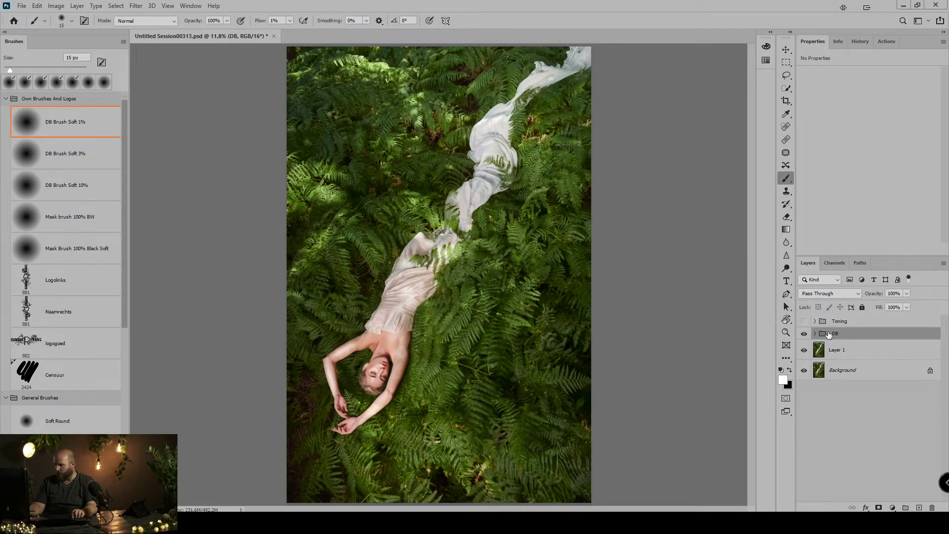
pyautogui.hotkey('ctrl', 'shift', 'alt', 'e')
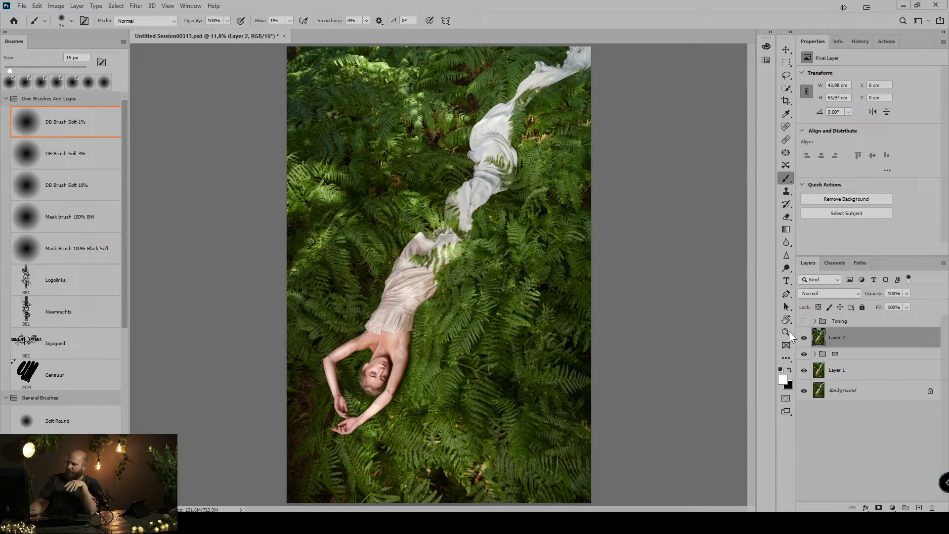
pyautogui.click(805, 321)
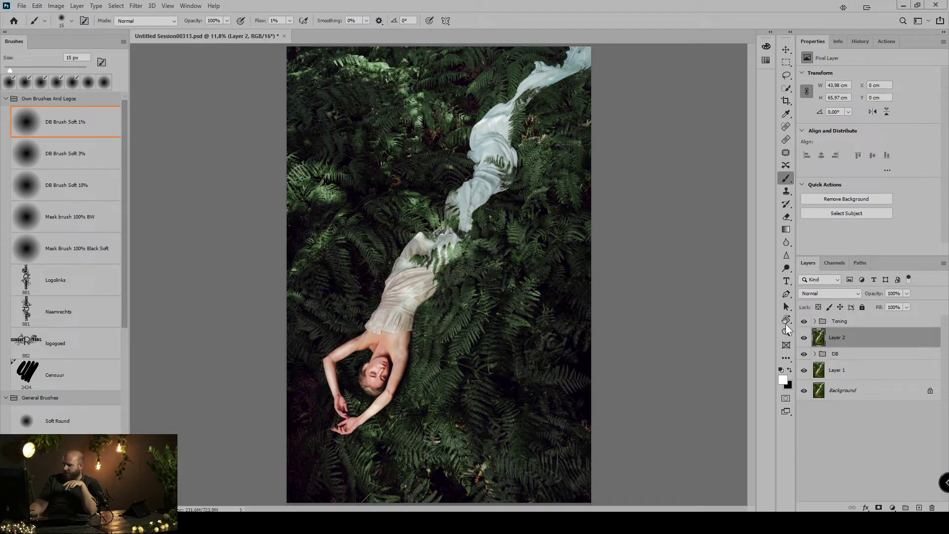
pyautogui.click(804, 321)
# Open Layer 2 in Liquify with the Toning group hidden, and warp the trailing fabric and dress with a brush of size 2533
pyautogui.rightClick(722, 300)
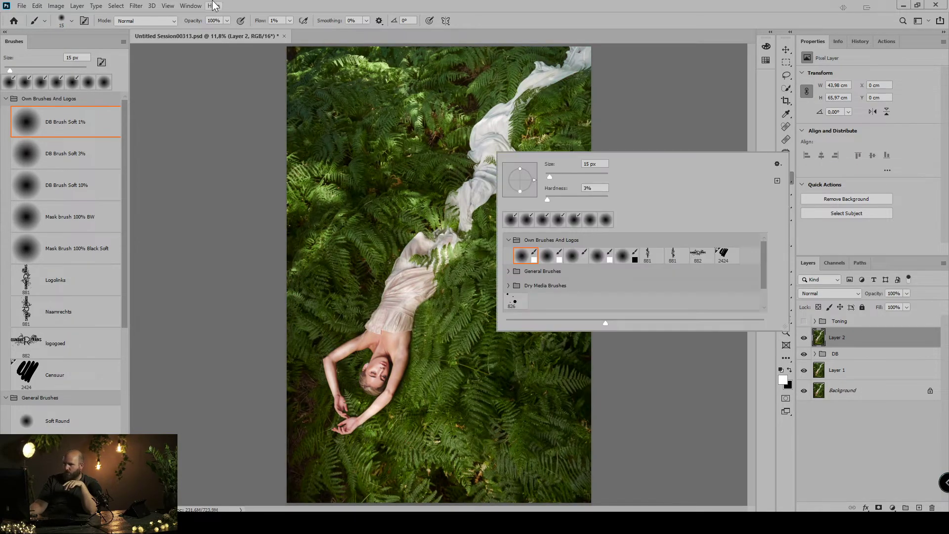
pyautogui.click(144, 6)
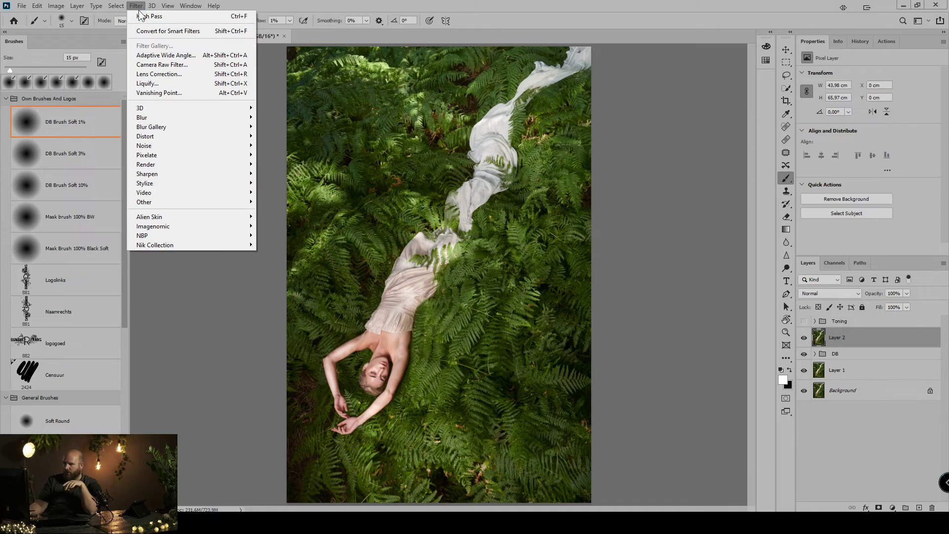
pyautogui.click(151, 82)
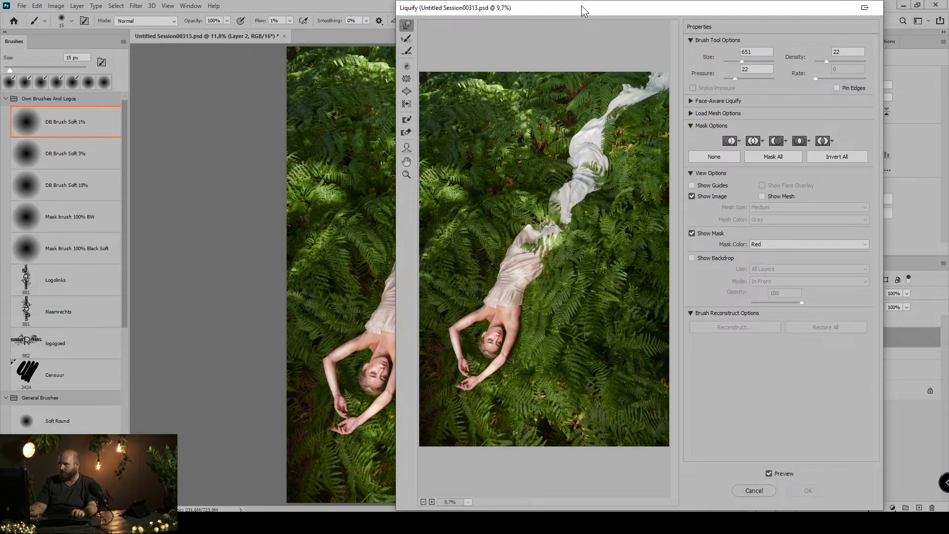
pyautogui.moveTo(582, 6); pyautogui.dragTo(451, 15)
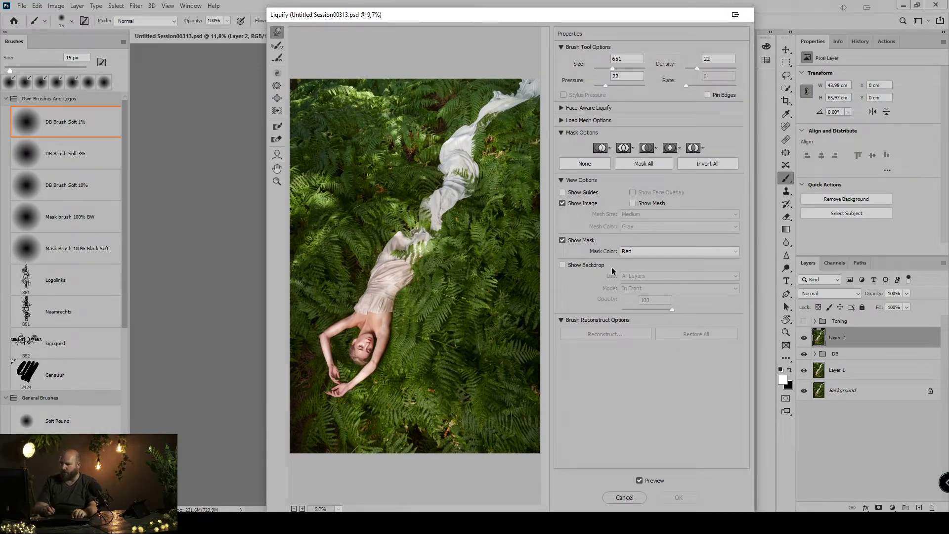
pyautogui.press('alt')
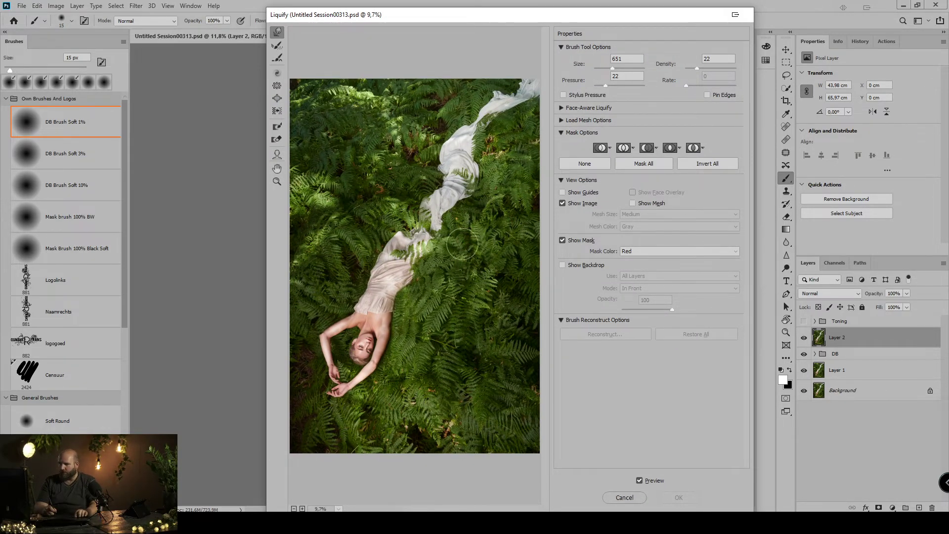
pyautogui.moveTo(453, 220)
pyautogui.mouseDown()
pyautogui.moveTo(485, 247)
pyautogui.moveTo(468, 226)
pyautogui.mouseUp()
pyautogui.moveTo(476, 136)
pyautogui.mouseDown()
pyautogui.moveTo(473, 115)
pyautogui.moveTo(451, 141)
pyautogui.moveTo(438, 136)
pyautogui.moveTo(442, 161)
pyautogui.moveTo(432, 162)
pyautogui.moveTo(426, 186)
pyautogui.moveTo(416, 168)
pyautogui.moveTo(430, 170)
pyautogui.moveTo(385, 201)
pyautogui.moveTo(379, 222)
pyautogui.mouseUp()
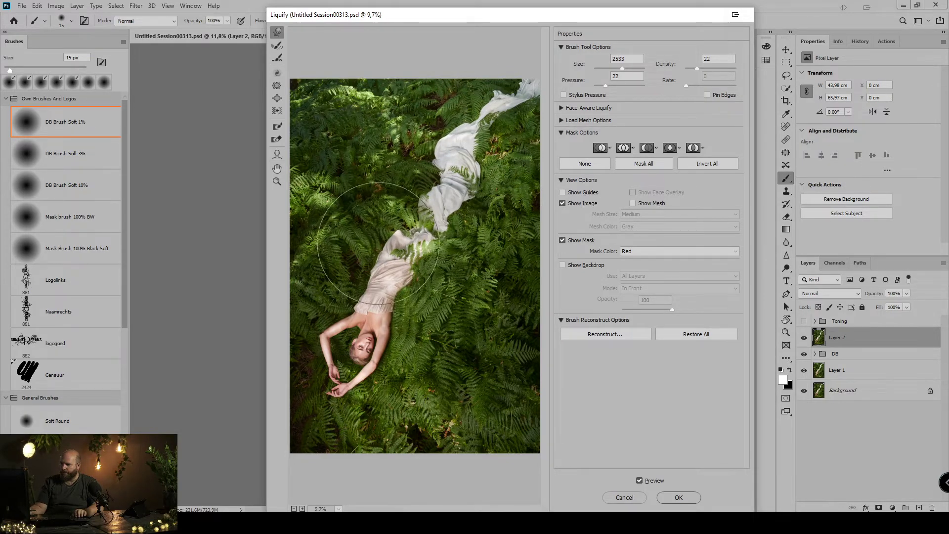
pyautogui.moveTo(350, 269); pyautogui.dragTo(357, 278)
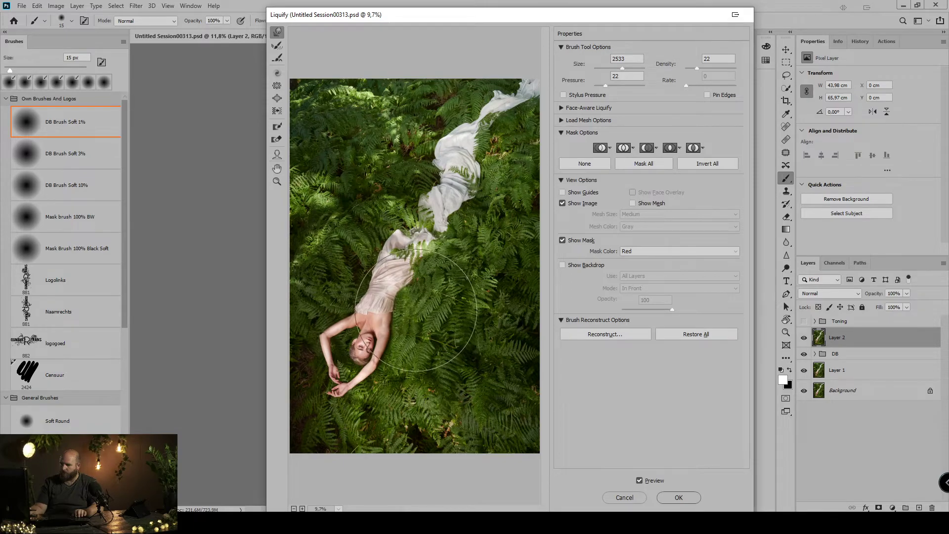
# Refine the outlines of the dress and the trailing fabric up to its far end, finishing with a warp brush of size 1160
pyautogui.moveTo(417, 311); pyautogui.dragTo(413, 310)
pyautogui.moveTo(449, 283)
pyautogui.mouseDown()
pyautogui.moveTo(461, 221)
pyautogui.moveTo(421, 221)
pyautogui.moveTo(457, 218)
pyautogui.moveTo(490, 190)
pyautogui.moveTo(483, 157)
pyautogui.mouseUp()
pyautogui.moveTo(457, 120)
pyautogui.mouseDown()
pyautogui.moveTo(455, 109)
pyautogui.moveTo(463, 116)
pyautogui.mouseUp()
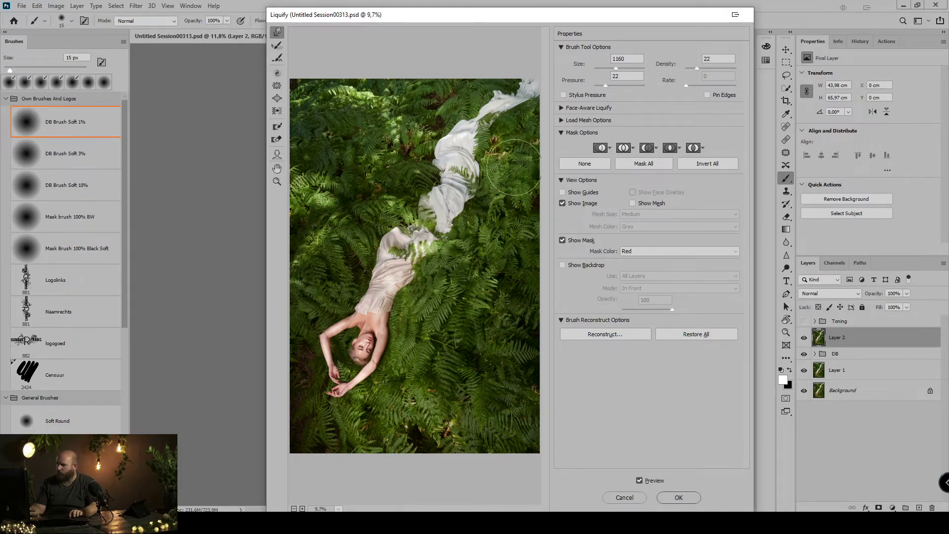
pyautogui.moveTo(506, 98); pyautogui.dragTo(514, 86)
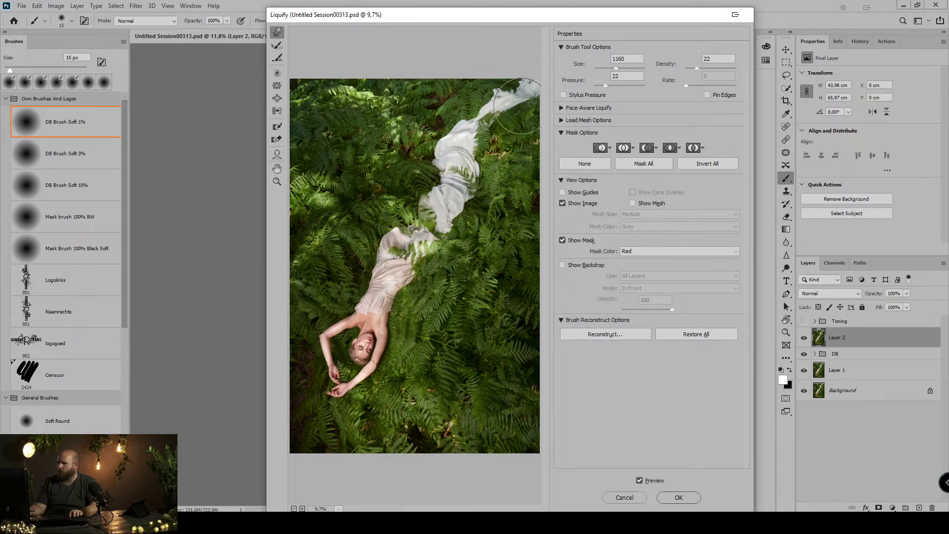
pyautogui.moveTo(484, 139); pyautogui.dragTo(495, 142)
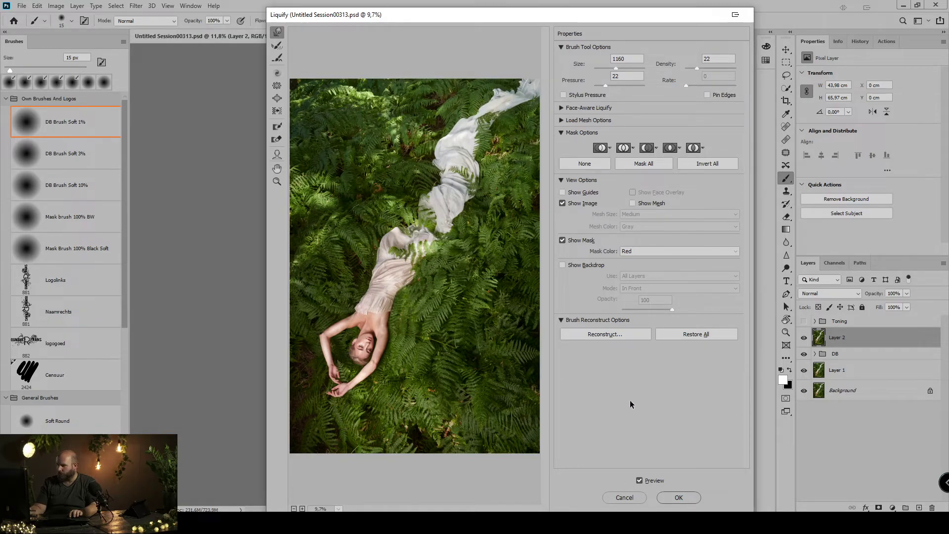
# Compare the warped image with the original in the Liquify preview and apply the changes
pyautogui.click(640, 481)
pyautogui.click(640, 481)
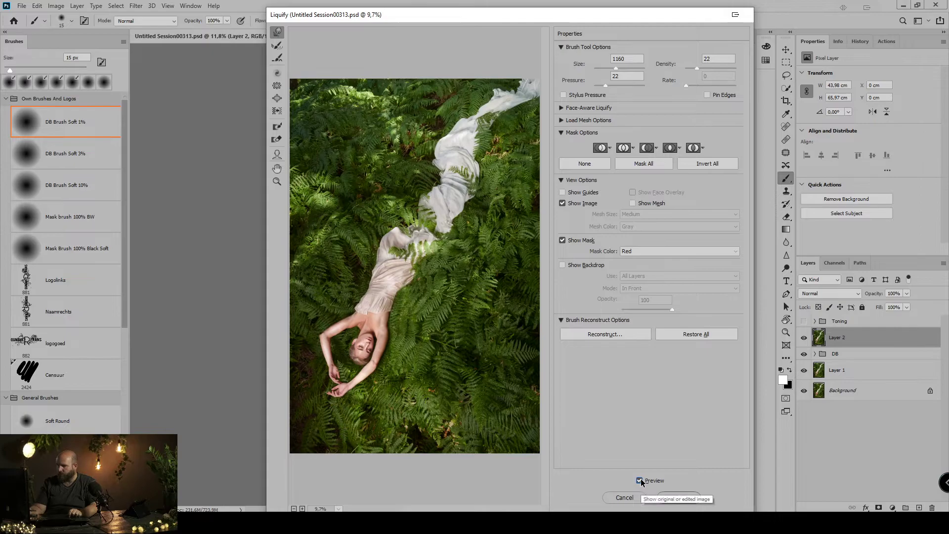
pyautogui.click(641, 482)
pyautogui.click(641, 481)
pyautogui.click(641, 481)
pyautogui.click(641, 482)
pyautogui.click(642, 481)
pyautogui.click(642, 481)
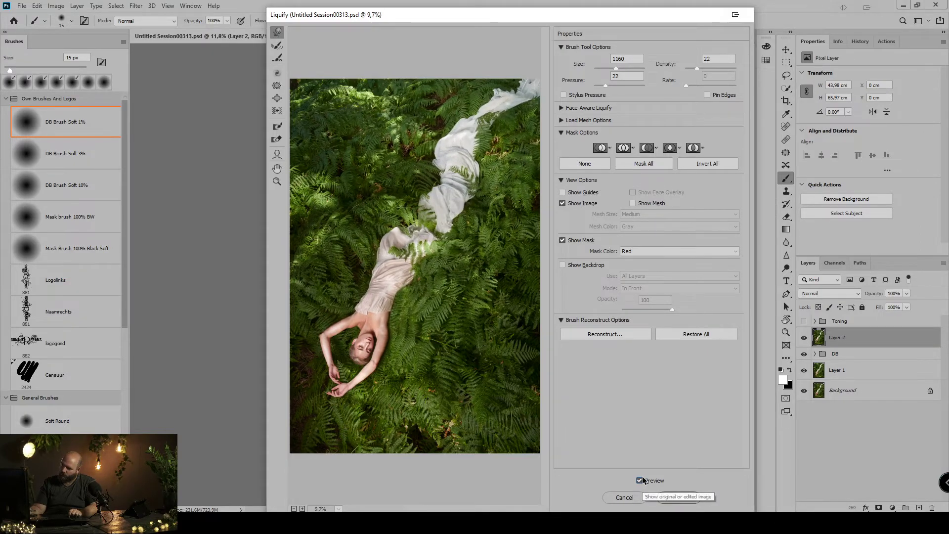
pyautogui.click(640, 481)
pyautogui.click(640, 480)
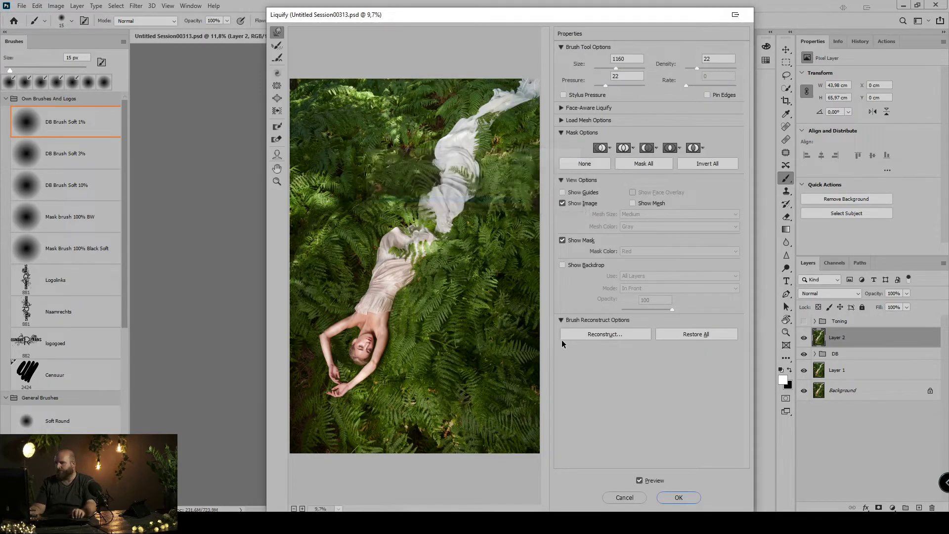
pyautogui.press('Return')
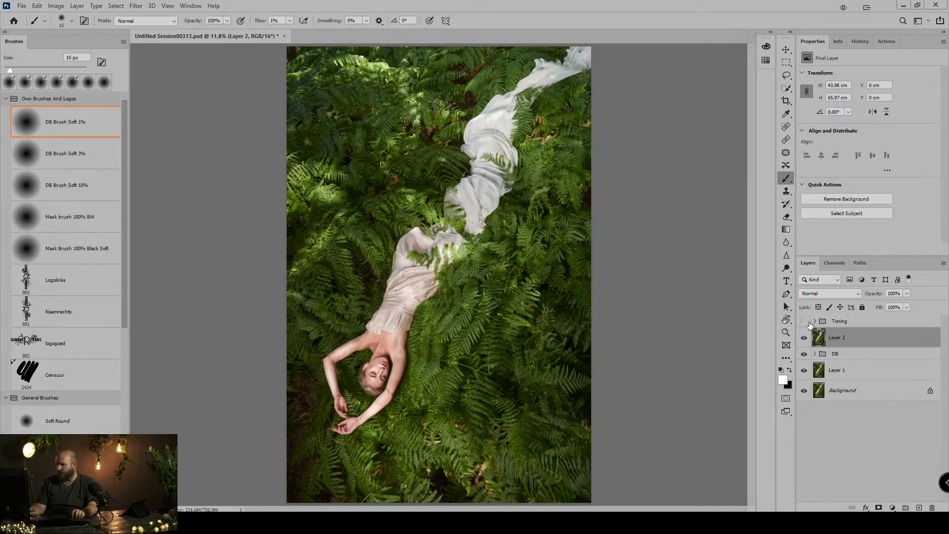
# Compare the image with and without the Toning group, leaving the group visible and expanded
pyautogui.click(804, 321)
pyautogui.click(815, 322)
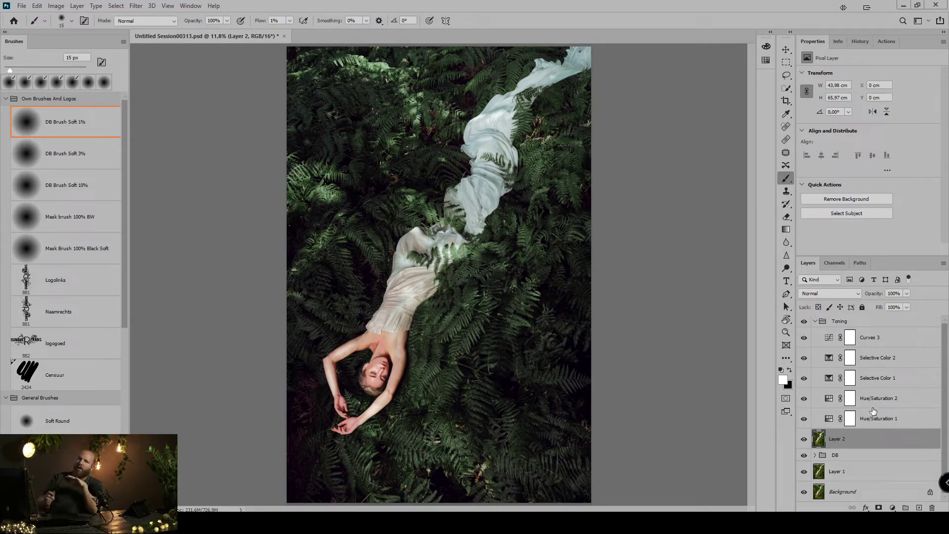
pyautogui.click(804, 321)
pyautogui.click(815, 322)
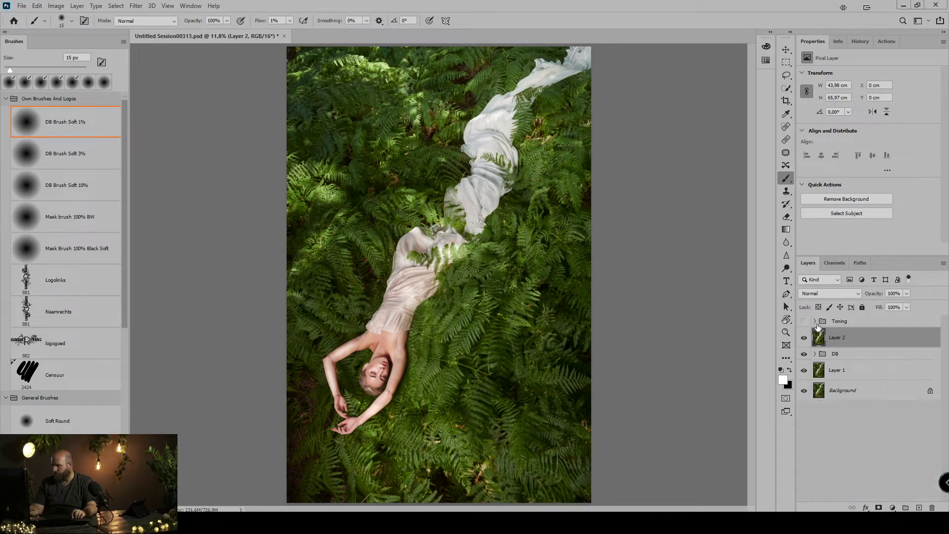
pyautogui.click(804, 321)
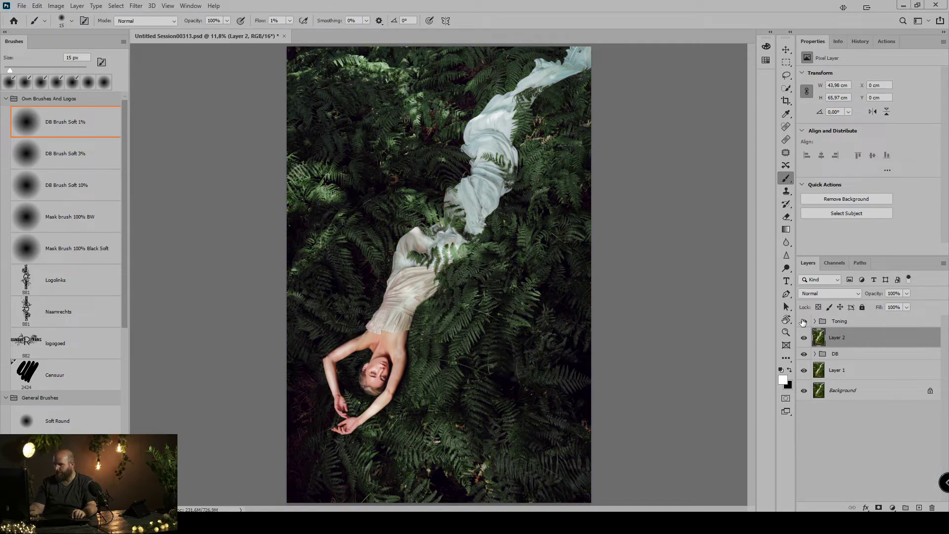
pyautogui.click(814, 322)
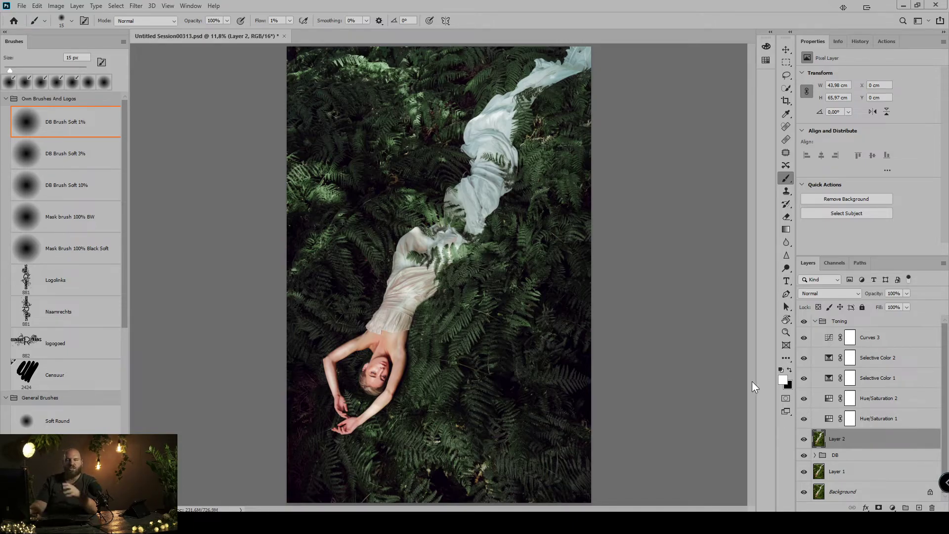
# Check the effects of Hue/Saturation 2 and Hue/Saturation 1 separately, and leave Hue/Saturation 2 hidden
pyautogui.click(803, 399)
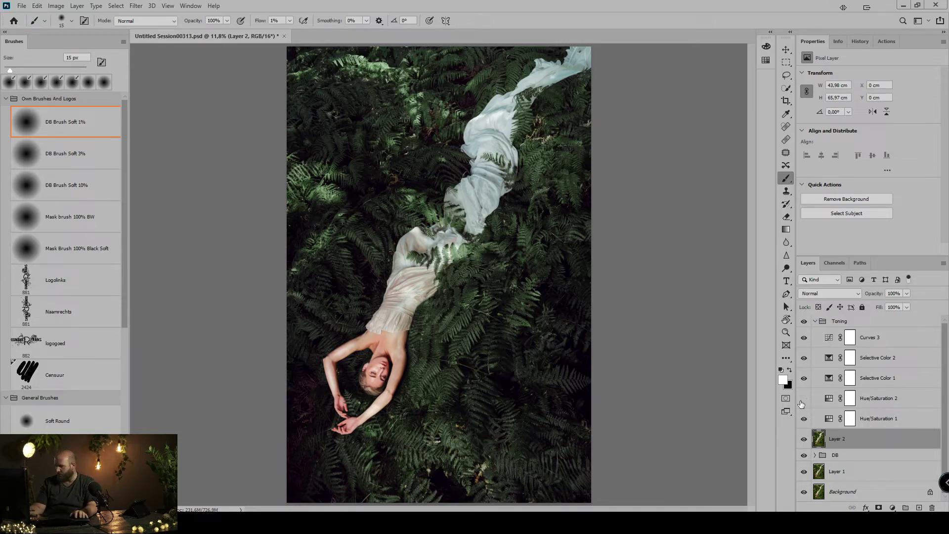
pyautogui.click(804, 406)
pyautogui.click(804, 420)
pyautogui.click(805, 420)
pyautogui.click(803, 399)
# Check the effect of Selective Color 2 and set its Black value for the Whites to +10%
pyautogui.click(803, 360)
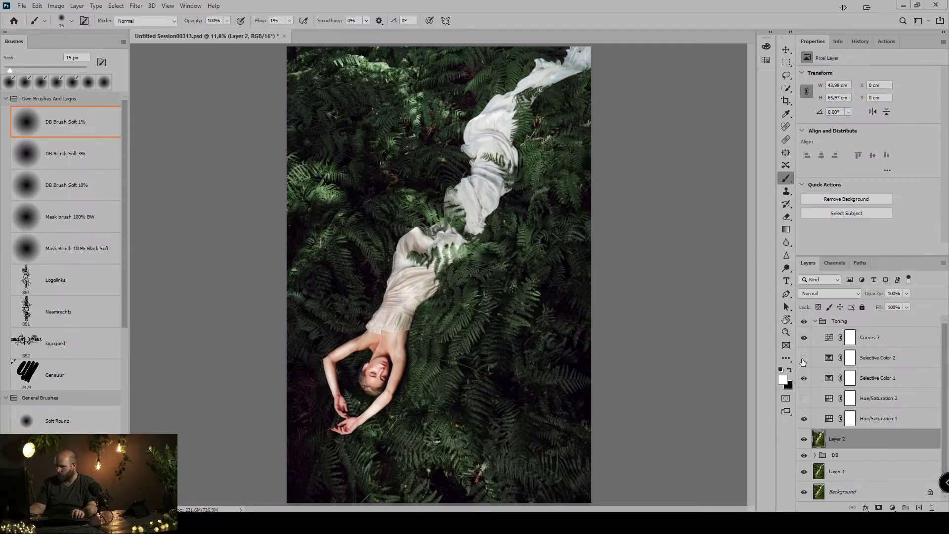
pyautogui.click(803, 360)
pyautogui.click(803, 360)
pyautogui.click(803, 360)
pyautogui.click(829, 361)
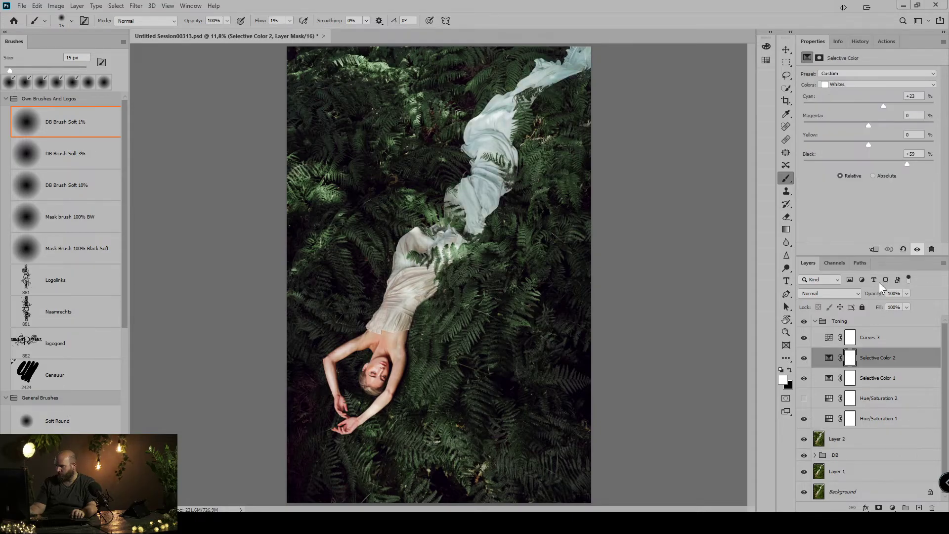
pyautogui.moveTo(907, 162); pyautogui.dragTo(875, 166)
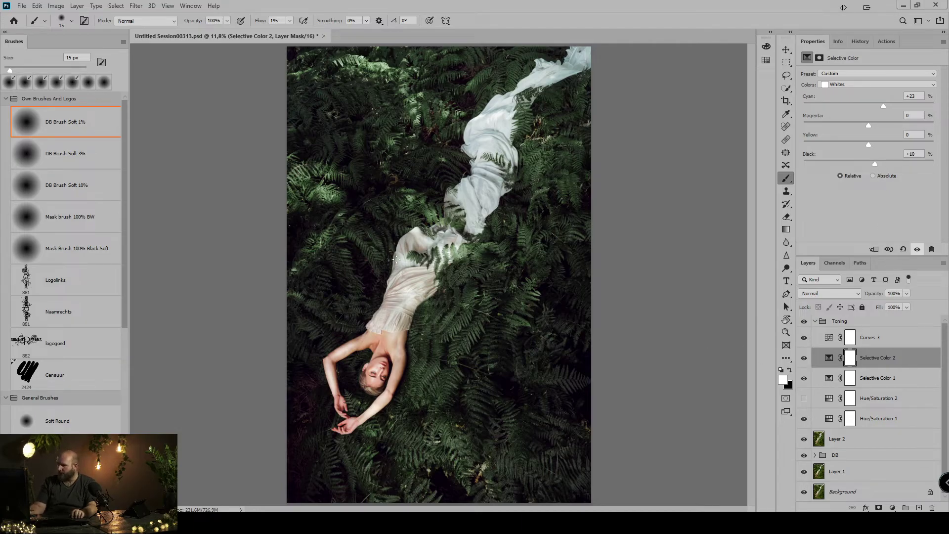
# Add a Gradient Fill layer above Curves 3 in the Toning group, using the purple-to-orange-to-cream preset beside PH Color Tone 14
pyautogui.hotkey('ctrl', '-')
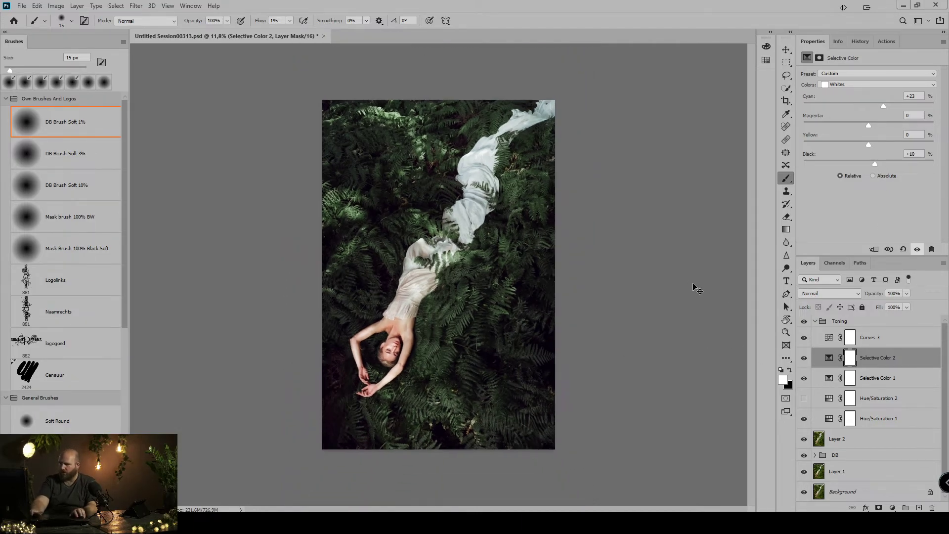
pyautogui.click(876, 337)
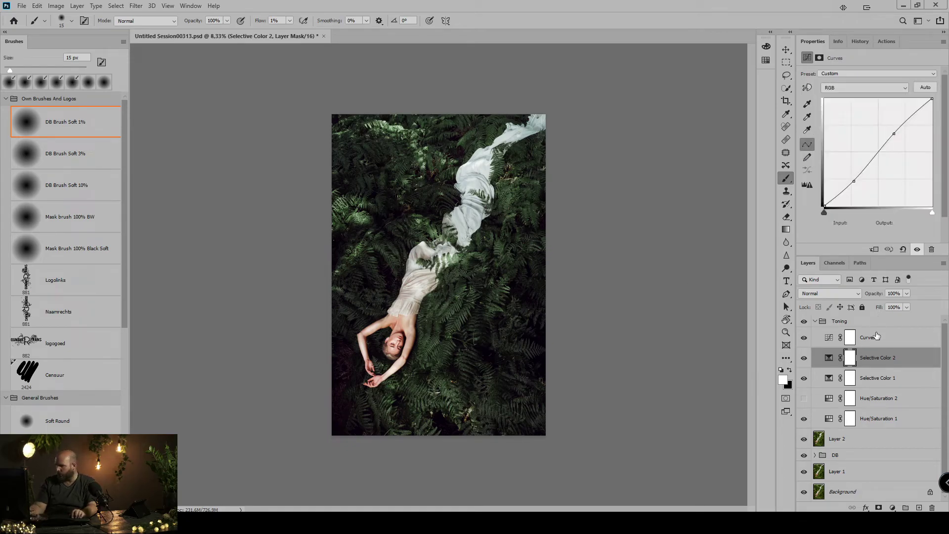
pyautogui.click(875, 321)
pyautogui.click(893, 508)
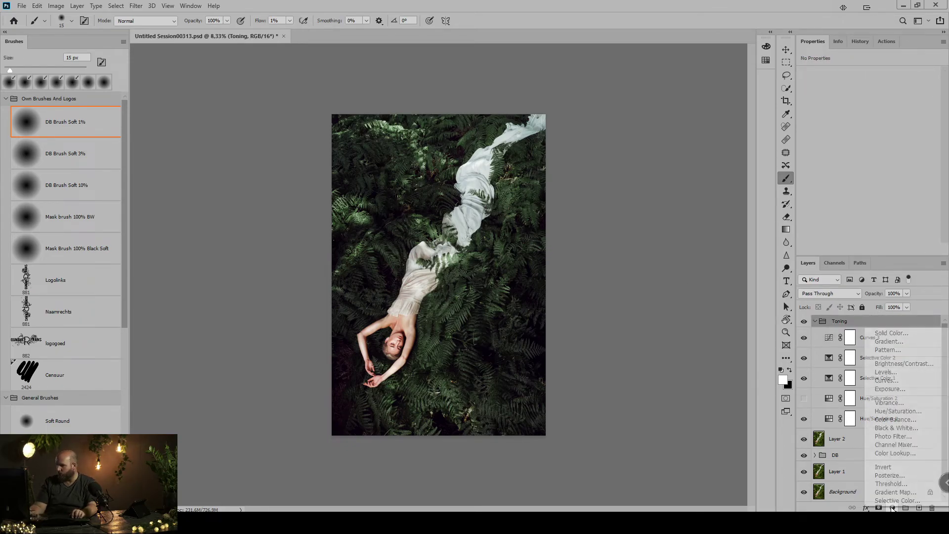
pyautogui.click(881, 340)
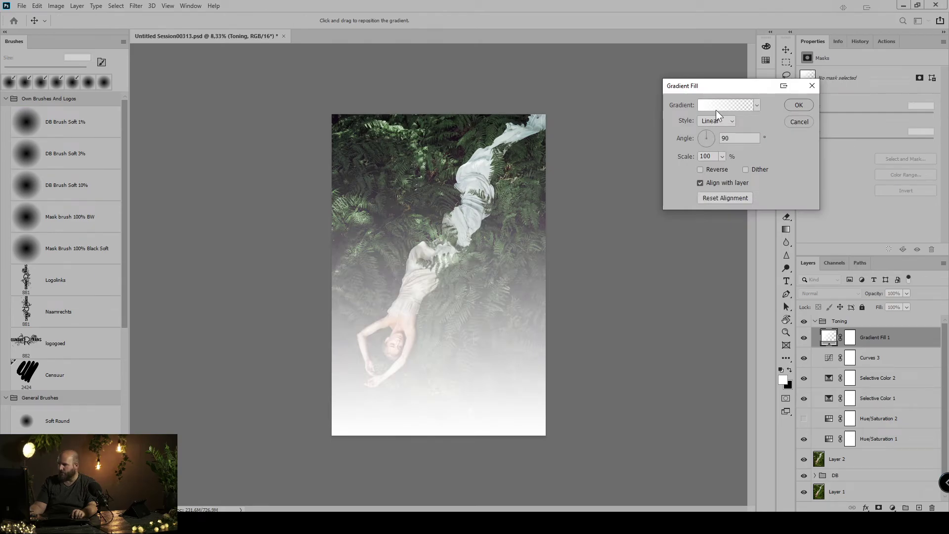
pyautogui.click(716, 109)
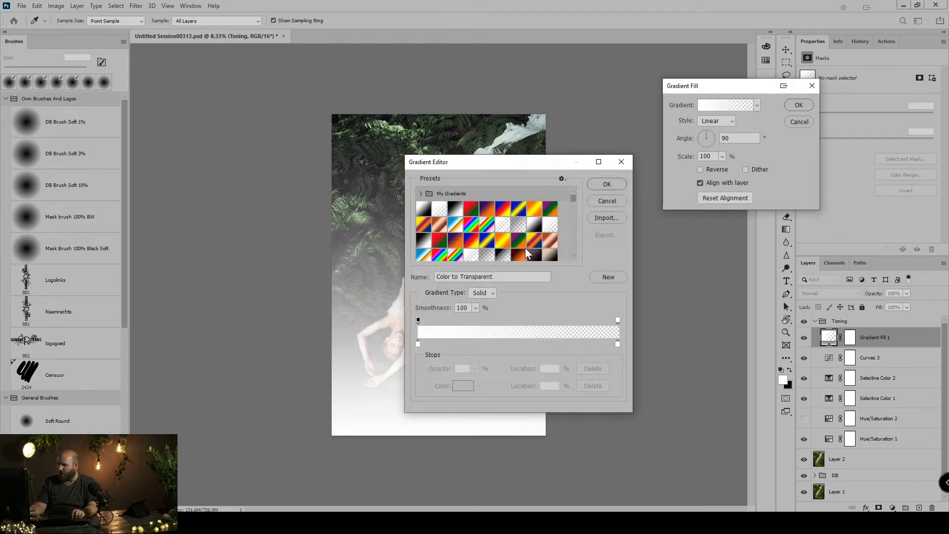
pyautogui.moveTo(574, 198); pyautogui.dragTo(583, 227)
pyautogui.scroll(1, 560, 232)
pyautogui.click(487, 242)
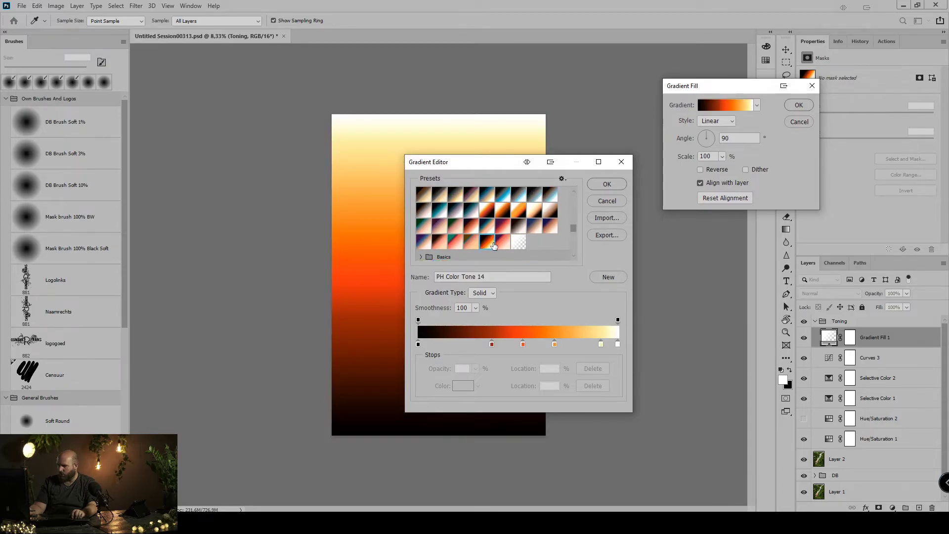
pyautogui.click(503, 242)
pyautogui.click(607, 186)
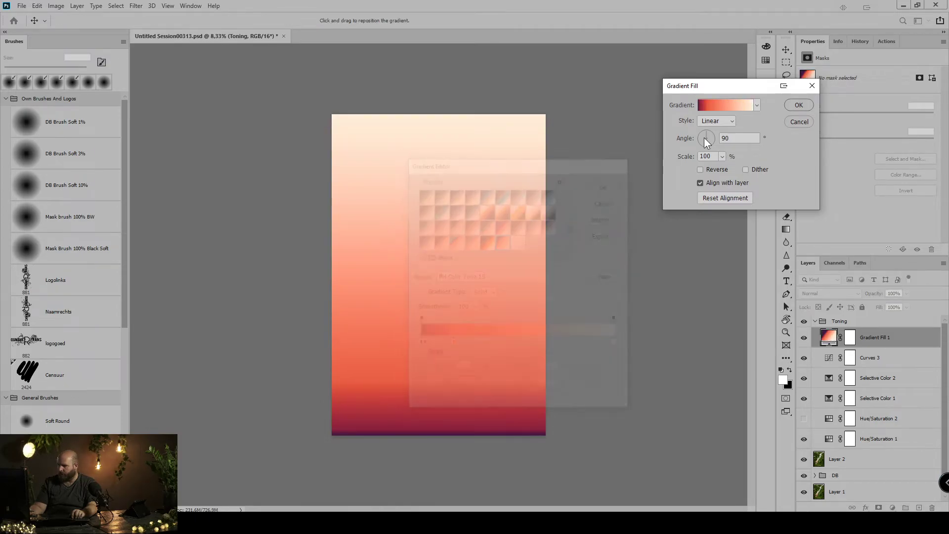
# Make the gradient fill Radial, place its center over the ferns in the photo's upper left, and accept it
pyautogui.click(722, 120)
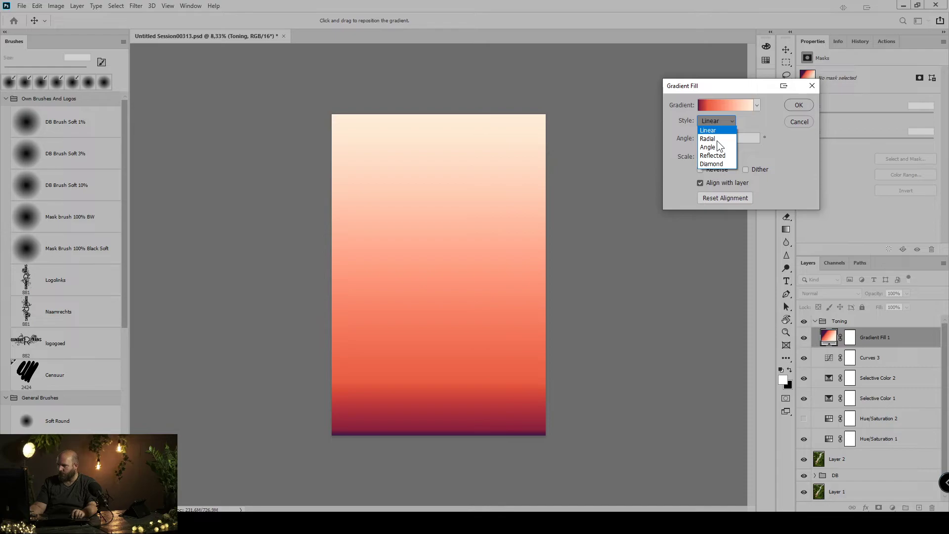
pyautogui.click(717, 140)
pyautogui.moveTo(435, 230); pyautogui.dragTo(401, 205)
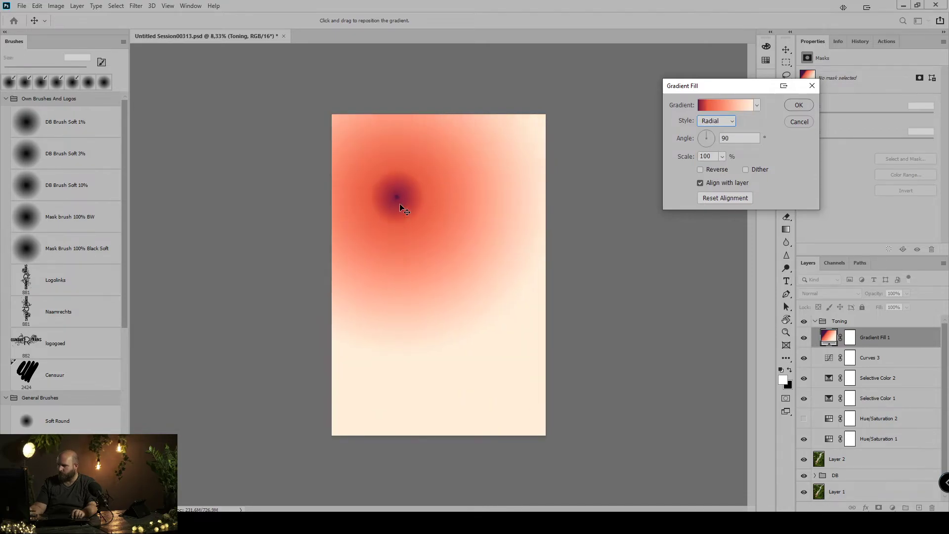
pyautogui.click(809, 102)
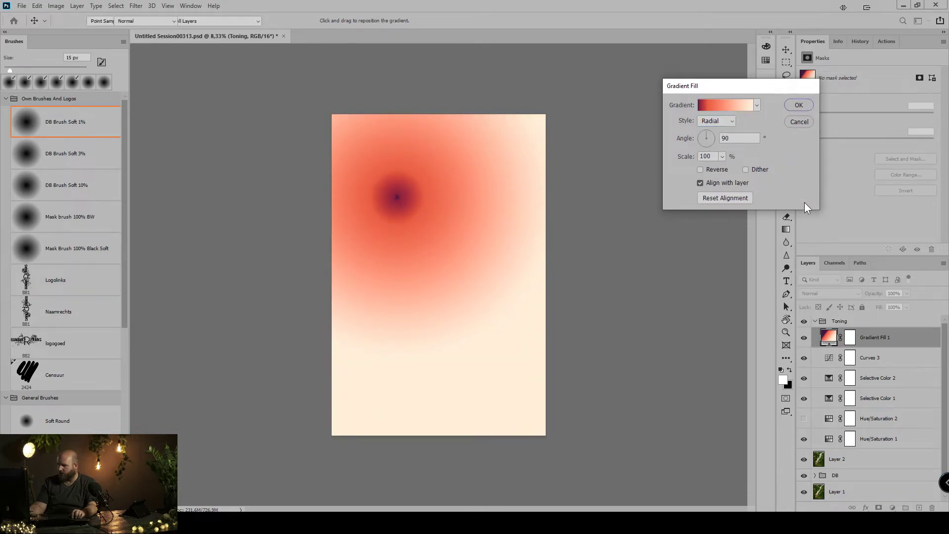
# Blend Gradient Fill 1 as Screen, with its gradient reversed and its center moved outside the photo's upper-left corner
pyautogui.click(834, 293)
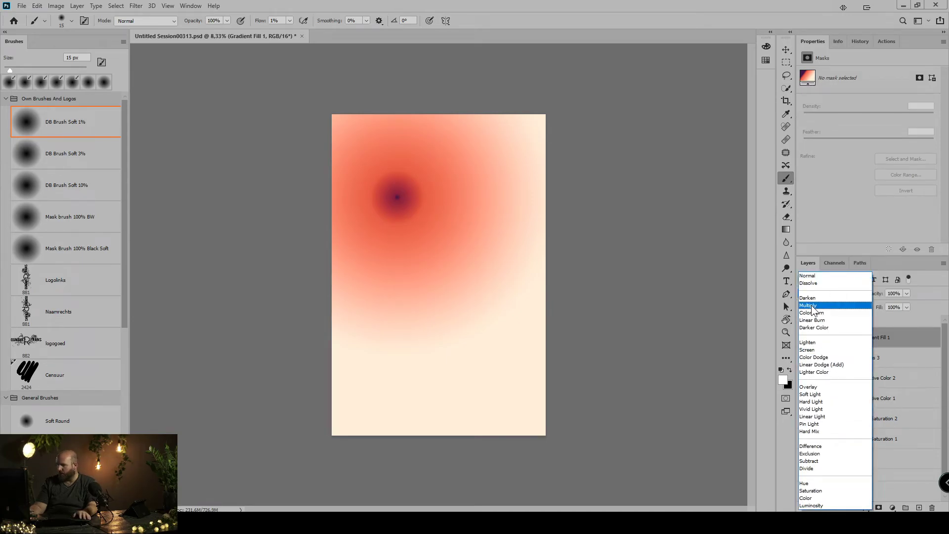
pyautogui.click(814, 350)
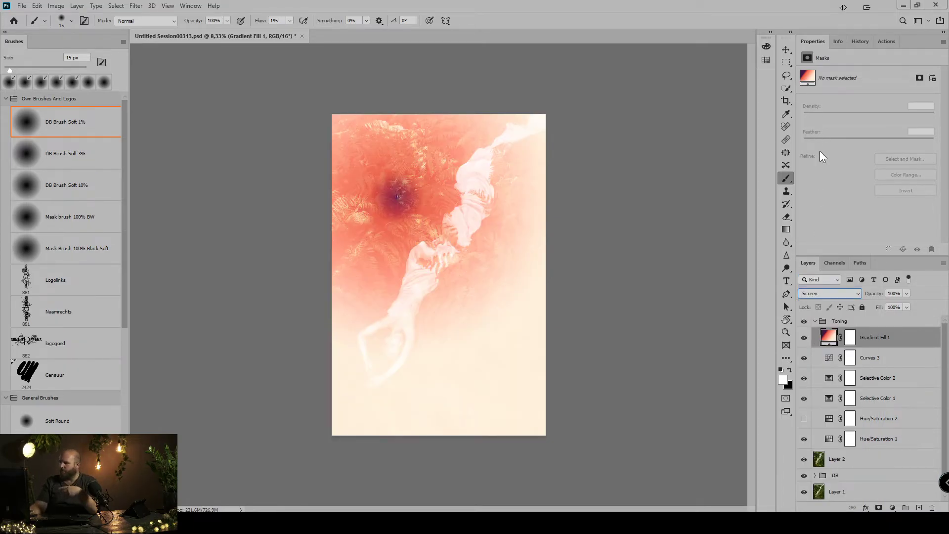
pyautogui.doubleClick(831, 338)
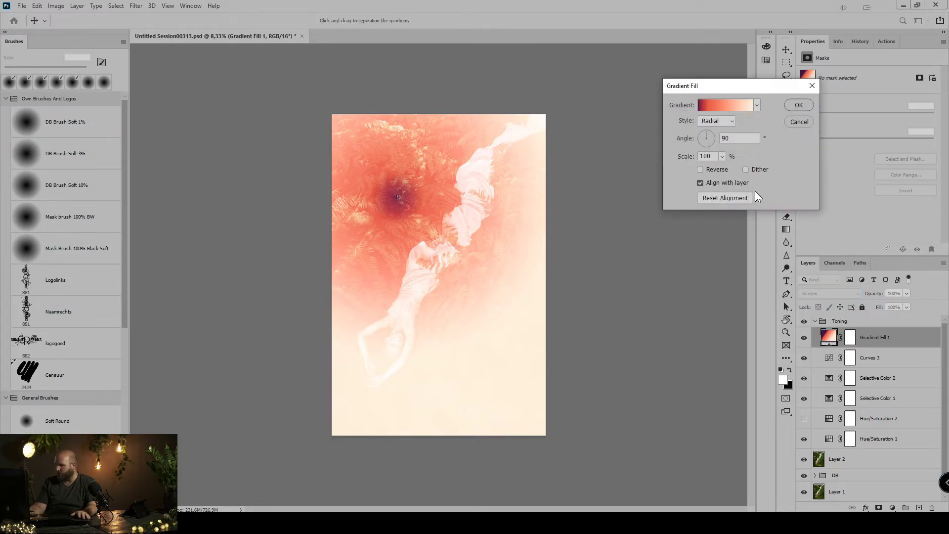
pyautogui.click(719, 173)
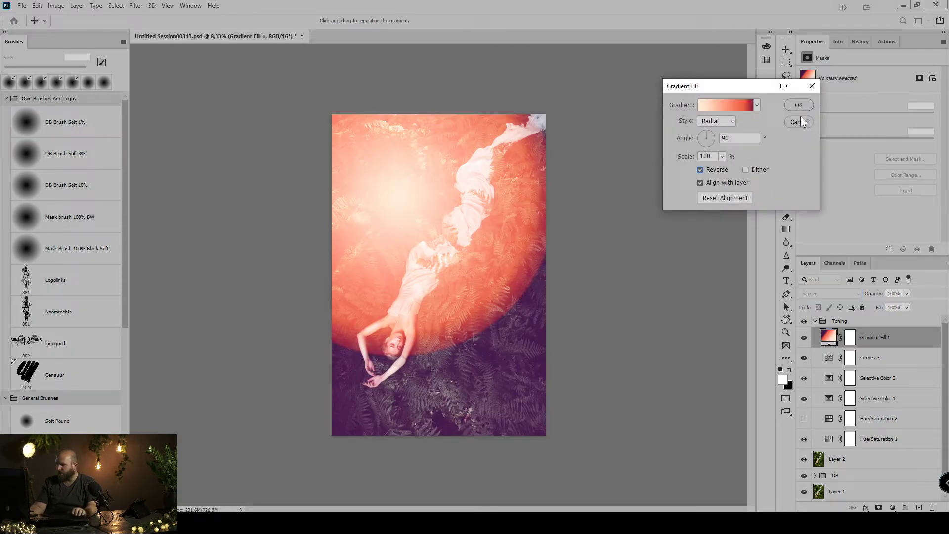
pyautogui.moveTo(375, 211); pyautogui.dragTo(292, 51)
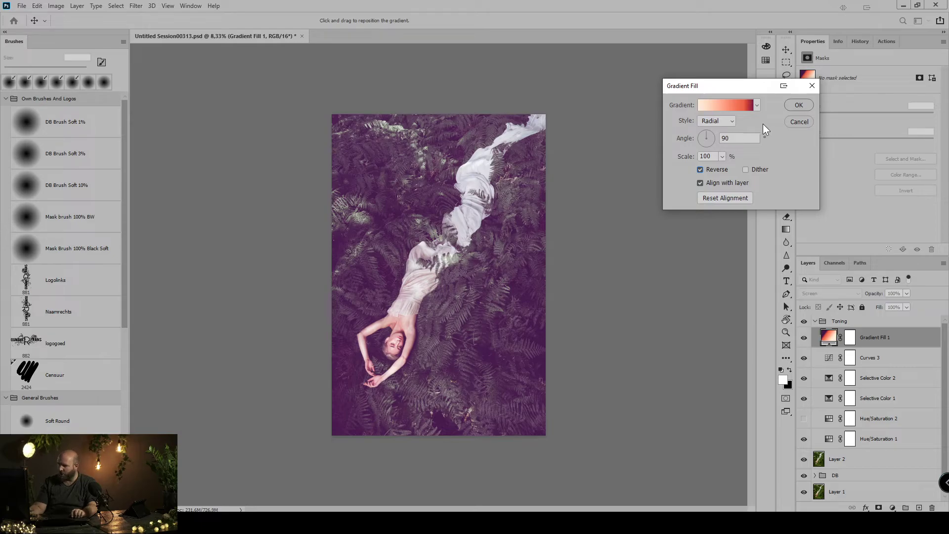
pyautogui.click(800, 105)
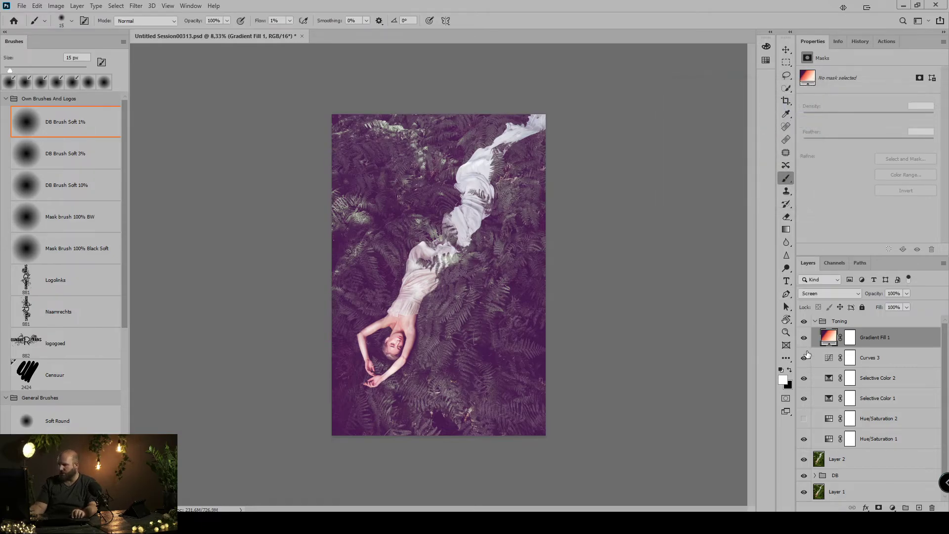
# Compare the photo with and without Gradient Fill 1, and leave that layer hidden
pyautogui.click(804, 338)
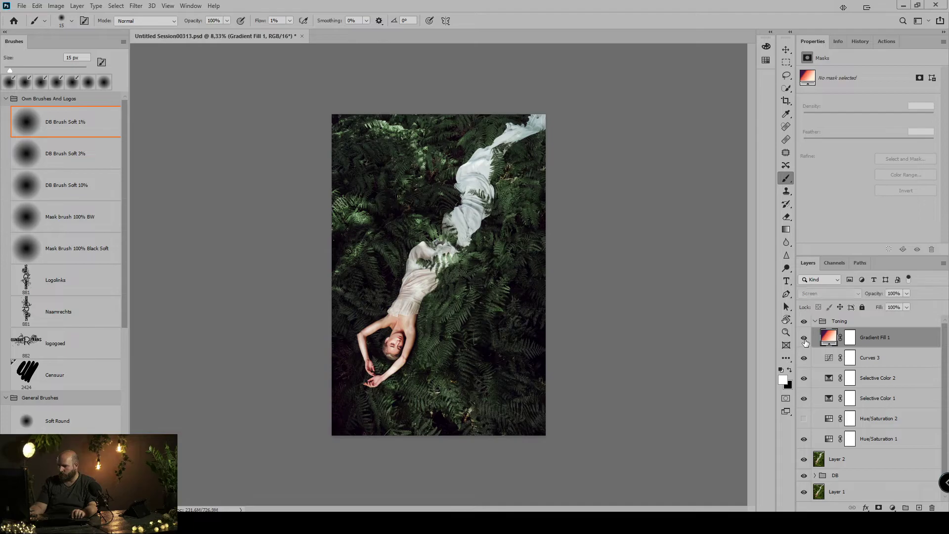
pyautogui.click(804, 338)
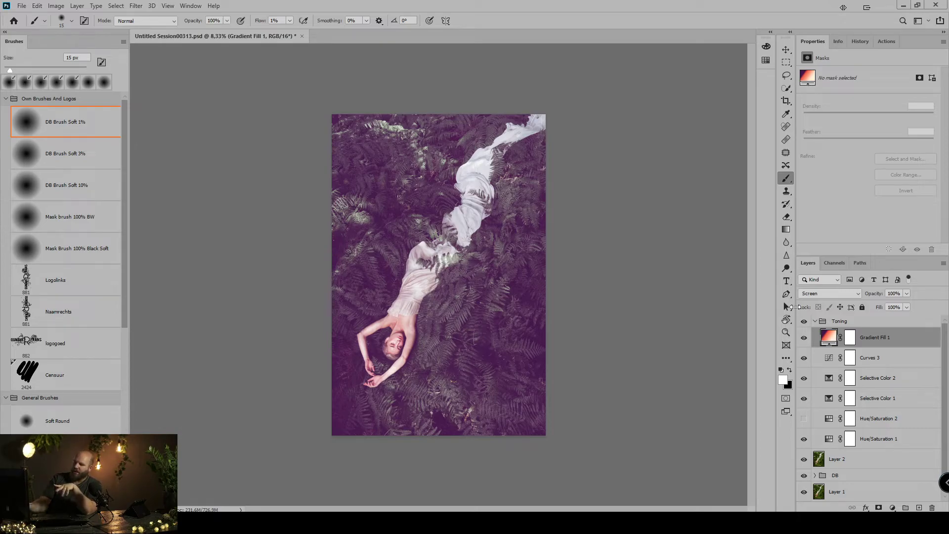
pyautogui.click(804, 340)
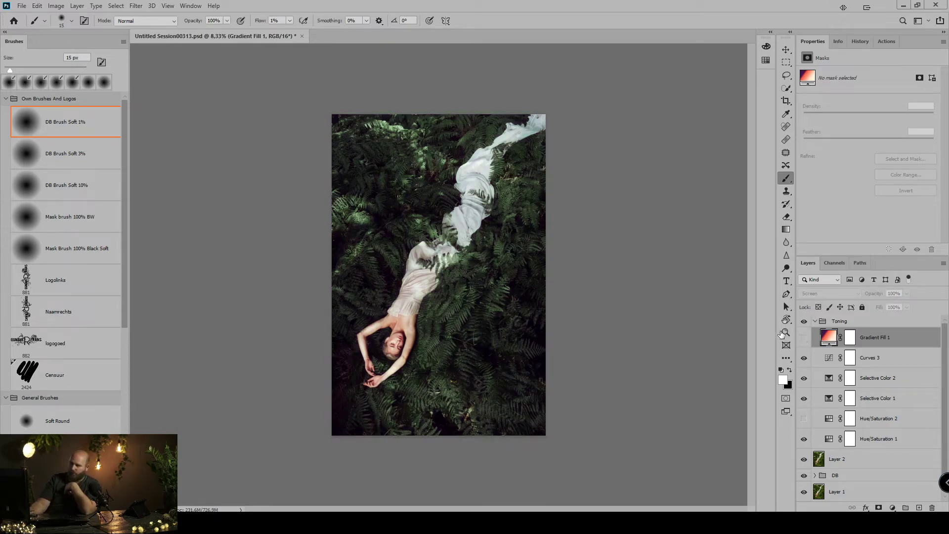
# Add another Gradient Fill layer above Gradient Fill 1 and set the color-to-transparent gradient's first color stop to orange ff8706
pyautogui.click(892, 508)
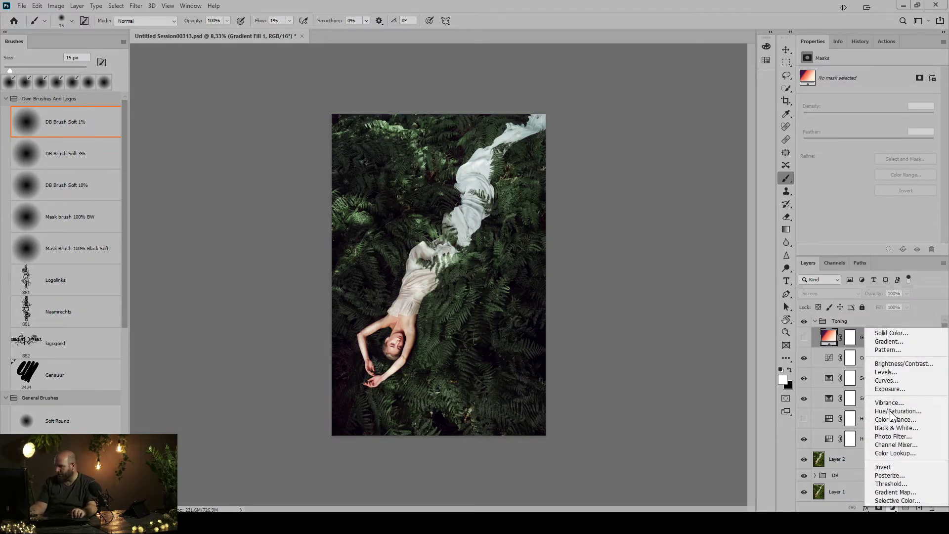
pyautogui.click(889, 342)
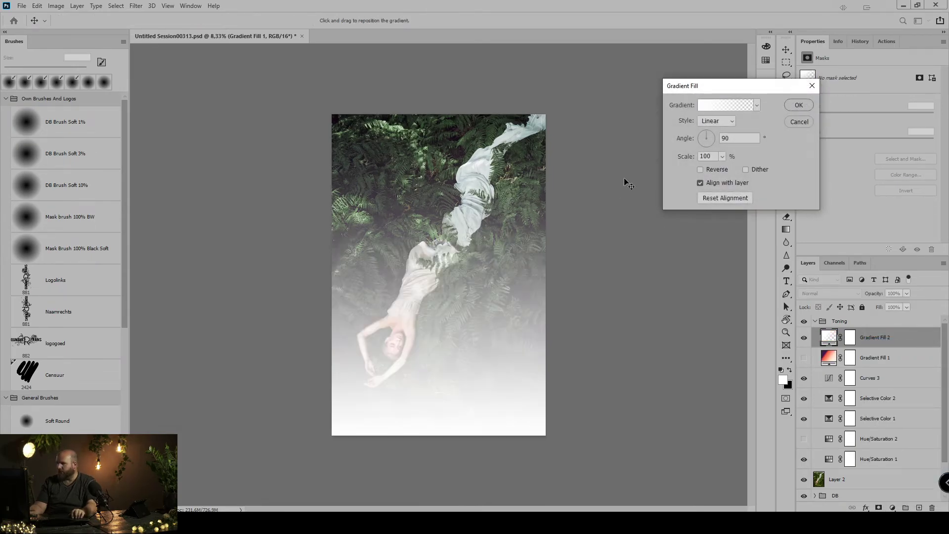
pyautogui.click(712, 105)
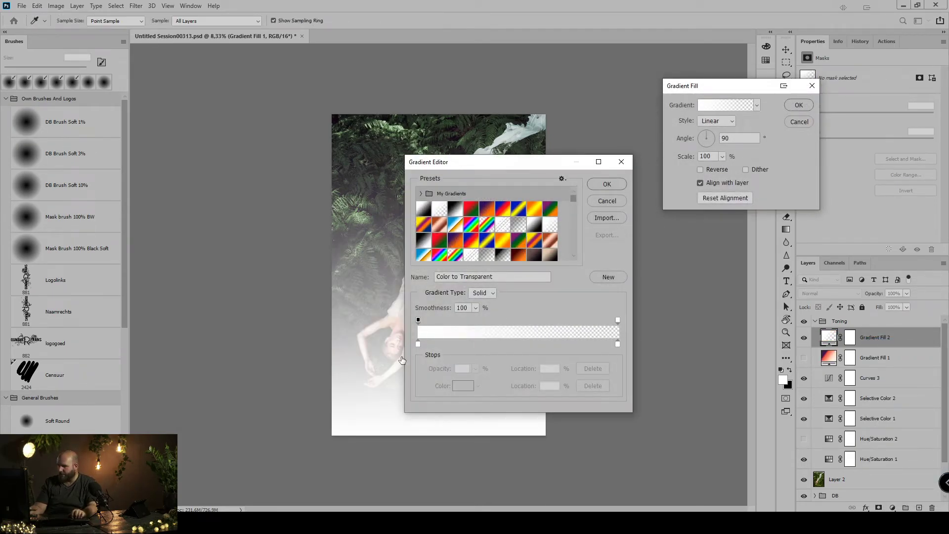
pyautogui.click(418, 345)
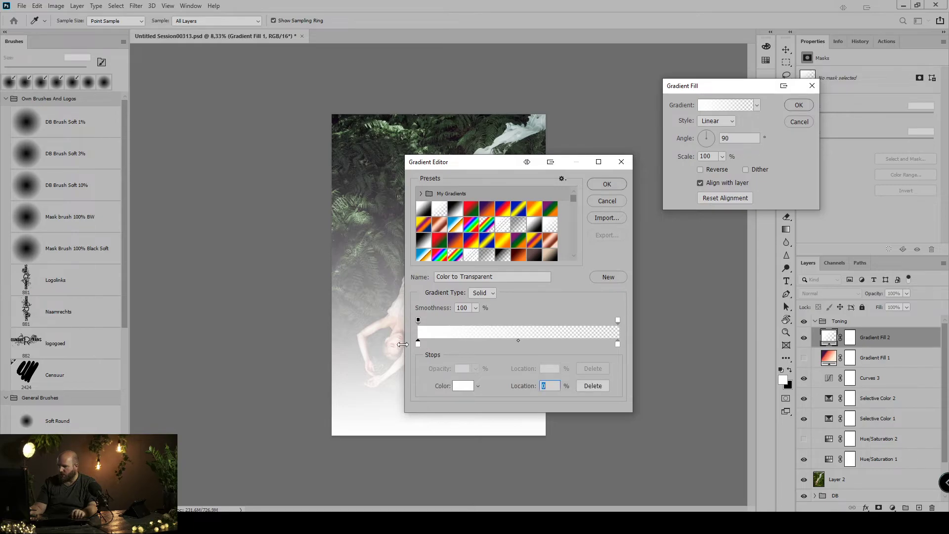
pyautogui.click(465, 386)
pyautogui.moveTo(781, 248); pyautogui.dragTo(781, 271)
pyautogui.moveTo(864, 143); pyautogui.dragTo(863, 148)
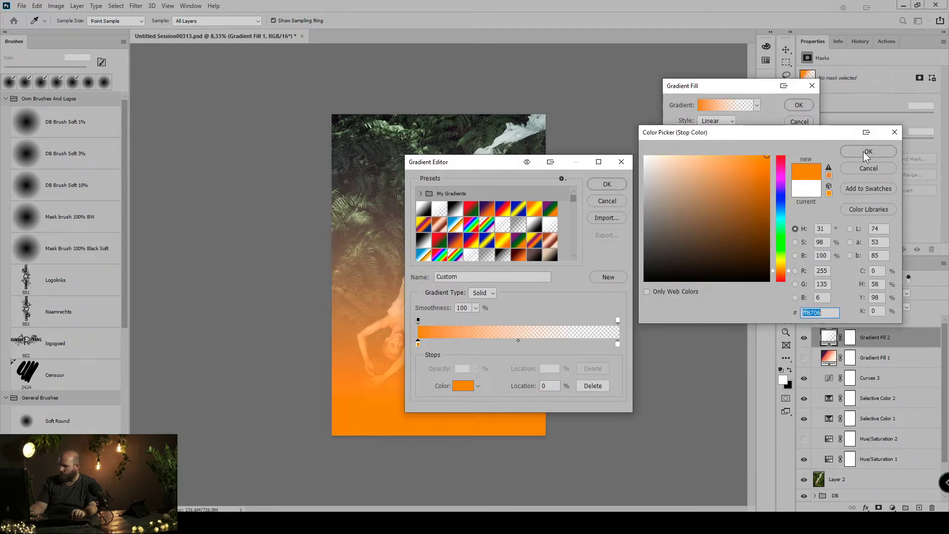
pyautogui.click(863, 152)
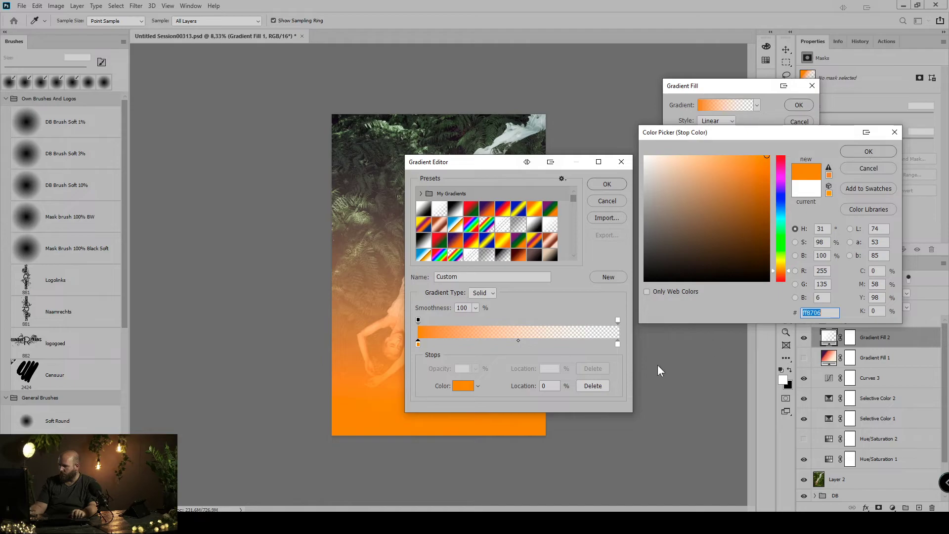
# Set the color stop at the gradient's transparent end to red ff1f14 and accept the edited gradient
pyautogui.click(618, 345)
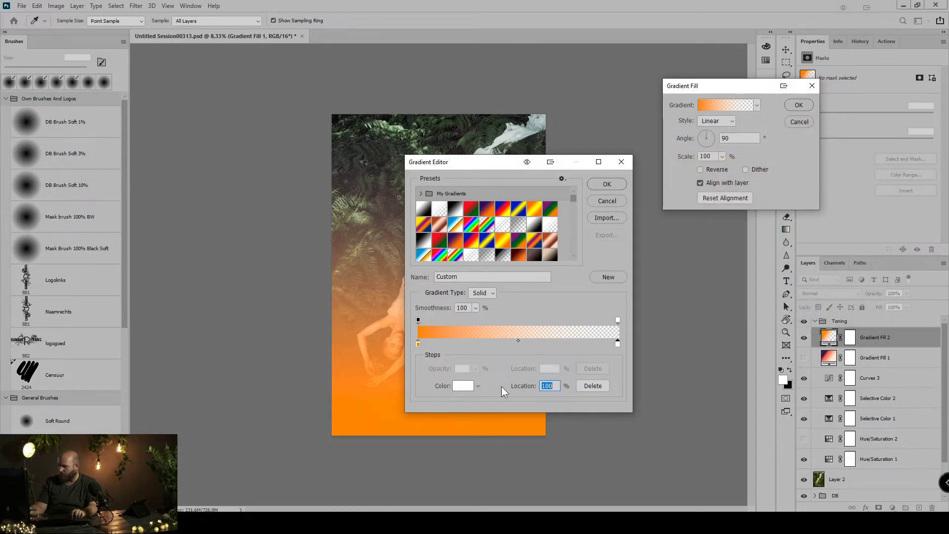
pyautogui.click(464, 386)
pyautogui.moveTo(782, 267); pyautogui.dragTo(784, 280)
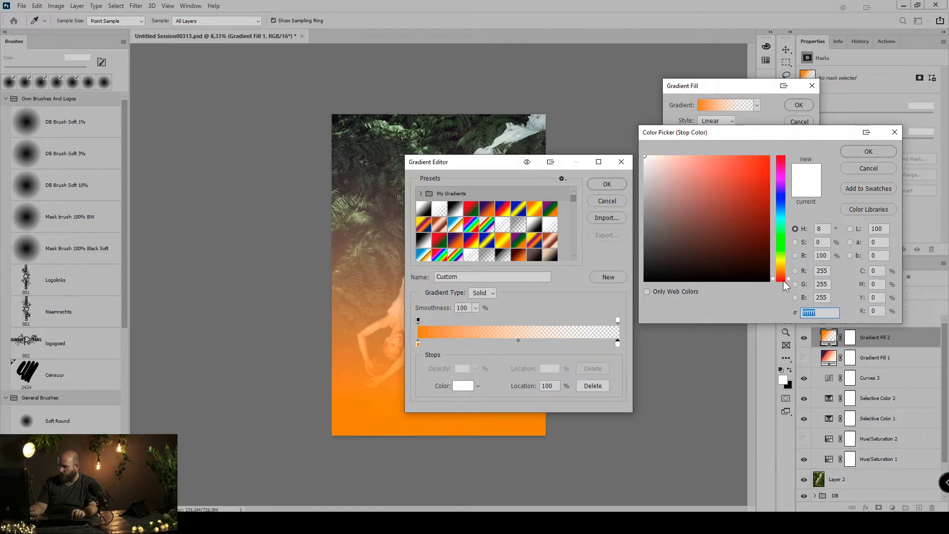
pyautogui.moveTo(759, 183); pyautogui.dragTo(761, 138)
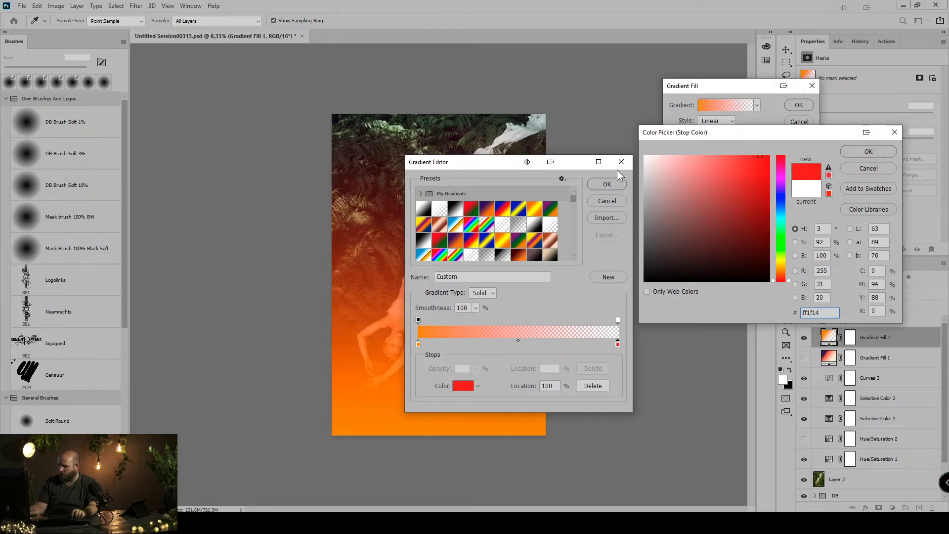
pyautogui.click(610, 184)
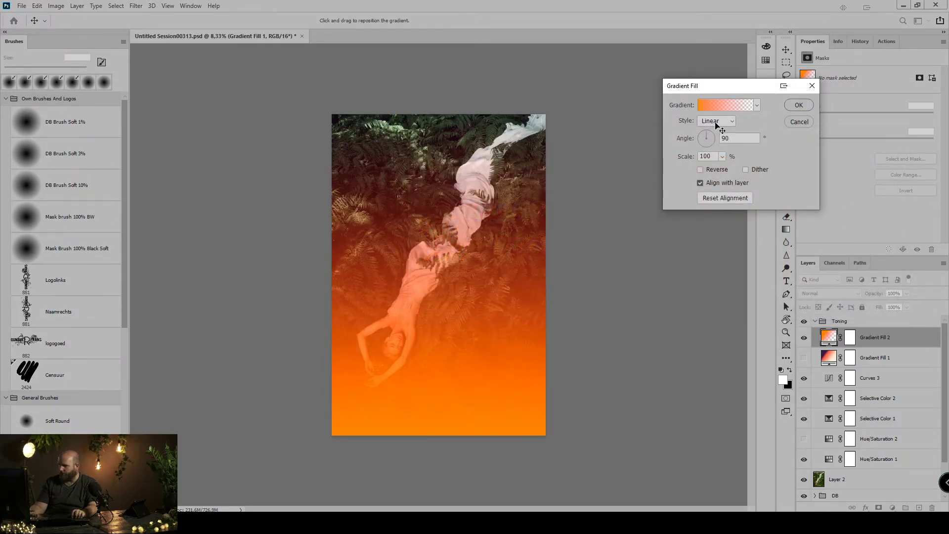
# Make the orange-to-red gradient fill Radial, center it near the photo's upper-left corner, and accept it
pyautogui.click(716, 122)
pyautogui.click(709, 139)
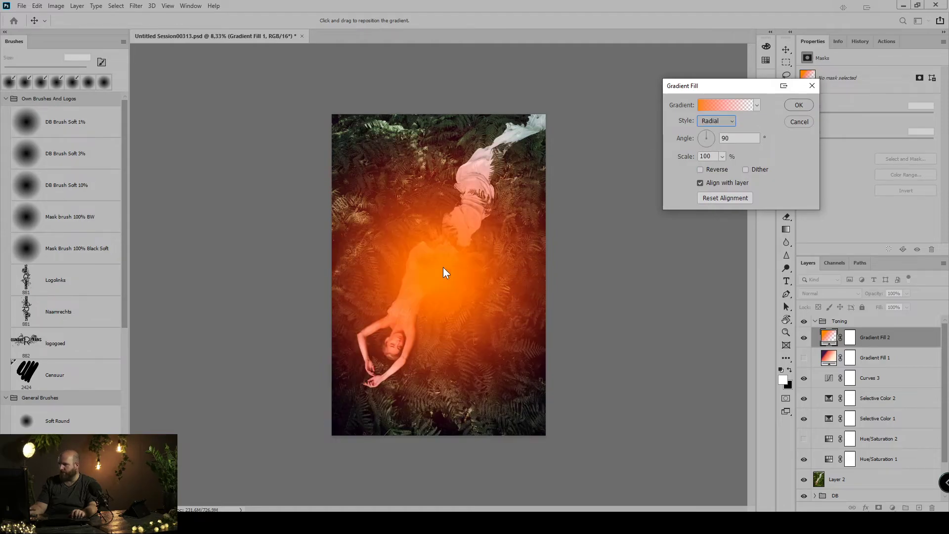
pyautogui.moveTo(426, 291); pyautogui.dragTo(328, 157)
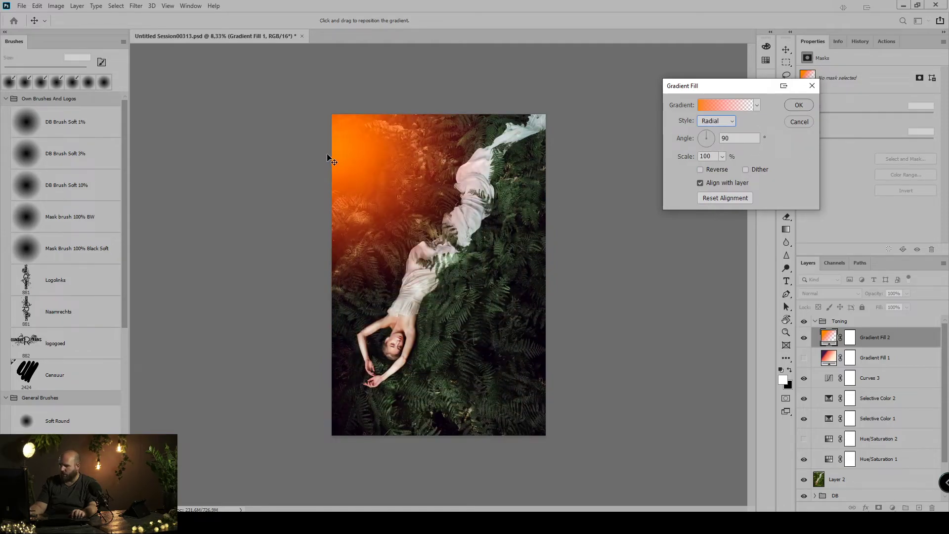
pyautogui.click(800, 106)
# Set Gradient Fill 2's blend mode to Screen and compare the photo with and without it, leaving it visible
pyautogui.click(831, 293)
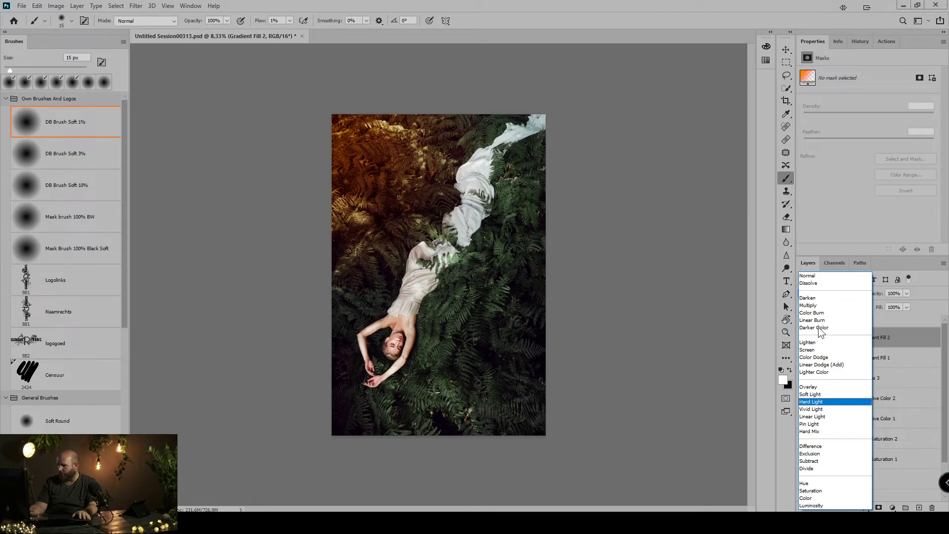
pyautogui.click(814, 352)
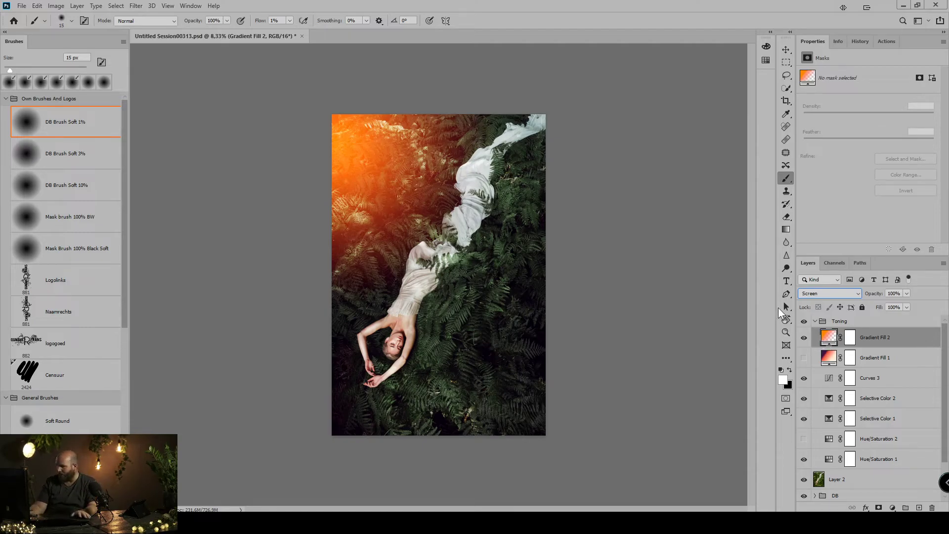
pyautogui.click(804, 337)
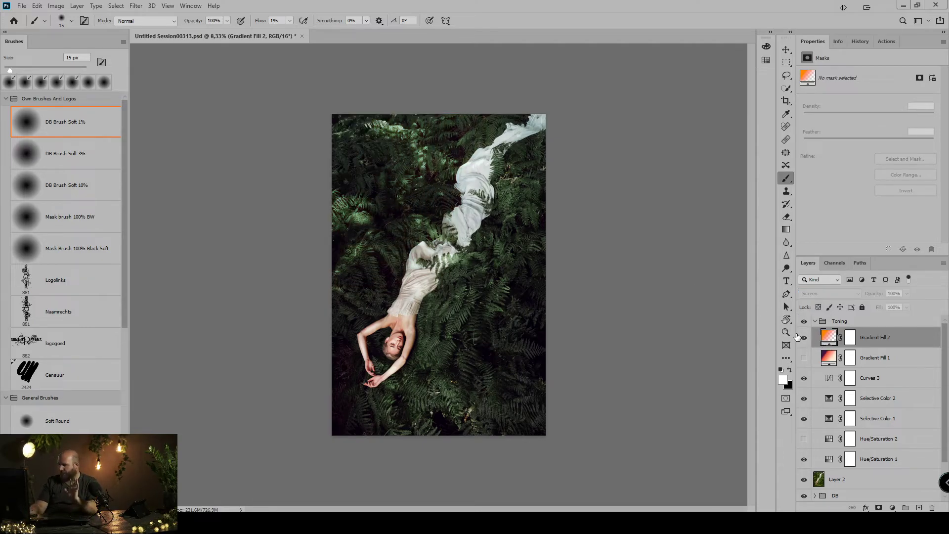
pyautogui.click(804, 337)
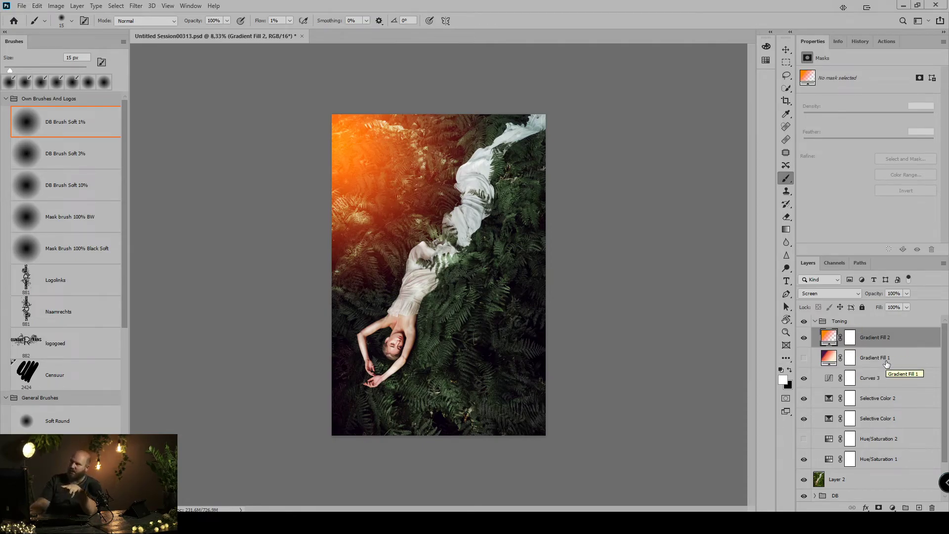
# Rasterize the Gradient Fill 2 layer
pyautogui.rightClick(873, 337)
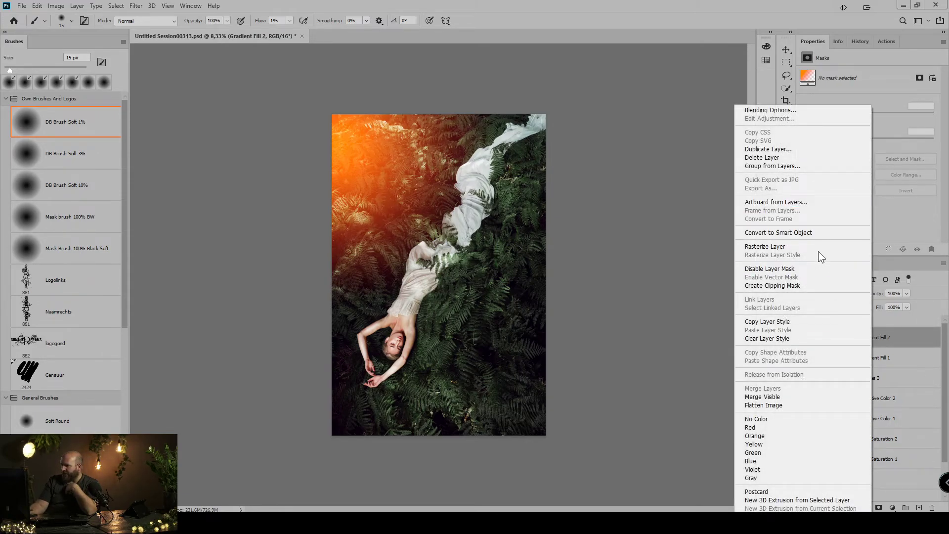
pyautogui.click(754, 248)
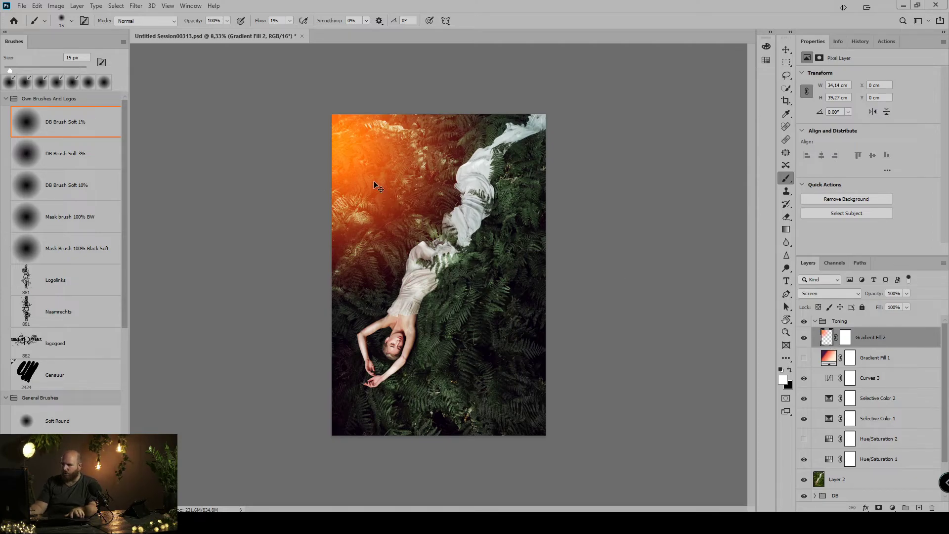
pyautogui.hotkey('ctrl', 't')
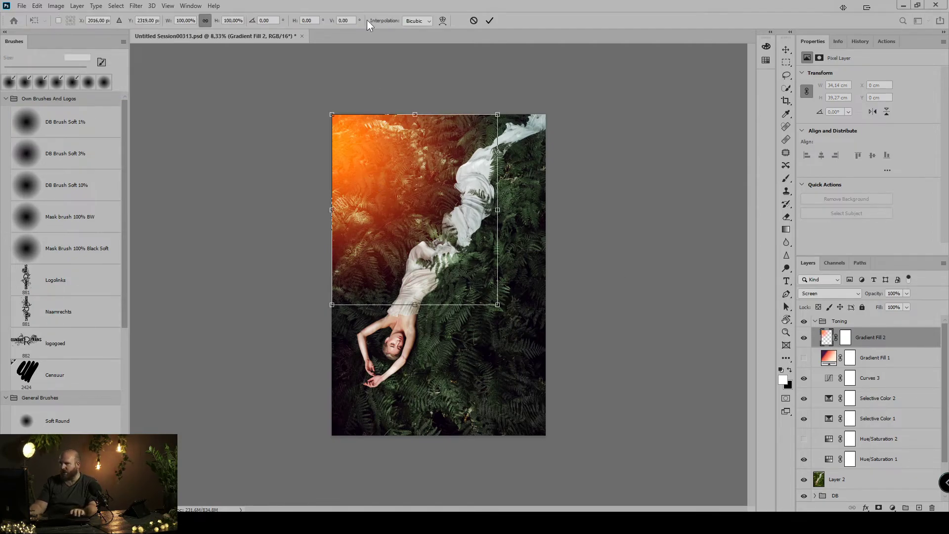
pyautogui.click(438, 20)
pyautogui.moveTo(396, 150)
pyautogui.mouseDown()
pyautogui.moveTo(447, 197)
pyautogui.moveTo(395, 149)
pyautogui.mouseUp()
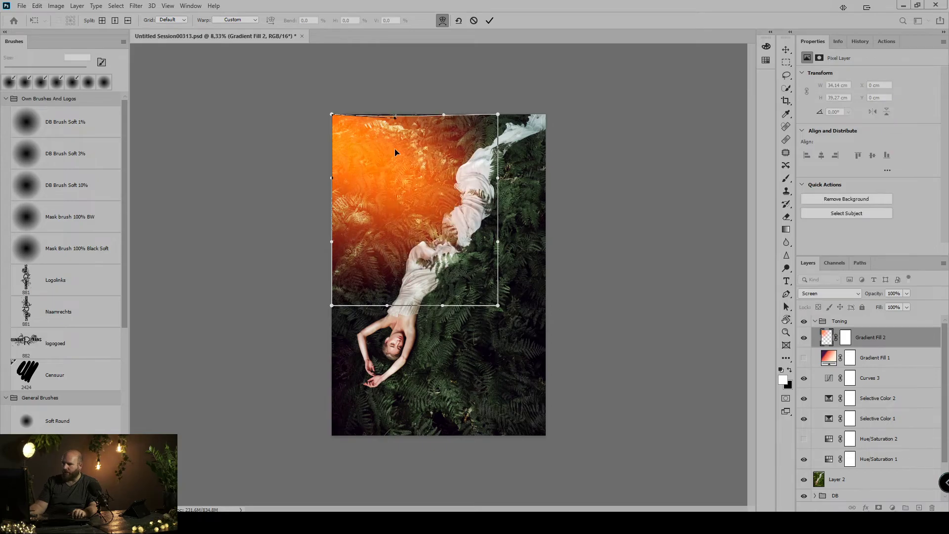
pyautogui.moveTo(473, 239); pyautogui.dragTo(600, 332)
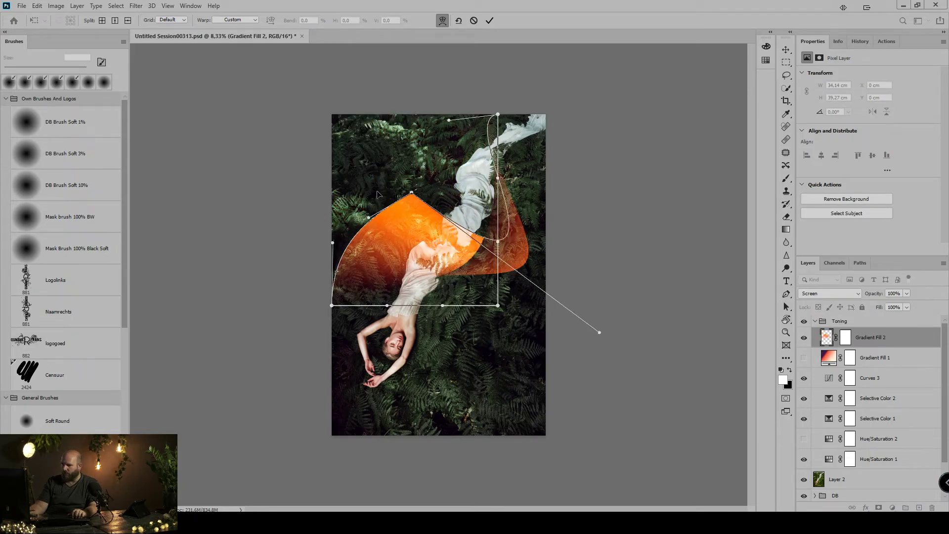
pyautogui.moveTo(348, 147); pyautogui.dragTo(382, 198)
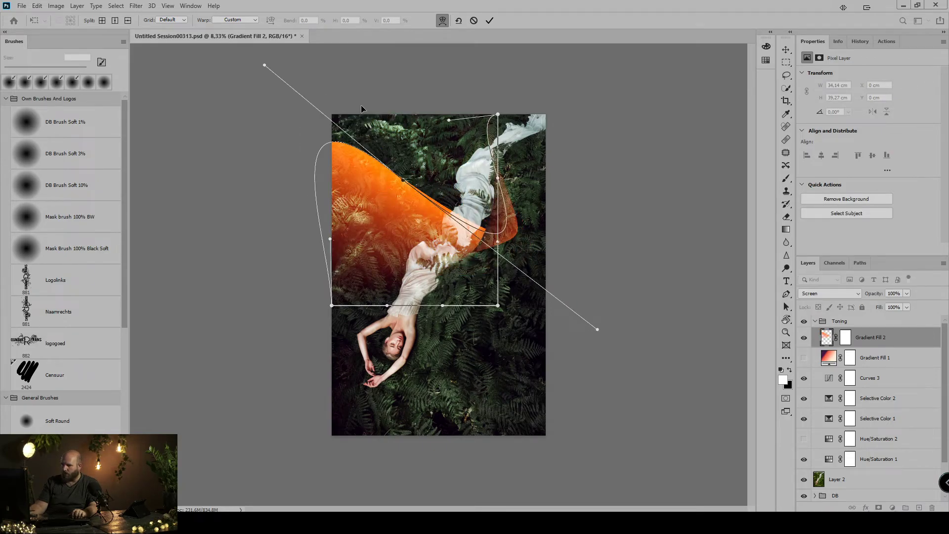
pyautogui.moveTo(362, 105); pyautogui.dragTo(361, 101)
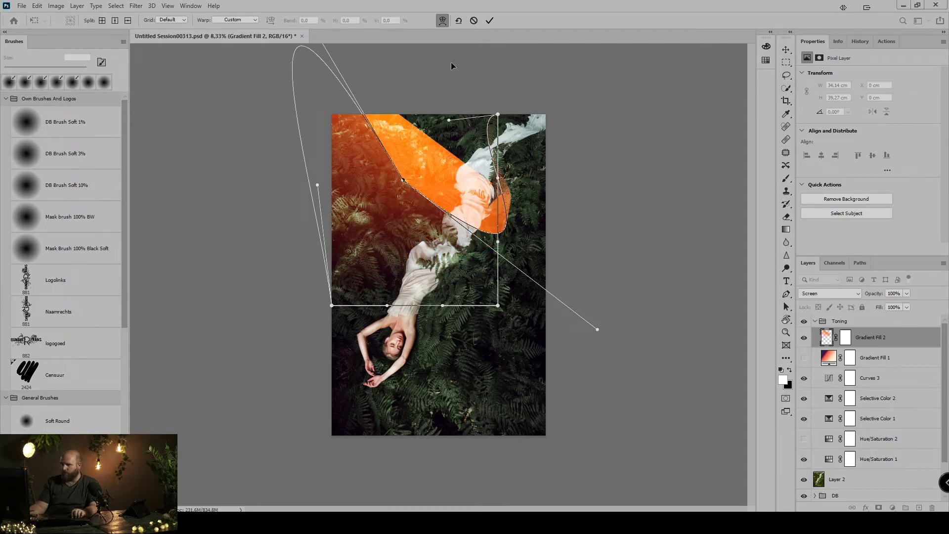
pyautogui.click(475, 21)
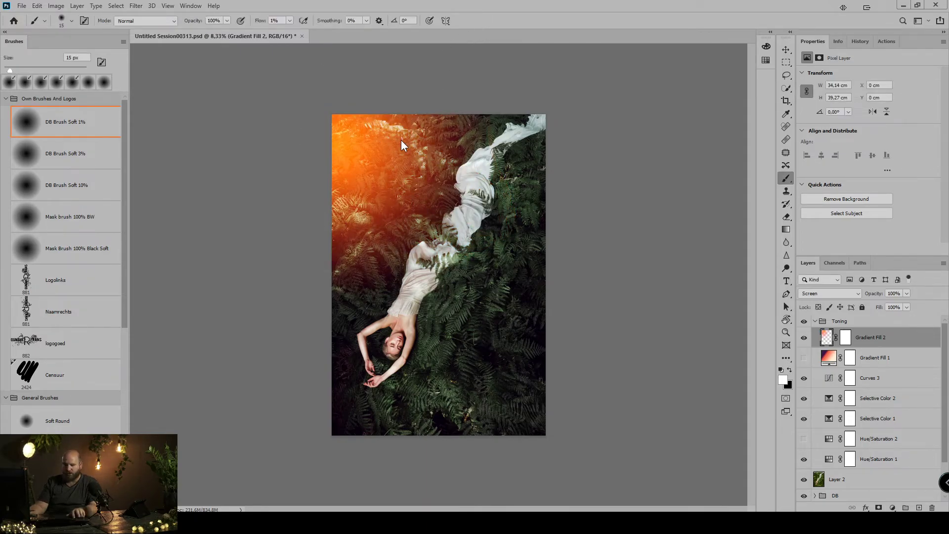
# Warp the Gradient Fill 2 glow slightly outward along its upper and left edges and accept the transformation
pyautogui.hotkey('ctrl', 't')
pyautogui.click(443, 20)
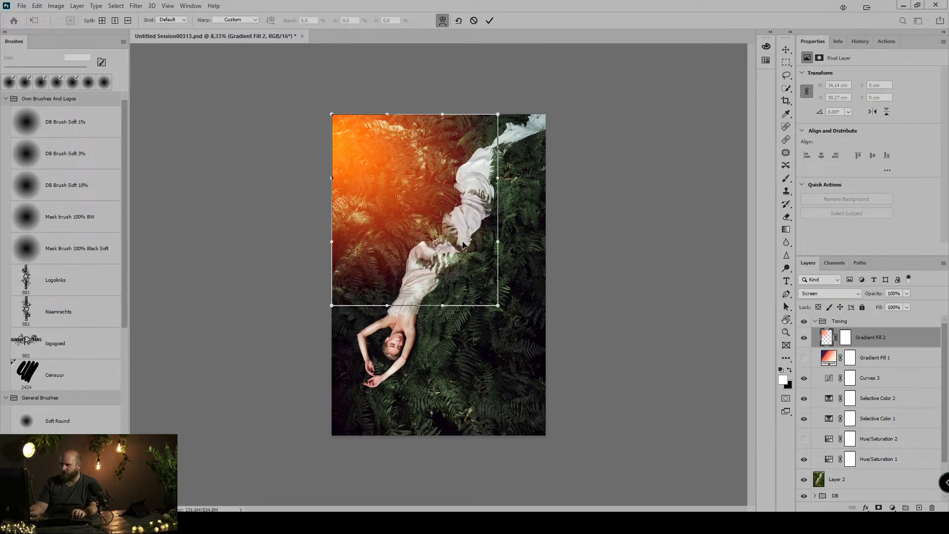
pyautogui.moveTo(446, 149); pyautogui.dragTo(447, 144)
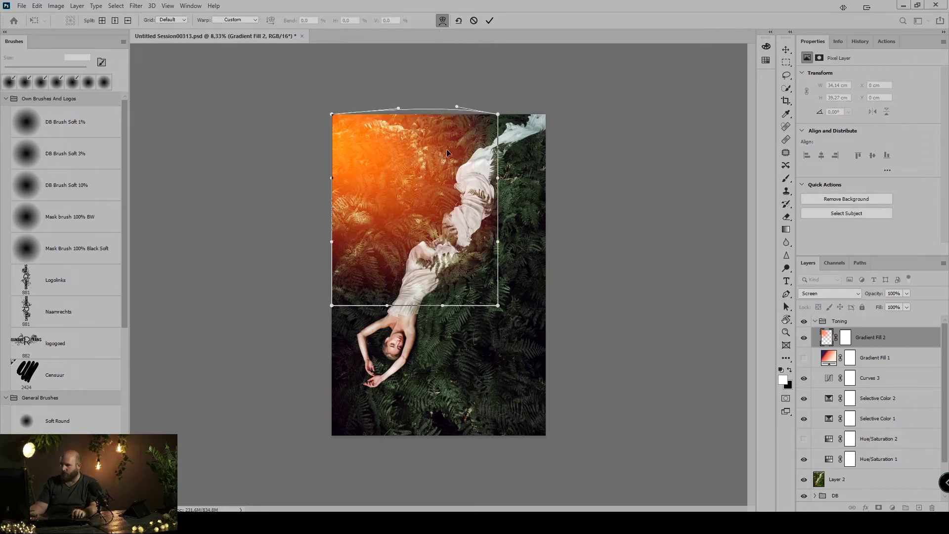
pyautogui.moveTo(382, 270); pyautogui.dragTo(382, 275)
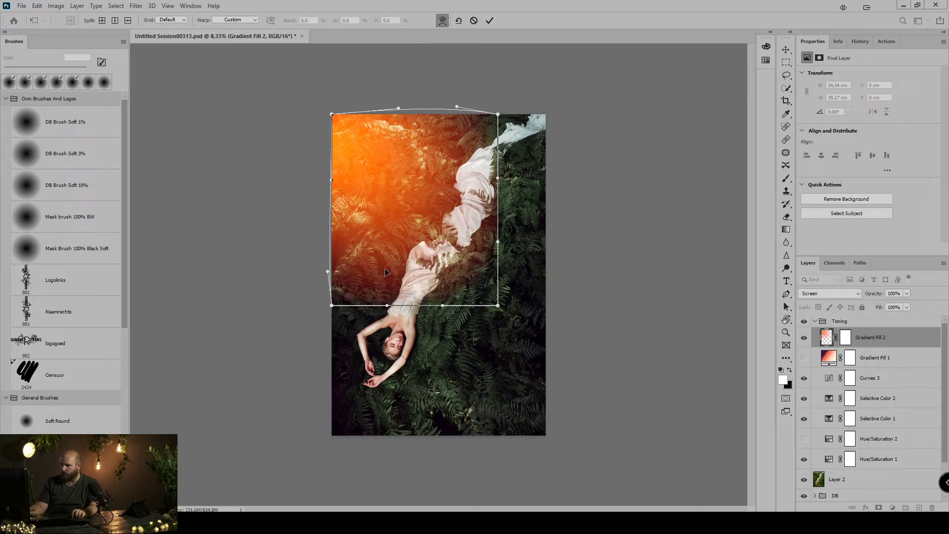
pyautogui.click(492, 22)
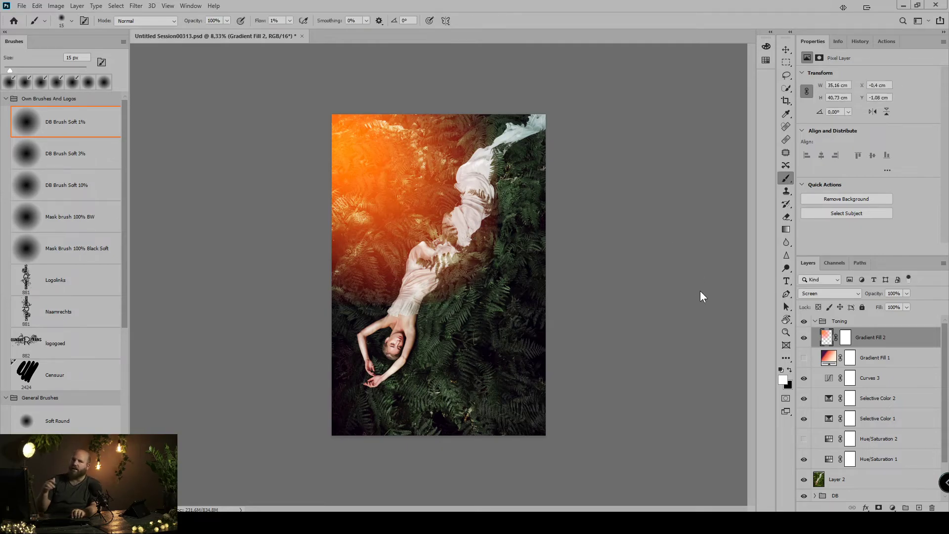
pyautogui.click(135, 6)
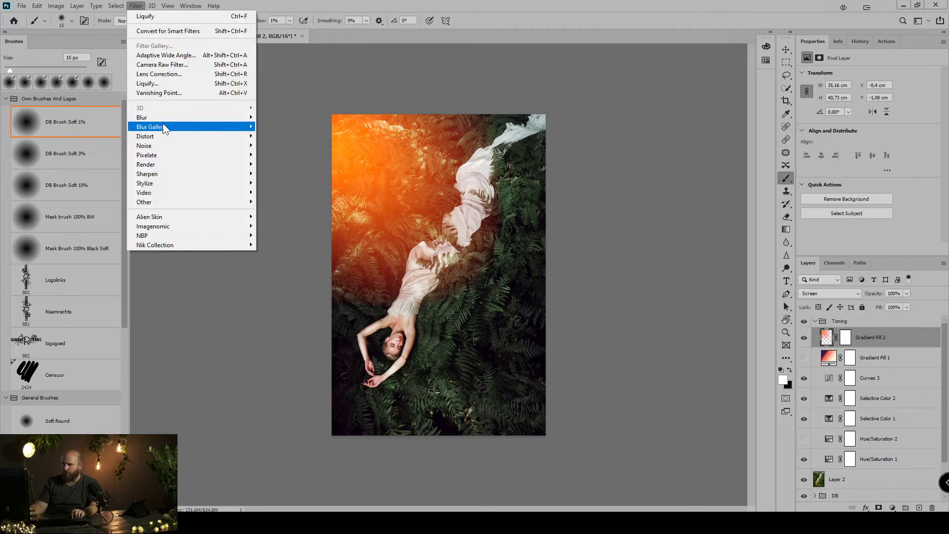
pyautogui.moveTo(164, 119)
pyautogui.click(286, 155)
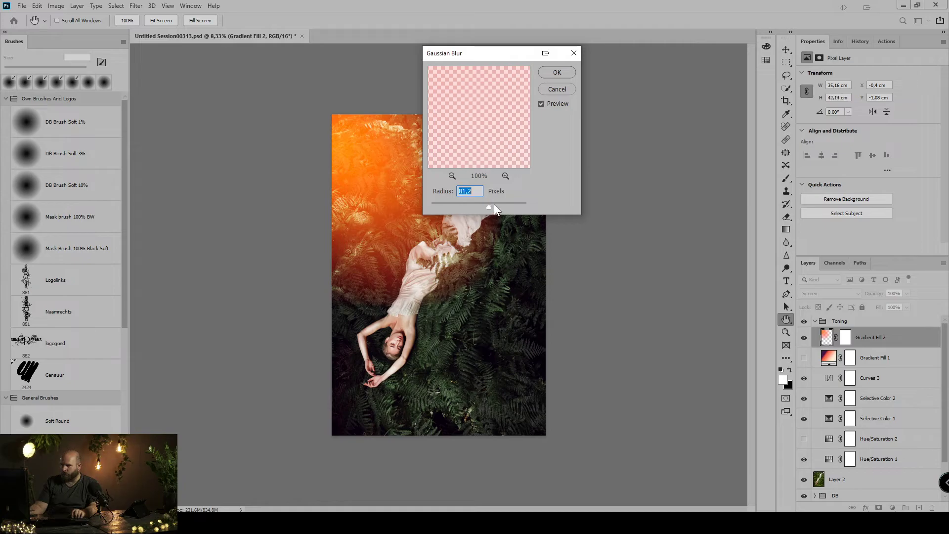
pyautogui.moveTo(494, 204); pyautogui.dragTo(613, 75)
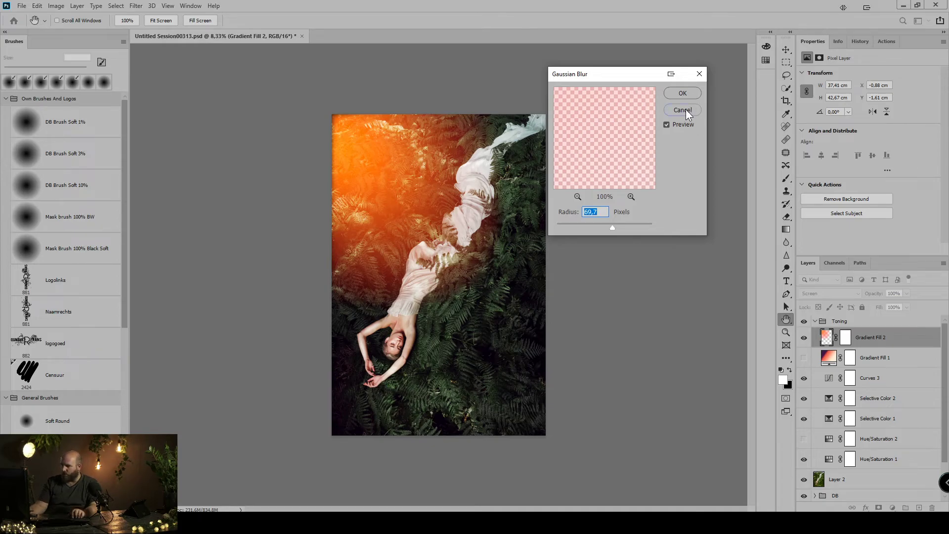
pyautogui.click(686, 109)
pyautogui.press('b')
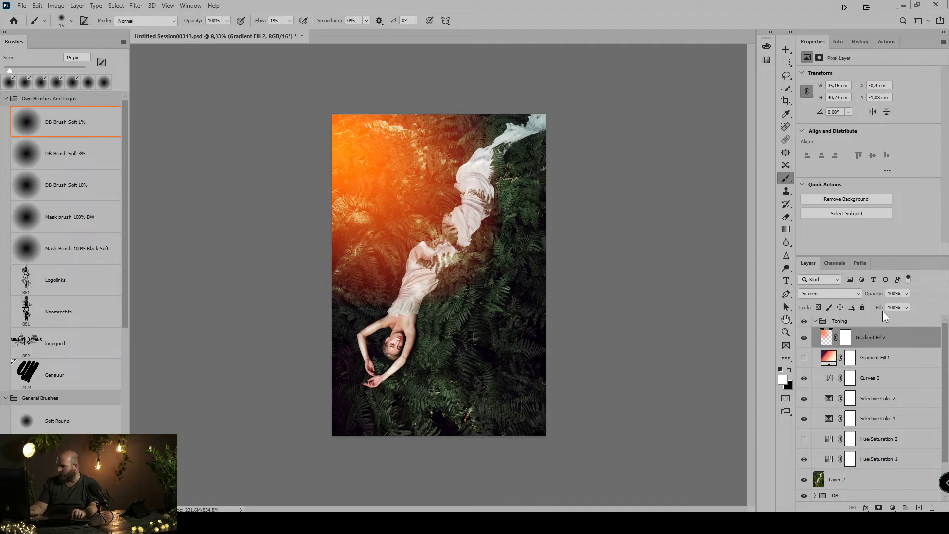
# Lower Gradient Fill 2's fill to 50% and flip the glow both horizontally and vertically
pyautogui.moveTo(883, 311)
pyautogui.mouseDown()
pyautogui.moveTo(837, 305)
pyautogui.moveTo(888, 309)
pyautogui.mouseUp()
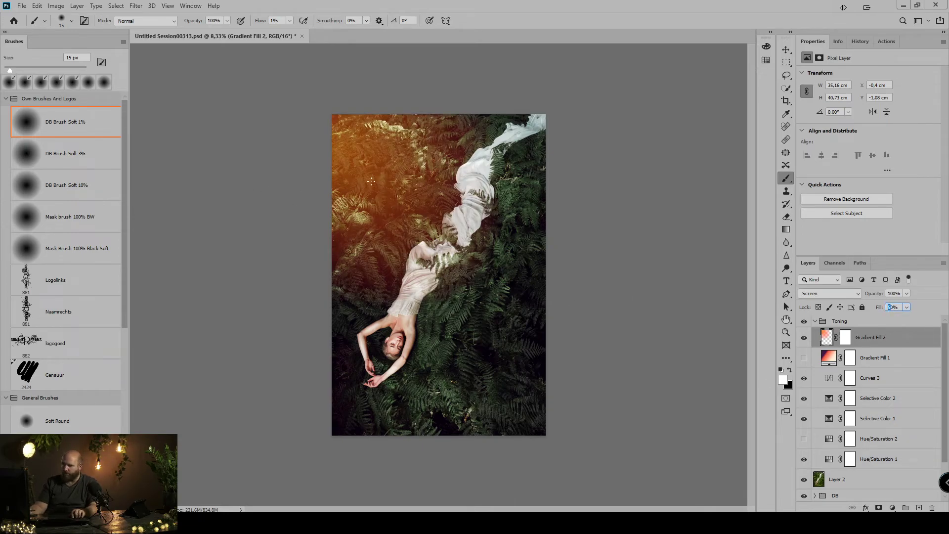
pyautogui.hotkey('ctrl', 't')
pyautogui.rightClick(388, 202)
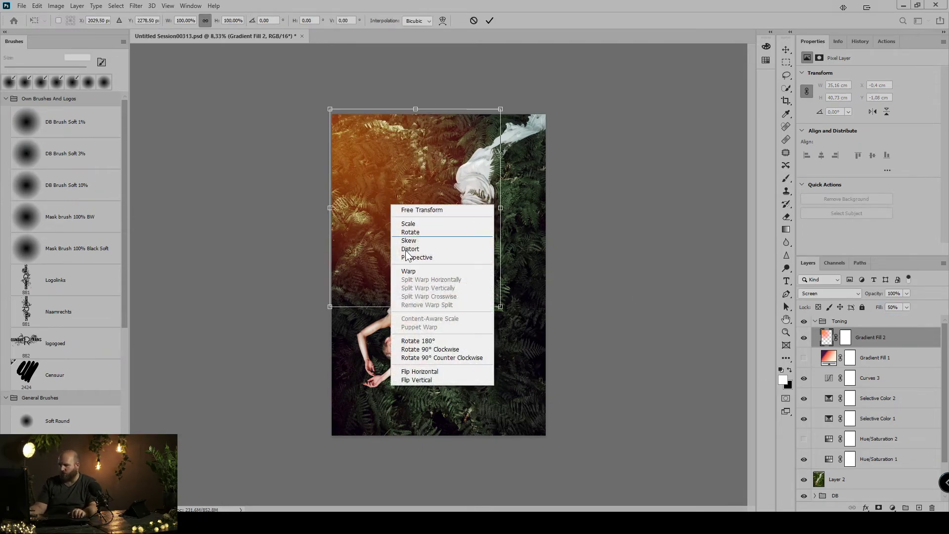
pyautogui.click(445, 375)
pyautogui.rightClick(436, 203)
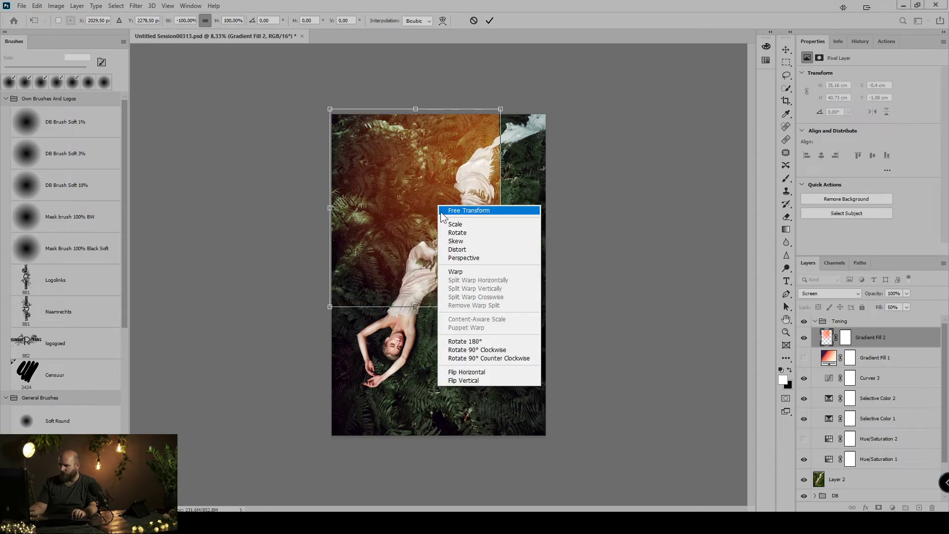
pyautogui.click(476, 379)
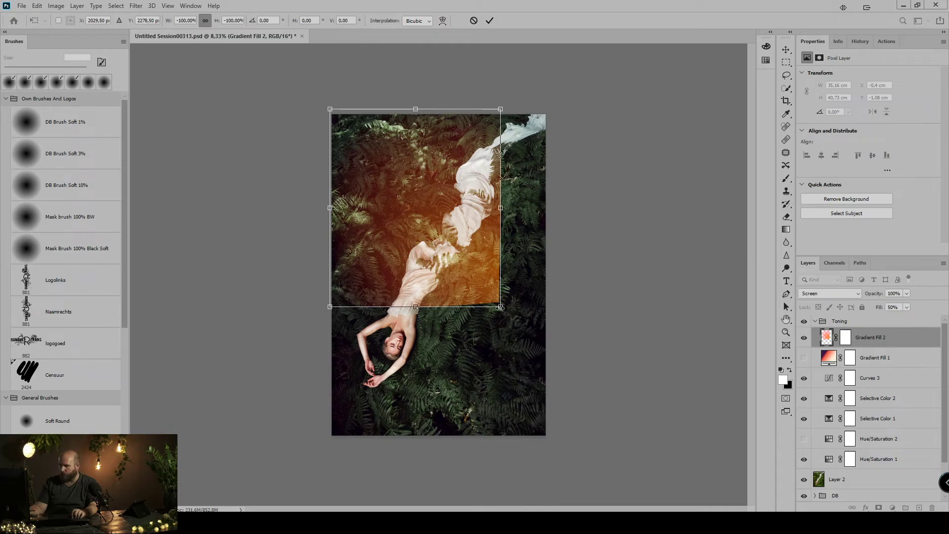
# Enlarge the flipped glow to about 60 × 69 cm toward the photo's lower-right corner, accept it, and compare the photo with and without it
pyautogui.moveTo(506, 341); pyautogui.dragTo(616, 462)
pyautogui.moveTo(544, 394)
pyautogui.mouseDown()
pyautogui.moveTo(531, 387)
pyautogui.moveTo(548, 396)
pyautogui.mouseUp()
pyautogui.press('Return')
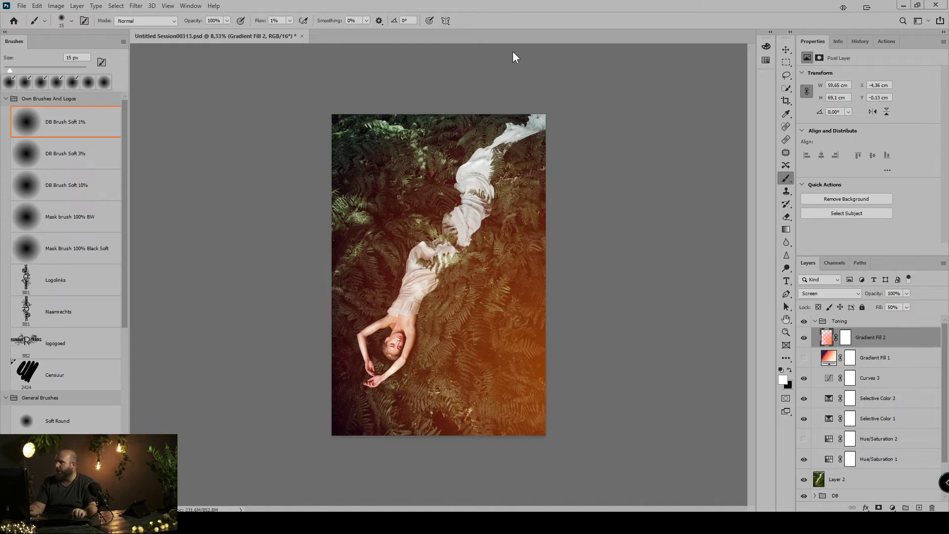
pyautogui.click(803, 338)
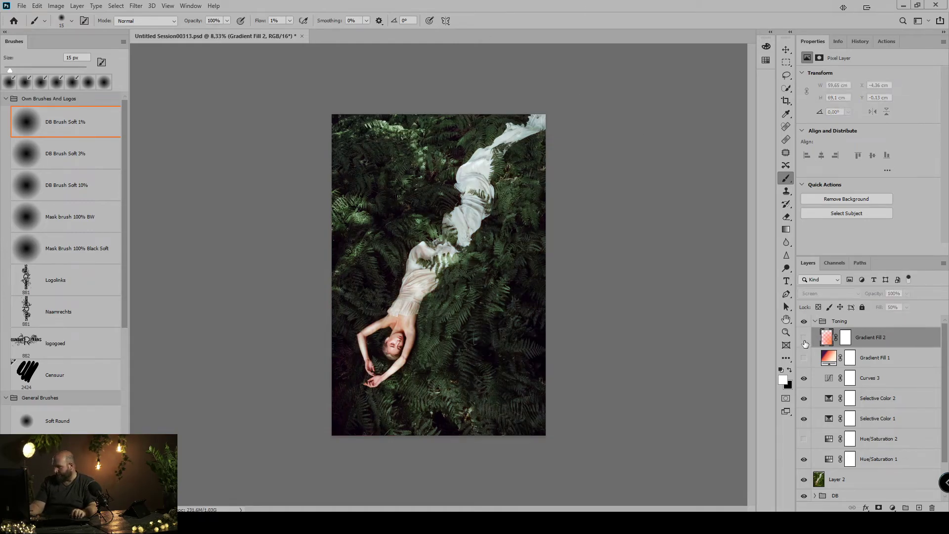
pyautogui.click(802, 337)
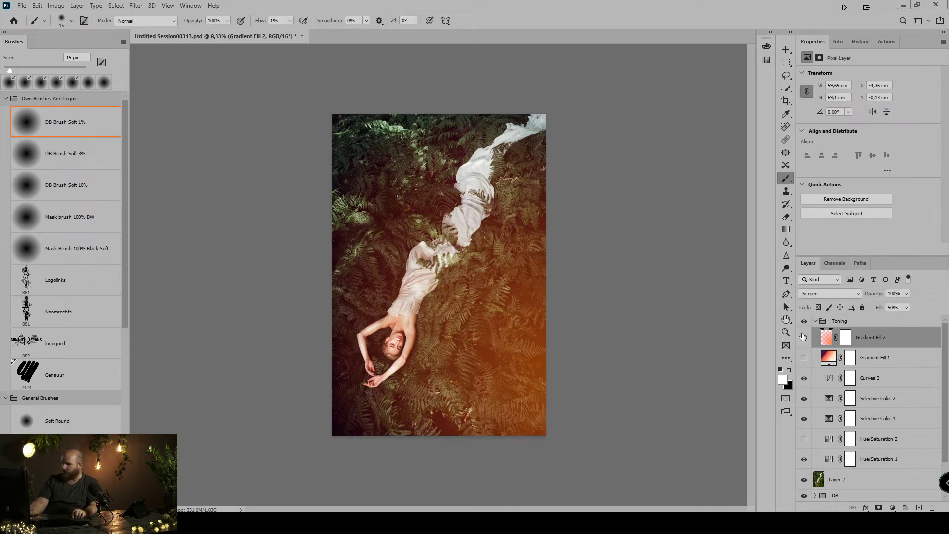
# Add a Curves adjustment layer above Gradient Fill 2 and move its black point to input 12, output 0
pyautogui.click(893, 508)
pyautogui.click(887, 384)
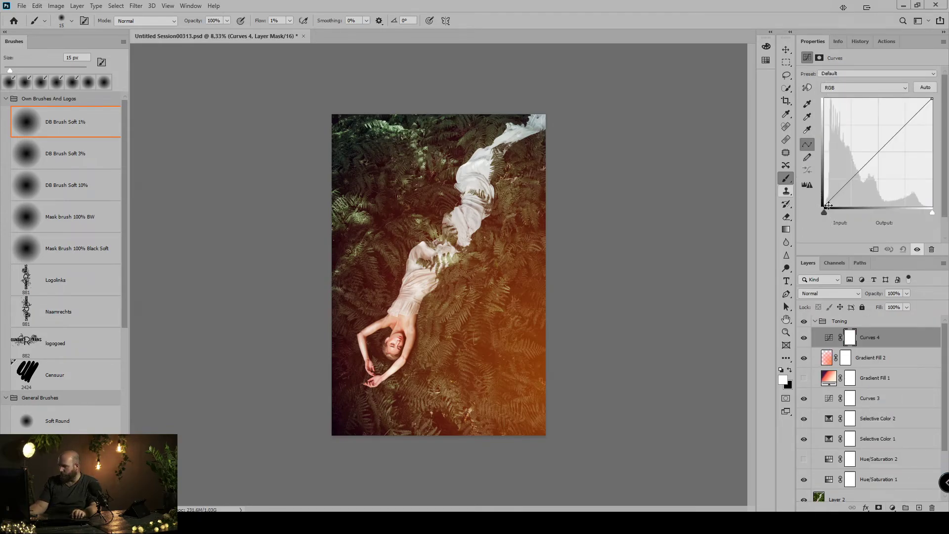
pyautogui.moveTo(829, 206)
pyautogui.mouseDown()
pyautogui.moveTo(845, 205)
pyautogui.moveTo(830, 207)
pyautogui.mouseUp()
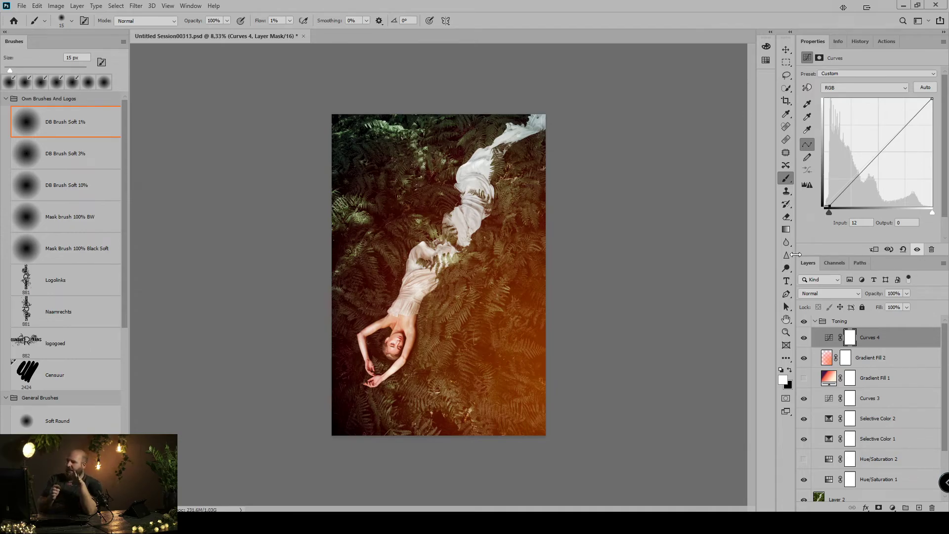
# Compare the edit with the original Background layer alone, leave the edited version showing, and save the document
pyautogui.scroll(-3, 884, 351)
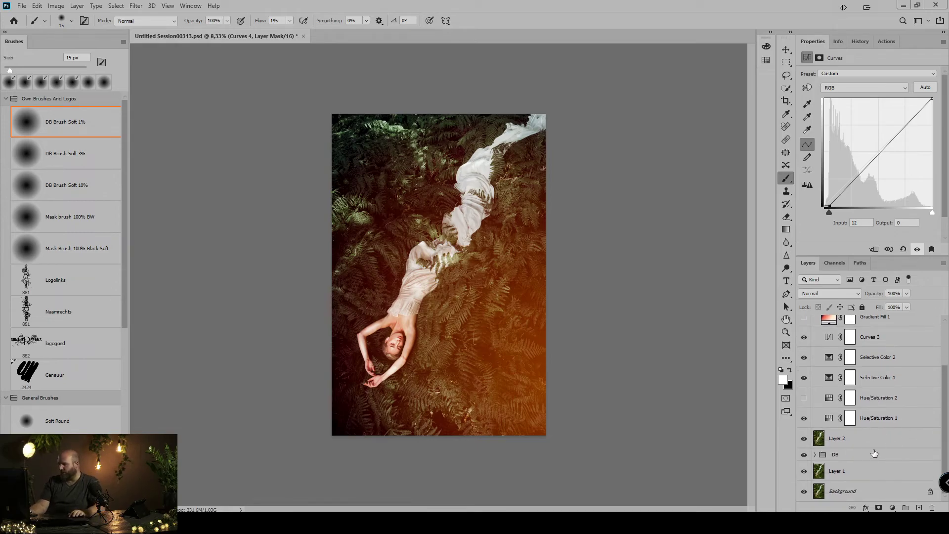
pyautogui.keyDown('alt'); pyautogui.click(806, 490); pyautogui.keyUp('alt')
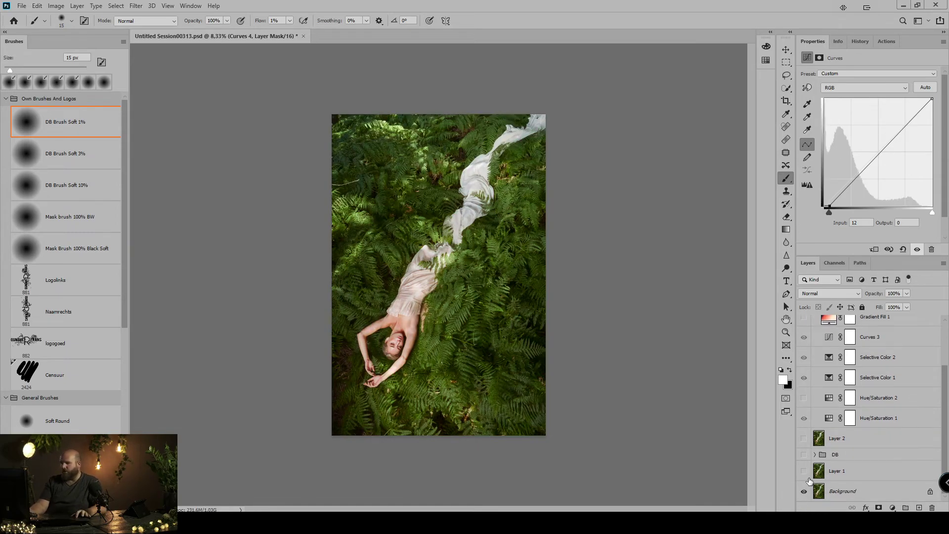
pyautogui.keyDown('alt'); pyautogui.click(808, 479); pyautogui.keyUp('alt')
pyautogui.keyDown('alt'); pyautogui.click(808, 478); pyautogui.keyUp('alt')
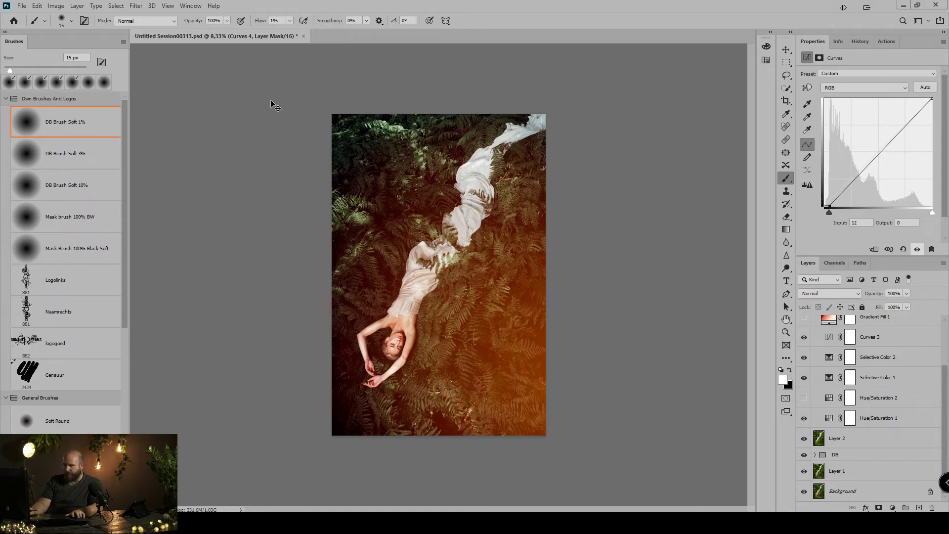
pyautogui.hotkey('ctrl', 's')
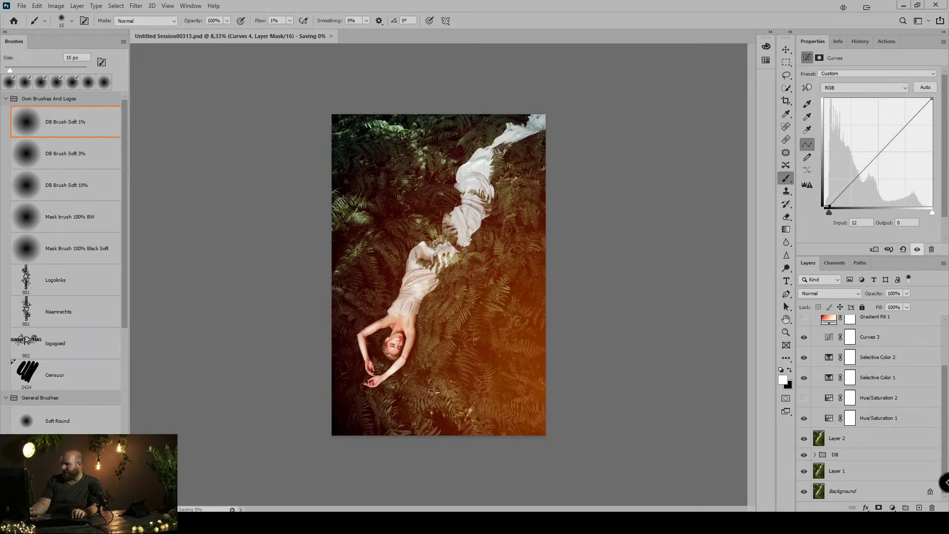
pyautogui.scroll(3, 849, 348)
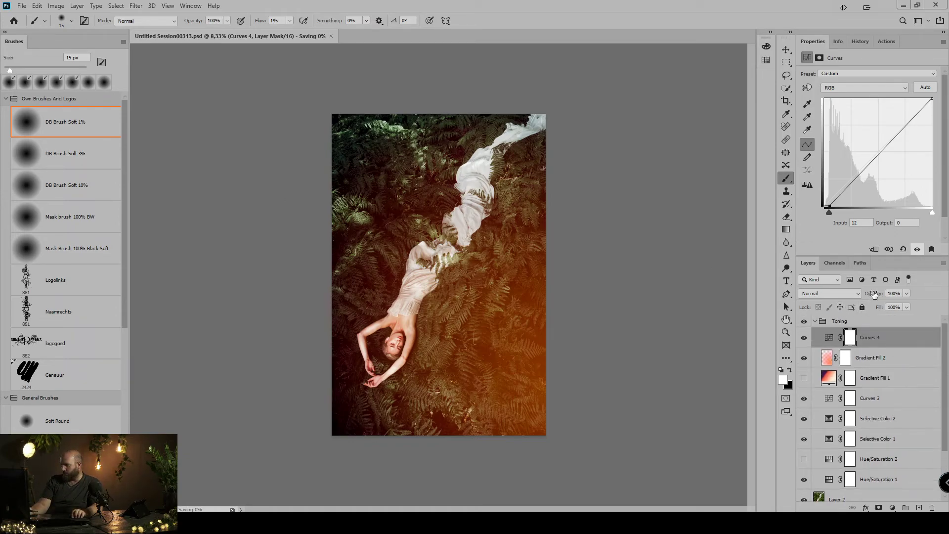
pyautogui.moveTo(873, 294)
pyautogui.mouseDown()
pyautogui.moveTo(842, 294)
pyautogui.moveTo(861, 292)
pyautogui.mouseUp()
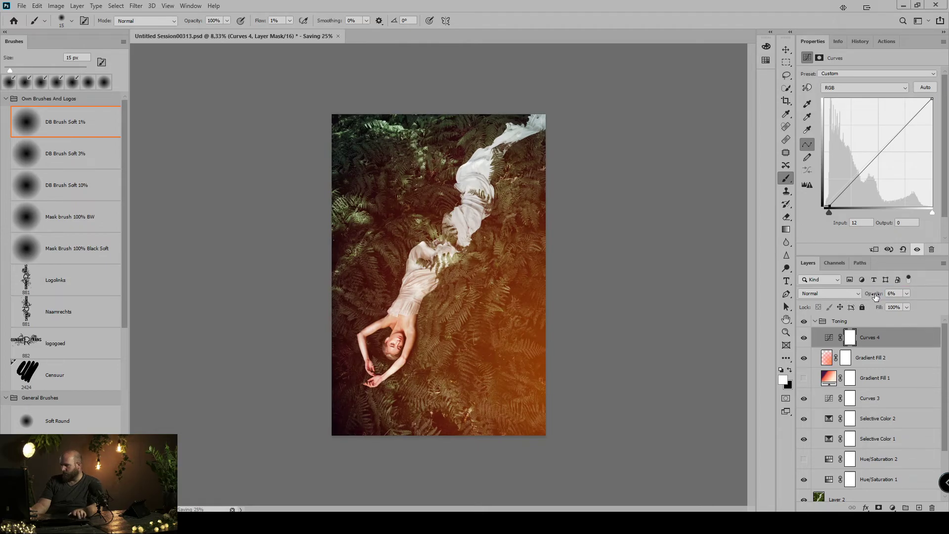
pyautogui.hotkey('ctrl', 'z')
pyautogui.hotkey('ctrl', 'z')
# Lower the Gradient Fill 2 layer's opacity to 54%
pyautogui.click(824, 360)
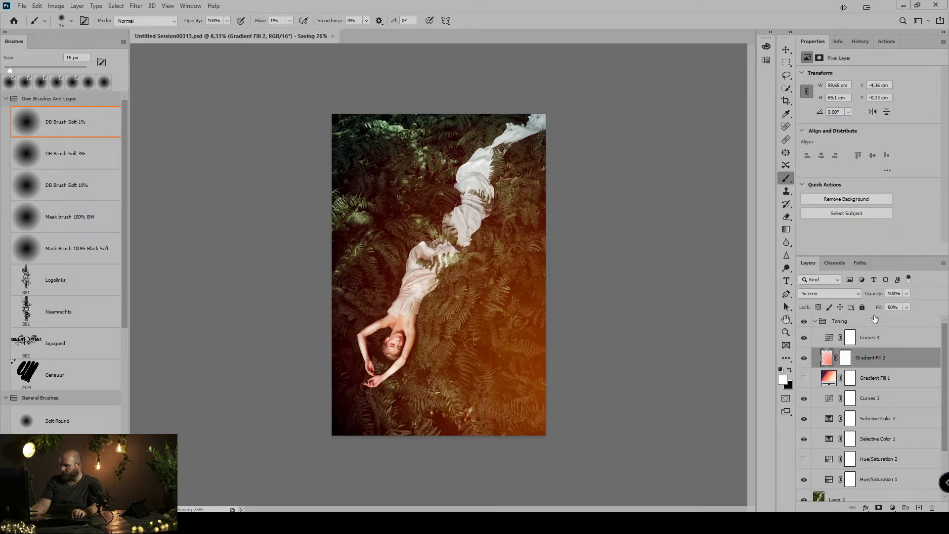
pyautogui.moveTo(877, 294); pyautogui.dragTo(854, 295)
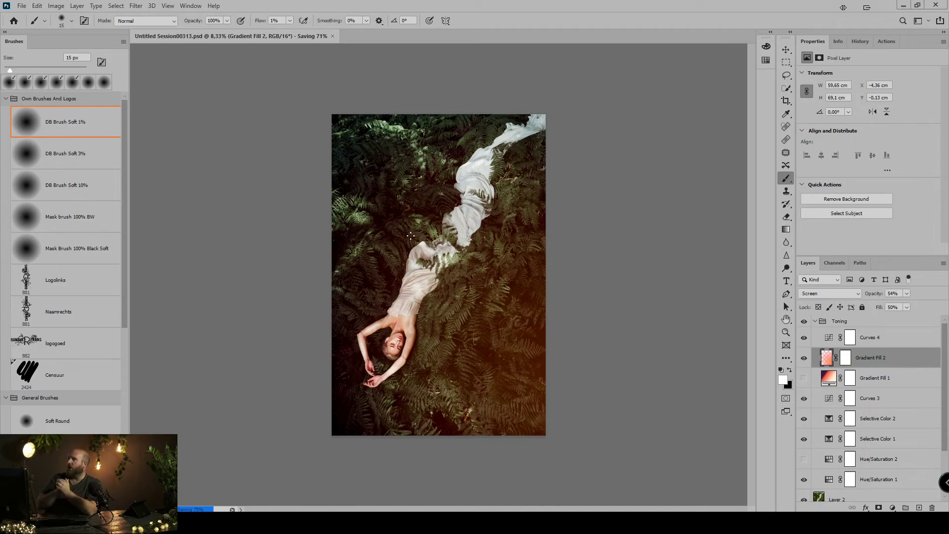
# Display the available actions and open the Lumenzia extension, collapsing it after a look
pyautogui.click(886, 43)
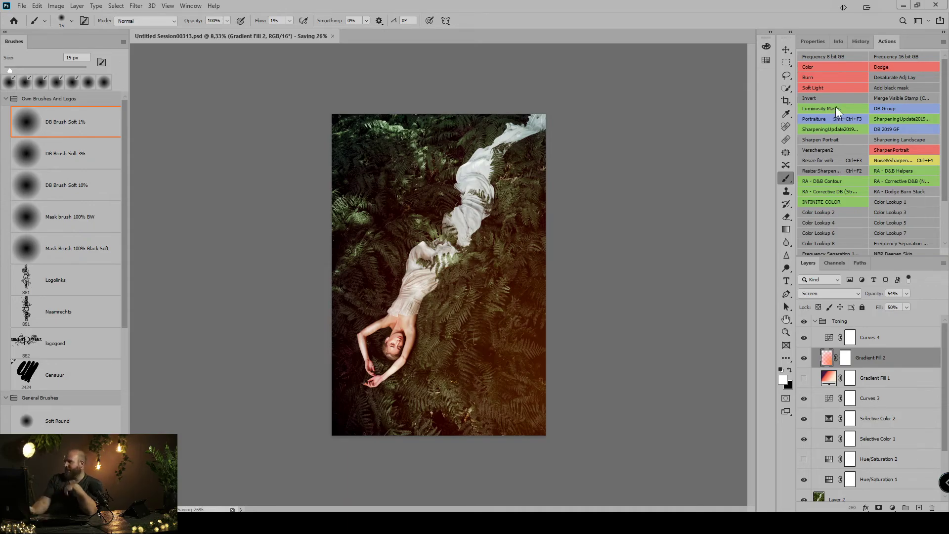
pyautogui.click(190, 5)
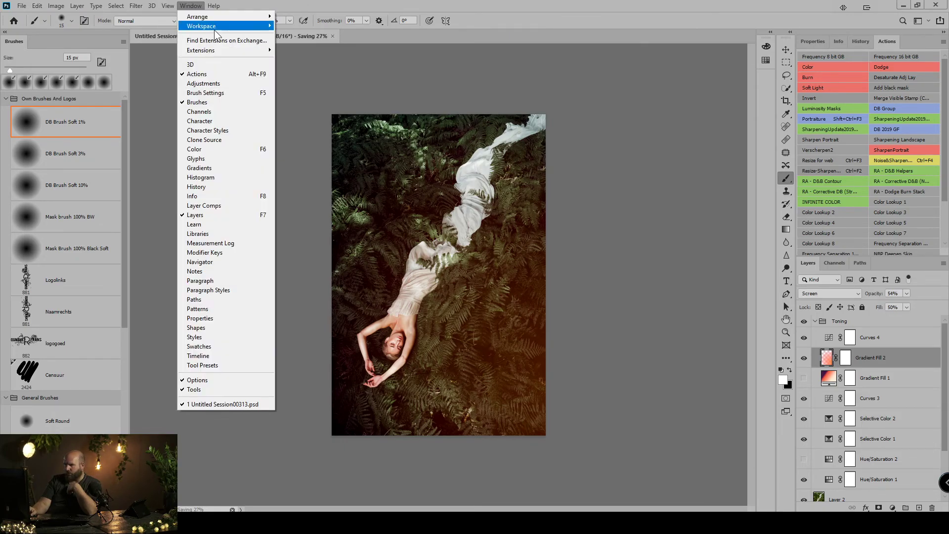
pyautogui.moveTo(238, 52)
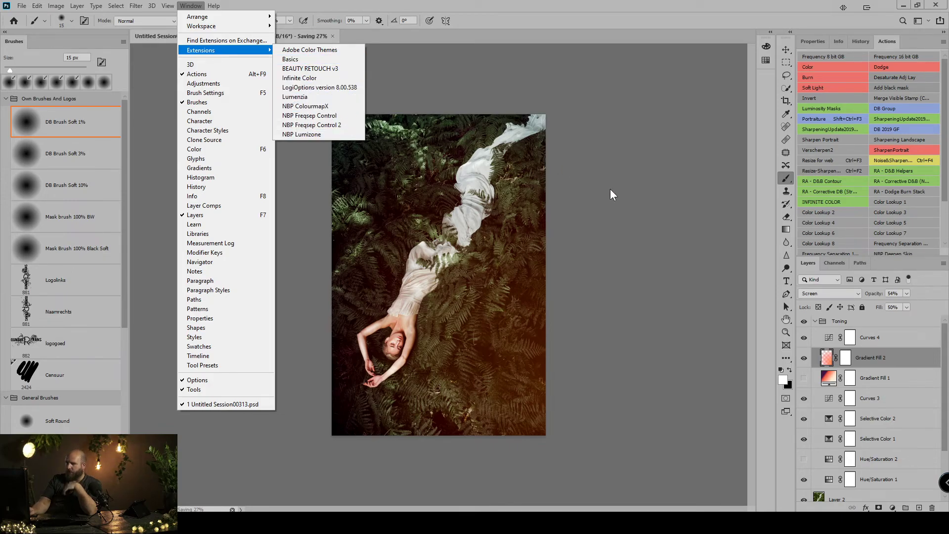
pyautogui.click(309, 97)
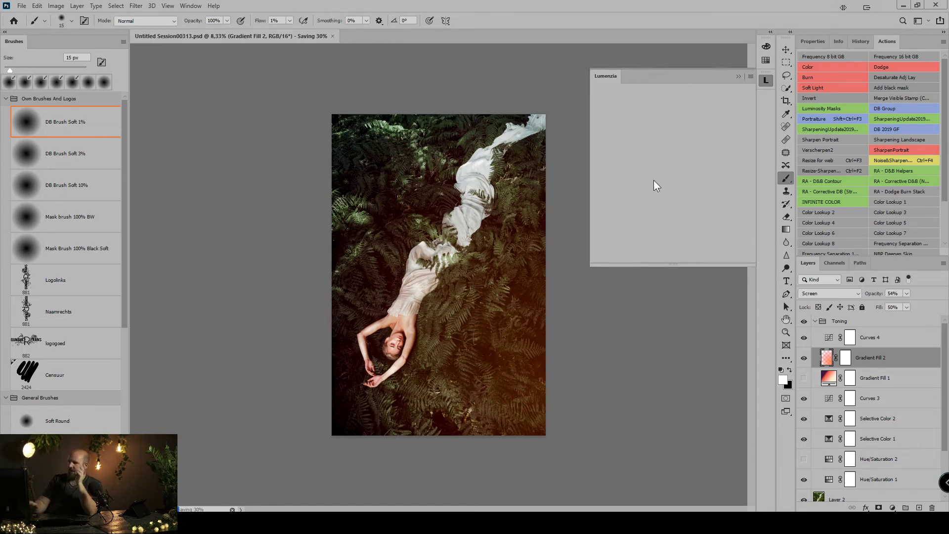
pyautogui.click(738, 77)
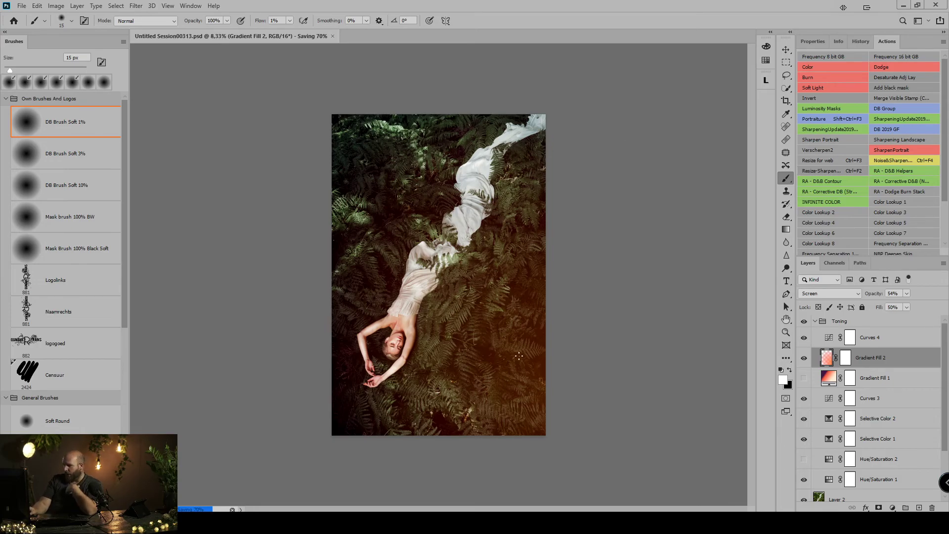
# Switch to Capture One, view the other portraits in the Livestream 0104 session, and return to Photoshop
pyautogui.hotkey('alt', 'Tab')
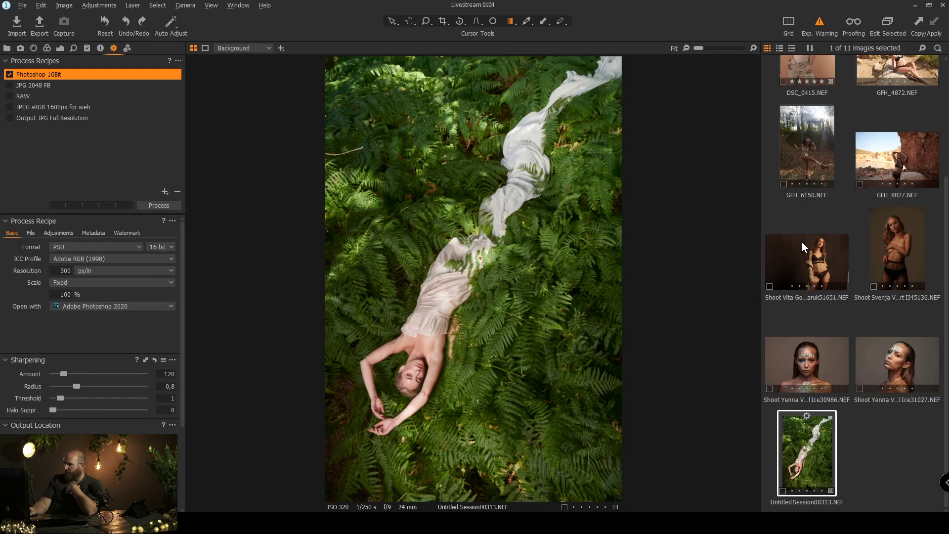
pyautogui.click(816, 249)
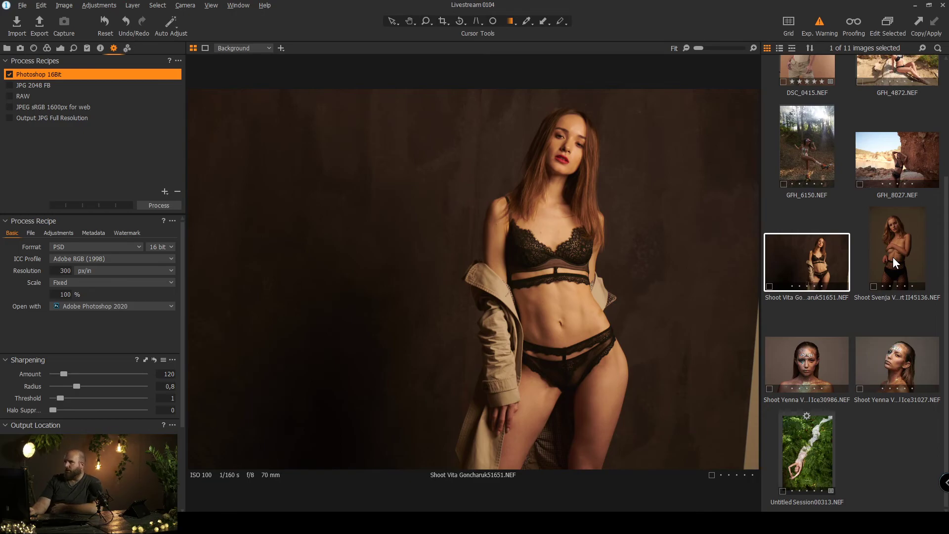
pyautogui.click(893, 257)
pyautogui.click(818, 367)
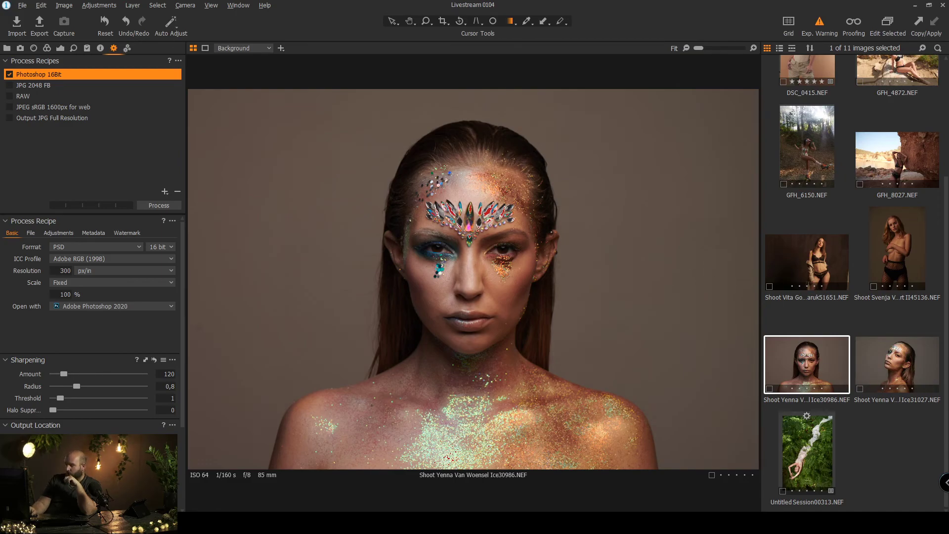
pyautogui.moveTo(595, 523)
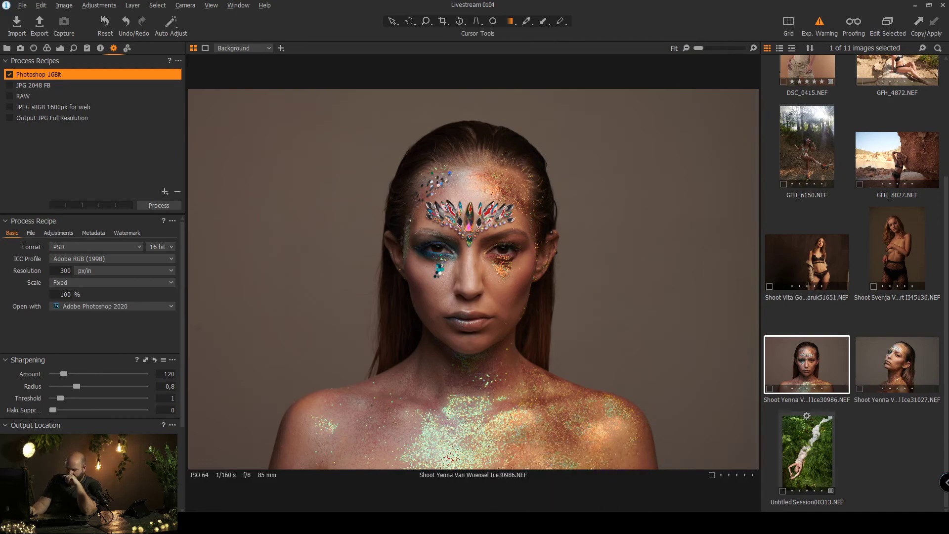
pyautogui.click(473, 523)
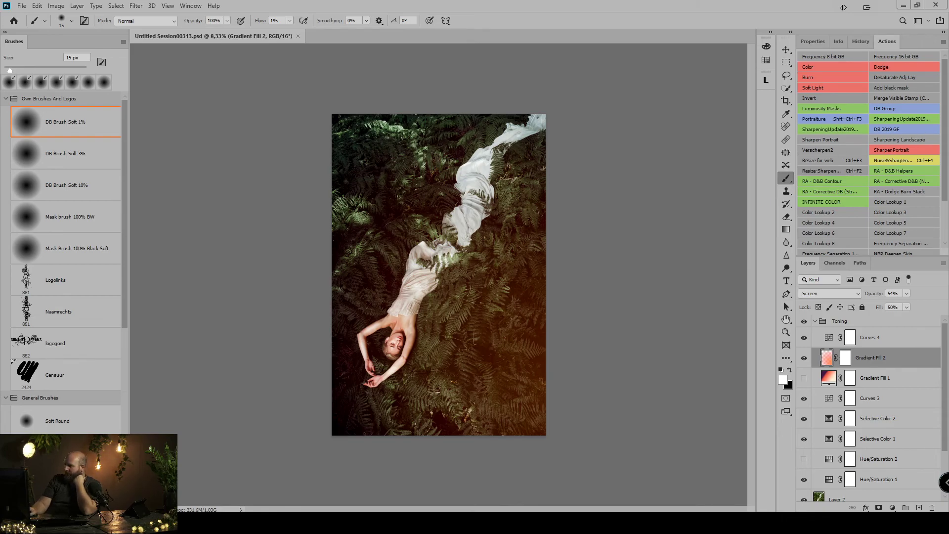
# Switch to a Chrome incognito window, visit the photographer's website and open its Tutorials page
pyautogui.moveTo(946, 135); pyautogui.dragTo(946, 95)
pyautogui.moveTo(546, 523)
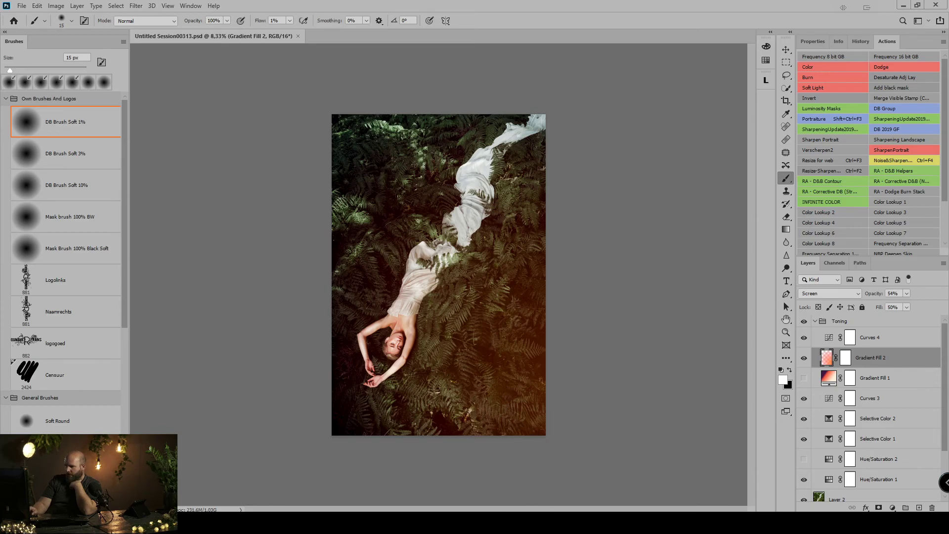
pyautogui.rightClick(546, 523)
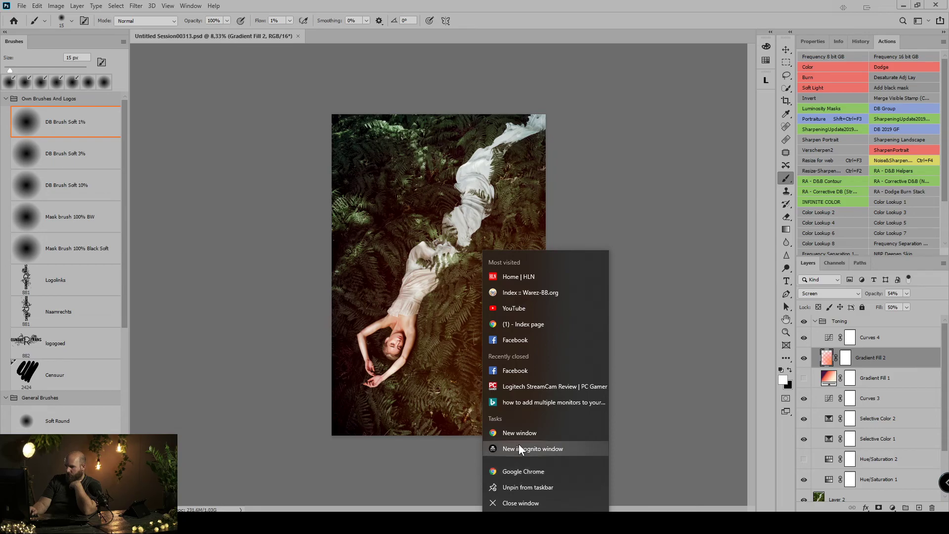
pyautogui.click(354, 185)
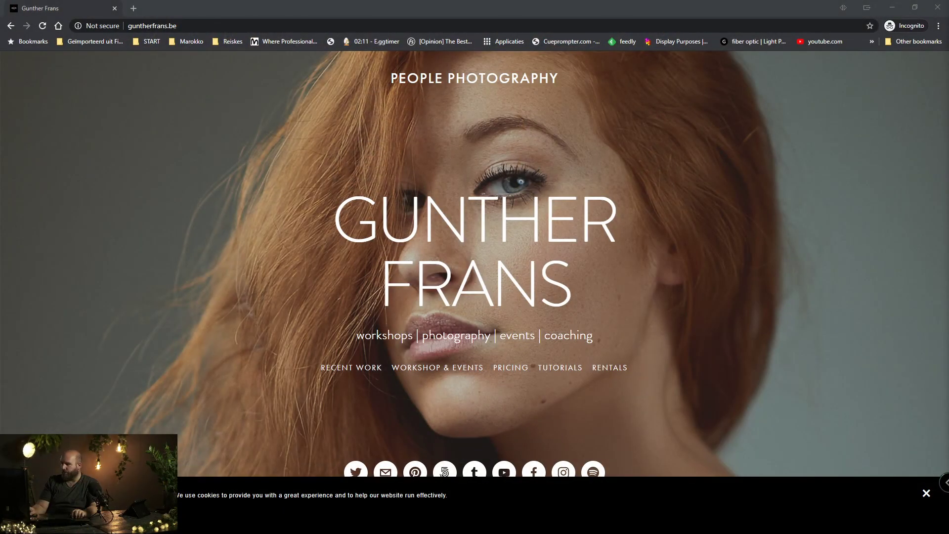
pyautogui.click(277, 210)
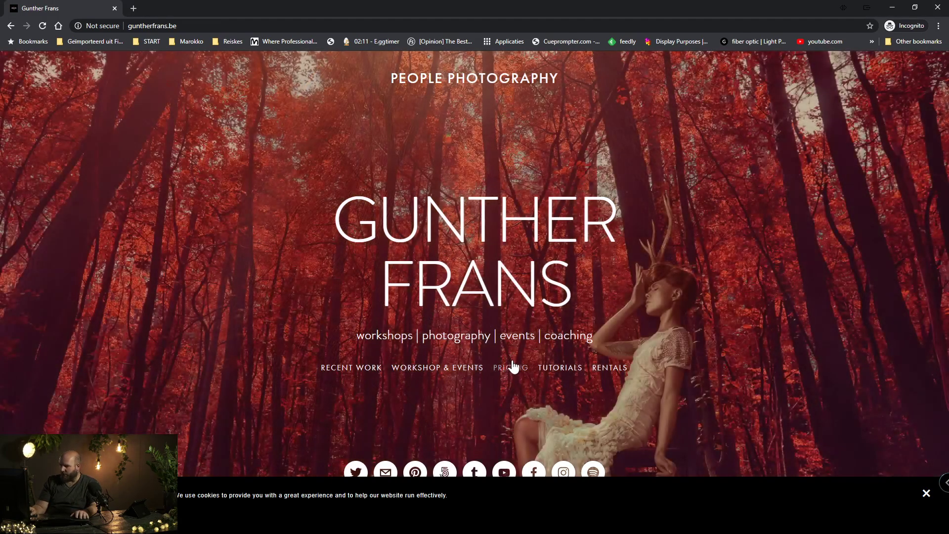
pyautogui.click(563, 368)
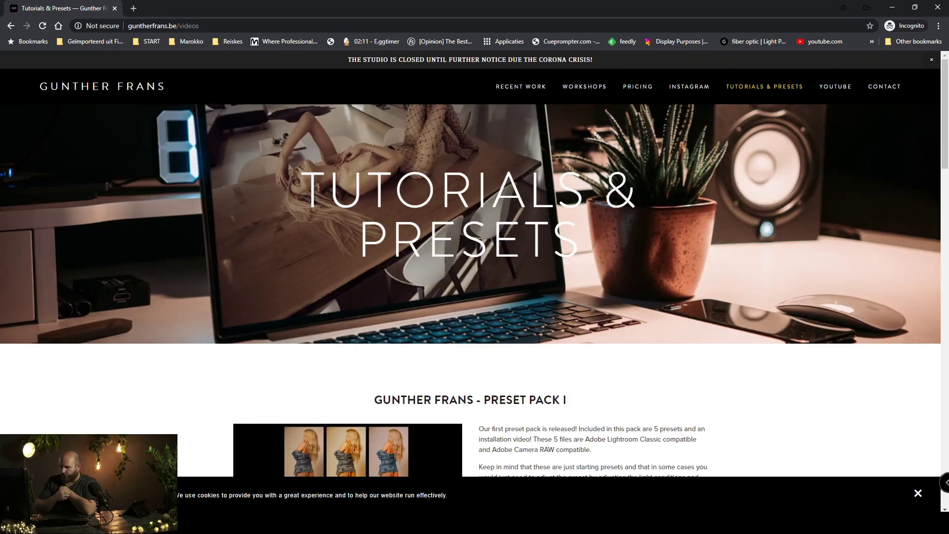
# Look through the tutorials and preset pack offered on the Tutorials & Presets page
pyautogui.scroll(-9, 417, 279)
pyautogui.scroll(-16, 420, 279)
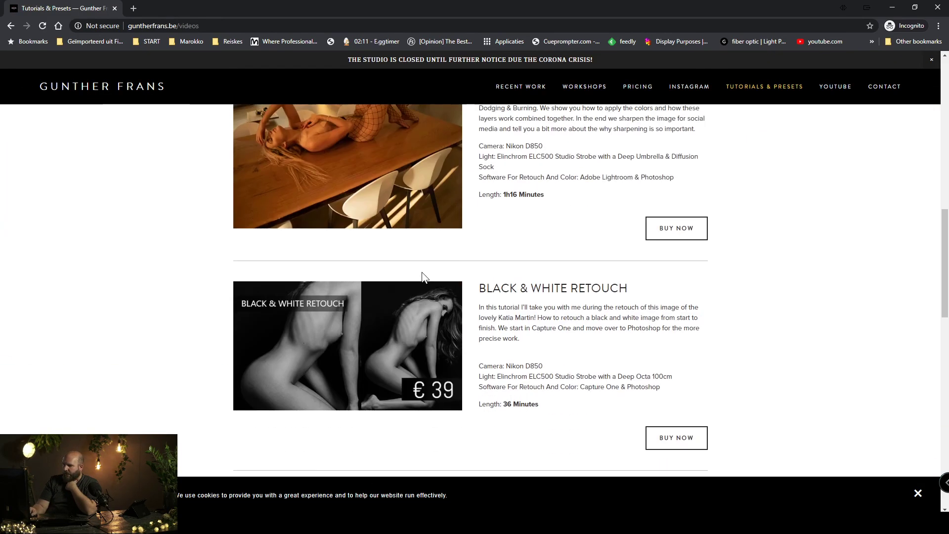
pyautogui.scroll(10, 437, 316)
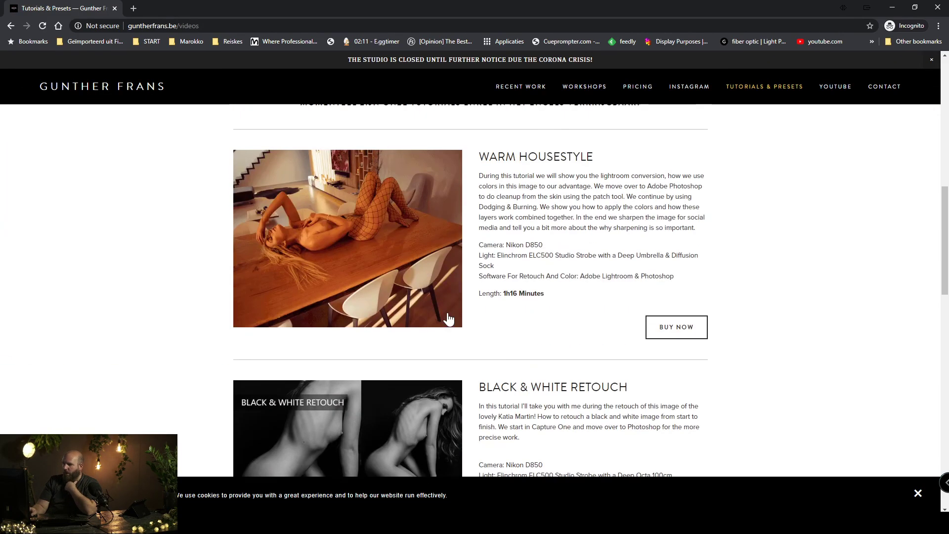
pyautogui.scroll(-7, 445, 317)
pyautogui.scroll(15, 448, 312)
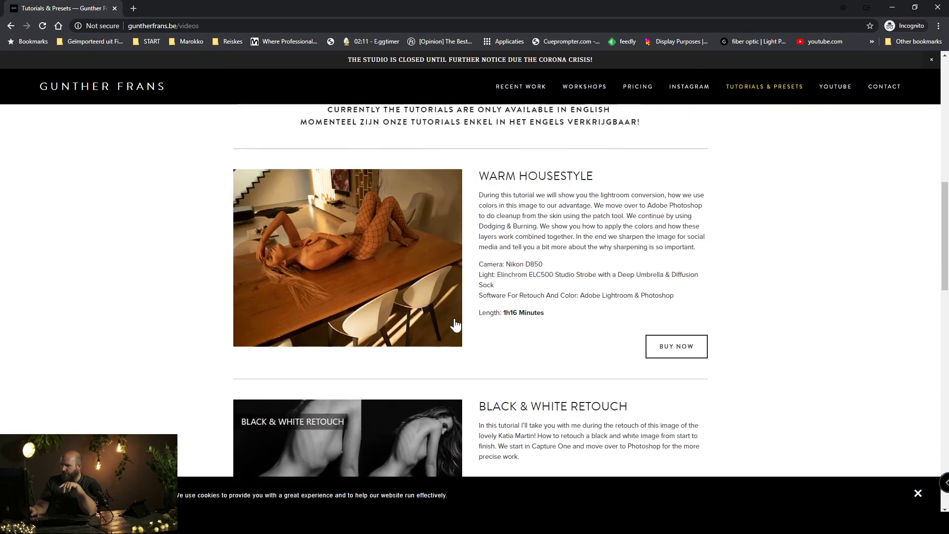
pyautogui.scroll(-5, 408, 329)
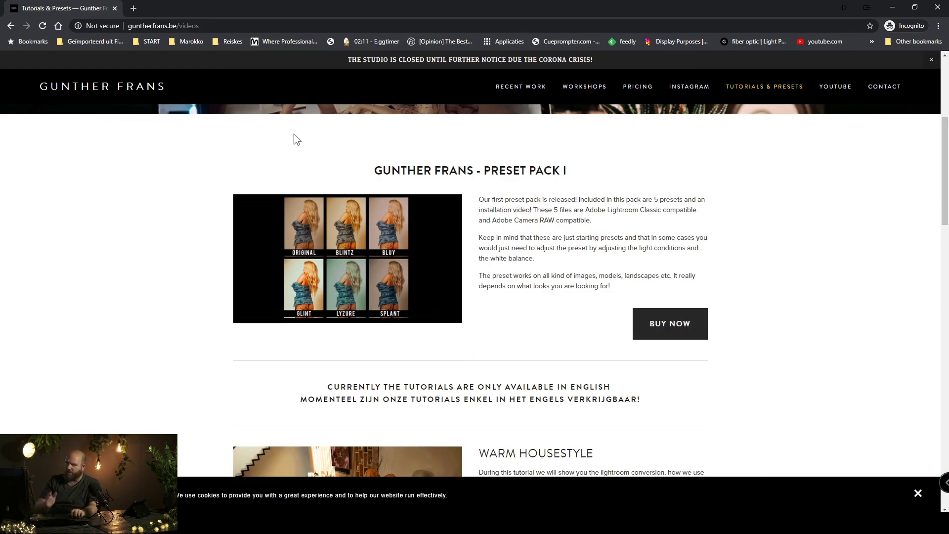
# Open YouTube in a new tab, search for the photographer's name with "photography", and open the photographer's channel
pyautogui.click(134, 9)
pyautogui.write('youtu')
pyautogui.press('Return')
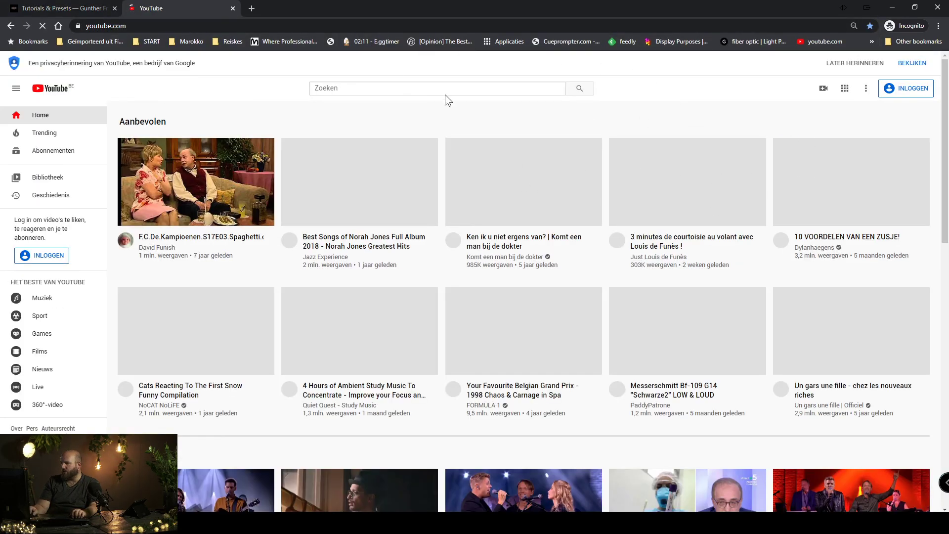
pyautogui.click(335, 92)
pyautogui.write('g')
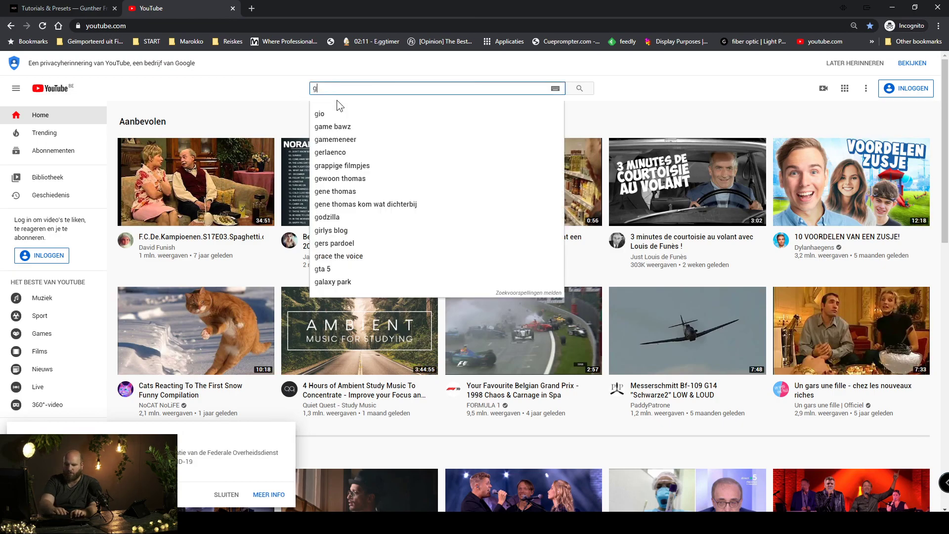
pyautogui.write('unther frans')
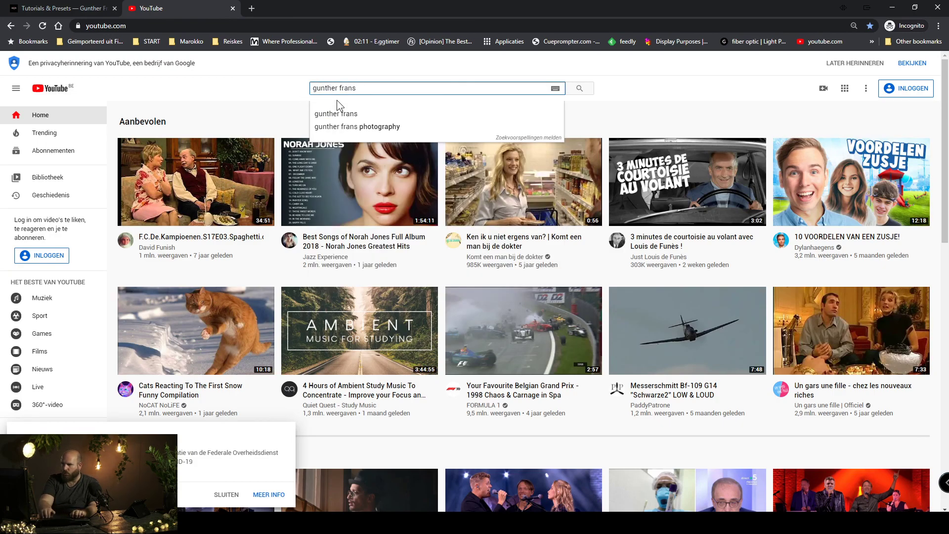
pyautogui.press('Down')
pyautogui.press('Down')
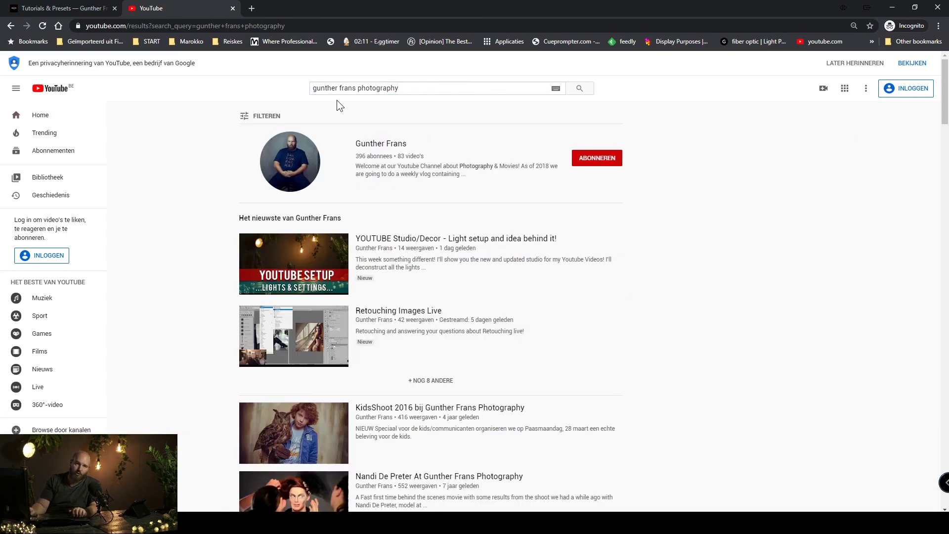
pyautogui.click(379, 146)
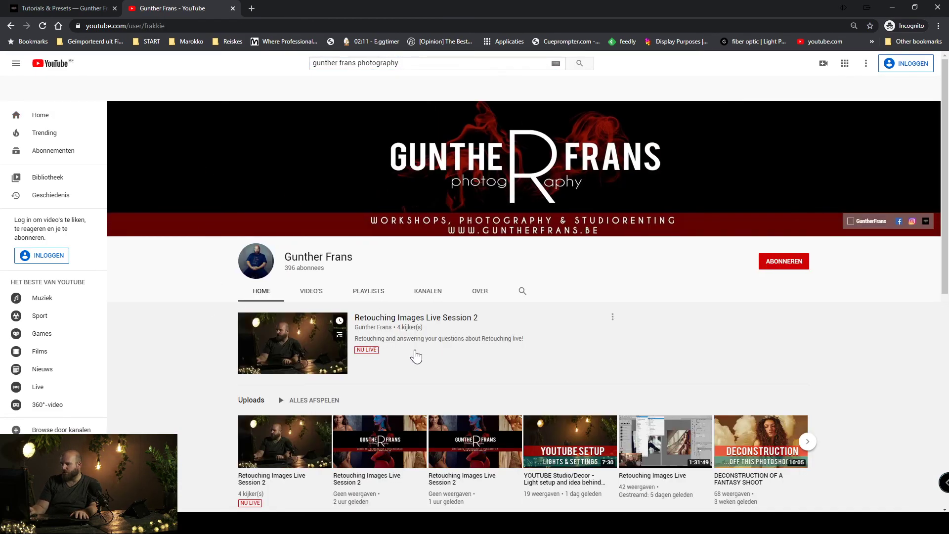
# Look over the channel's uploads and vlogs, then close the YouTube tab and return to Photoshop
pyautogui.scroll(-4, 415, 356)
pyautogui.scroll(3, 319, 291)
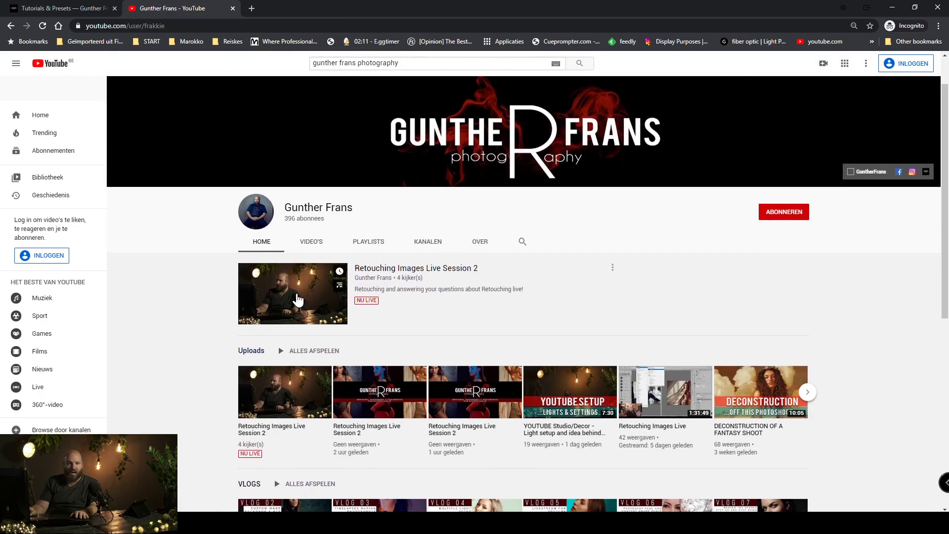
pyautogui.scroll(-4, 329, 350)
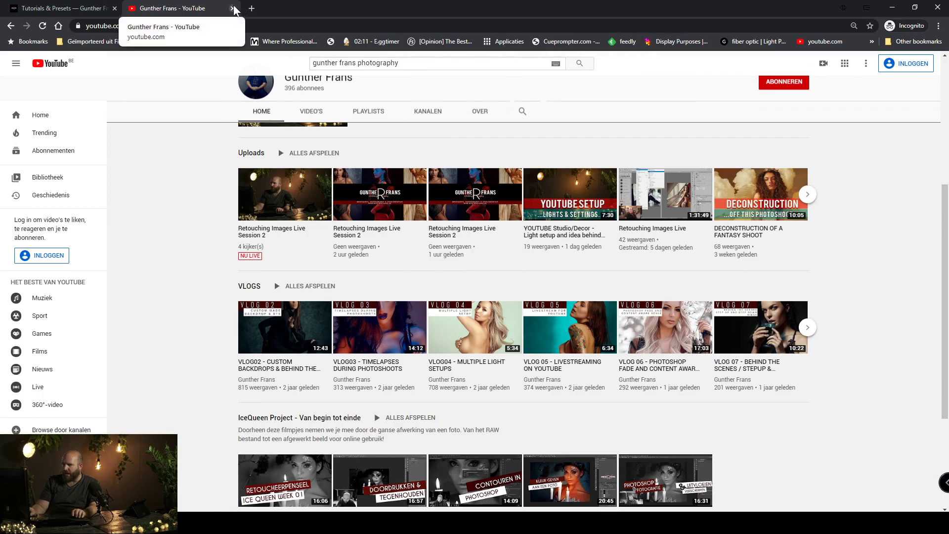
pyautogui.click(233, 8)
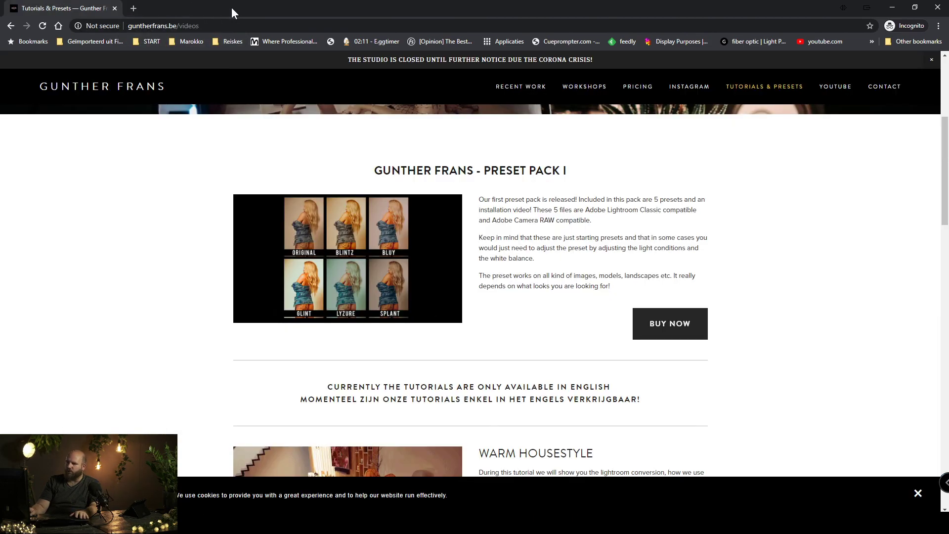
pyautogui.click(899, 6)
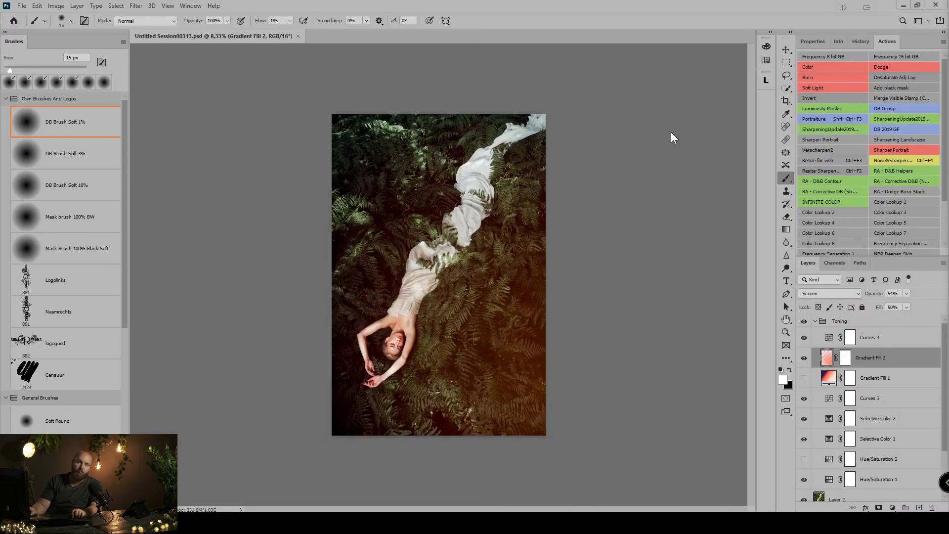